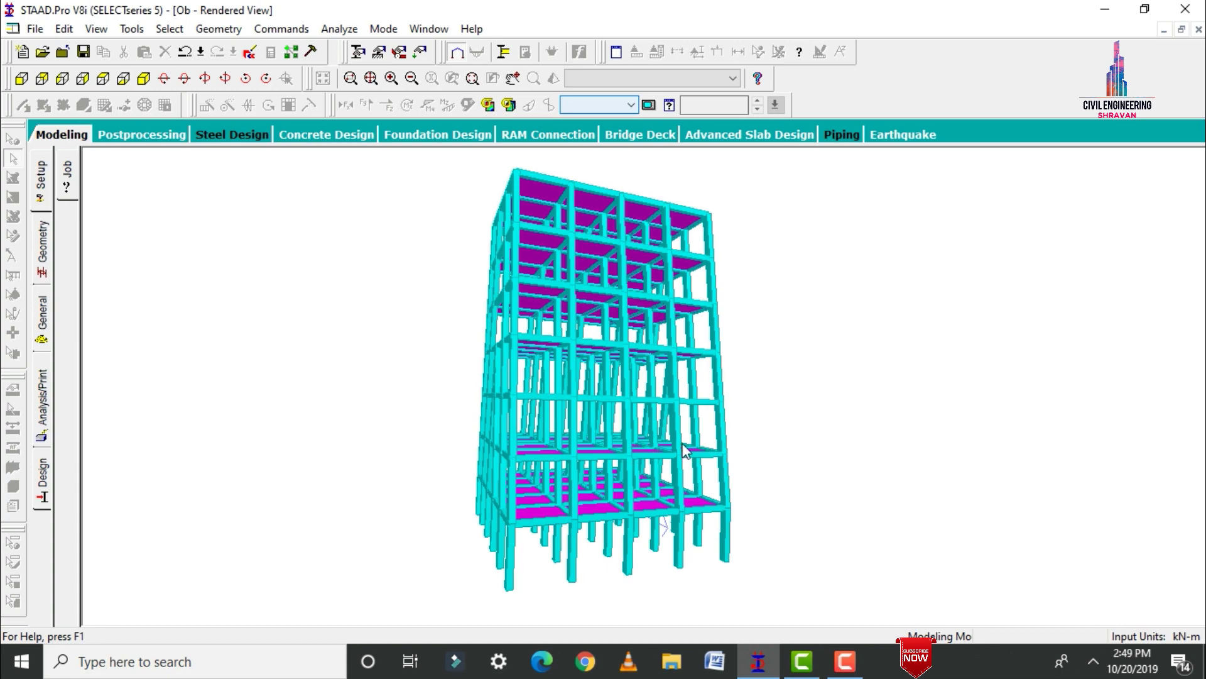
Inspect the finished building's 3D rendering from several sides, then close the model.
{"action": "left_click_drag", "start_coordinate": [684, 450], "coordinate": [467, 432]}
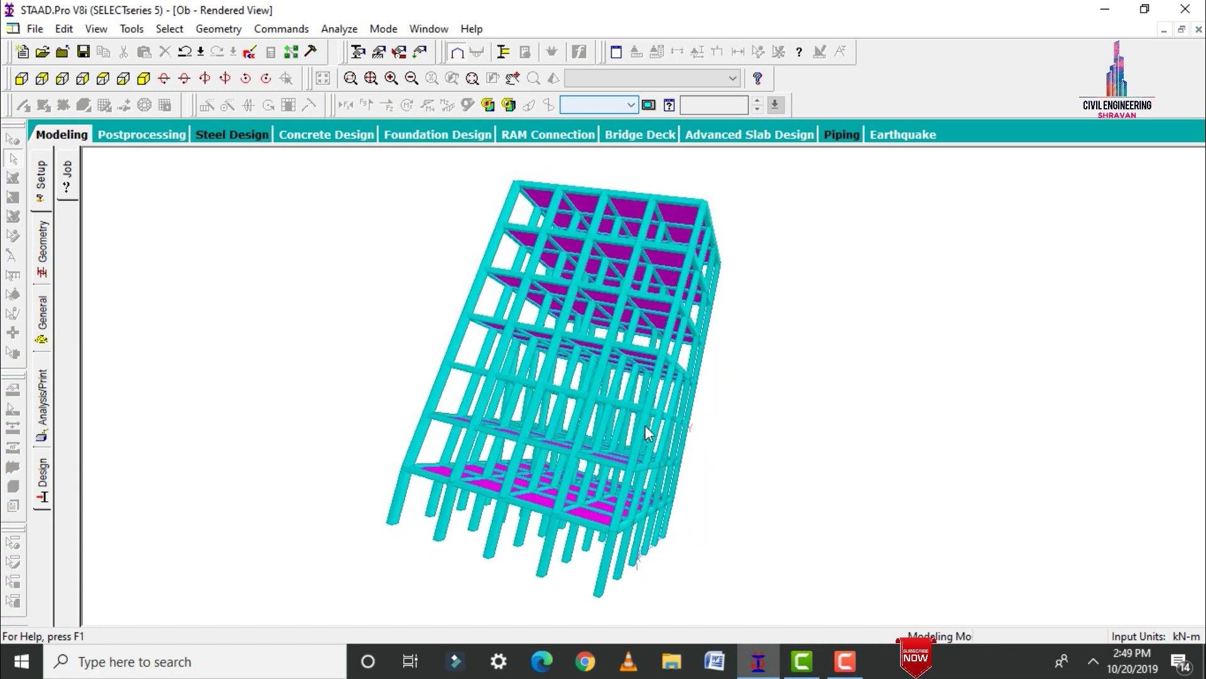
{"action": "left_click_drag", "start_coordinate": [645, 424], "coordinate": [877, 330]}
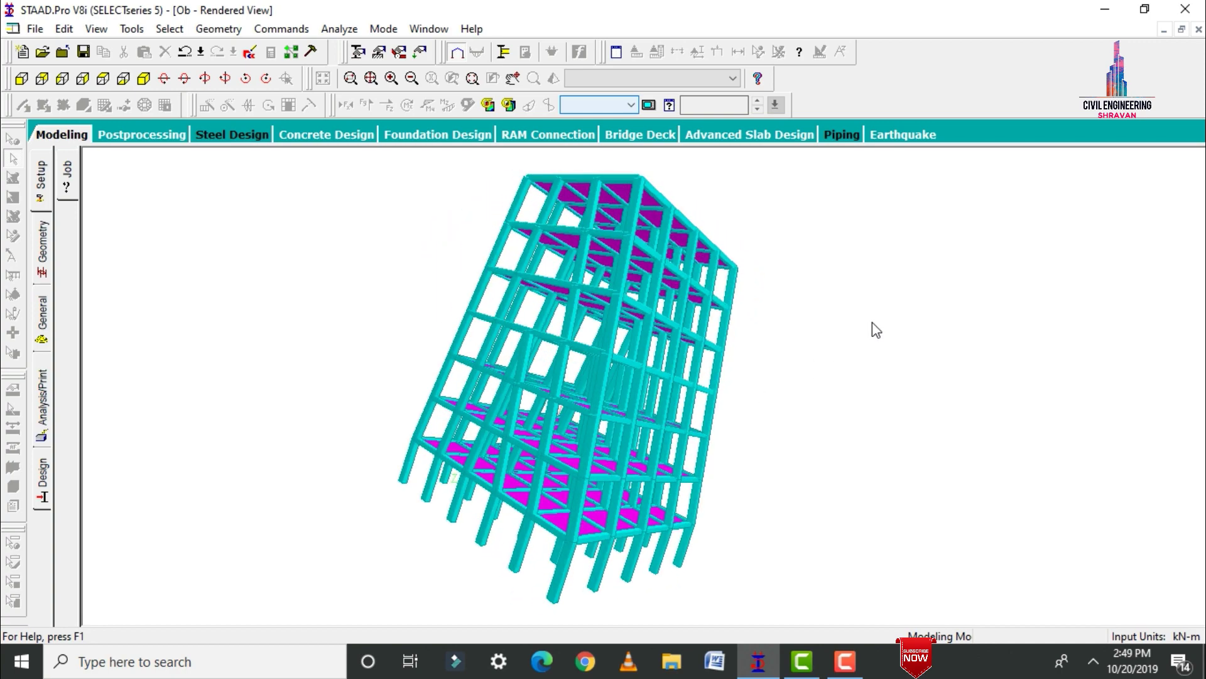
{"action": "left_click", "coordinate": [1185, 8]}
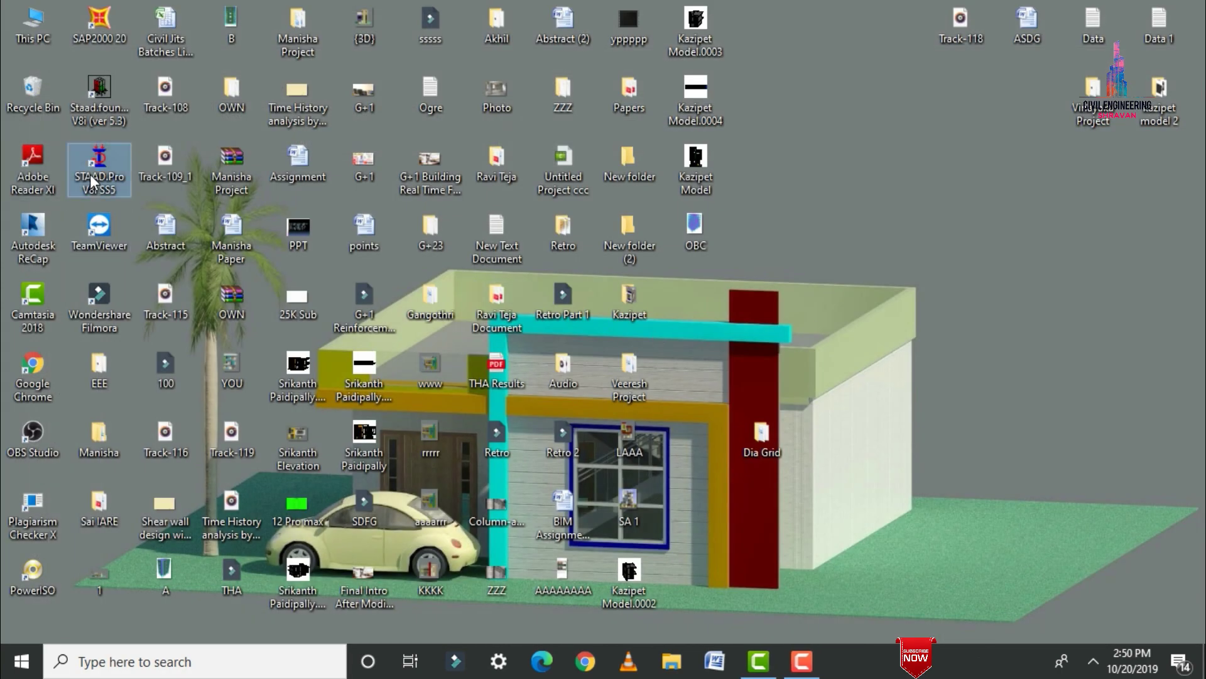
Start STAAD.Pro and create a new Space structure with the file name OBC.
{"action": "double_click", "coordinate": [89, 174]}
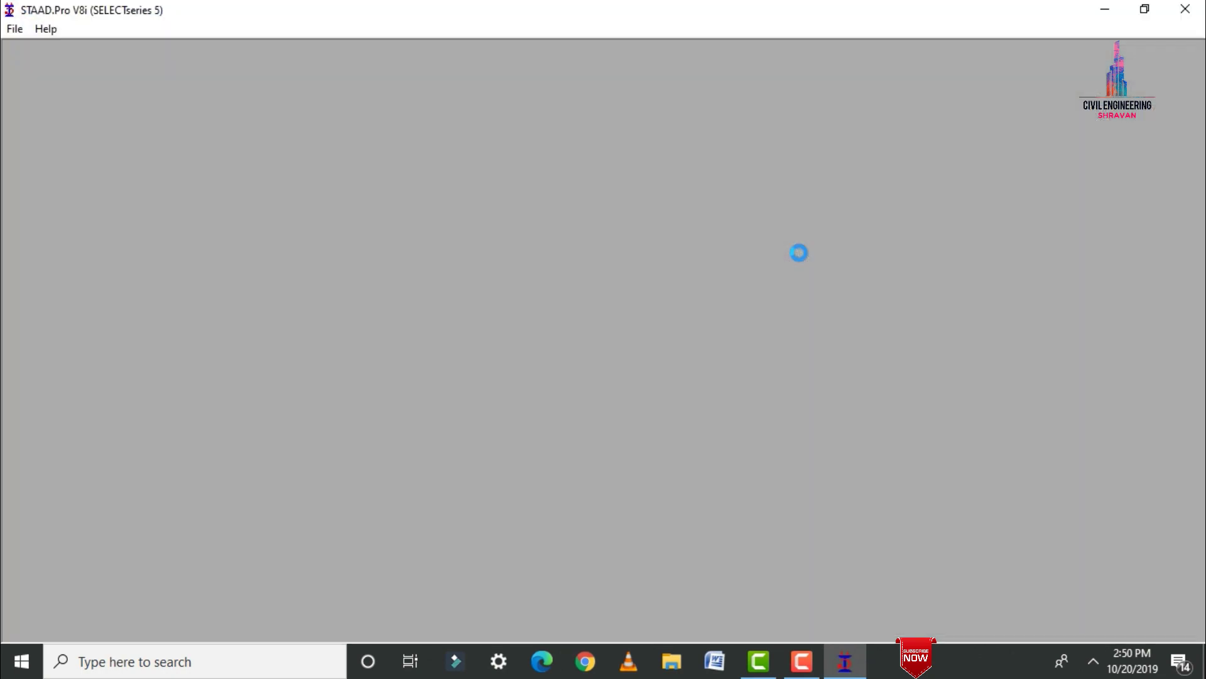
{"action": "left_click", "coordinate": [91, 176]}
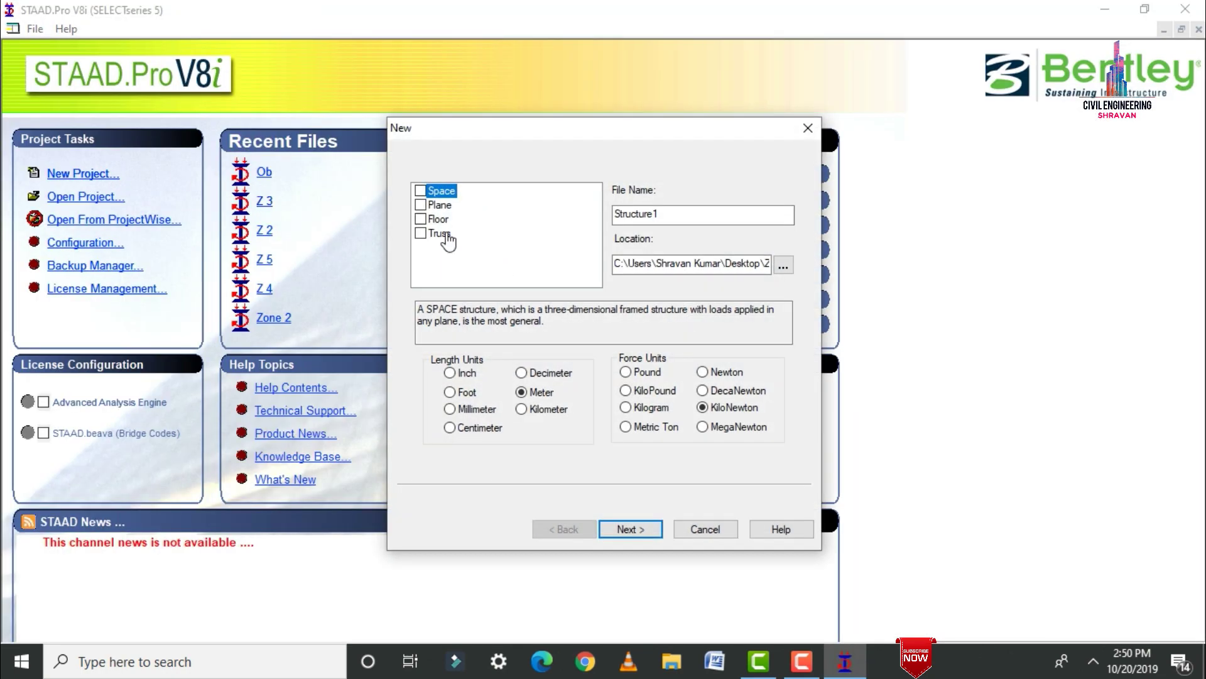
{"action": "left_click", "coordinate": [420, 191]}
{"action": "double_click", "coordinate": [647, 214]}
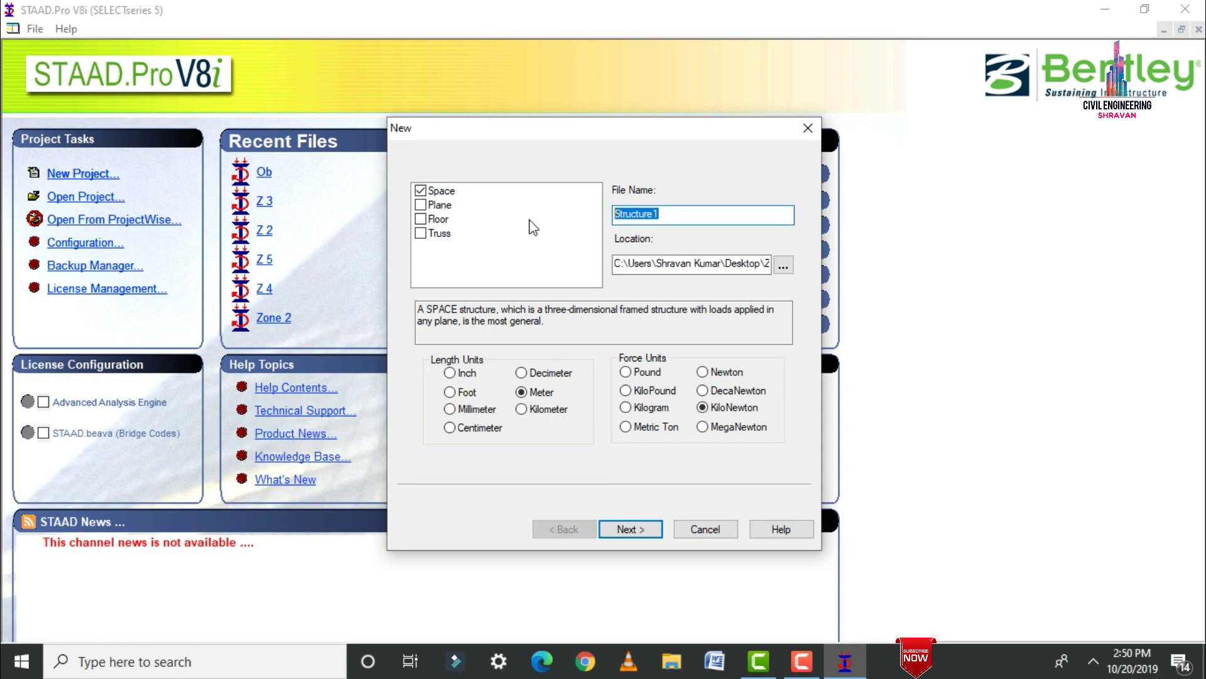
{"action": "type", "text": "OBC"}
{"action": "left_click", "coordinate": [622, 529]}
{"action": "left_click", "coordinate": [619, 532]}
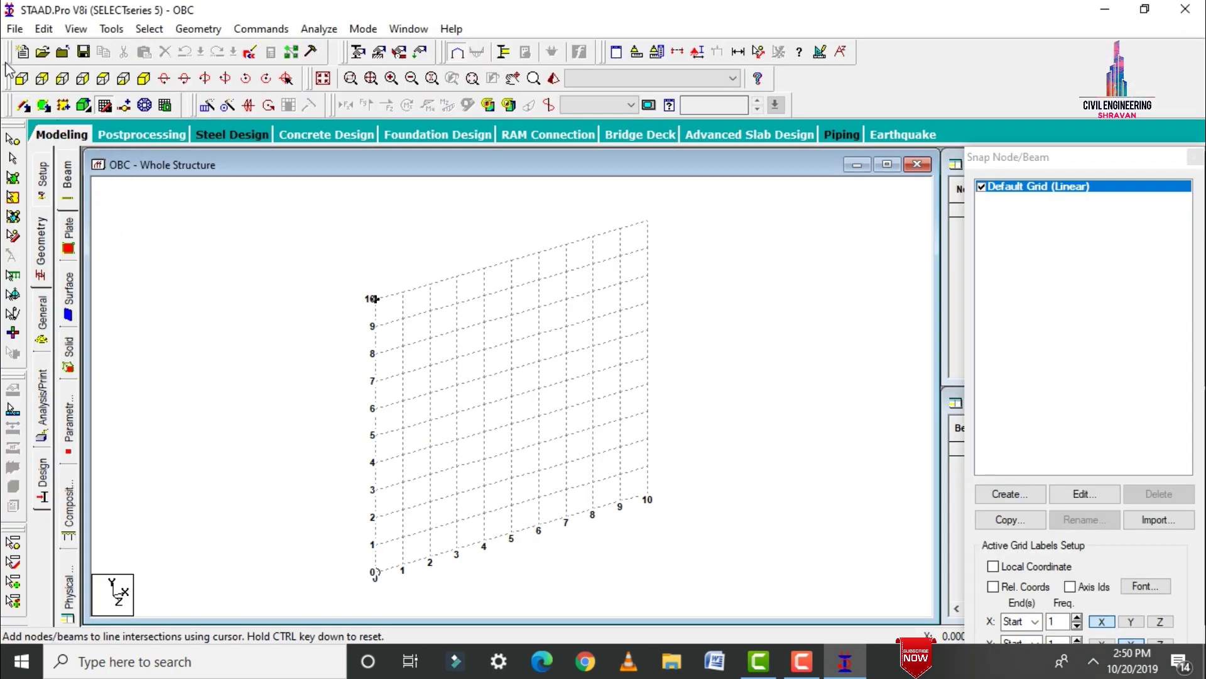
Switch to the front view and start a Bay Frame from the Frame Models in the Structure Wizard.
{"action": "left_click", "coordinate": [22, 78]}
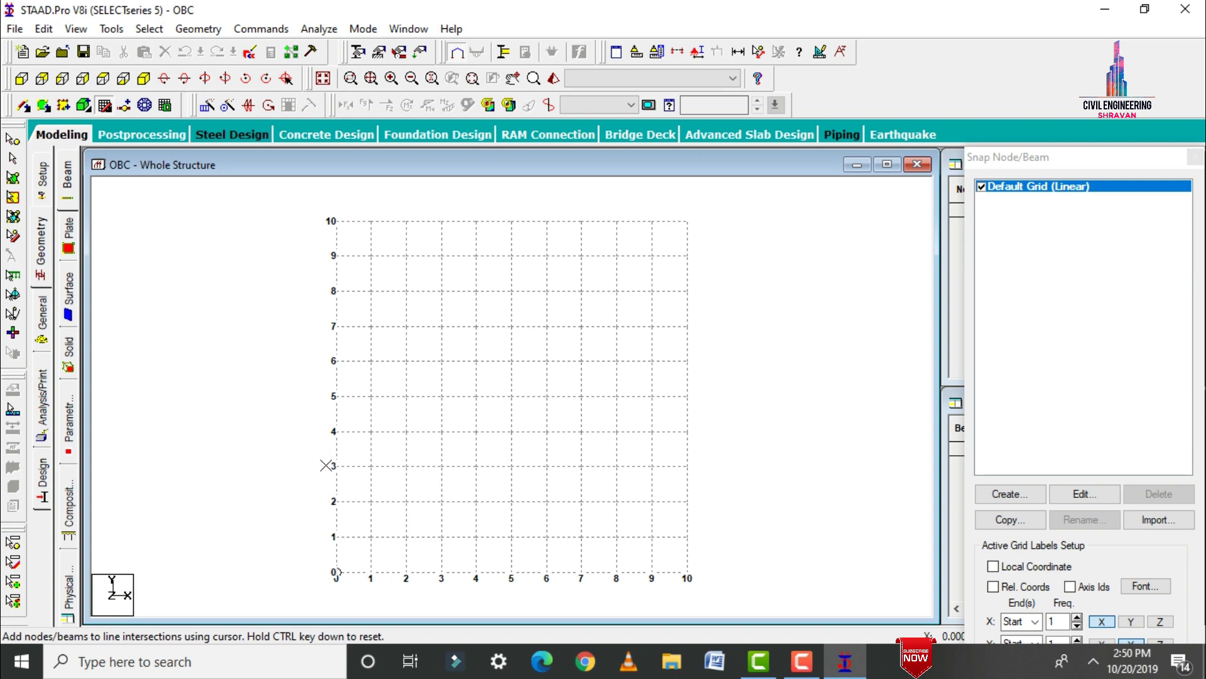
{"action": "left_click", "coordinate": [198, 29]}
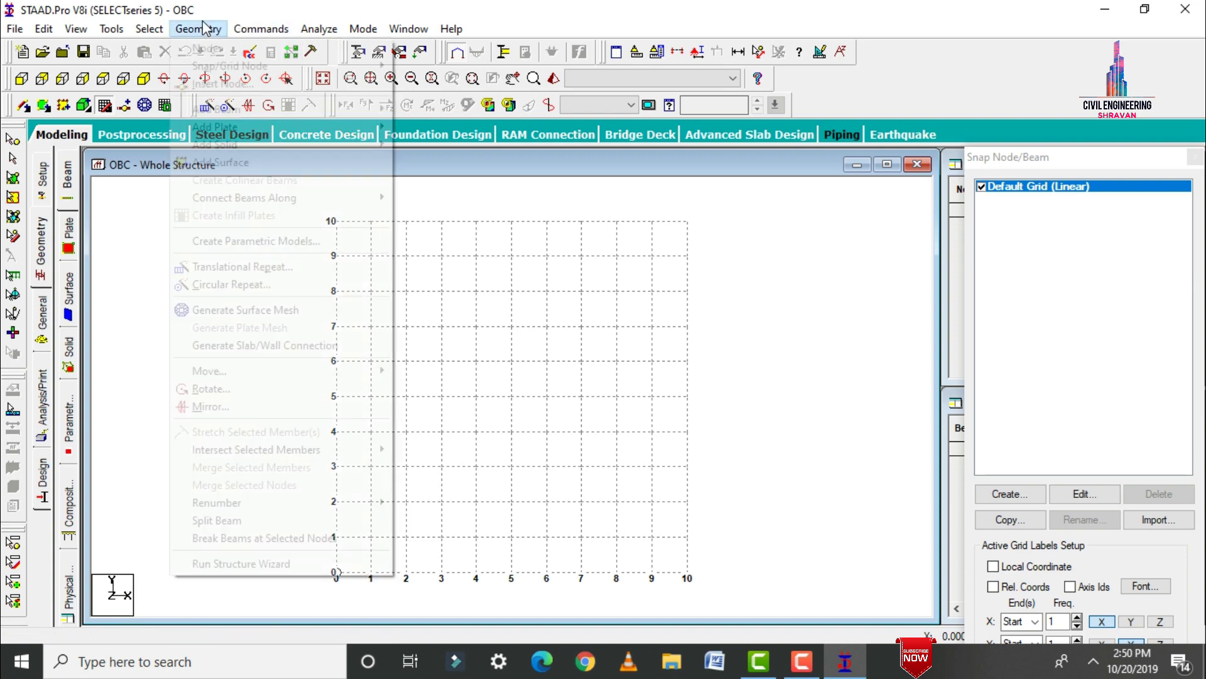
{"action": "left_click", "coordinate": [221, 564]}
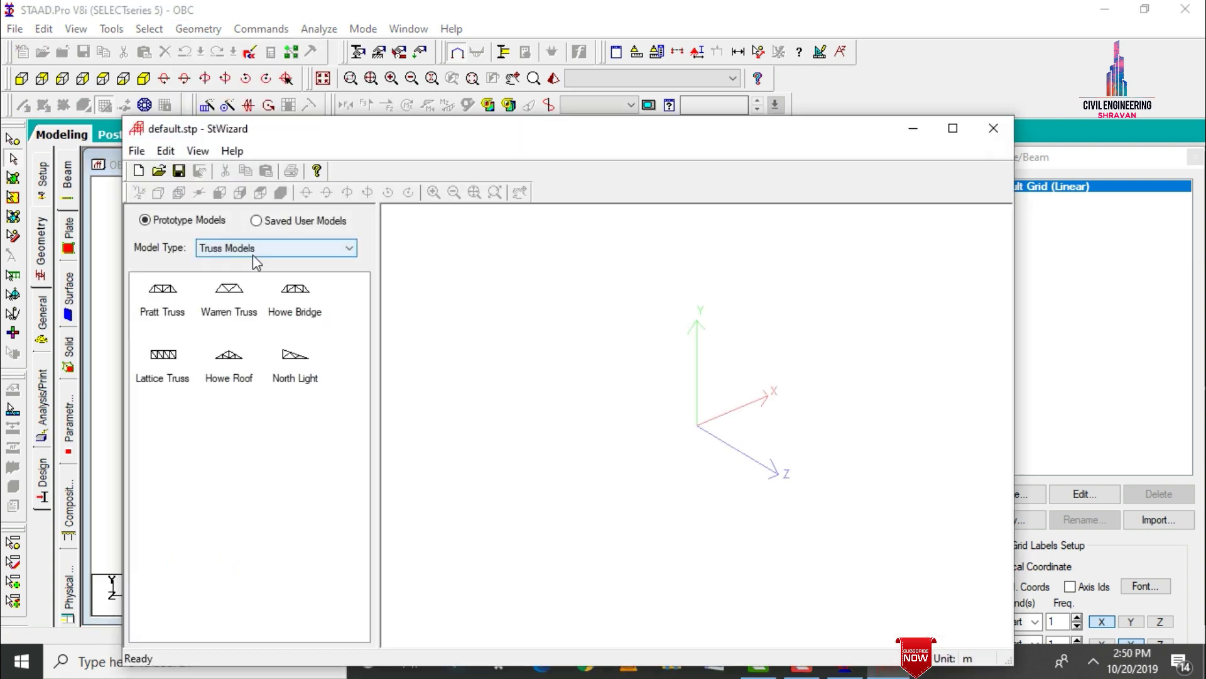
{"action": "left_click", "coordinate": [257, 248]}
{"action": "left_click", "coordinate": [251, 272]}
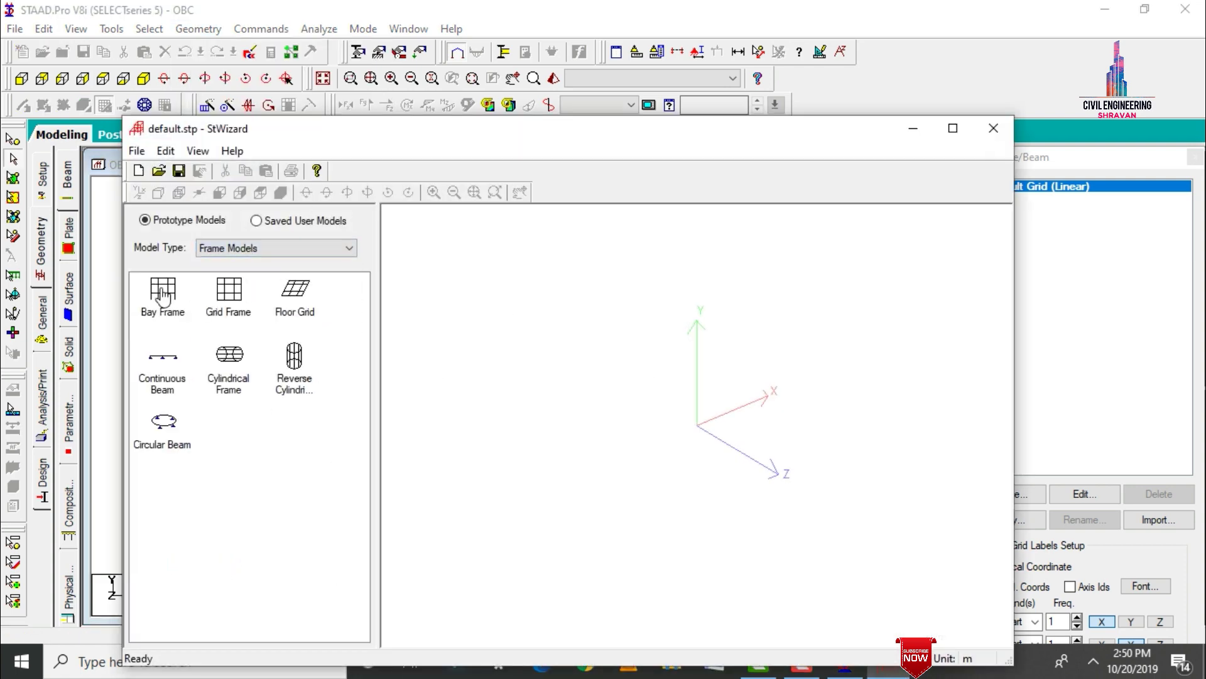
{"action": "left_click_drag", "start_coordinate": [163, 291], "coordinate": [604, 378]}
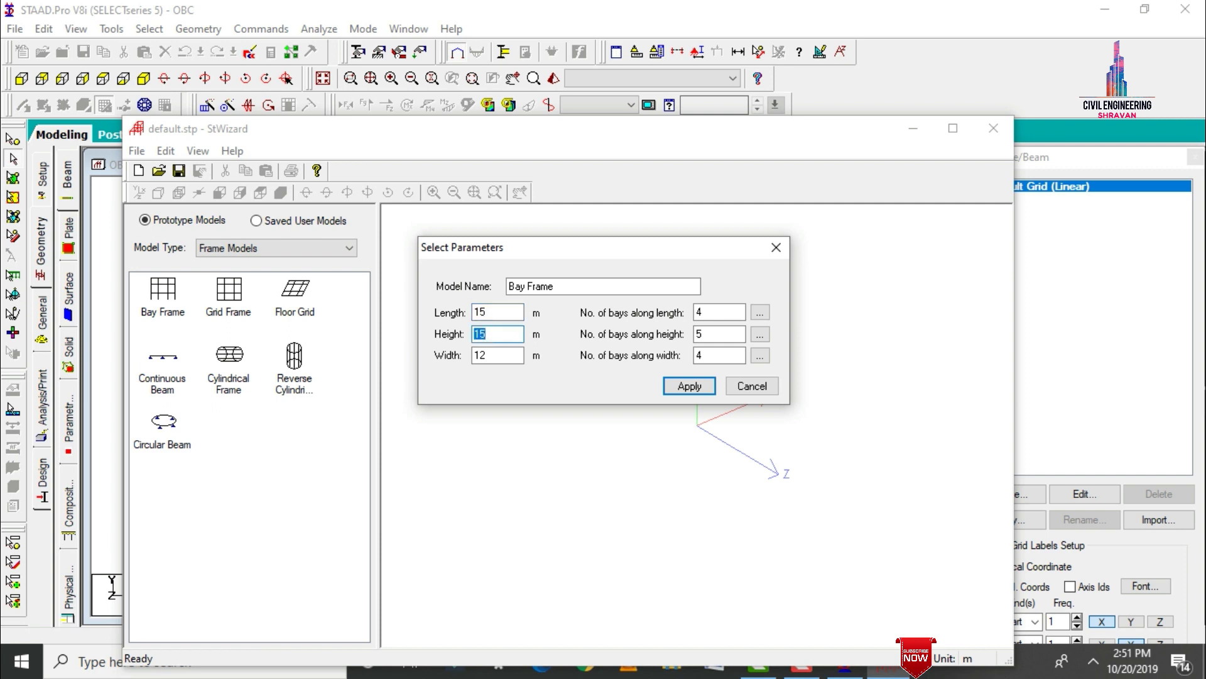
Generate the bay frame at 15 m long, 3 m high and 12 m wide with 5, 1 and 4 bays, and merge it into the model.
{"action": "key", "text": "Tab"}
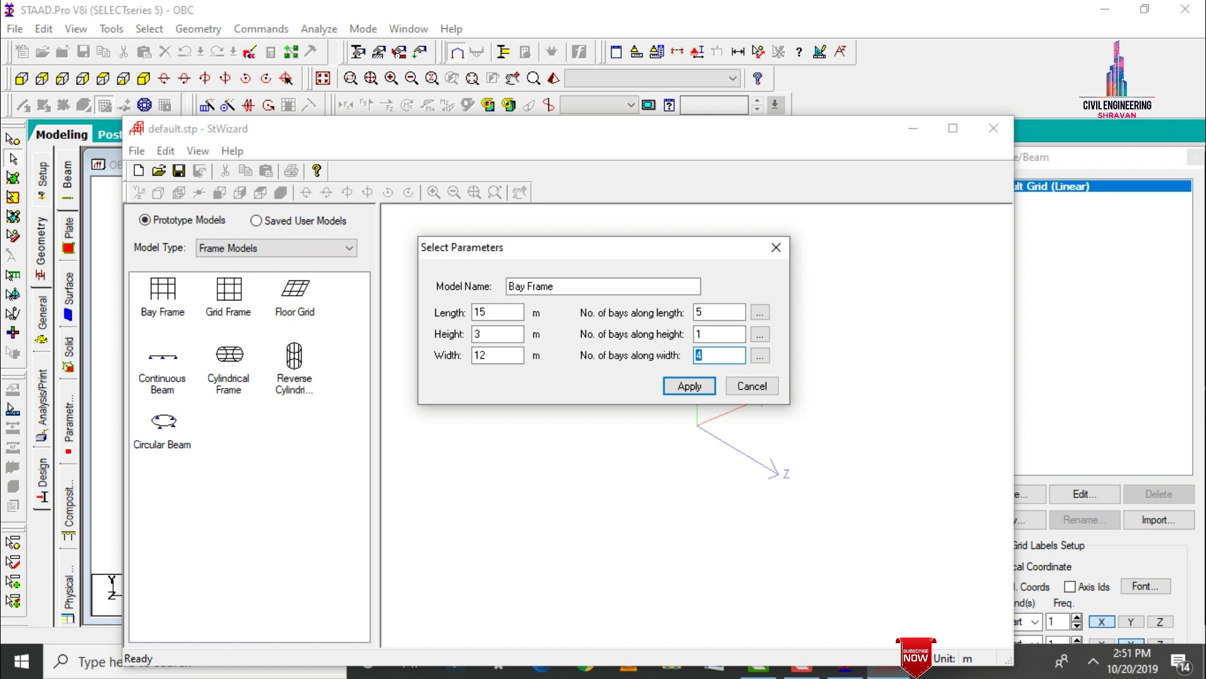
{"action": "left_click", "coordinate": [689, 386]}
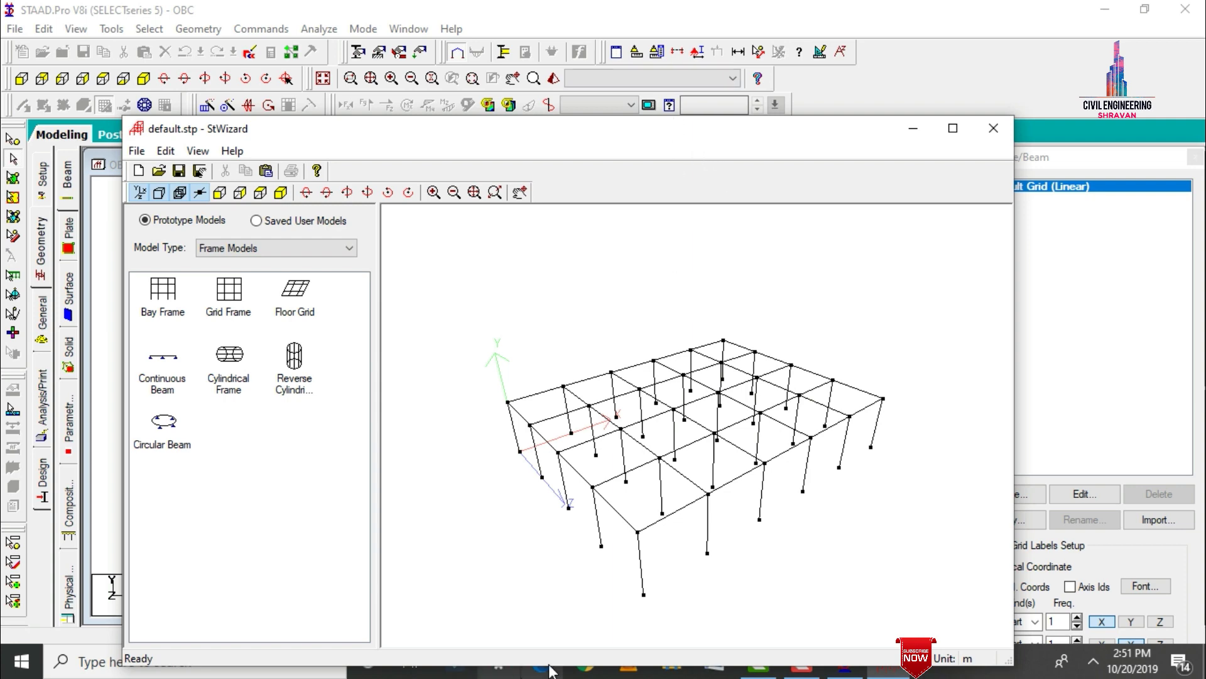
{"action": "left_click", "coordinate": [993, 129]}
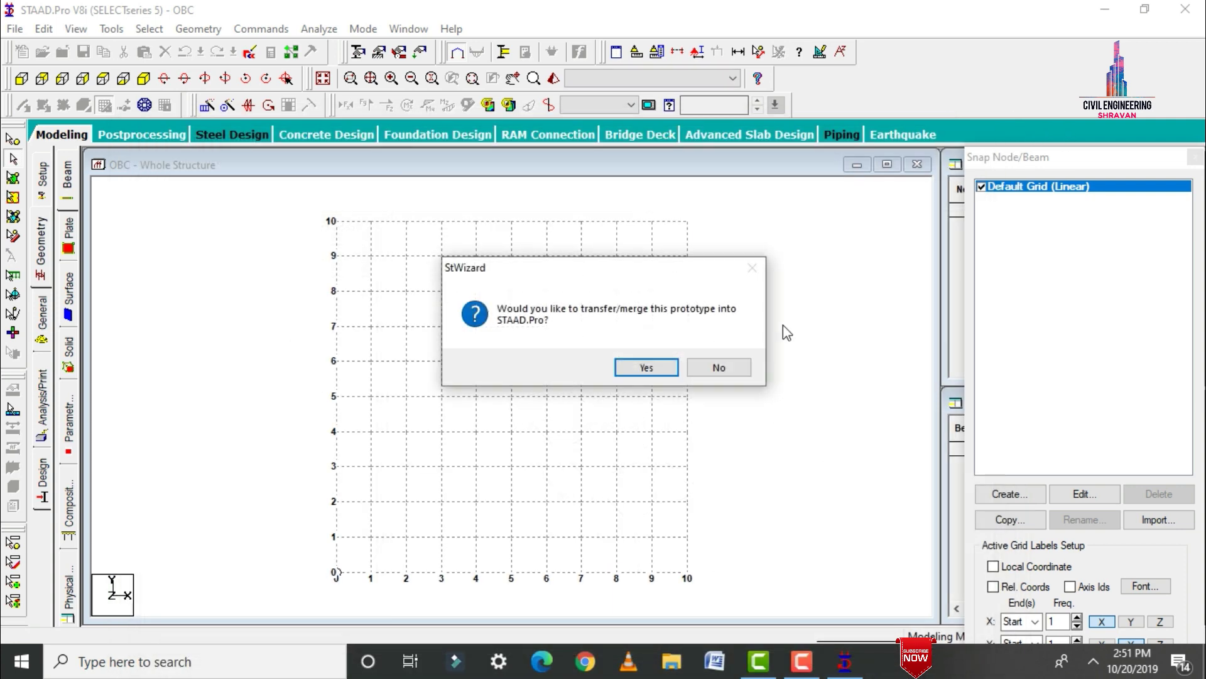
{"action": "left_click", "coordinate": [654, 369]}
{"action": "left_click", "coordinate": [679, 252]}
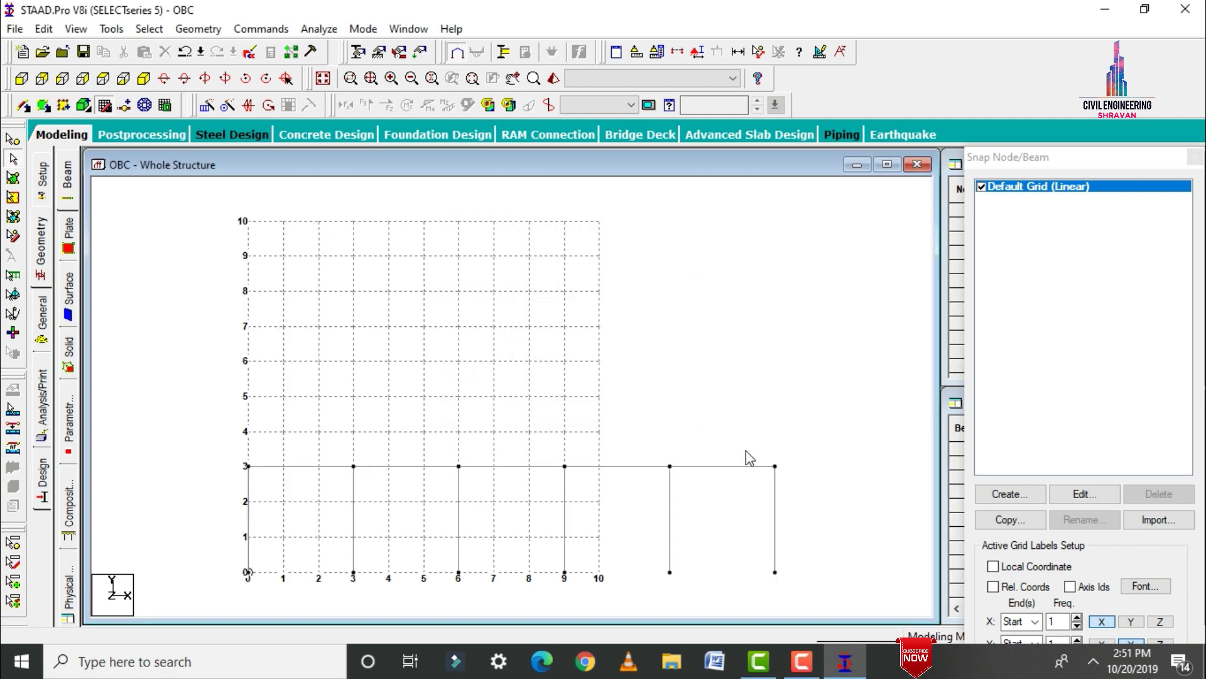
Turn off the snap grid and isolate the 3 m level beams in the front view with a window section.
{"action": "left_click", "coordinate": [124, 105]}
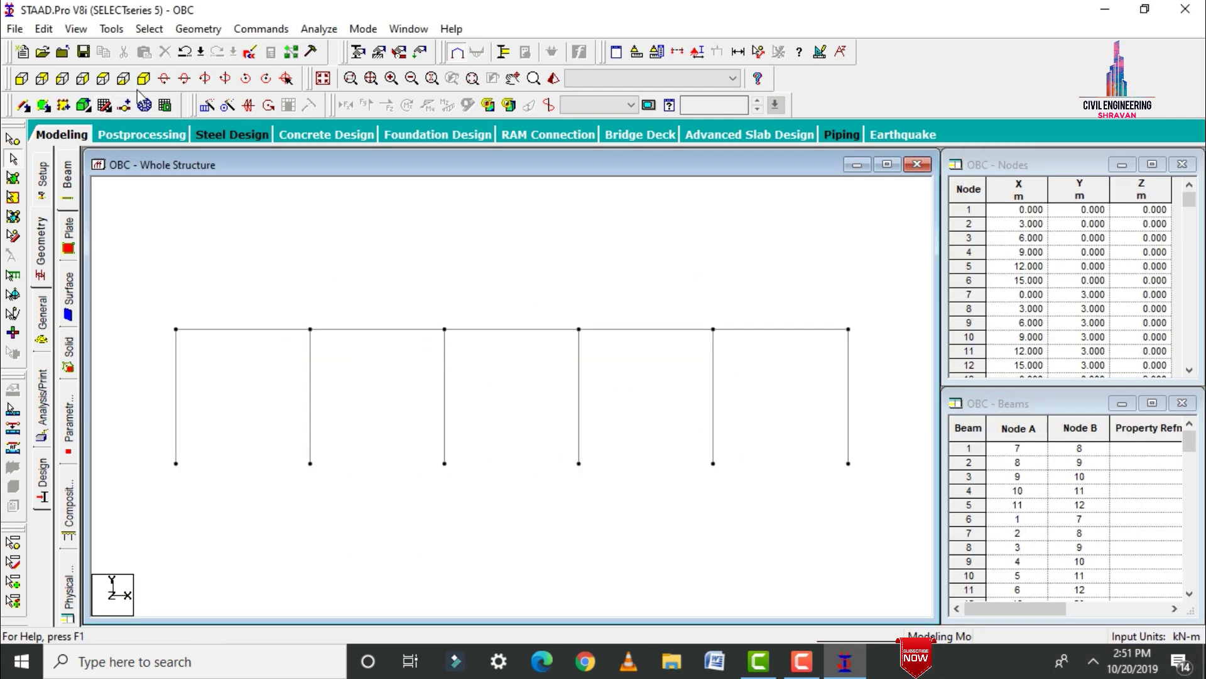
{"action": "left_click", "coordinate": [143, 79]}
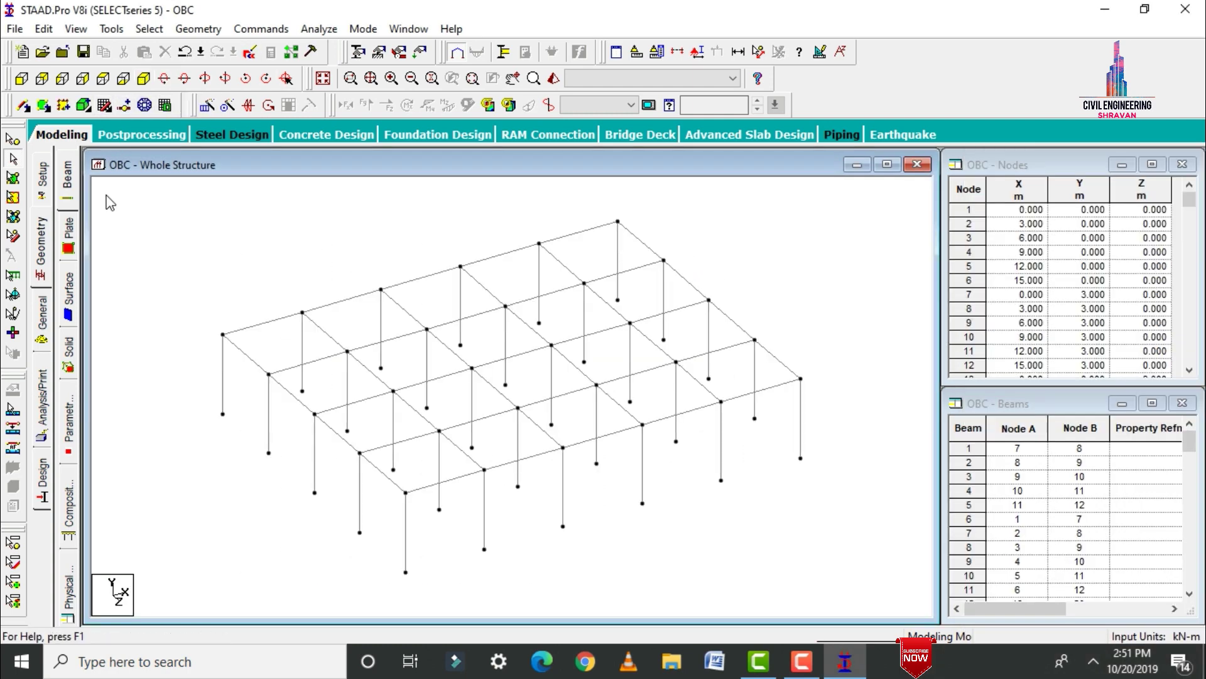
{"action": "left_click", "coordinate": [17, 84]}
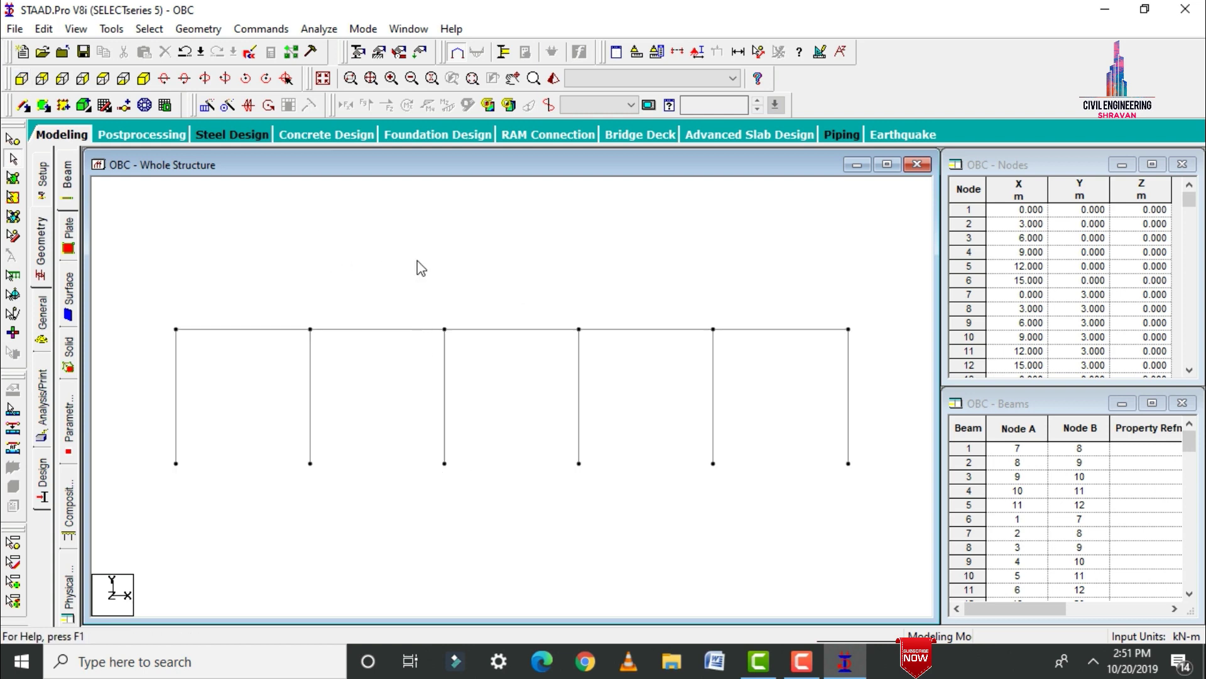
{"action": "left_click", "coordinate": [681, 54]}
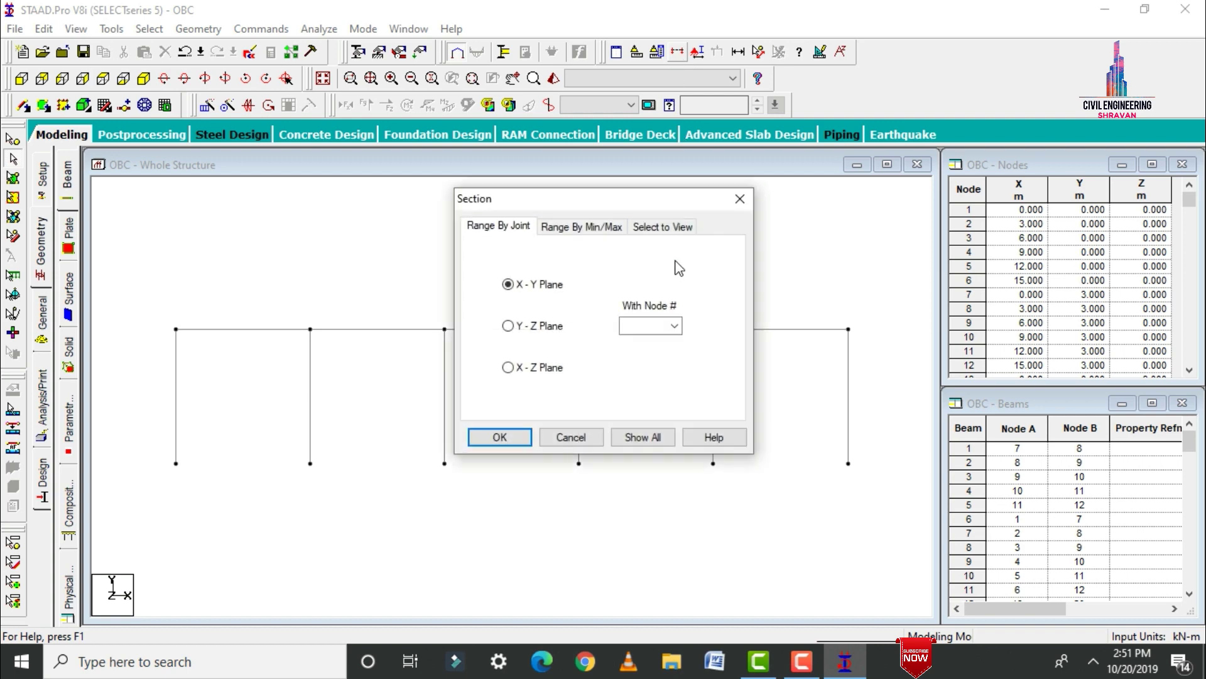
{"action": "left_click", "coordinate": [666, 231]}
{"action": "left_click", "coordinate": [500, 437]}
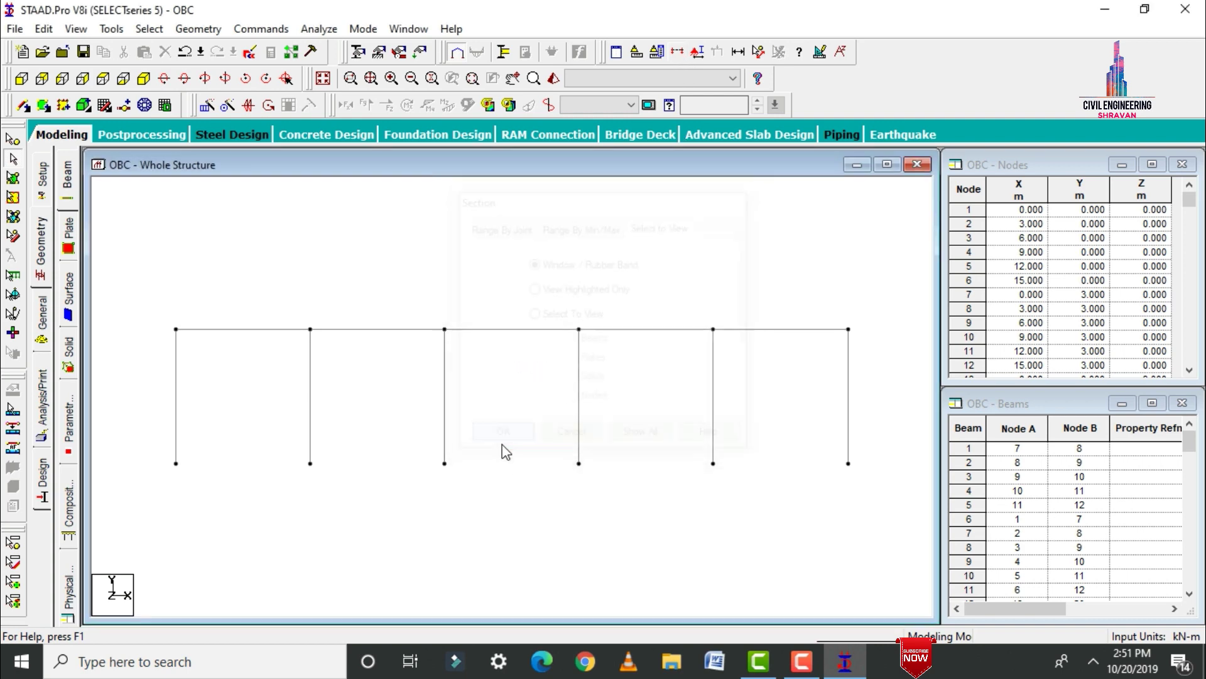
{"action": "left_click_drag", "start_coordinate": [150, 313], "coordinate": [842, 338]}
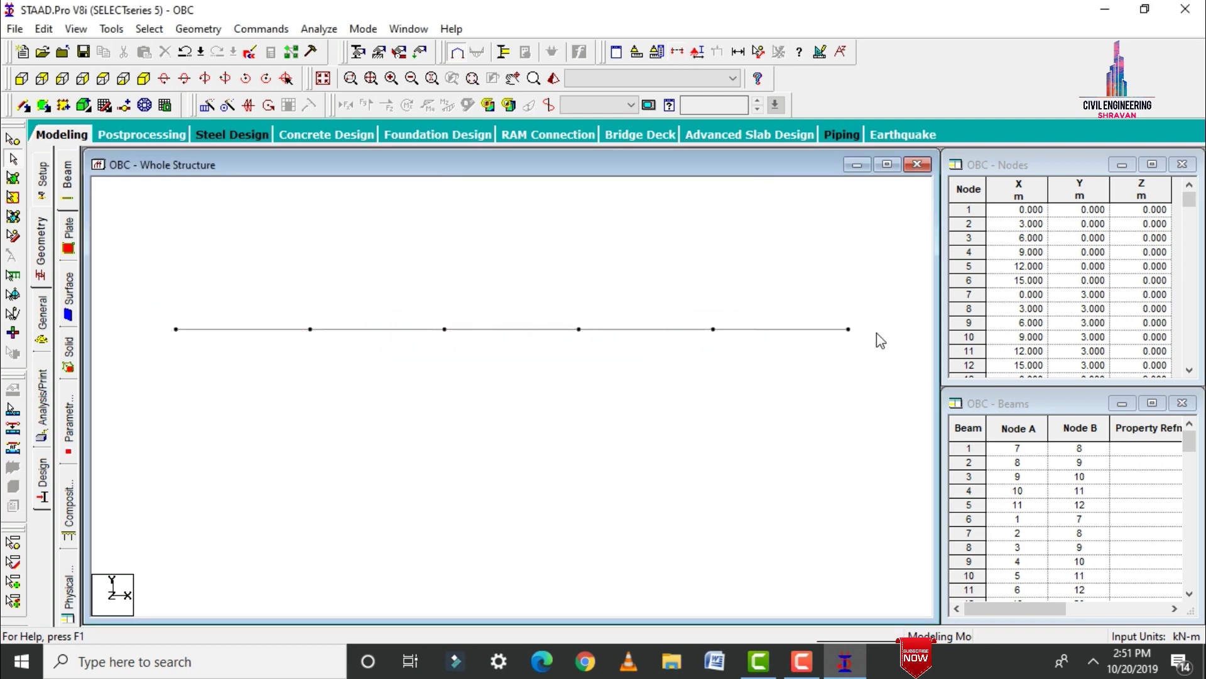
Copy all nodes of the 3 m level and paste them 3 m higher in Y.
{"action": "left_click", "coordinate": [13, 144]}
{"action": "left_click_drag", "start_coordinate": [190, 306], "coordinate": [827, 380]}
{"action": "right_click", "coordinate": [426, 270]}
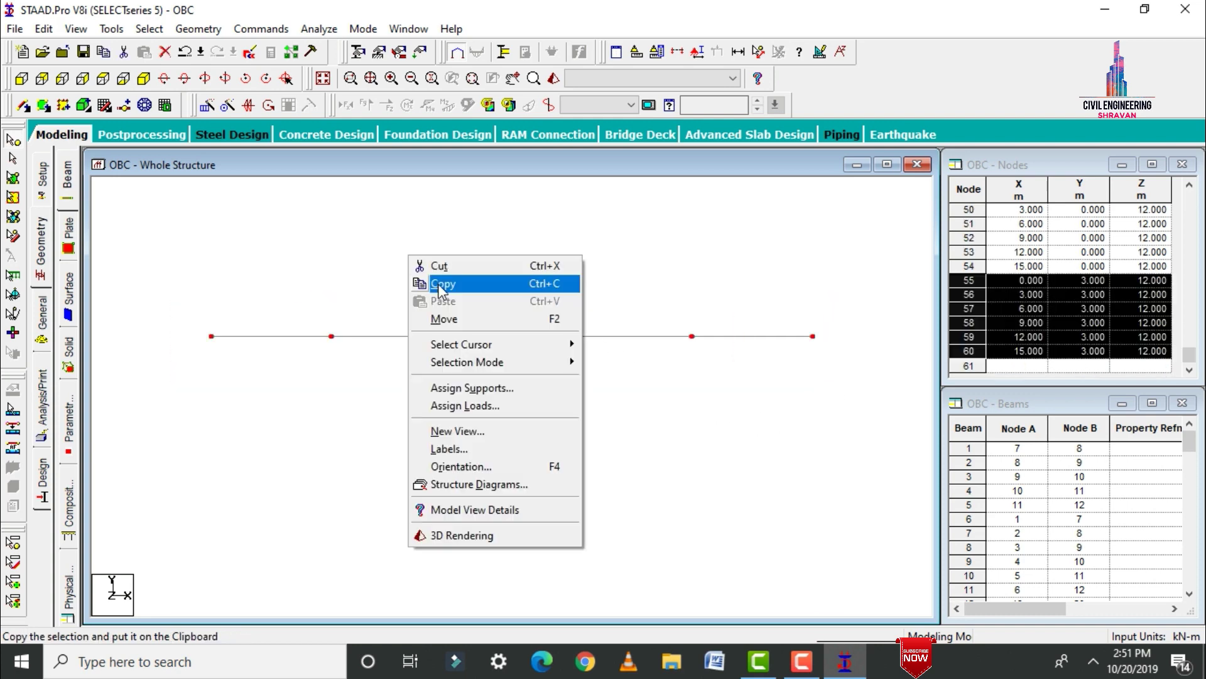
{"action": "left_click", "coordinate": [439, 281]}
{"action": "right_click", "coordinate": [491, 240]}
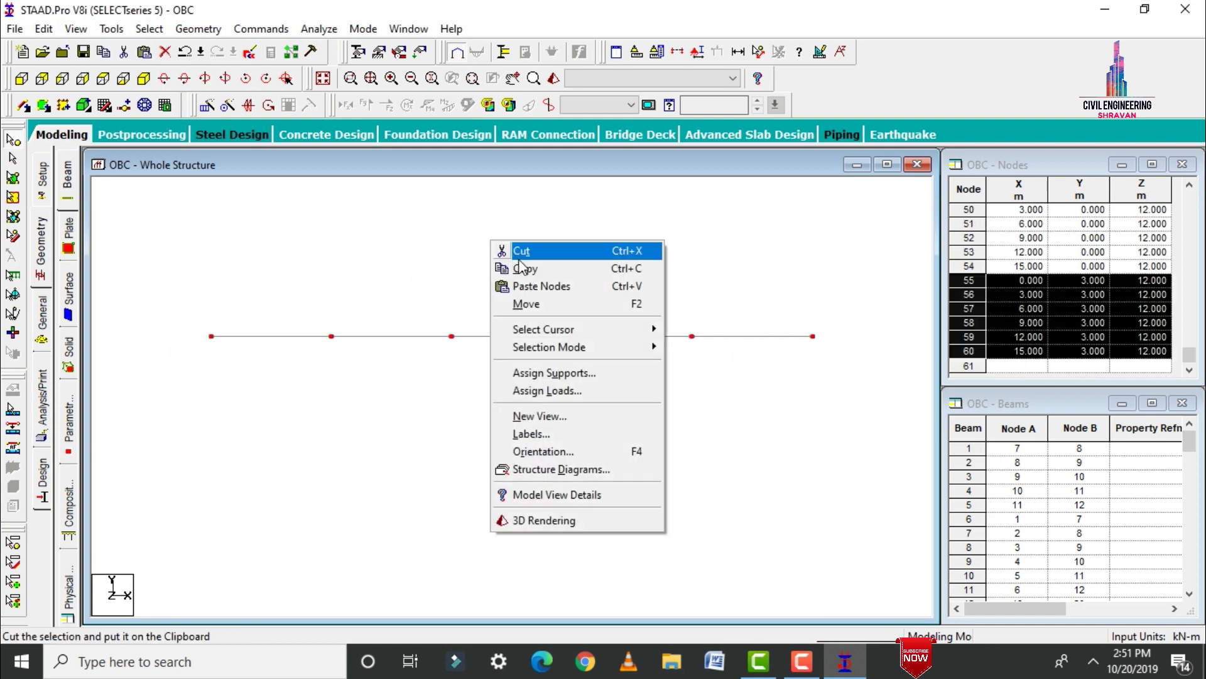
{"action": "left_click", "coordinate": [515, 281]}
{"action": "key", "text": "Tab"}
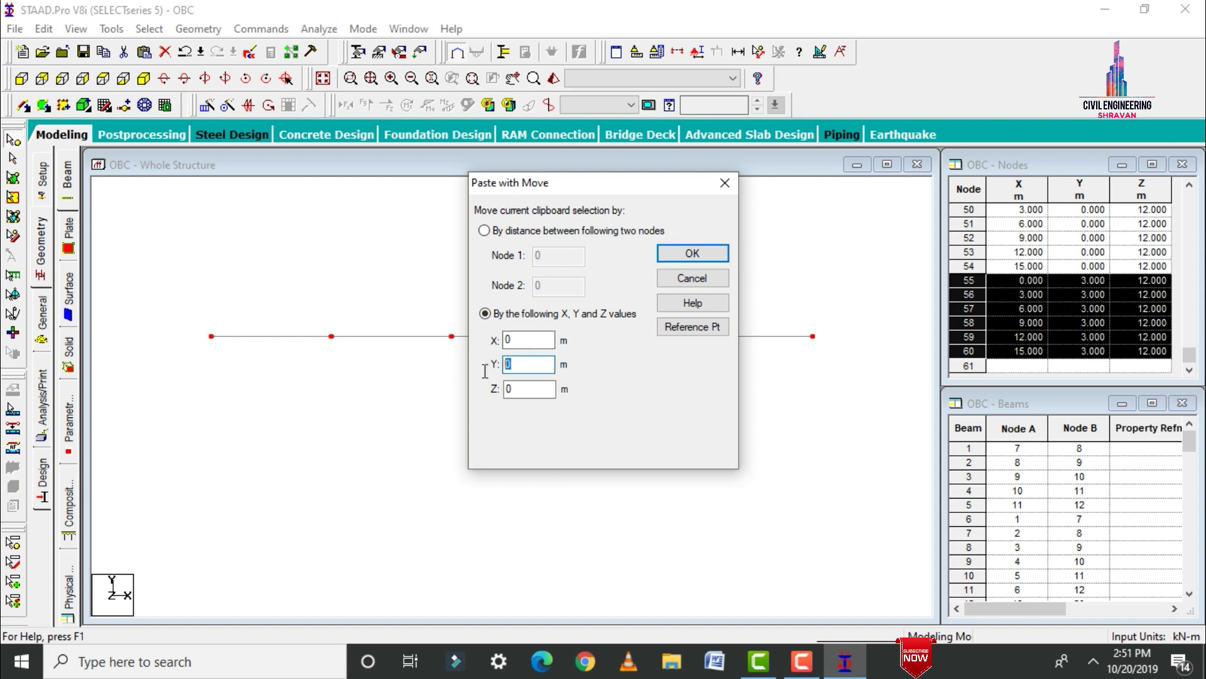
{"action": "type", "text": "3"}
{"action": "key", "text": "Tab"}
{"action": "key", "text": "Return"}
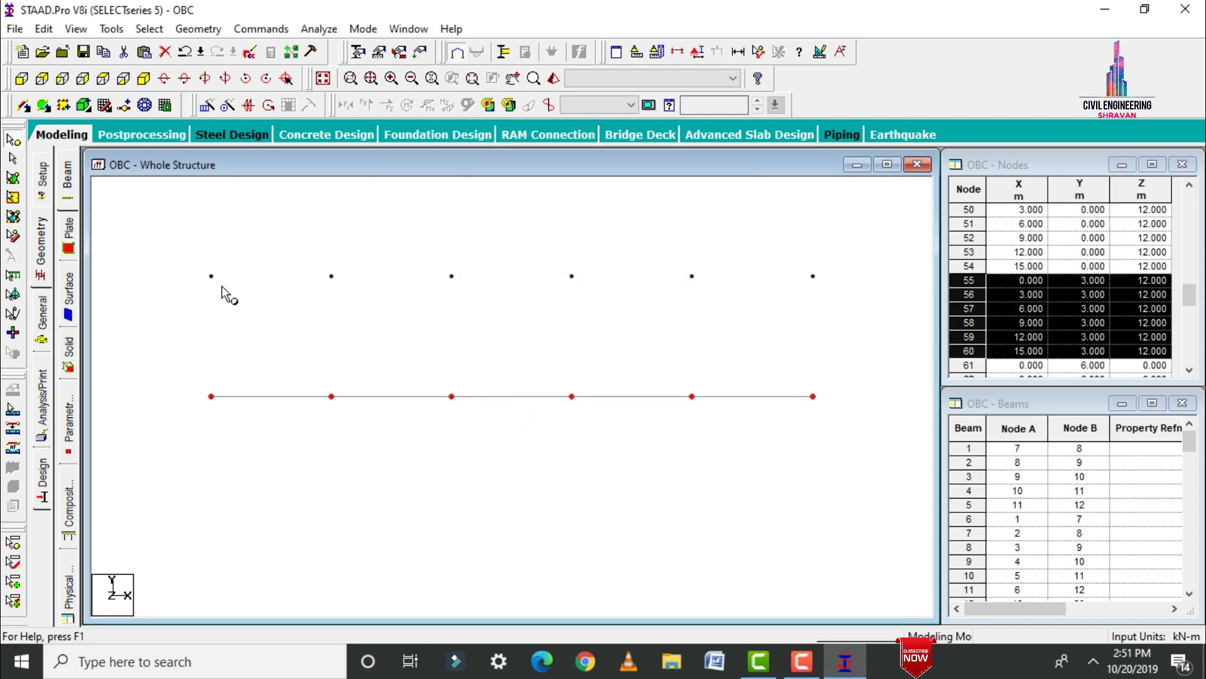
Cut the 6 m level nodes at X = 0, 3 and 6 m and paste them back shifted 0.5 m in X.
{"action": "left_click", "coordinate": [192, 260]}
{"action": "left_click_drag", "start_coordinate": [278, 287], "coordinate": [459, 296]}
{"action": "right_click", "coordinate": [367, 239]}
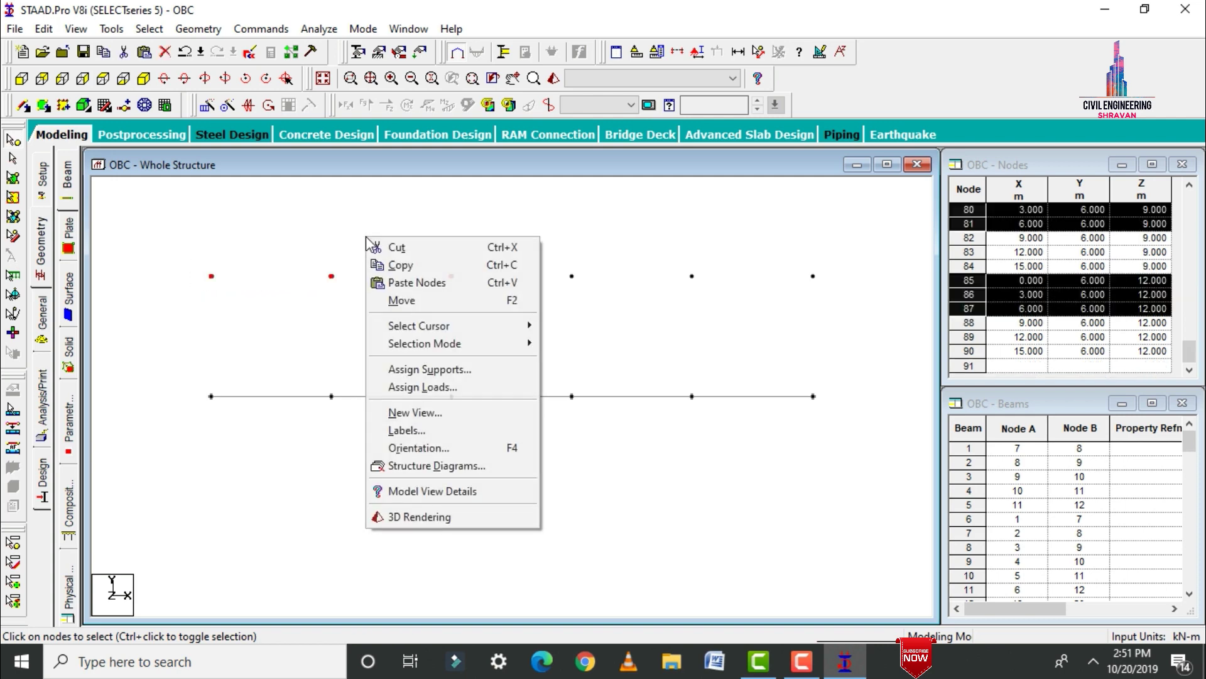
{"action": "left_click", "coordinate": [397, 253]}
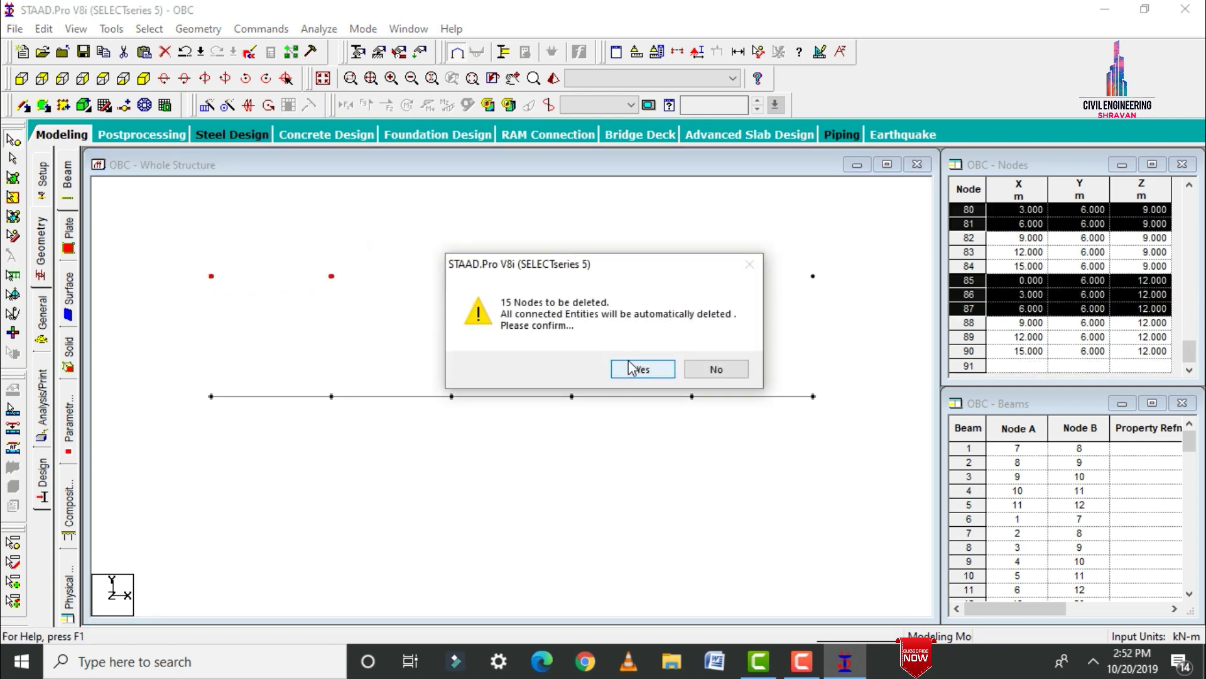
{"action": "left_click", "coordinate": [631, 365]}
{"action": "right_click", "coordinate": [429, 220]}
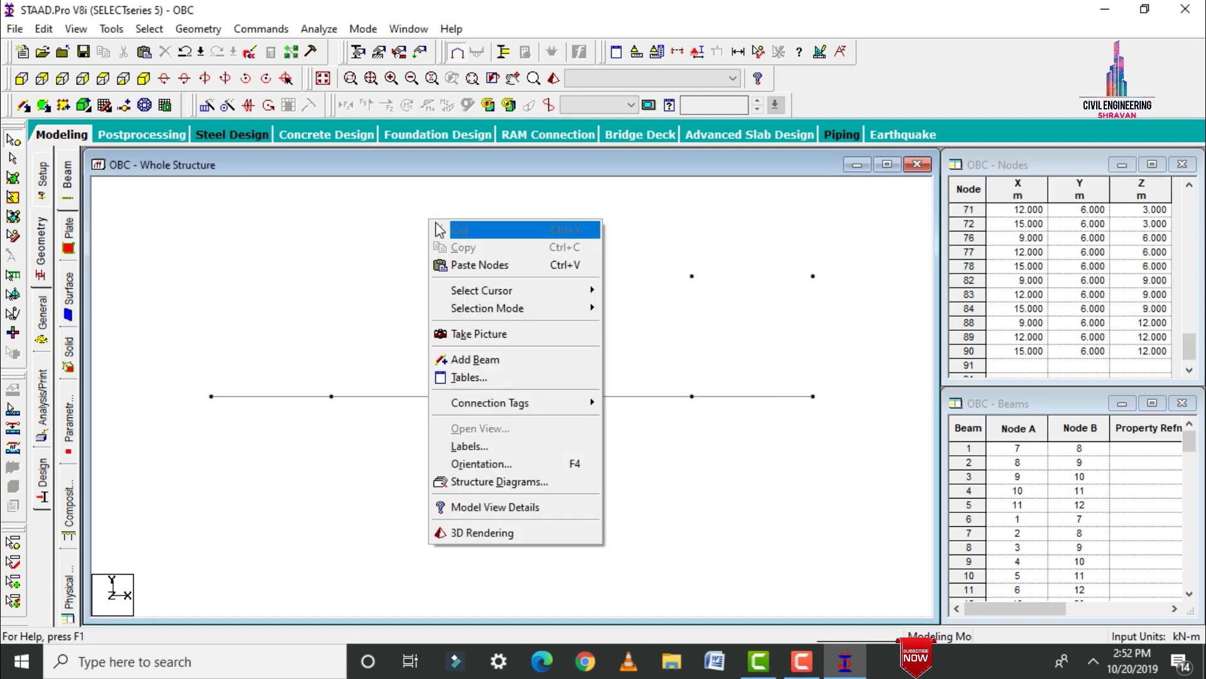
{"action": "left_click", "coordinate": [477, 265]}
{"action": "left_click", "coordinate": [527, 339]}
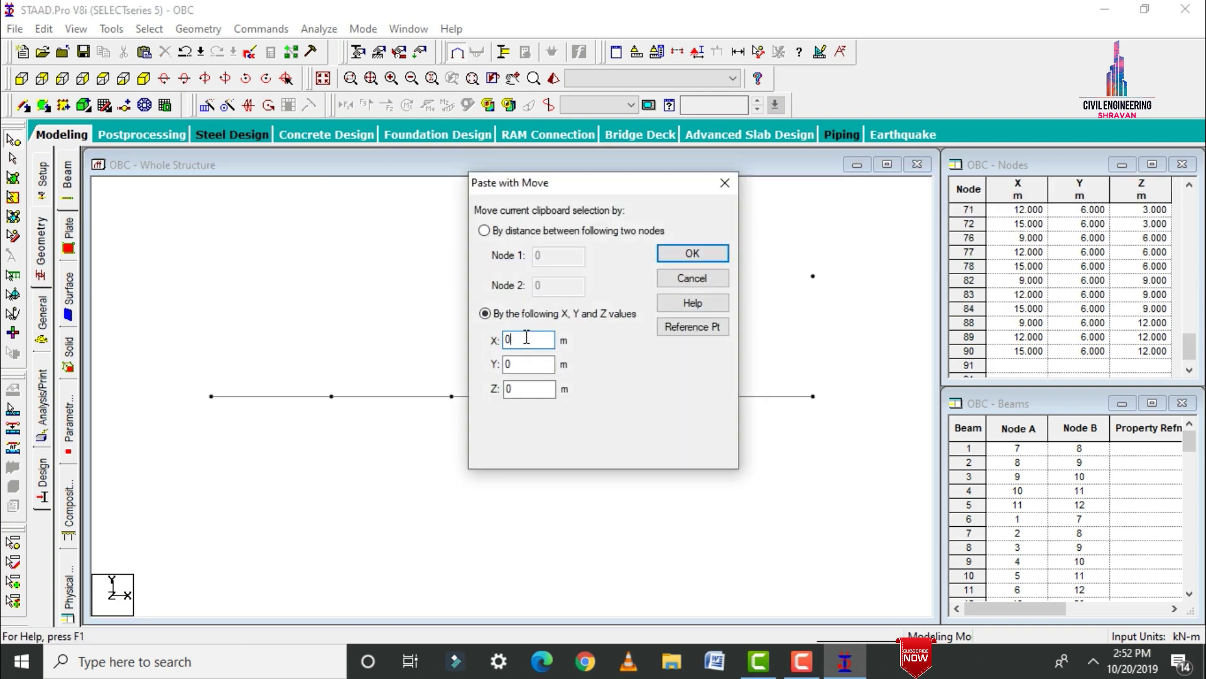
{"action": "type", "text": ".5"}
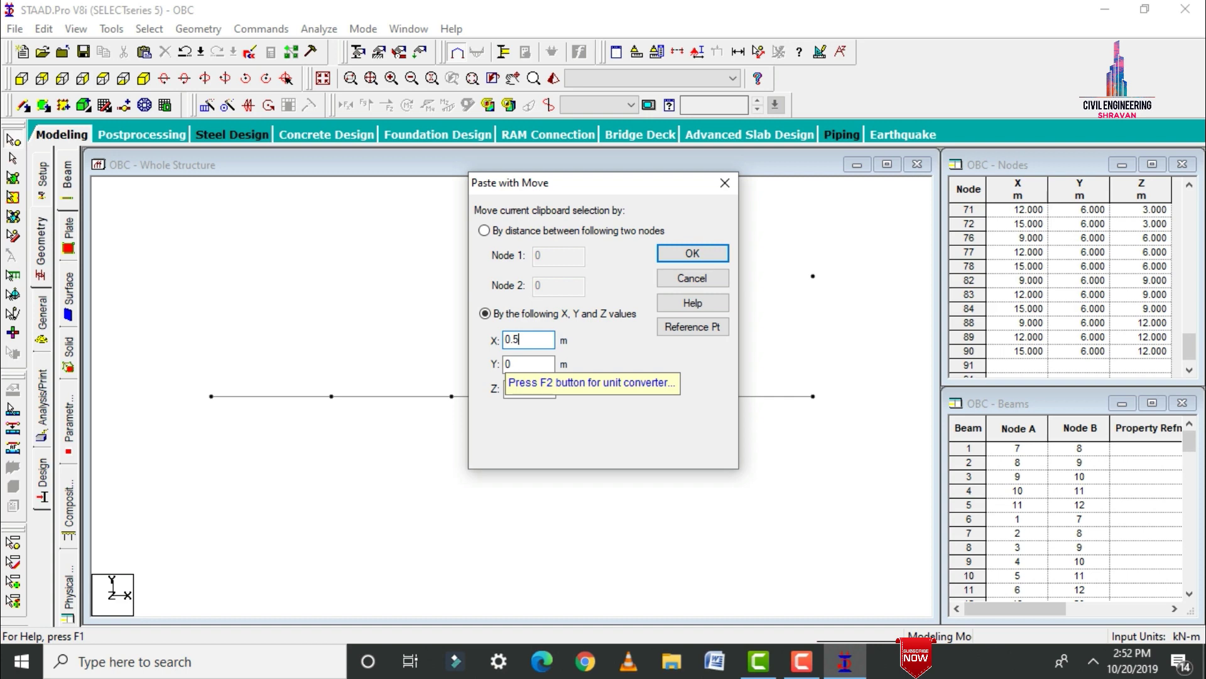
{"action": "left_click", "coordinate": [663, 250]}
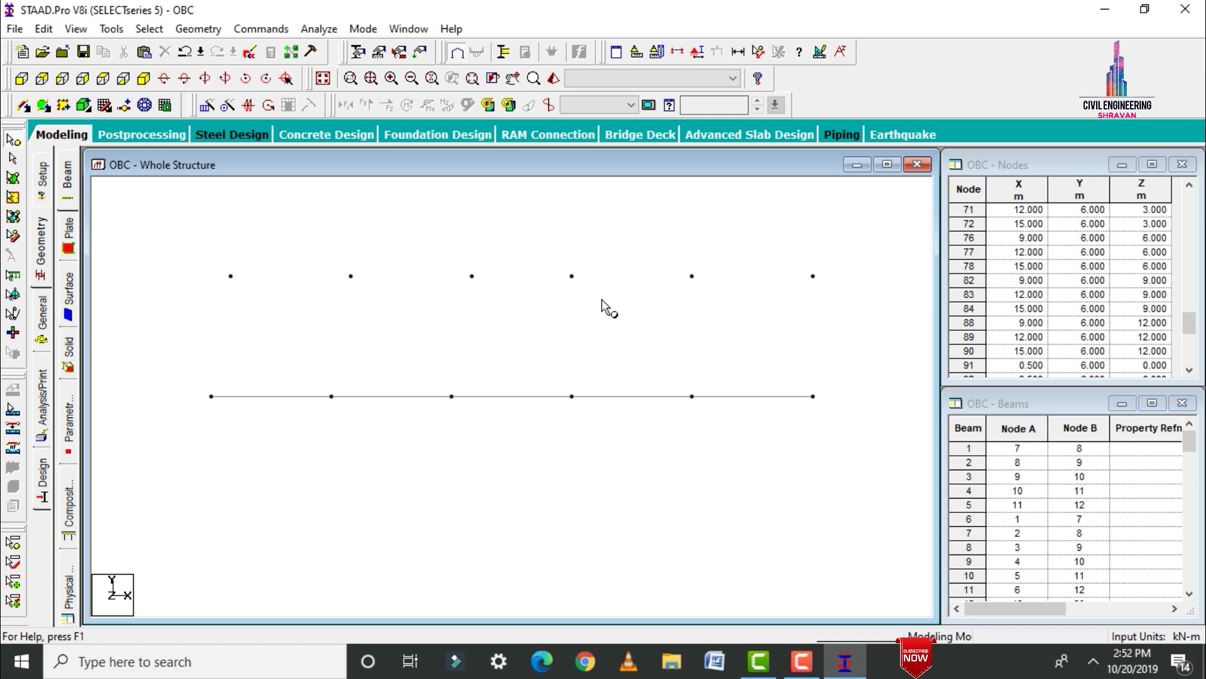
Cut the 6 m level nodes at X = 9, 12 and 15 m and paste them back shifted -0.5 m in X.
{"action": "left_click_drag", "start_coordinate": [803, 288], "coordinate": [836, 291]}
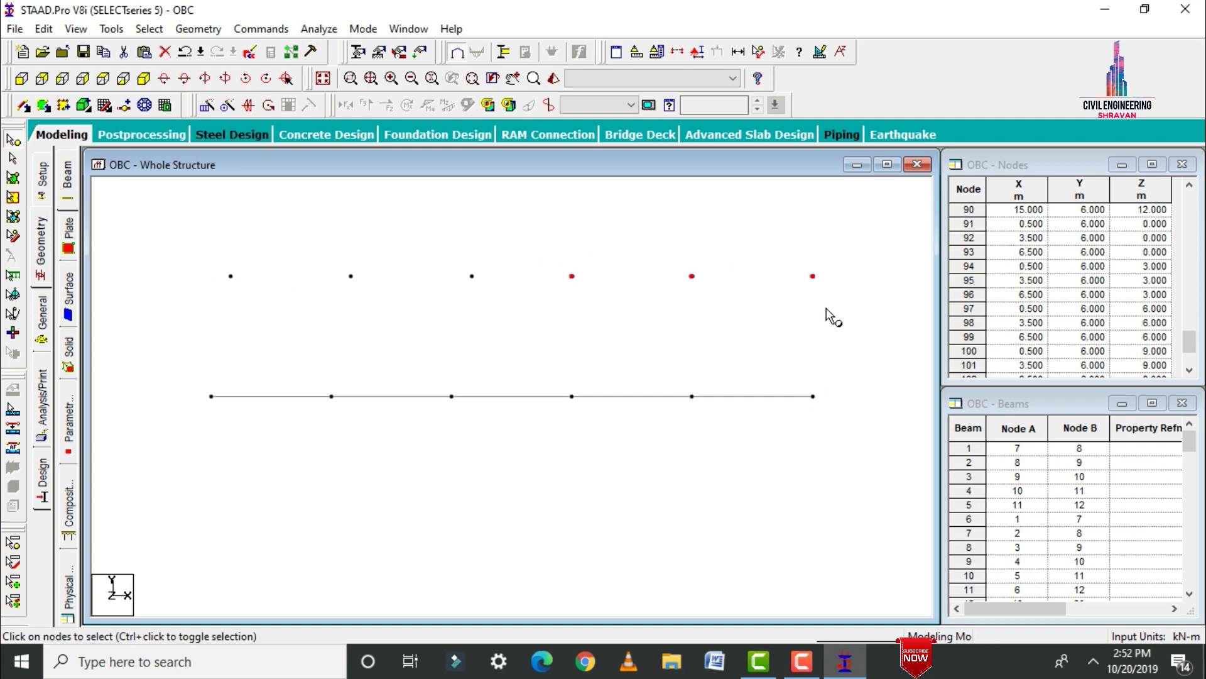
{"action": "right_click", "coordinate": [827, 309]}
{"action": "left_click", "coordinate": [858, 319]}
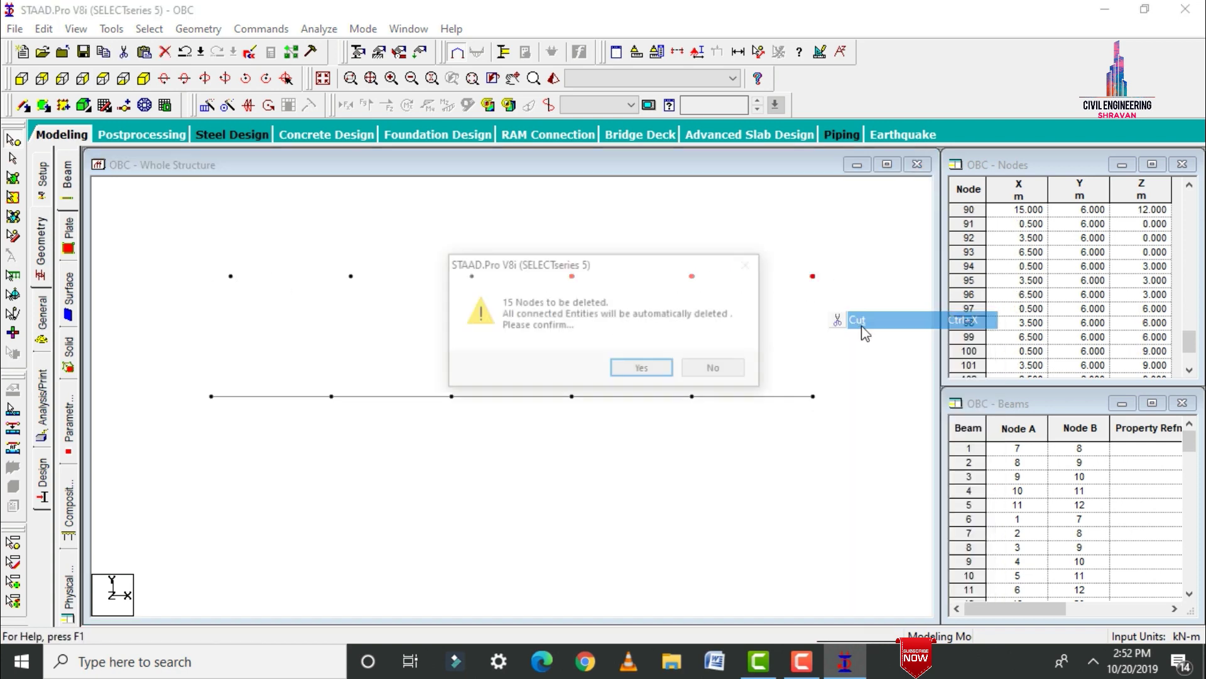
{"action": "left_click", "coordinate": [640, 368]}
{"action": "right_click", "coordinate": [717, 235]}
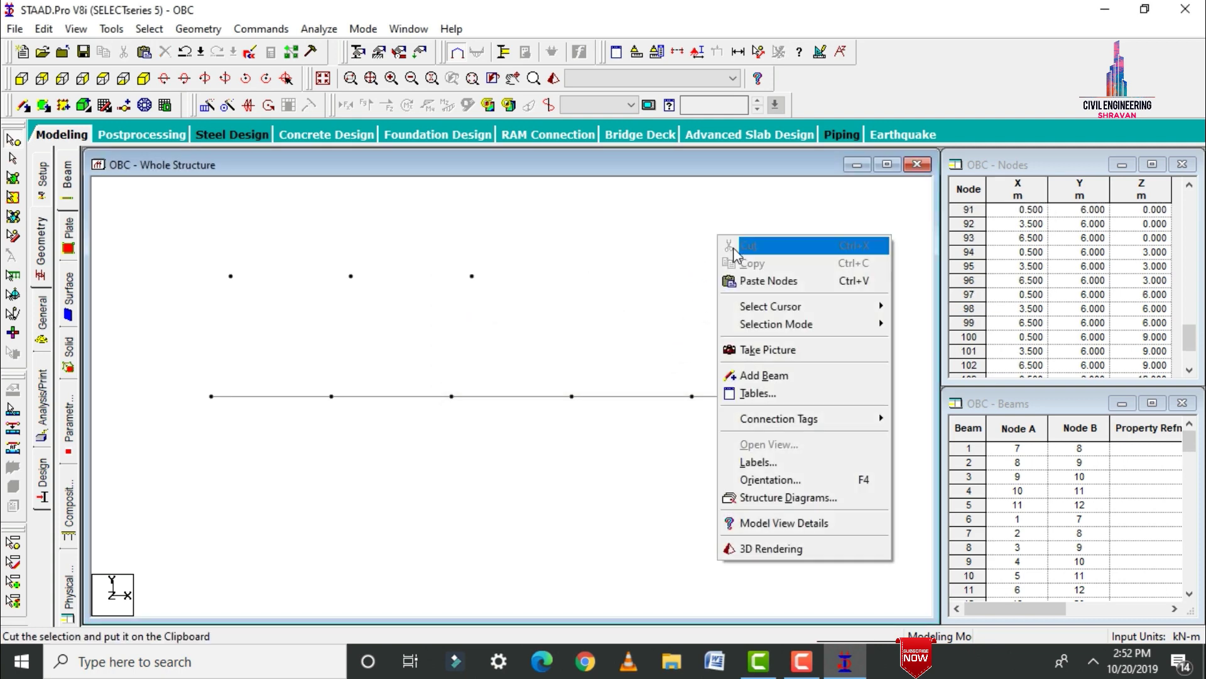
{"action": "left_click", "coordinate": [759, 278]}
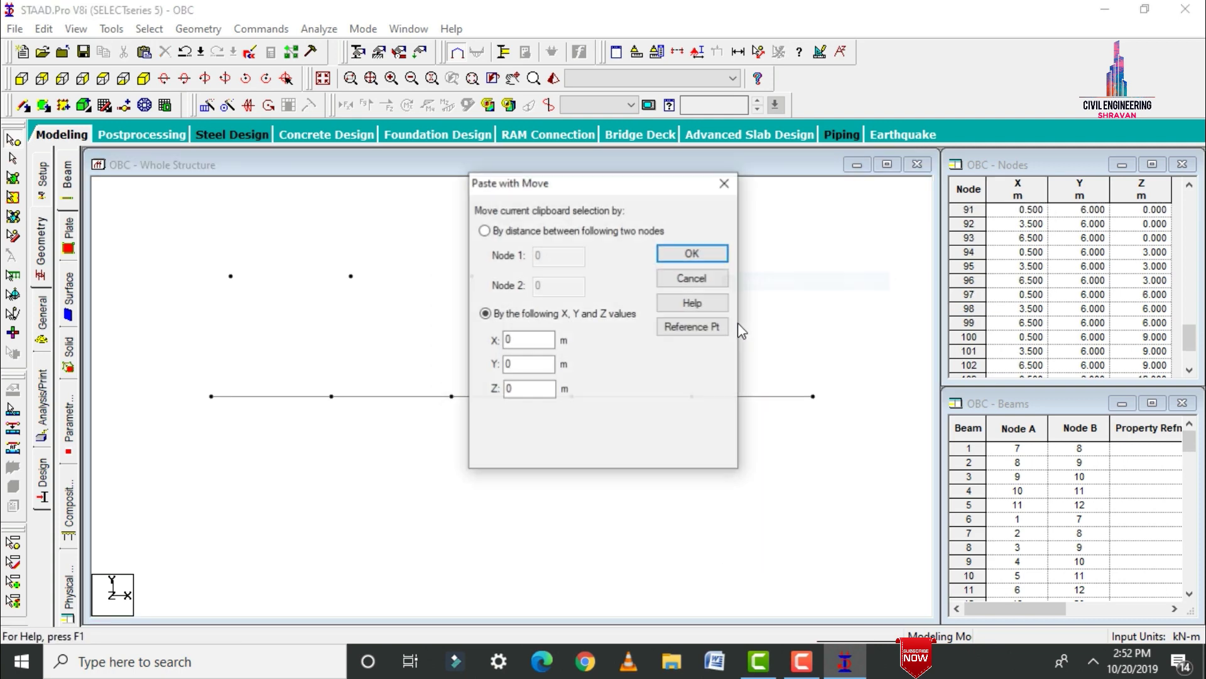
{"action": "double_click", "coordinate": [523, 341]}
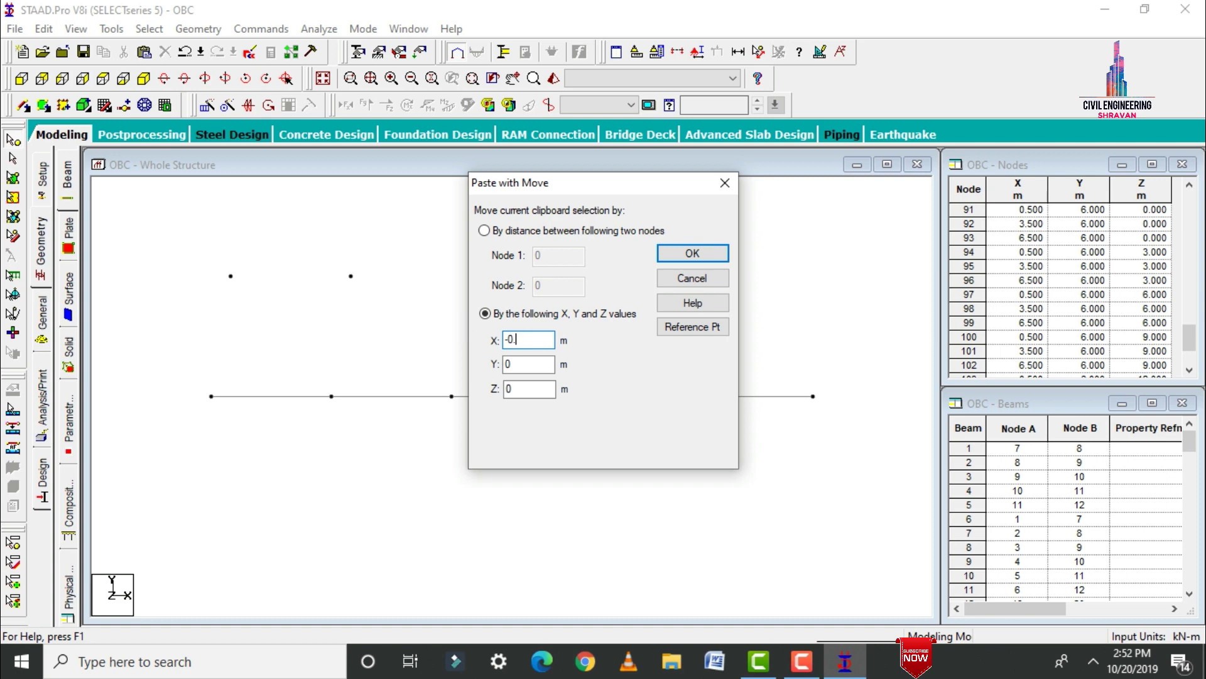
{"action": "key", "text": "Return"}
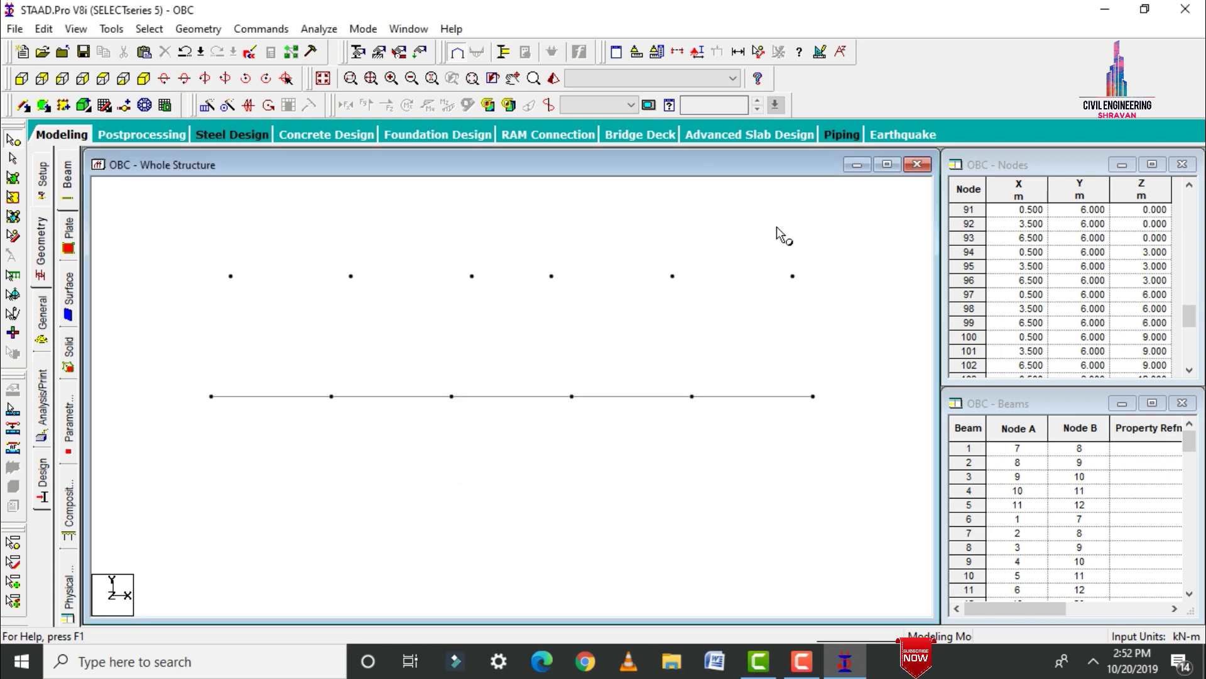
Draw inclined columns between the 3 m and 6 m level nodes along the two outer column lines at each end.
{"action": "left_click", "coordinate": [143, 80]}
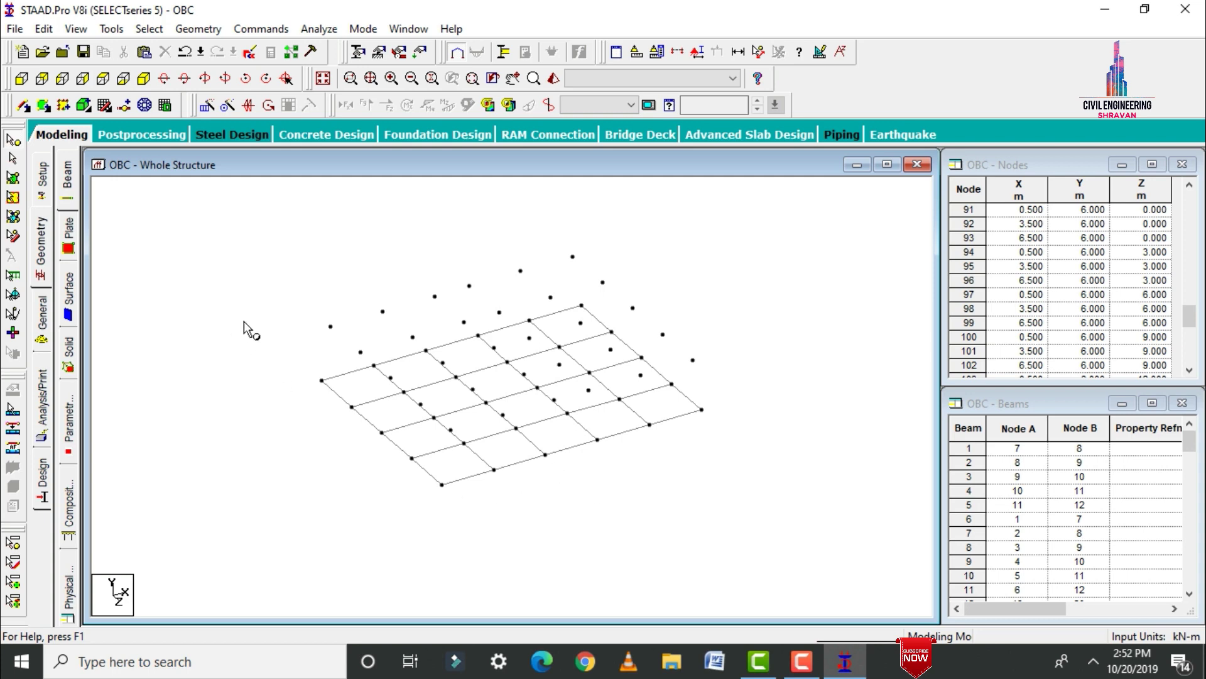
{"action": "key", "text": "Left"}
{"action": "key", "text": "Left"}
{"action": "key", "text": "Left"}
{"action": "key", "text": "Left"}
{"action": "key", "text": "Left"}
{"action": "key", "text": "Left"}
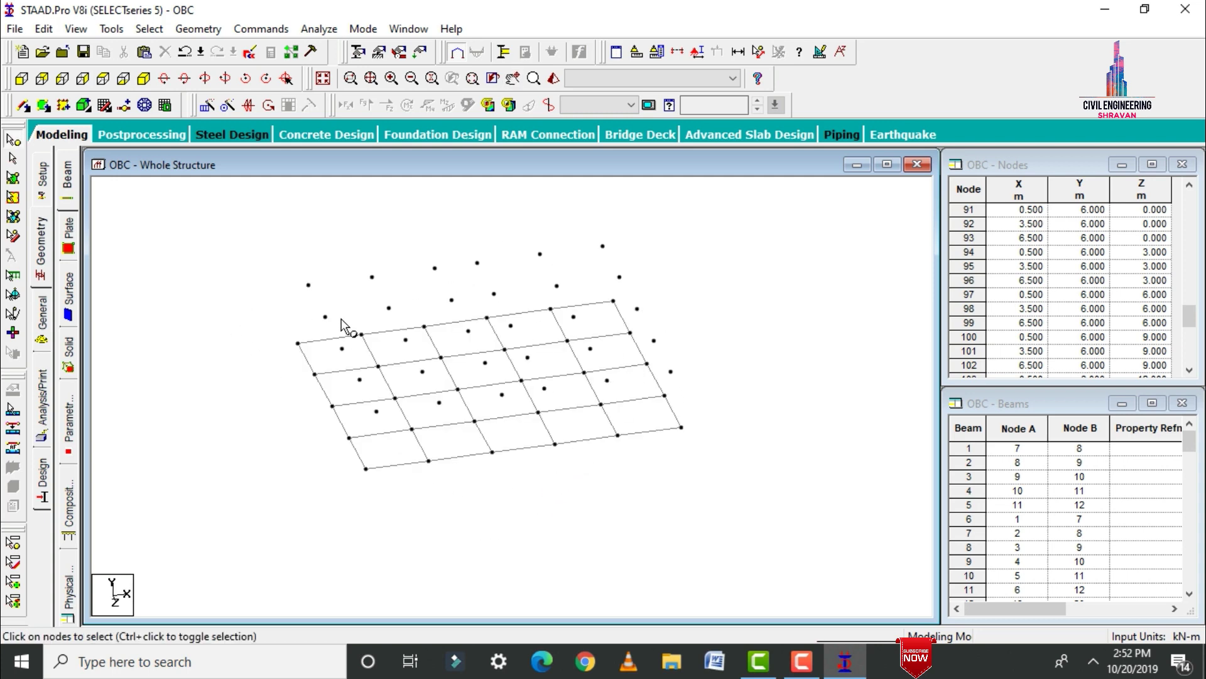
{"action": "left_click", "coordinate": [23, 105]}
{"action": "left_click_drag", "start_coordinate": [308, 285], "coordinate": [365, 468]}
{"action": "mouse_move", "coordinate": [603, 246]}
{"action": "left_mouse_down"}
{"action": "mouse_move", "coordinate": [612, 301]}
{"action": "mouse_move", "coordinate": [624, 288]}
{"action": "mouse_move", "coordinate": [647, 363]}
{"action": "left_mouse_up"}
{"action": "left_click_drag", "start_coordinate": [671, 371], "coordinate": [681, 427]}
{"action": "left_click_drag", "start_coordinate": [541, 253], "coordinate": [551, 309]}
{"action": "left_click_drag", "start_coordinate": [574, 317], "coordinate": [618, 435]}
{"action": "mouse_move", "coordinate": [372, 277]}
{"action": "left_mouse_down"}
{"action": "mouse_move", "coordinate": [361, 335]}
{"action": "mouse_move", "coordinate": [395, 397]}
{"action": "left_mouse_up"}
{"action": "left_click_drag", "start_coordinate": [422, 372], "coordinate": [411, 431]}
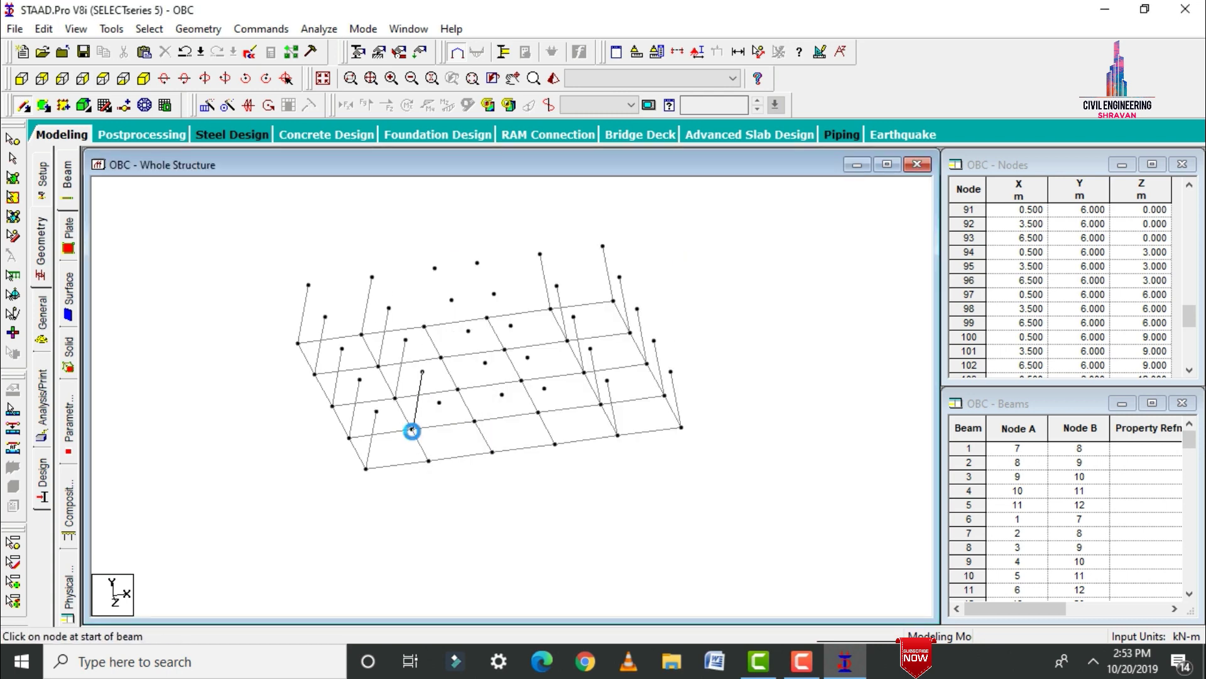
{"action": "key", "text": "Return"}
Add the inclined columns between the 3 m and 6 m levels on the two central column lines.
{"action": "left_click_drag", "start_coordinate": [435, 267], "coordinate": [425, 326]}
{"action": "left_click_drag", "start_coordinate": [452, 300], "coordinate": [441, 357]}
{"action": "left_click_drag", "start_coordinate": [469, 331], "coordinate": [458, 389]}
{"action": "left_click_drag", "start_coordinate": [485, 363], "coordinate": [475, 420]}
{"action": "left_click_drag", "start_coordinate": [494, 293], "coordinate": [504, 348]}
{"action": "left_click_drag", "start_coordinate": [511, 325], "coordinate": [520, 379]}
{"action": "left_click_drag", "start_coordinate": [544, 388], "coordinate": [555, 444]}
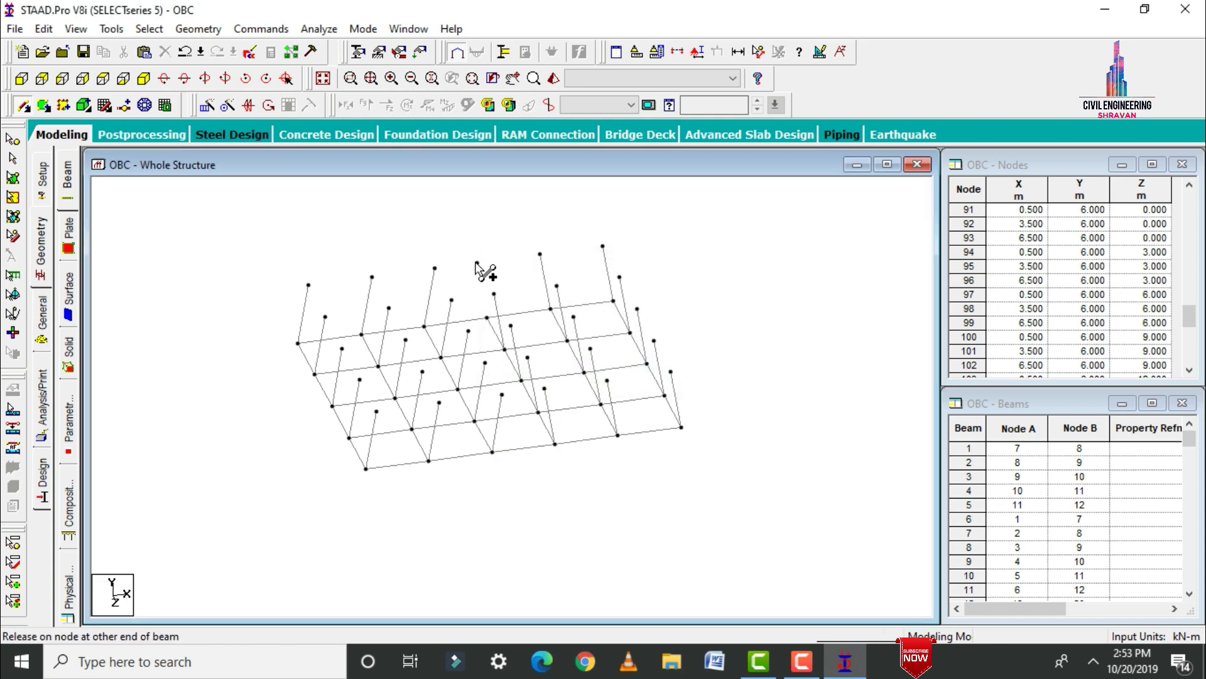
{"action": "left_click_drag", "start_coordinate": [476, 263], "coordinate": [487, 317]}
Isolate the 6 m level nodes in the front view with a window section.
{"action": "left_click", "coordinate": [42, 79]}
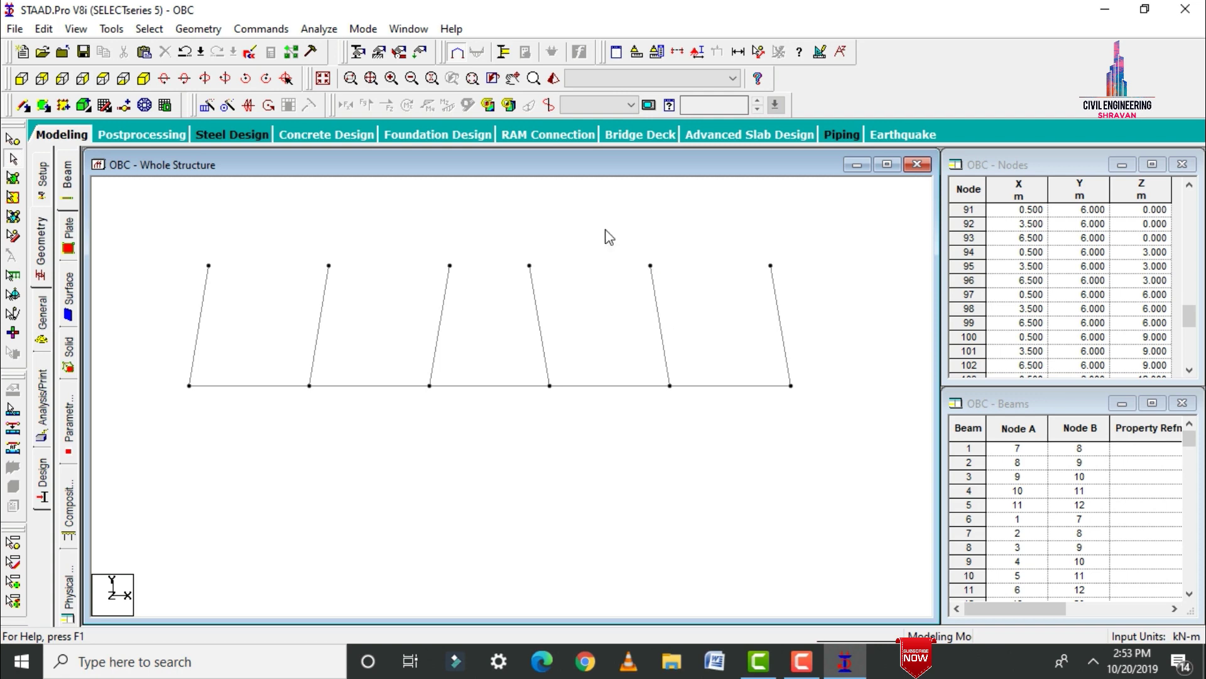
{"action": "left_click", "coordinate": [677, 52]}
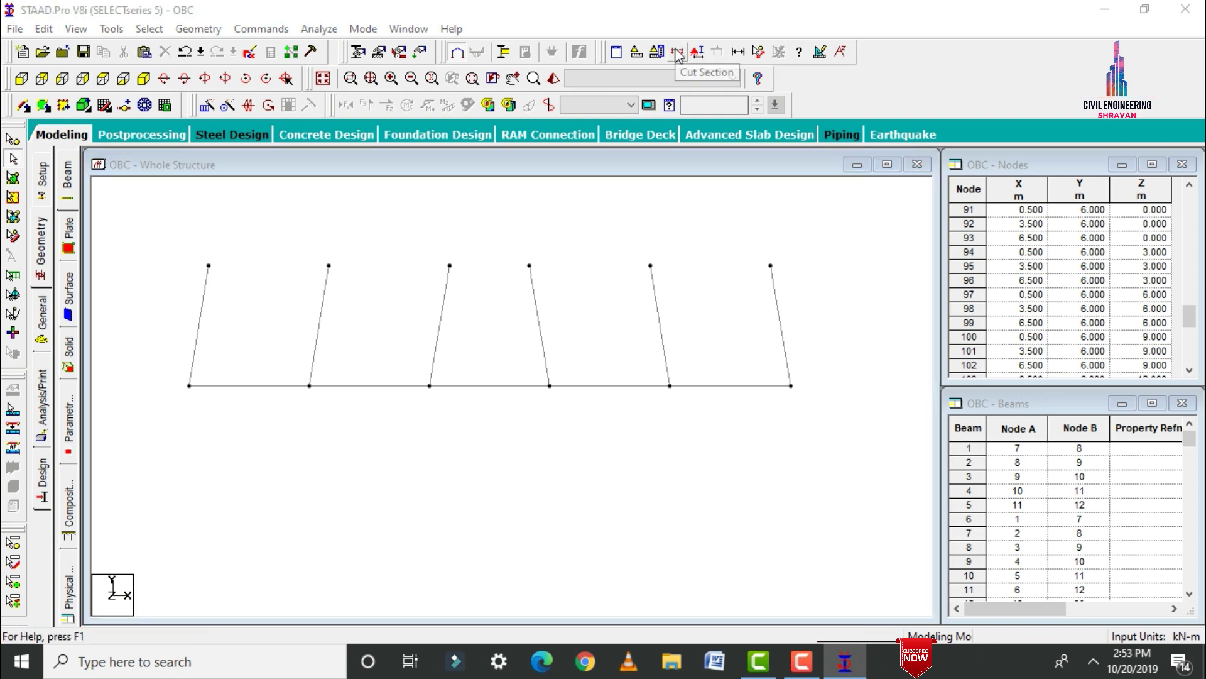
{"action": "left_click", "coordinate": [643, 228]}
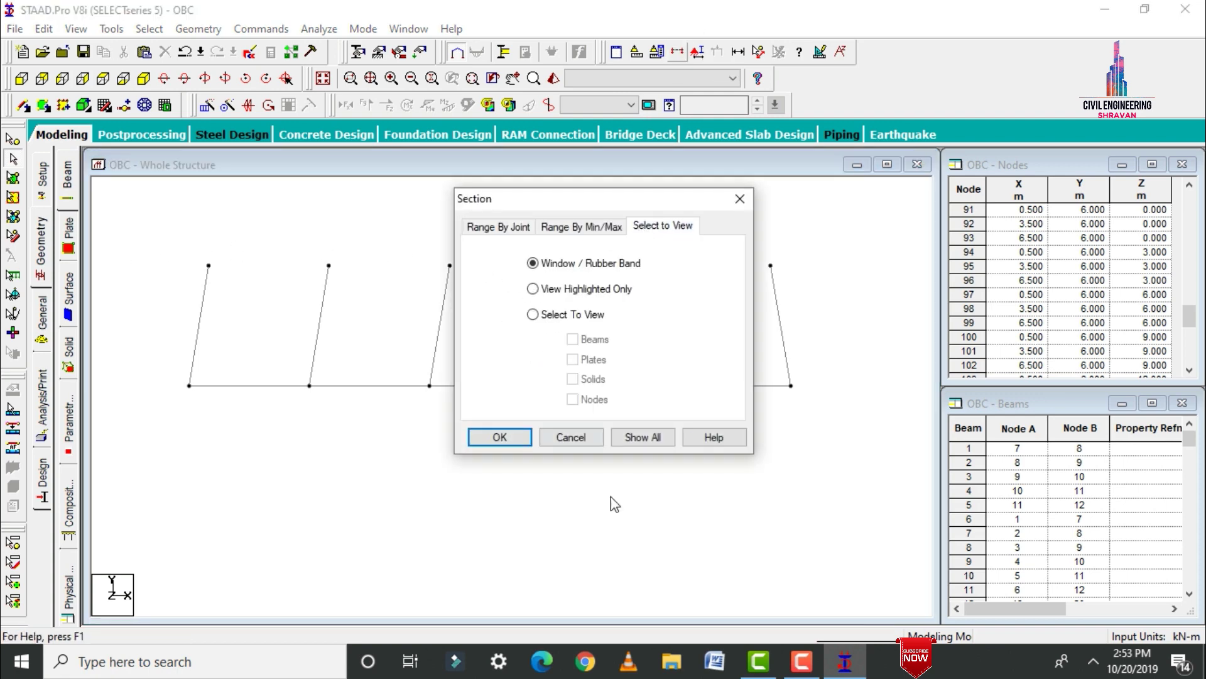
{"action": "left_click", "coordinate": [499, 437]}
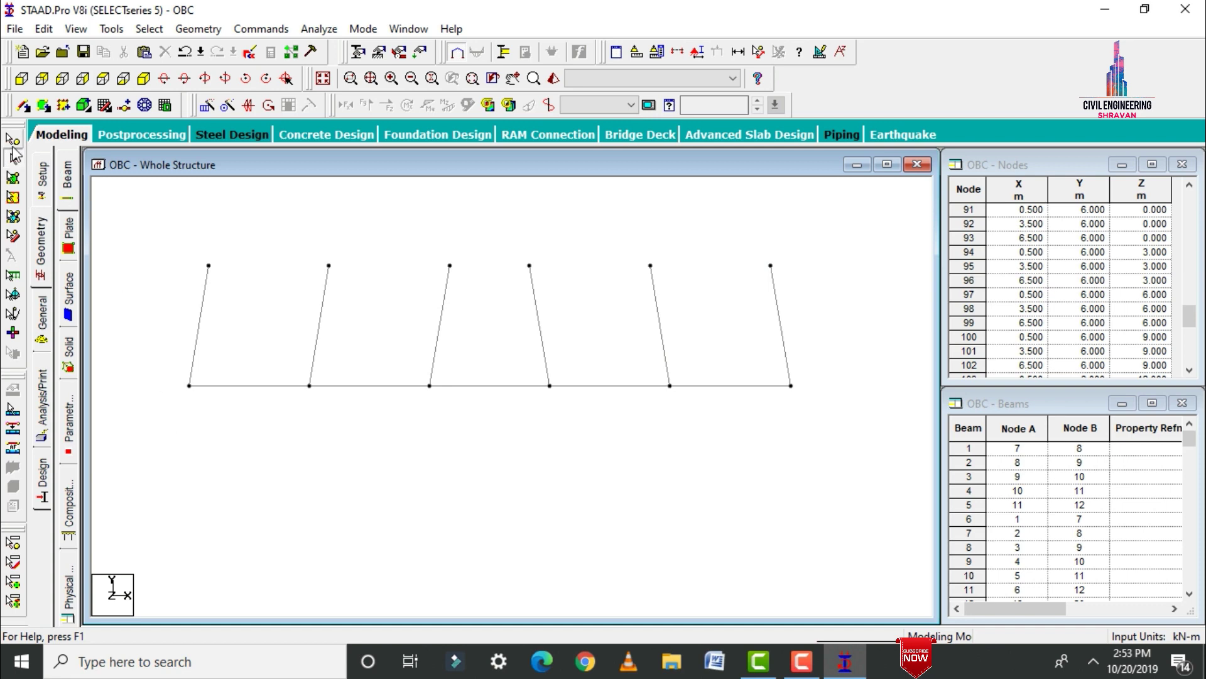
{"action": "left_click", "coordinate": [13, 157]}
{"action": "left_click_drag", "start_coordinate": [182, 239], "coordinate": [809, 272]}
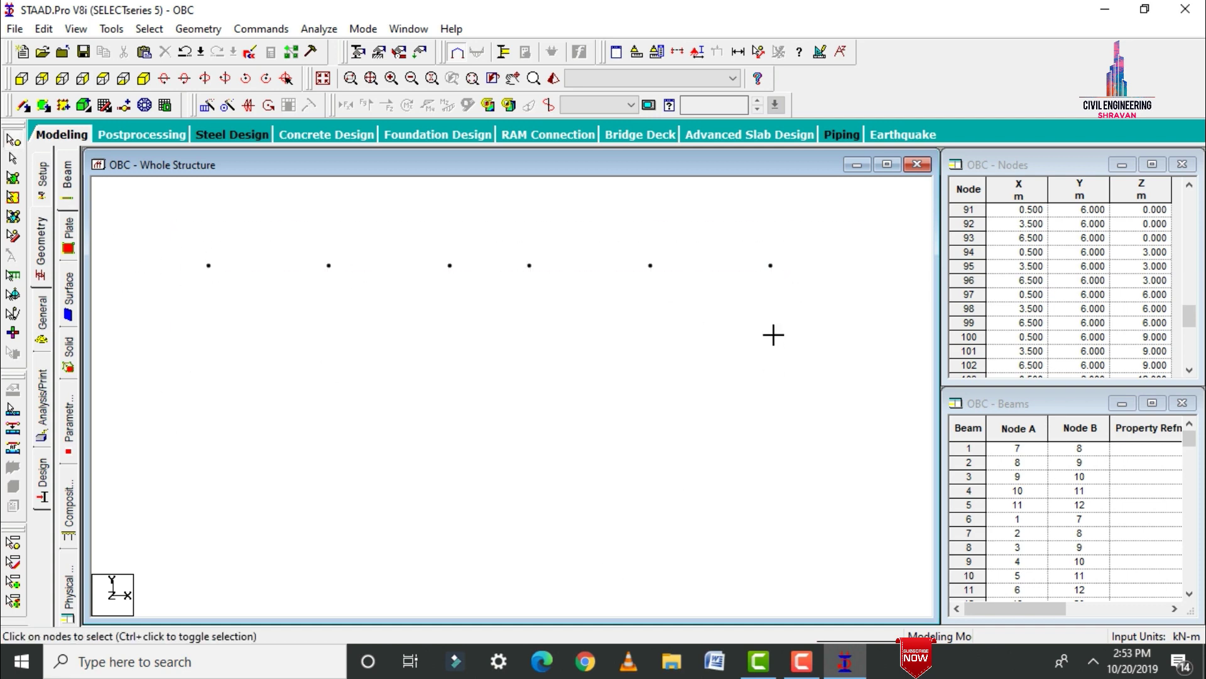
Copy all nodes of the 6 m level and paste them 3 m higher in Y.
{"action": "left_click_drag", "start_coordinate": [773, 335], "coordinate": [891, 341]}
{"action": "right_click", "coordinate": [530, 429]}
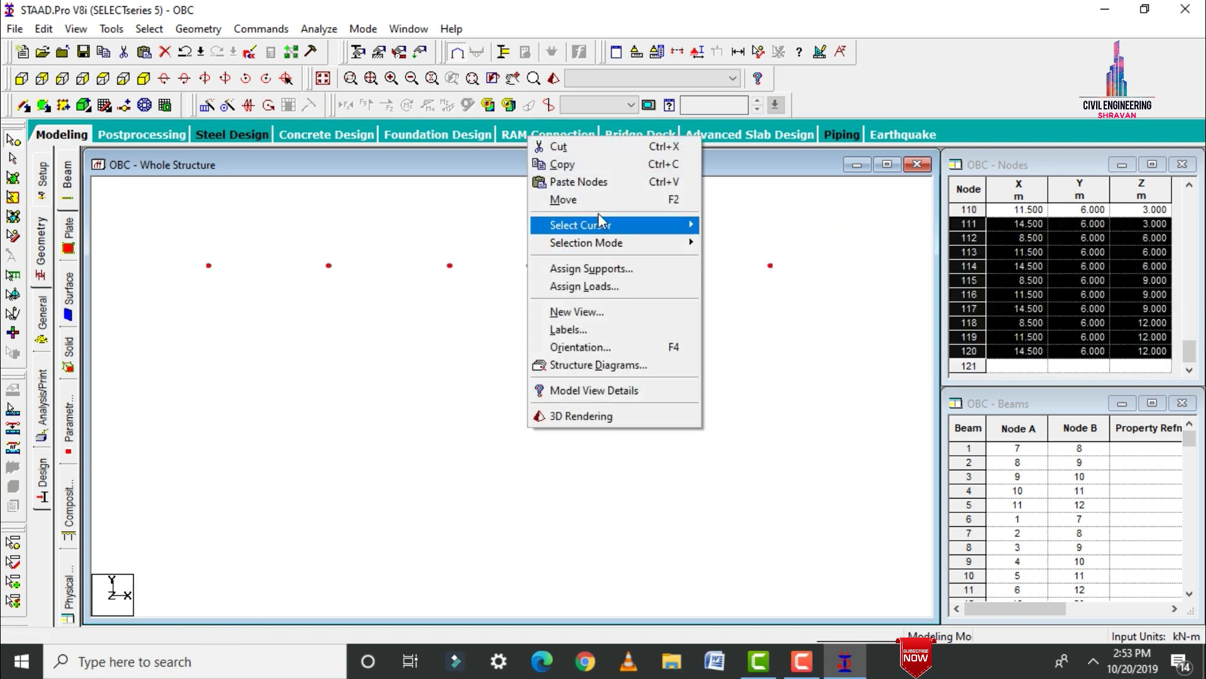
{"action": "key", "text": "Escape"}
{"action": "right_click", "coordinate": [440, 392]}
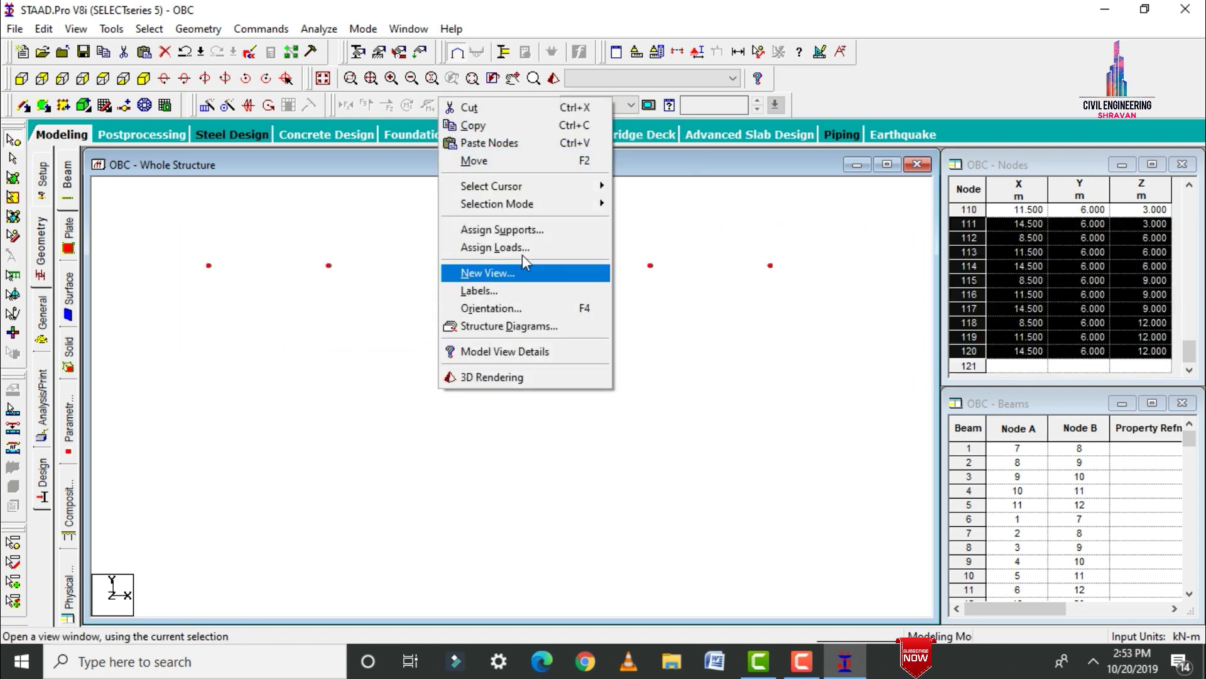
{"action": "left_click", "coordinate": [481, 148]}
{"action": "double_click", "coordinate": [509, 365]}
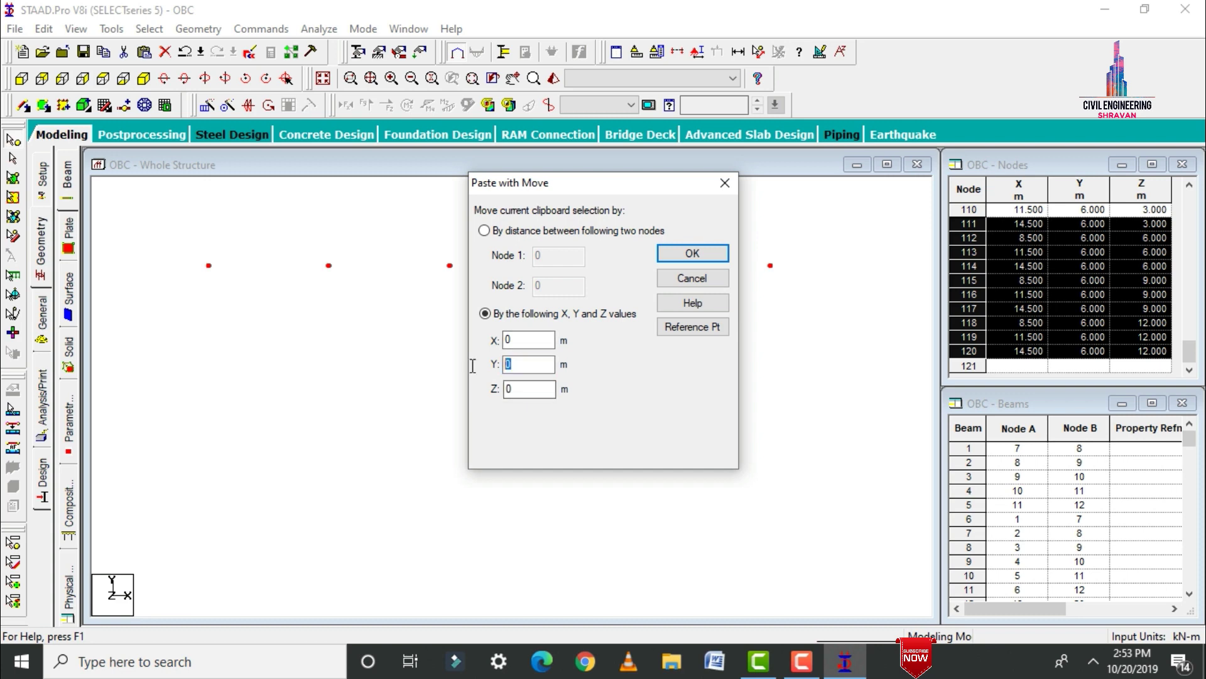
{"action": "type", "text": "3"}
{"action": "key", "text": "Return"}
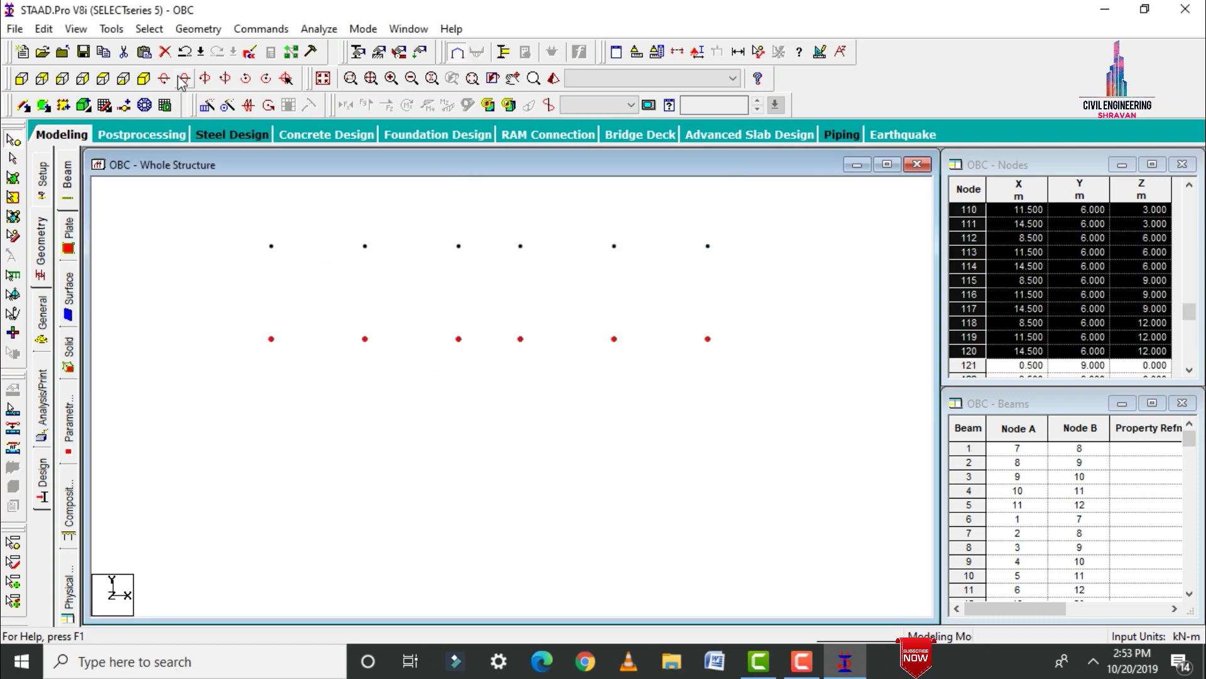
Cut the 9 m level nodes at X = 0.5, 3.5 and 6.5 m and paste them back shifted 0.5 m in X.
{"action": "left_click", "coordinate": [42, 78]}
{"action": "left_click", "coordinate": [23, 80]}
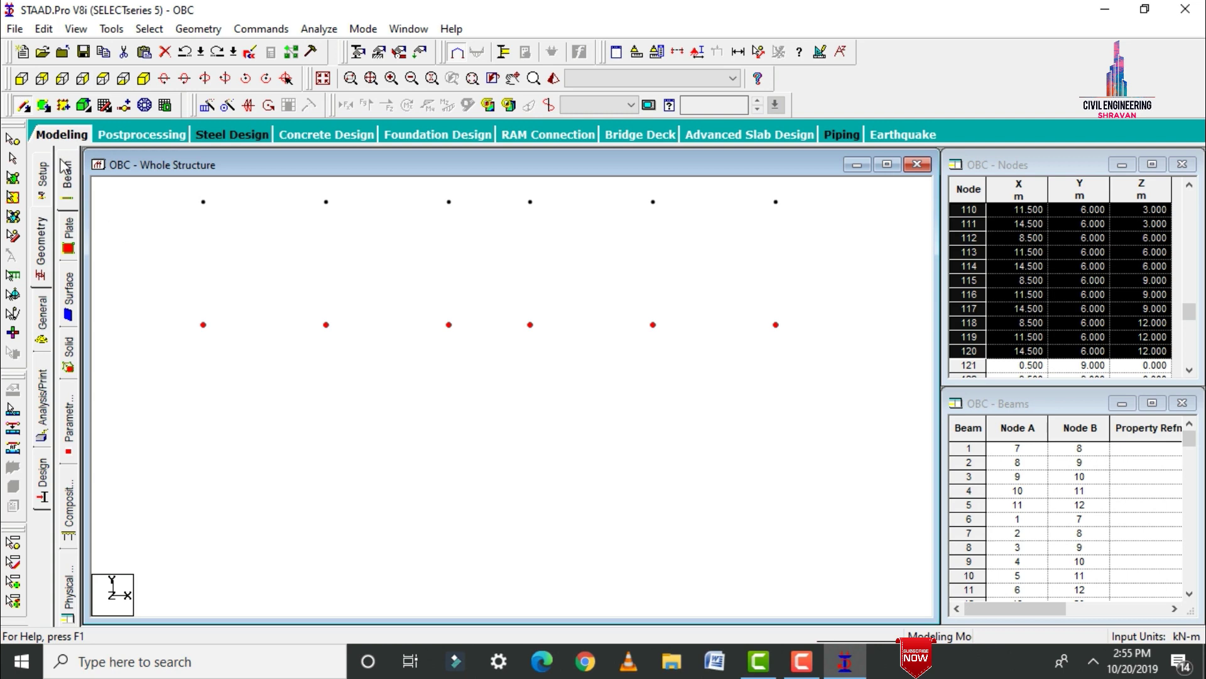
{"action": "left_click", "coordinate": [12, 138]}
{"action": "left_click_drag", "start_coordinate": [174, 183], "coordinate": [468, 237]}
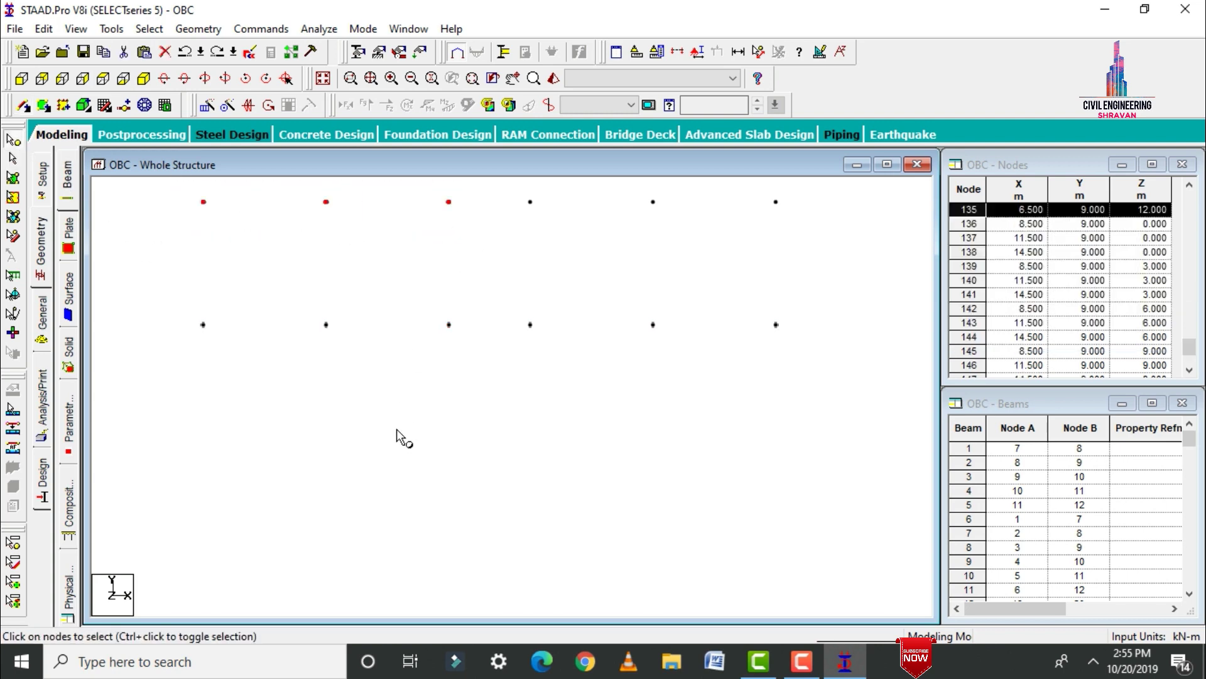
{"action": "right_click", "coordinate": [398, 436]}
{"action": "left_click", "coordinate": [427, 156]}
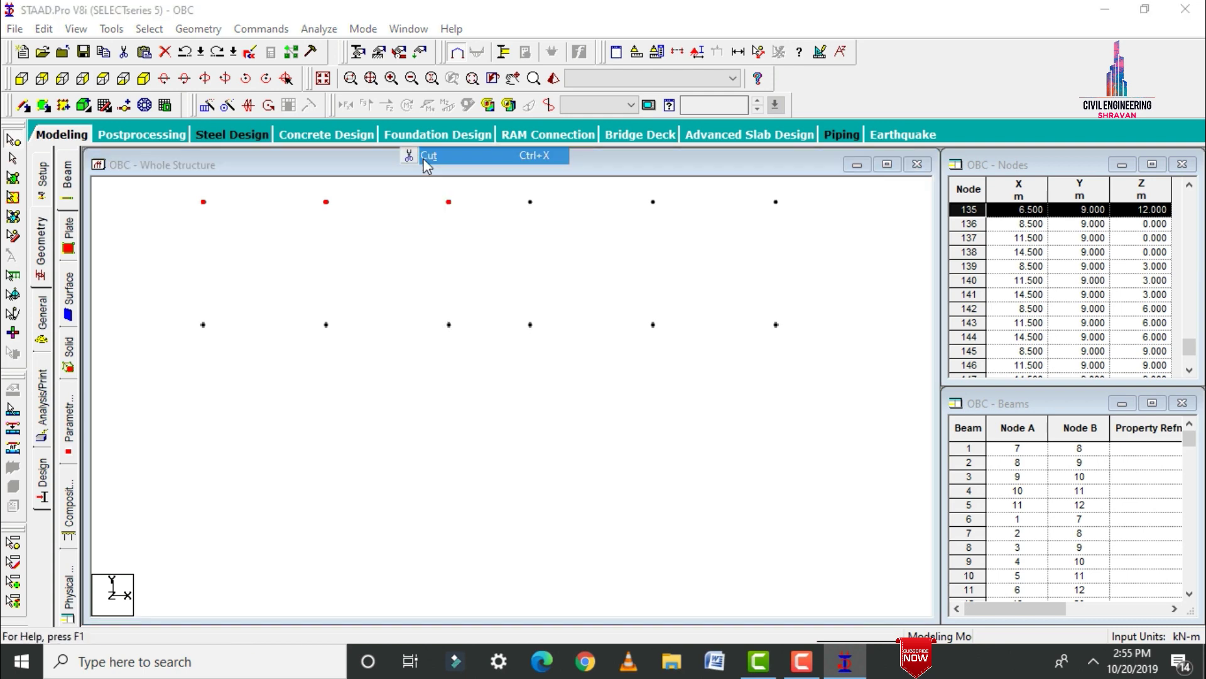
{"action": "left_click", "coordinate": [637, 369]}
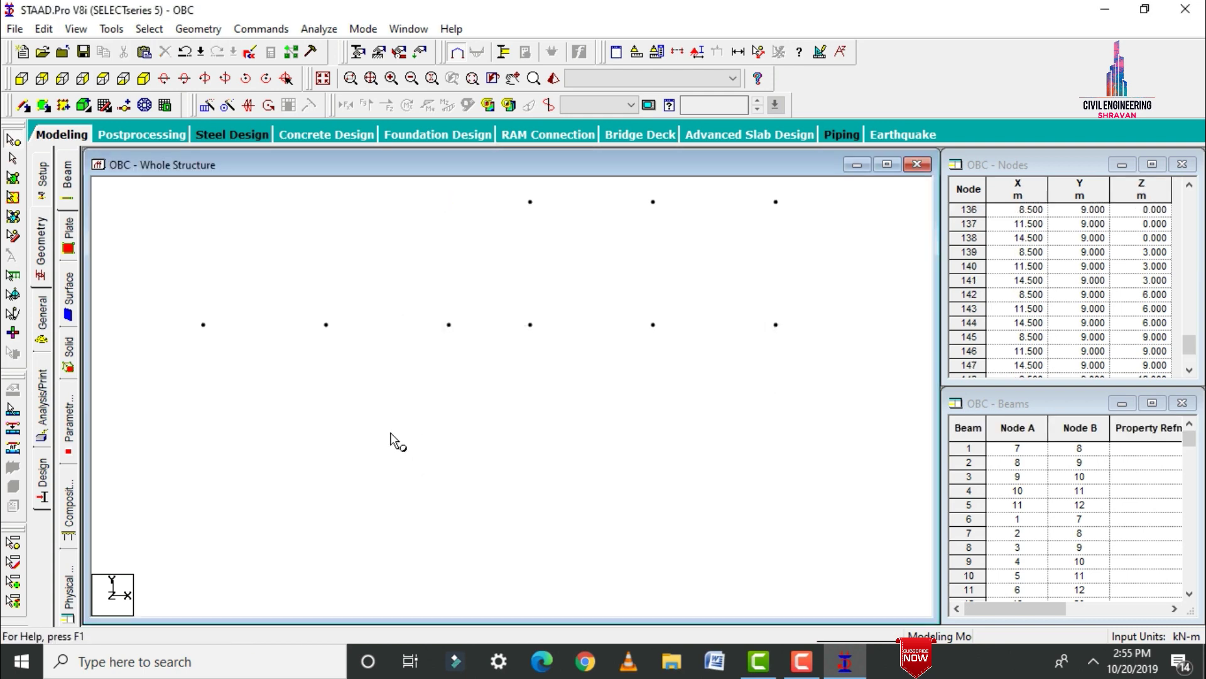
{"action": "right_click", "coordinate": [390, 436]}
{"action": "left_click", "coordinate": [419, 155]}
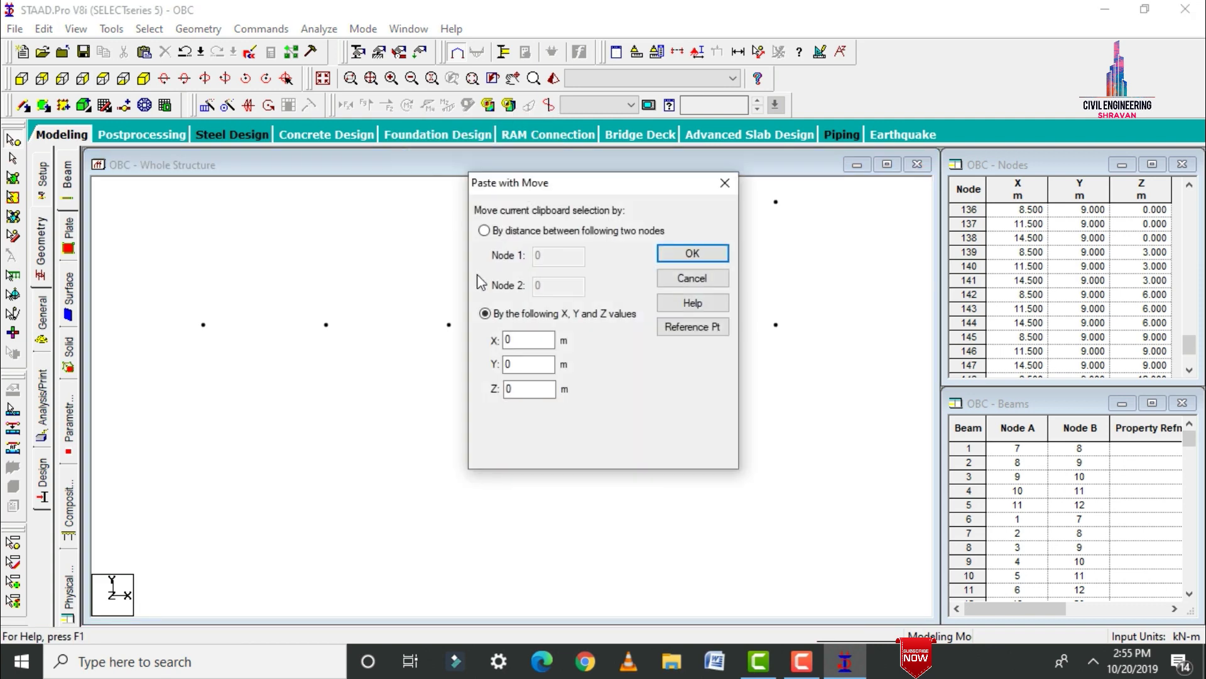
{"action": "left_click", "coordinate": [526, 340]}
{"action": "key", "text": "Return"}
Cut the 9 m level nodes at X = 8.5, 11.5 and 14.5 m, paste them back shifted -0.5 m in X, and accept the auto save.
{"action": "left_click_drag", "start_coordinate": [518, 194], "coordinate": [798, 230]}
{"action": "right_click", "coordinate": [798, 230]}
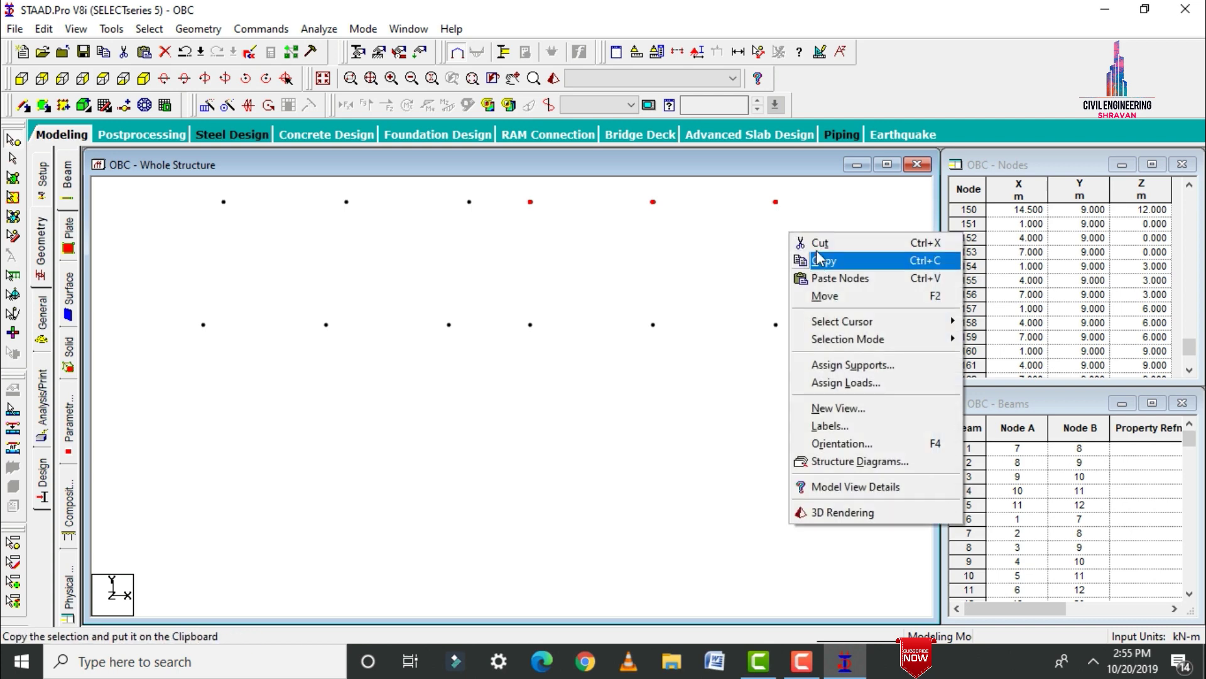
{"action": "left_click", "coordinate": [819, 243]}
{"action": "right_click", "coordinate": [768, 231]}
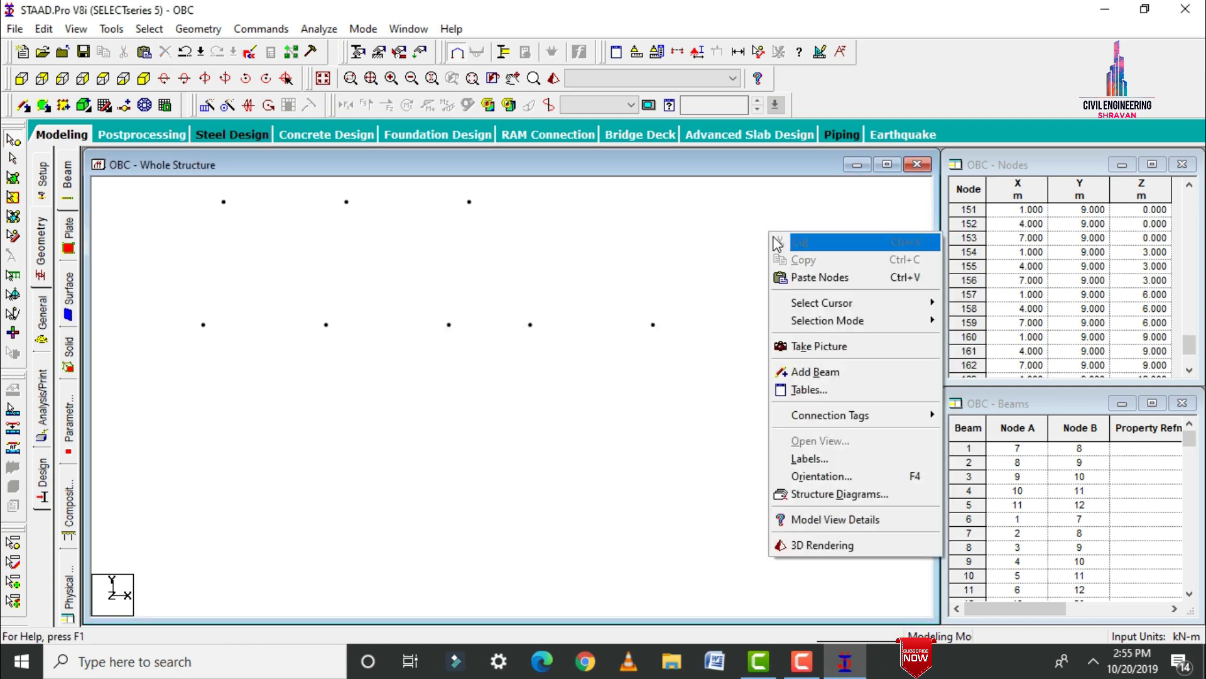
{"action": "left_click", "coordinate": [808, 277]}
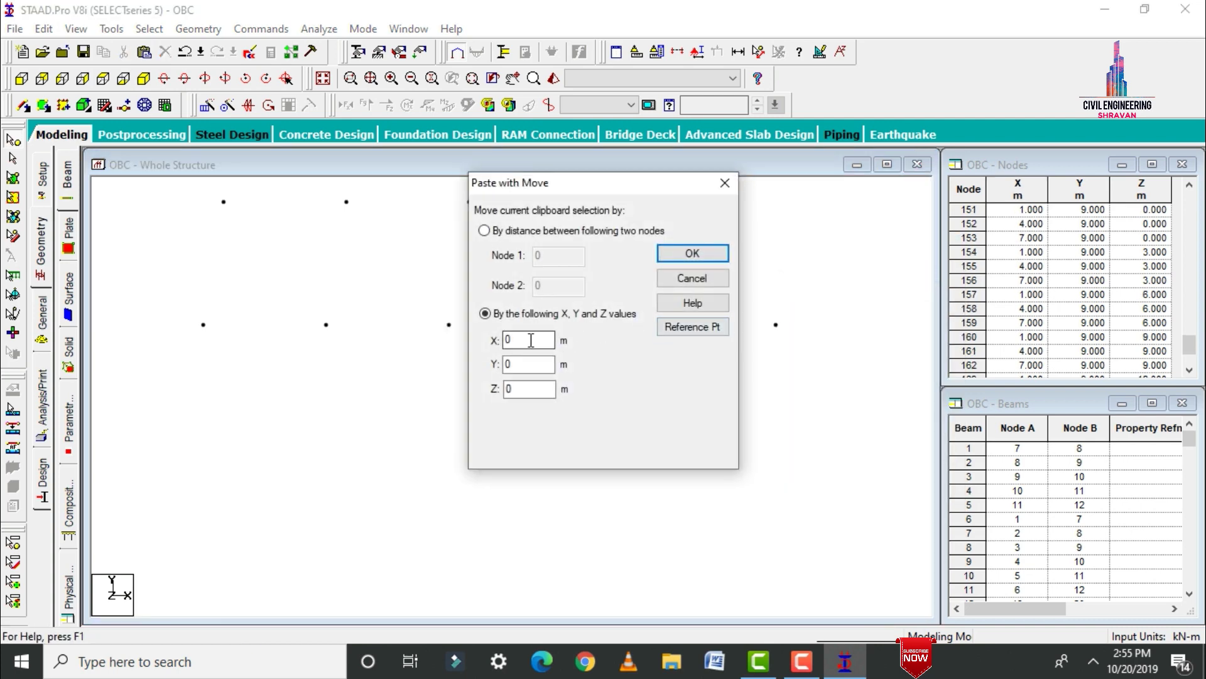
{"action": "type", "text": "-0.5"}
{"action": "key", "text": "Return"}
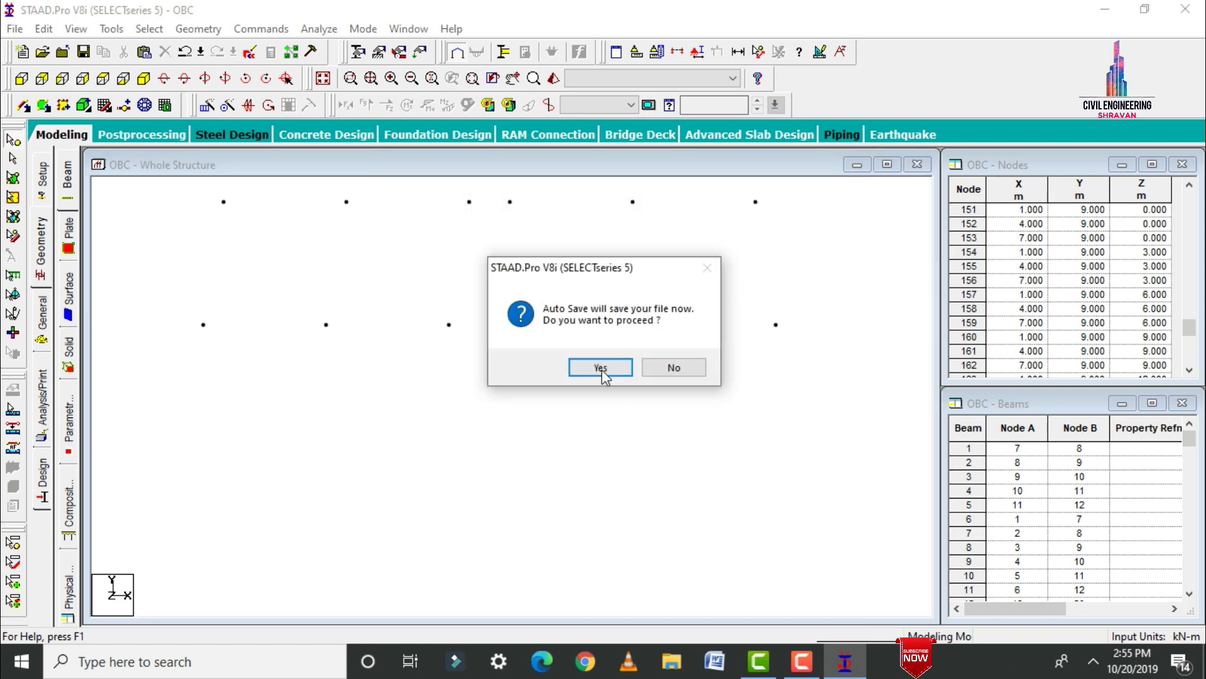
{"action": "left_click", "coordinate": [601, 368]}
{"action": "left_click", "coordinate": [480, 351]}
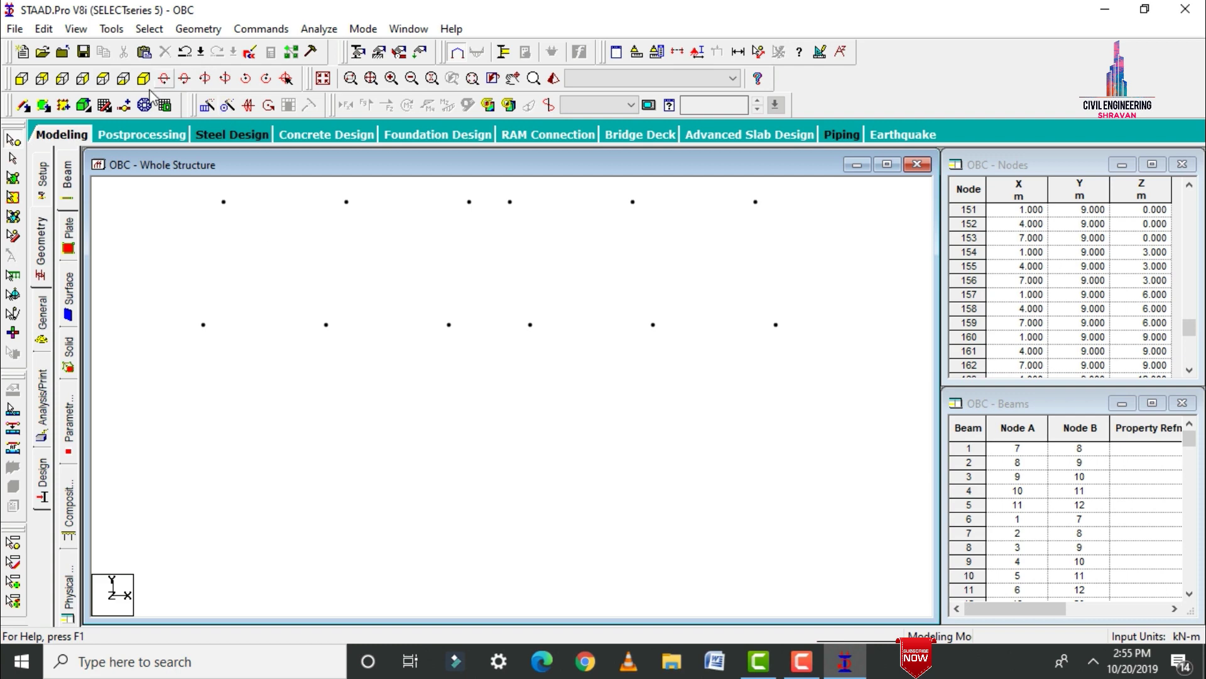
Select all 6 m level nodes in the front view and show the two node levels in isometric view.
{"action": "middle_click_drag", "start_coordinate": [402, 282], "coordinate": [287, 249], "text": "ctrl"}
{"action": "left_click", "coordinate": [38, 80]}
{"action": "left_click_drag", "start_coordinate": [246, 321], "coordinate": [722, 365]}
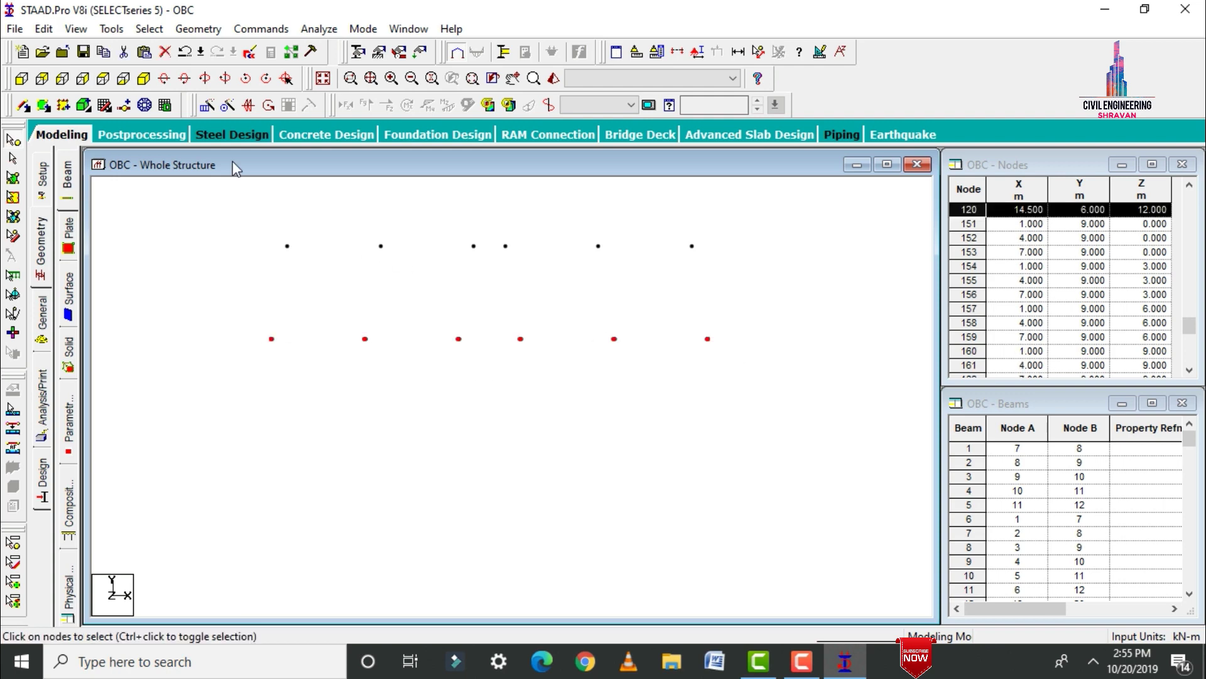
{"action": "left_click", "coordinate": [144, 79]}
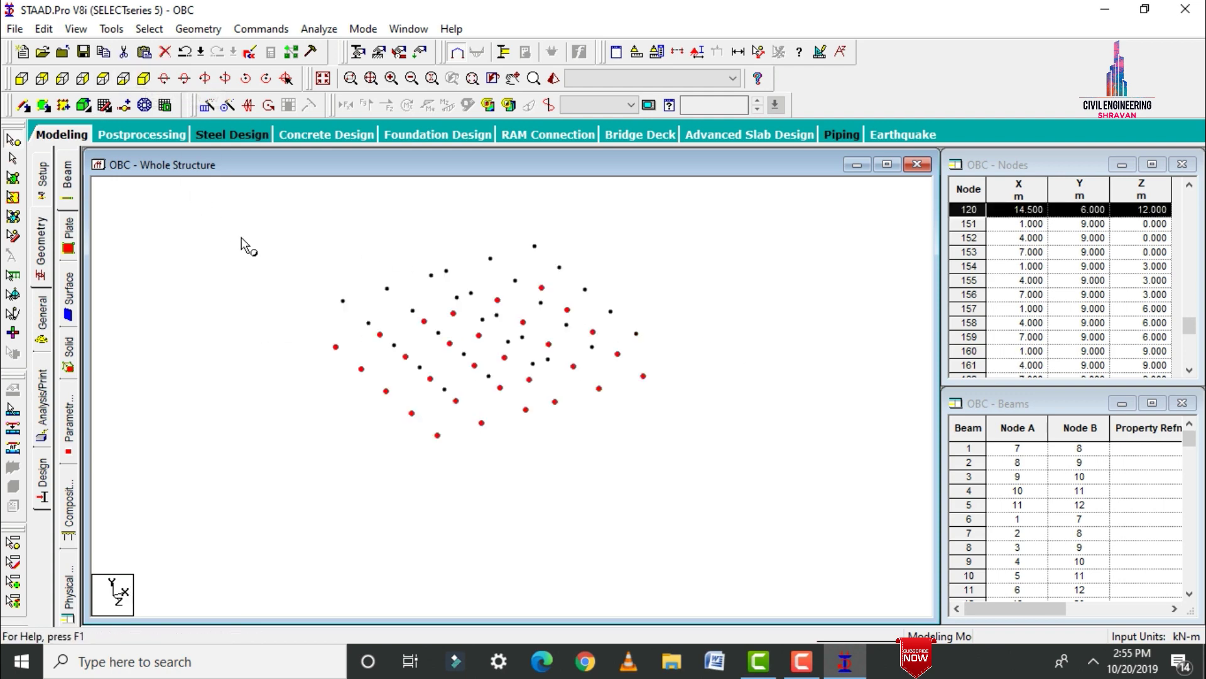
Draw inclined columns between the 6 m and 9 m level nodes, starting with the line at X = 0.5 m.
{"action": "left_click", "coordinate": [63, 105]}
{"action": "scroll", "coordinate": [352, 308], "scroll_direction": "up", "scroll_amount": 2}
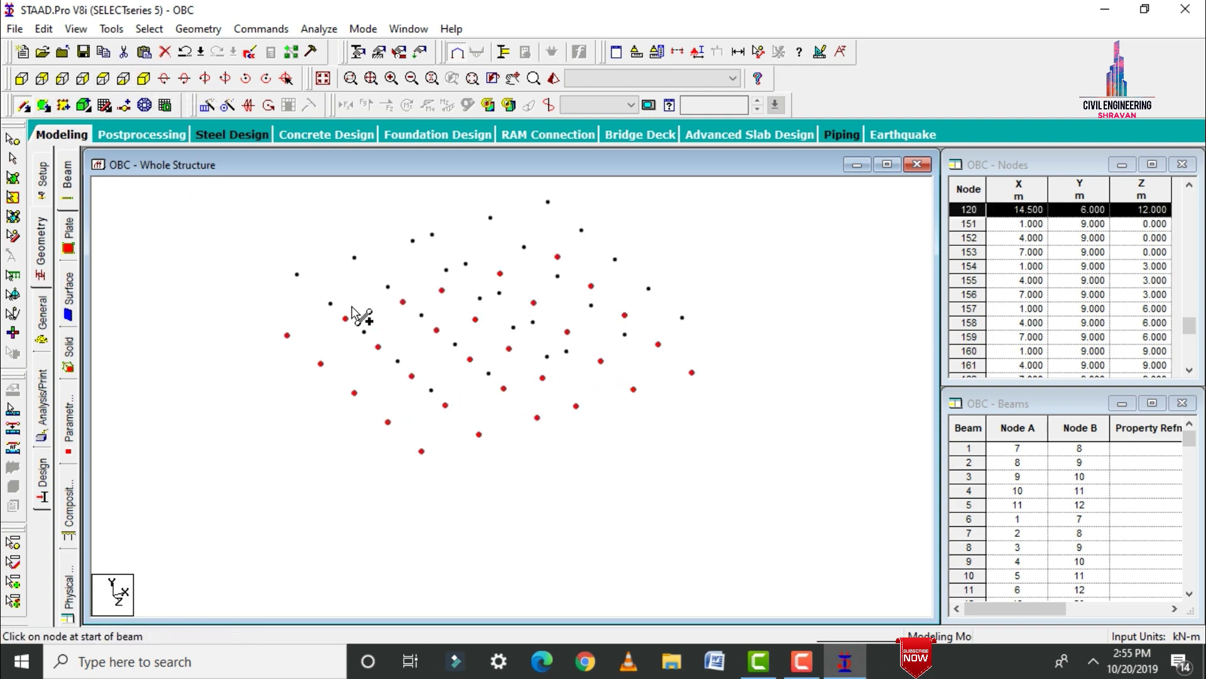
{"action": "left_click_drag", "start_coordinate": [298, 274], "coordinate": [295, 289]}
{"action": "left_click_drag", "start_coordinate": [287, 337], "coordinate": [320, 363]}
{"action": "left_click_drag", "start_coordinate": [364, 331], "coordinate": [354, 393]}
{"action": "left_click_drag", "start_coordinate": [397, 361], "coordinate": [388, 422]}
{"action": "left_click_drag", "start_coordinate": [431, 391], "coordinate": [421, 451]}
{"action": "left_click_drag", "start_coordinate": [354, 257], "coordinate": [345, 318]}
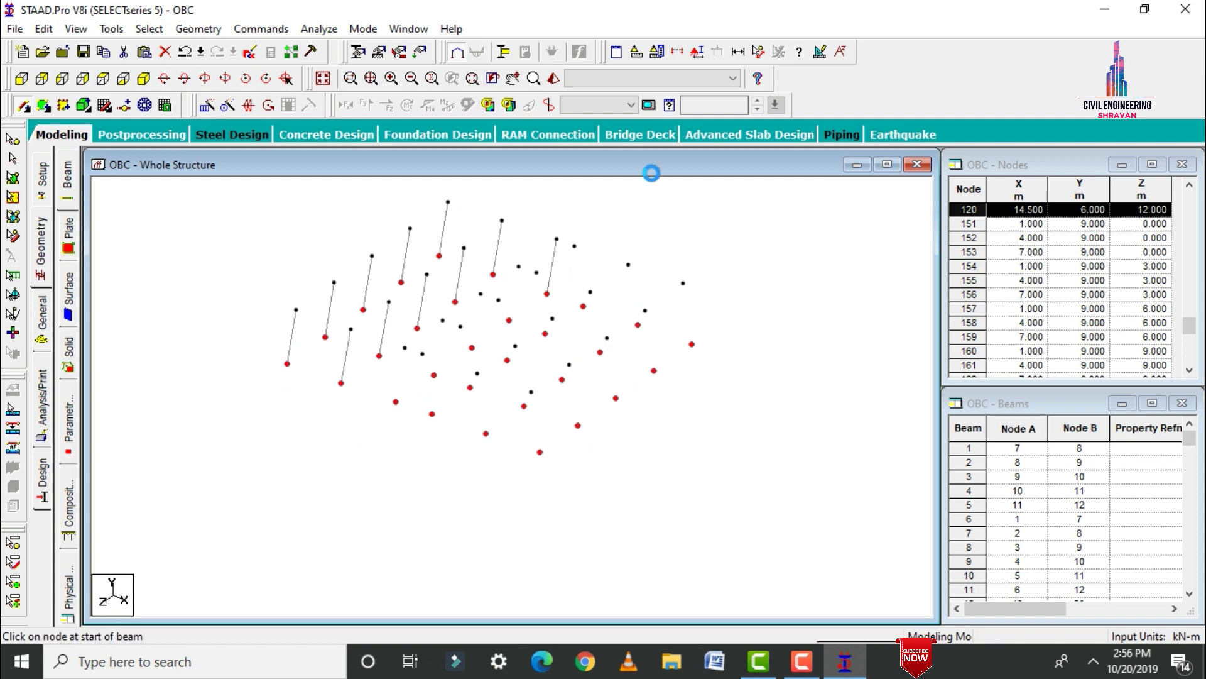
Add the remaining inclined columns between the 6 m and 9 m levels until every node pair is connected.
{"action": "mouse_move", "coordinate": [481, 294]}
{"action": "left_mouse_down"}
{"action": "mouse_move", "coordinate": [473, 361]}
{"action": "mouse_move", "coordinate": [397, 369]}
{"action": "mouse_move", "coordinate": [464, 371]}
{"action": "left_mouse_up"}
{"action": "key", "text": "Right"}
{"action": "key", "text": "Right"}
{"action": "key", "text": "Right"}
{"action": "left_click_drag", "start_coordinate": [499, 286], "coordinate": [465, 354]}
{"action": "key", "text": "Right"}
{"action": "key", "text": "Right"}
{"action": "key", "text": "Right"}
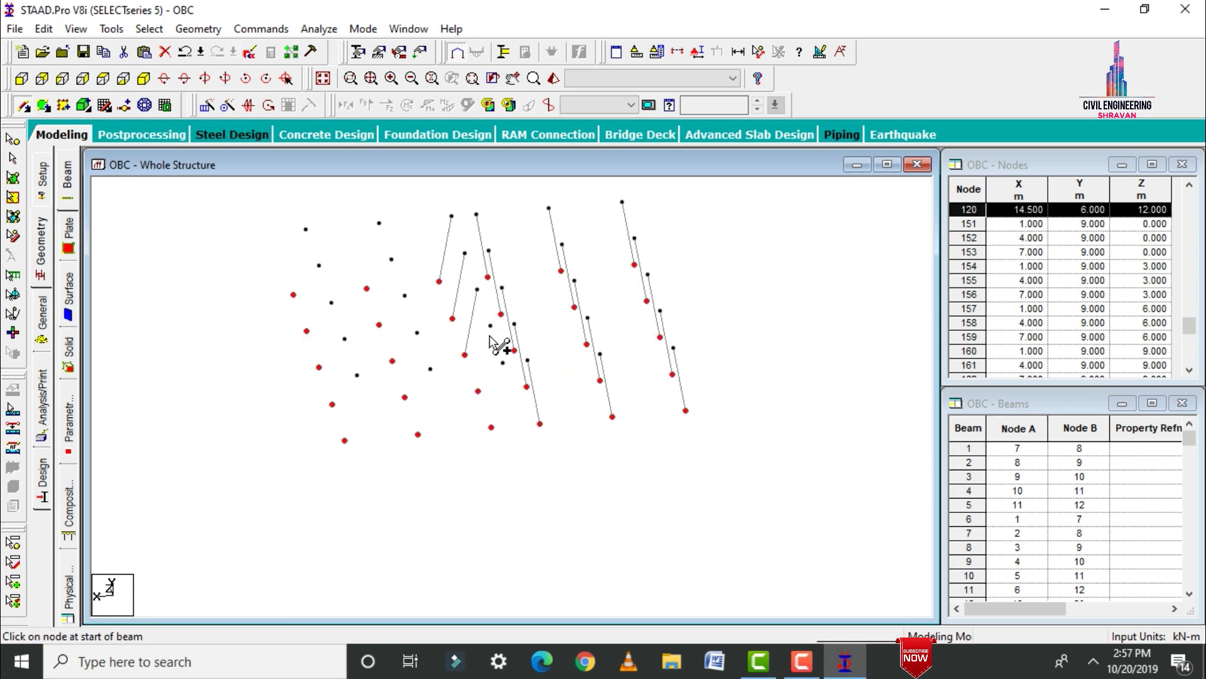
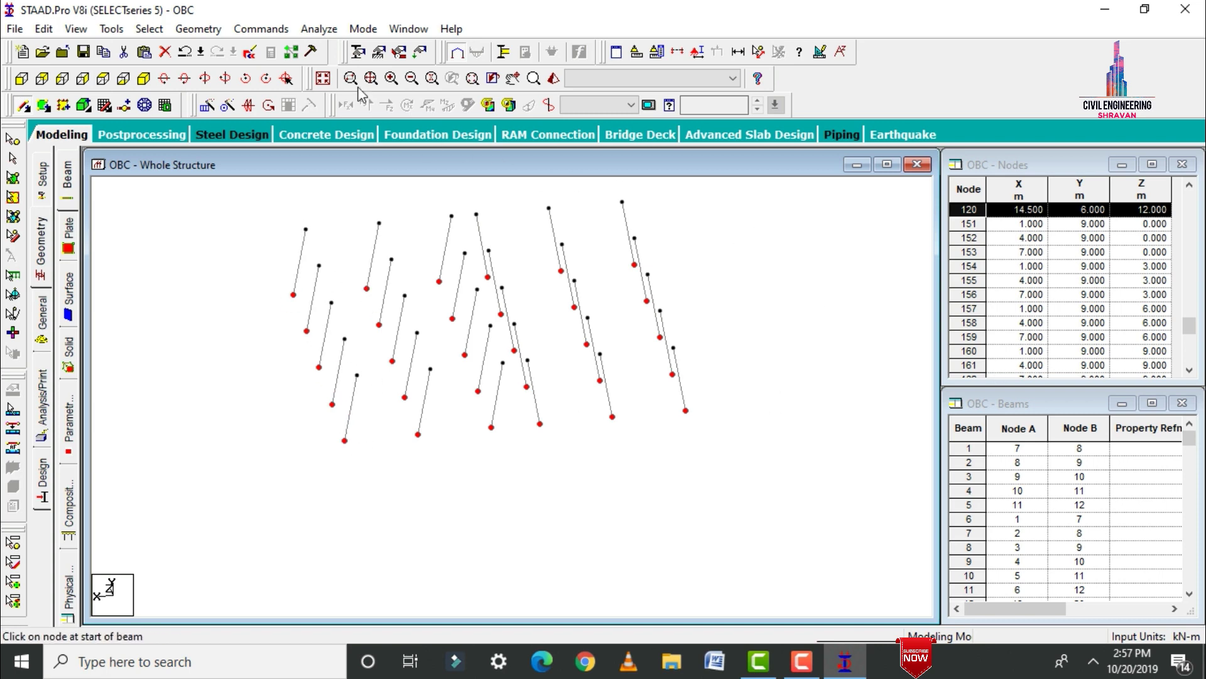
Isolate the 9 m level nodes in the front view using a Window / Rubber Band section.
{"action": "left_click", "coordinate": [25, 79]}
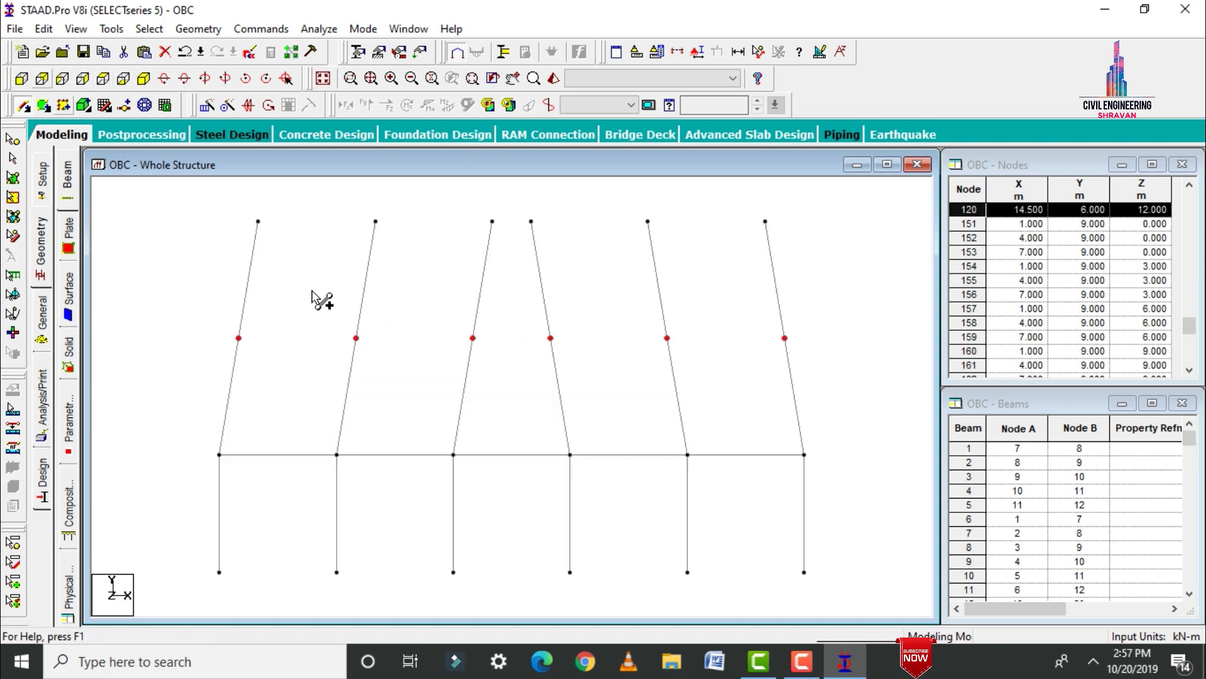
{"action": "left_click", "coordinate": [677, 51]}
{"action": "left_click", "coordinate": [653, 226]}
{"action": "left_click", "coordinate": [499, 435]}
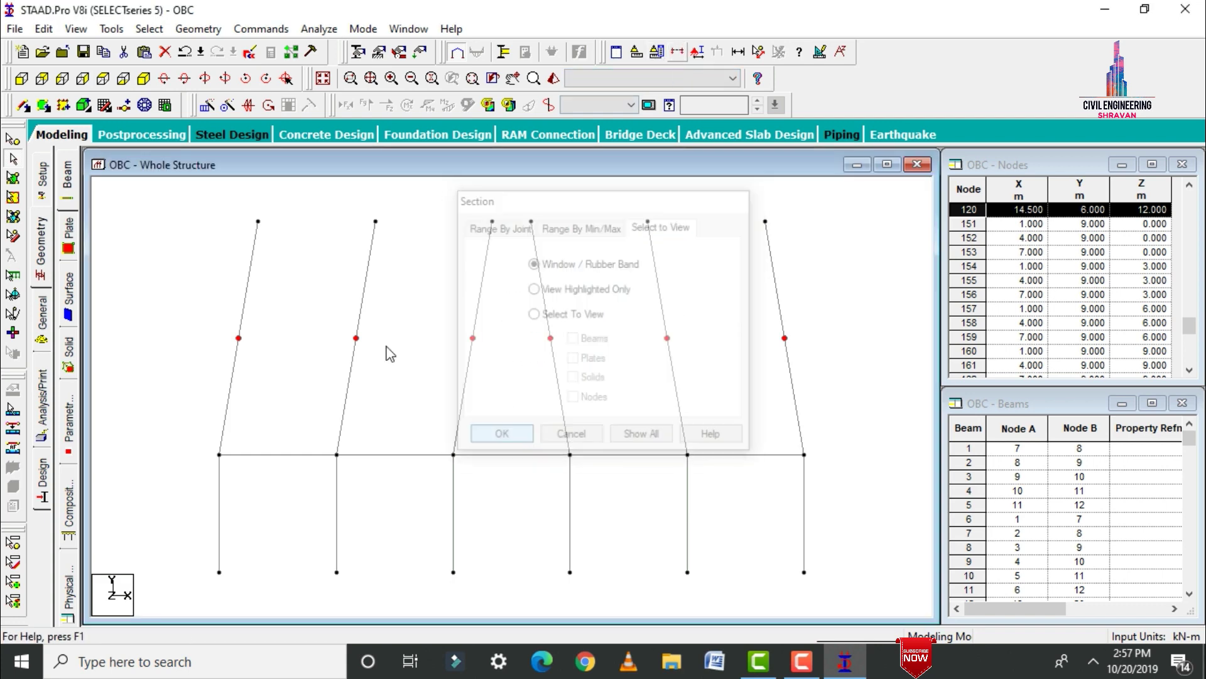
{"action": "left_click_drag", "start_coordinate": [221, 199], "coordinate": [793, 233]}
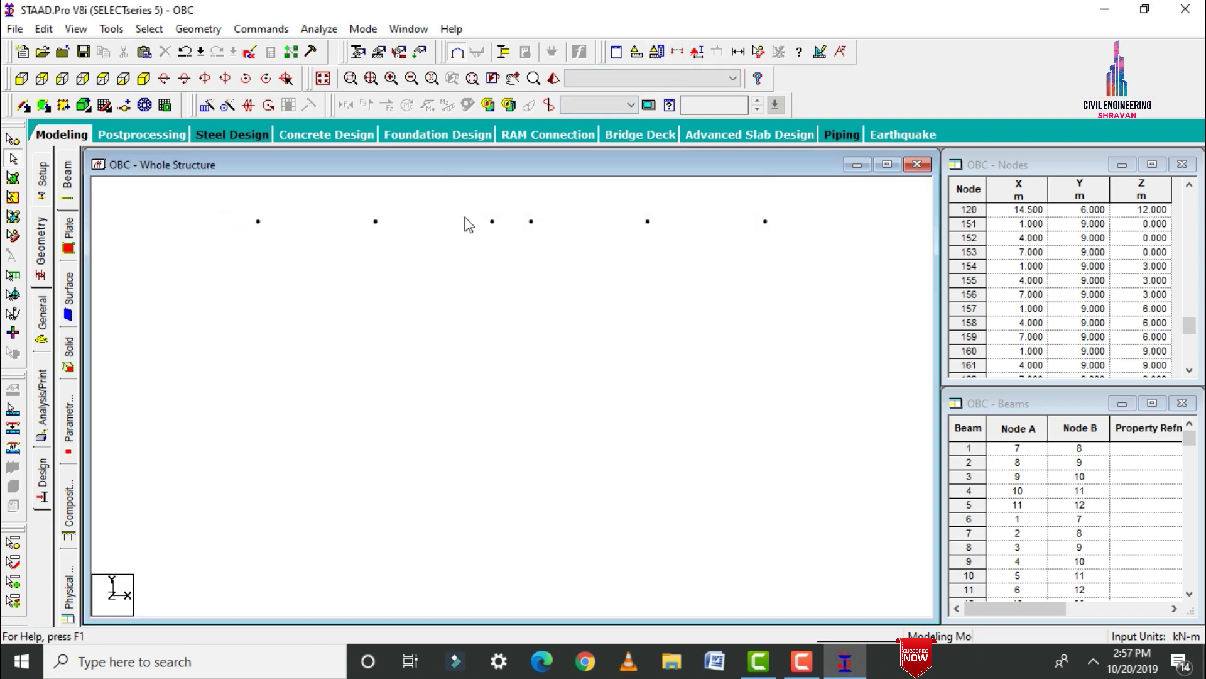
Copy all the 9 m level nodes and paste them 3 m higher in Y.
{"action": "left_click", "coordinate": [11, 139]}
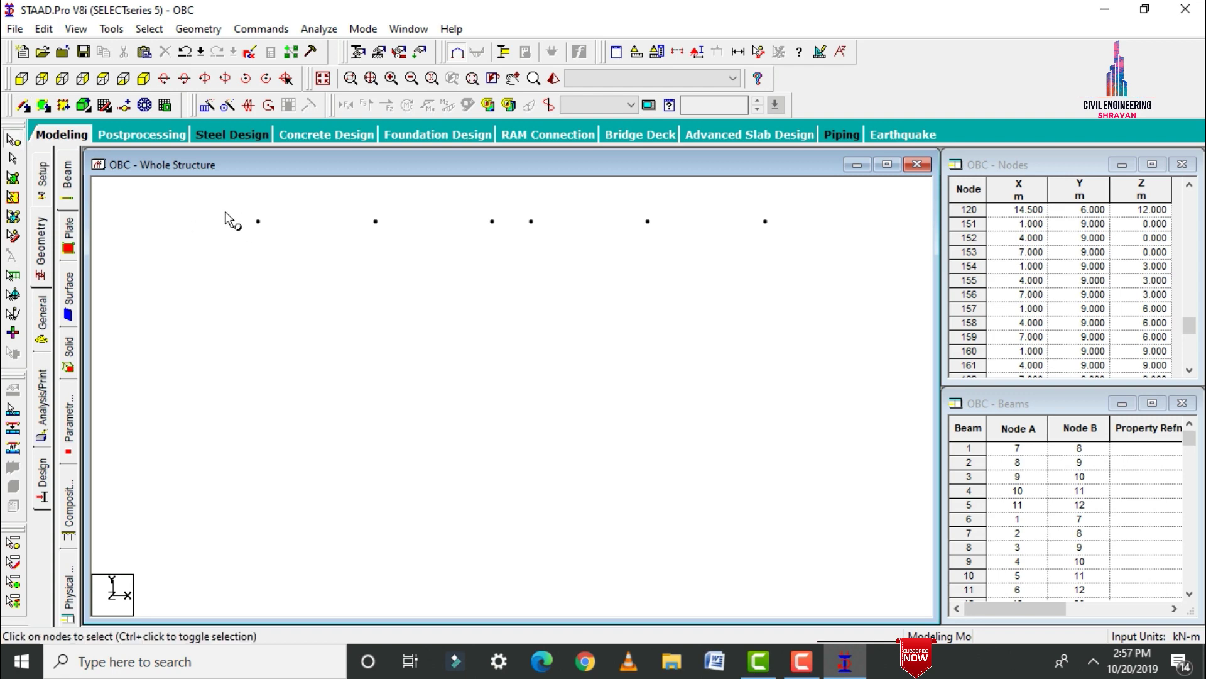
{"action": "left_click_drag", "start_coordinate": [590, 234], "coordinate": [794, 236]}
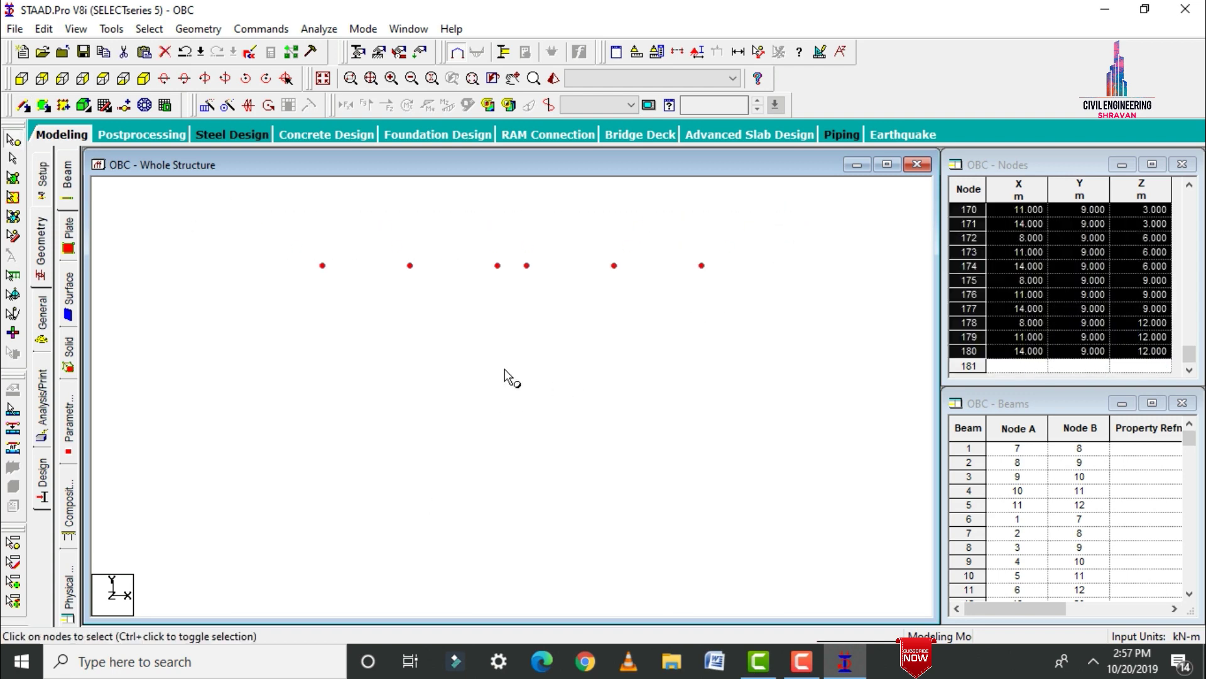
{"action": "right_click", "coordinate": [504, 369]}
{"action": "left_click", "coordinate": [534, 104]}
{"action": "right_click", "coordinate": [689, 310]}
{"action": "left_click", "coordinate": [721, 338]}
{"action": "right_click", "coordinate": [713, 335]}
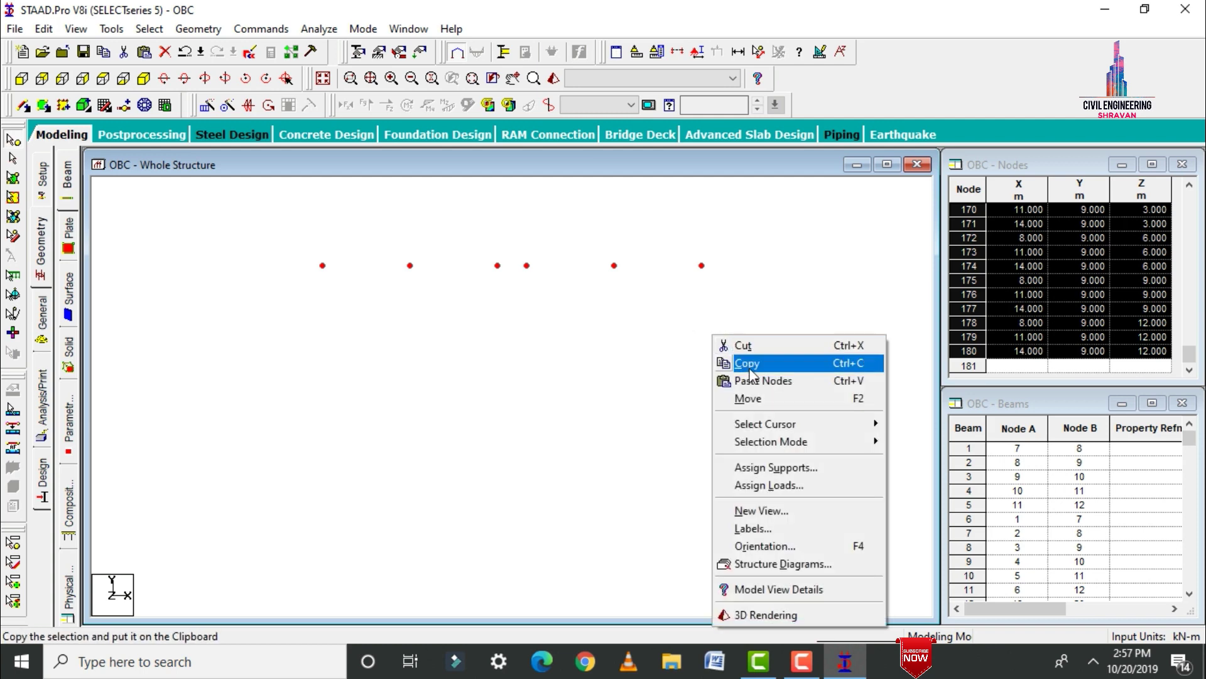
{"action": "left_click", "coordinate": [723, 380]}
{"action": "key", "text": "Tab"}
{"action": "type", "text": "3"}
{"action": "key", "text": "Return"}
Cut the 12 m level nodes at X = 1, 4 and 7 m and paste them back shifted 0.5 m in X.
{"action": "left_click_drag", "start_coordinate": [333, 241], "coordinate": [509, 283]}
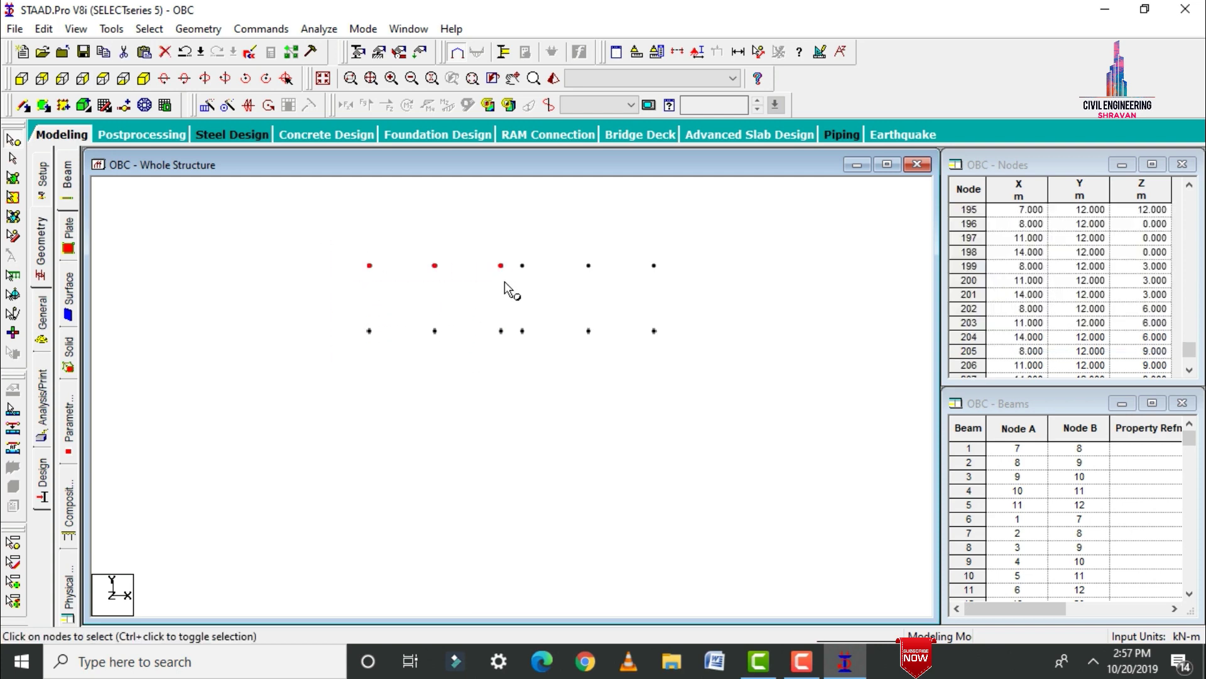
{"action": "right_click", "coordinate": [242, 231]}
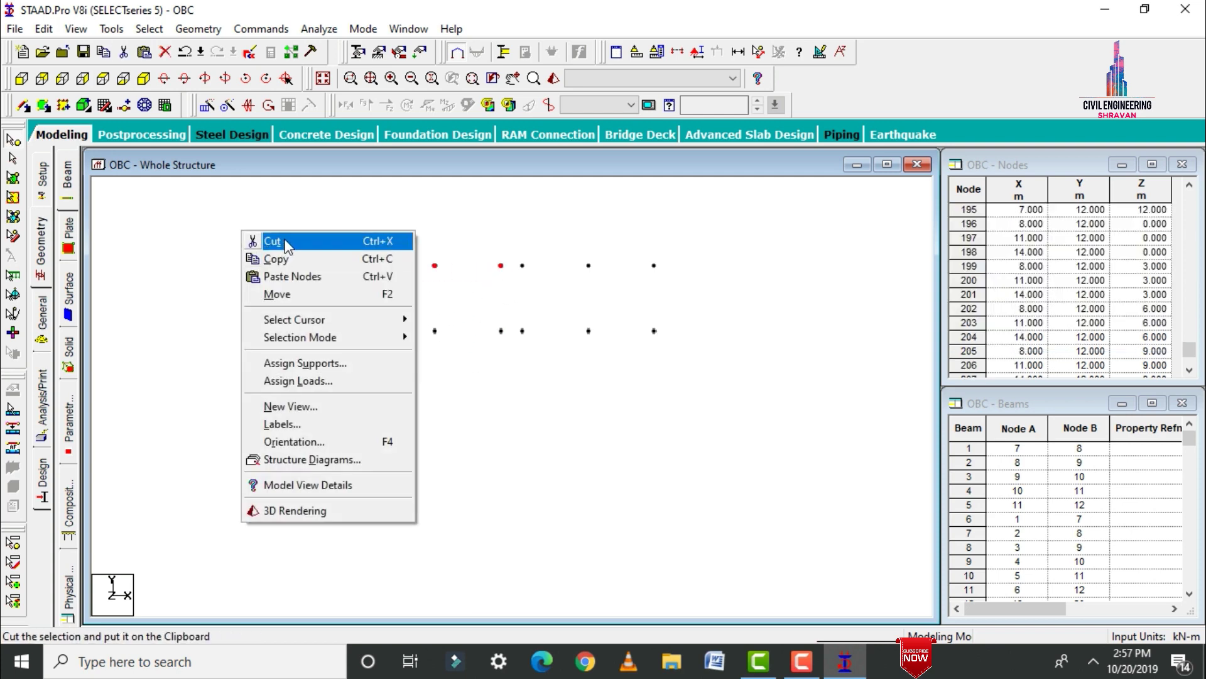
{"action": "left_click", "coordinate": [294, 251]}
{"action": "left_click", "coordinate": [641, 369]}
{"action": "right_click", "coordinate": [244, 255]}
{"action": "left_click", "coordinate": [286, 298]}
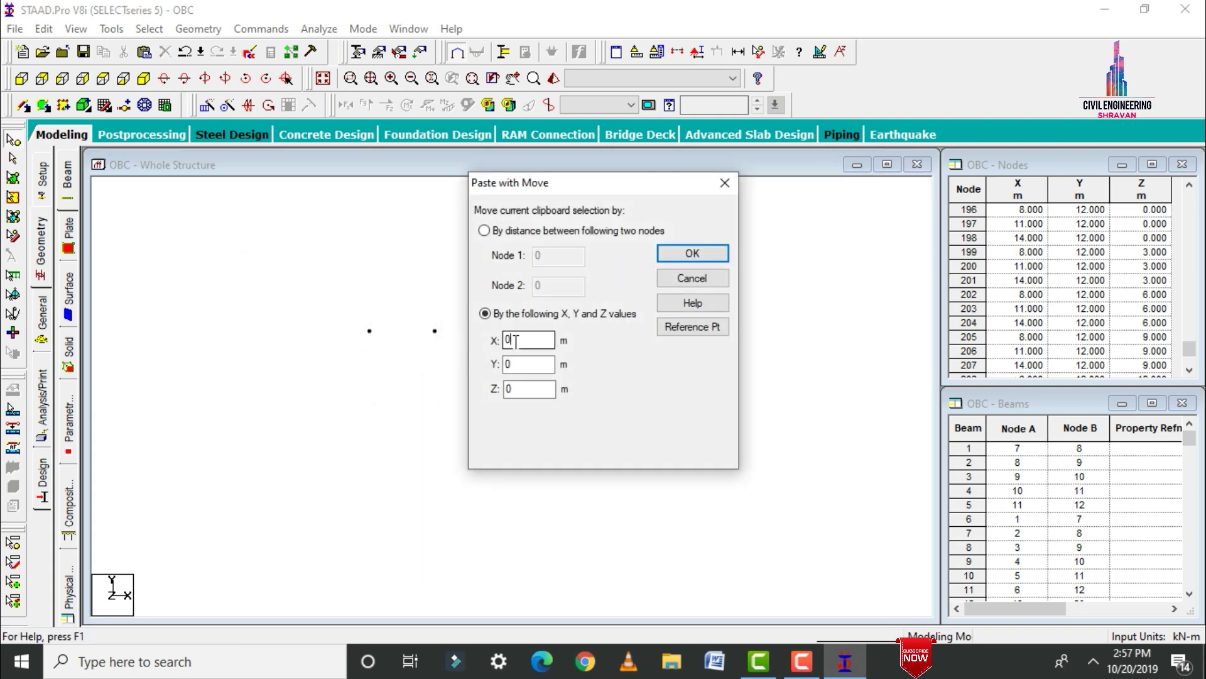
{"action": "type", "text": "15"}
{"action": "key", "text": "Return"}
Cut the 12 m level nodes at X = 8, 11 and 14 m and paste them back shifted -0.5 m in X.
{"action": "left_click_drag", "start_coordinate": [679, 280], "coordinate": [525, 267]}
{"action": "right_click", "coordinate": [707, 222]}
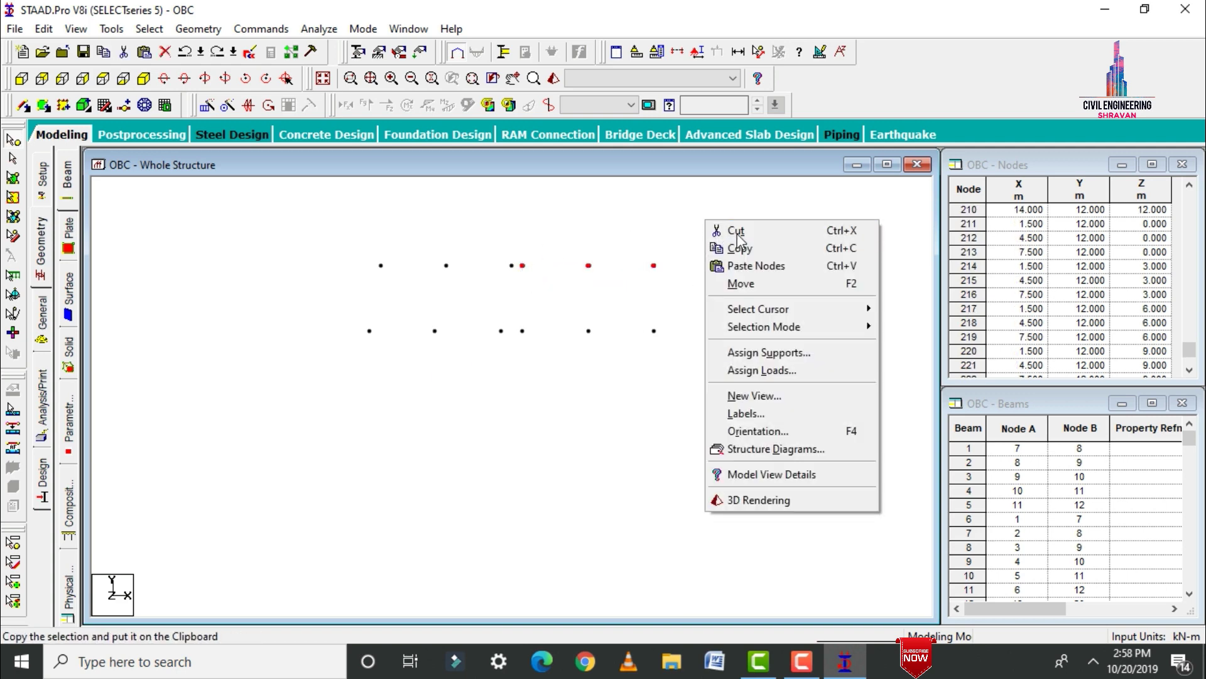
{"action": "left_click", "coordinate": [729, 231]}
{"action": "left_click", "coordinate": [641, 369]}
{"action": "right_click", "coordinate": [568, 200]}
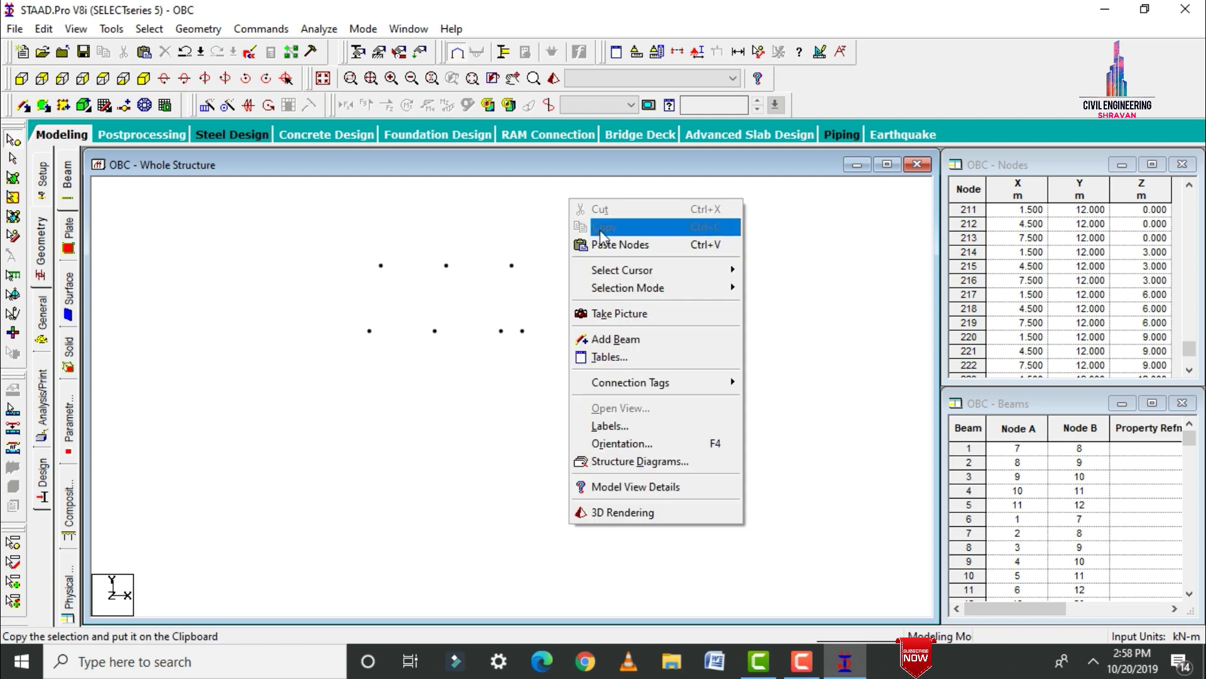
{"action": "left_click", "coordinate": [605, 243]}
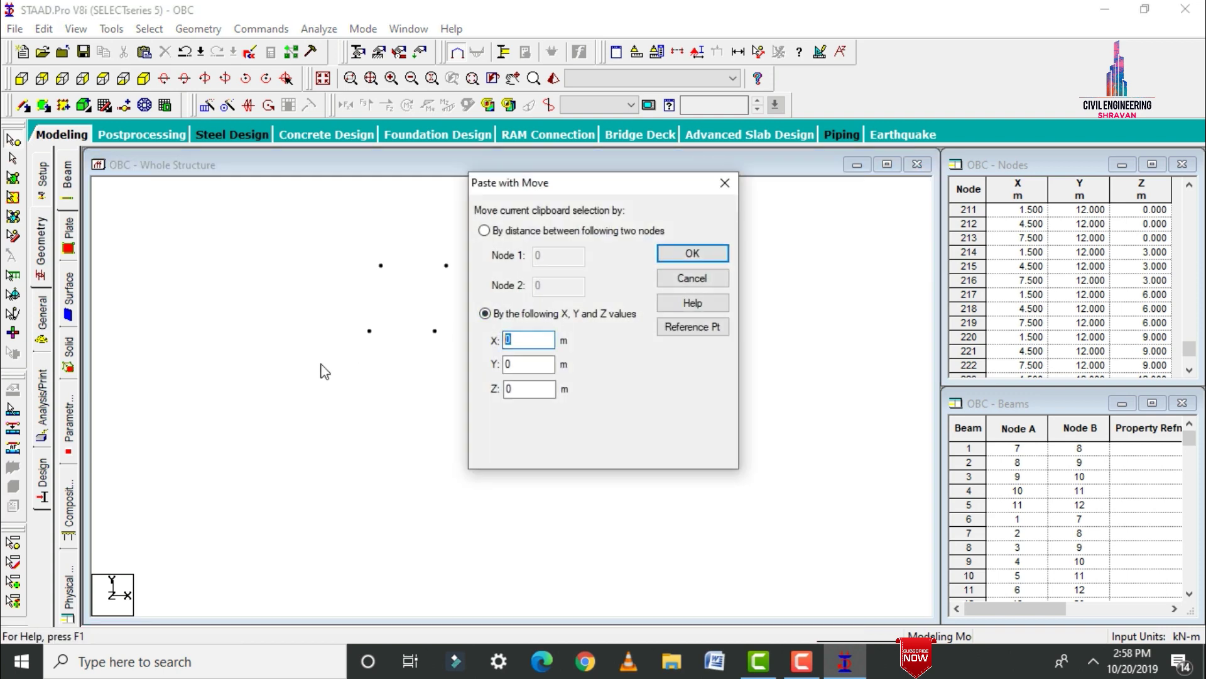
{"action": "key", "text": "Return"}
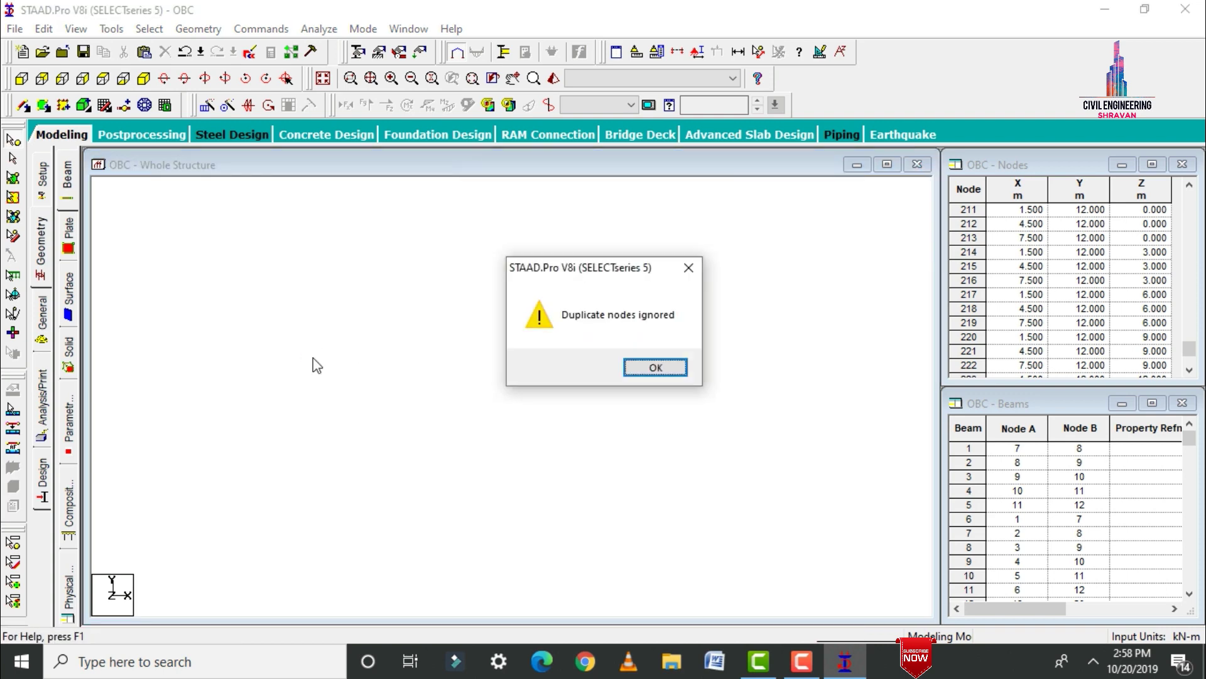
{"action": "key", "text": "Return"}
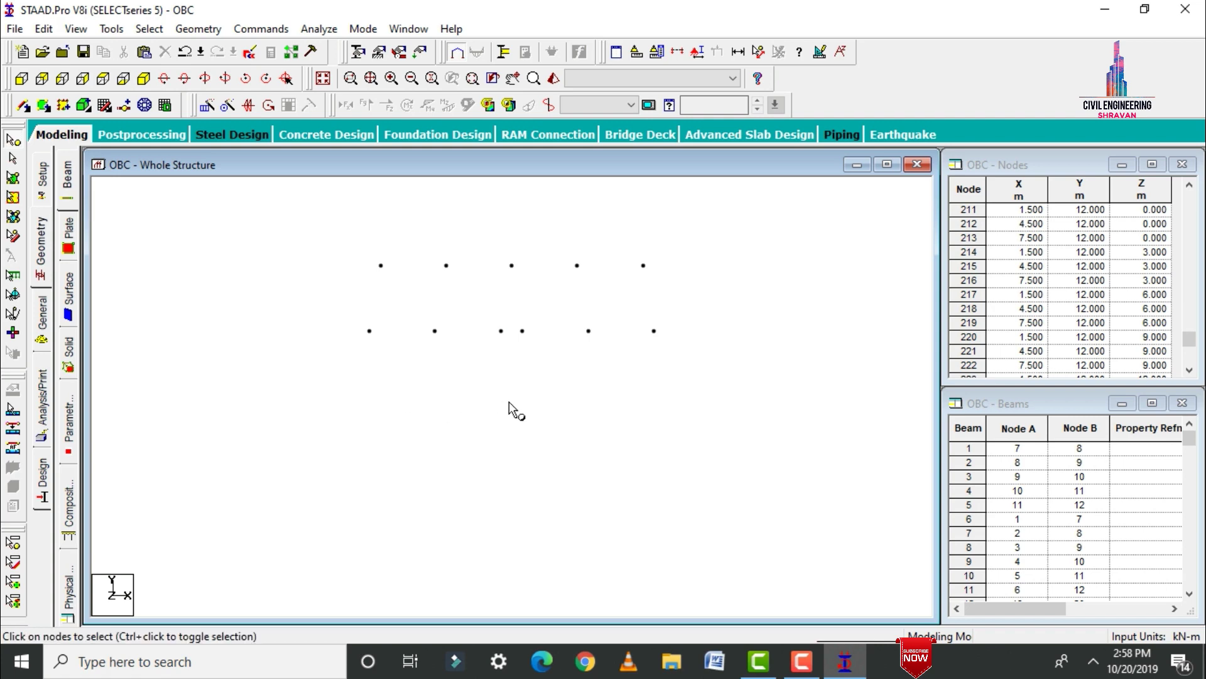
{"action": "left_click_drag", "start_coordinate": [381, 256], "coordinate": [453, 273]}
{"action": "left_click_drag", "start_coordinate": [574, 247], "coordinate": [682, 289], "text": "ctrl"}
{"action": "right_click", "coordinate": [564, 246]}
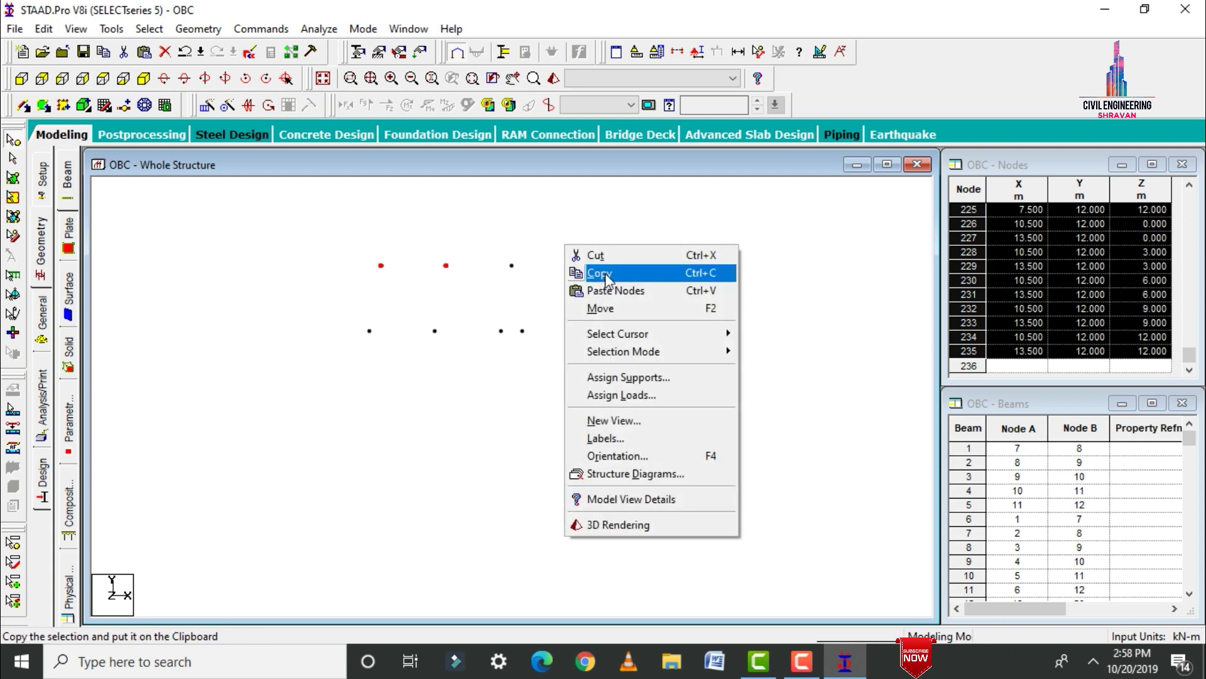
{"action": "left_click", "coordinate": [605, 273]}
{"action": "right_click", "coordinate": [779, 271]}
{"action": "left_click", "coordinate": [816, 314]}
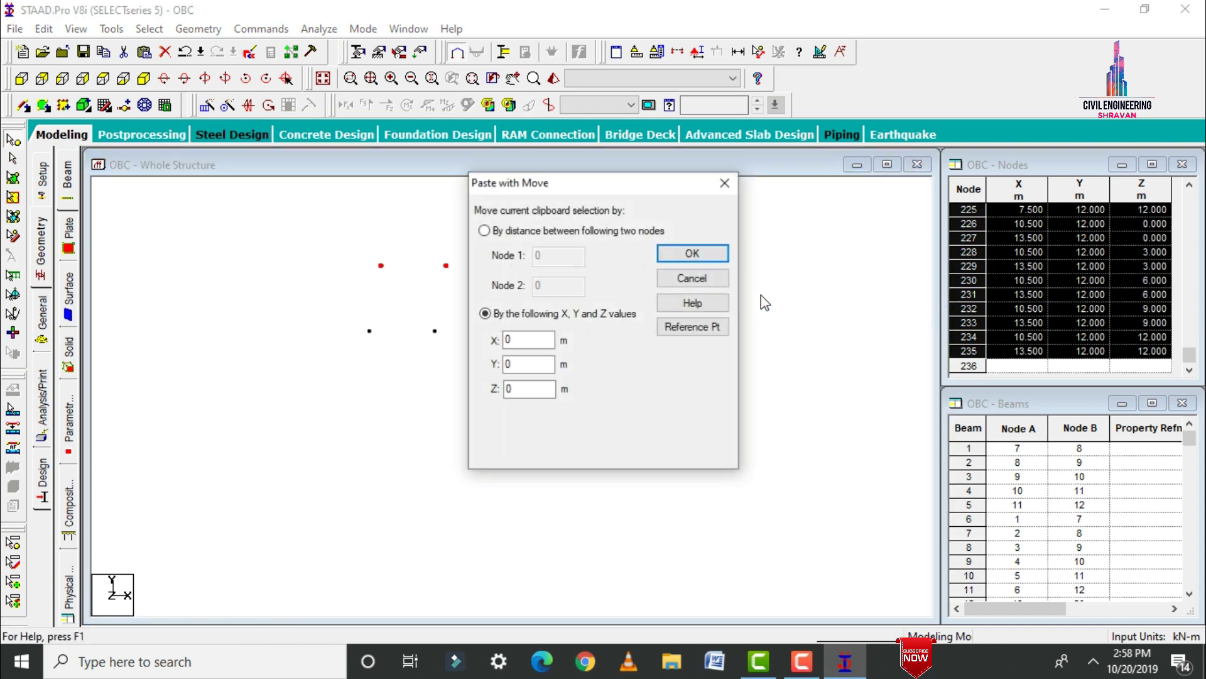
{"action": "left_click", "coordinate": [725, 182]}
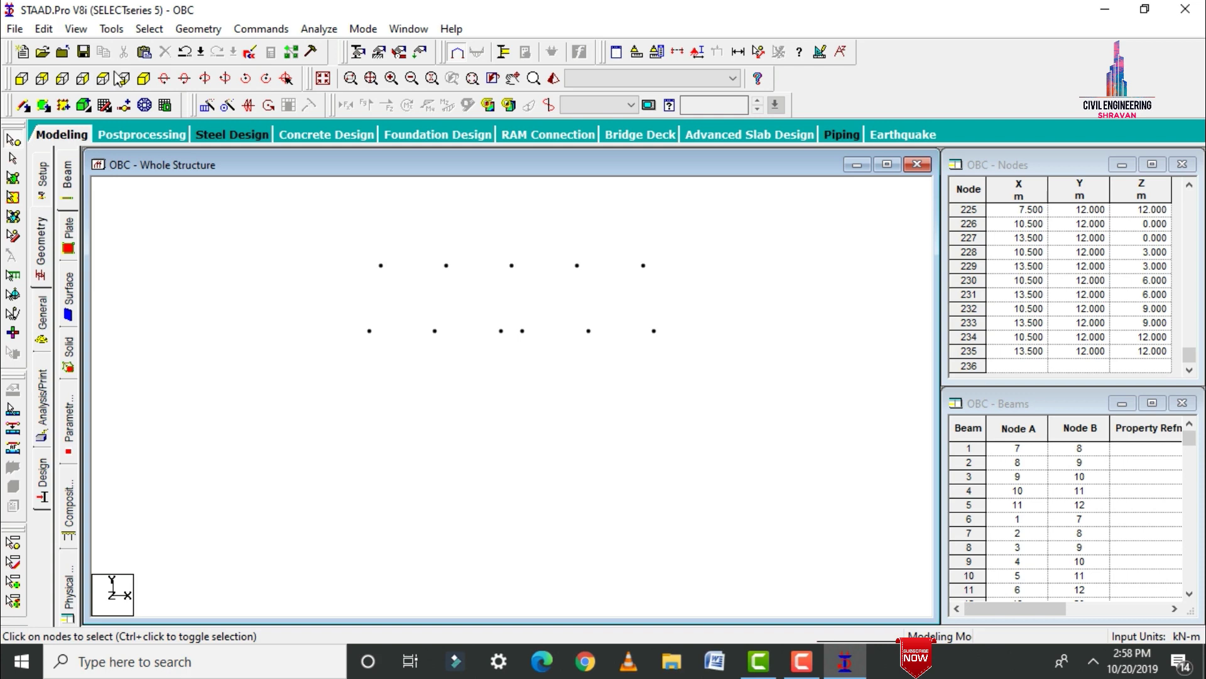
Select all 9 m level nodes in the front view and show the 9 m and 12 m levels in isometric view.
{"action": "left_click", "coordinate": [146, 103]}
{"action": "left_click", "coordinate": [27, 105]}
{"action": "left_click_drag", "start_coordinate": [320, 294], "coordinate": [716, 345]}
{"action": "left_click", "coordinate": [144, 80]}
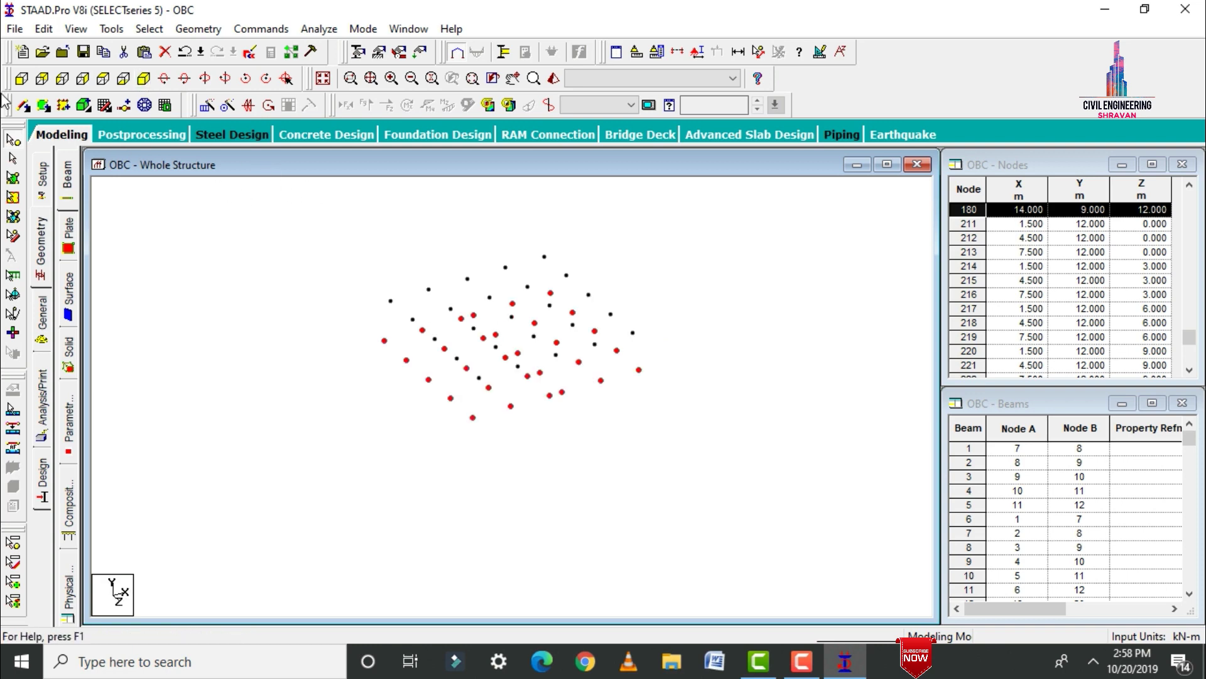
Draw inclined columns between the 9 m and 12 m level nodes, starting from the line at X = 1 m.
{"action": "left_click", "coordinate": [24, 105]}
{"action": "mouse_move", "coordinate": [391, 301]}
{"action": "left_mouse_down"}
{"action": "mouse_move", "coordinate": [385, 341]}
{"action": "mouse_move", "coordinate": [473, 417]}
{"action": "left_mouse_up"}
{"action": "left_click_drag", "start_coordinate": [545, 257], "coordinate": [550, 293]}
{"action": "mouse_move", "coordinate": [588, 294]}
{"action": "left_mouse_down"}
{"action": "mouse_move", "coordinate": [594, 331]}
{"action": "mouse_move", "coordinate": [639, 370]}
{"action": "left_mouse_up"}
{"action": "mouse_move", "coordinate": [506, 267]}
{"action": "left_mouse_down"}
{"action": "mouse_move", "coordinate": [513, 304]}
{"action": "mouse_move", "coordinate": [557, 342]}
{"action": "left_mouse_up"}
{"action": "left_click_drag", "start_coordinate": [595, 345], "coordinate": [601, 381]}
{"action": "left_click_drag", "start_coordinate": [428, 289], "coordinate": [422, 330]}
{"action": "mouse_move", "coordinate": [451, 309]}
{"action": "left_mouse_down"}
{"action": "mouse_move", "coordinate": [444, 349]}
{"action": "mouse_move", "coordinate": [506, 380]}
{"action": "mouse_move", "coordinate": [511, 406]}
{"action": "left_mouse_up"}
Add the remaining inclined columns, joining the X = 7 and 8 m nodes to the shared 12 m level nodes at X = 7.5 m.
{"action": "key", "text": "Left"}
{"action": "key", "text": "Left"}
{"action": "key", "text": "Left"}
{"action": "left_click_drag", "start_coordinate": [549, 275], "coordinate": [543, 312]}
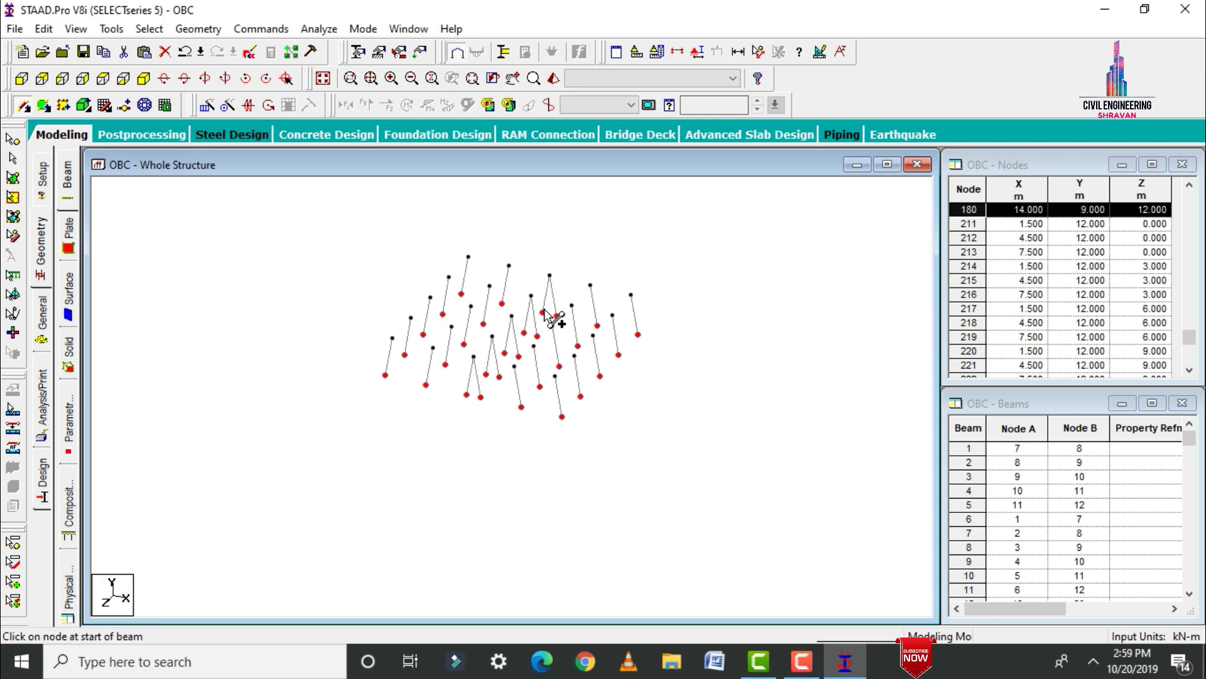
Copy the 12 m level nodes except the middle line at X = 7.5 m and paste them 3 m higher in Y.
{"action": "left_click", "coordinate": [22, 78]}
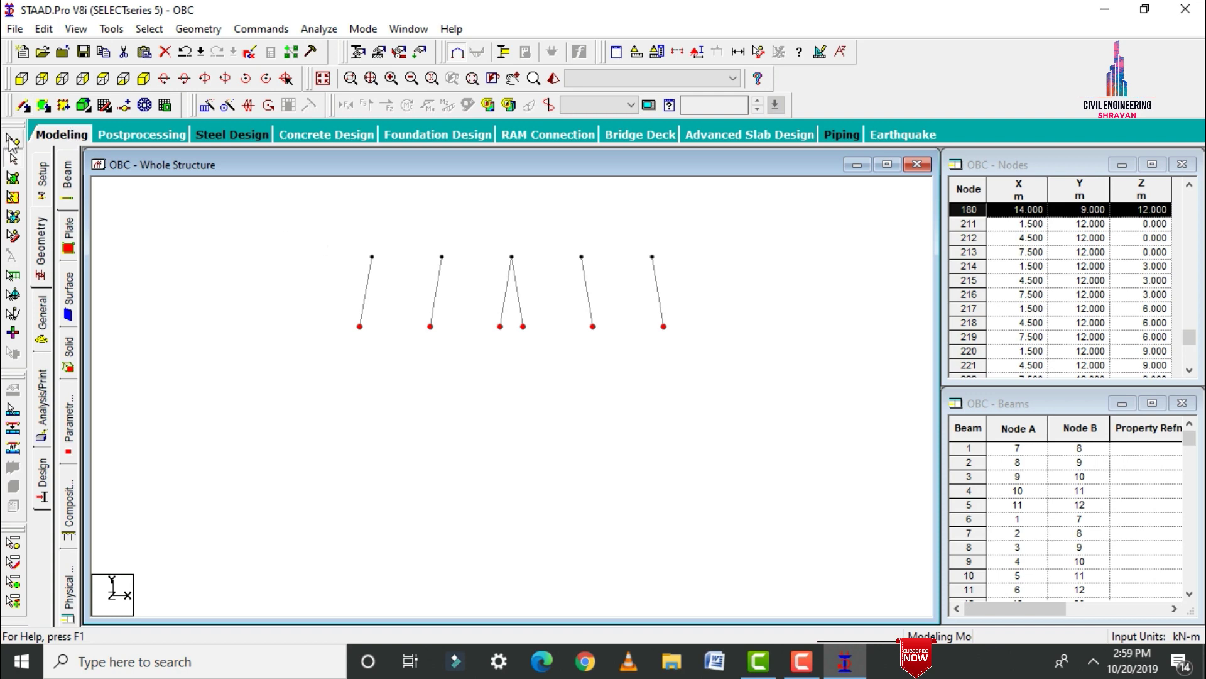
{"action": "left_click", "coordinate": [13, 140]}
{"action": "left_click_drag", "start_coordinate": [292, 231], "coordinate": [473, 259]}
{"action": "left_click_drag", "start_coordinate": [567, 239], "coordinate": [684, 259]}
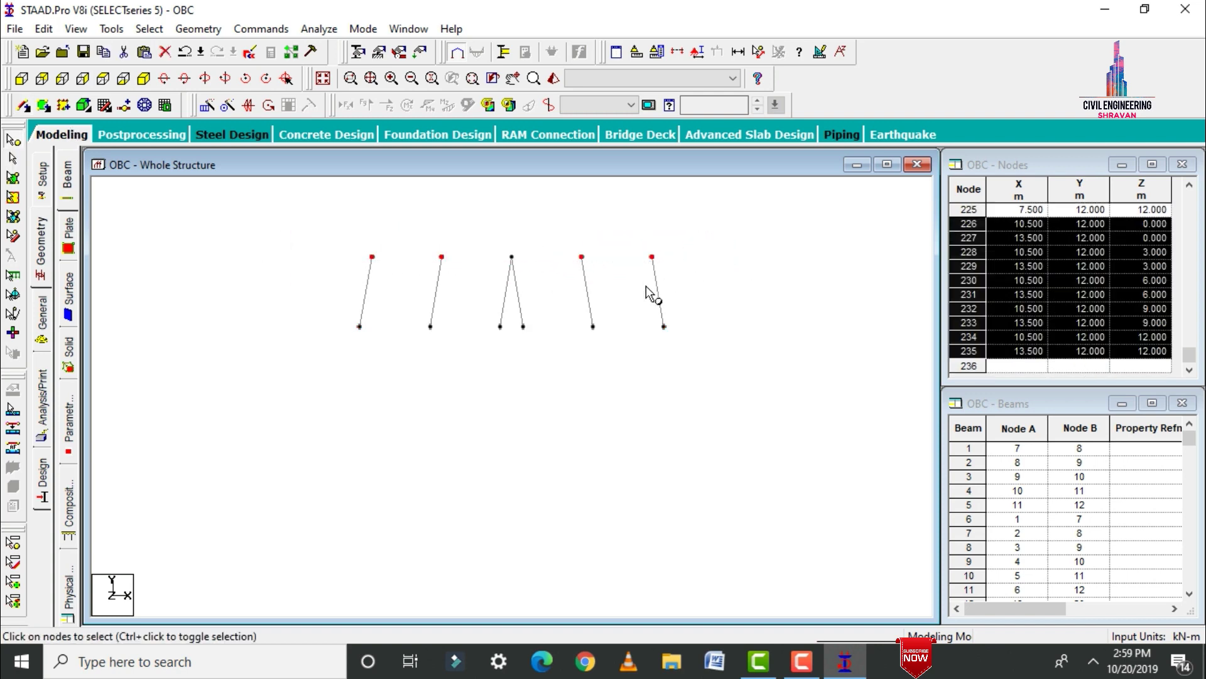
{"action": "scroll", "coordinate": [488, 305], "scroll_direction": "down", "scroll_amount": 4}
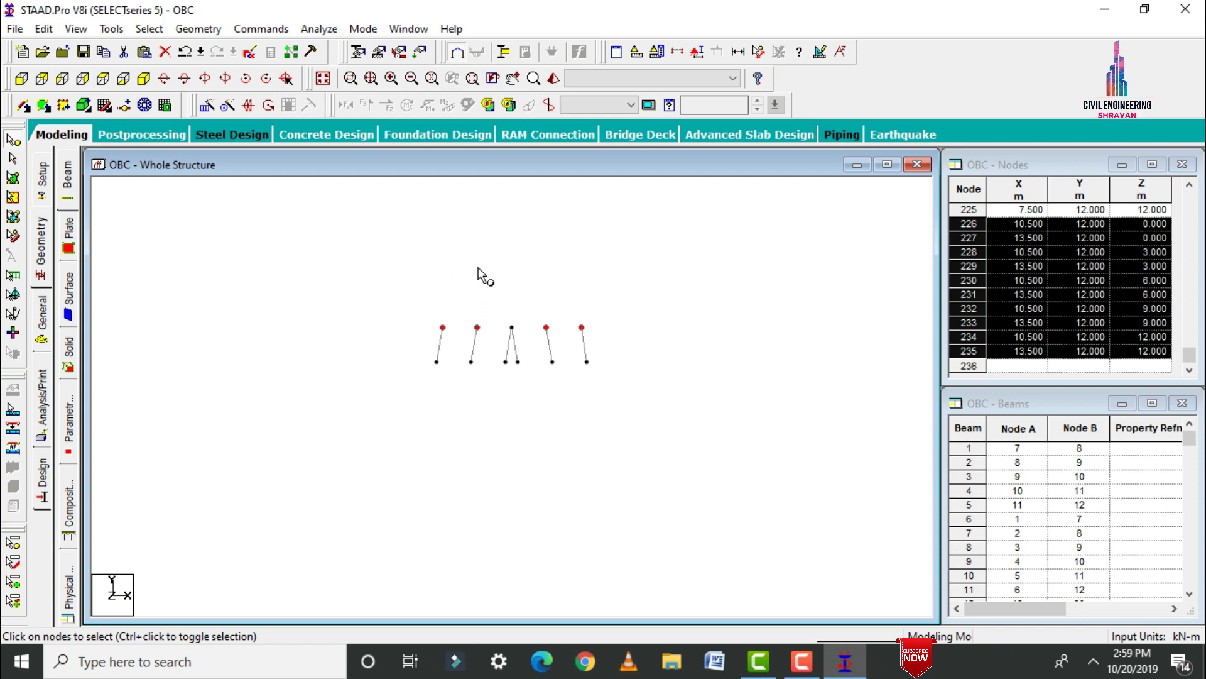
{"action": "right_click", "coordinate": [470, 291]}
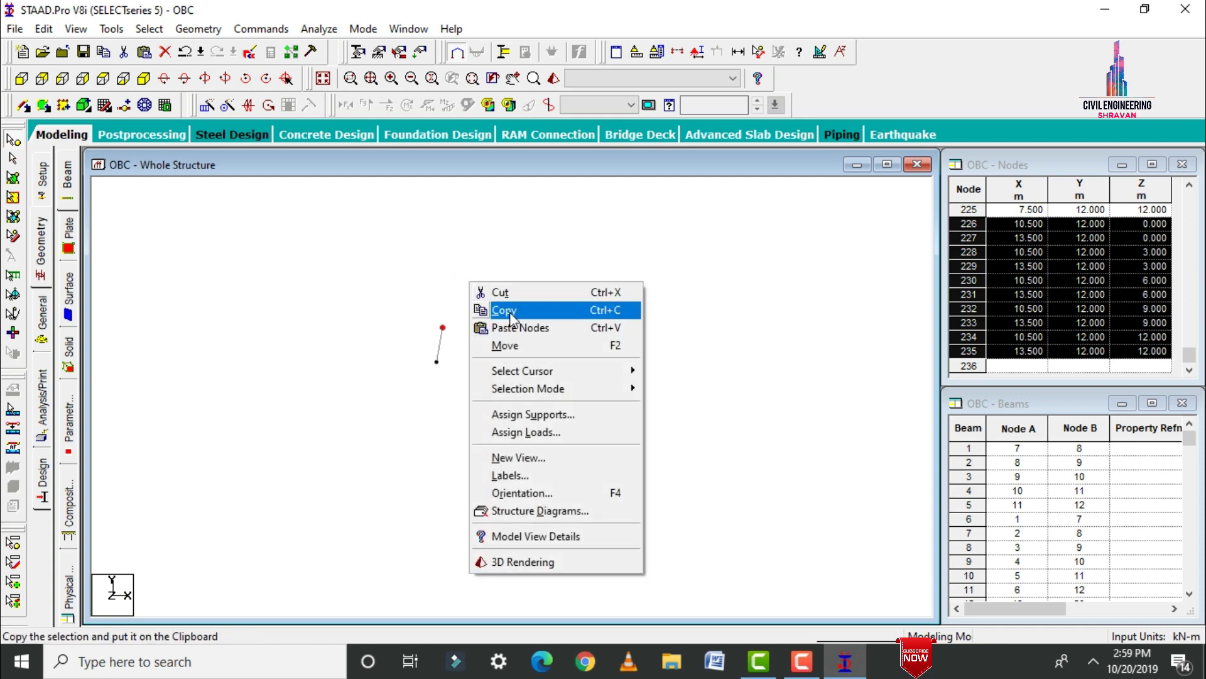
{"action": "key", "text": "Escape"}
{"action": "right_click", "coordinate": [485, 225]}
{"action": "left_click", "coordinate": [532, 270]}
{"action": "left_click", "coordinate": [523, 363]}
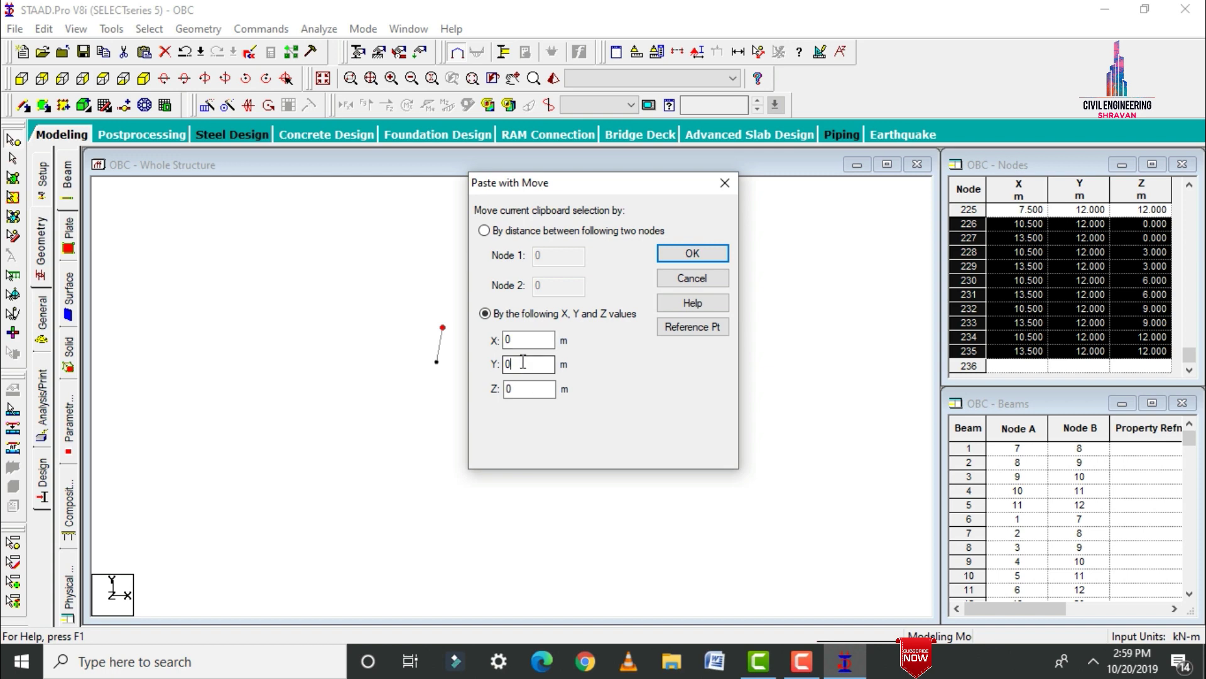
{"action": "type", "text": "3"}
{"action": "key", "text": "Return"}
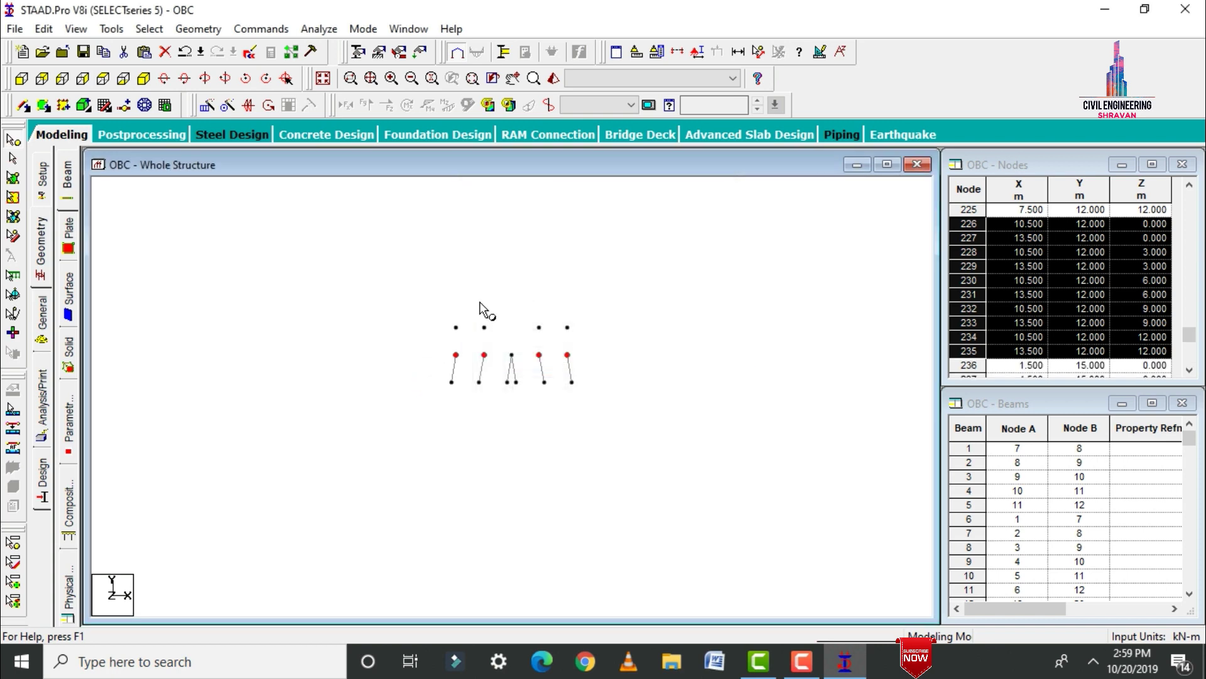
Cut the 15 m level nodes at X = 1.5 and 4.5 m and paste them back shifted 0.5 m in X.
{"action": "left_click_drag", "start_coordinate": [418, 312], "coordinate": [499, 337]}
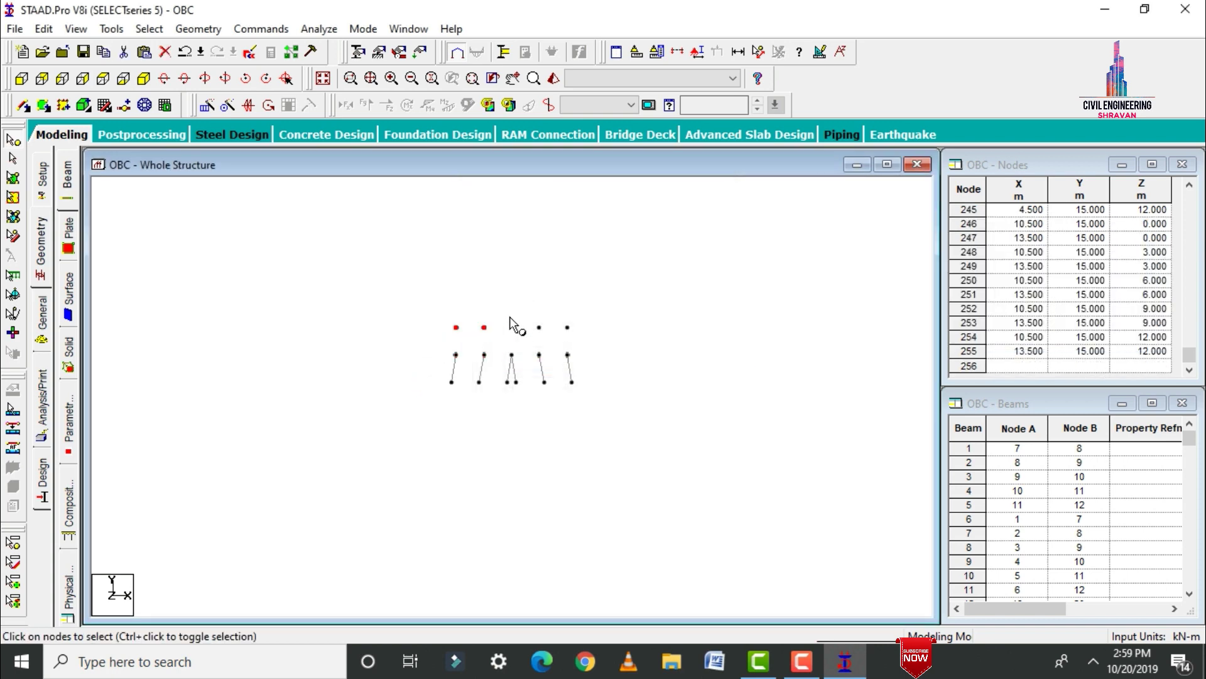
{"action": "right_click", "coordinate": [474, 261]}
{"action": "left_click", "coordinate": [504, 270]}
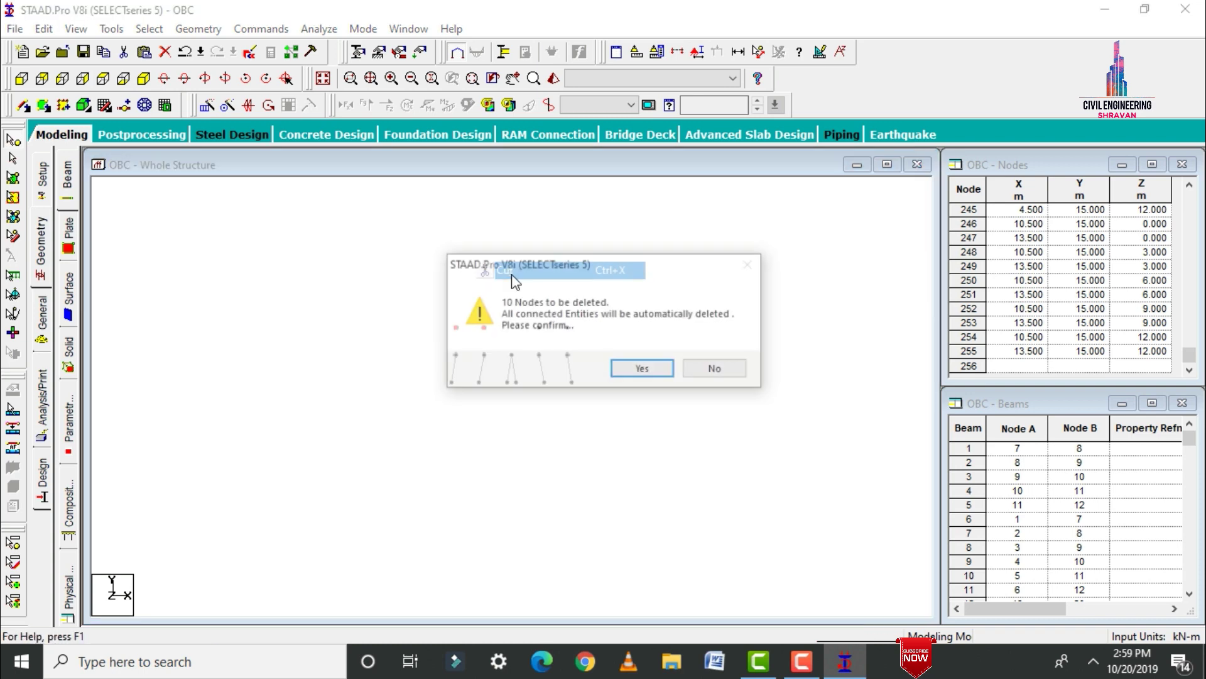
{"action": "left_click", "coordinate": [635, 369]}
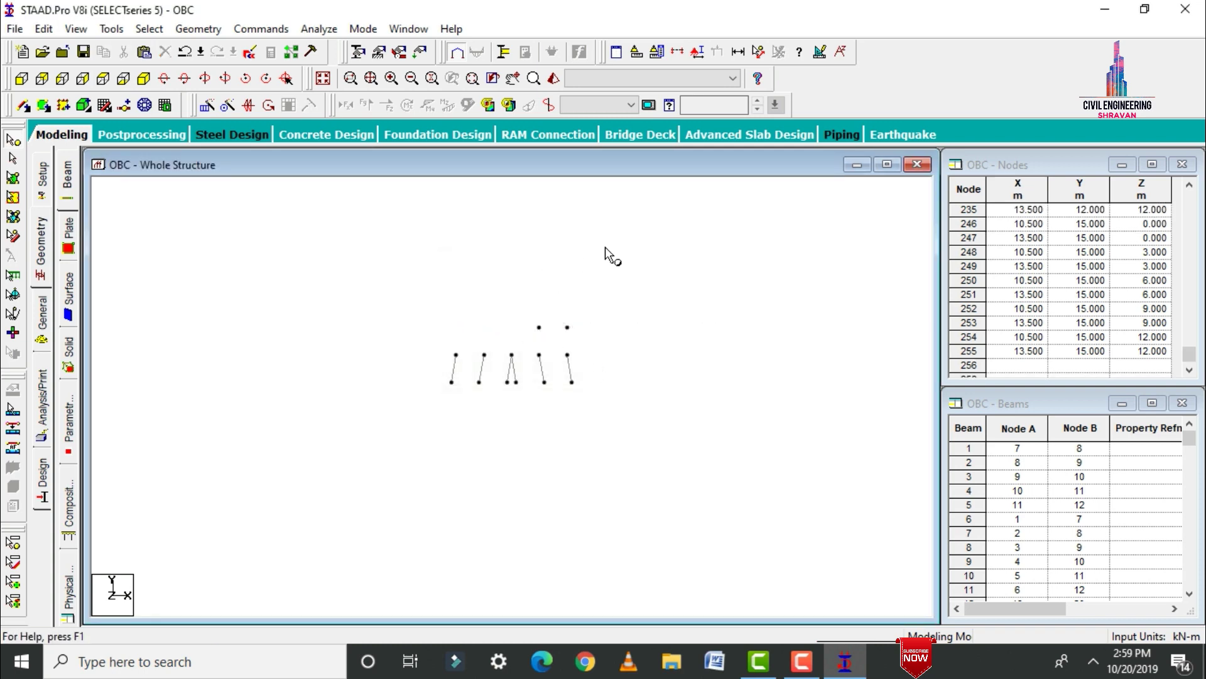
{"action": "right_click", "coordinate": [605, 248]}
{"action": "left_click", "coordinate": [630, 291]}
{"action": "type", "text": ".5"}
{"action": "key", "text": "Return"}
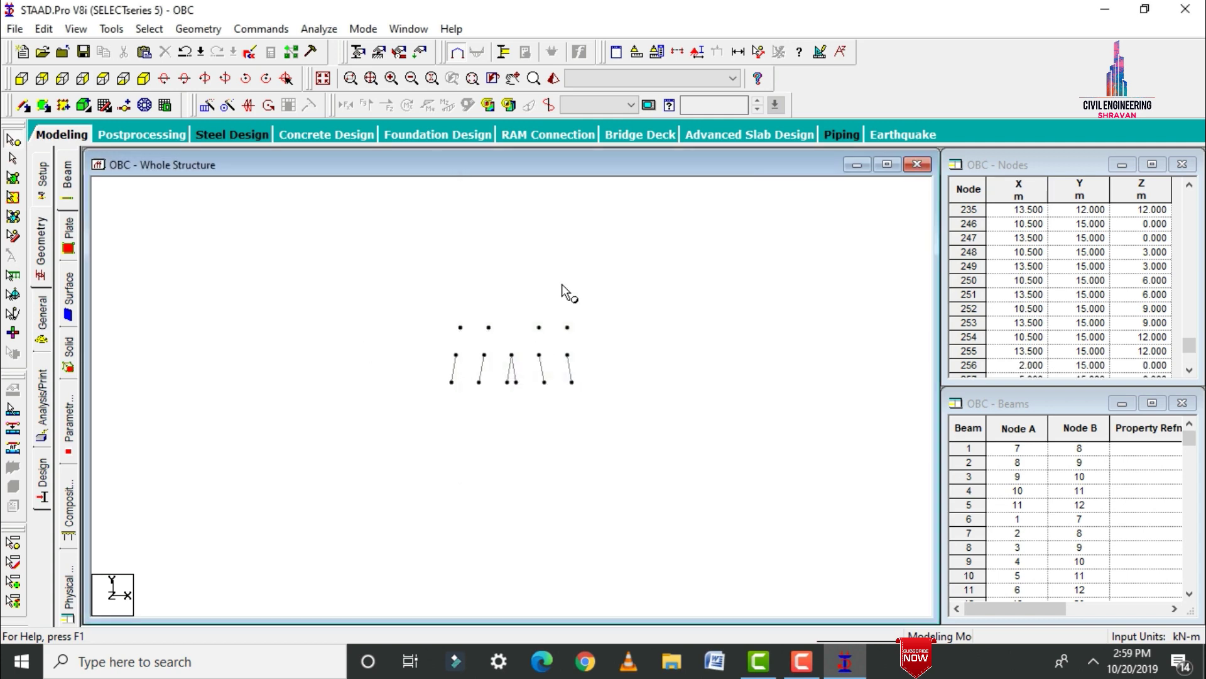
Cut the 15 m level nodes at X = 10.5 and 13.5 m and paste them back shifted -0.5 m in X.
{"action": "left_click_drag", "start_coordinate": [525, 299], "coordinate": [632, 333]}
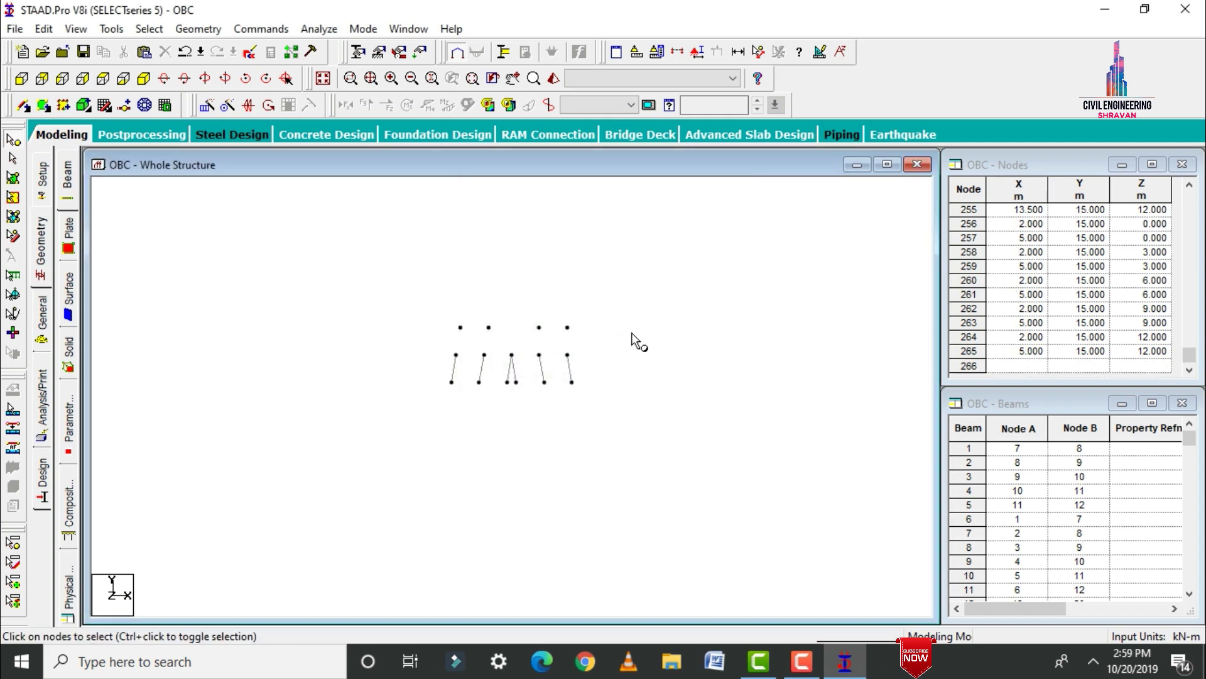
{"action": "right_click", "coordinate": [660, 308]}
{"action": "left_click", "coordinate": [677, 310]}
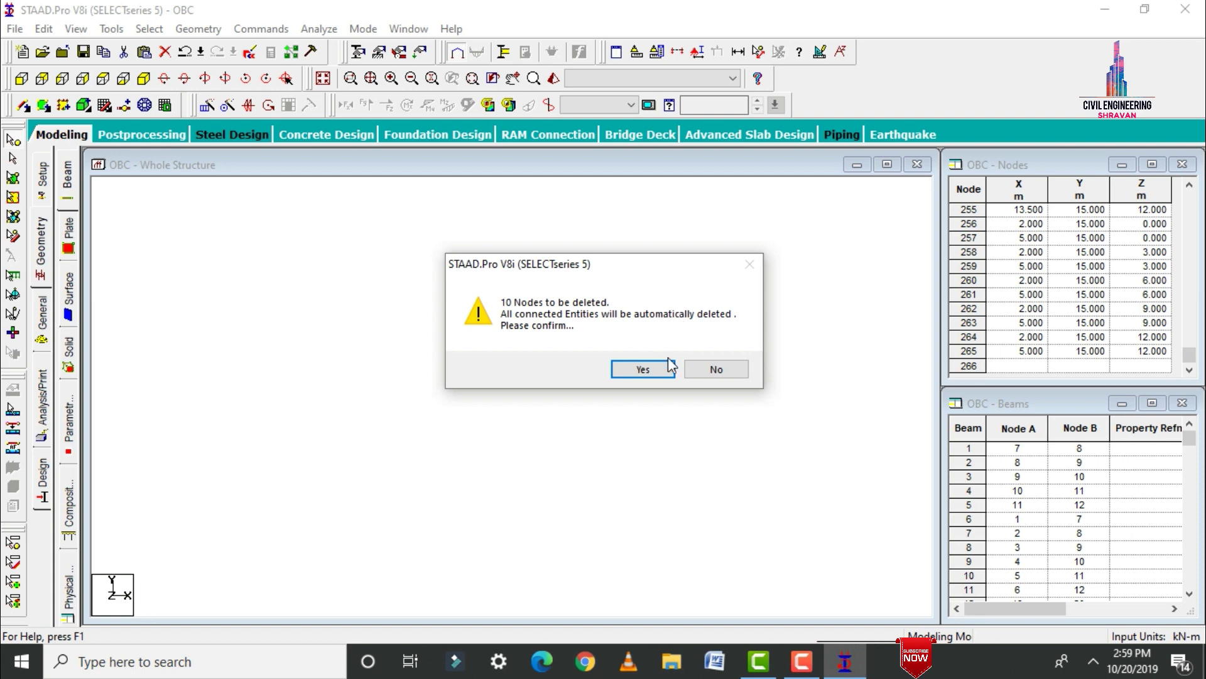
{"action": "left_click", "coordinate": [668, 363]}
{"action": "right_click", "coordinate": [661, 259]}
{"action": "left_click", "coordinate": [685, 306]}
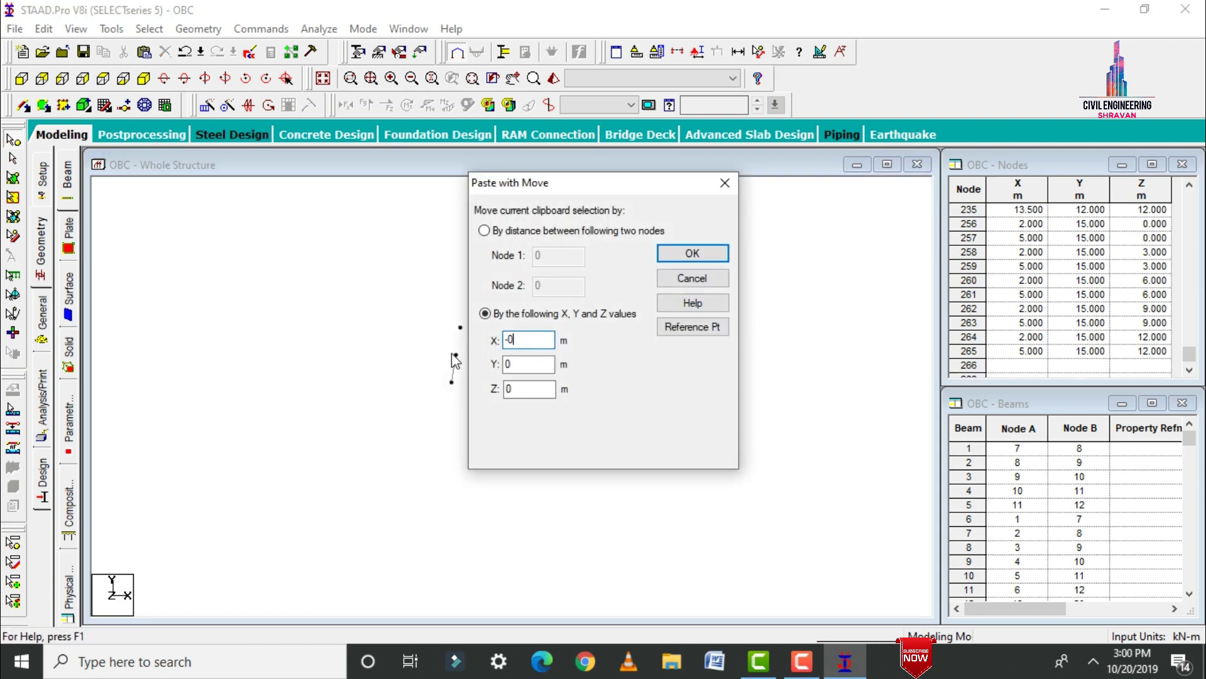
{"action": "key", "text": "Return"}
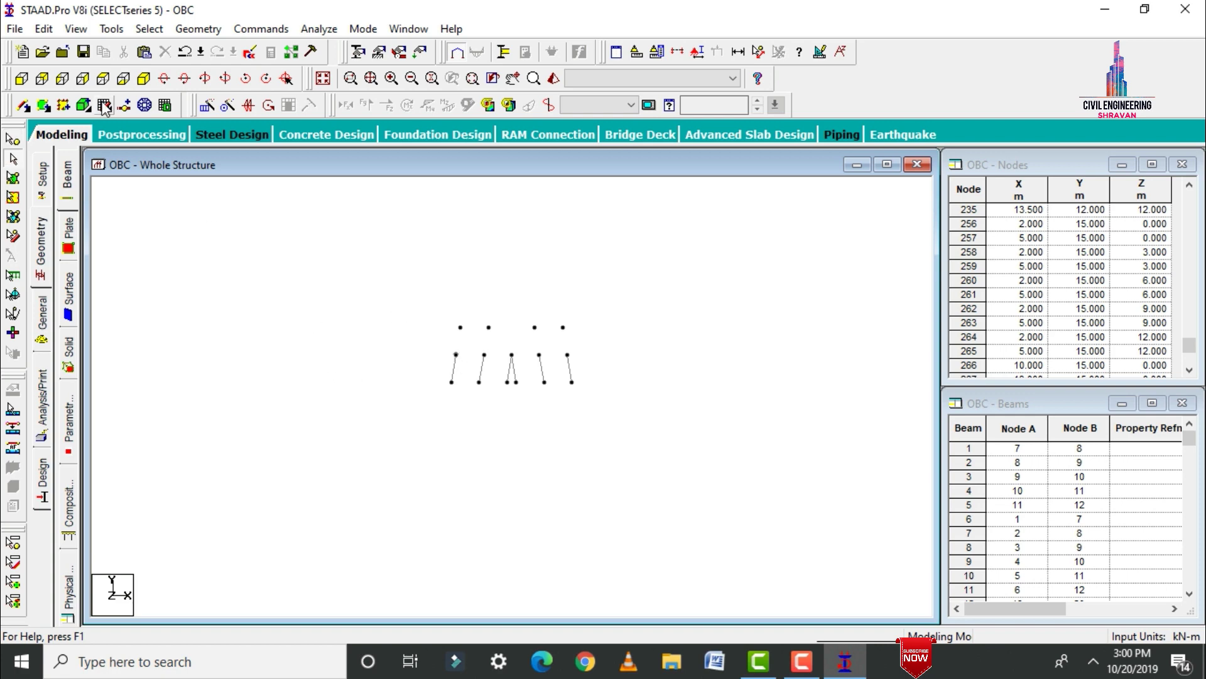
Limit the view to the 12 m and 15 m level nodes and select the 12 m level nodes.
{"action": "left_click", "coordinate": [658, 57]}
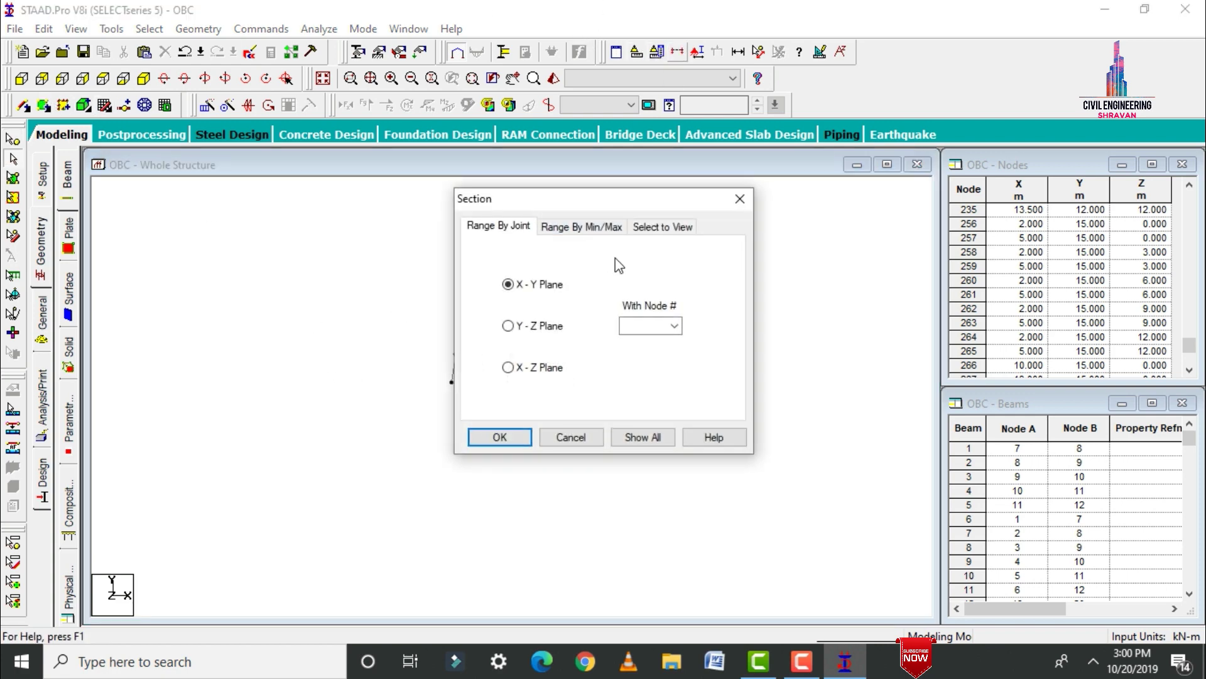
{"action": "left_click", "coordinate": [663, 228]}
{"action": "left_click", "coordinate": [506, 450]}
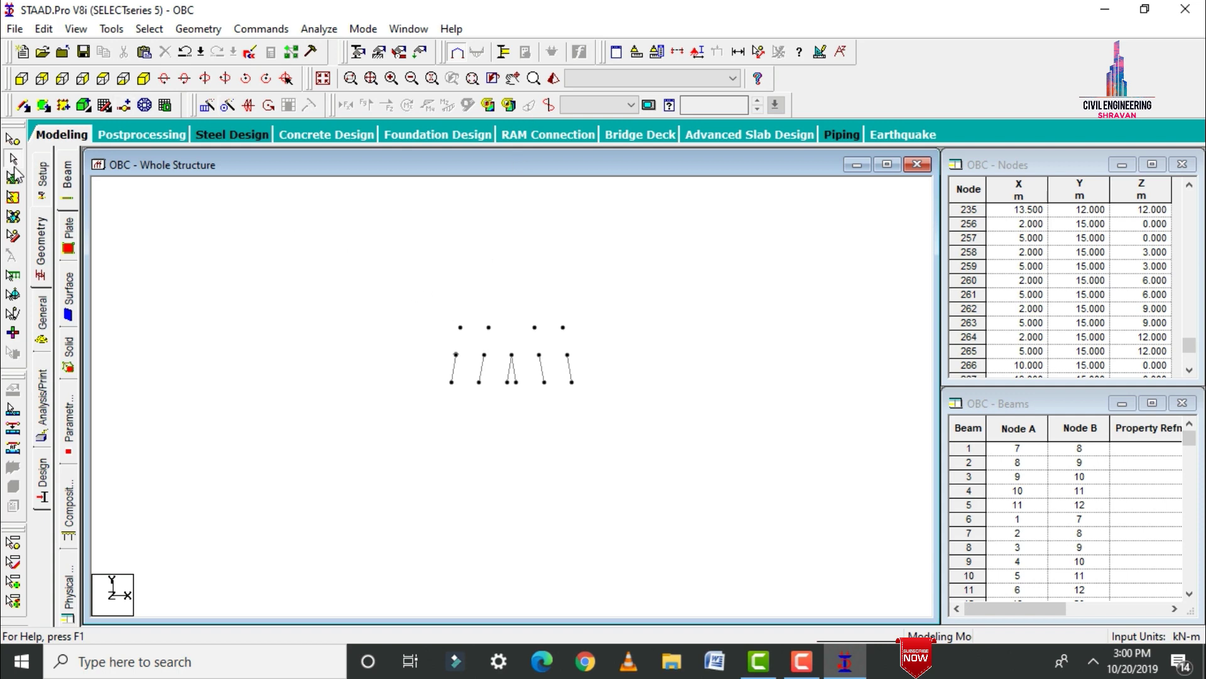
{"action": "left_click", "coordinate": [14, 142]}
{"action": "left_click_drag", "start_coordinate": [431, 308], "coordinate": [590, 360]}
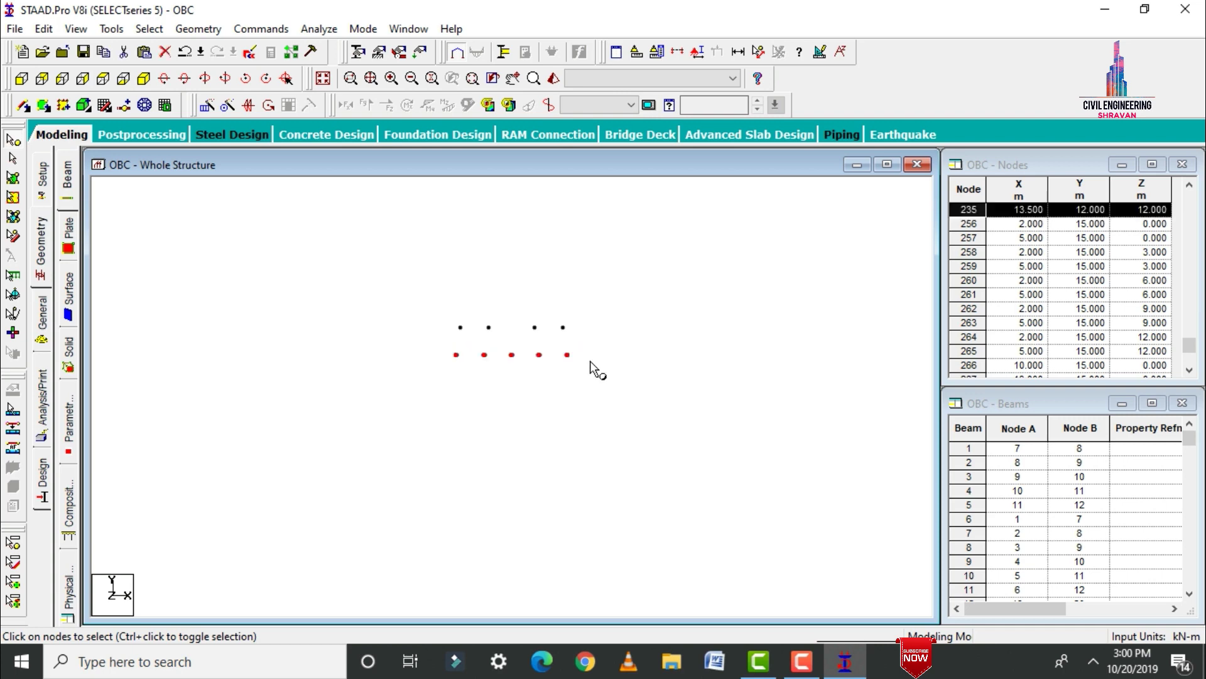
Add inclined columns connecting every 15 m level node to its corresponding 12 m level node, leaving the middle line at X = 7.5 m free.
{"action": "left_click", "coordinate": [143, 78]}
{"action": "scroll", "coordinate": [525, 279], "scroll_direction": "up", "scroll_amount": 3}
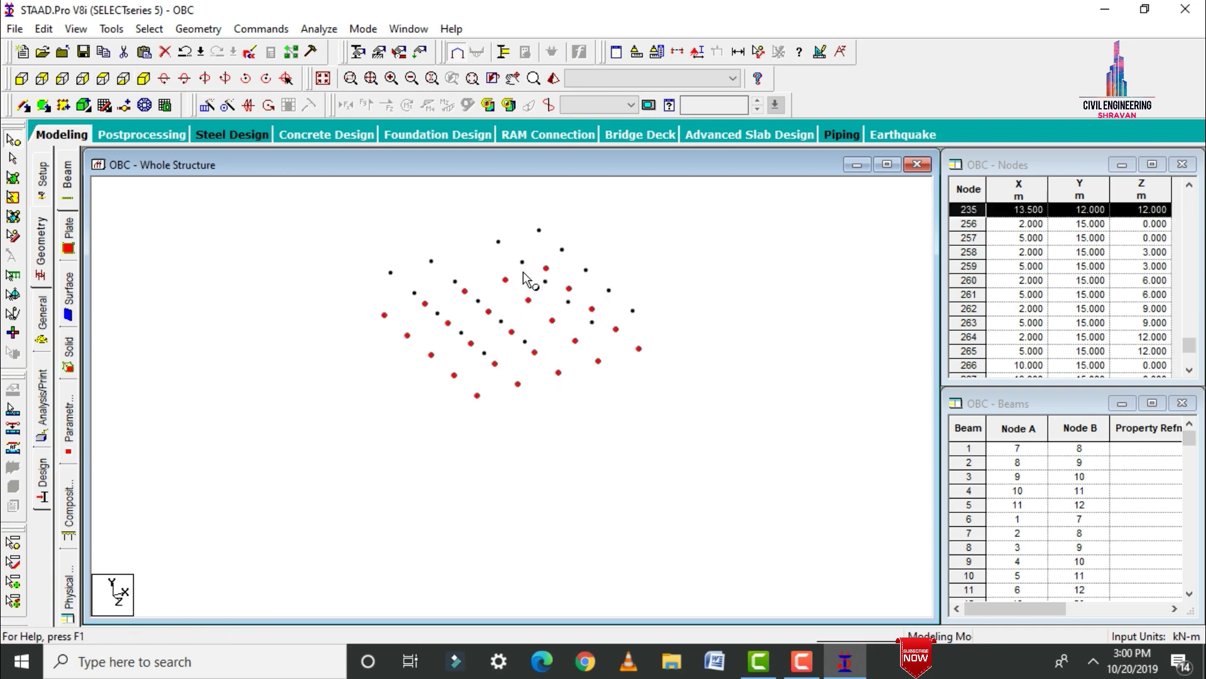
{"action": "left_click", "coordinate": [44, 106]}
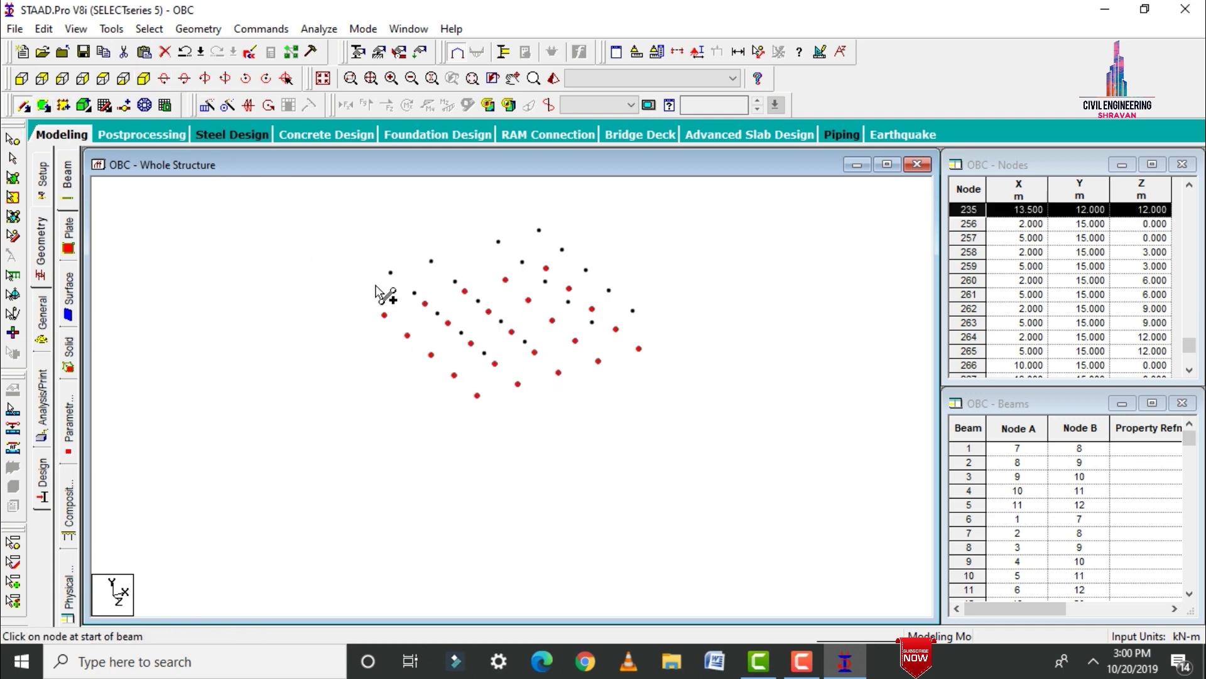
{"action": "mouse_move", "coordinate": [391, 273]}
{"action": "left_mouse_down"}
{"action": "mouse_move", "coordinate": [399, 304]}
{"action": "mouse_move", "coordinate": [384, 314]}
{"action": "mouse_move", "coordinate": [453, 358]}
{"action": "mouse_move", "coordinate": [431, 355]}
{"action": "left_mouse_up"}
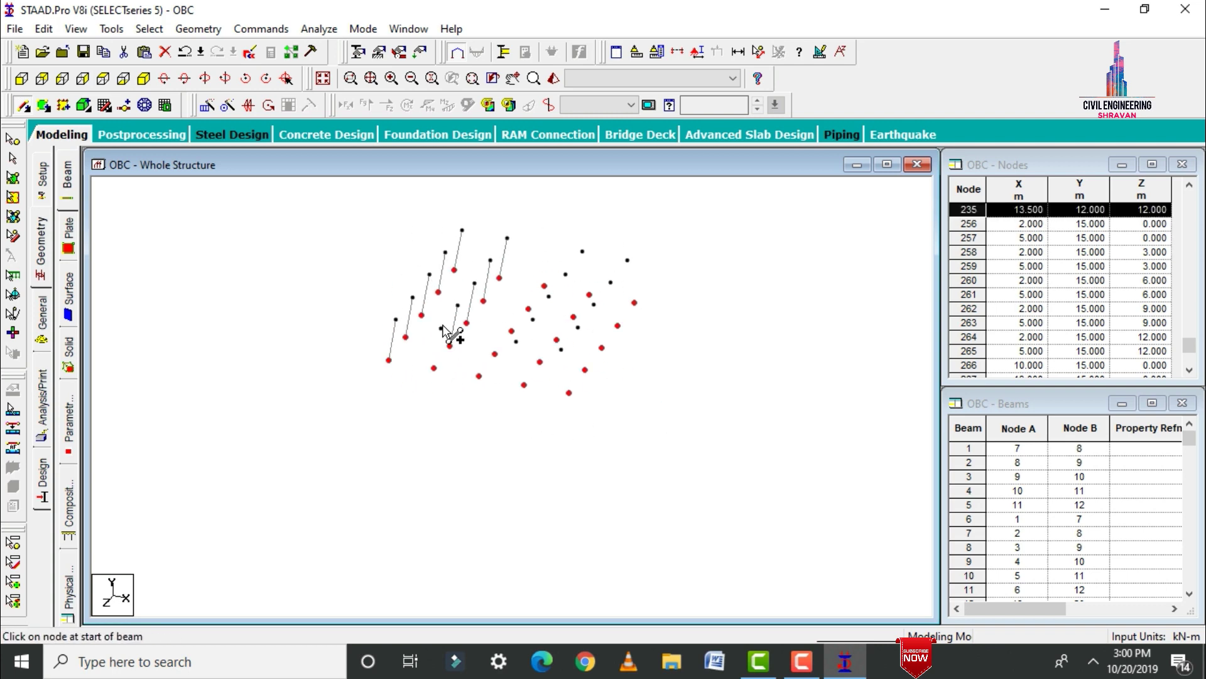
{"action": "left_click_drag", "start_coordinate": [441, 327], "coordinate": [434, 367]}
{"action": "left_click_drag", "start_coordinate": [611, 282], "coordinate": [618, 326]}
{"action": "left_click_drag", "start_coordinate": [515, 341], "coordinate": [524, 385]}
{"action": "left_click_drag", "start_coordinate": [566, 274], "coordinate": [573, 317]}
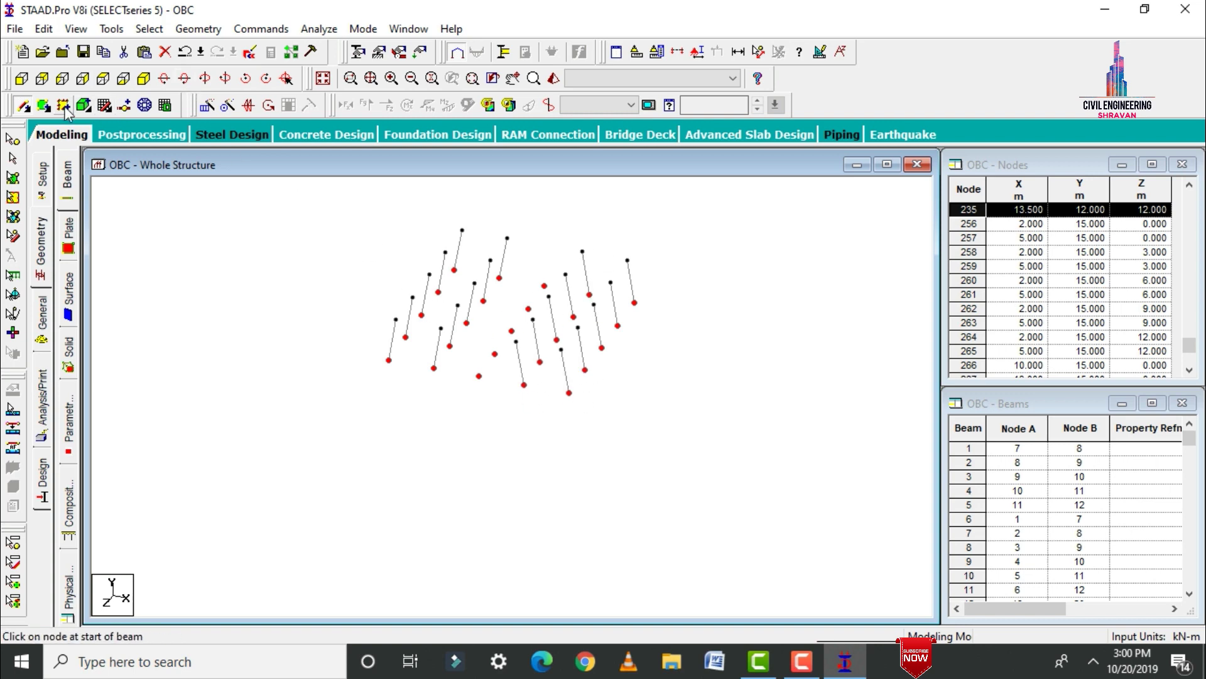
Copy all the 15 m level nodes and paste them 3 m higher in Y.
{"action": "left_click", "coordinate": [24, 79]}
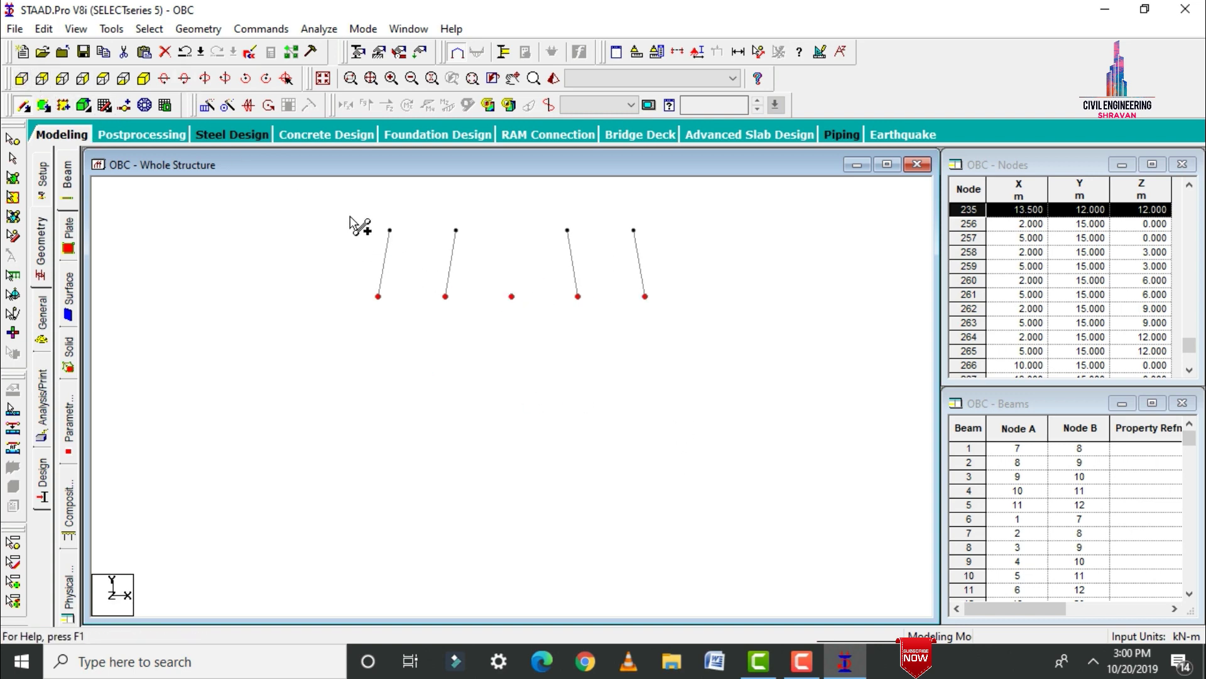
{"action": "left_click", "coordinate": [11, 157]}
{"action": "left_click_drag", "start_coordinate": [297, 213], "coordinate": [711, 247]}
{"action": "right_click", "coordinate": [635, 413]}
{"action": "left_click", "coordinate": [669, 148]}
{"action": "right_click", "coordinate": [720, 334]}
{"action": "left_click", "coordinate": [779, 381]}
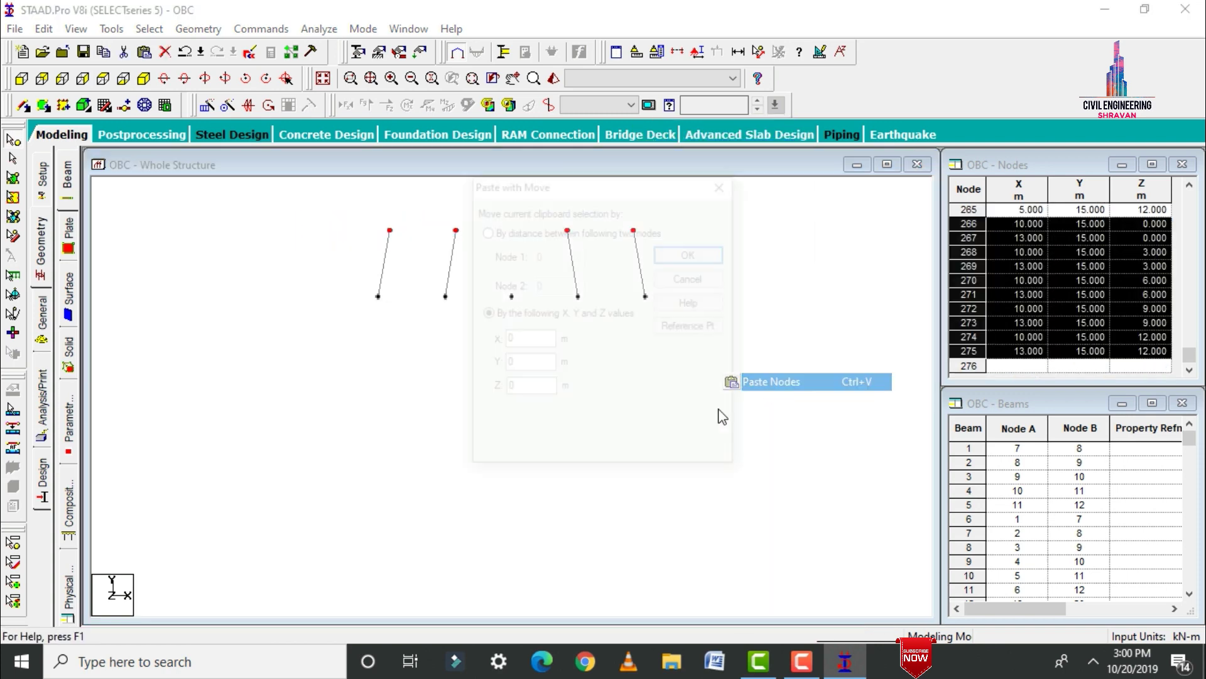
{"action": "key", "text": "shift+Tab"}
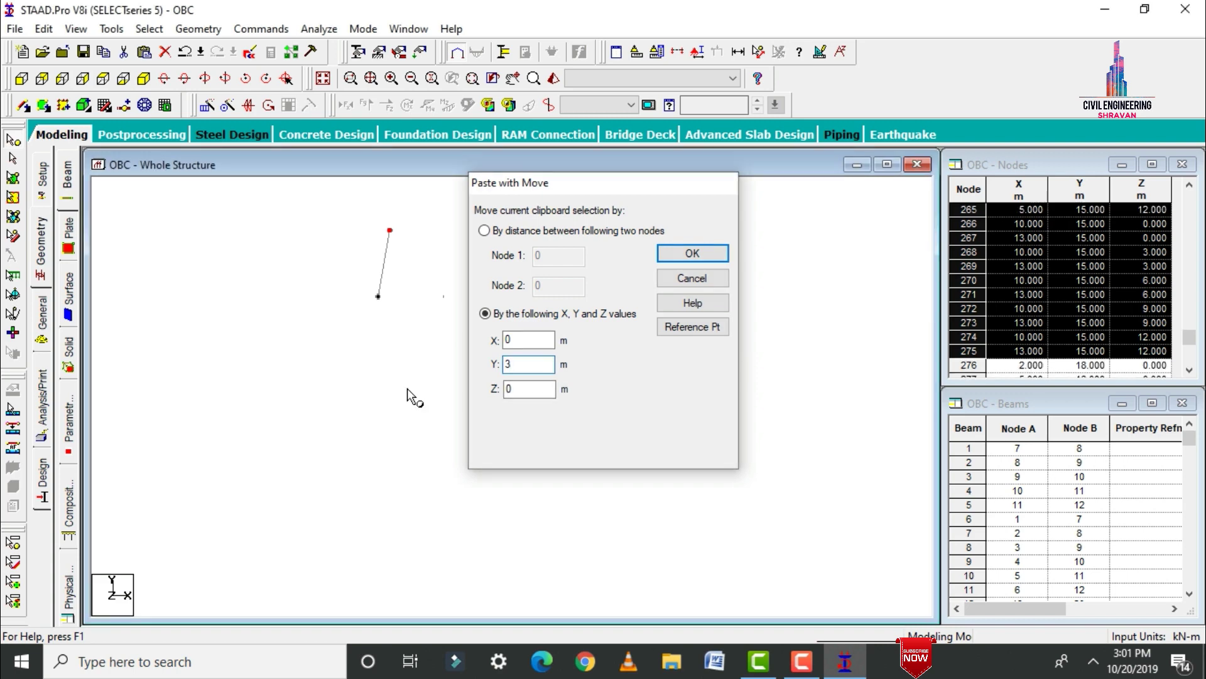
{"action": "key", "text": "Return"}
Cut the 18 m level nodes at X = 2 and 5 m and paste them back shifted 0.5 m in X.
{"action": "left_click_drag", "start_coordinate": [399, 251], "coordinate": [487, 276]}
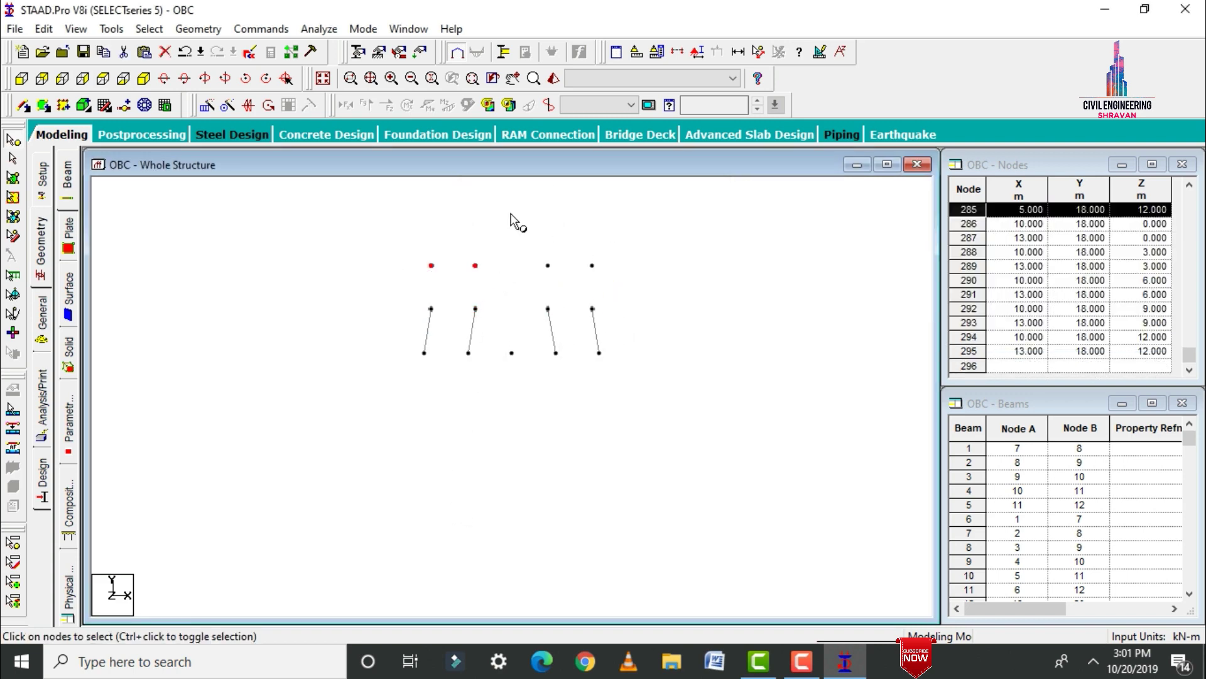
{"action": "right_click", "coordinate": [512, 214]}
{"action": "left_click", "coordinate": [538, 224]}
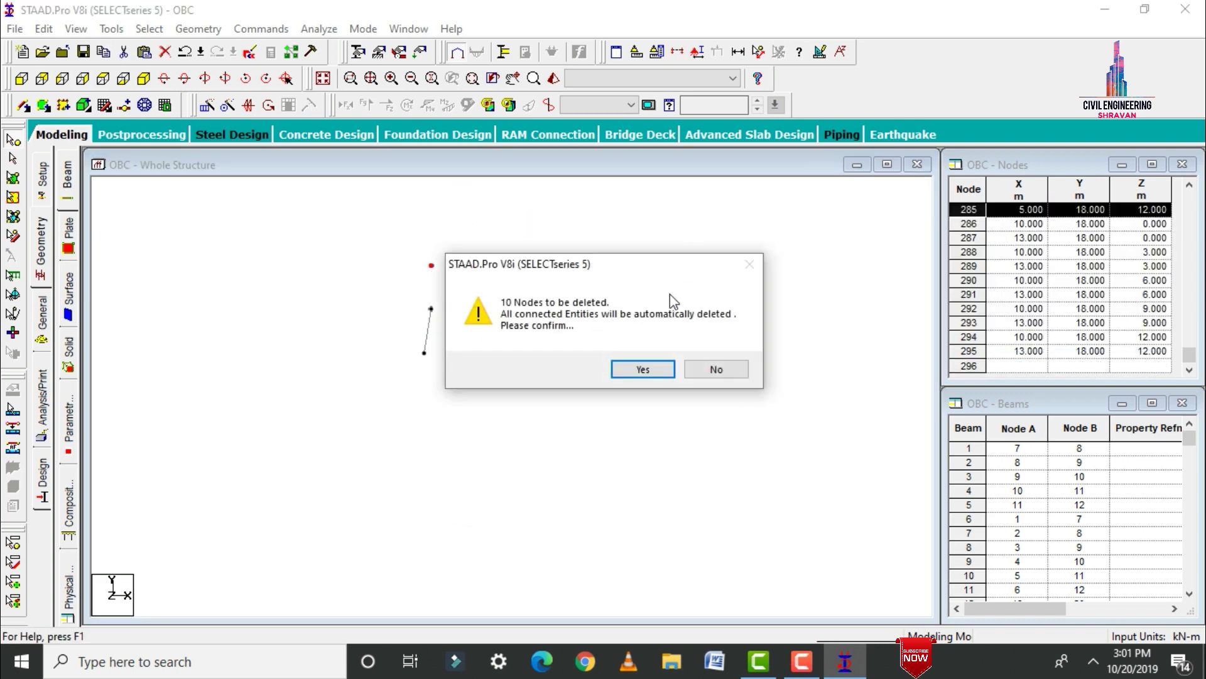
{"action": "left_click", "coordinate": [640, 368]}
{"action": "right_click", "coordinate": [730, 248]}
{"action": "left_click", "coordinate": [761, 293]}
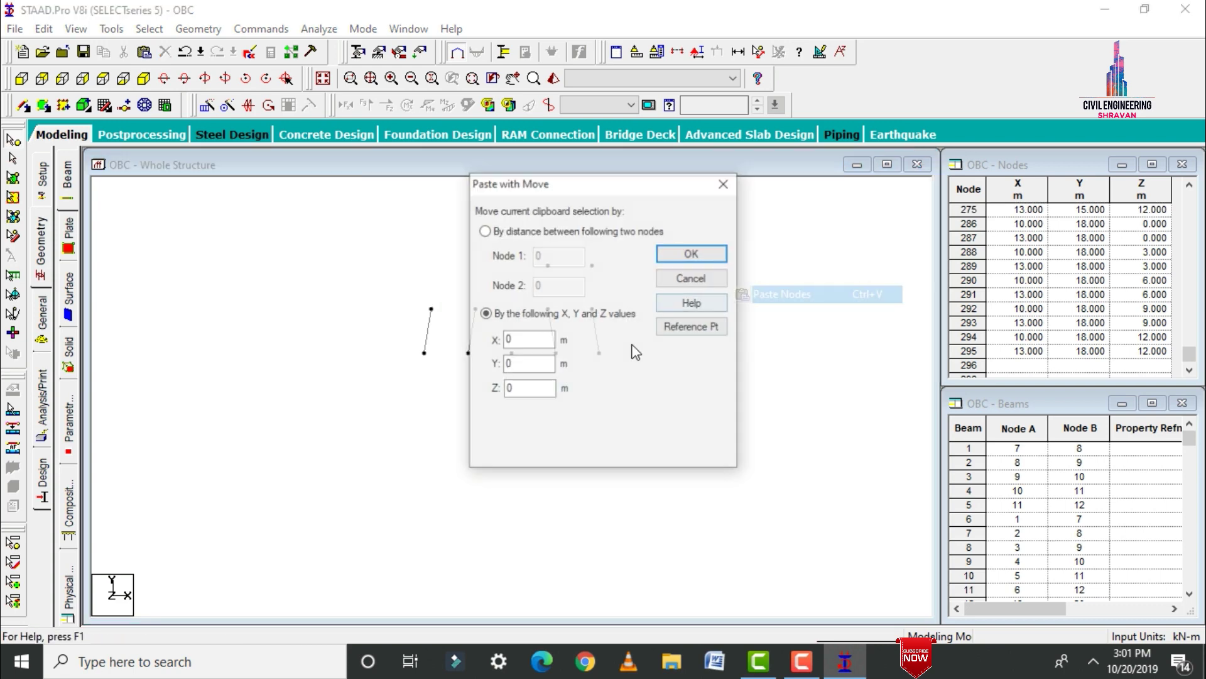
{"action": "key", "text": "Return"}
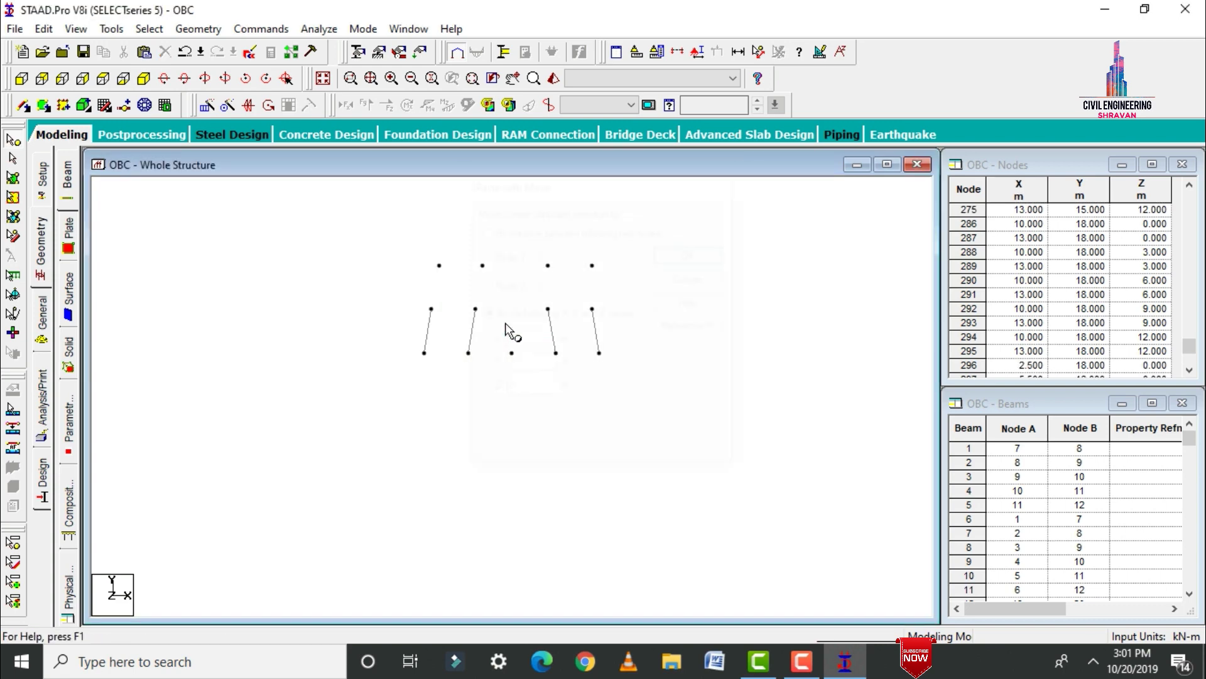
Cut the 18 m level nodes at X = 10 and 13 m and paste them back shifted -0.5 m in X.
{"action": "left_click_drag", "start_coordinate": [511, 239], "coordinate": [685, 284]}
{"action": "right_click", "coordinate": [719, 262]}
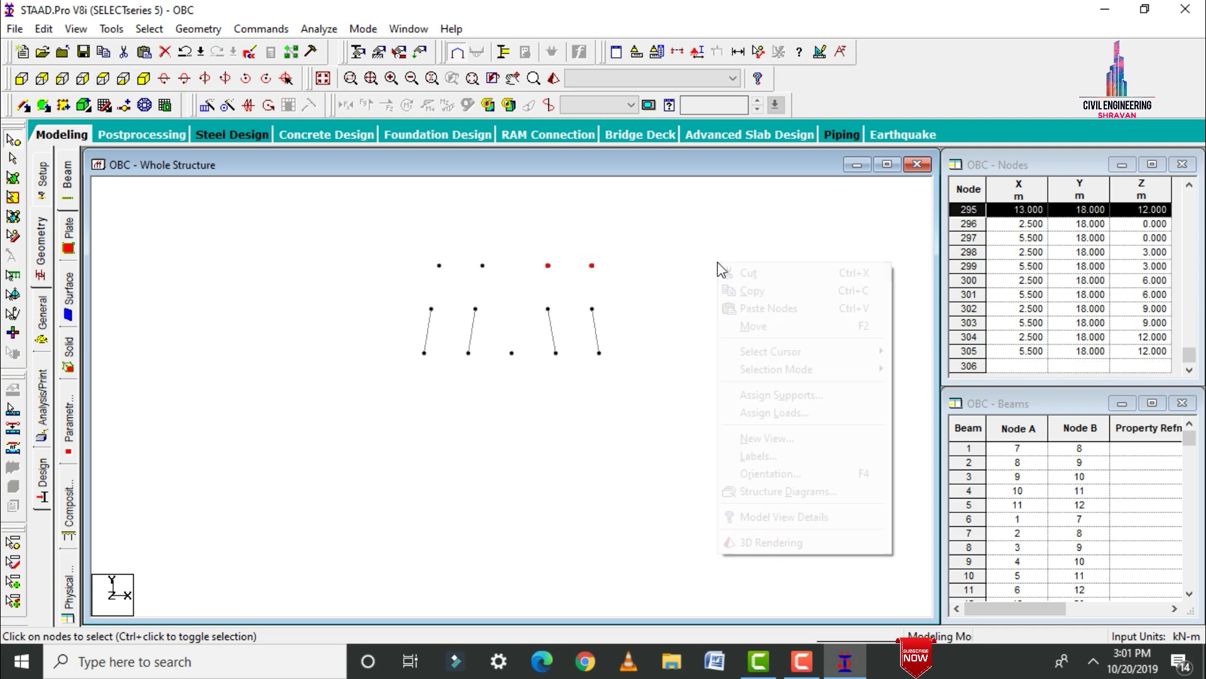
{"action": "left_click", "coordinate": [751, 272]}
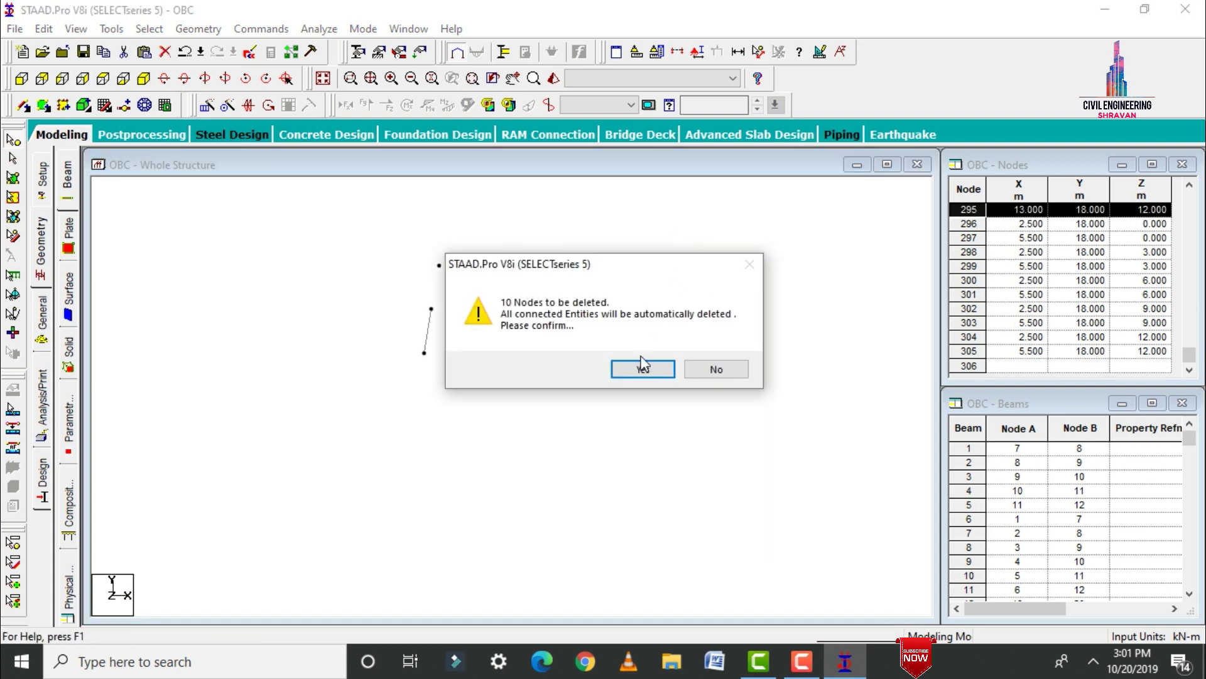
{"action": "left_click", "coordinate": [641, 366]}
{"action": "right_click", "coordinate": [688, 231]}
{"action": "left_click", "coordinate": [717, 276]}
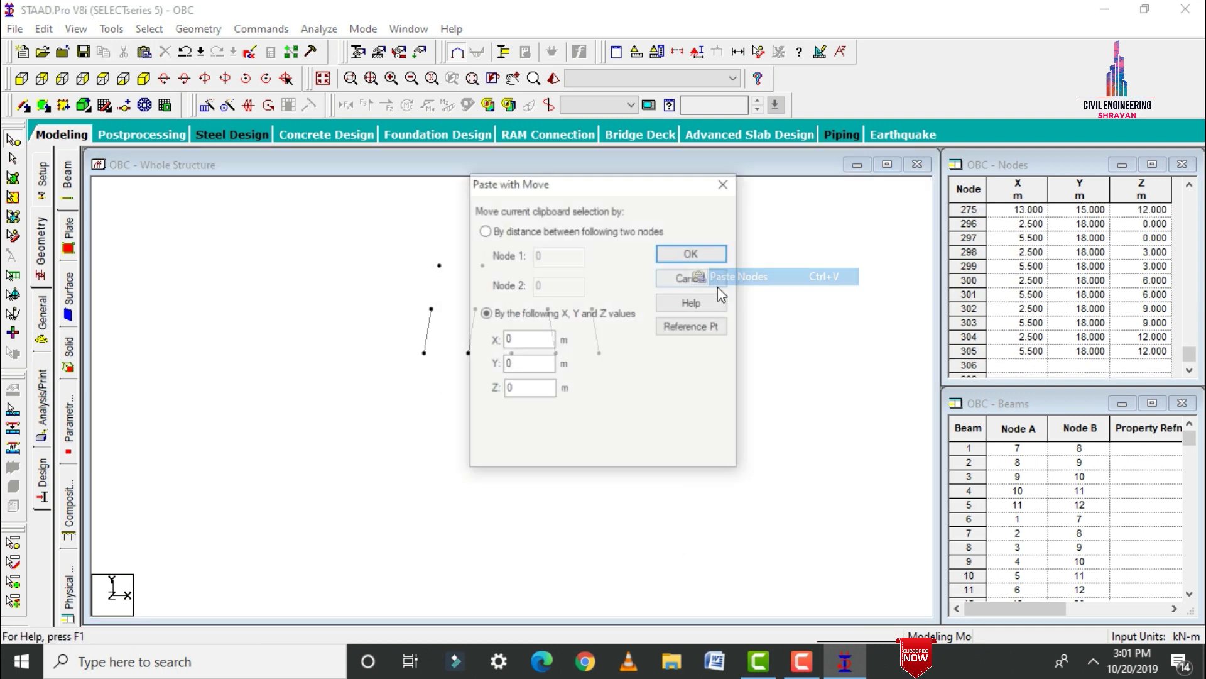
{"action": "type", "text": "7.0"}
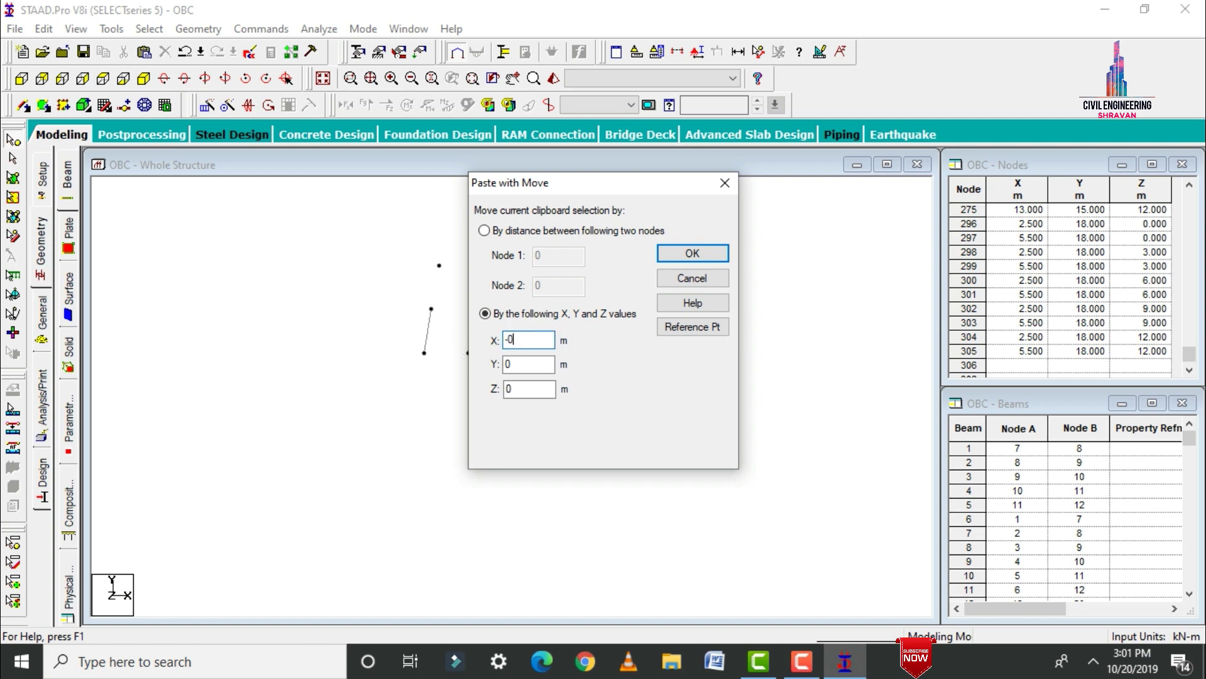
{"action": "key", "text": "Return"}
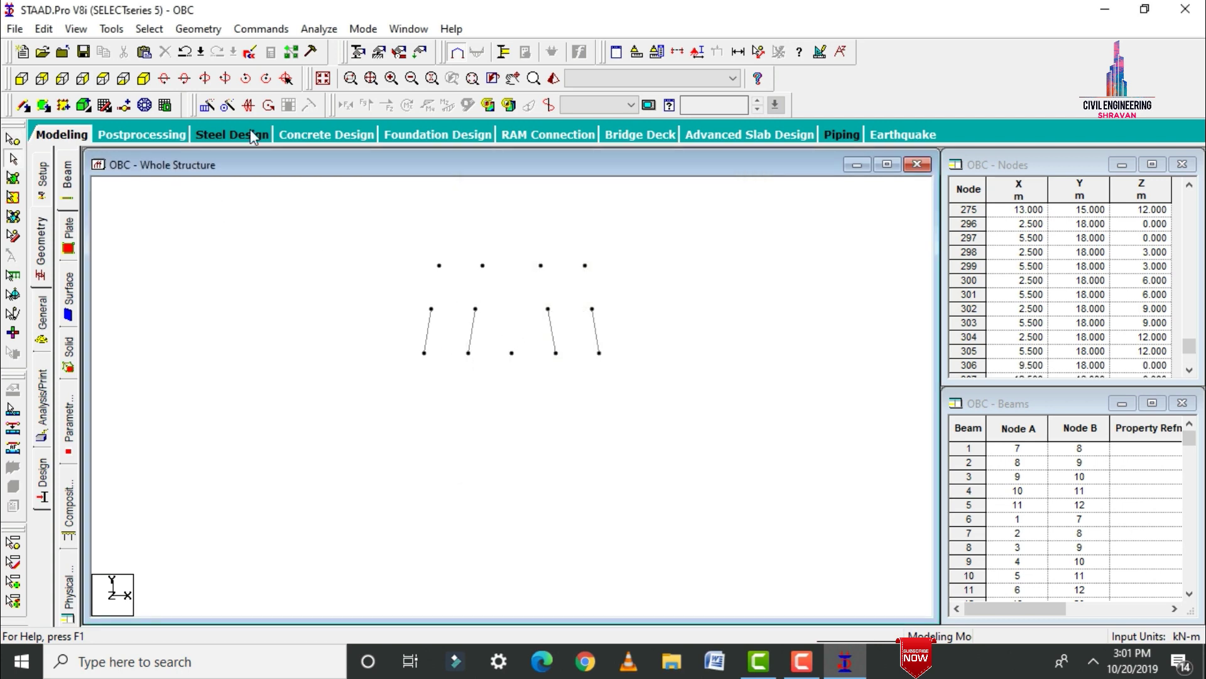
Limit the view to the 15 m and 18 m level nodes and select the 15 m level nodes.
{"action": "left_click", "coordinate": [684, 46]}
{"action": "left_click", "coordinate": [661, 227]}
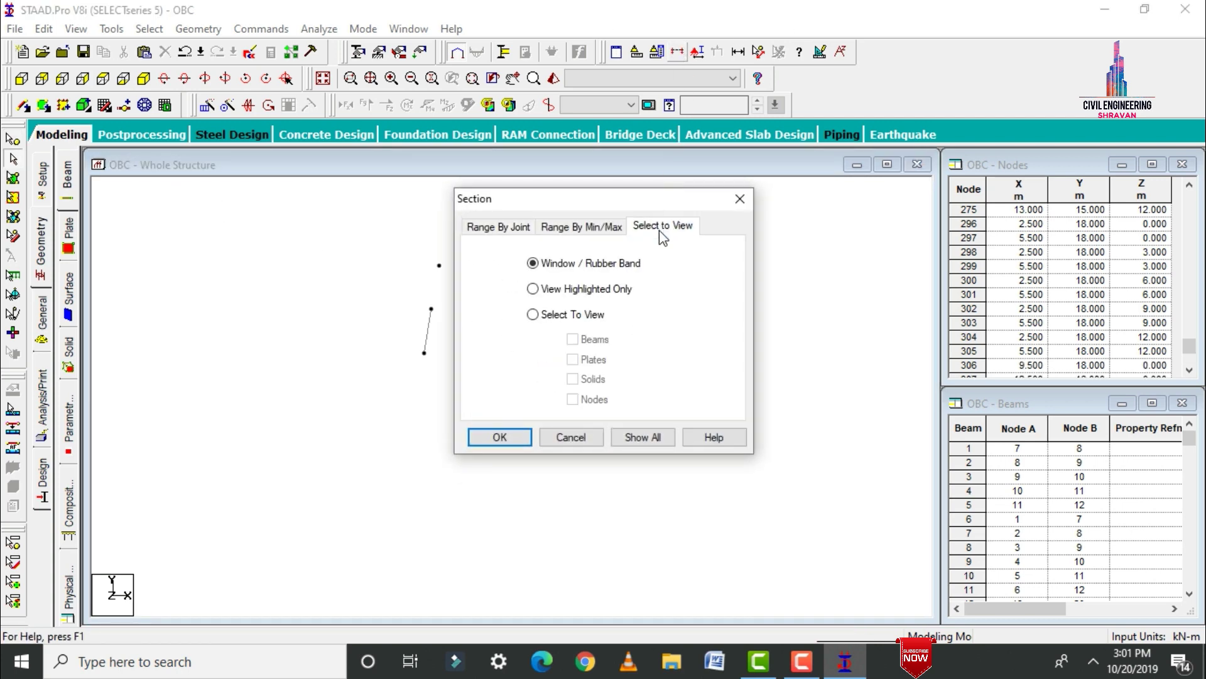
{"action": "left_click", "coordinate": [501, 435]}
{"action": "left_click_drag", "start_coordinate": [509, 316], "coordinate": [612, 322]}
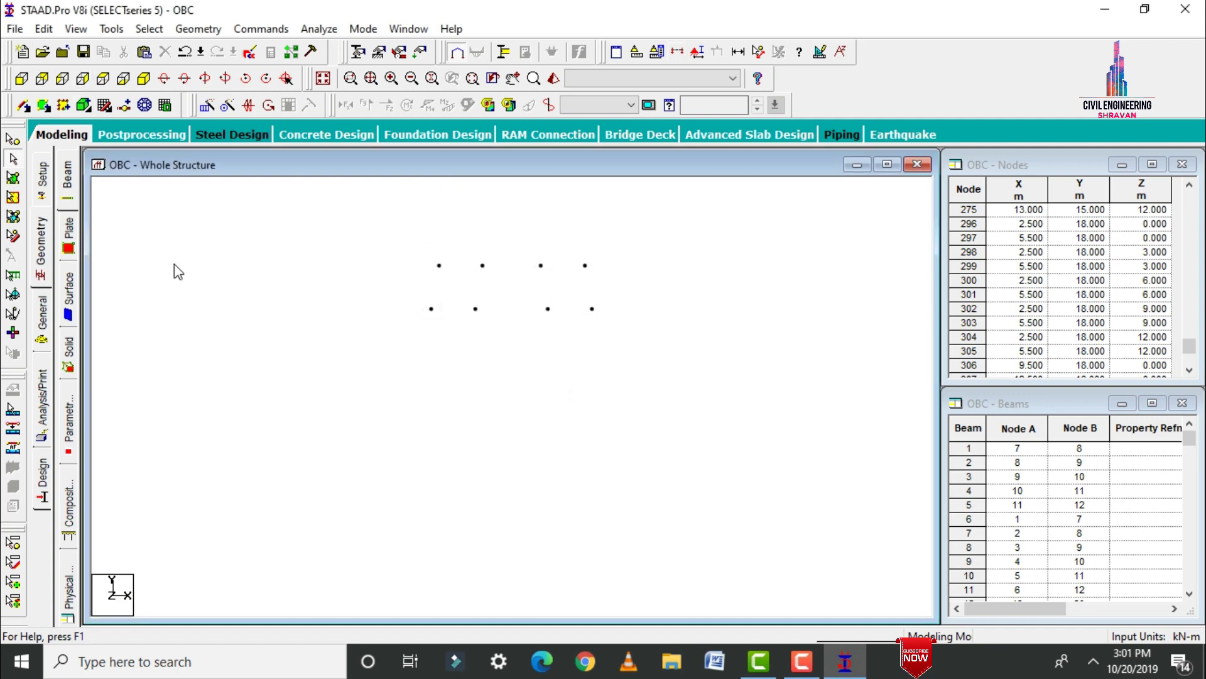
{"action": "left_click", "coordinate": [13, 136]}
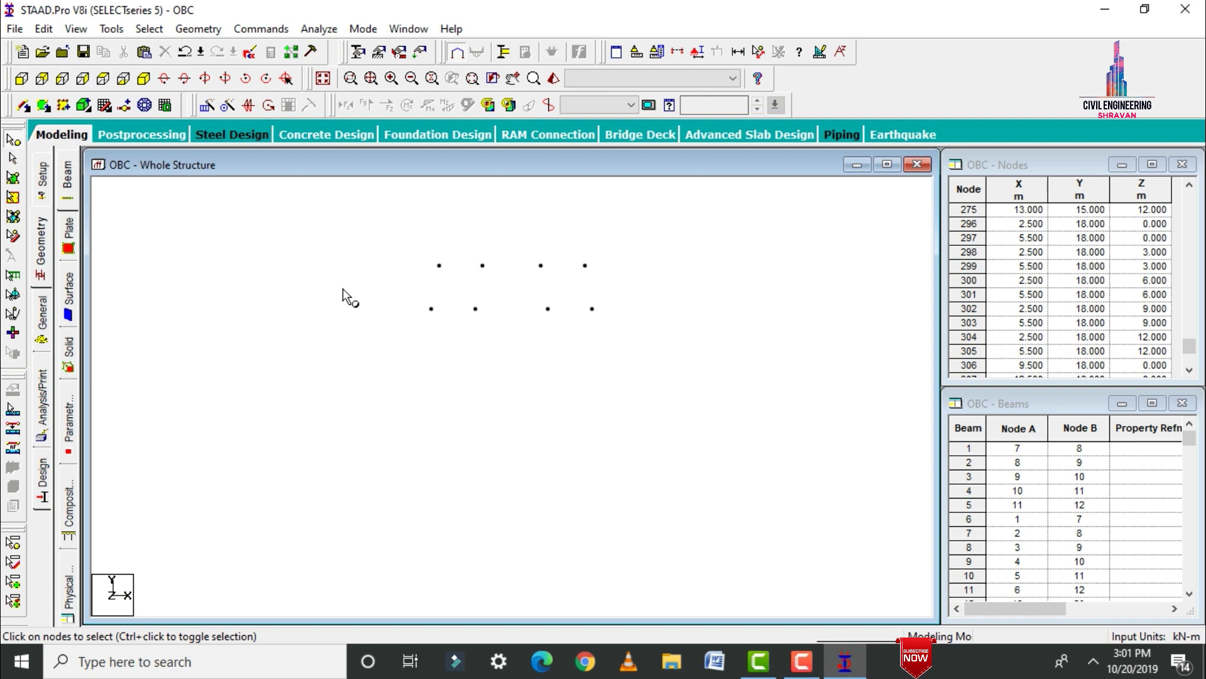
{"action": "left_click_drag", "start_coordinate": [598, 327], "coordinate": [614, 340]}
Add inclined columns connecting every 15 m level node to its corresponding 18 m level node.
{"action": "left_click", "coordinate": [143, 78]}
{"action": "left_click", "coordinate": [63, 105]}
{"action": "mouse_move", "coordinate": [382, 234]}
{"action": "left_mouse_down"}
{"action": "mouse_move", "coordinate": [375, 277]}
{"action": "mouse_move", "coordinate": [454, 346]}
{"action": "left_mouse_up"}
{"action": "left_click_drag", "start_coordinate": [487, 322], "coordinate": [481, 369]}
{"action": "mouse_move", "coordinate": [542, 206]}
{"action": "left_mouse_down"}
{"action": "mouse_move", "coordinate": [654, 329]}
{"action": "mouse_move", "coordinate": [606, 261]}
{"action": "mouse_move", "coordinate": [563, 312]}
{"action": "mouse_move", "coordinate": [448, 339]}
{"action": "left_mouse_up"}
{"action": "left_click_drag", "start_coordinate": [506, 239], "coordinate": [515, 195]}
Limit the front view to the 18 m level nodes only.
{"action": "left_click", "coordinate": [22, 78]}
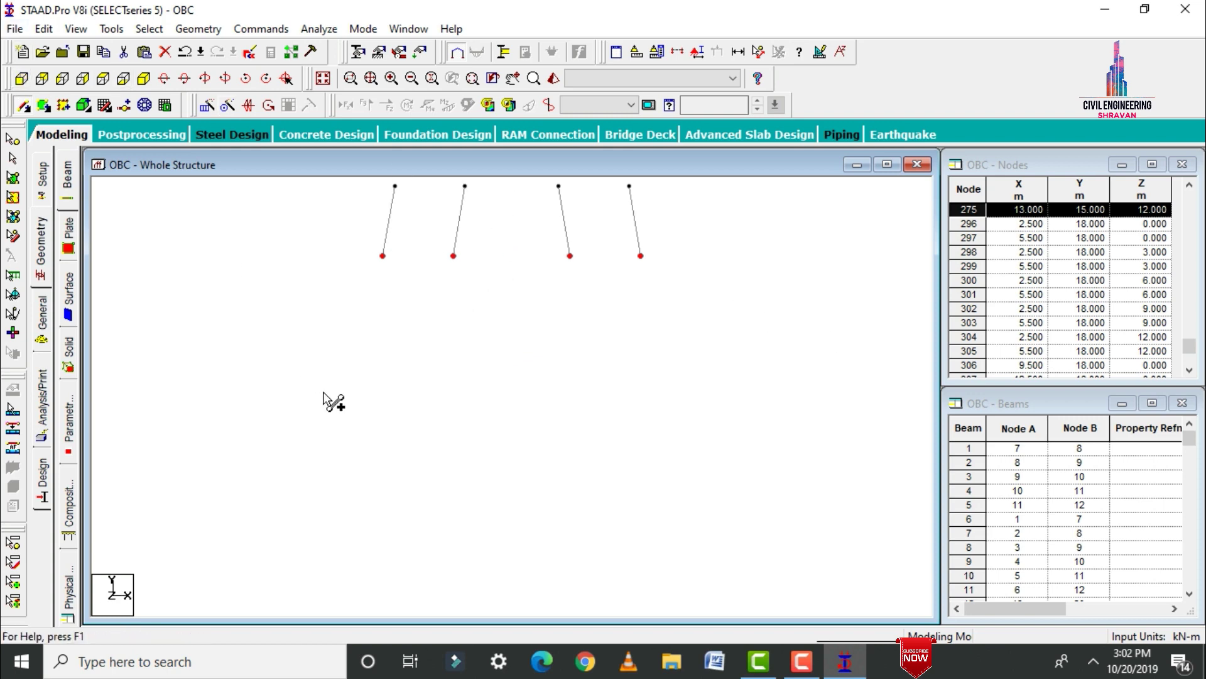
{"action": "left_click", "coordinate": [677, 51]}
{"action": "left_click", "coordinate": [664, 226]}
{"action": "left_click", "coordinate": [498, 437]}
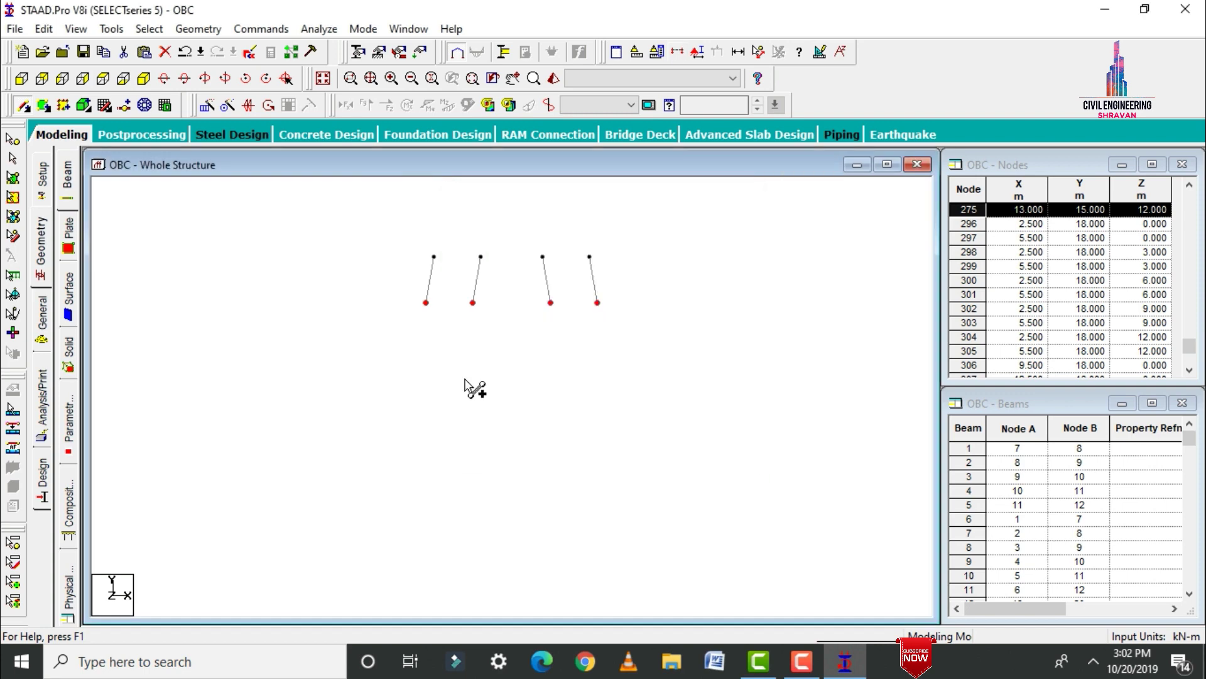
{"action": "left_click", "coordinate": [11, 137]}
{"action": "left_click_drag", "start_coordinate": [405, 247], "coordinate": [676, 270]}
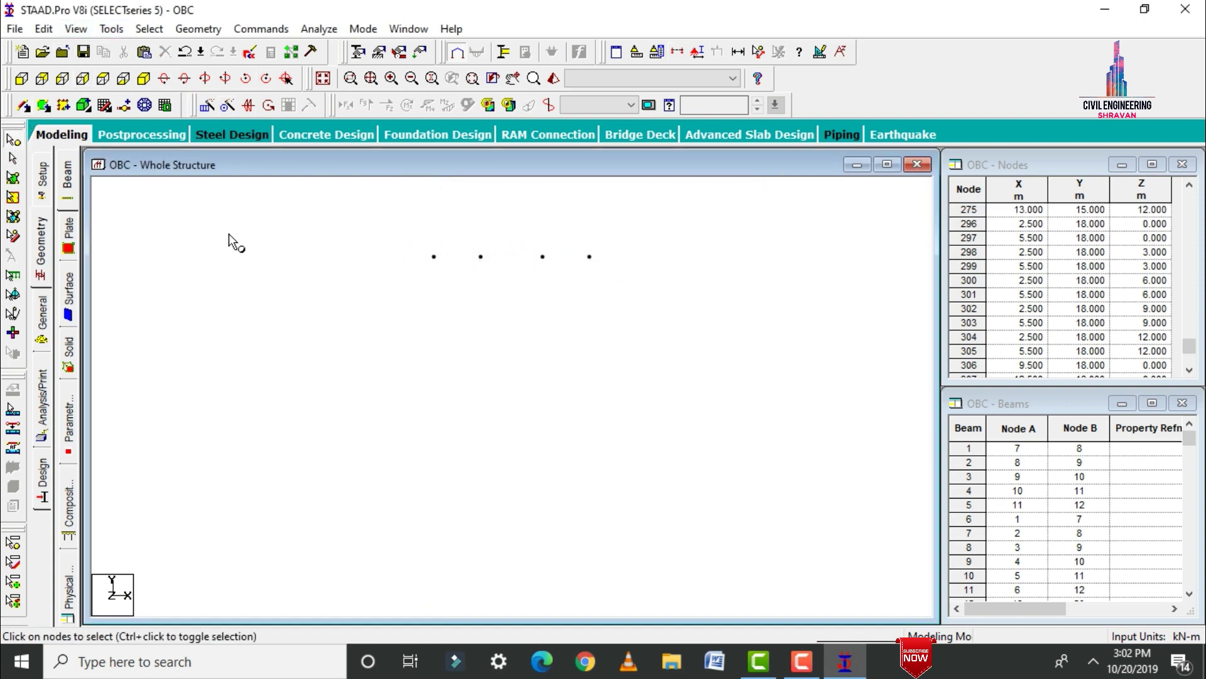
Copy all the 18 m level nodes and paste them 3 m higher in Y.
{"action": "left_click_drag", "start_coordinate": [556, 253], "coordinate": [627, 283]}
{"action": "right_click", "coordinate": [627, 283]}
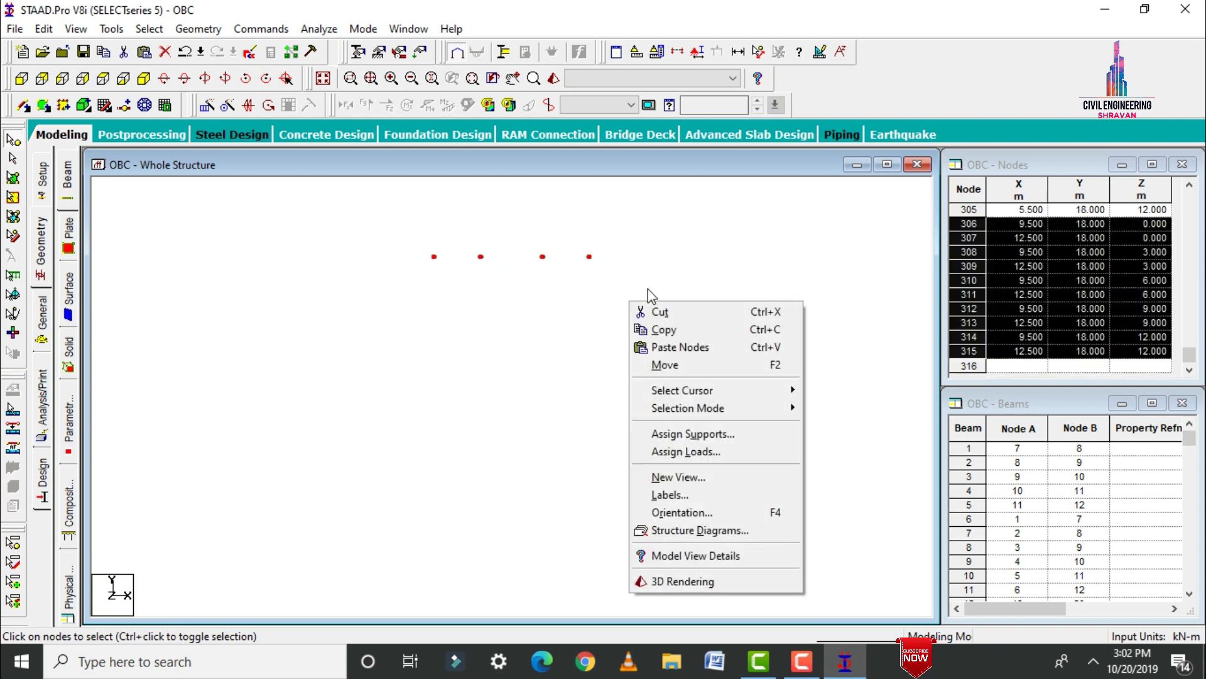
{"action": "left_click", "coordinate": [666, 329]}
{"action": "right_click", "coordinate": [680, 251]}
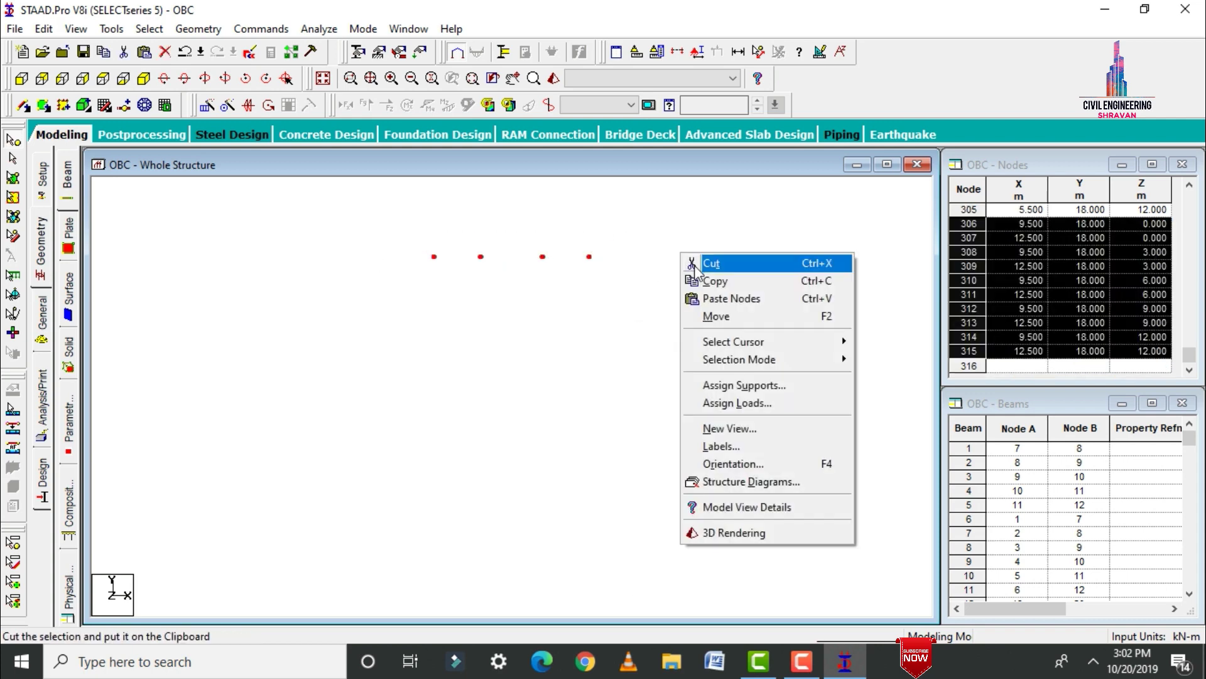
{"action": "left_click", "coordinate": [716, 298]}
{"action": "type", "text": "3"}
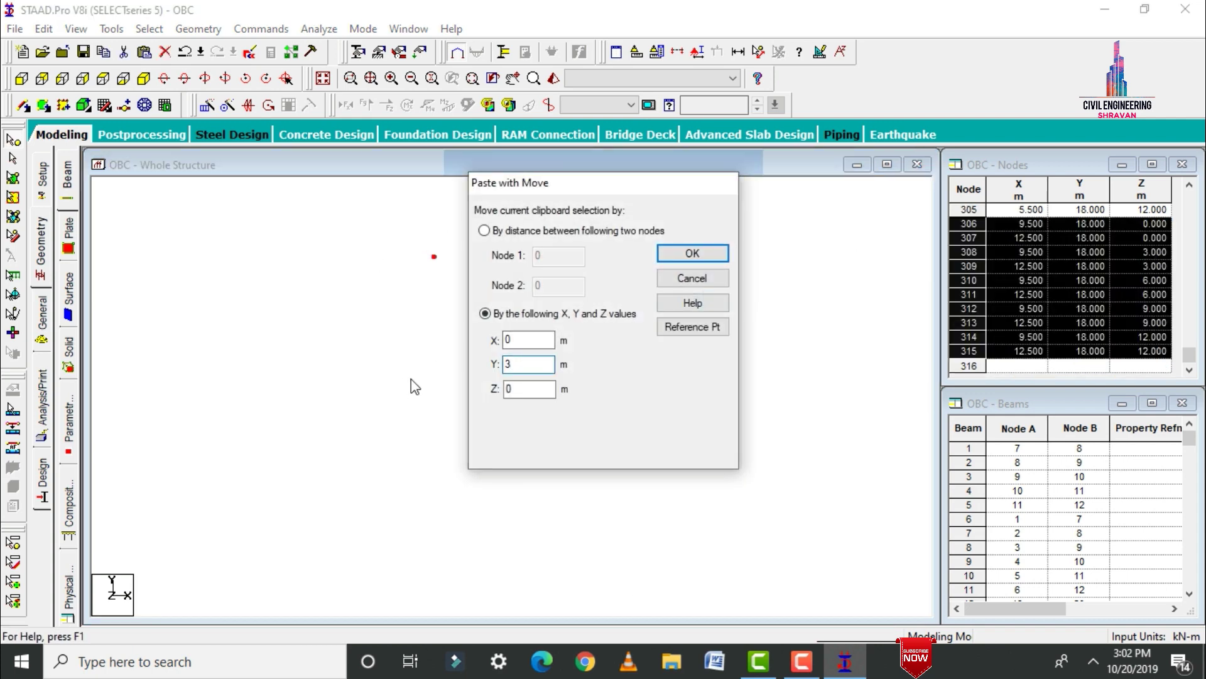
{"action": "key", "text": "Return"}
Cut the 21 m level nodes at X = 2.5 and 5.5 m and paste them back shifted 0.5 m in X.
{"action": "left_click_drag", "start_coordinate": [479, 258], "coordinate": [496, 265]}
{"action": "right_click", "coordinate": [507, 194]}
{"action": "left_click", "coordinate": [538, 206]}
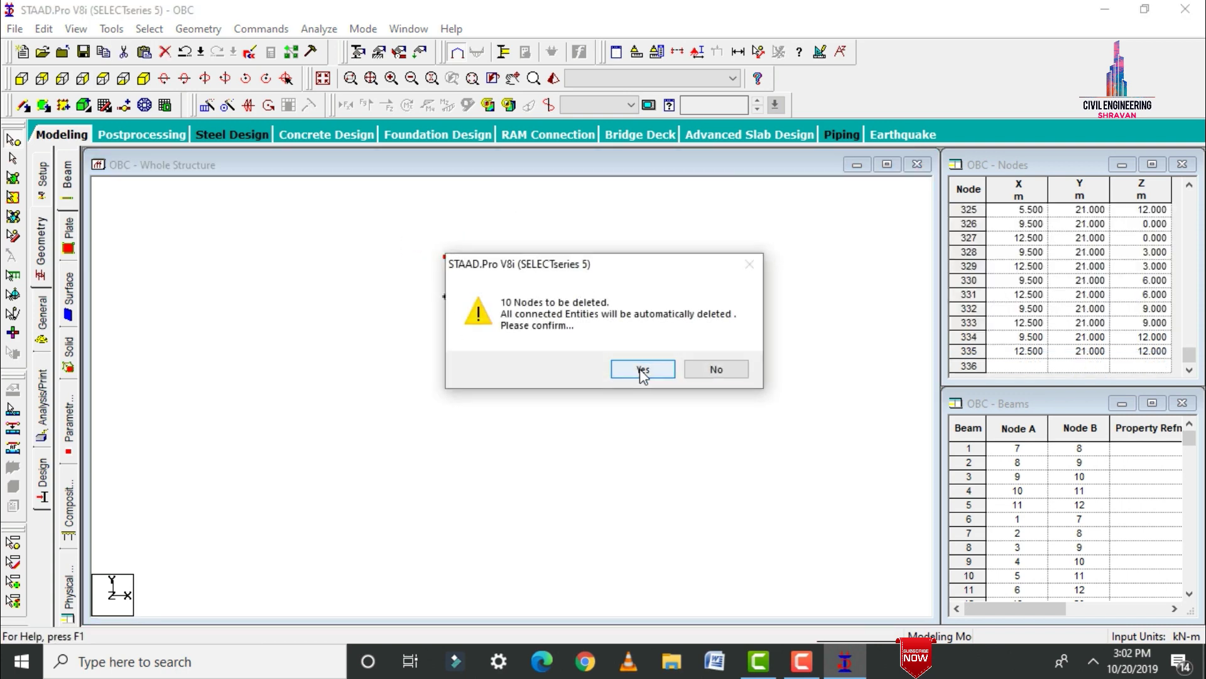
{"action": "left_click", "coordinate": [641, 372]}
{"action": "right_click", "coordinate": [685, 239]}
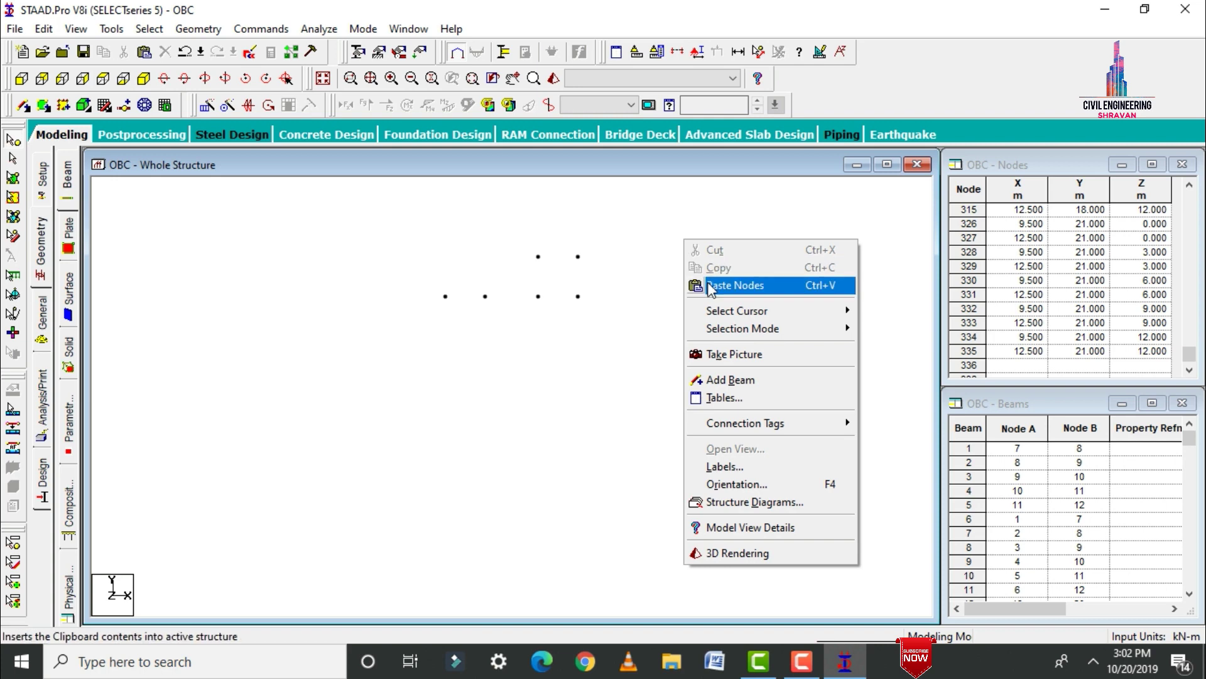
{"action": "left_click", "coordinate": [710, 280]}
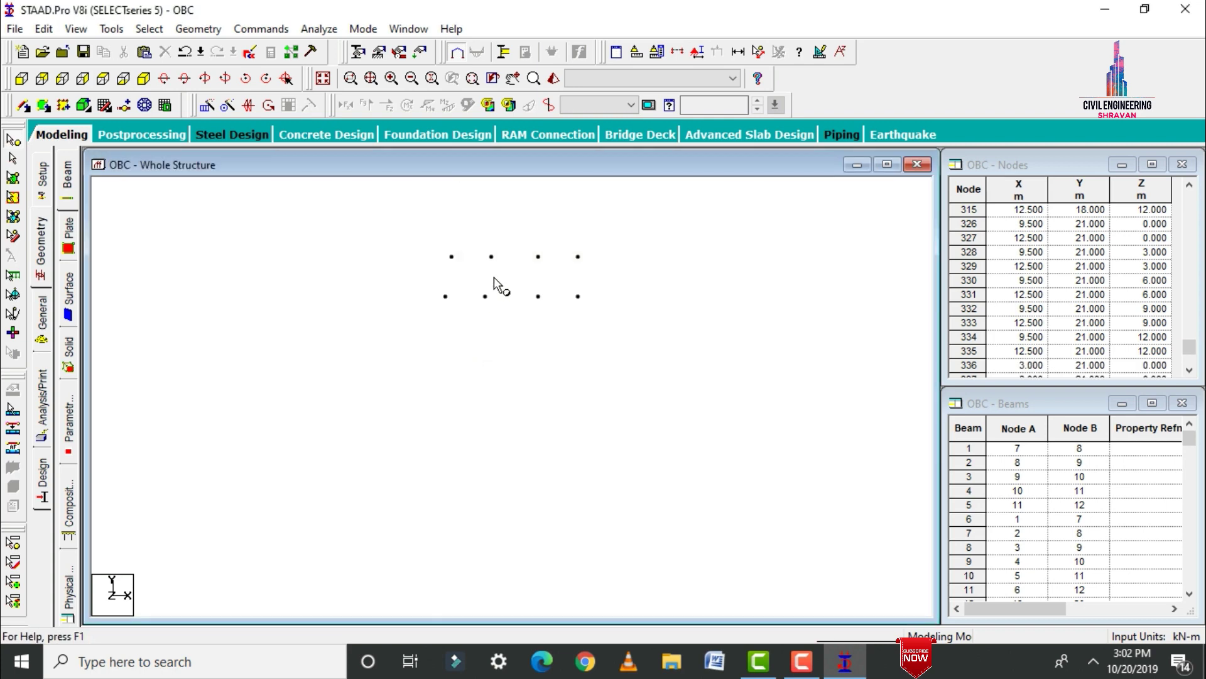
Cut the 21 m level nodes at X = 9.5 and 12.5 m and paste them back shifted -0.5 m in X.
{"action": "left_click_drag", "start_coordinate": [617, 278], "coordinate": [617, 281]}
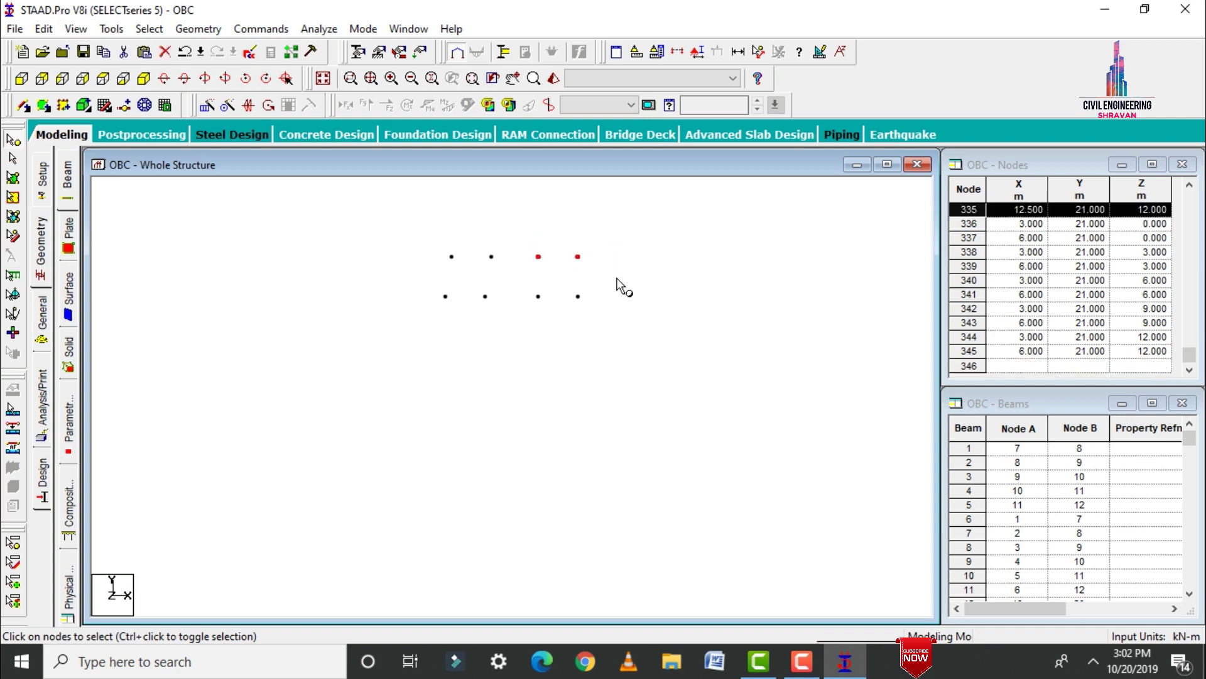
{"action": "right_click", "coordinate": [617, 281]}
{"action": "left_click", "coordinate": [649, 287]}
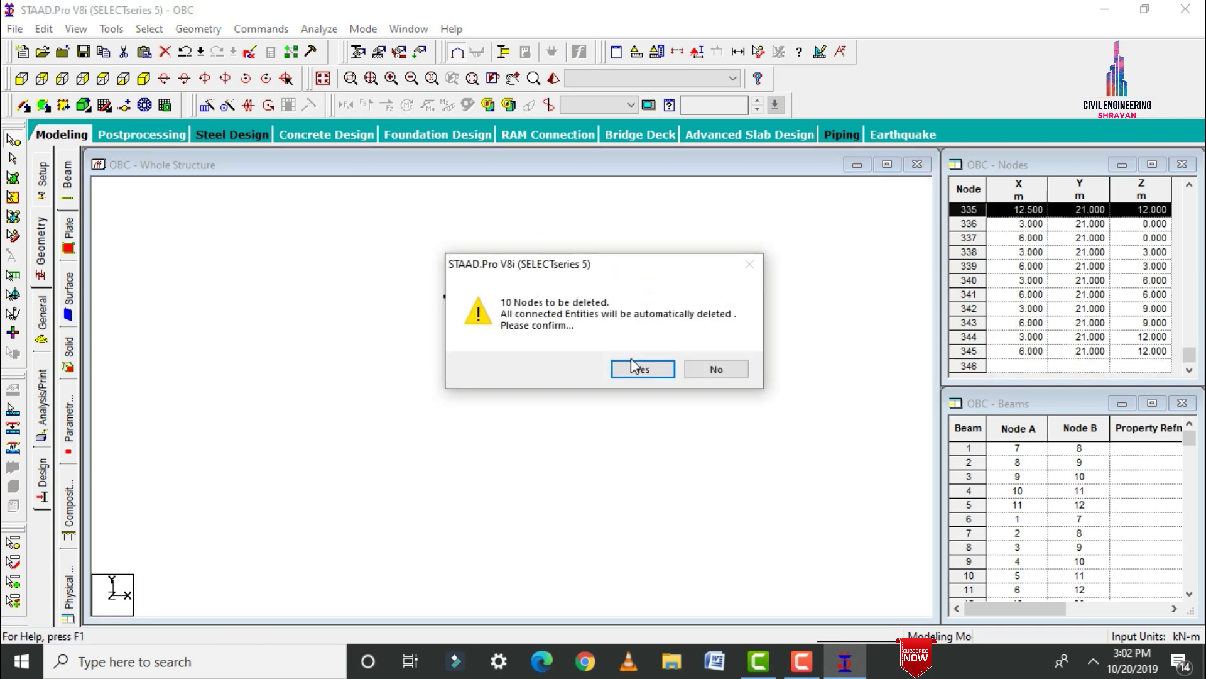
{"action": "left_click", "coordinate": [644, 368]}
{"action": "right_click", "coordinate": [675, 283]}
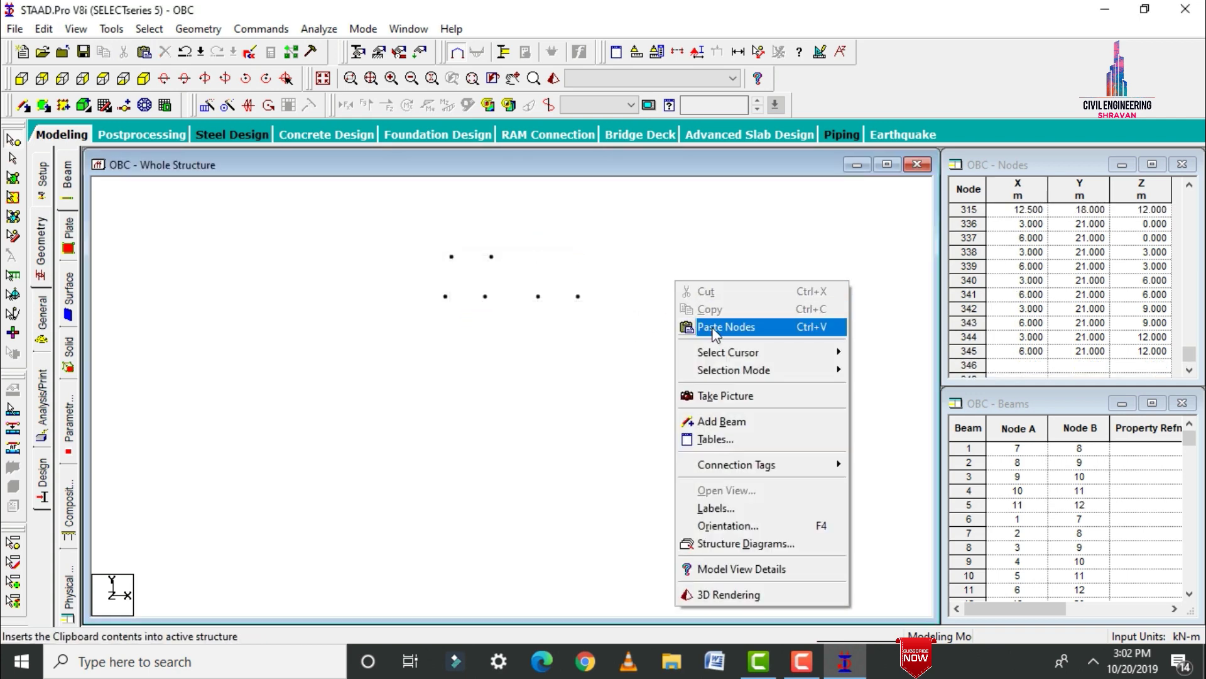
{"action": "left_click", "coordinate": [690, 327]}
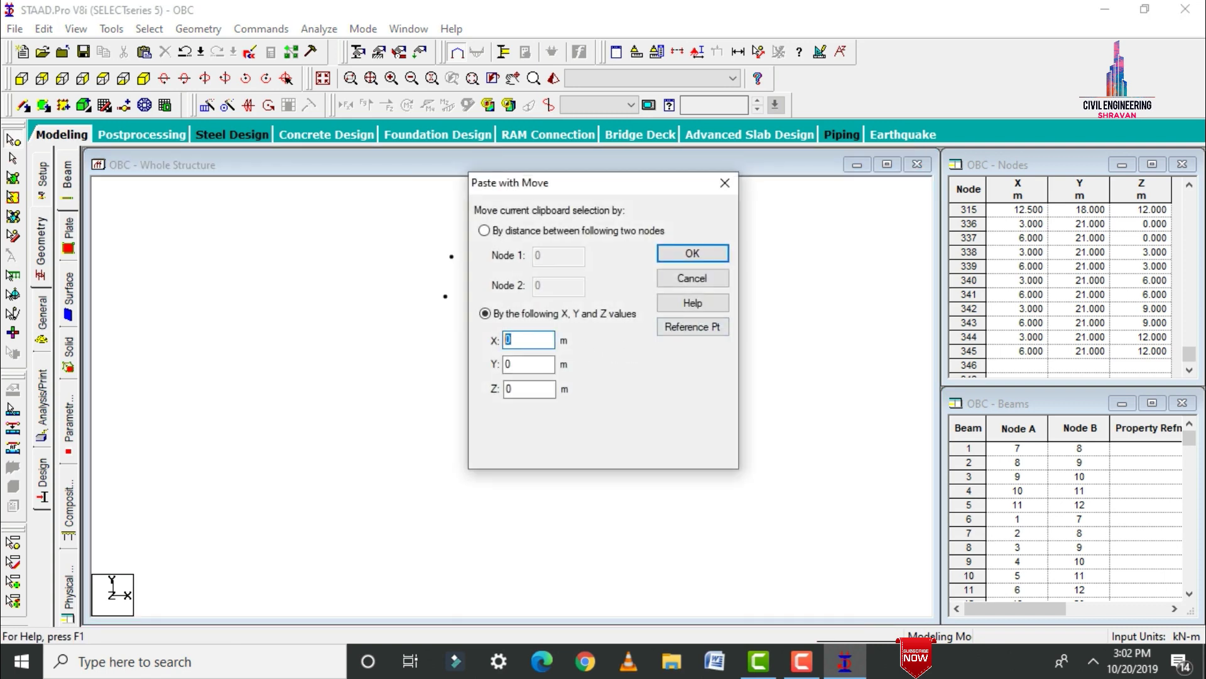
{"action": "key", "text": "Return"}
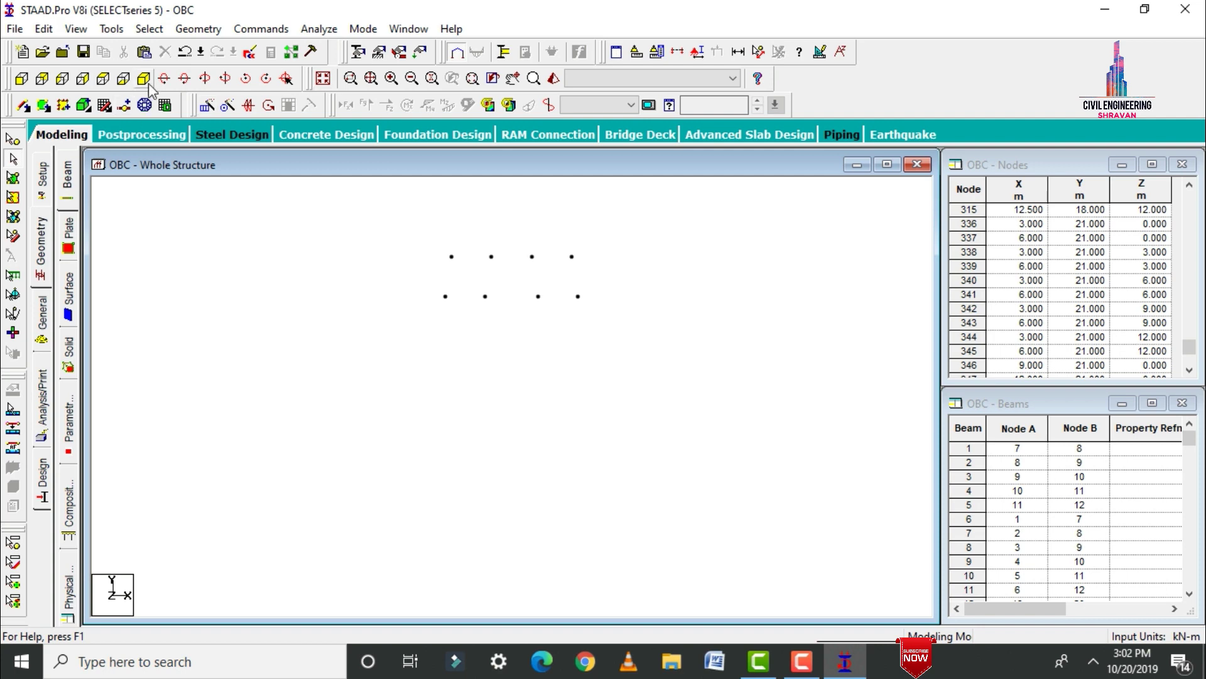
Select all the 18 m level nodes and show the two node levels in isometric view.
{"action": "left_click", "coordinate": [13, 138]}
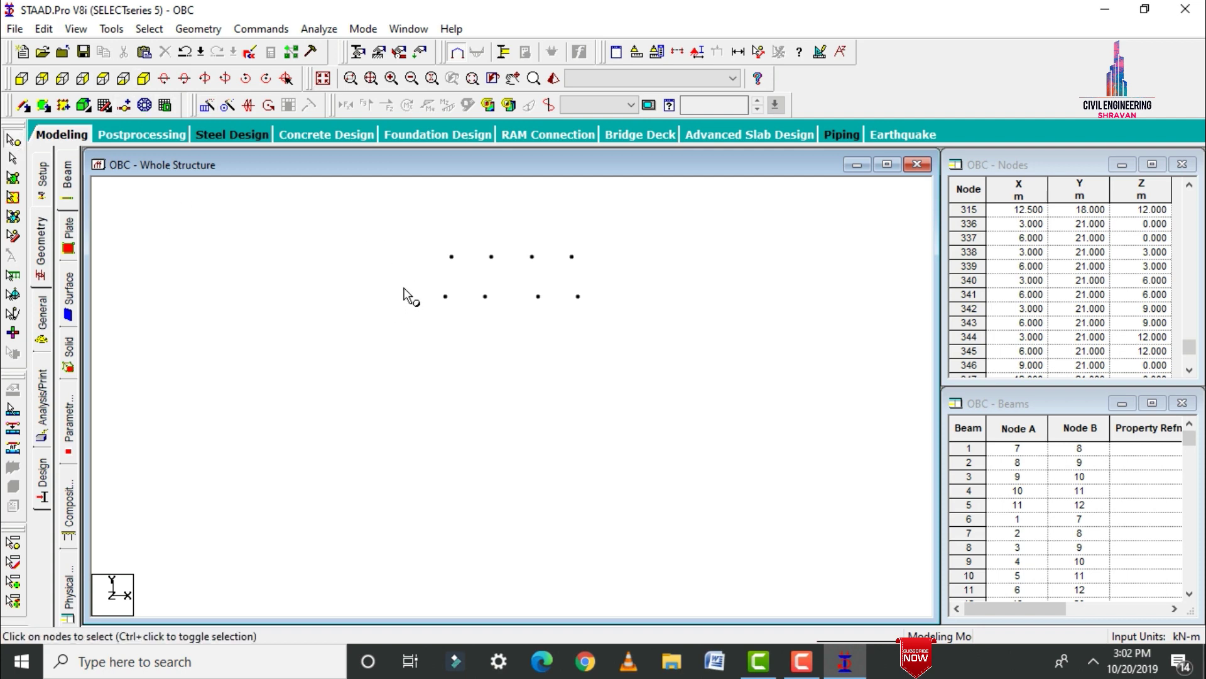
{"action": "left_click_drag", "start_coordinate": [600, 287], "coordinate": [602, 289]}
{"action": "left_click", "coordinate": [142, 78]}
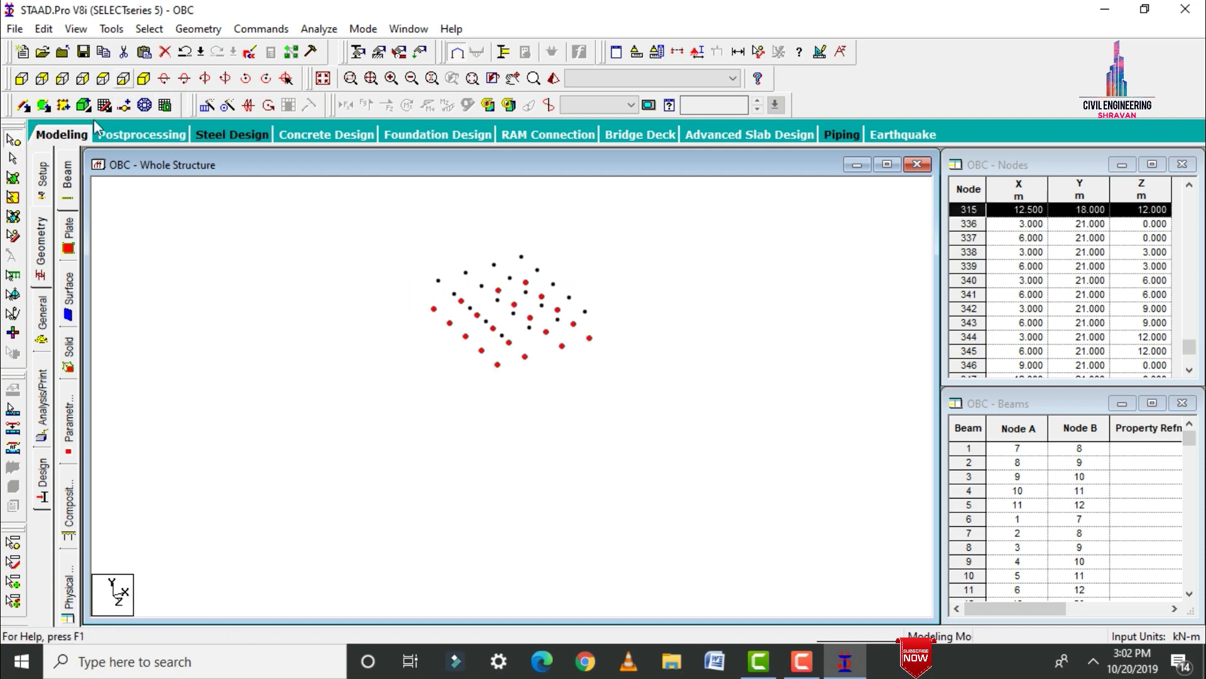
Measure the distance between two neighbouring nodes on the 21 m level and clear the dimension.
{"action": "left_click", "coordinate": [758, 53]}
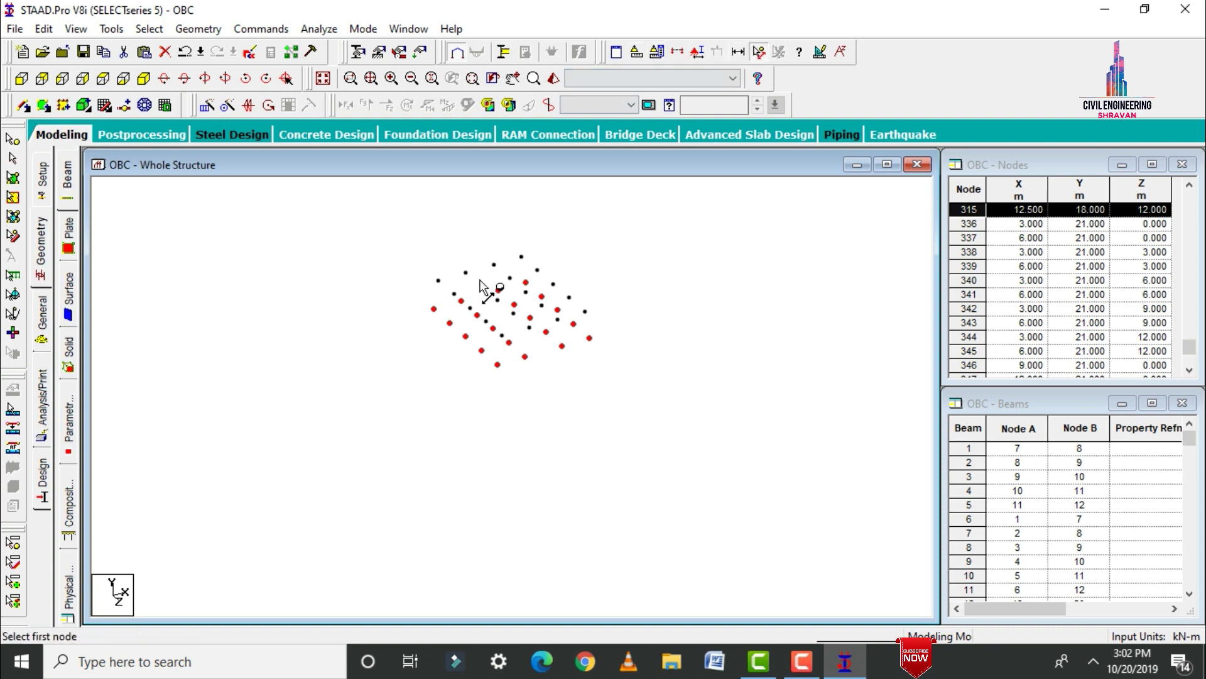
{"action": "left_click", "coordinate": [495, 264]}
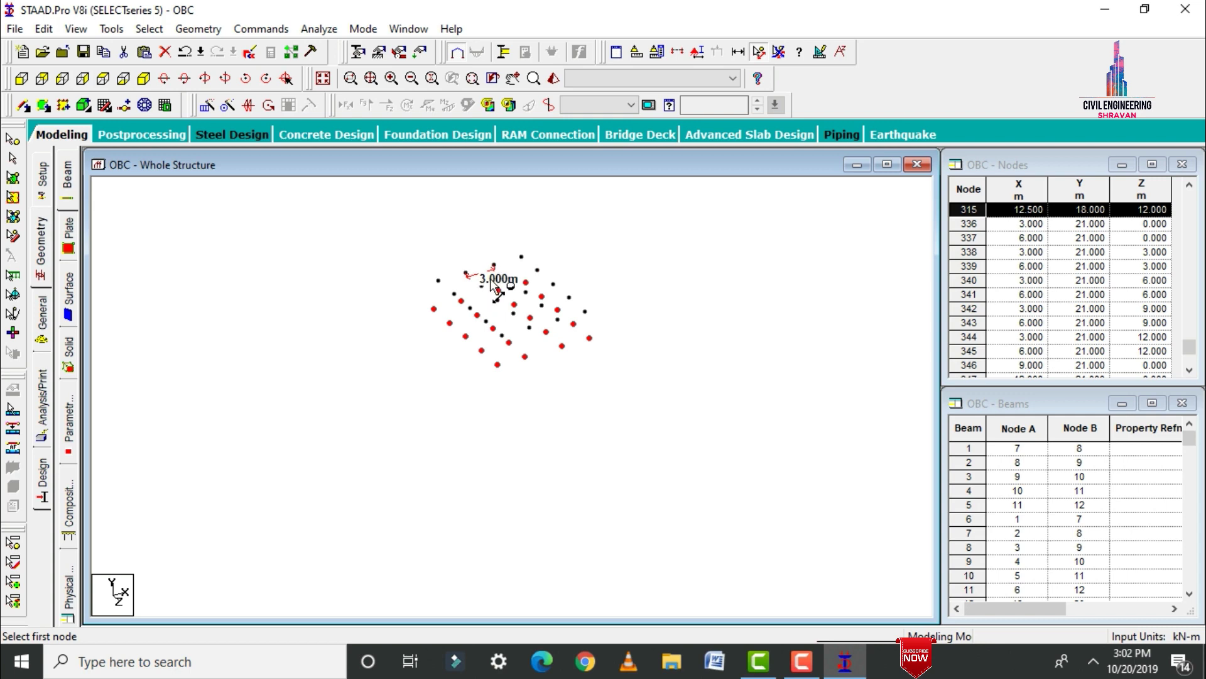
{"action": "left_click", "coordinate": [779, 52]}
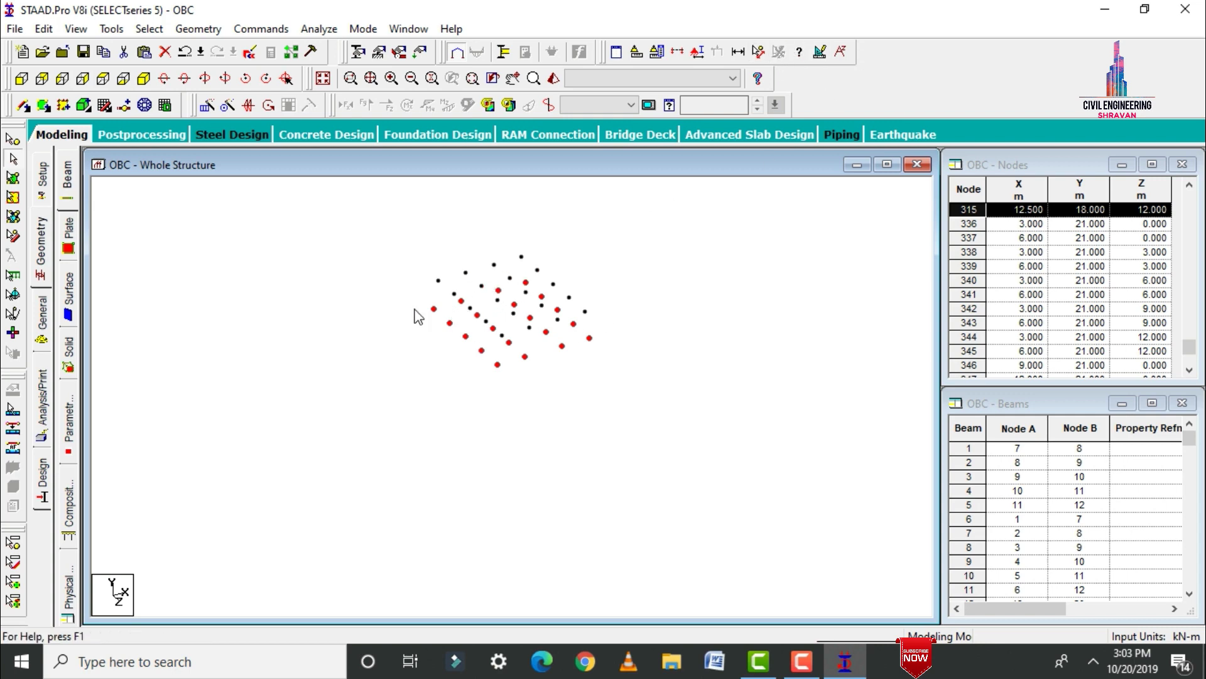
Add inclined columns connecting every 18 m level node to its corresponding 21 m level node, and display the whole structure again.
{"action": "scroll", "coordinate": [606, 237], "scroll_direction": "up", "scroll_amount": 3}
{"action": "middle_click_drag", "start_coordinate": [609, 229], "coordinate": [638, 352]}
{"action": "left_click", "coordinate": [24, 106]}
{"action": "left_click_drag", "start_coordinate": [396, 298], "coordinate": [389, 343]}
{"action": "mouse_move", "coordinate": [421, 319]}
{"action": "left_mouse_down"}
{"action": "mouse_move", "coordinate": [414, 365]}
{"action": "mouse_move", "coordinate": [439, 386]}
{"action": "left_mouse_up"}
{"action": "left_click_drag", "start_coordinate": [472, 363], "coordinate": [464, 408]}
{"action": "left_click_drag", "start_coordinate": [497, 385], "coordinate": [489, 430]}
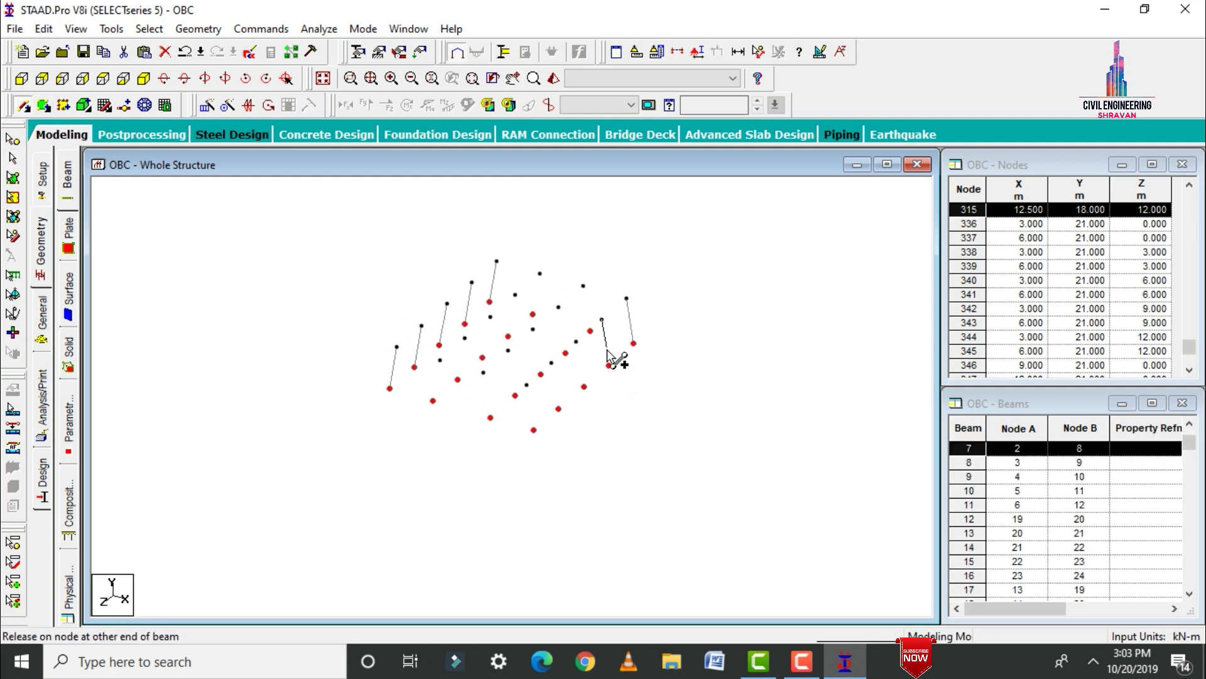
{"action": "left_click_drag", "start_coordinate": [527, 384], "coordinate": [533, 430]}
{"action": "left_click_drag", "start_coordinate": [509, 350], "coordinate": [515, 395]}
{"action": "left_click_drag", "start_coordinate": [533, 328], "coordinate": [540, 375]}
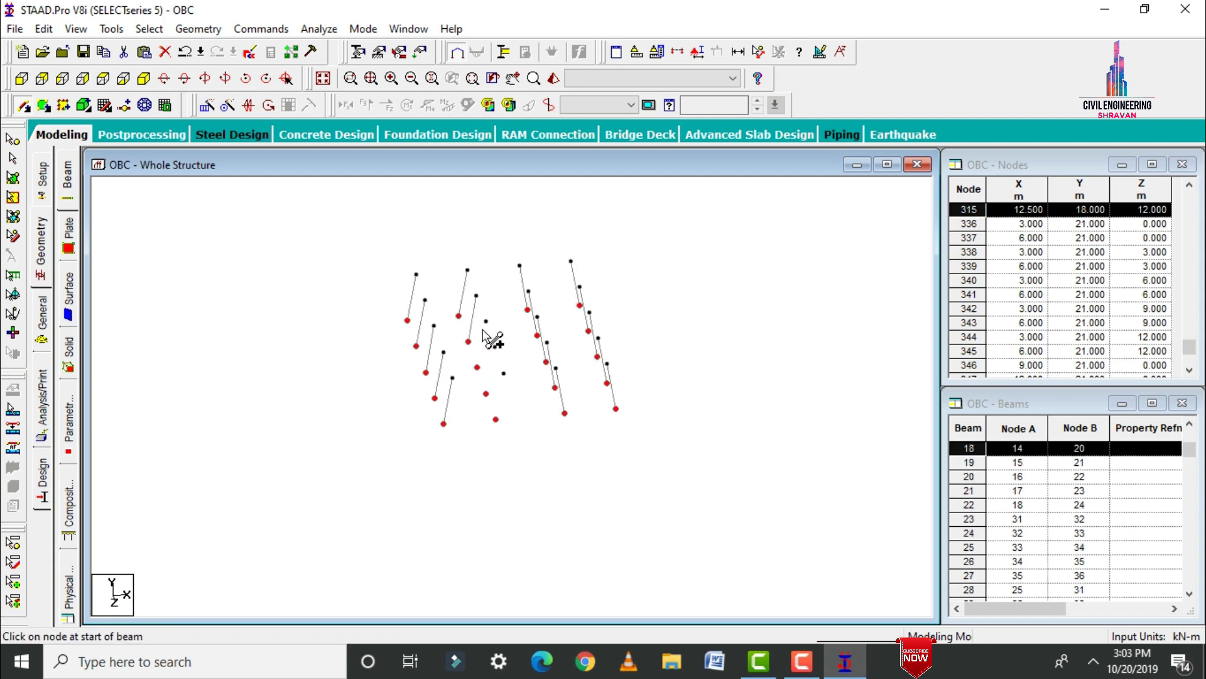
{"action": "left_click_drag", "start_coordinate": [504, 373], "coordinate": [495, 419]}
{"action": "left_click", "coordinate": [706, 338]}
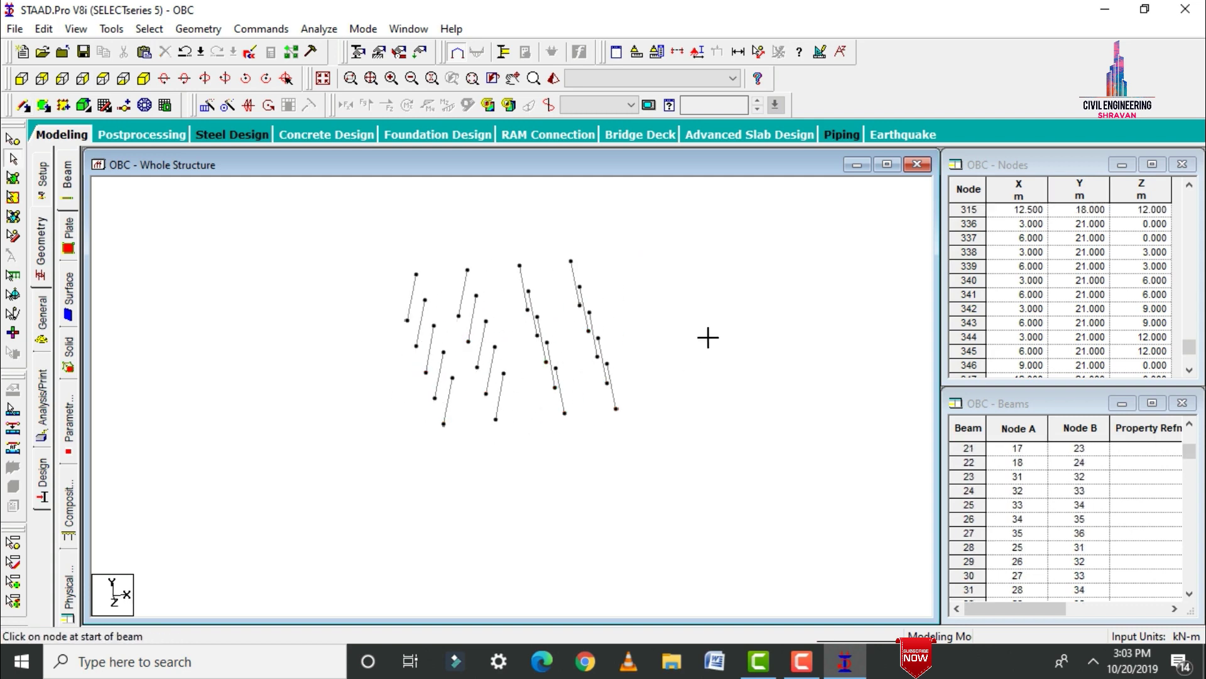
{"action": "left_click", "coordinate": [331, 82]}
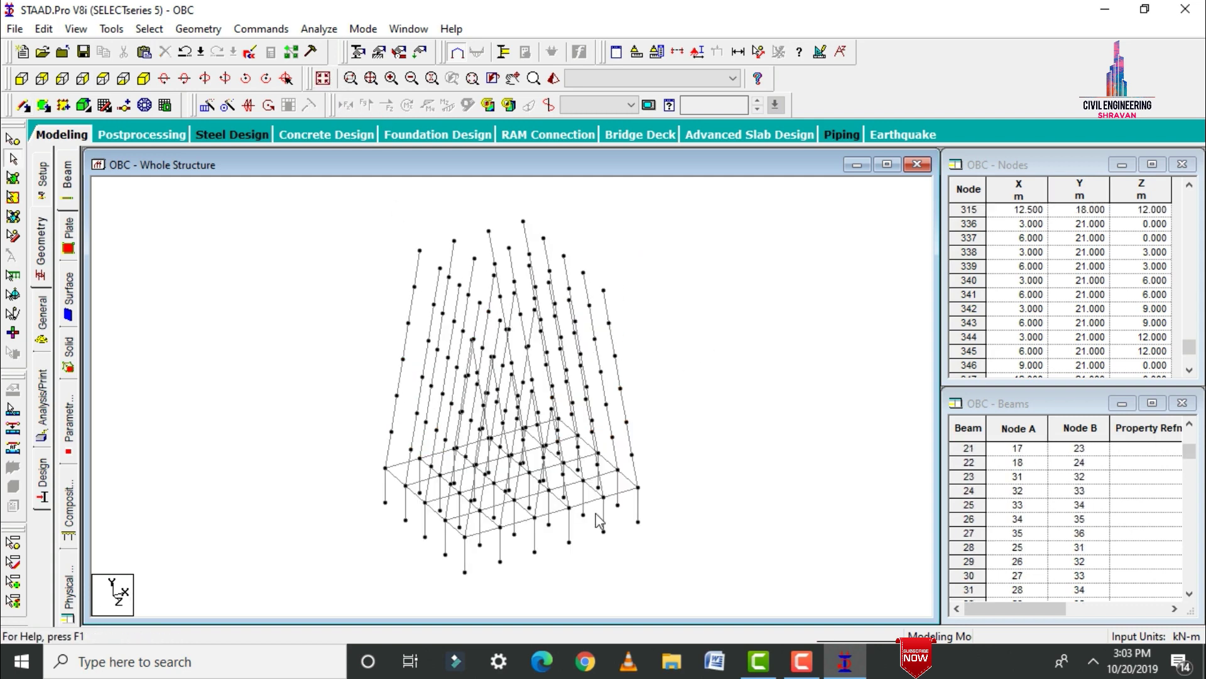
Select all nodes from the 6 m level up to the 21 m level and connect them with beams along the X axis.
{"action": "left_click", "coordinate": [19, 80]}
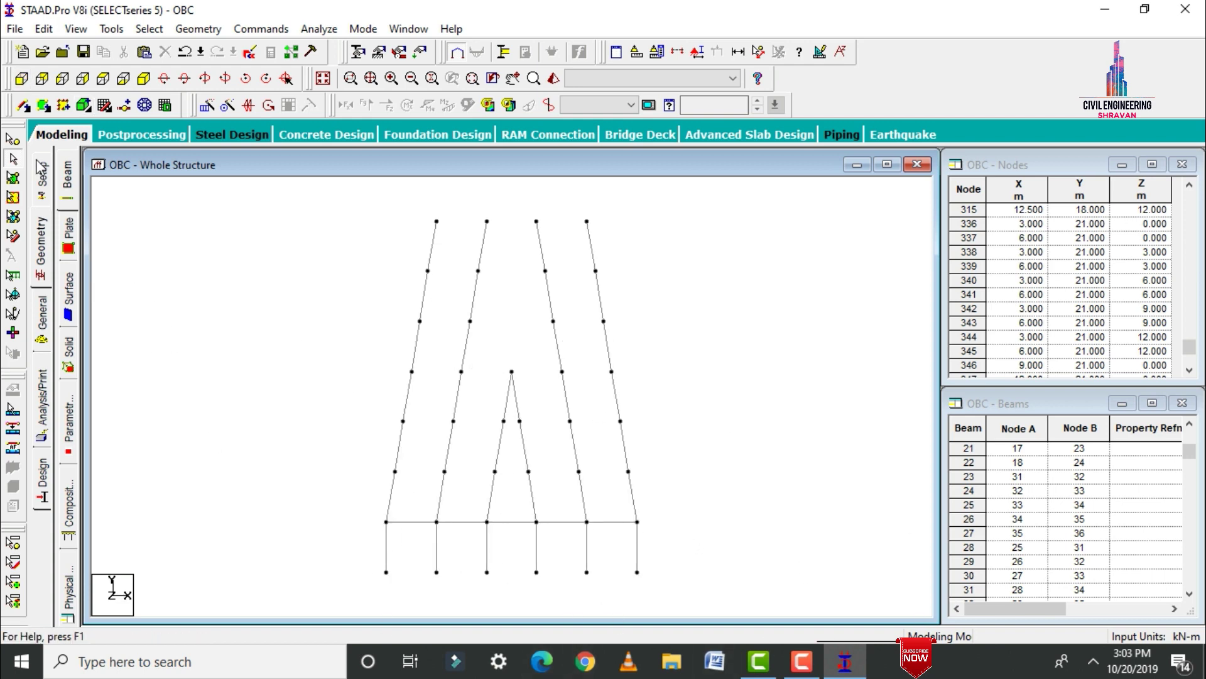
{"action": "left_click", "coordinate": [14, 141]}
{"action": "left_click_drag", "start_coordinate": [335, 200], "coordinate": [742, 507]}
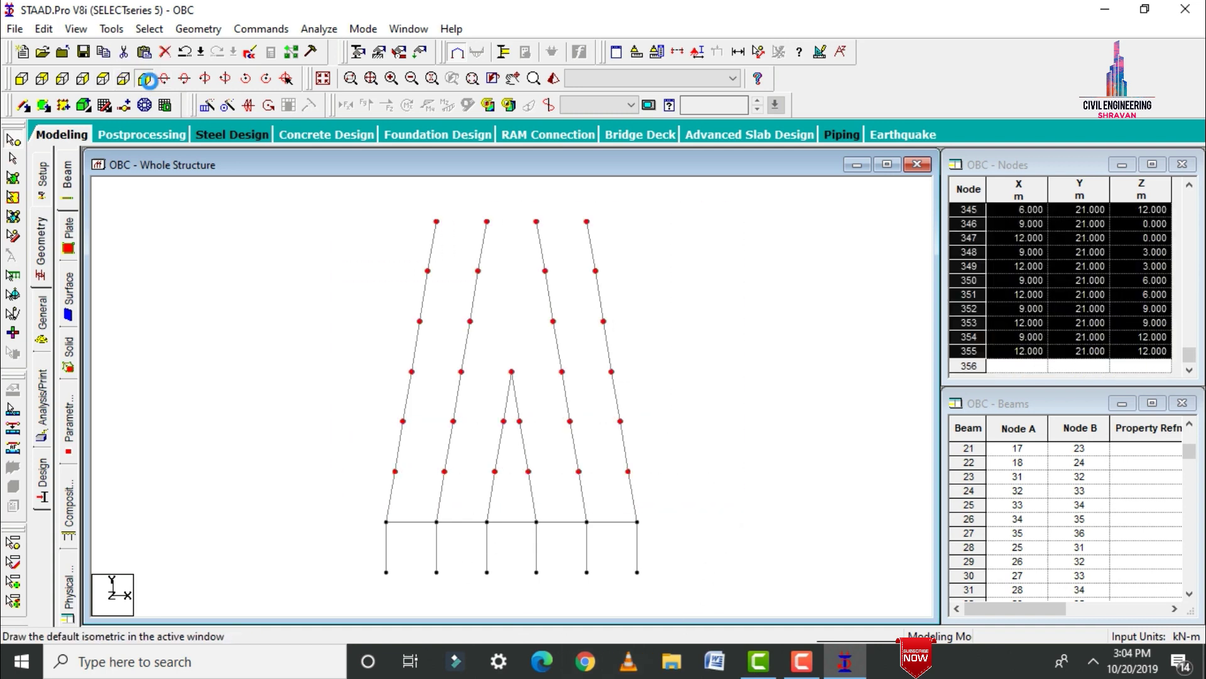
{"action": "left_click", "coordinate": [144, 78]}
{"action": "left_click", "coordinate": [185, 30]}
{"action": "mouse_move", "coordinate": [255, 202]}
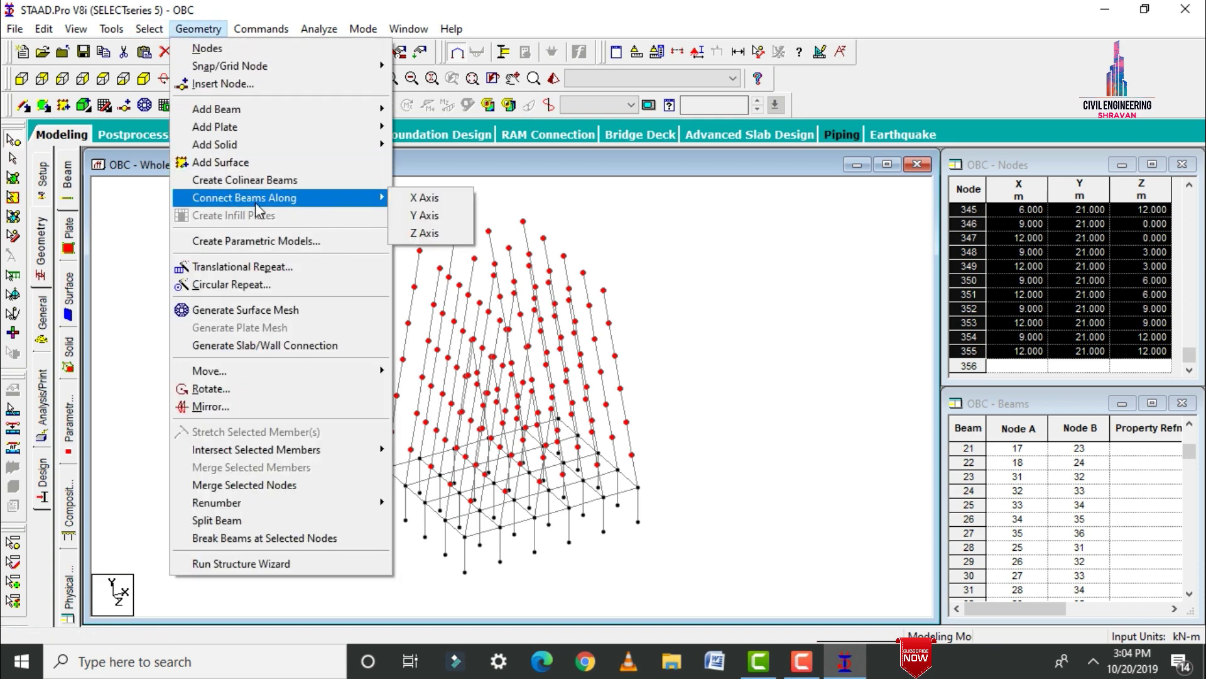
{"action": "left_click", "coordinate": [399, 197]}
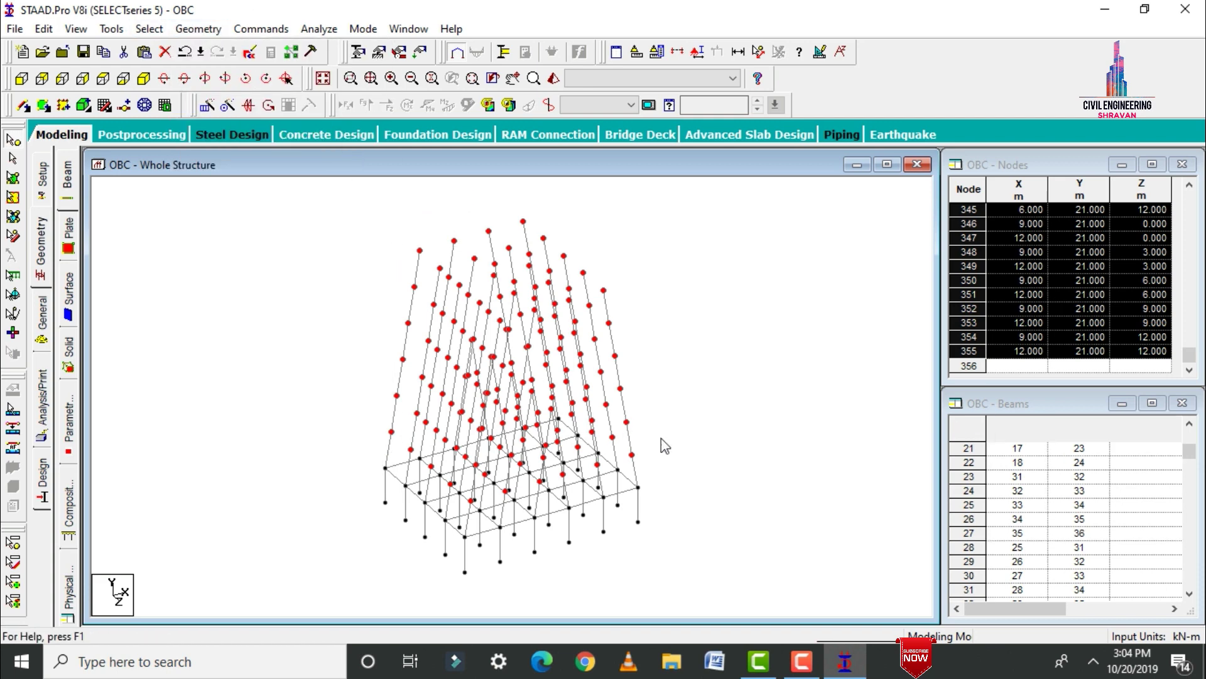
{"action": "left_click", "coordinate": [629, 371]}
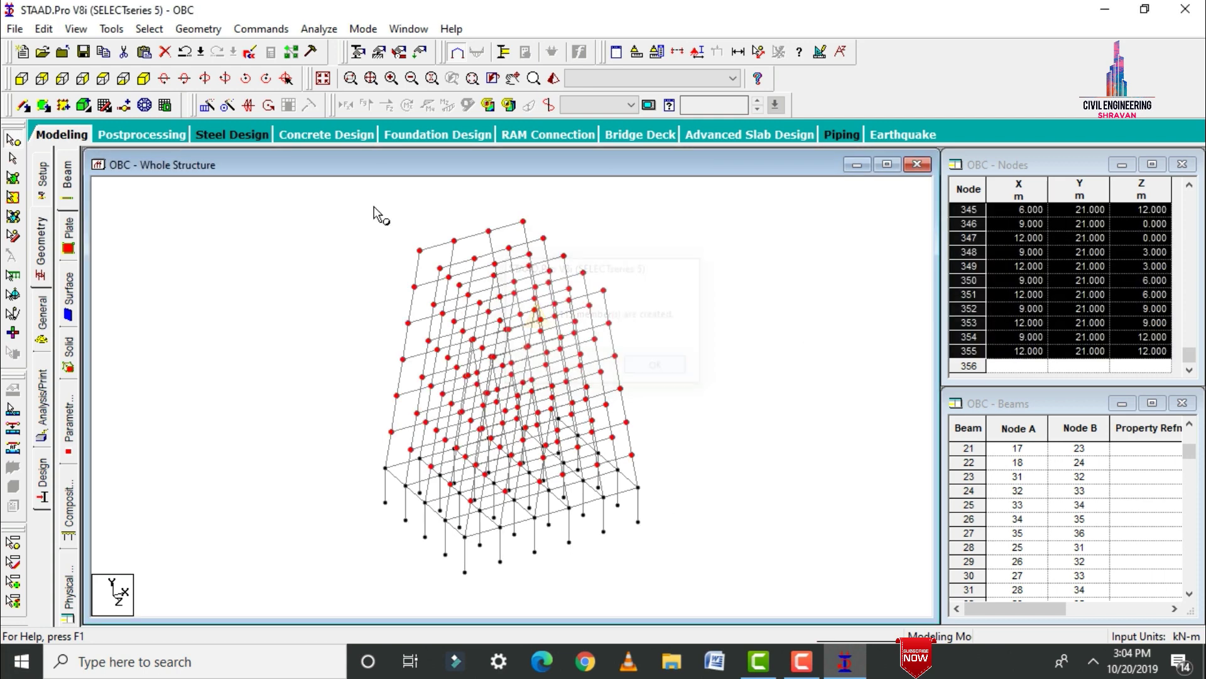
Connect the same selected upper-level nodes with beams along the Z axis.
{"action": "left_click", "coordinate": [178, 36]}
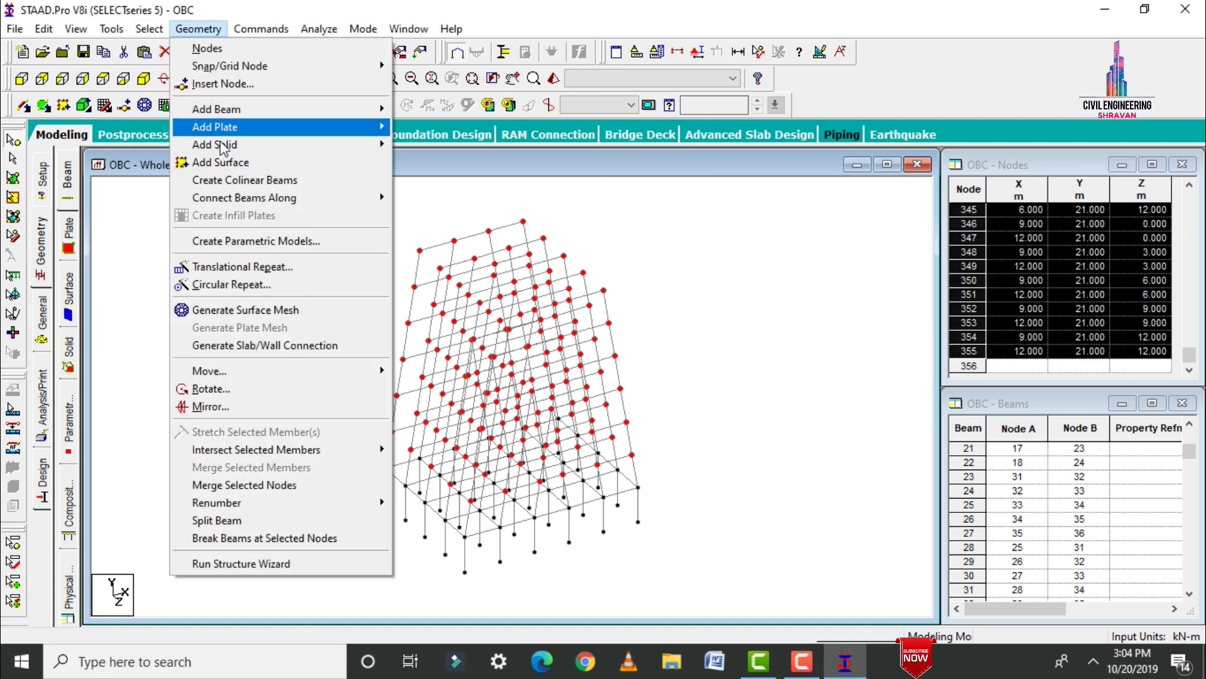
{"action": "mouse_move", "coordinate": [371, 197]}
{"action": "left_click", "coordinate": [427, 234]}
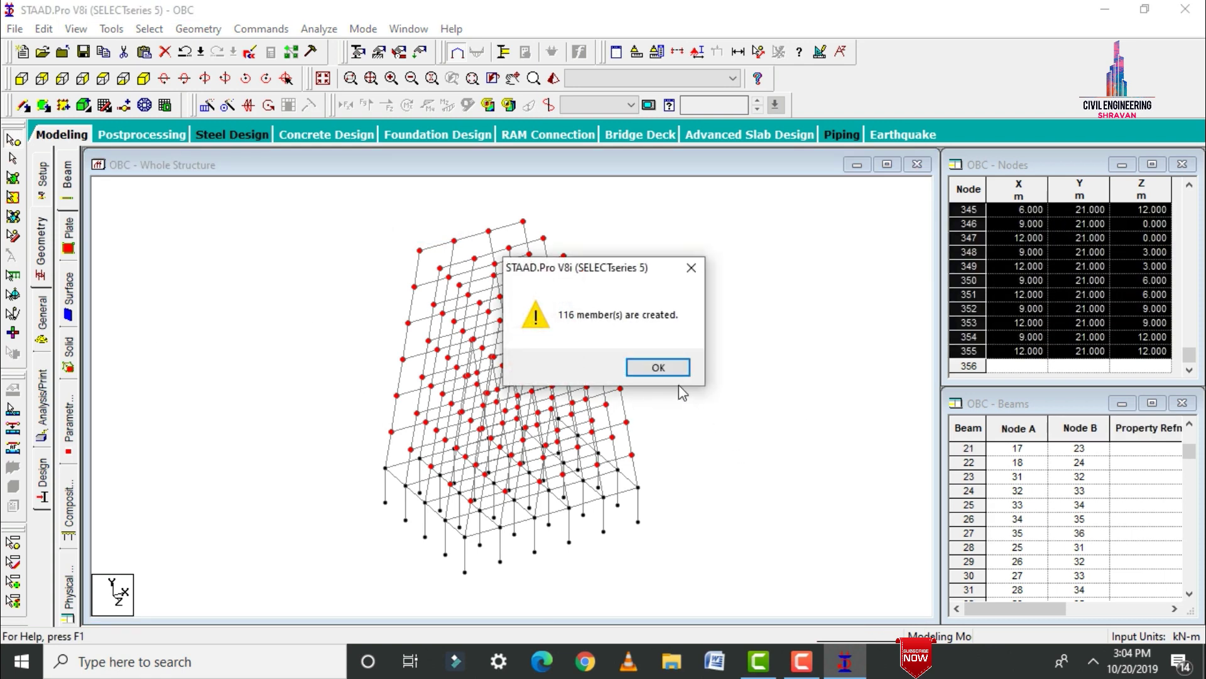
{"action": "left_click", "coordinate": [667, 369]}
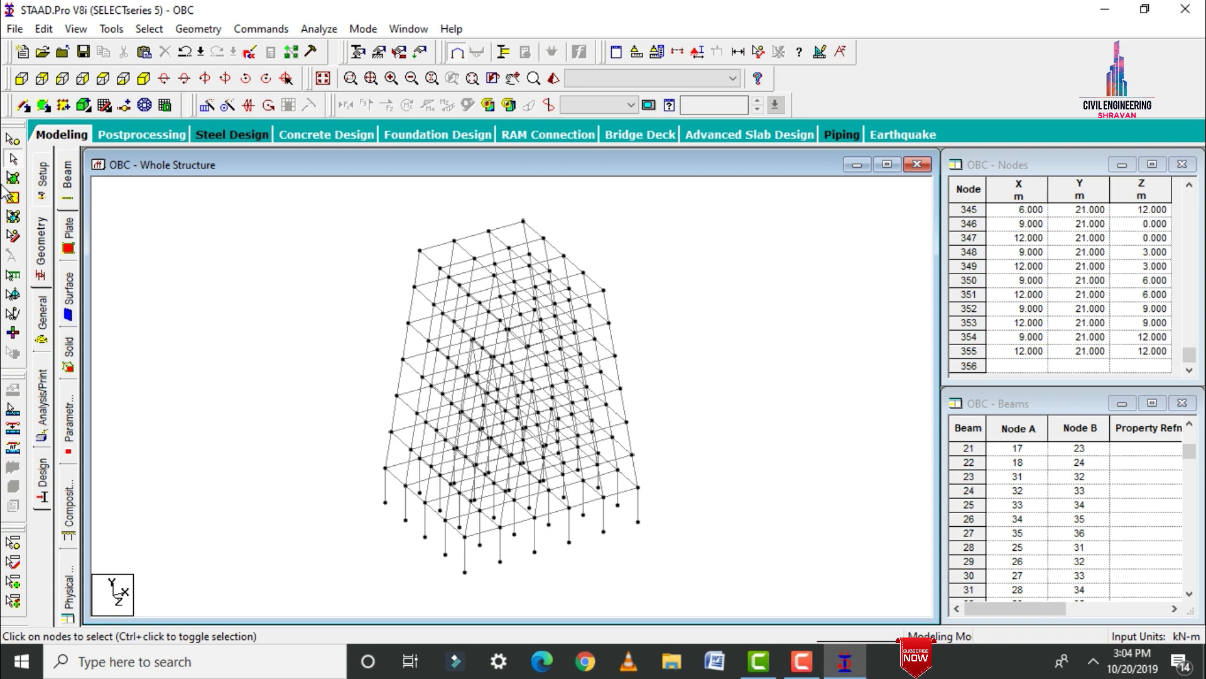
Limit the view to the 3 m level floor grid with a window section and show it in plan.
{"action": "left_click", "coordinate": [21, 79]}
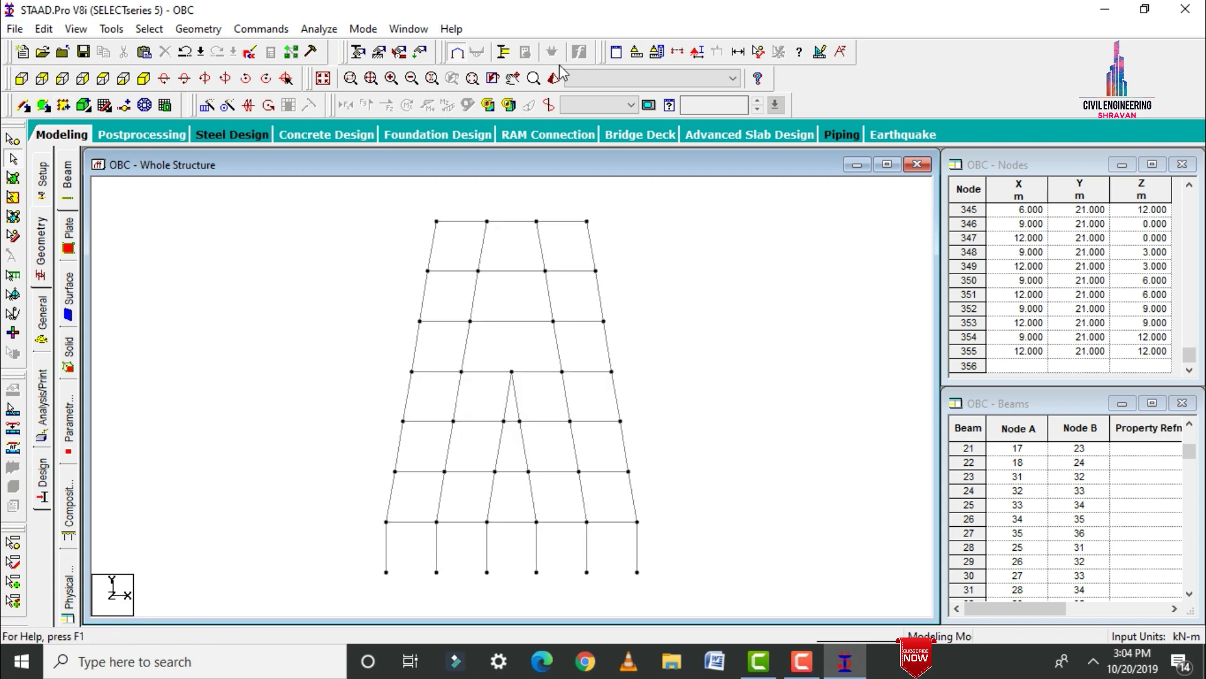
{"action": "left_click", "coordinate": [677, 52]}
{"action": "left_click", "coordinate": [657, 226]}
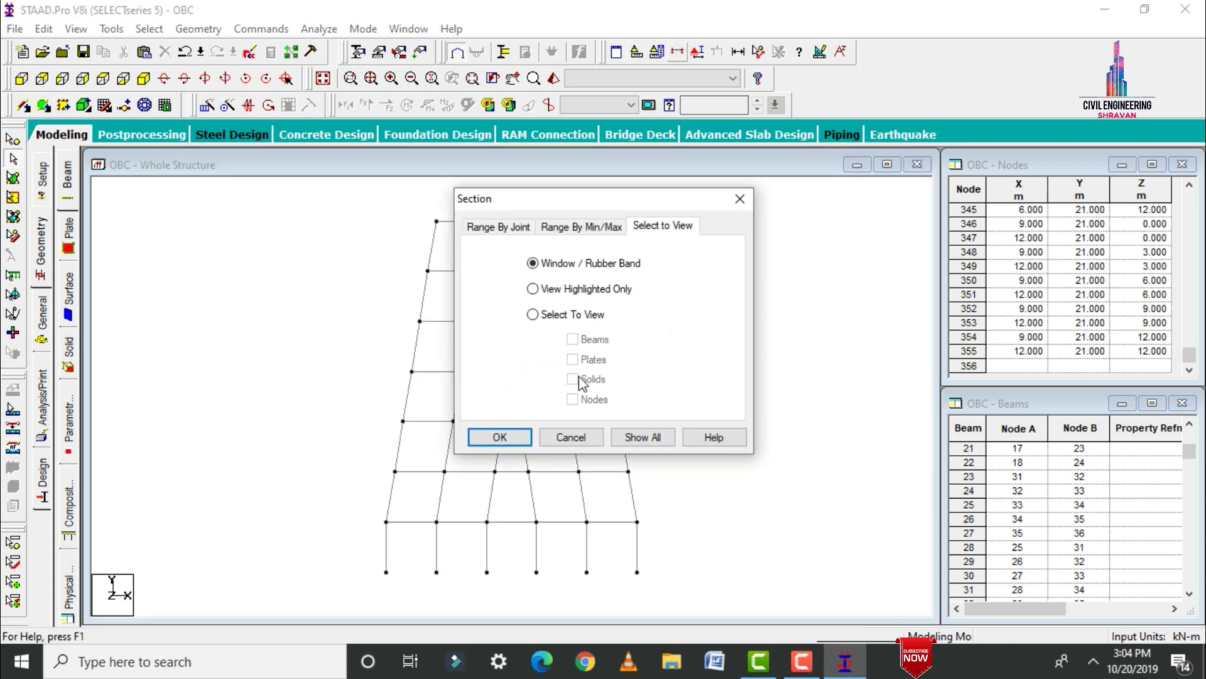
{"action": "left_click", "coordinate": [514, 440]}
{"action": "left_click_drag", "start_coordinate": [567, 527], "coordinate": [668, 534]}
{"action": "left_click", "coordinate": [103, 78]}
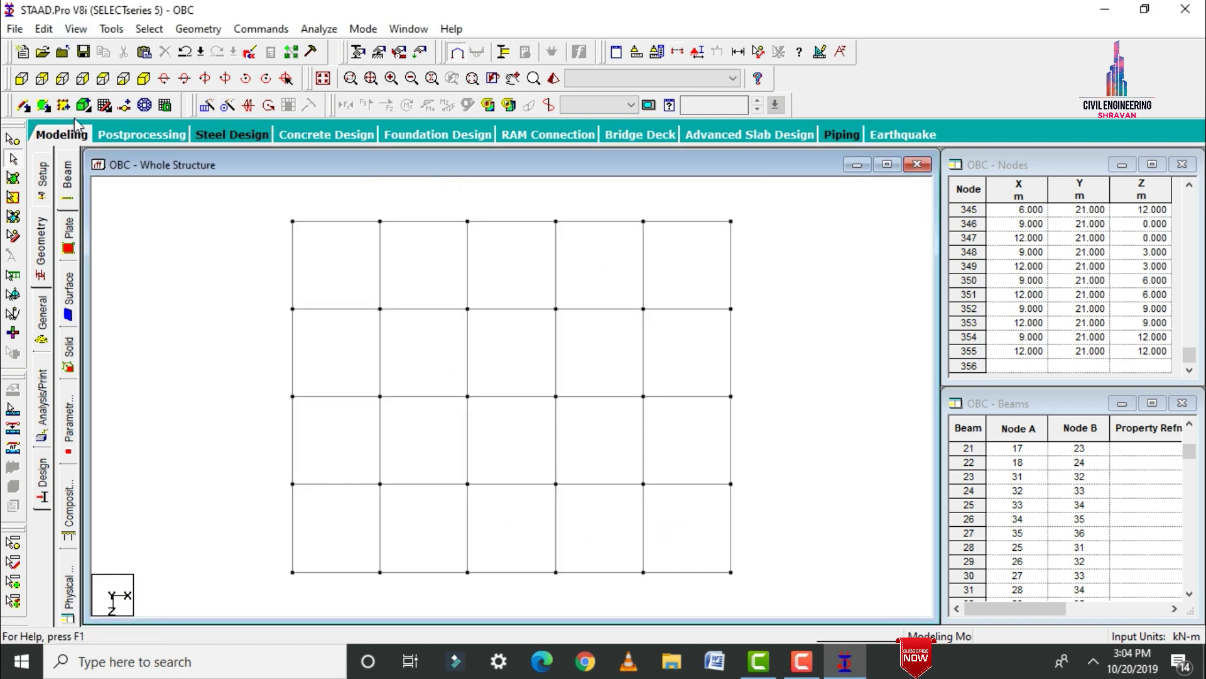
Add a four-noded plate in the first bay at the minimum-X, minimum-Z corner of the 3 m level grid.
{"action": "left_click", "coordinate": [32, 110]}
{"action": "left_click", "coordinate": [292, 221]}
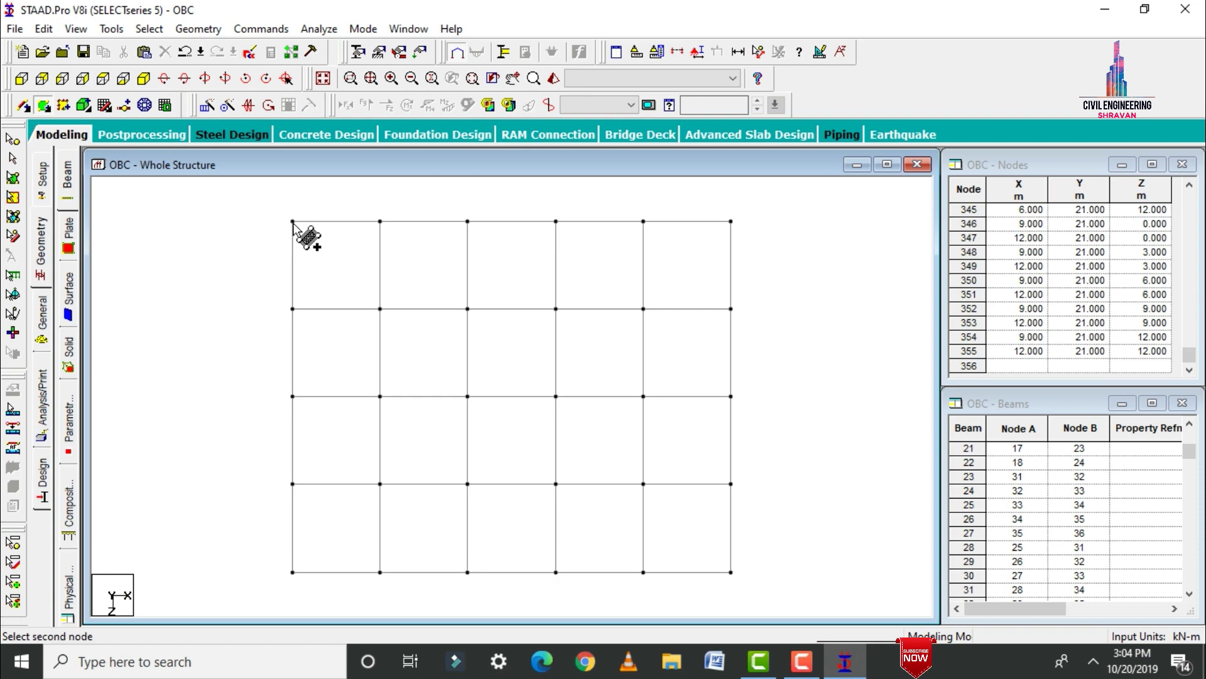
{"action": "left_click", "coordinate": [381, 222]}
{"action": "left_click", "coordinate": [380, 308]}
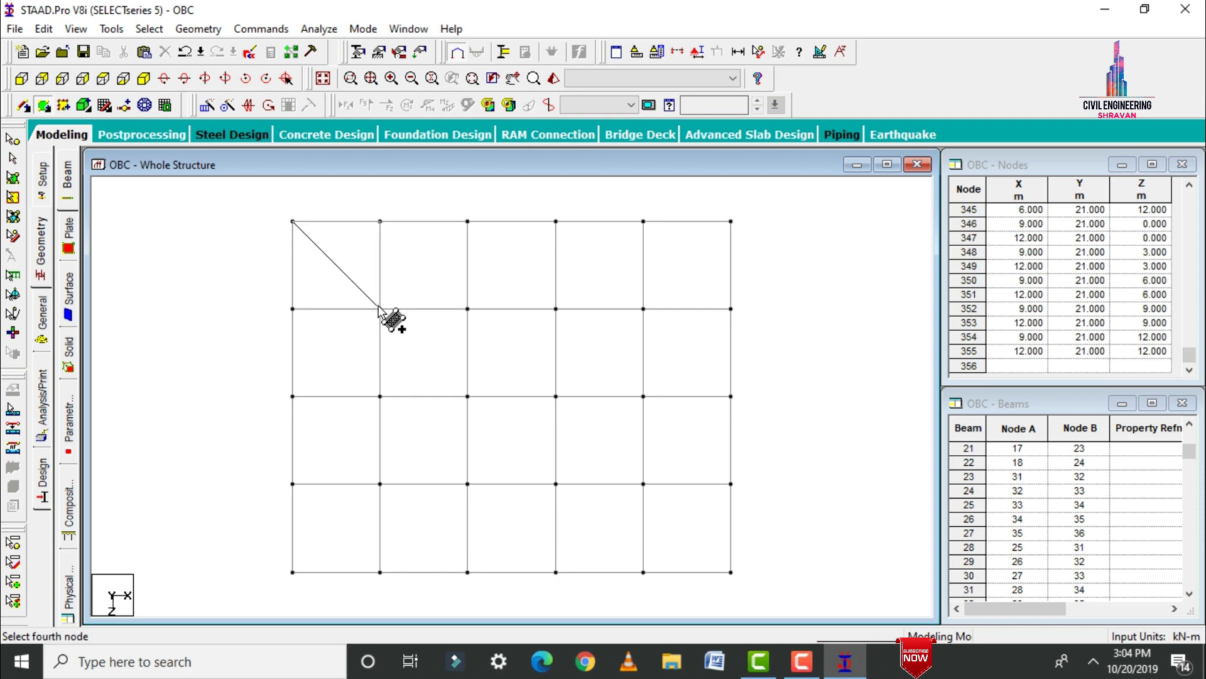
{"action": "left_click", "coordinate": [293, 309]}
Repeat the corner plate along X with Translational Repeat, using 4 steps at 3 m spacing.
{"action": "left_click", "coordinate": [13, 179]}
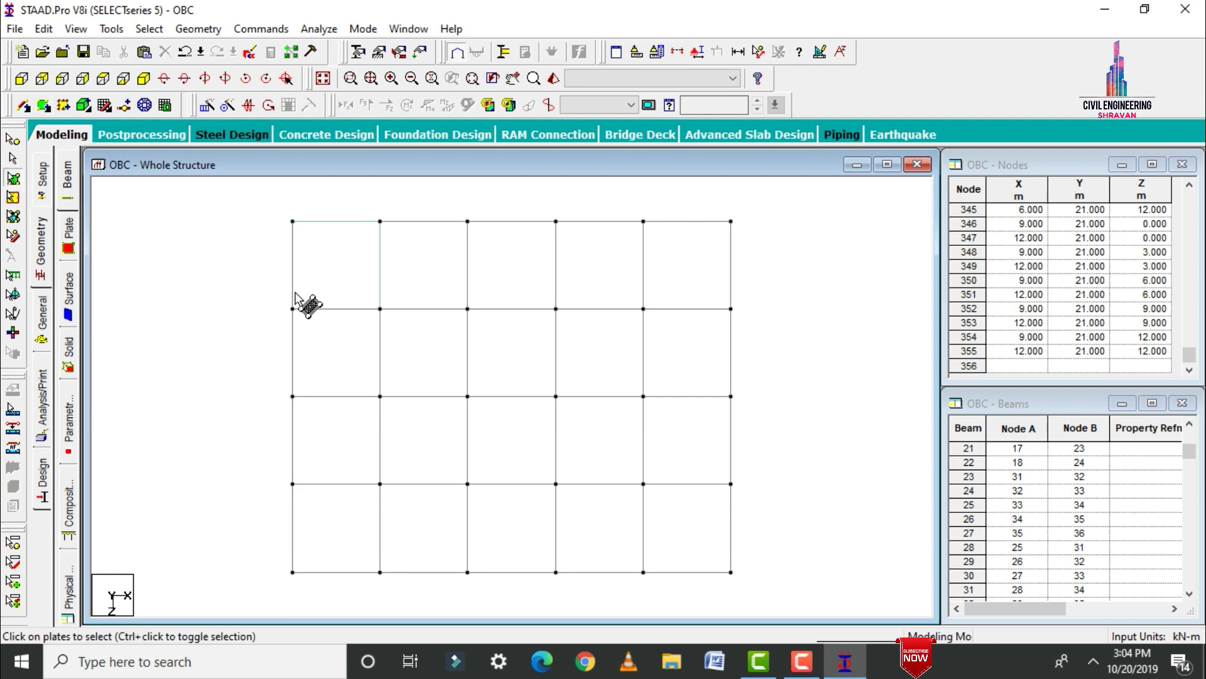
{"action": "left_click", "coordinate": [325, 261]}
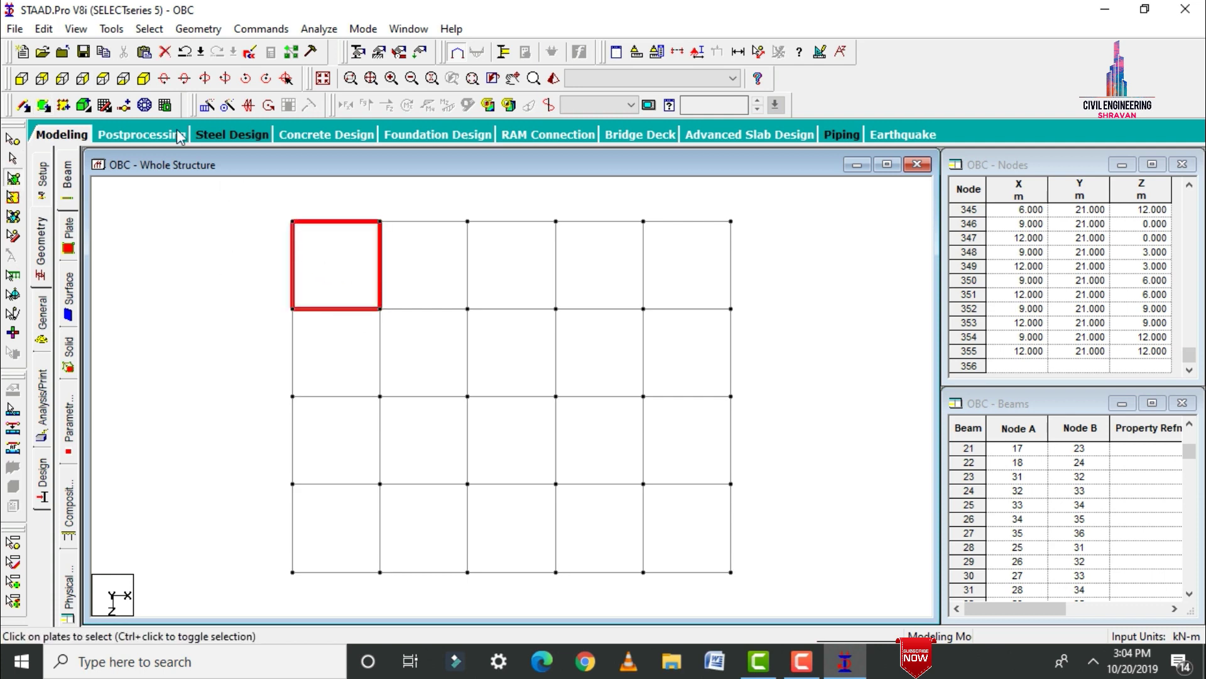
{"action": "left_click", "coordinate": [207, 106]}
{"action": "left_click_drag", "start_coordinate": [533, 219], "coordinate": [920, 86]}
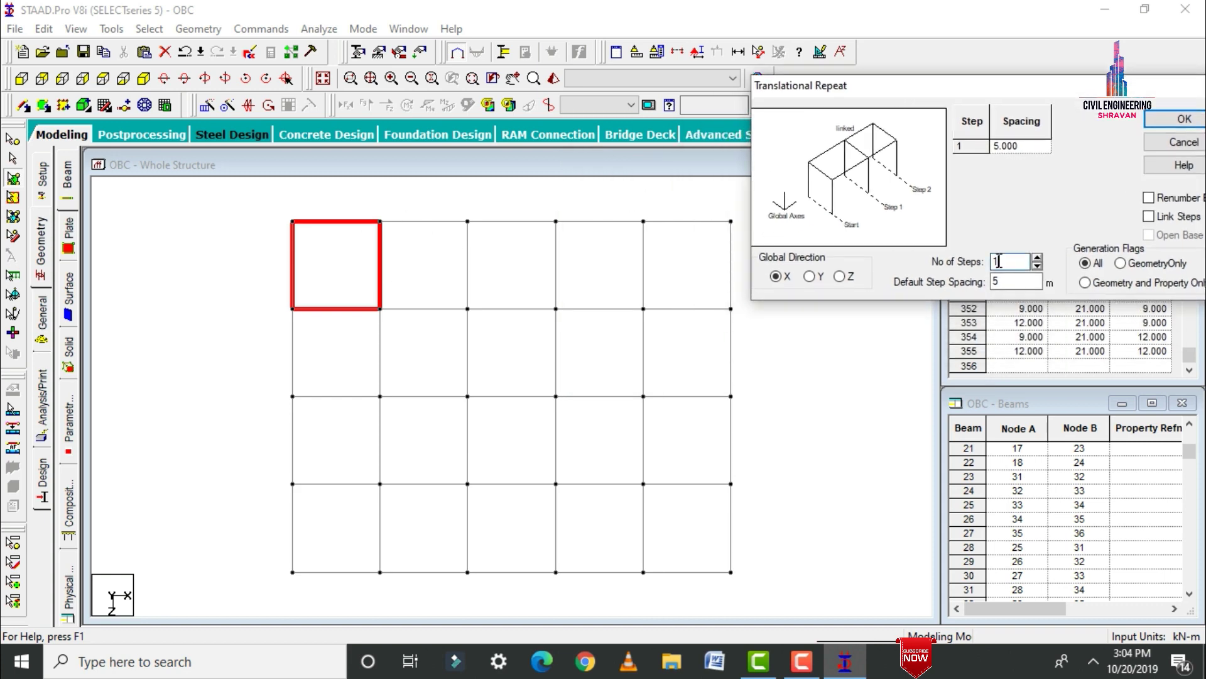
{"action": "type", "text": "4"}
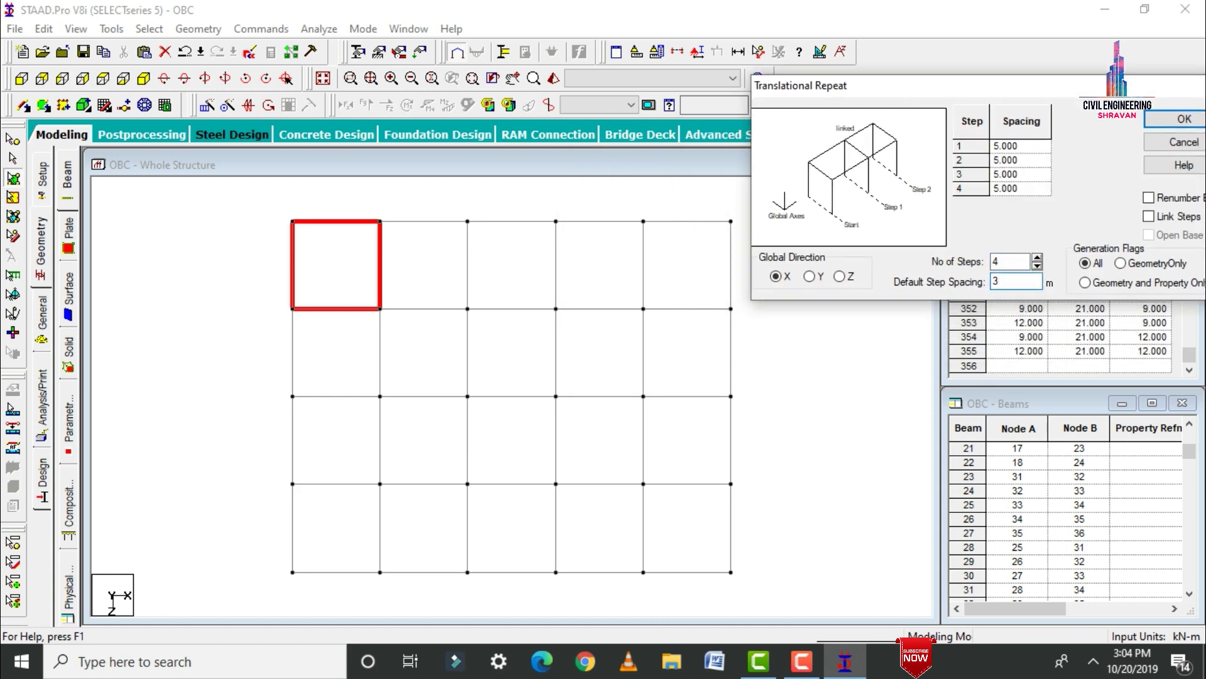
{"action": "left_click", "coordinate": [1180, 118]}
Repeat the whole row of five plates along Z with Translational Repeat, using 3 steps at 3 m spacing.
{"action": "left_click_drag", "start_coordinate": [799, 337], "coordinate": [274, 210]}
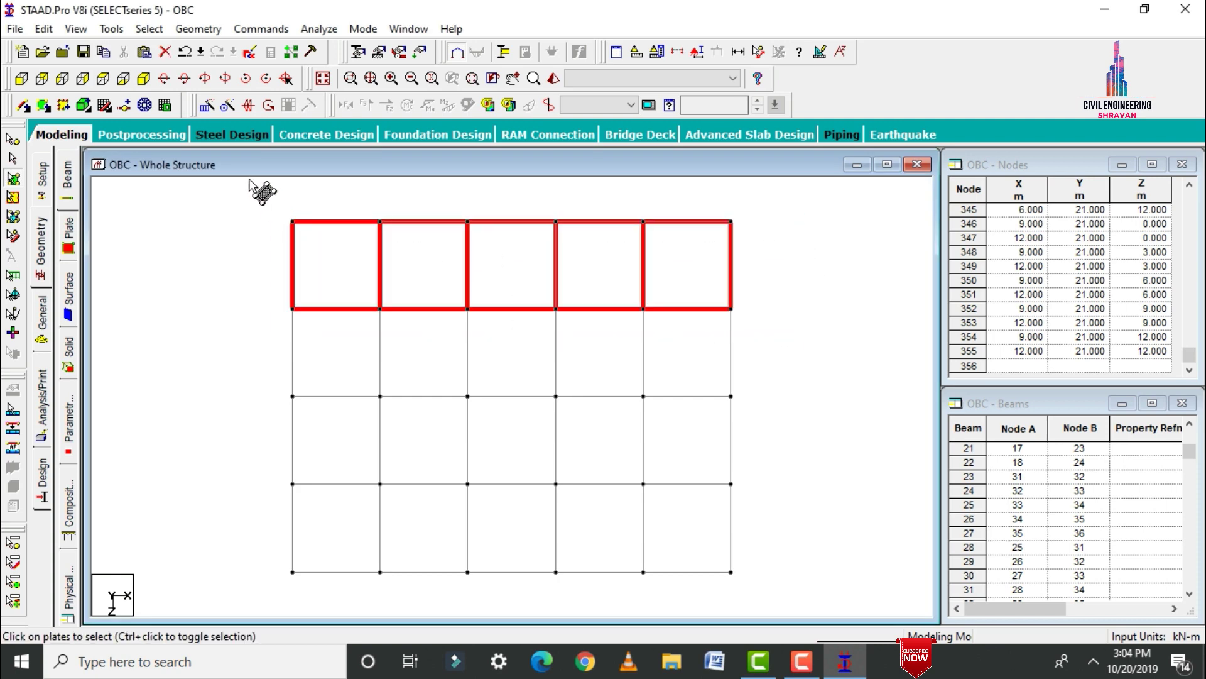
{"action": "left_click", "coordinate": [207, 106]}
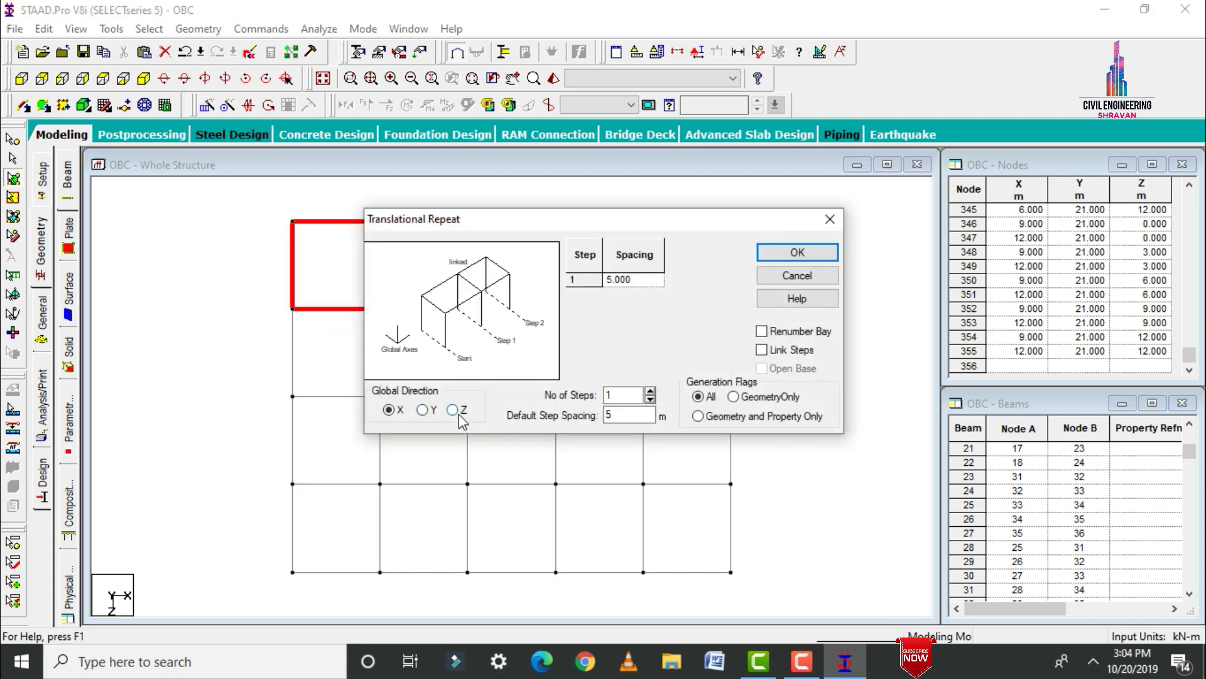
{"action": "type", "text": "3"}
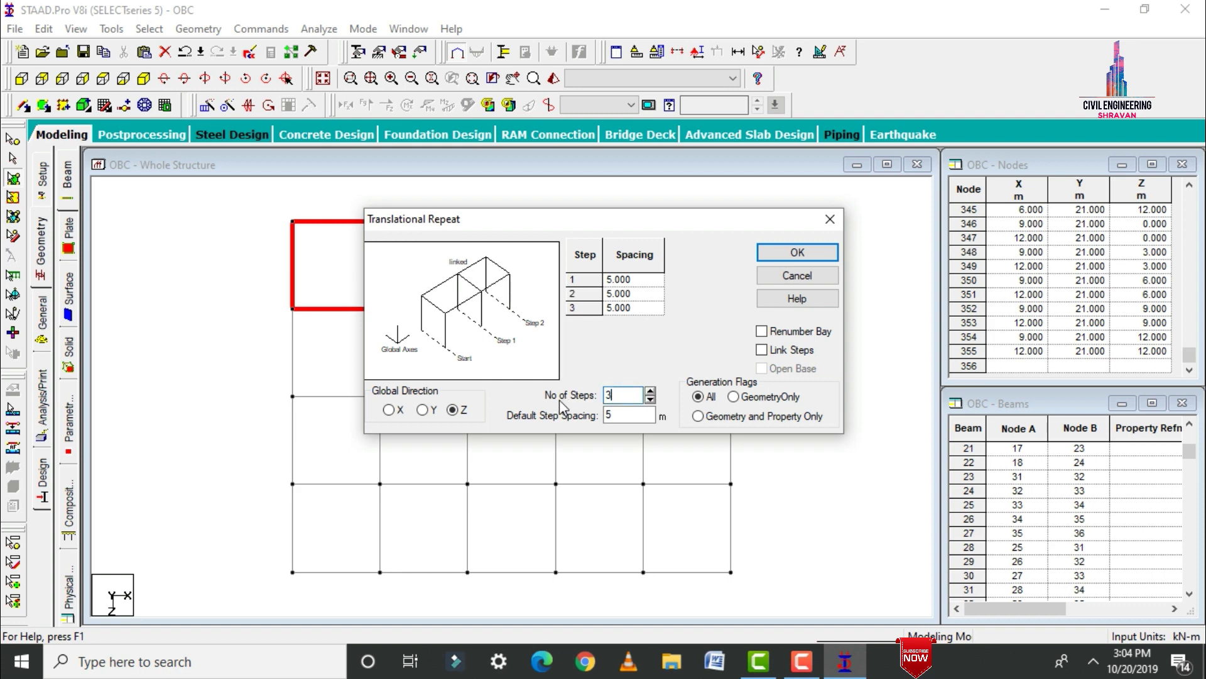
{"action": "type", "text": "3"}
{"action": "left_click", "coordinate": [797, 252]}
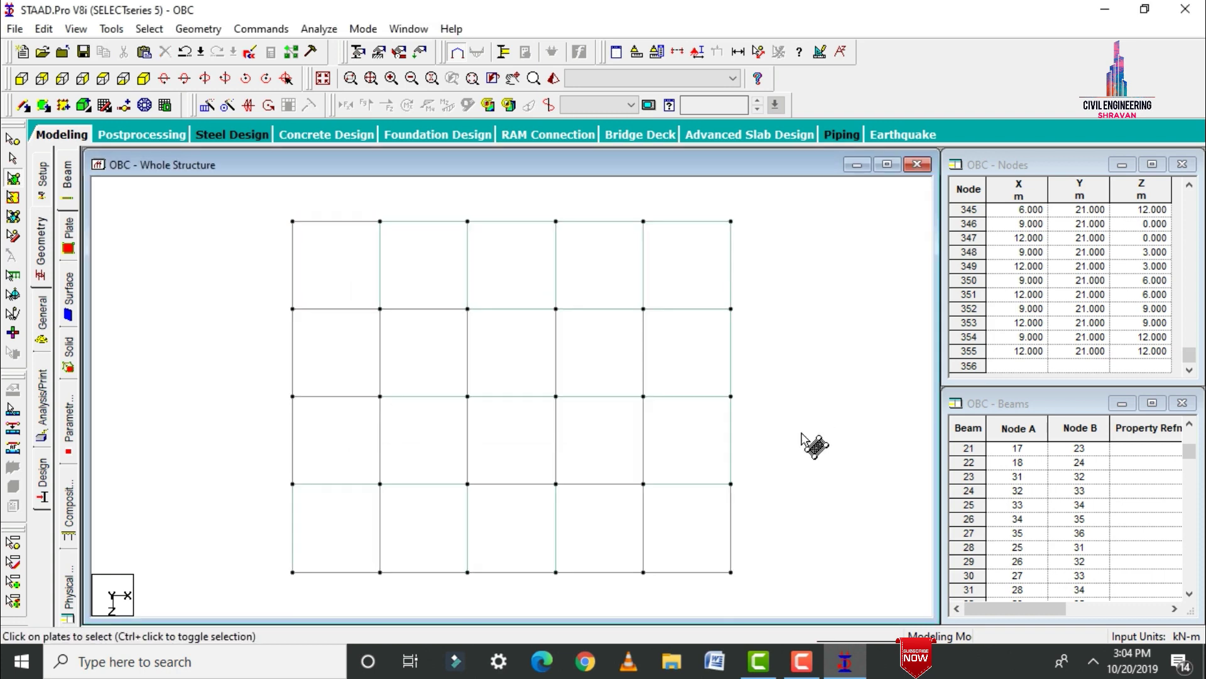
Limit the view to the 6 m level floor grid with a window section and show it in plan.
{"action": "left_click", "coordinate": [322, 78]}
{"action": "left_click", "coordinate": [21, 78]}
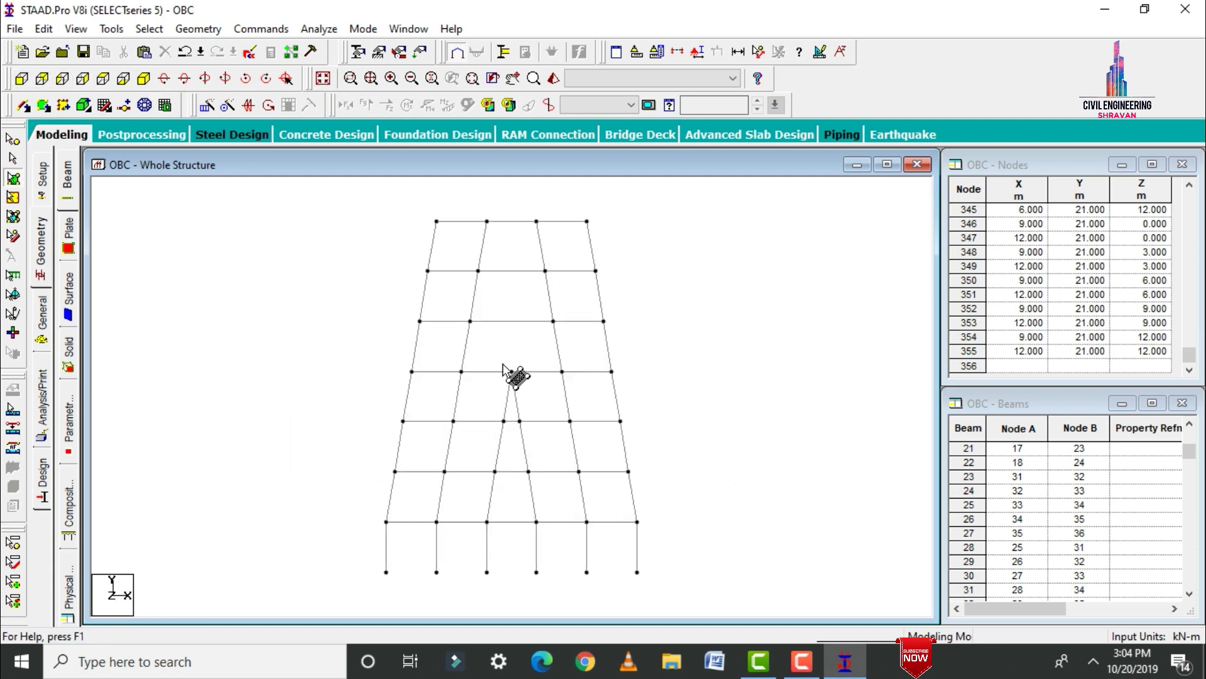
{"action": "left_click", "coordinate": [698, 53]}
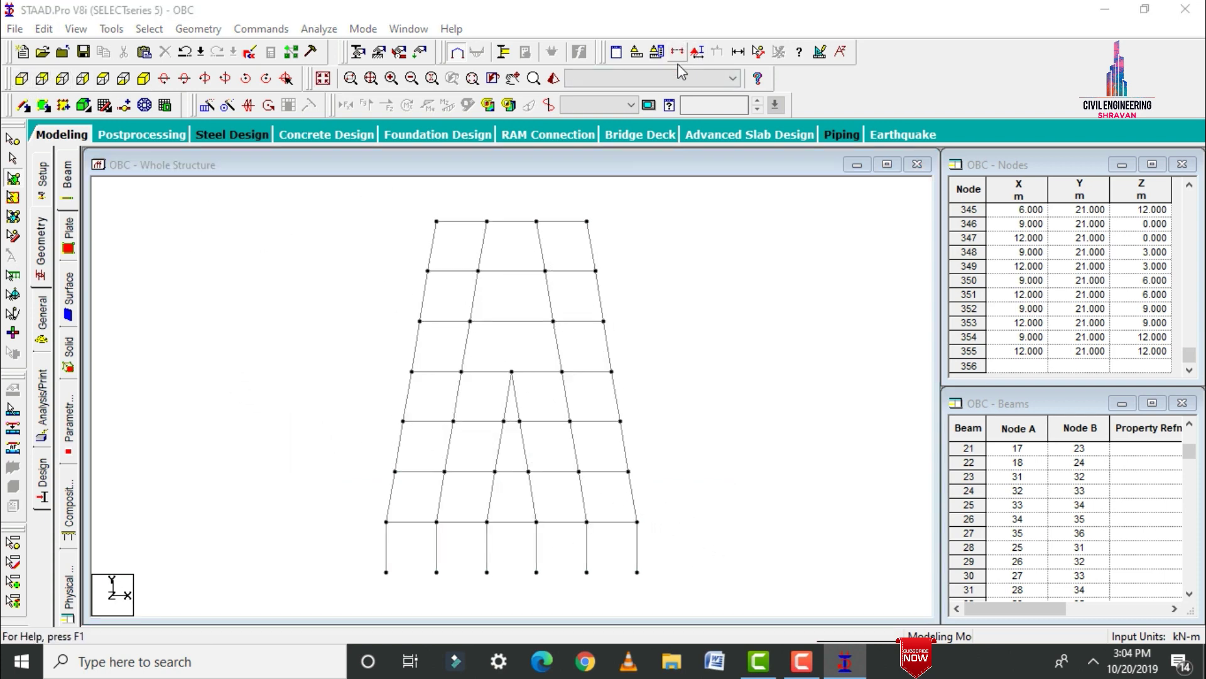
{"action": "left_click", "coordinate": [669, 226]}
{"action": "left_click", "coordinate": [500, 437]}
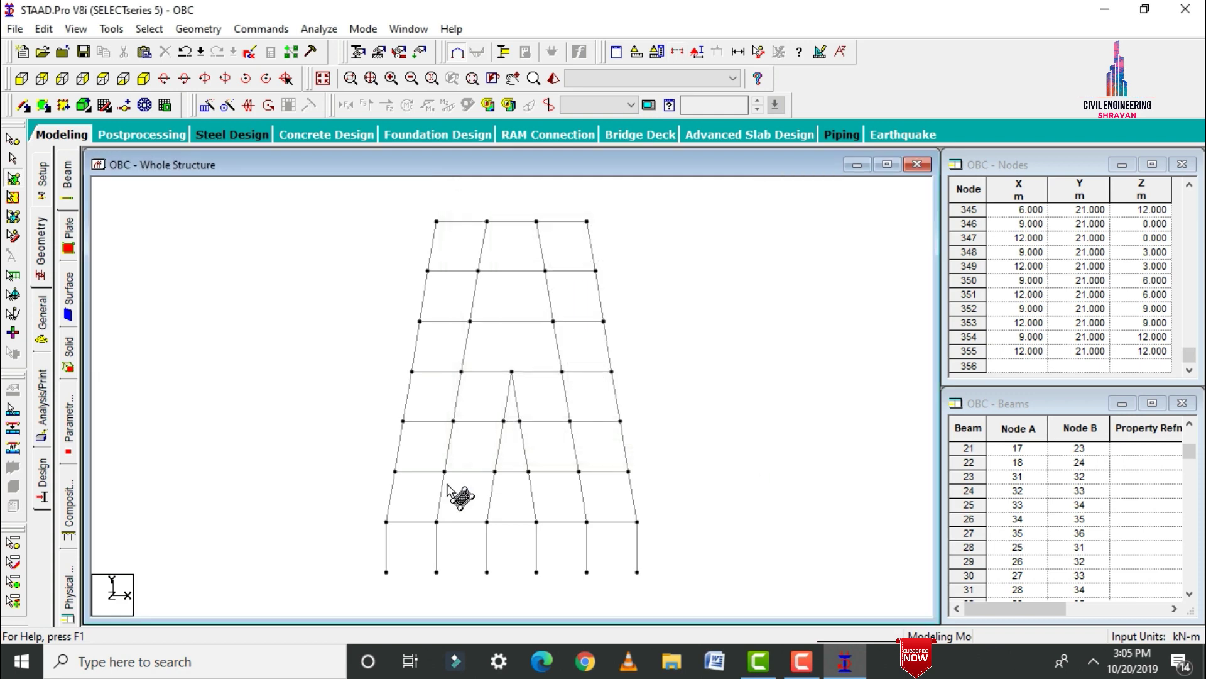
{"action": "left_click", "coordinate": [13, 158]}
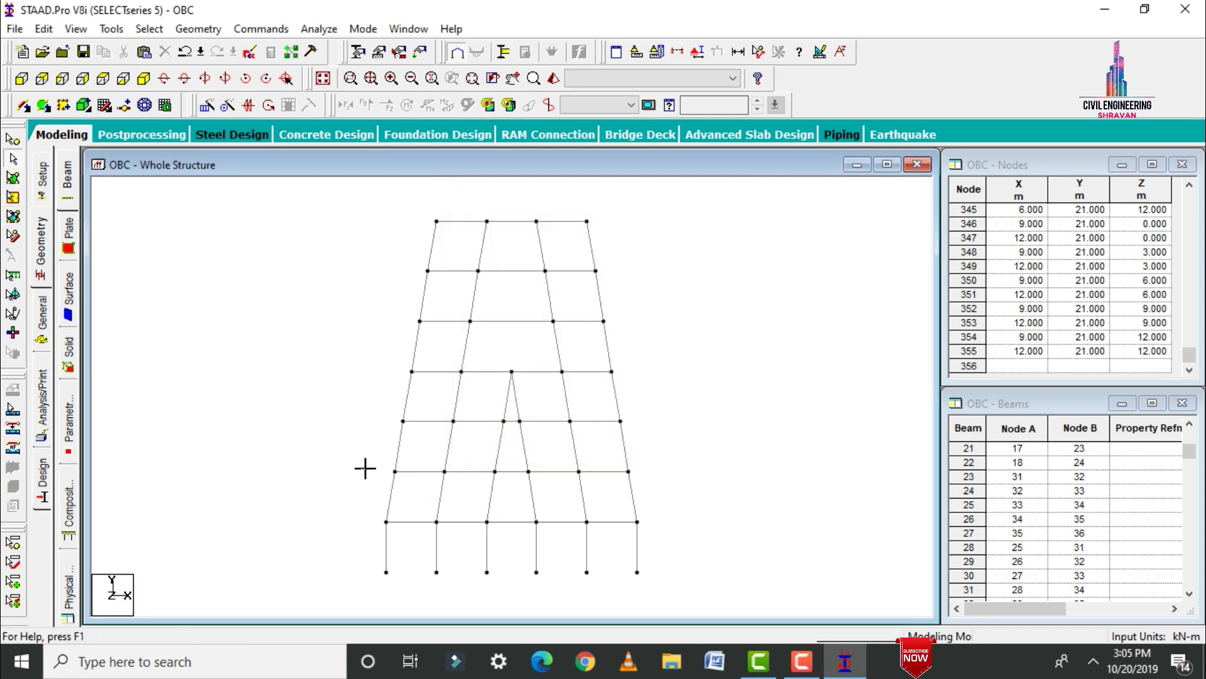
{"action": "left_click_drag", "start_coordinate": [595, 494], "coordinate": [651, 477]}
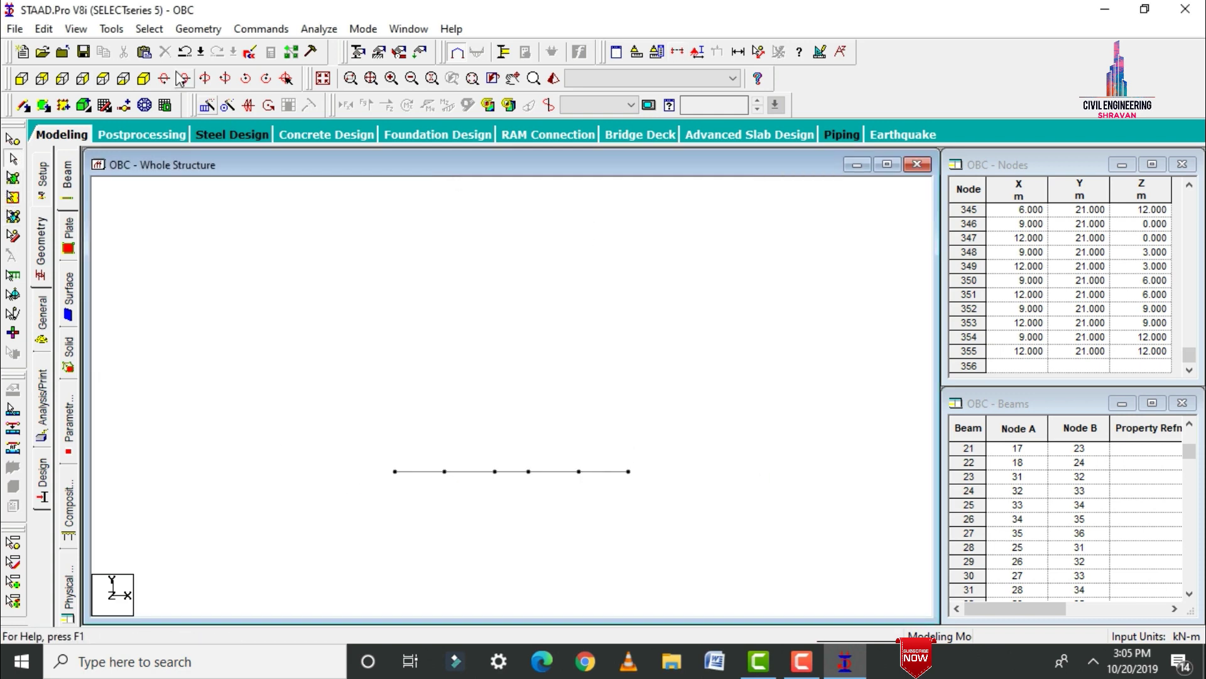
{"action": "left_click", "coordinate": [103, 79]}
Add four-noded plates in the first two bays of the minimum-Z row on the 6 m level grid, starting at minimum X.
{"action": "left_click", "coordinate": [44, 107]}
{"action": "left_click", "coordinate": [306, 221]}
{"action": "left_click", "coordinate": [394, 221]}
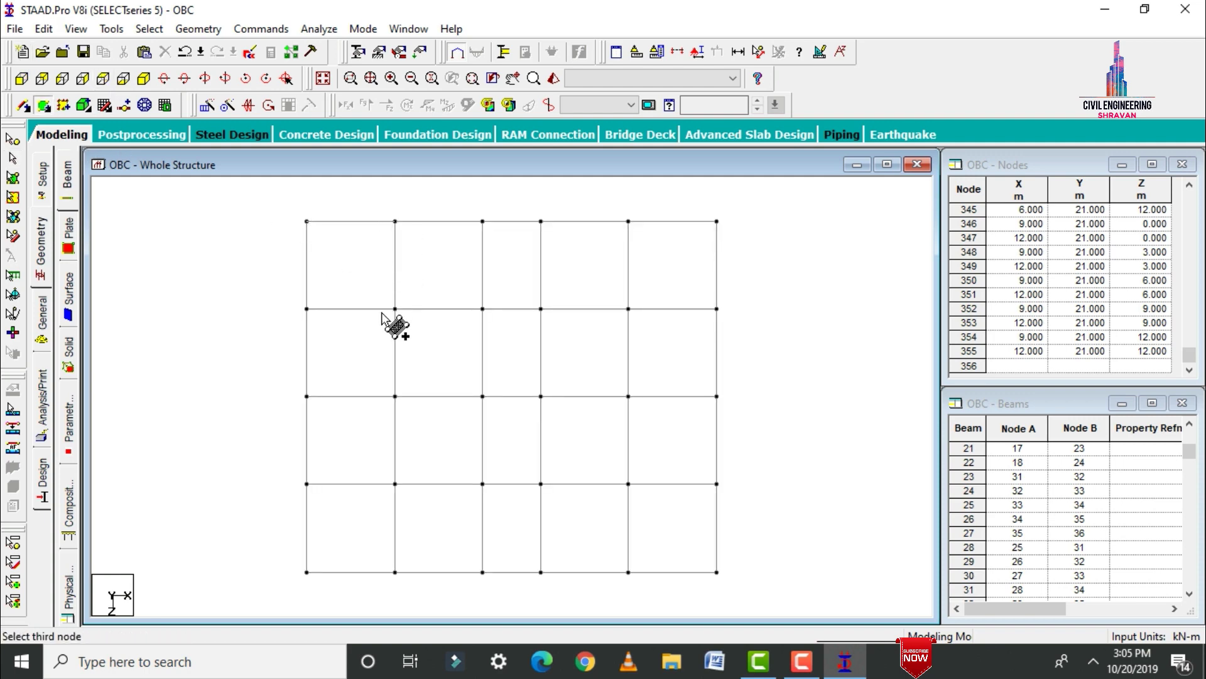
{"action": "left_click", "coordinate": [393, 310]}
{"action": "left_click", "coordinate": [307, 309]}
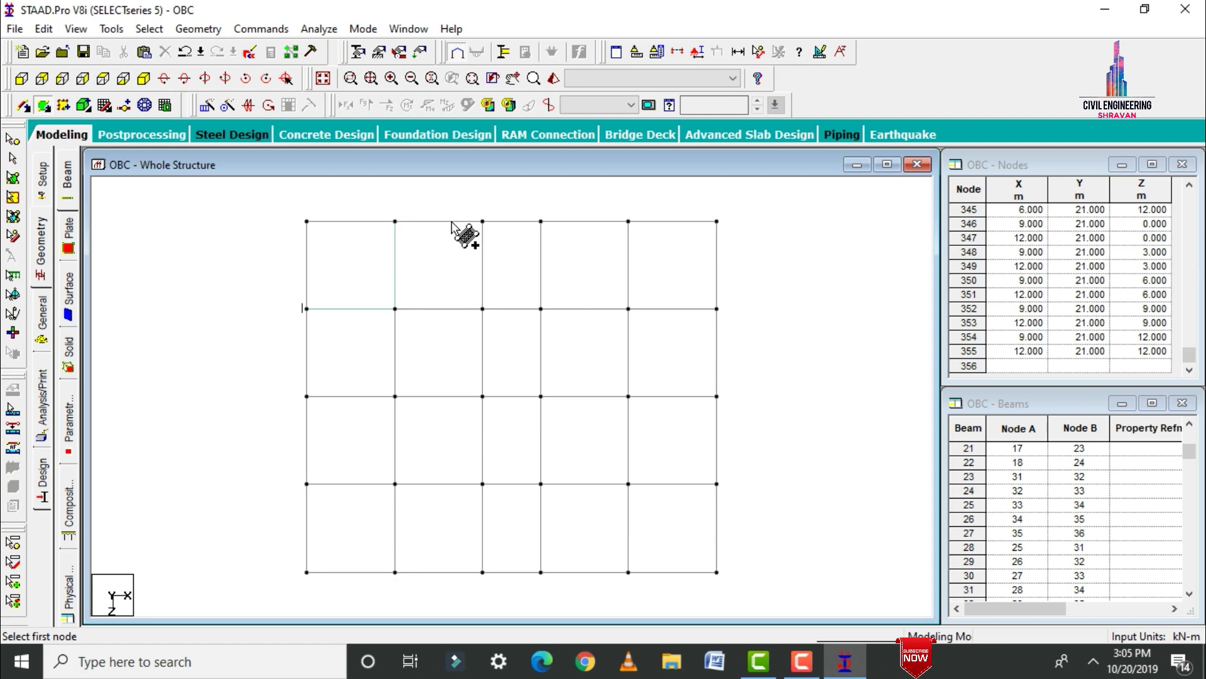
{"action": "left_click", "coordinate": [395, 221]}
{"action": "left_click", "coordinate": [483, 221]}
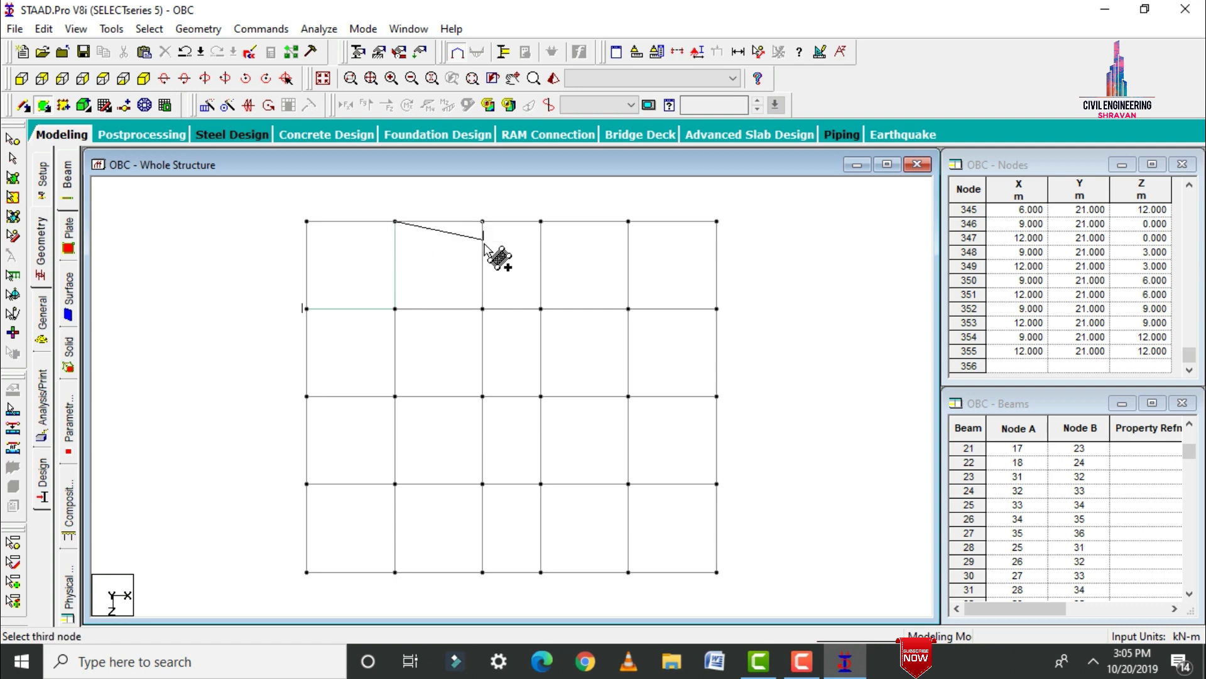
{"action": "left_click", "coordinate": [482, 308]}
{"action": "left_click", "coordinate": [394, 308]}
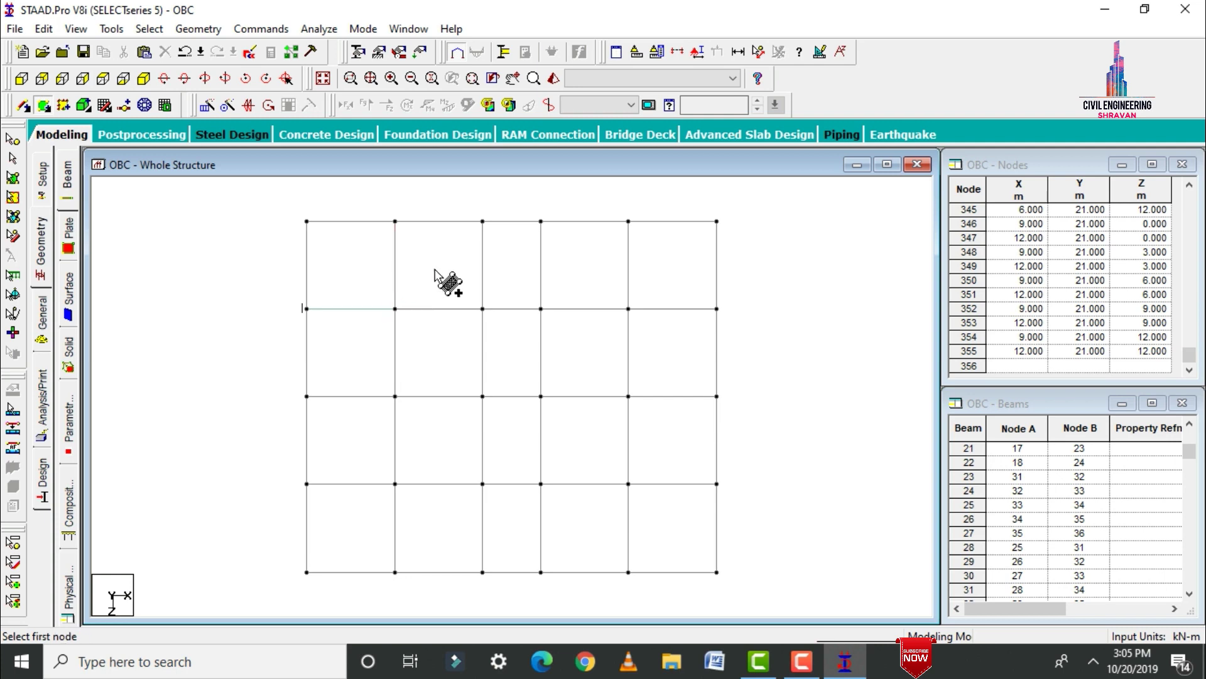
Add four-noded plates in the remaining three bays of the 6 m level's minimum-Z row, including the narrower middle bay.
{"action": "left_click", "coordinate": [541, 221]}
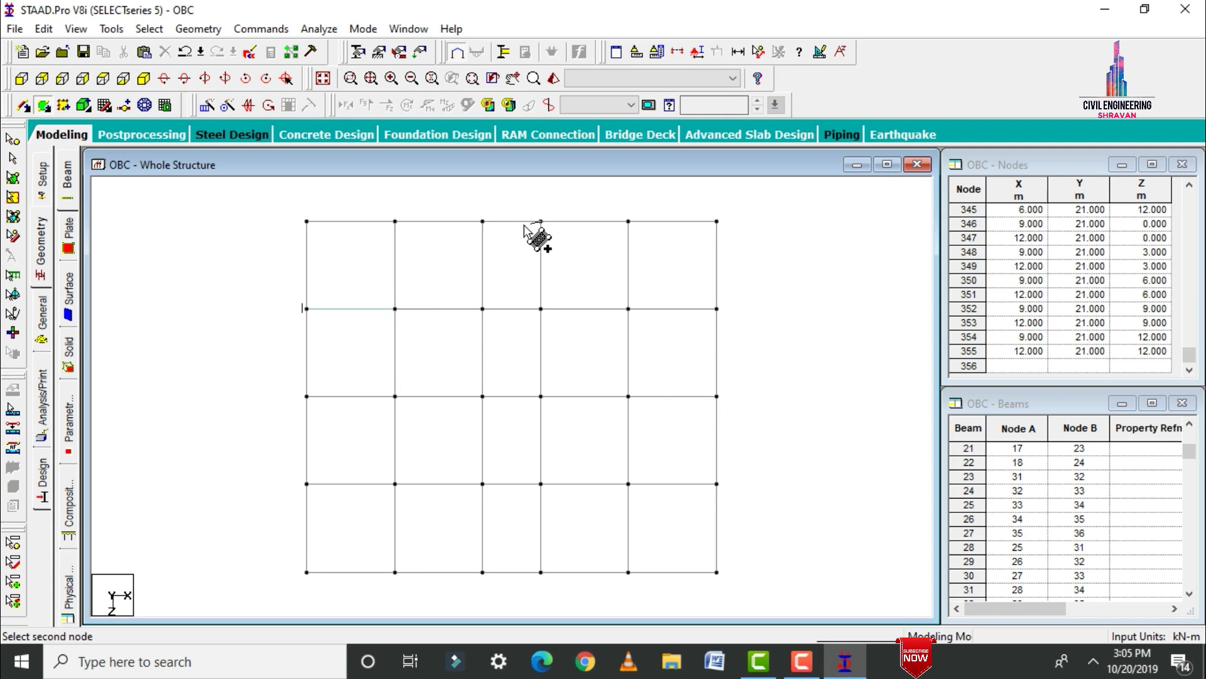
{"action": "left_click", "coordinate": [482, 222]}
{"action": "left_click", "coordinate": [483, 309]}
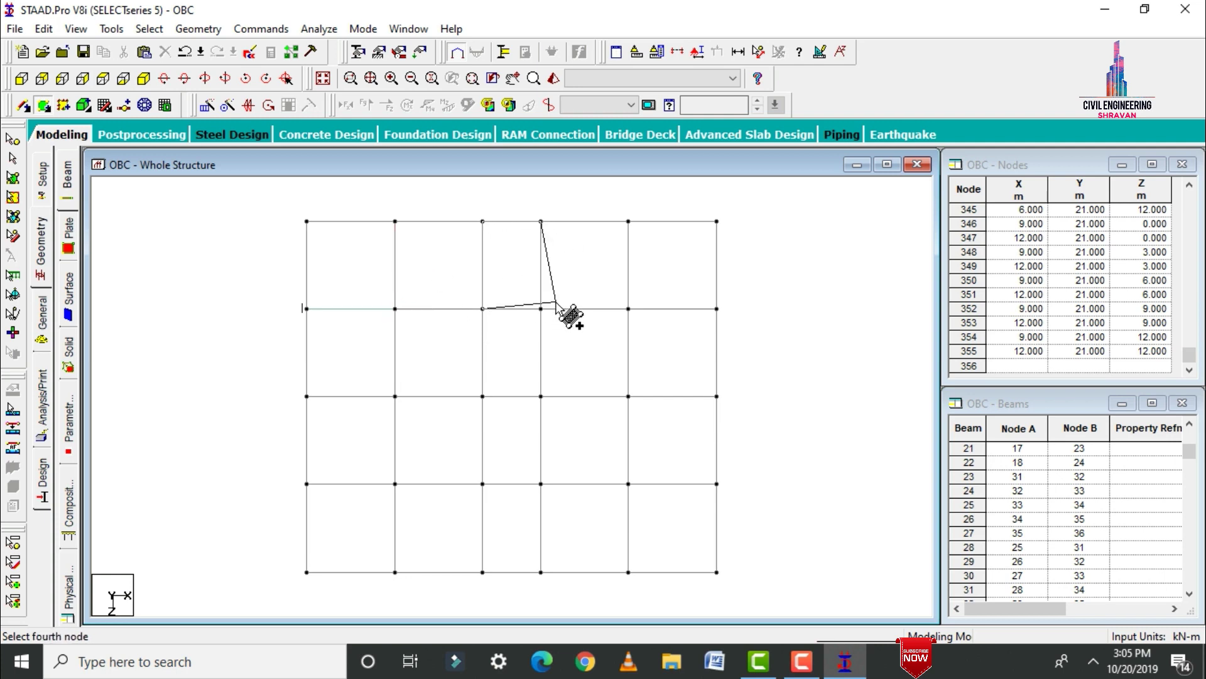
{"action": "left_click", "coordinate": [541, 309]}
{"action": "left_click", "coordinate": [541, 222]}
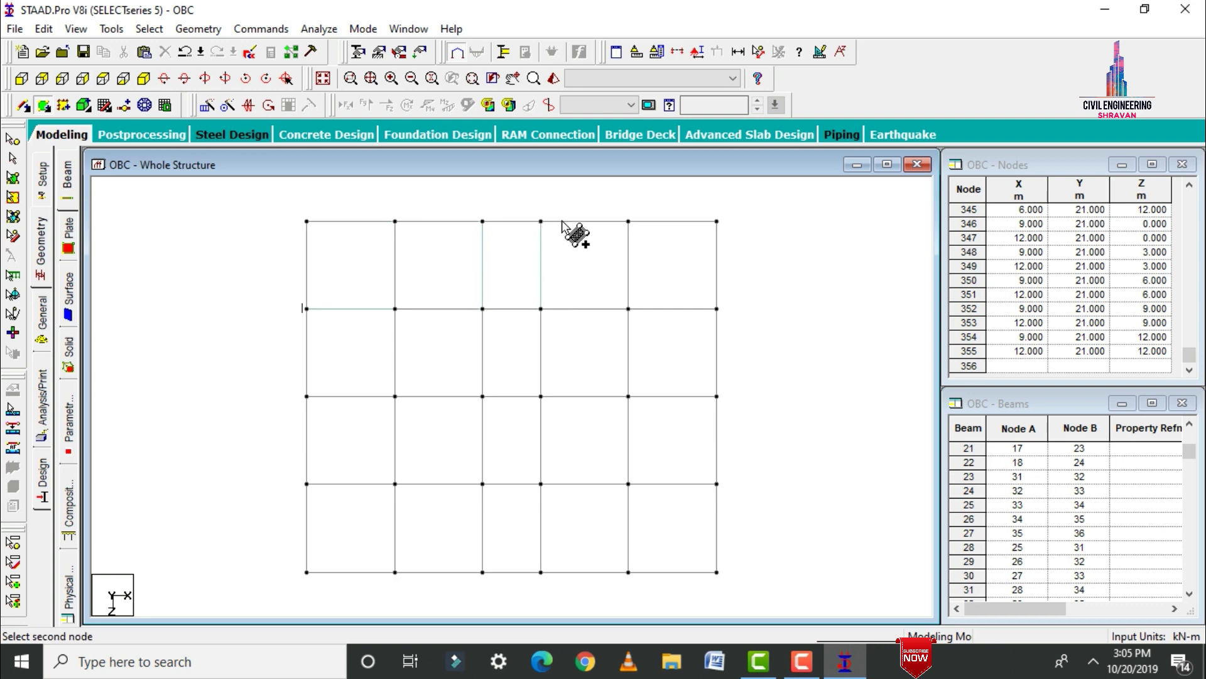
{"action": "left_click", "coordinate": [628, 221]}
{"action": "left_click", "coordinate": [628, 309]}
{"action": "left_click", "coordinate": [541, 308]}
{"action": "left_click", "coordinate": [629, 222]}
{"action": "left_click", "coordinate": [717, 222]}
{"action": "left_click", "coordinate": [717, 309]}
{"action": "left_click", "coordinate": [628, 308]}
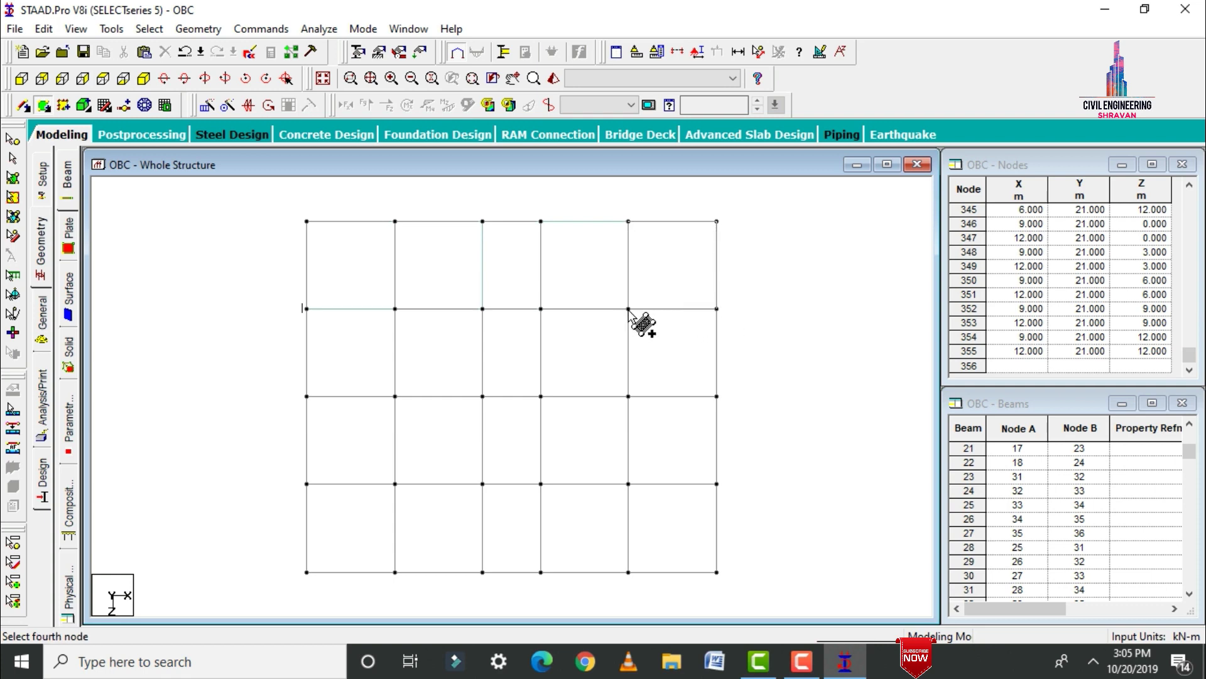
Repeat the 6 m level's row of five plates along Z with Translational Repeat, using 3 steps at 3 m spacing, and accept the auto save.
{"action": "left_click", "coordinate": [12, 179]}
{"action": "left_click_drag", "start_coordinate": [270, 200], "coordinate": [738, 322]}
{"action": "left_click", "coordinate": [207, 106]}
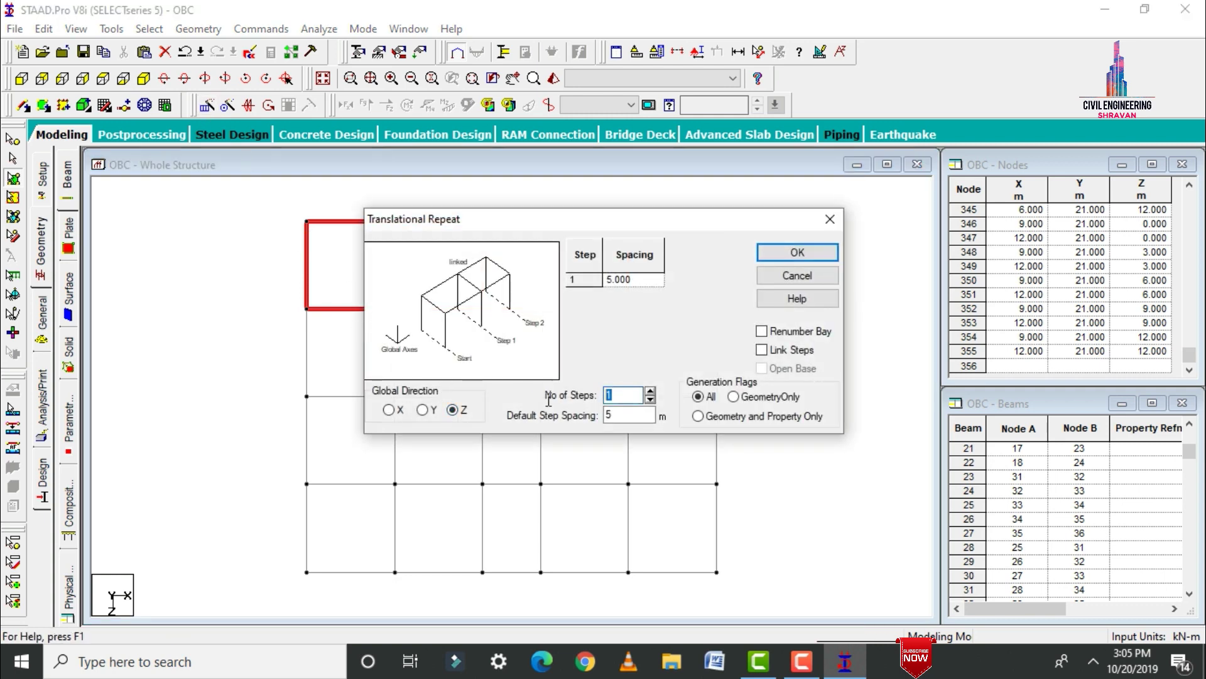
{"action": "type", "text": "3"}
{"action": "key", "text": "Tab"}
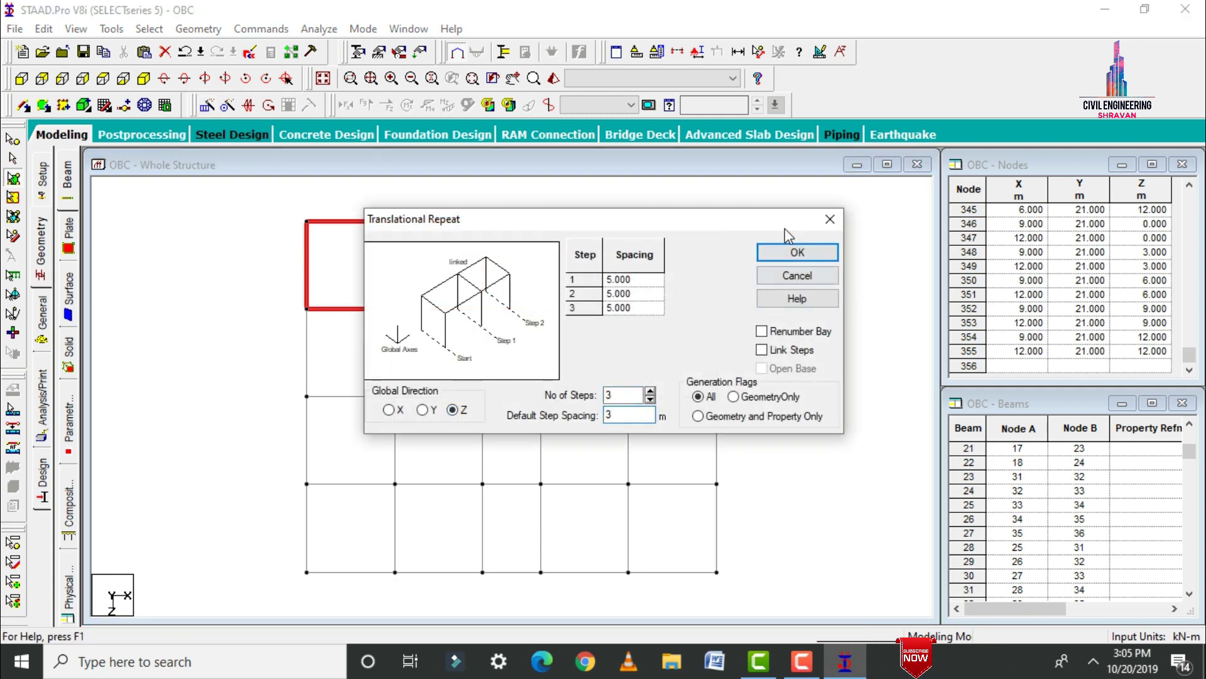
{"action": "left_click", "coordinate": [793, 251]}
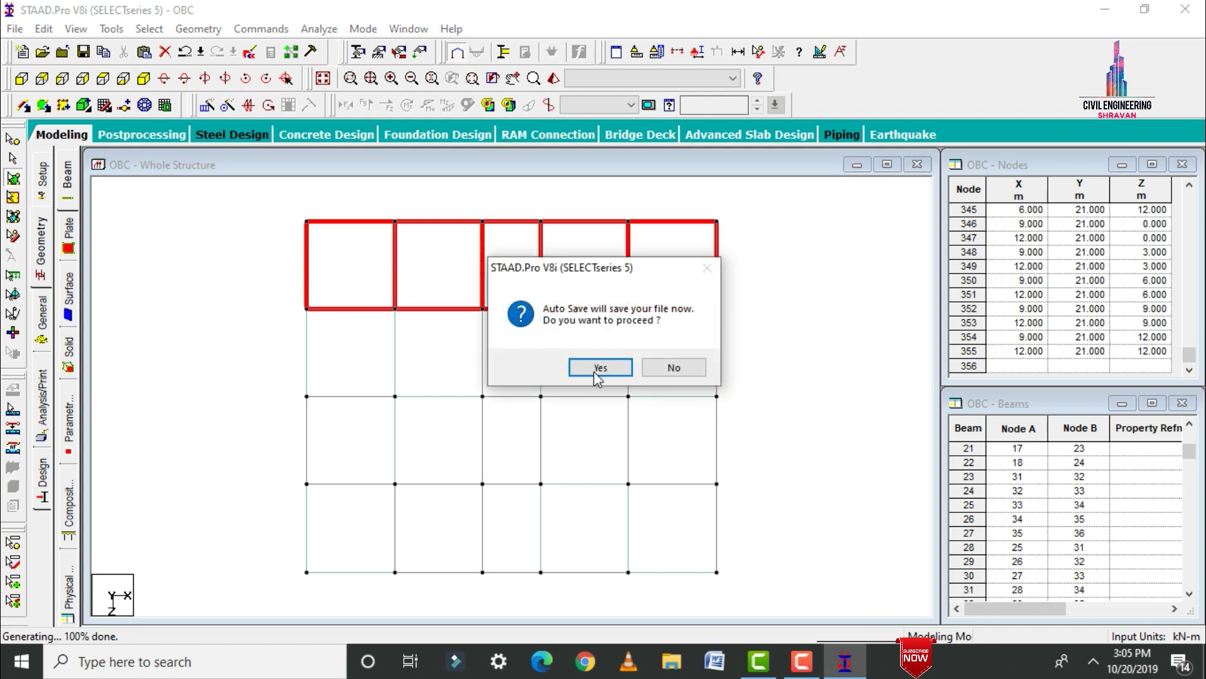
{"action": "left_click", "coordinate": [597, 368]}
{"action": "left_click", "coordinate": [497, 353]}
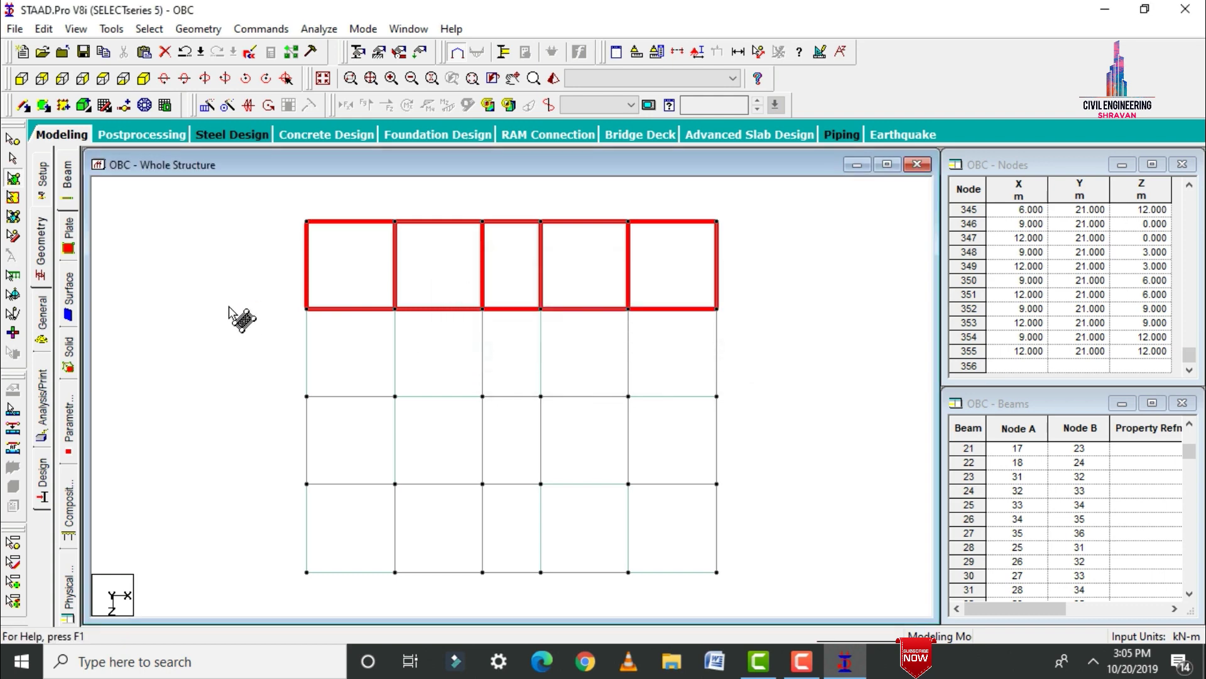
Limit the view to the 9 m level floor grid with a window section and show it in plan.
{"action": "left_click", "coordinate": [23, 79]}
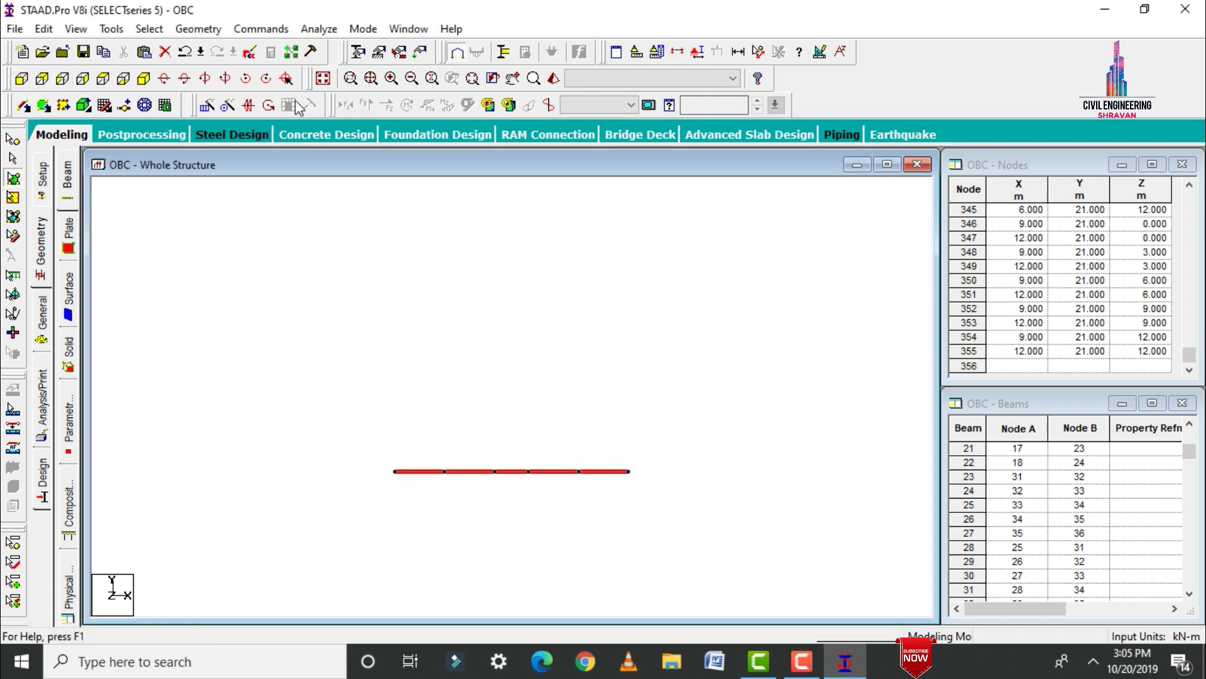
{"action": "left_click", "coordinate": [323, 78]}
{"action": "left_click", "coordinate": [22, 80]}
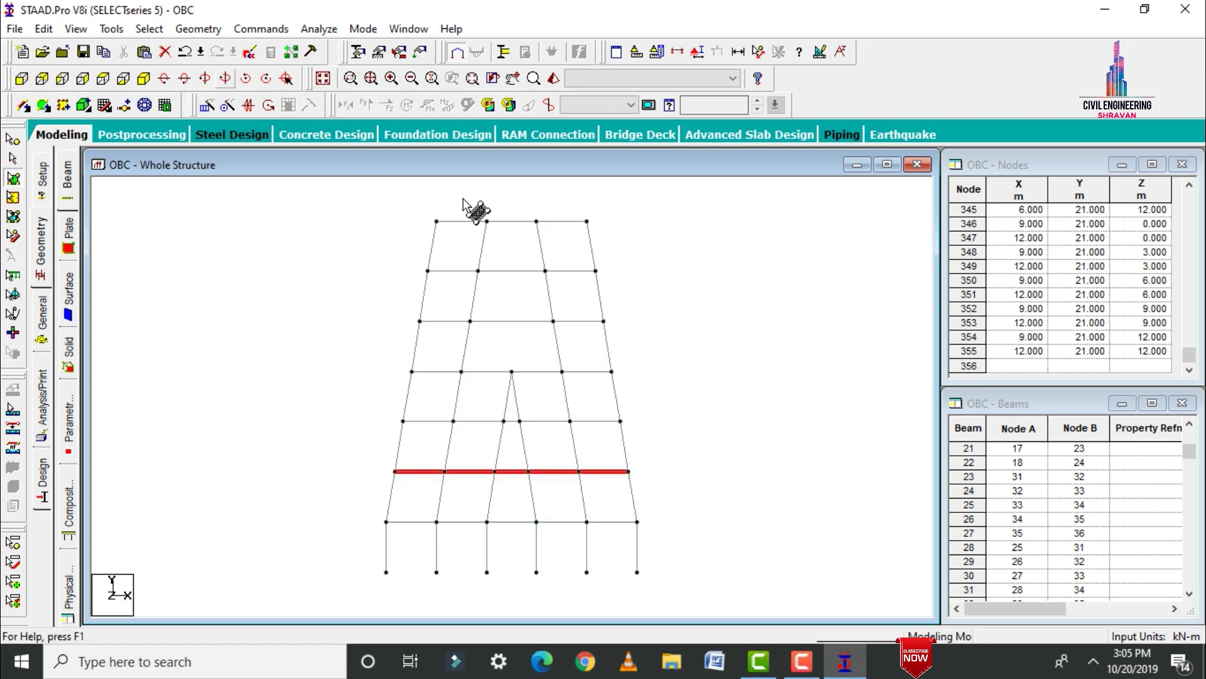
{"action": "left_click", "coordinate": [677, 52]}
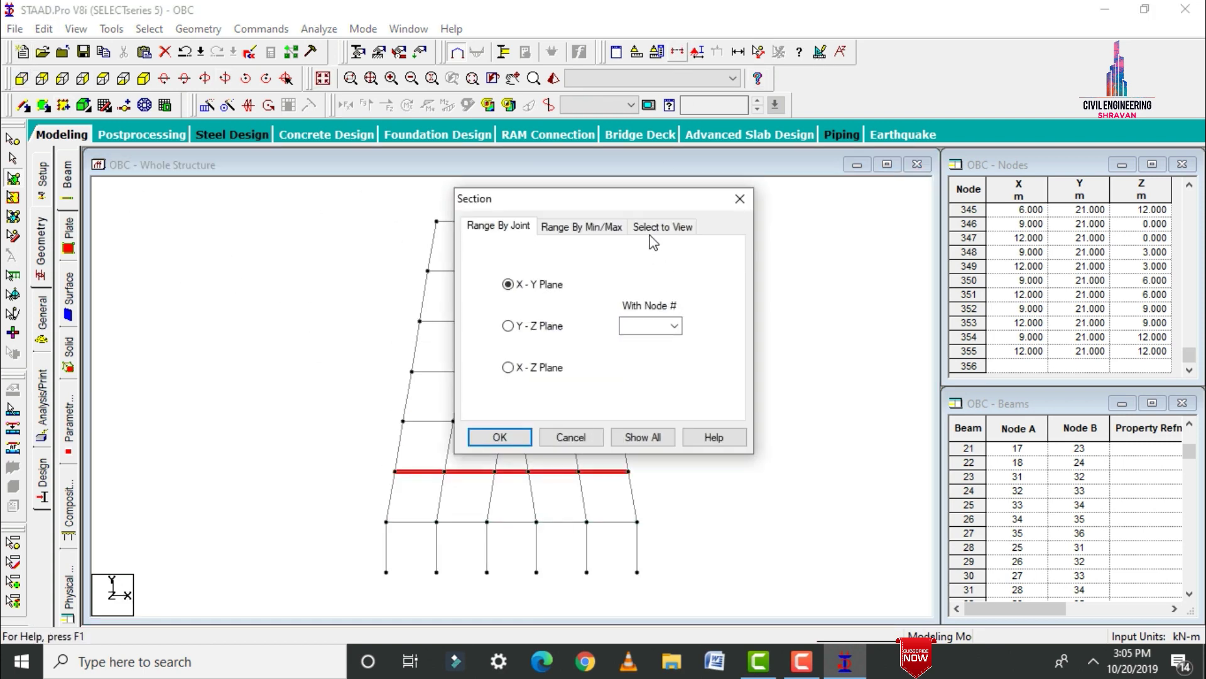
{"action": "left_click", "coordinate": [660, 227]}
{"action": "left_click", "coordinate": [517, 440]}
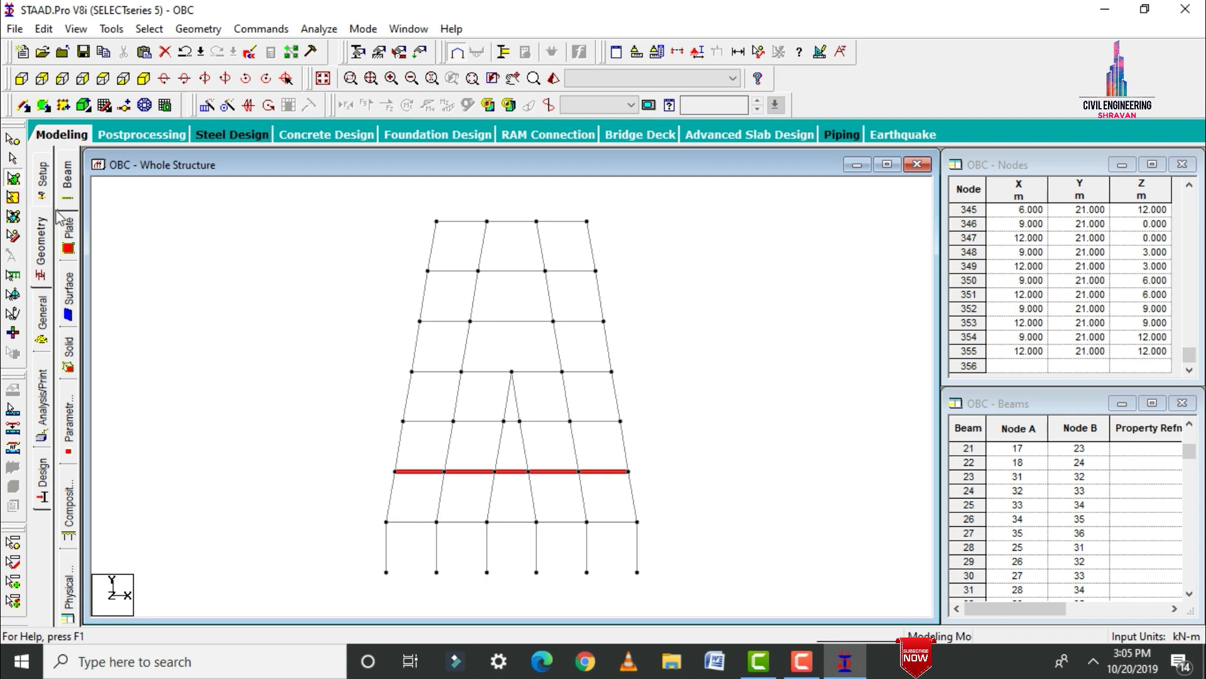
{"action": "left_click_drag", "start_coordinate": [369, 413], "coordinate": [639, 427]}
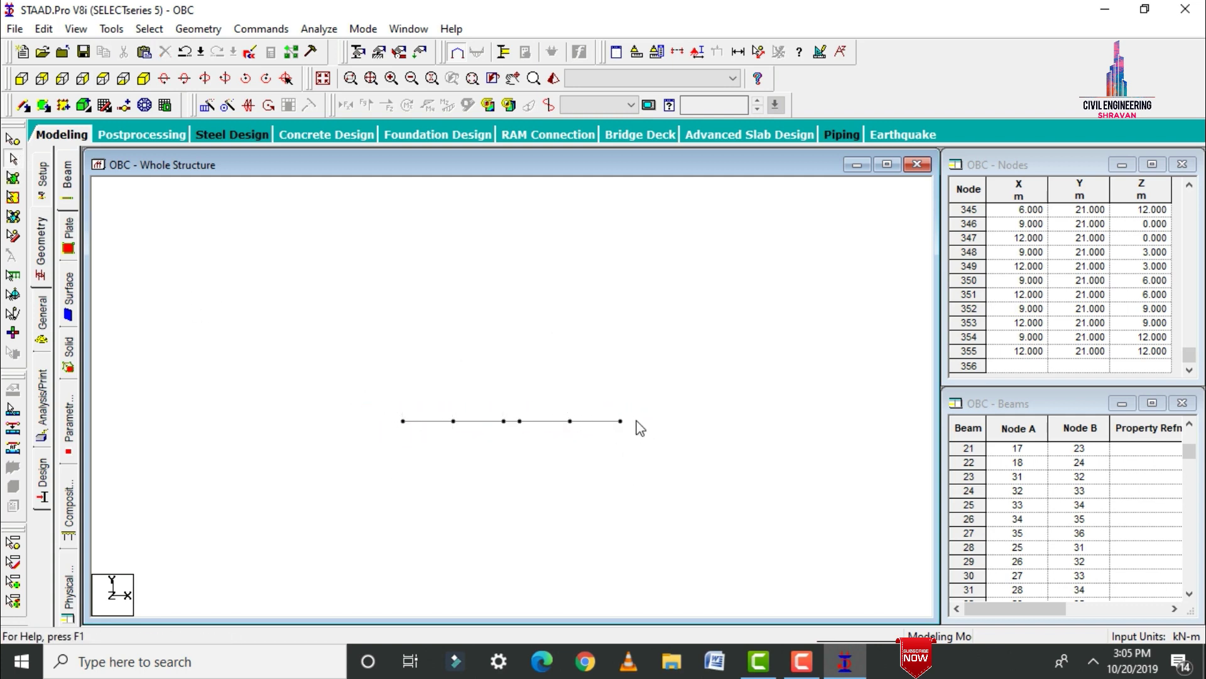
{"action": "left_click", "coordinate": [101, 80]}
Place four-noded plates along the minimum-Z row of the 9 m, 12 m and 15 m level grids, starting at minimum X.
{"action": "left_click", "coordinate": [50, 104]}
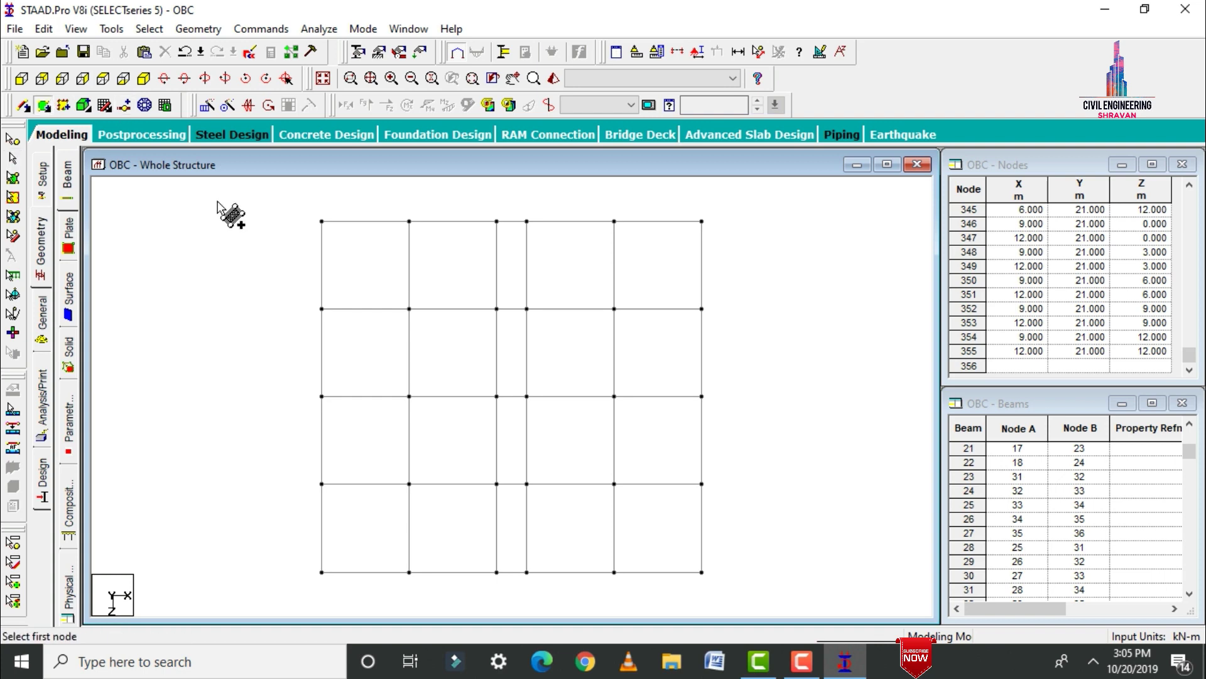
{"action": "left_click", "coordinate": [321, 221]}
{"action": "left_click", "coordinate": [409, 221]}
{"action": "key", "text": "Escape"}
{"action": "left_click", "coordinate": [143, 78]}
{"action": "left_click", "coordinate": [288, 104]}
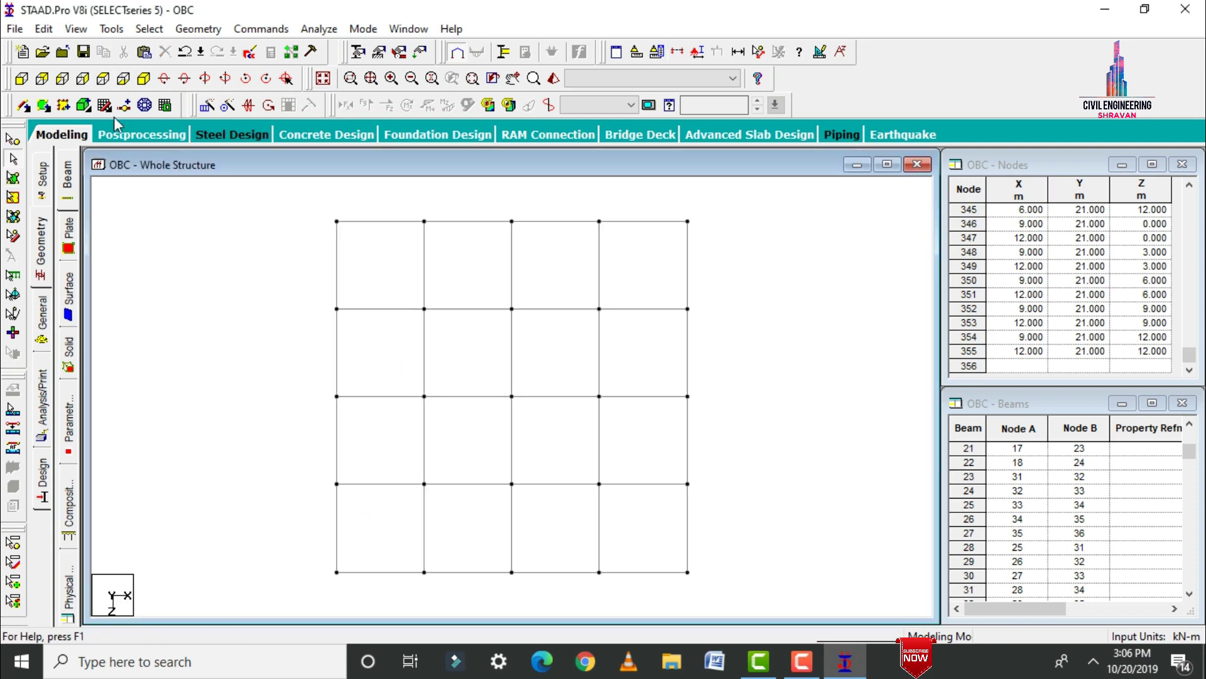
{"action": "left_click", "coordinate": [337, 309]}
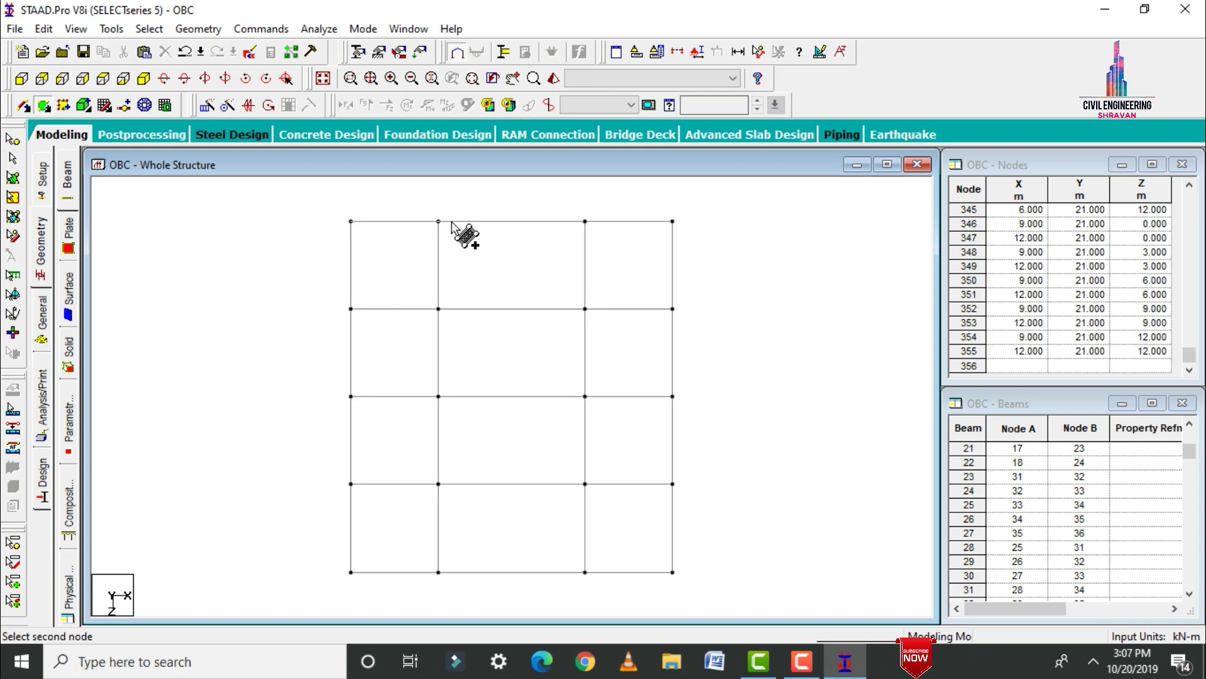
{"action": "left_click", "coordinate": [437, 221]}
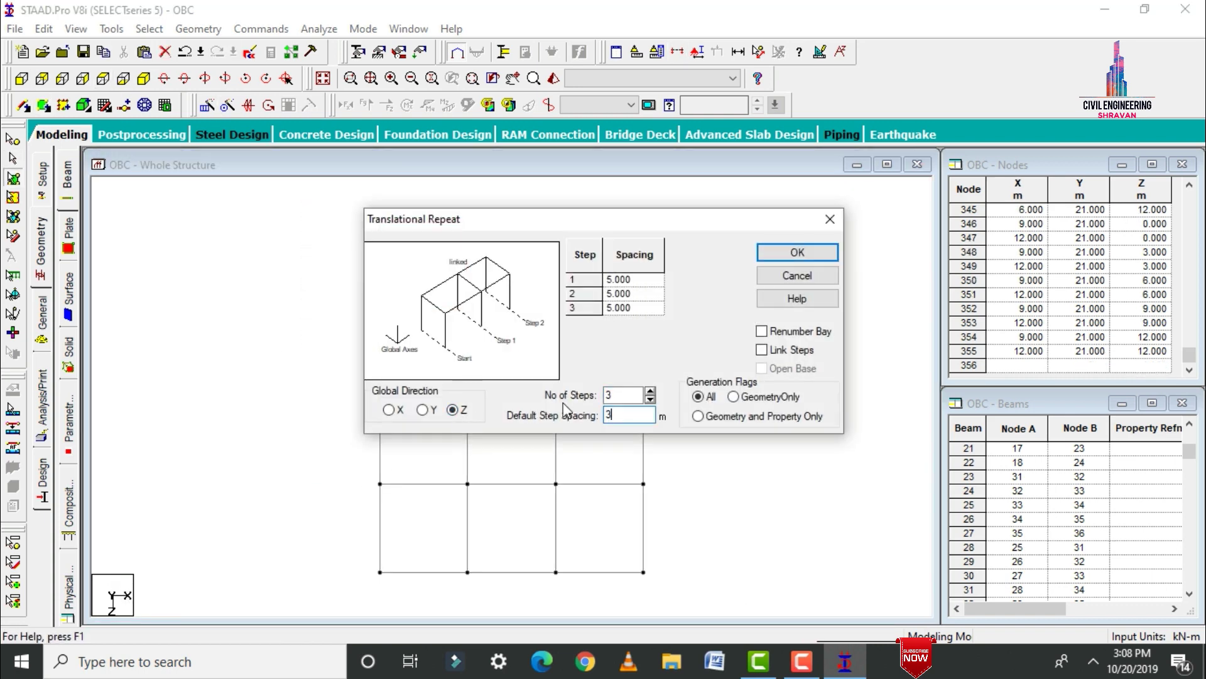
Repeat the row of plates on the 21 m level along Z with Translational Repeat, using 3 steps at 3 m spacing.
{"action": "key", "text": "Return"}
{"action": "left_click", "coordinate": [283, 234]}
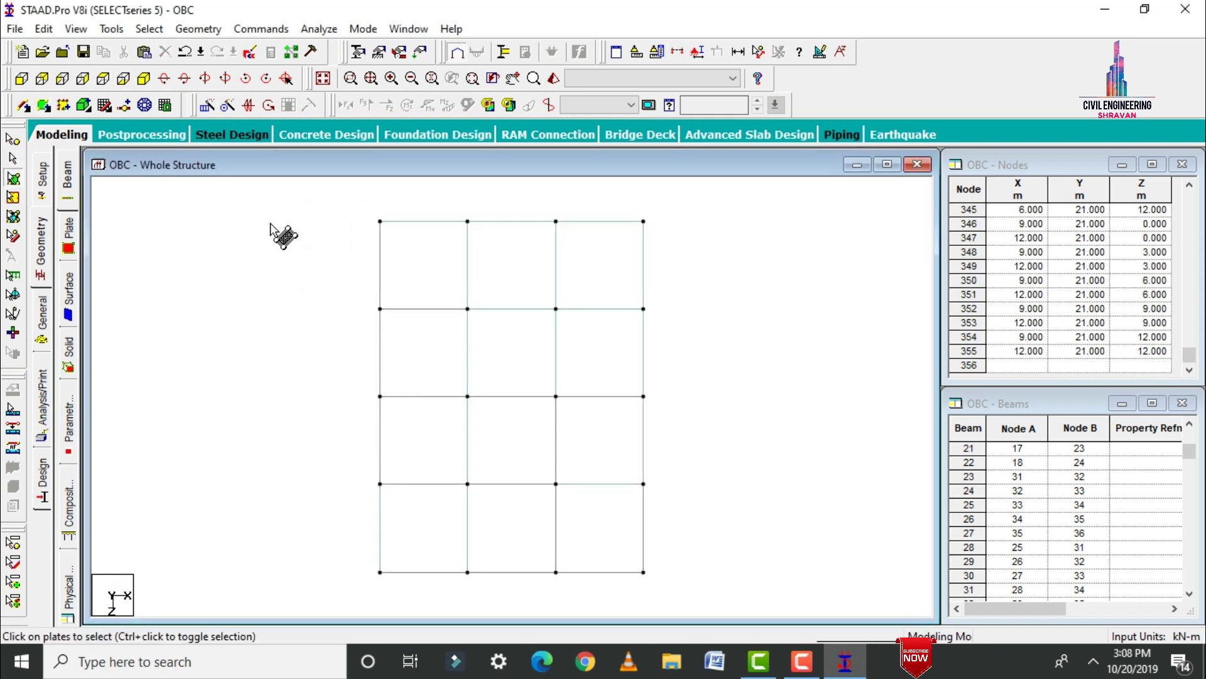
Display the whole structure and check the floor plates of all levels in a 3D rendered view.
{"action": "left_click", "coordinate": [327, 80]}
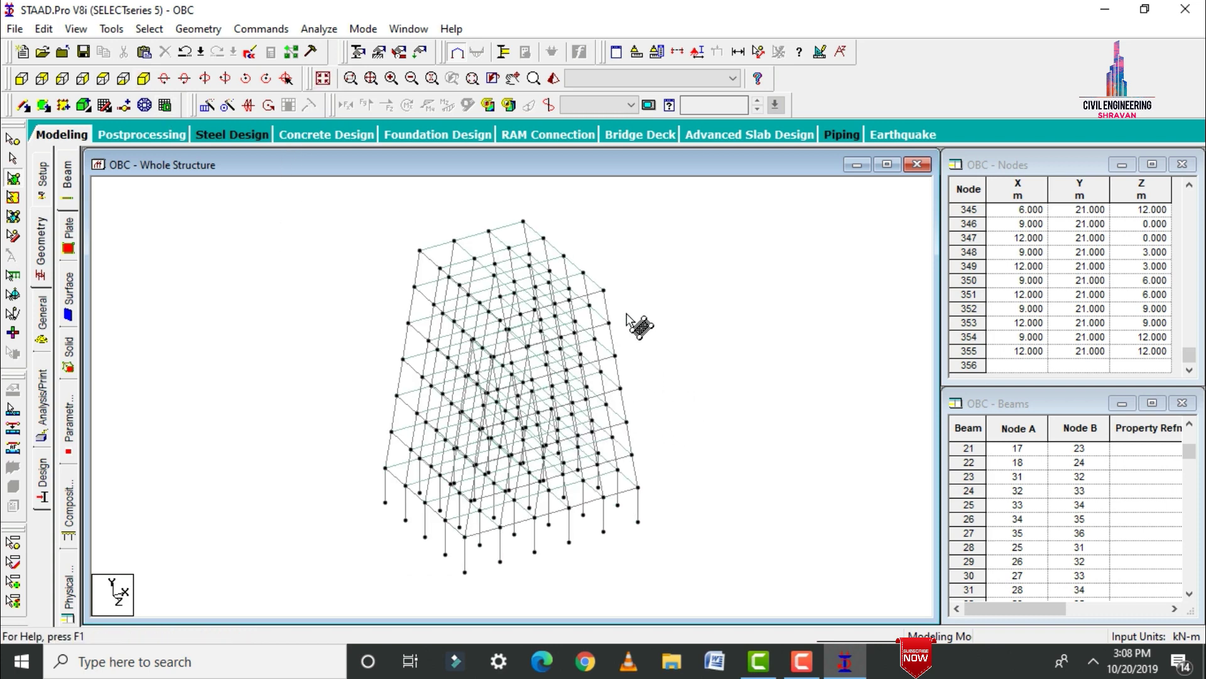
{"action": "left_click", "coordinate": [553, 79]}
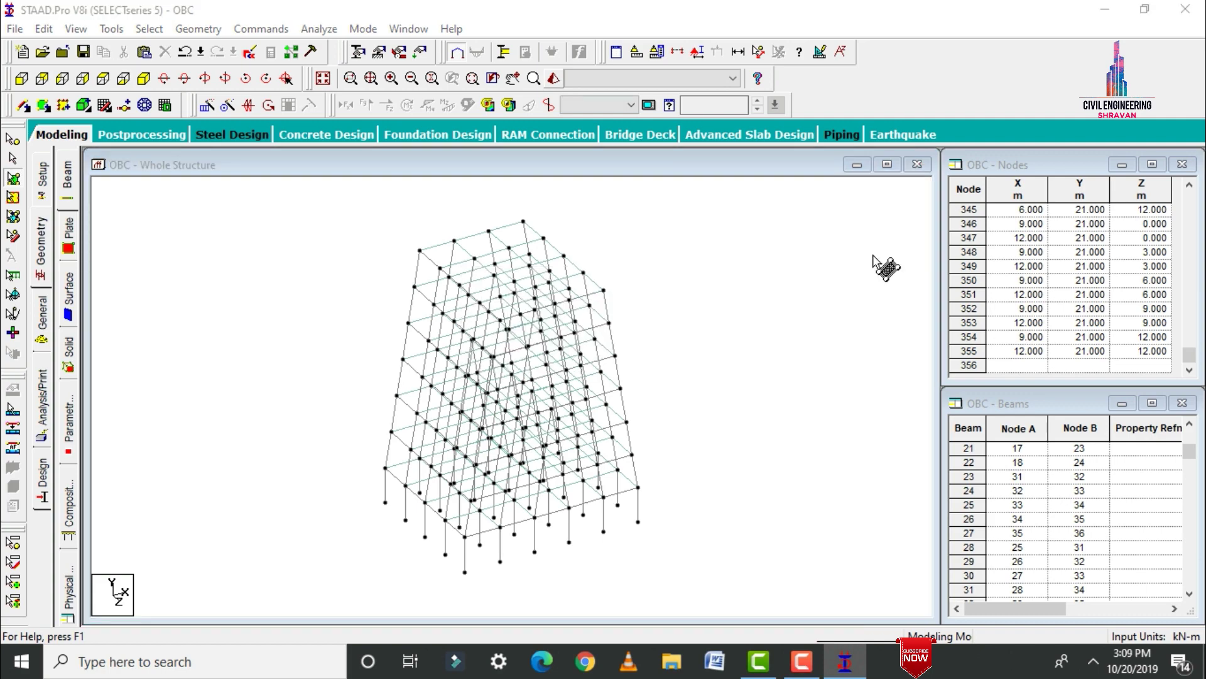
{"action": "left_click", "coordinate": [1083, 234]}
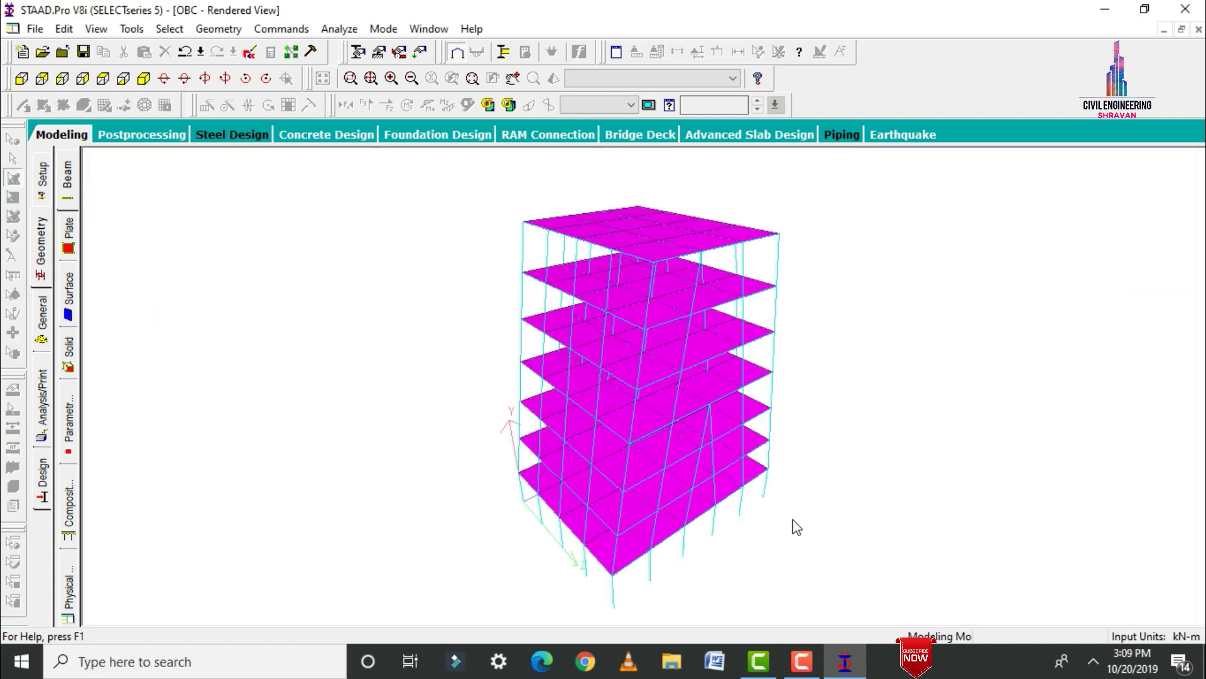
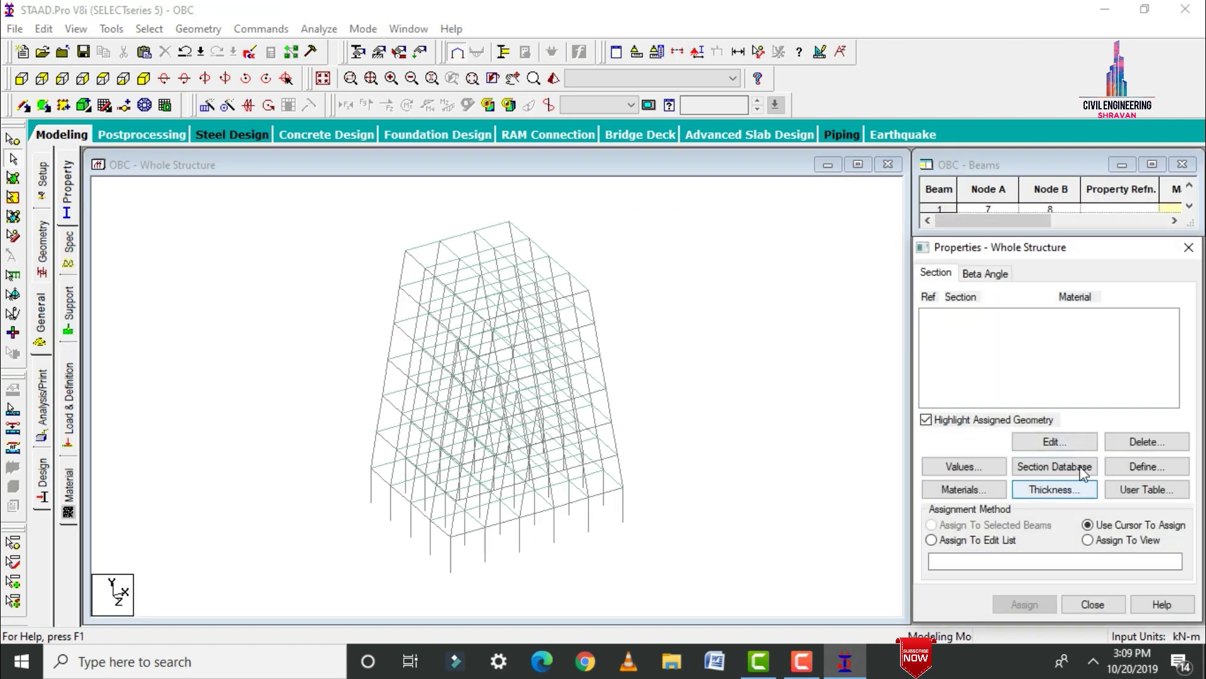
Define a rectangular concrete section property with YD 0.5 m and ZD 0.3 m.
{"action": "left_click", "coordinate": [1147, 466]}
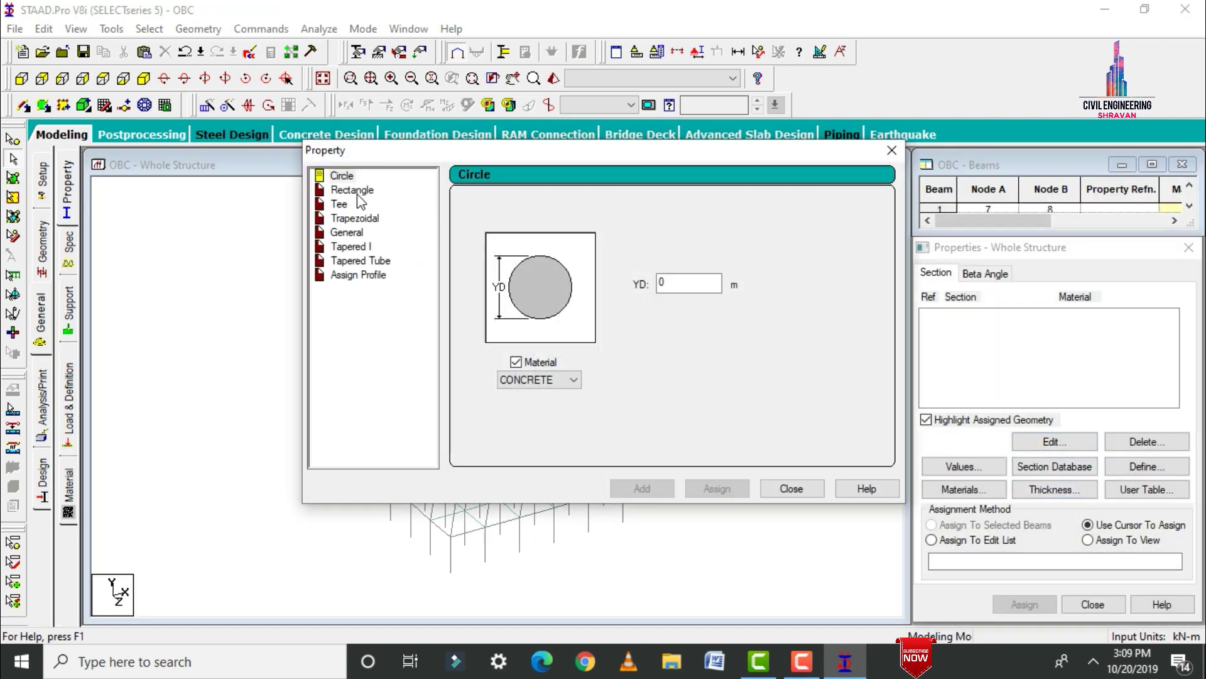
{"action": "left_click", "coordinate": [356, 194]}
{"action": "left_click", "coordinate": [679, 270]}
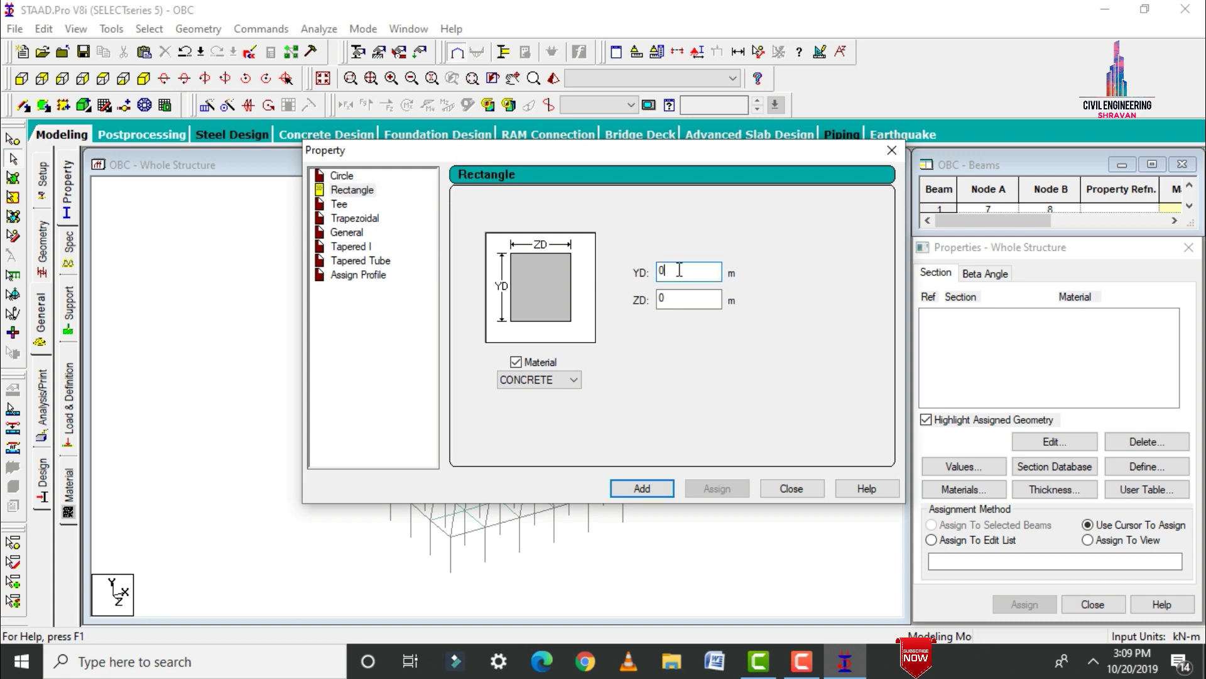
{"action": "type", "text": ".5"}
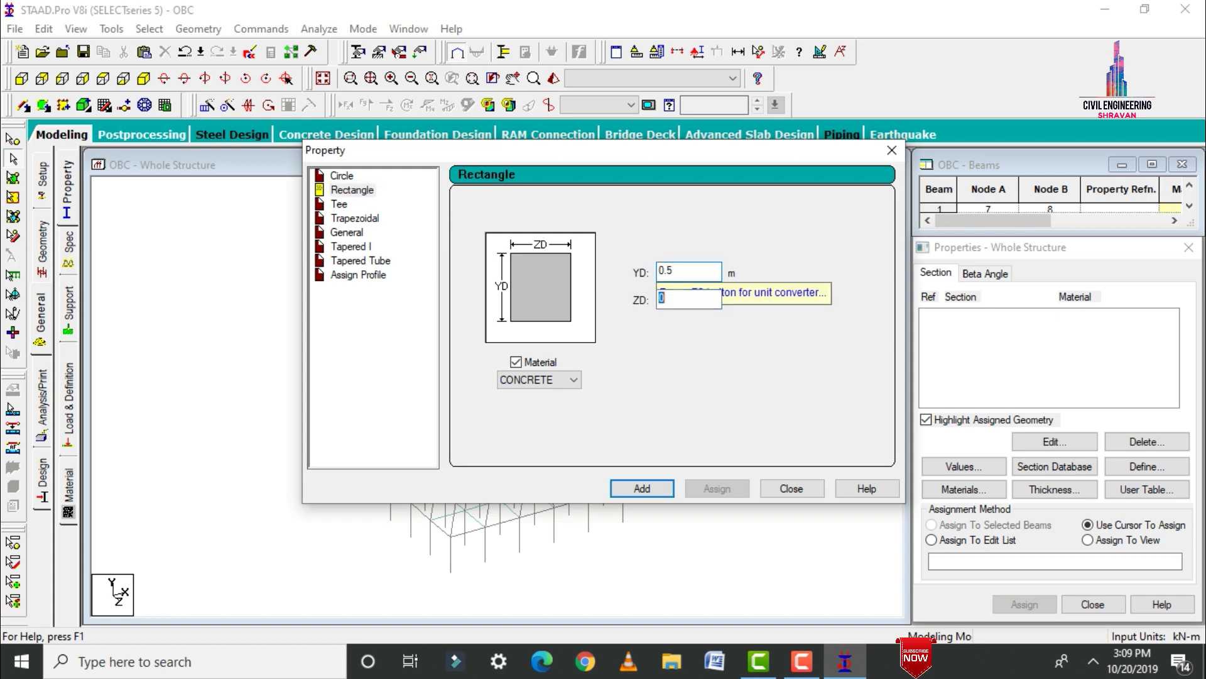
{"action": "key", "text": "Tab"}
{"action": "type", "text": "0"}
{"action": "key", "text": "Return"}
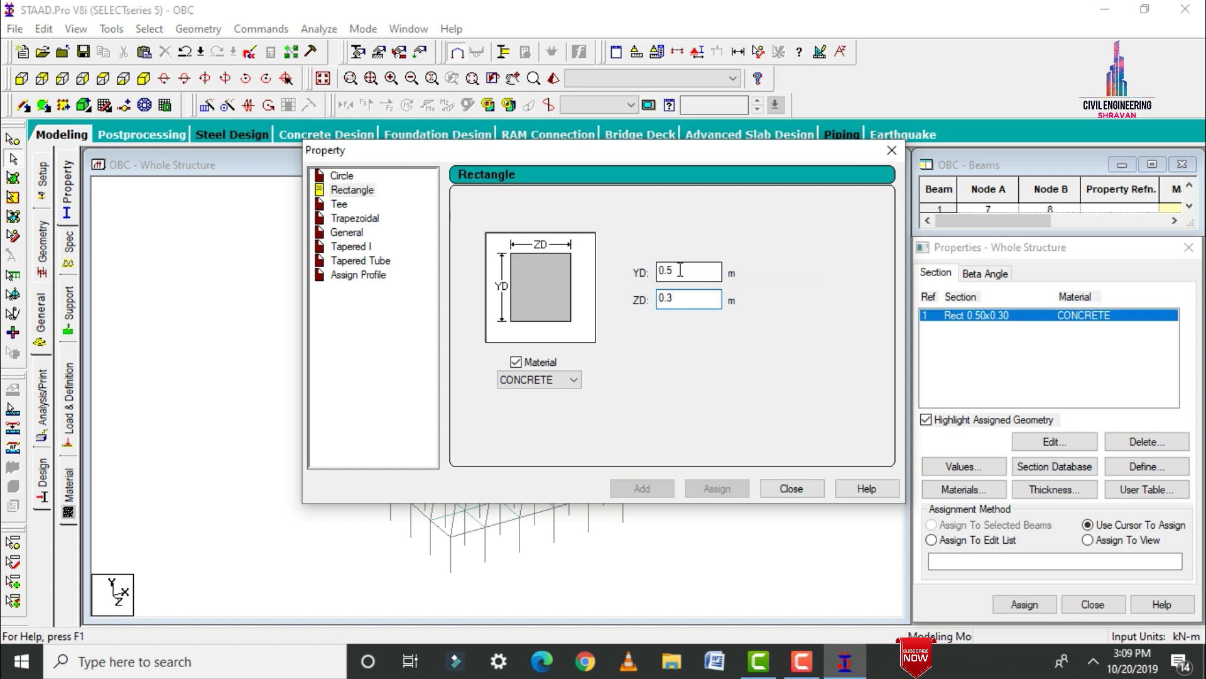
Define a second rectangular concrete section with YD 0.35 m and ZD 0.3 m.
{"action": "left_click", "coordinate": [680, 270]}
{"action": "key", "text": "BackSpace"}
{"action": "type", "text": "35"}
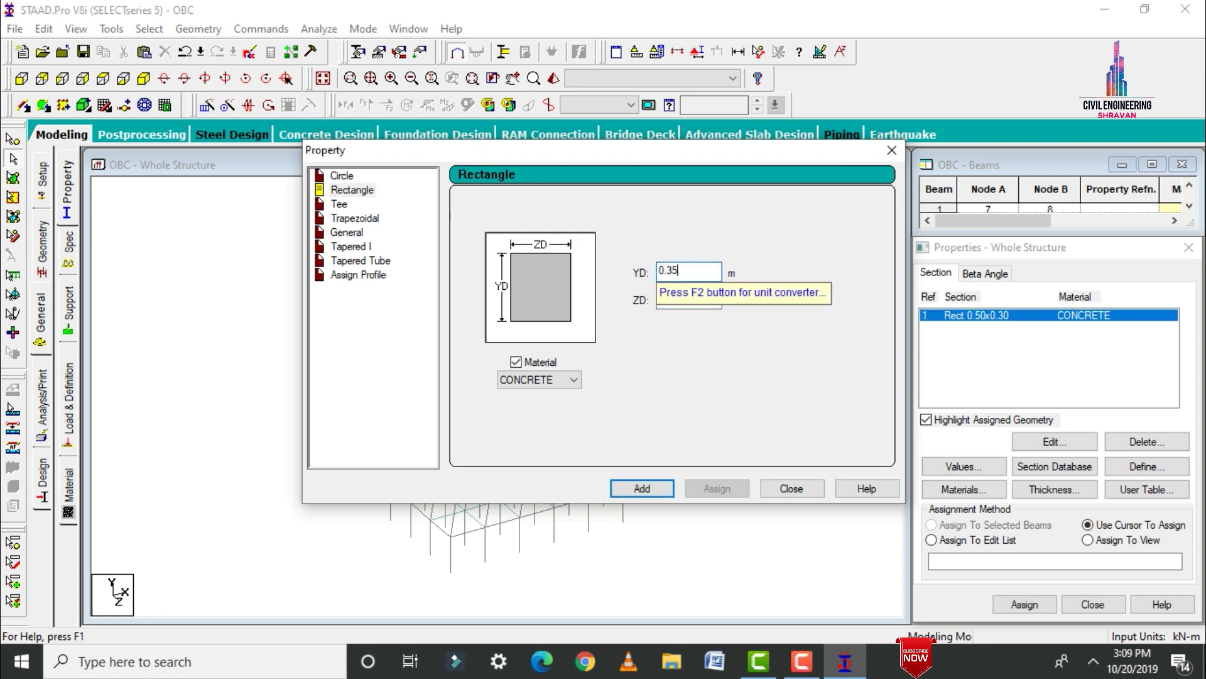
{"action": "key", "text": "Return"}
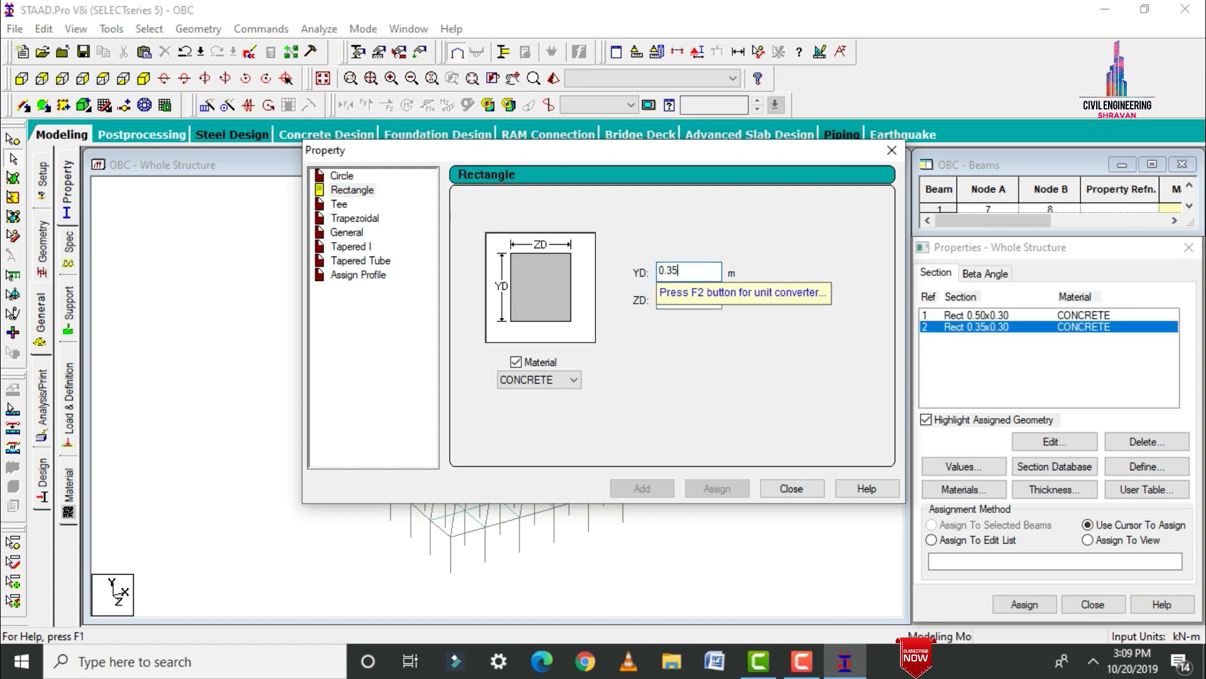
{"action": "left_click", "coordinate": [792, 489]}
Define a concrete plate element thickness of 0.15 m at all four nodes.
{"action": "left_click", "coordinate": [1057, 490]}
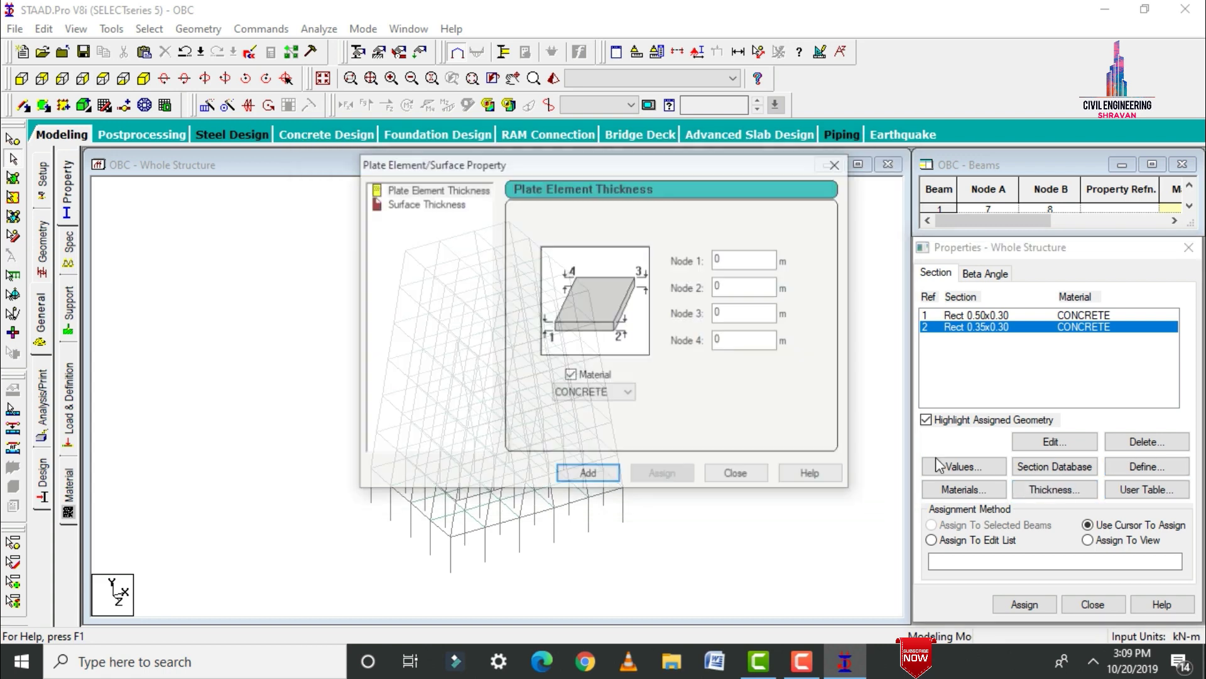
{"action": "left_click", "coordinate": [749, 257]}
{"action": "type", "text": ".15"}
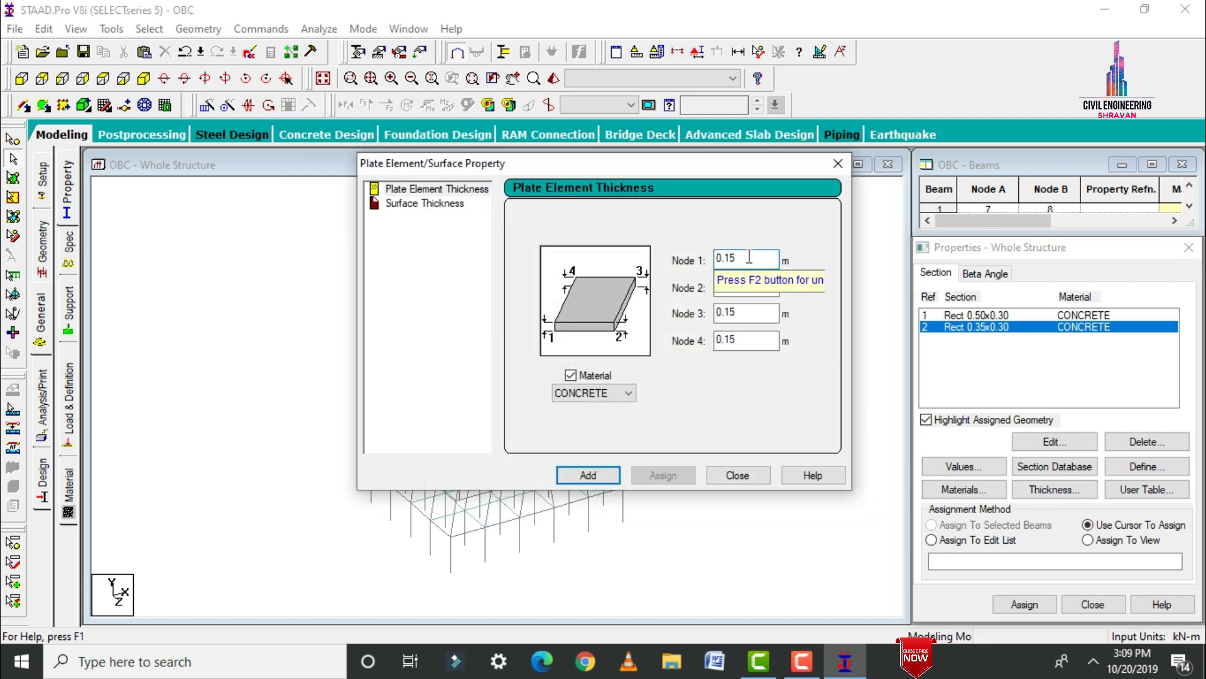
{"action": "key", "text": "Return"}
{"action": "left_click", "coordinate": [835, 167]}
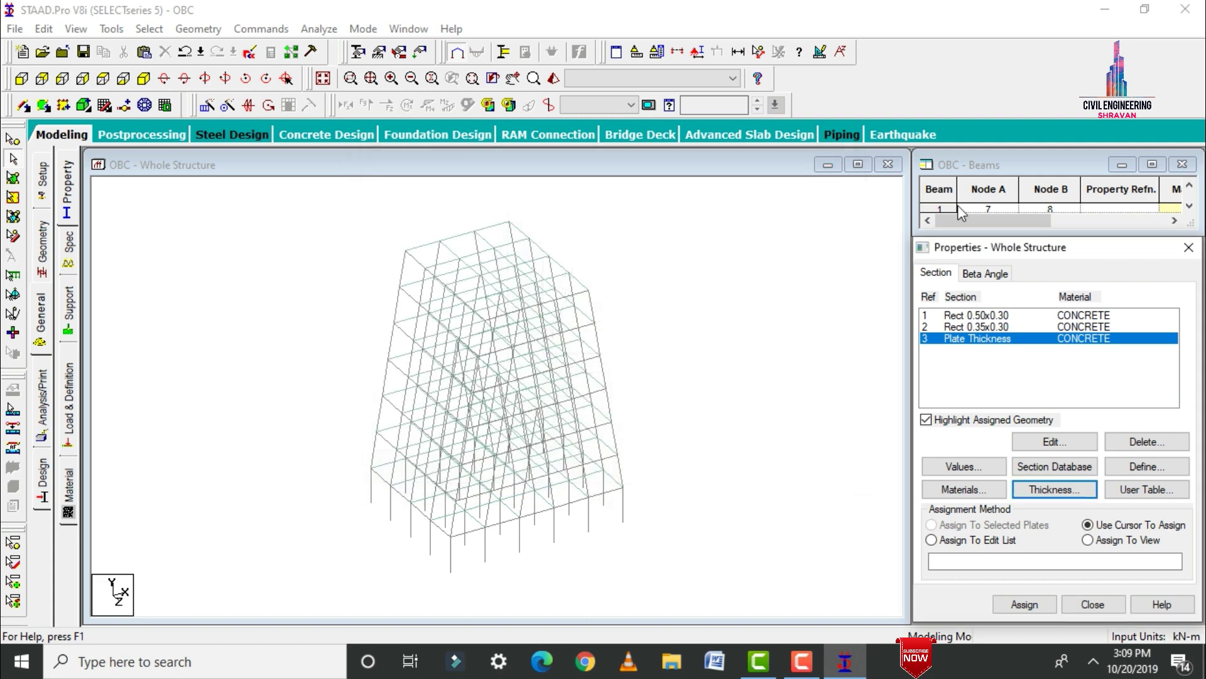
Assign the Rect 0.35x0.30 section to all beams parallel to X and Z.
{"action": "left_click", "coordinate": [980, 331]}
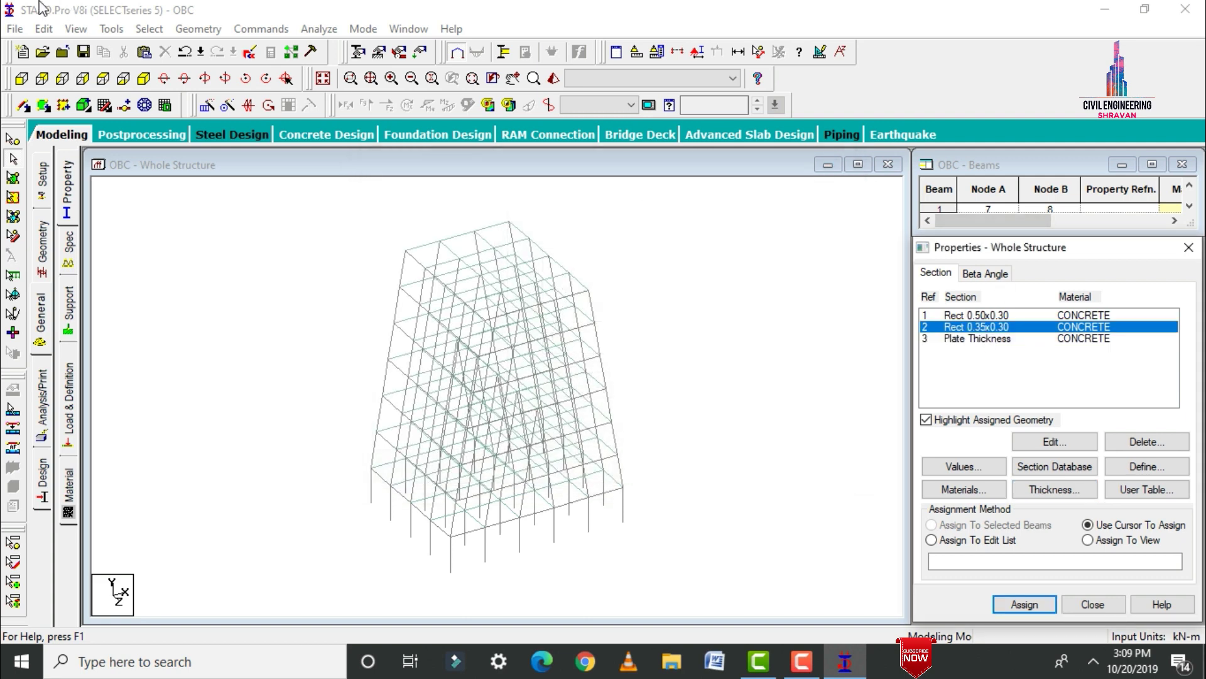
{"action": "left_click", "coordinate": [150, 29]}
{"action": "mouse_move", "coordinate": [302, 345]}
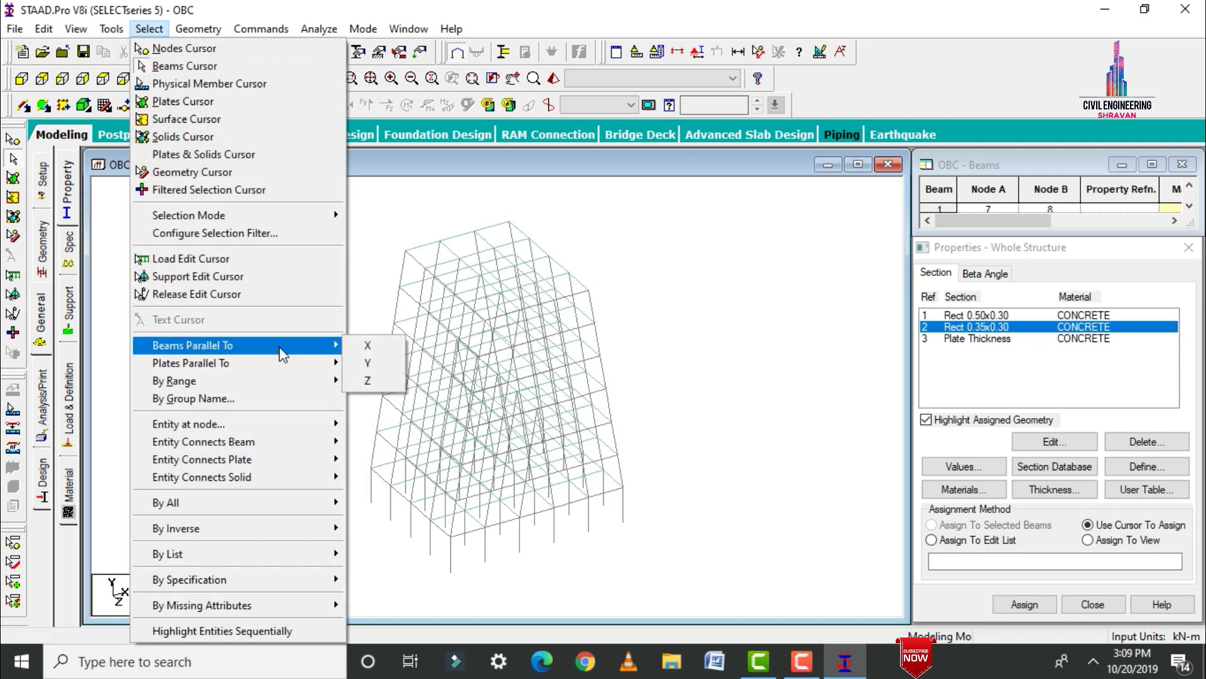
{"action": "left_click", "coordinate": [367, 347]}
{"action": "left_click", "coordinate": [149, 29]}
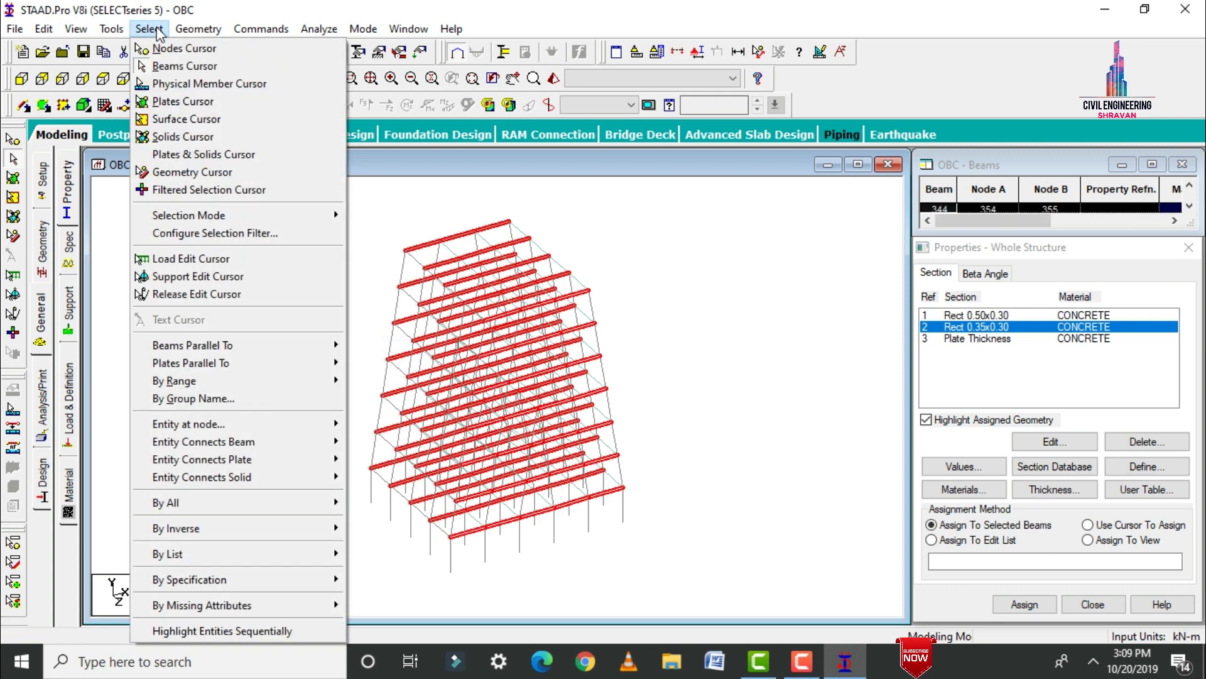
{"action": "mouse_move", "coordinate": [223, 345]}
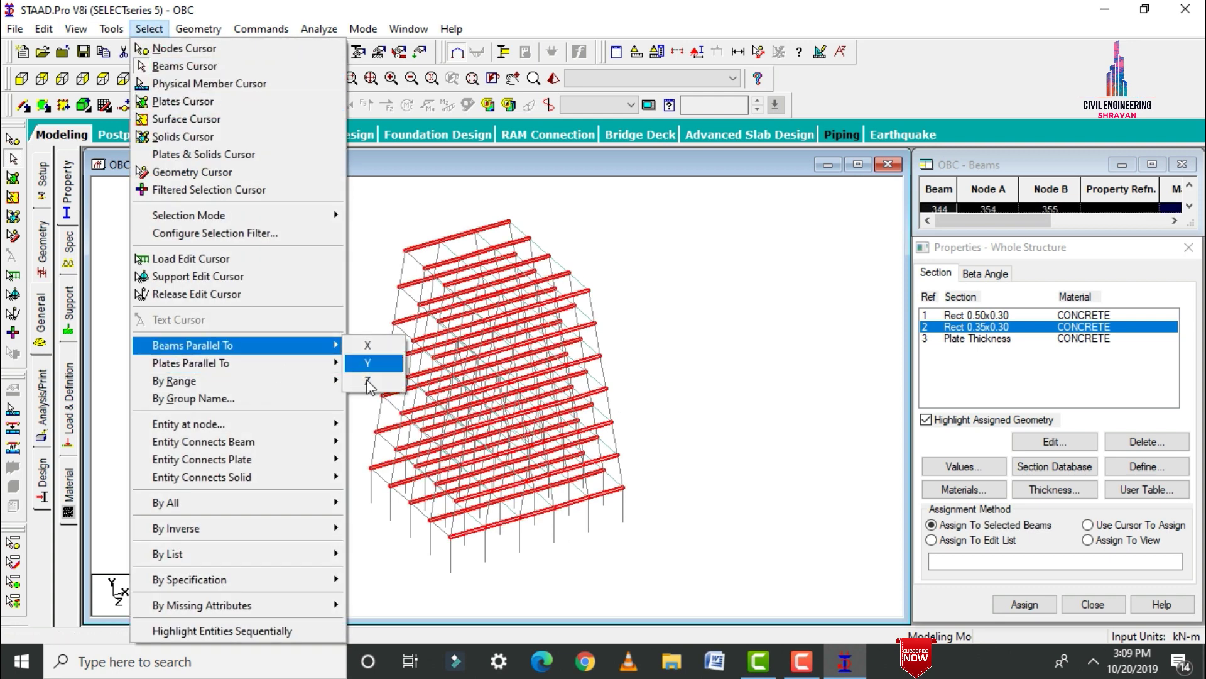
{"action": "left_click", "coordinate": [371, 380]}
{"action": "left_click", "coordinate": [1027, 607]}
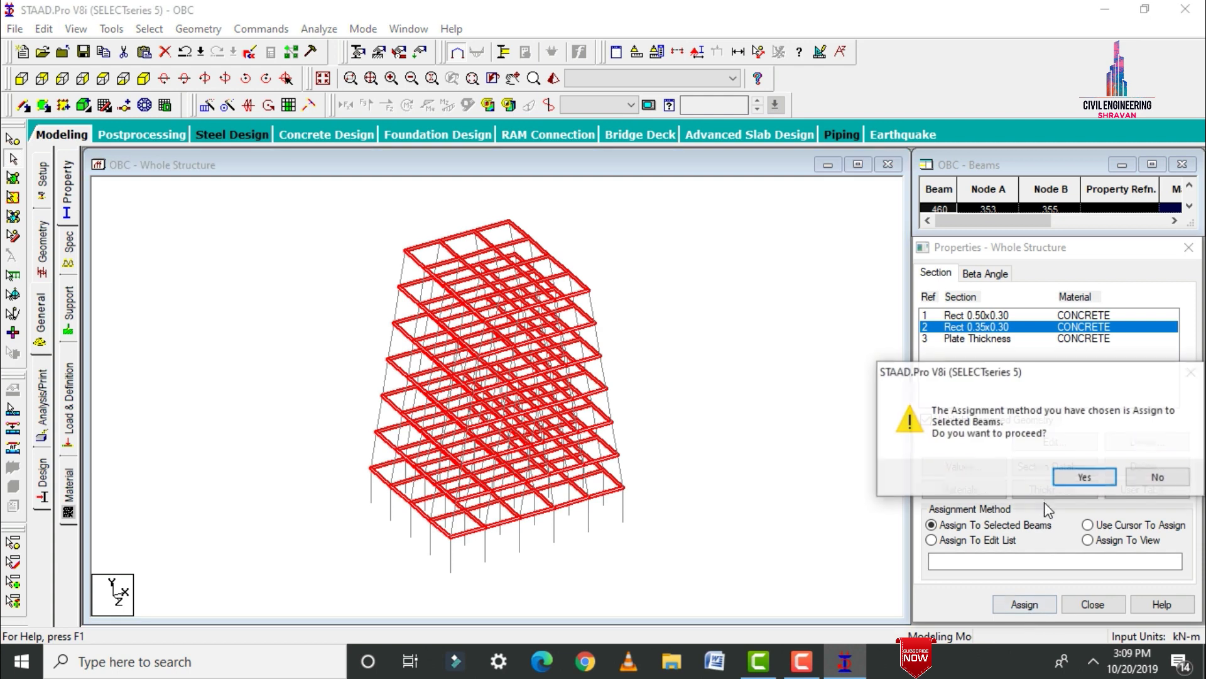
{"action": "left_click", "coordinate": [1077, 475]}
Assign the plate thickness property to all floor plates using the Assign To View method.
{"action": "left_click", "coordinate": [978, 338]}
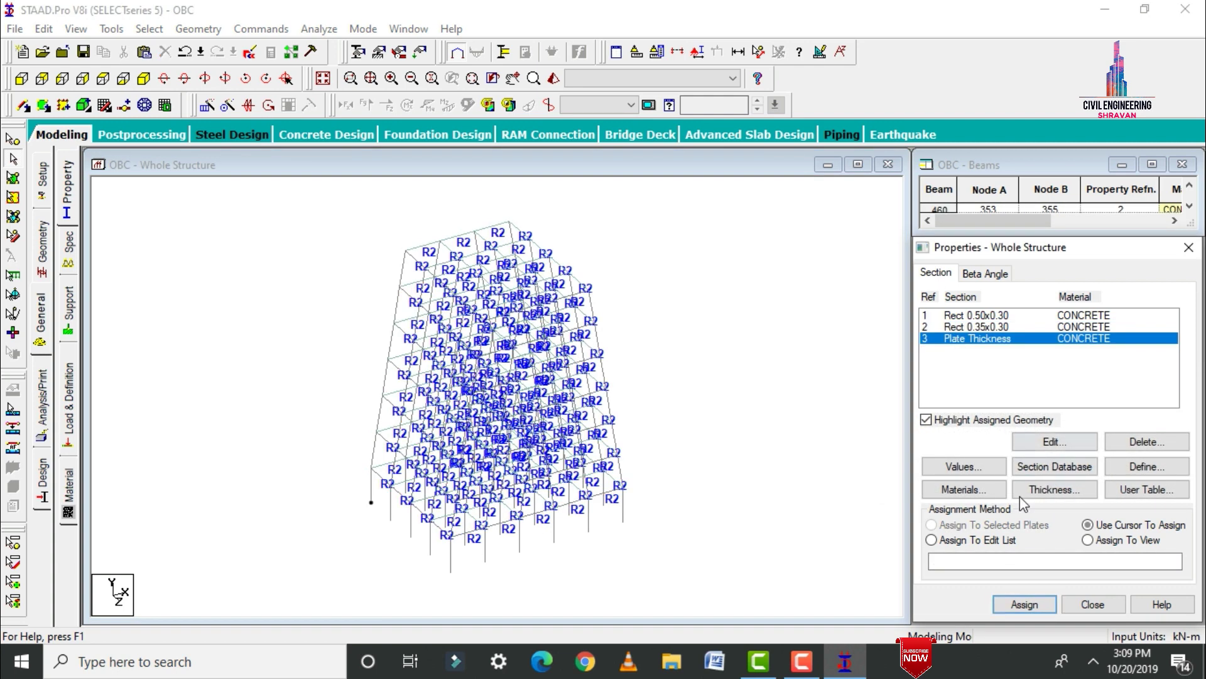
{"action": "left_click", "coordinate": [1088, 539]}
{"action": "left_click", "coordinate": [1029, 607]}
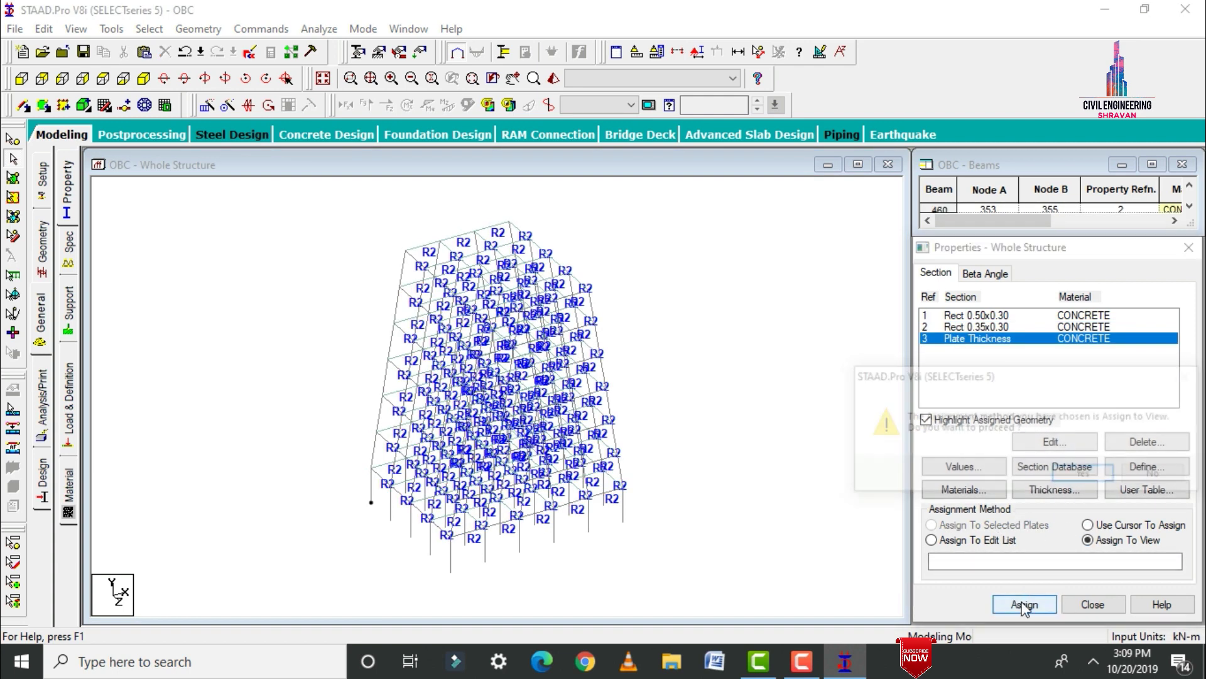
{"action": "left_click", "coordinate": [1072, 473]}
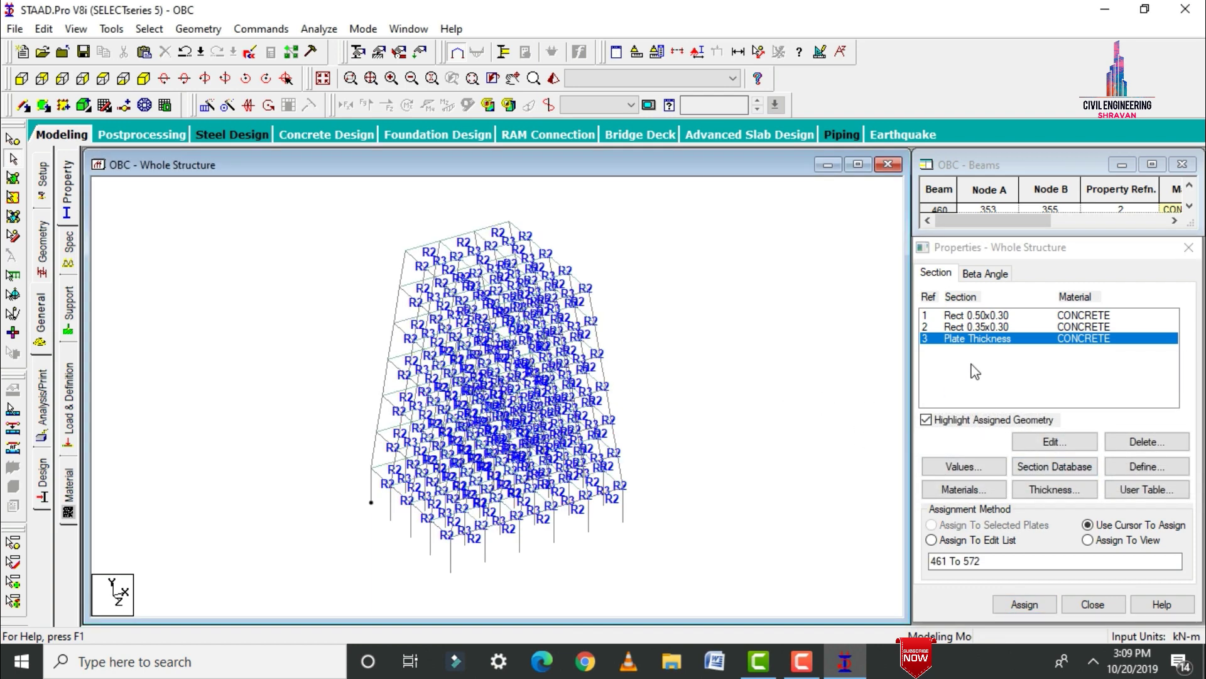
Choose the Rect 0.50x0.30 section and select all members that have a missing property.
{"action": "left_click", "coordinate": [974, 316]}
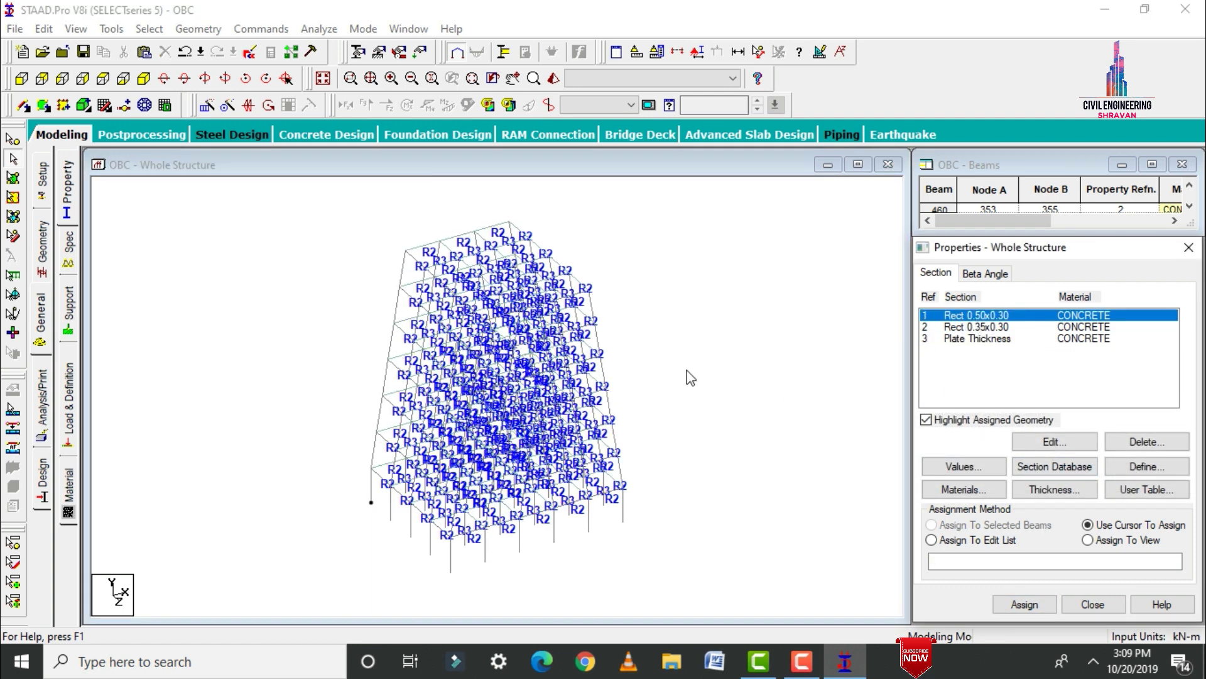
{"action": "left_click", "coordinate": [148, 29]}
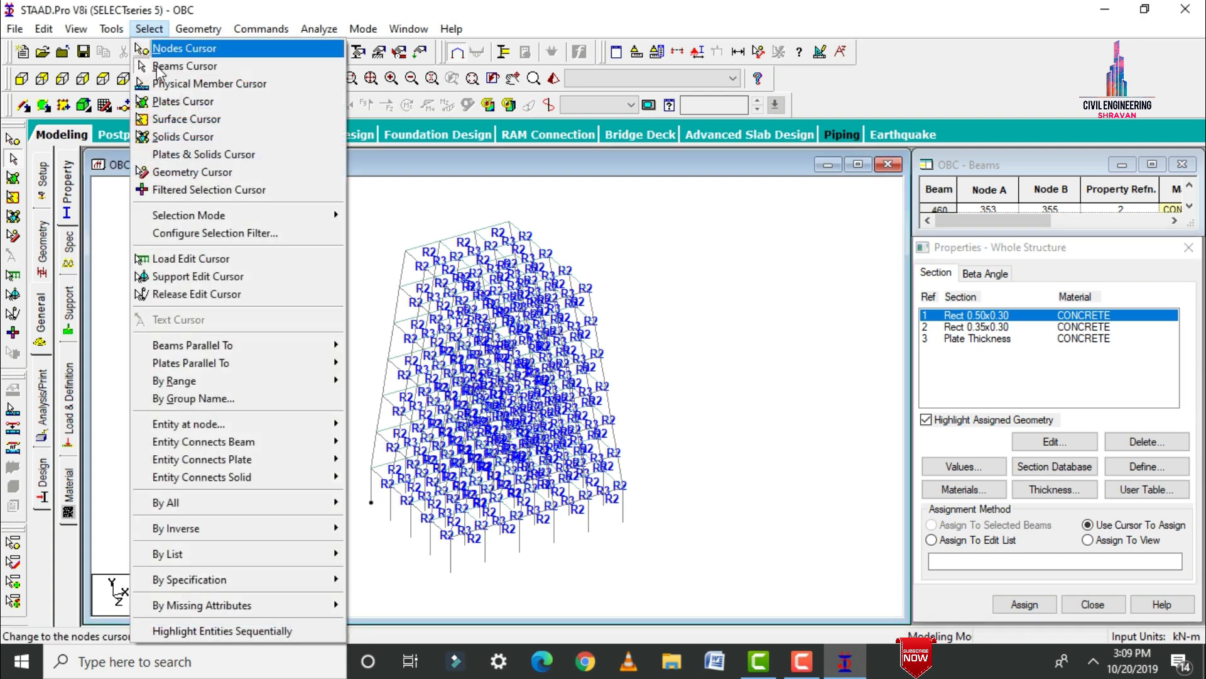
{"action": "mouse_move", "coordinate": [202, 606]}
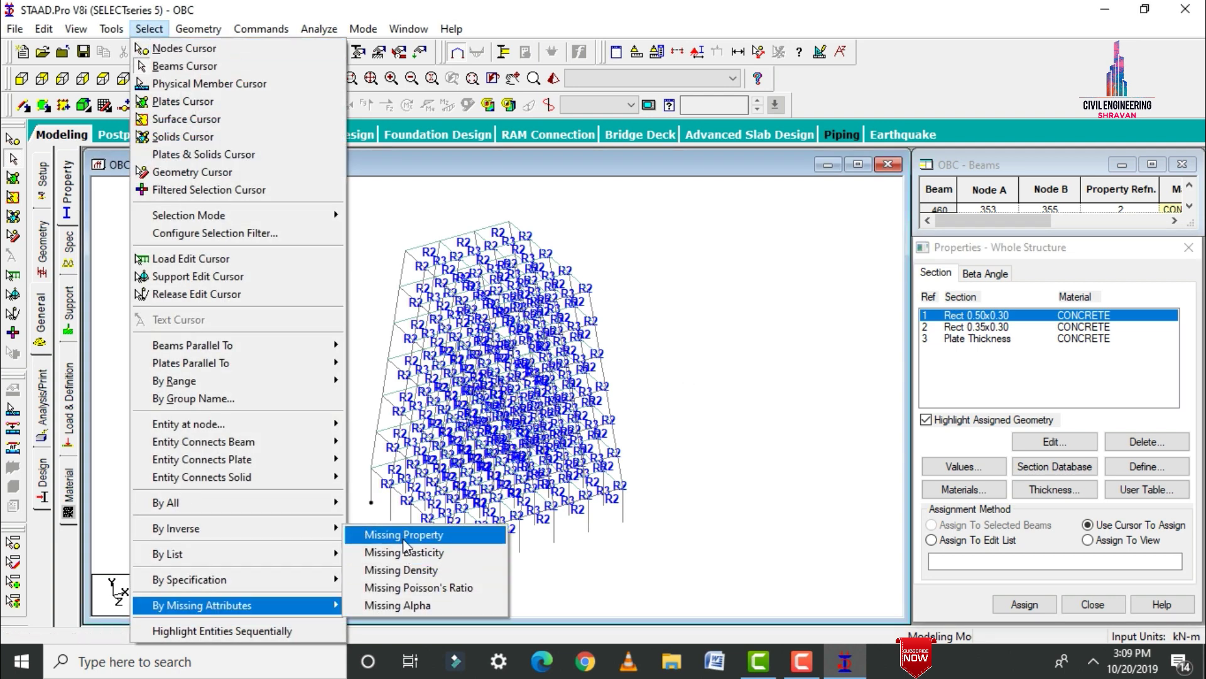
{"action": "left_click", "coordinate": [396, 534]}
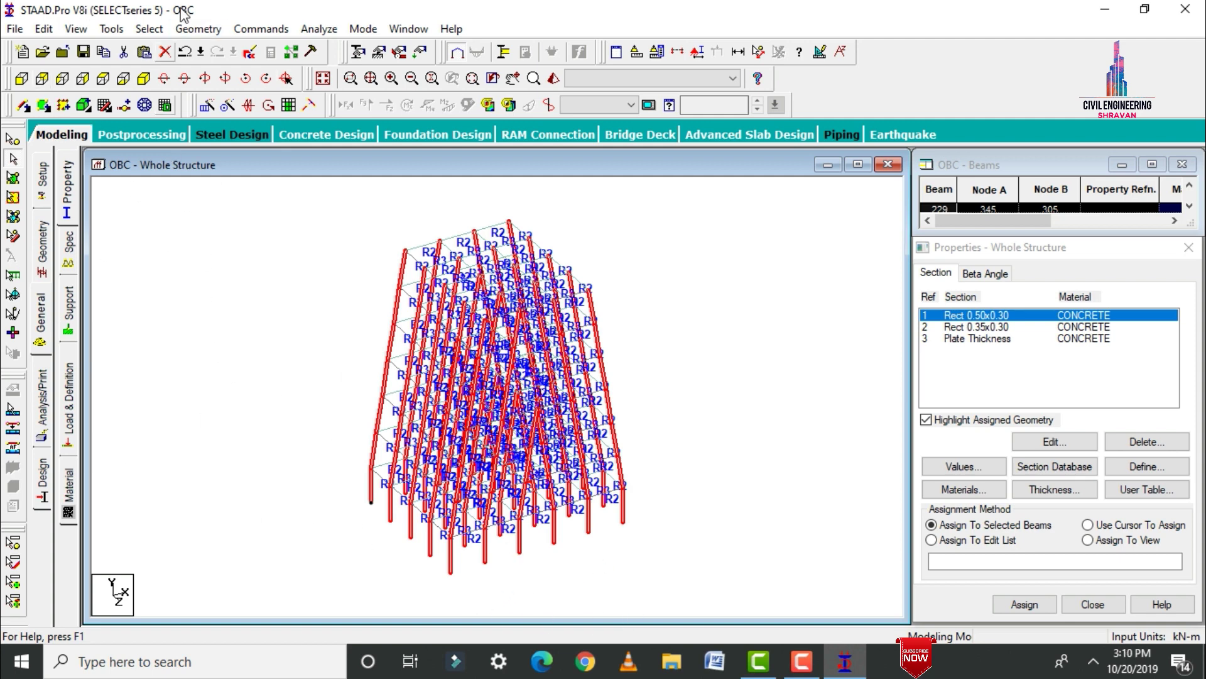
Create a Beam-type group named OBC and associate the selected columns with it, then clear the selection.
{"action": "left_click", "coordinate": [76, 29]}
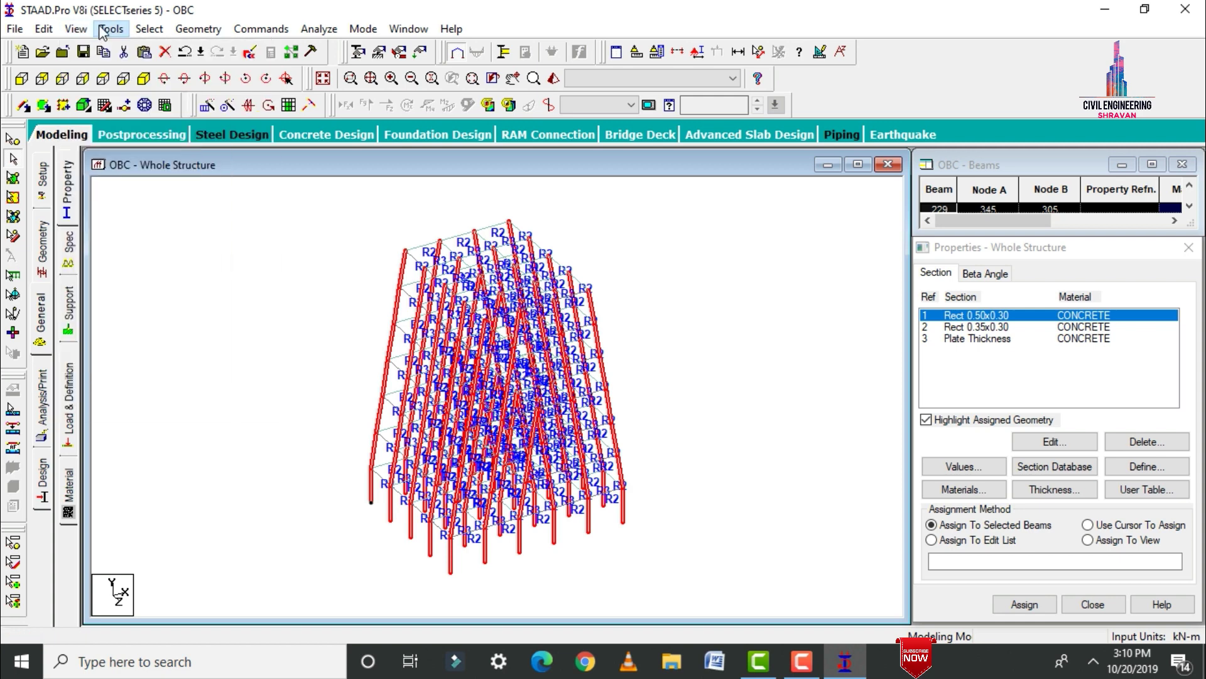
{"action": "left_click", "coordinate": [111, 29]}
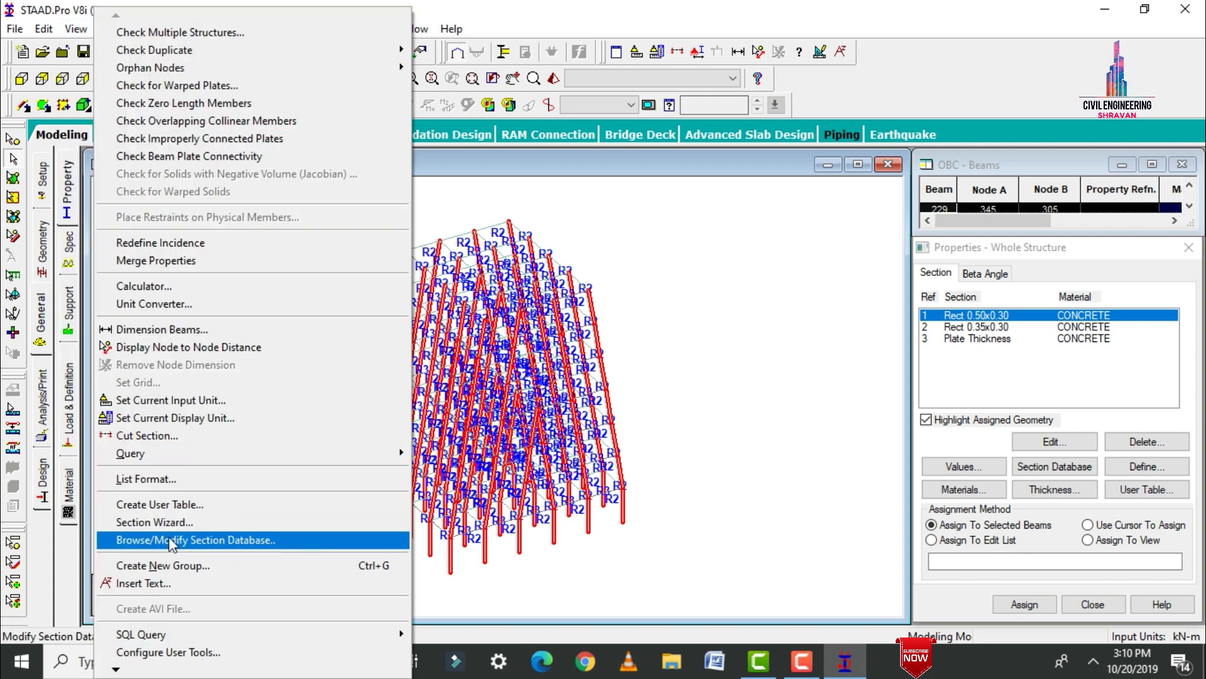
{"action": "left_click", "coordinate": [178, 565]}
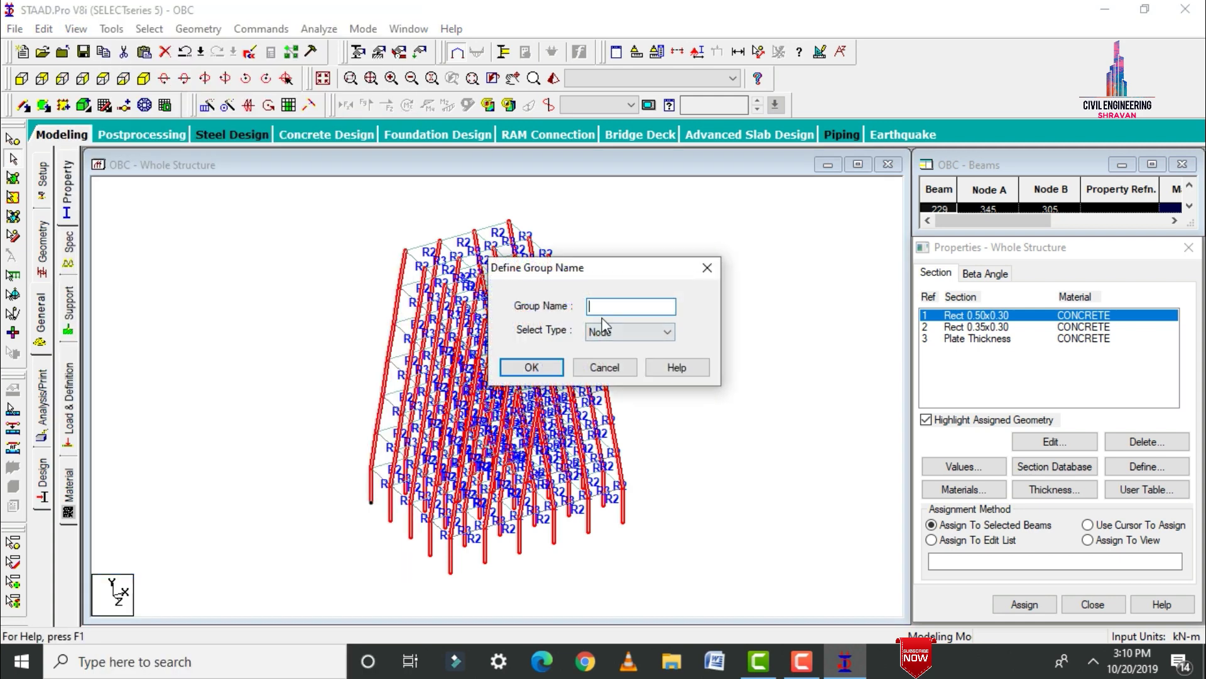
{"action": "type", "text": "OBC"}
{"action": "left_click", "coordinate": [663, 332]}
{"action": "left_click", "coordinate": [606, 358]}
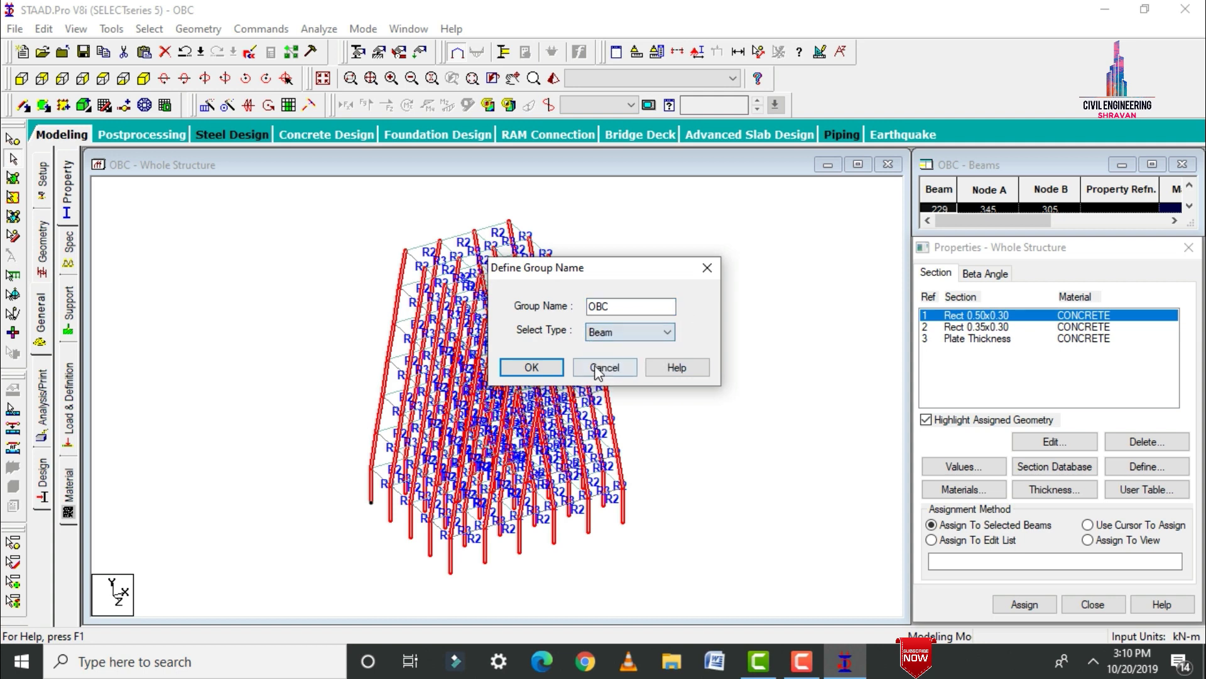
{"action": "left_click", "coordinate": [517, 373]}
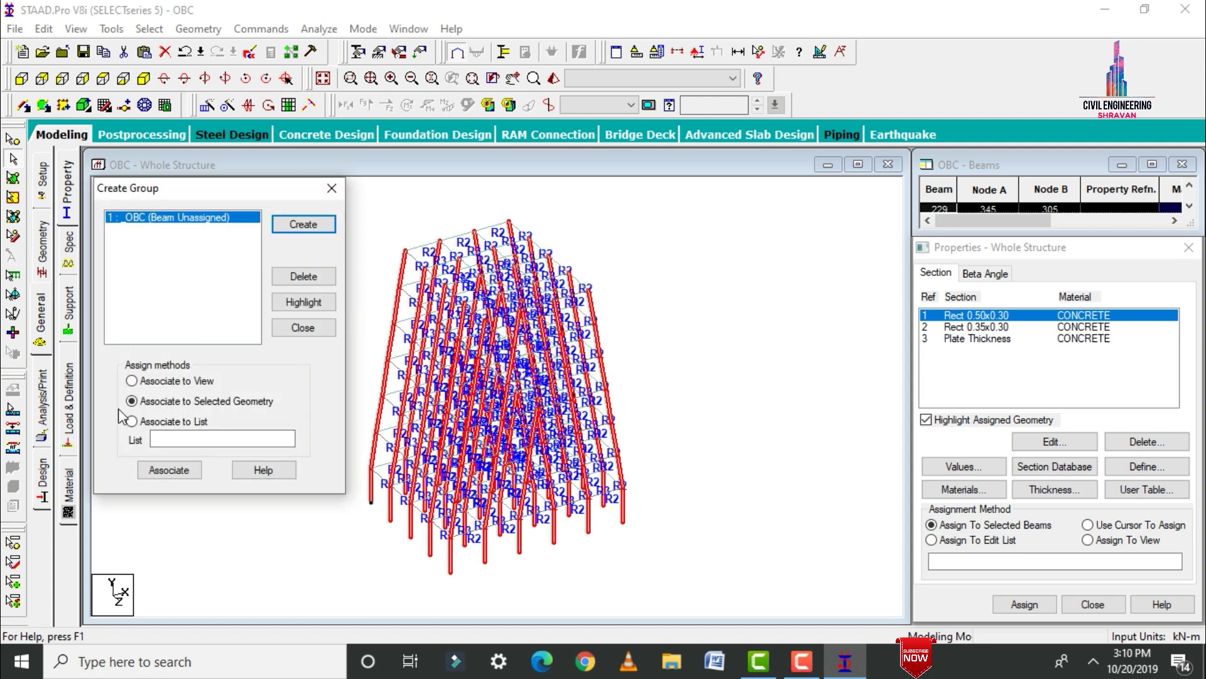
{"action": "left_click", "coordinate": [181, 406]}
{"action": "left_click", "coordinate": [169, 470]}
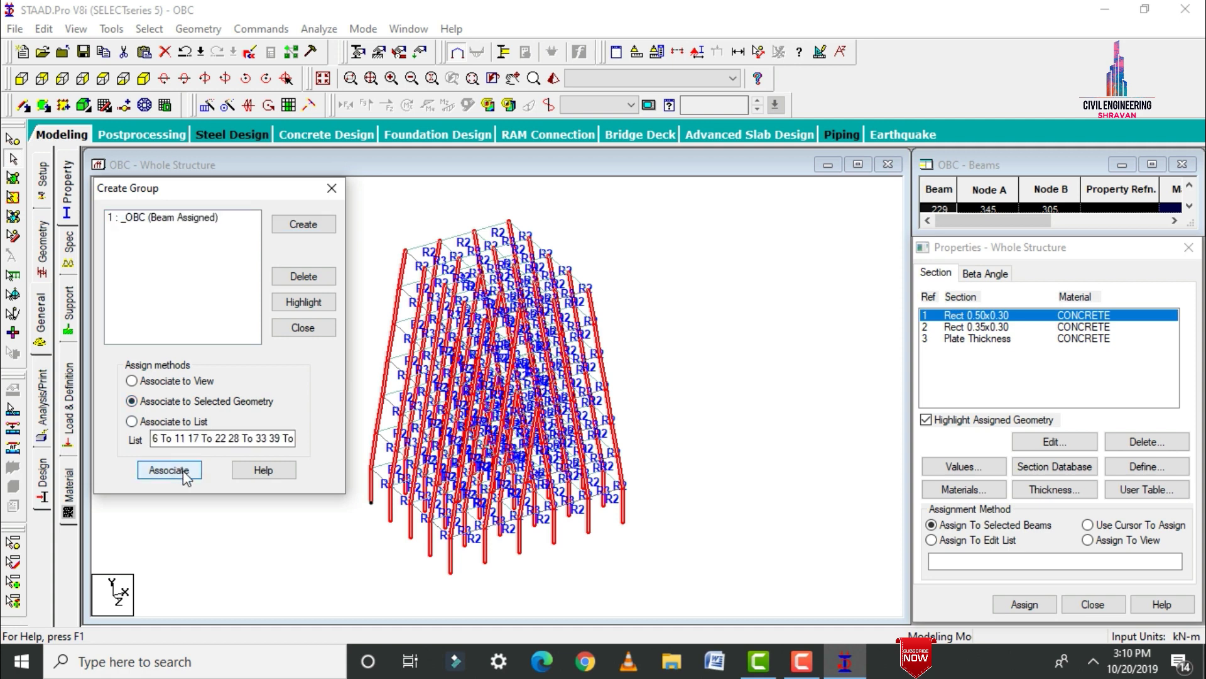
{"action": "left_click", "coordinate": [406, 205]}
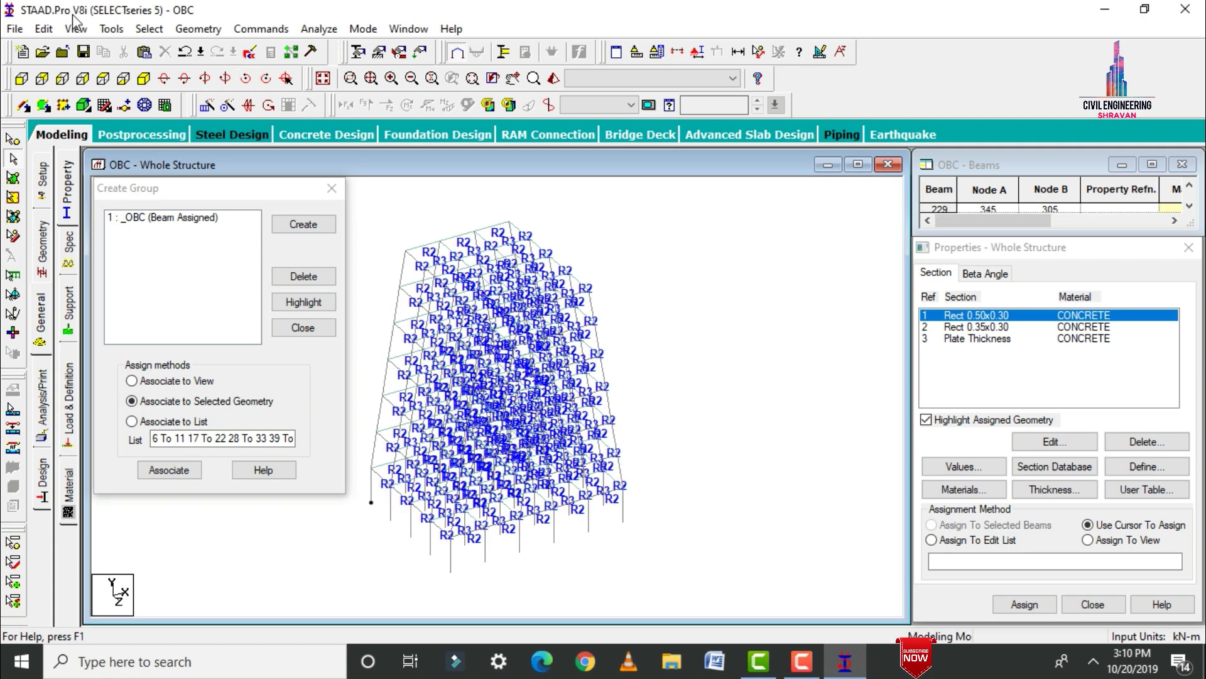
Assign the Rect 0.50x0.30 section to all columns, selected as members with a missing property.
{"action": "left_click", "coordinate": [149, 29]}
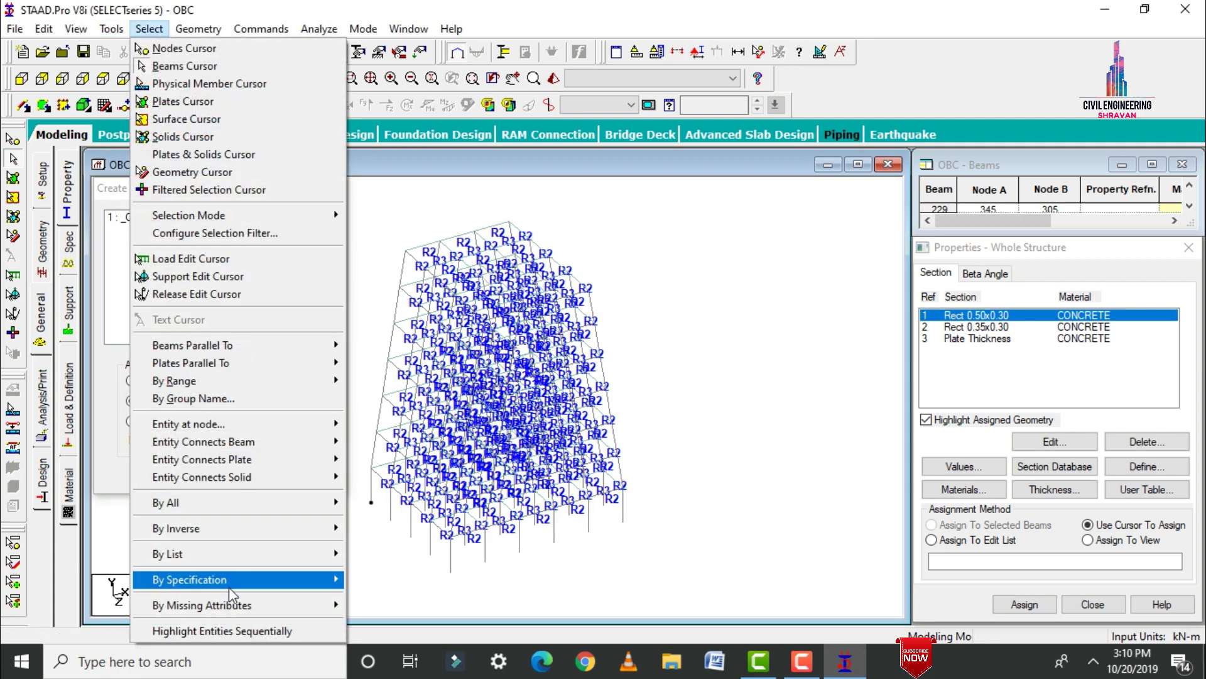
{"action": "mouse_move", "coordinate": [226, 607]}
{"action": "left_click", "coordinate": [422, 534]}
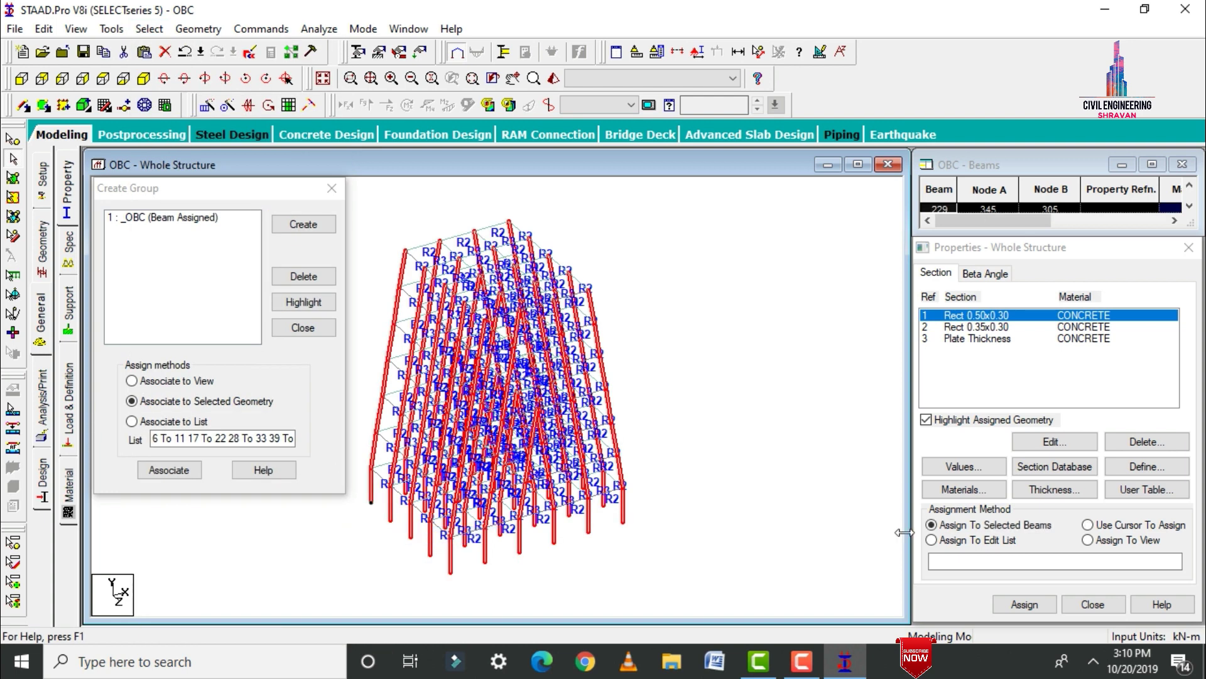
{"action": "left_click", "coordinate": [1024, 603]}
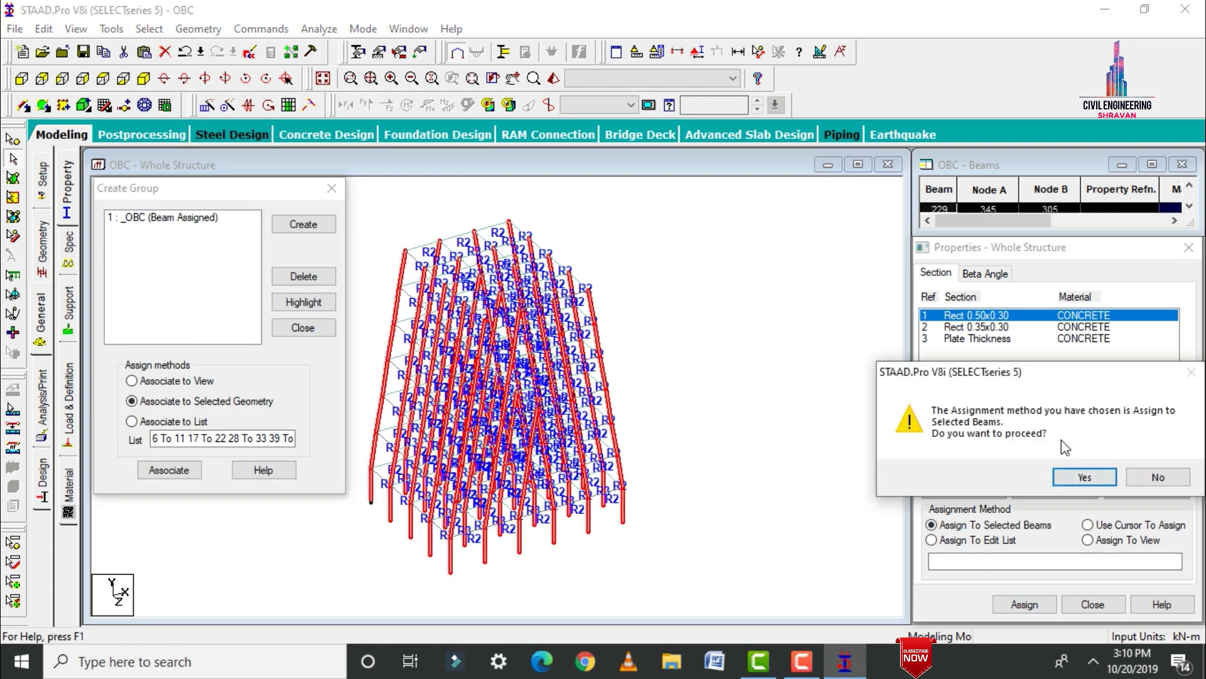
Confirm assigning the Rect 0.50x0.30 section to the selected columns and close the group creation dialog.
{"action": "left_click", "coordinate": [1082, 475]}
{"action": "left_click", "coordinate": [332, 188]}
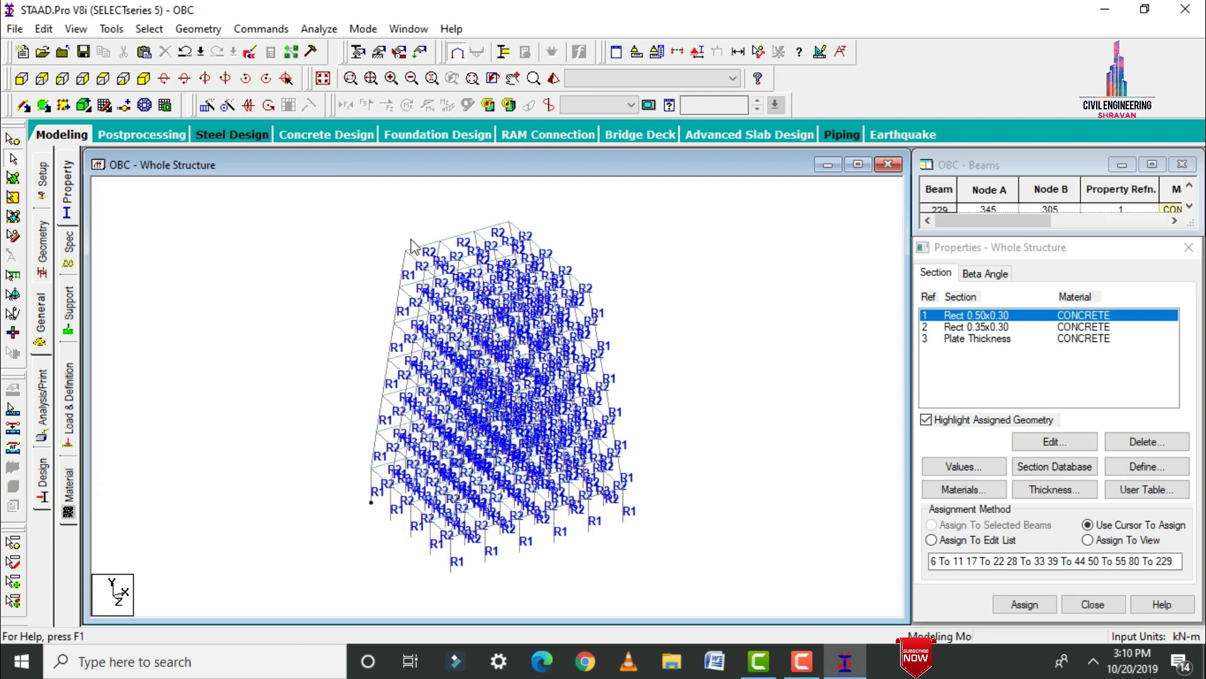
Inspect the whole building in an enlarged 3D rendered view from several angles, accepting the auto save.
{"action": "left_click", "coordinate": [547, 106]}
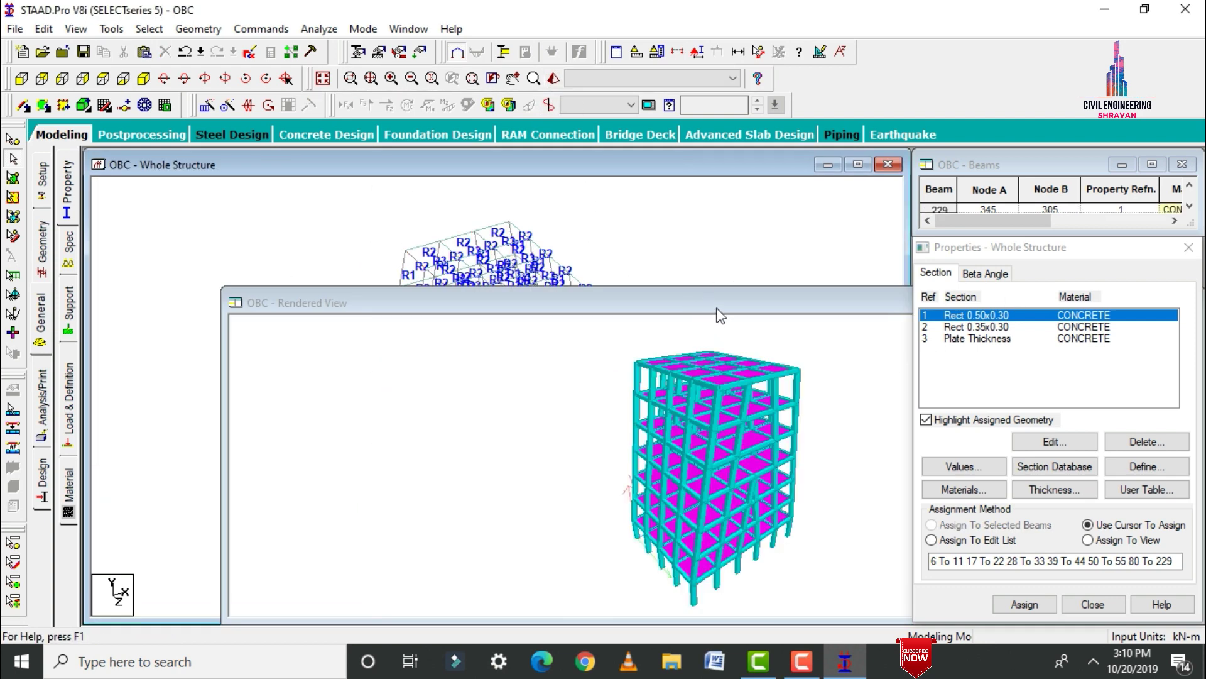
{"action": "left_click_drag", "start_coordinate": [721, 316], "coordinate": [404, 224]}
{"action": "left_click", "coordinate": [836, 210]}
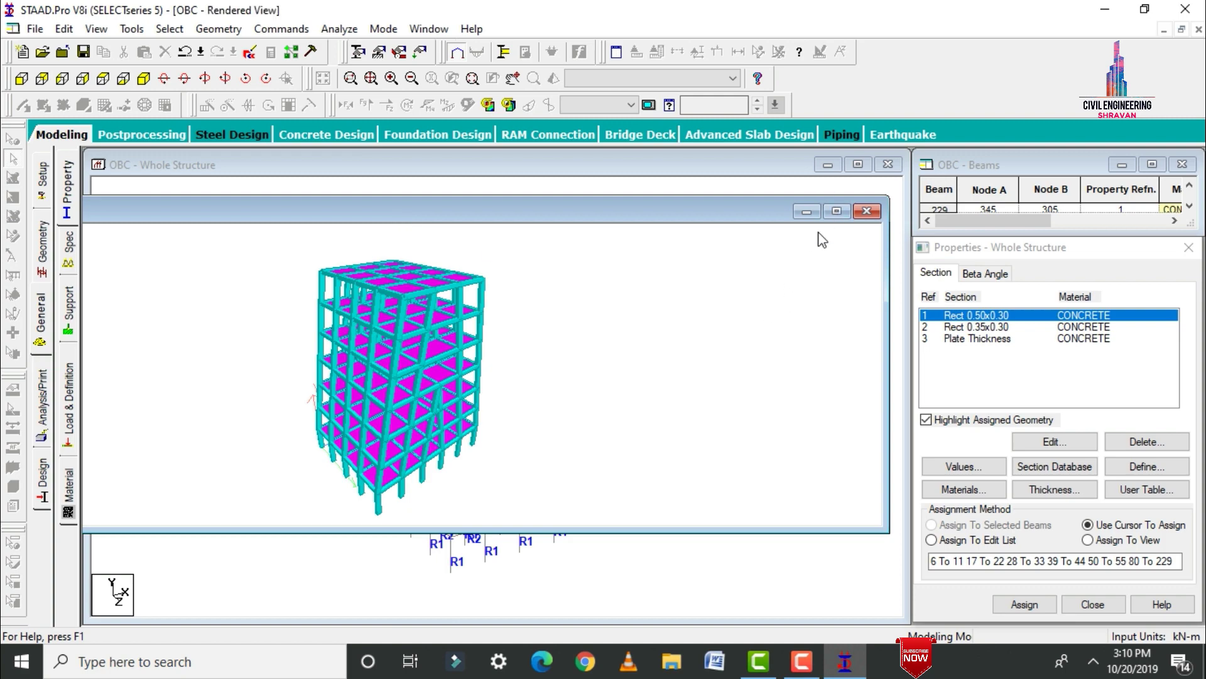
{"action": "left_click_drag", "start_coordinate": [746, 541], "coordinate": [541, 482]}
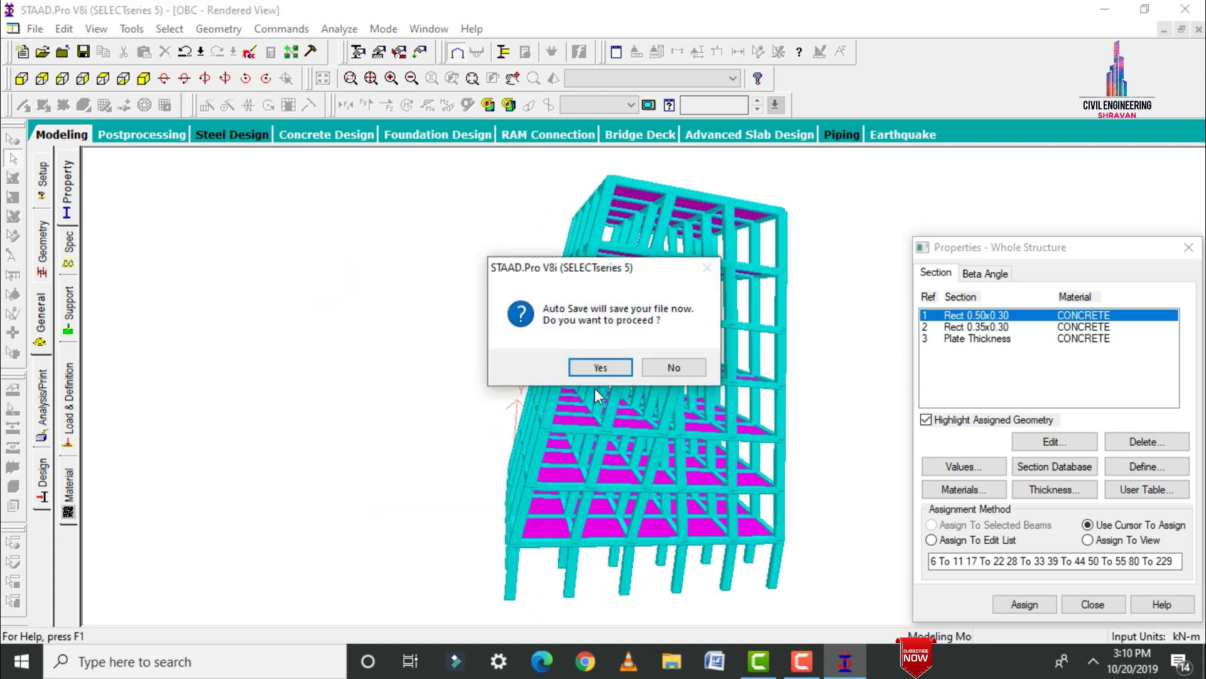
{"action": "left_click", "coordinate": [596, 368]}
{"action": "left_click", "coordinate": [489, 353]}
{"action": "left_click_drag", "start_coordinate": [489, 353], "coordinate": [757, 497]}
{"action": "left_click_drag", "start_coordinate": [585, 494], "coordinate": [878, 404]}
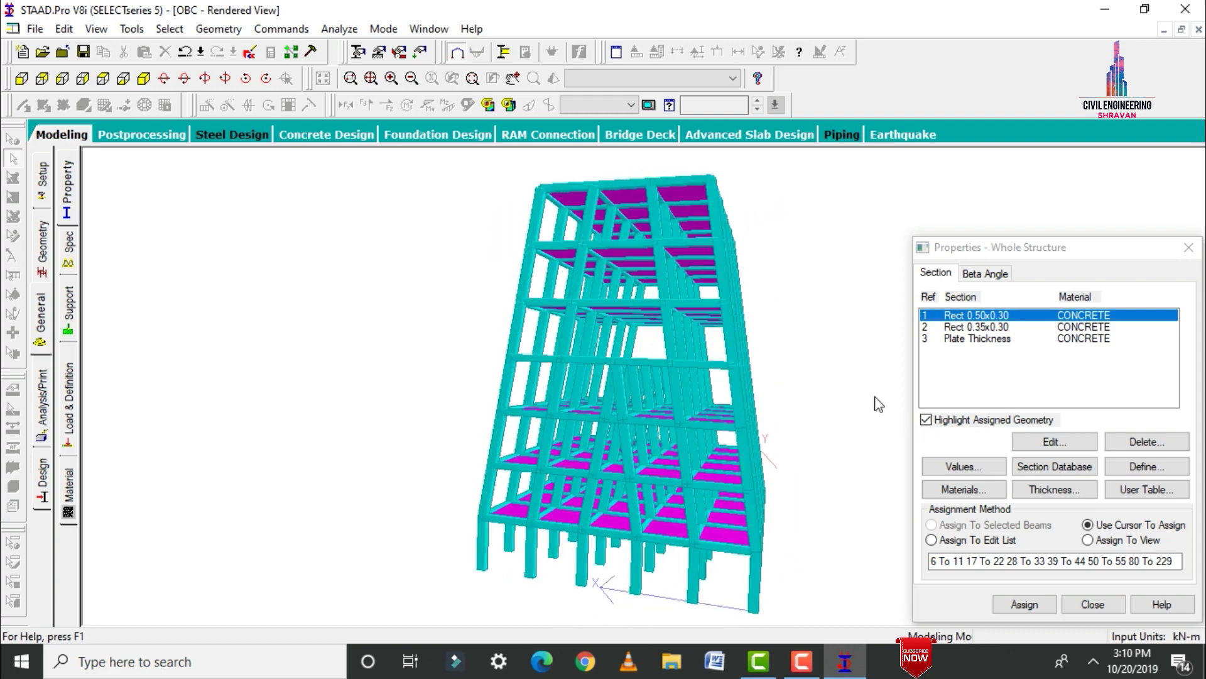
{"action": "left_click_drag", "start_coordinate": [643, 382], "coordinate": [745, 431]}
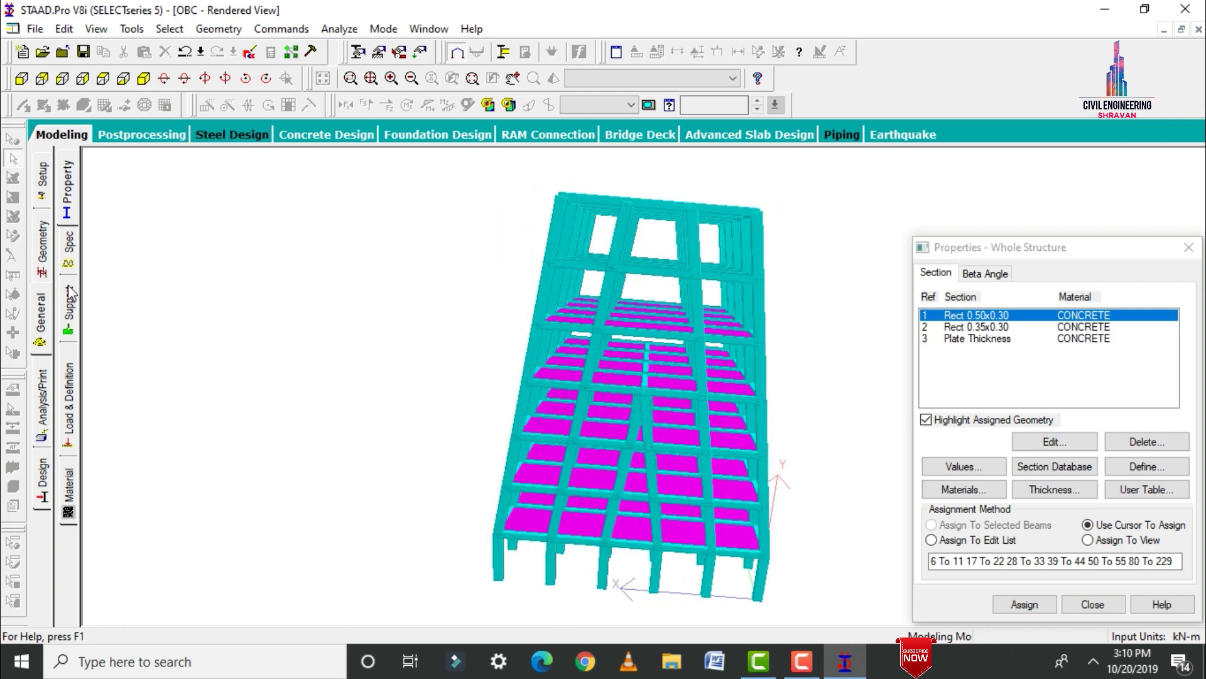
Create a fixed support definition for the structure.
{"action": "left_click", "coordinate": [69, 308]}
{"action": "left_click", "coordinate": [1074, 478]}
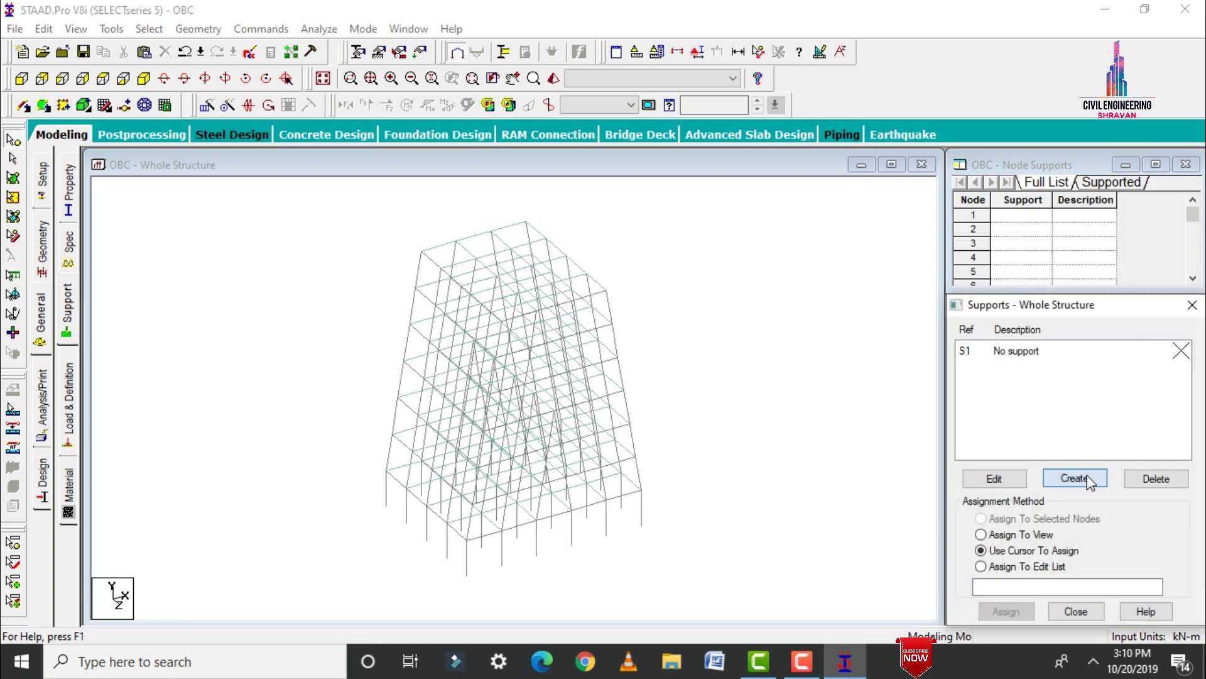
{"action": "left_click", "coordinate": [952, 621]}
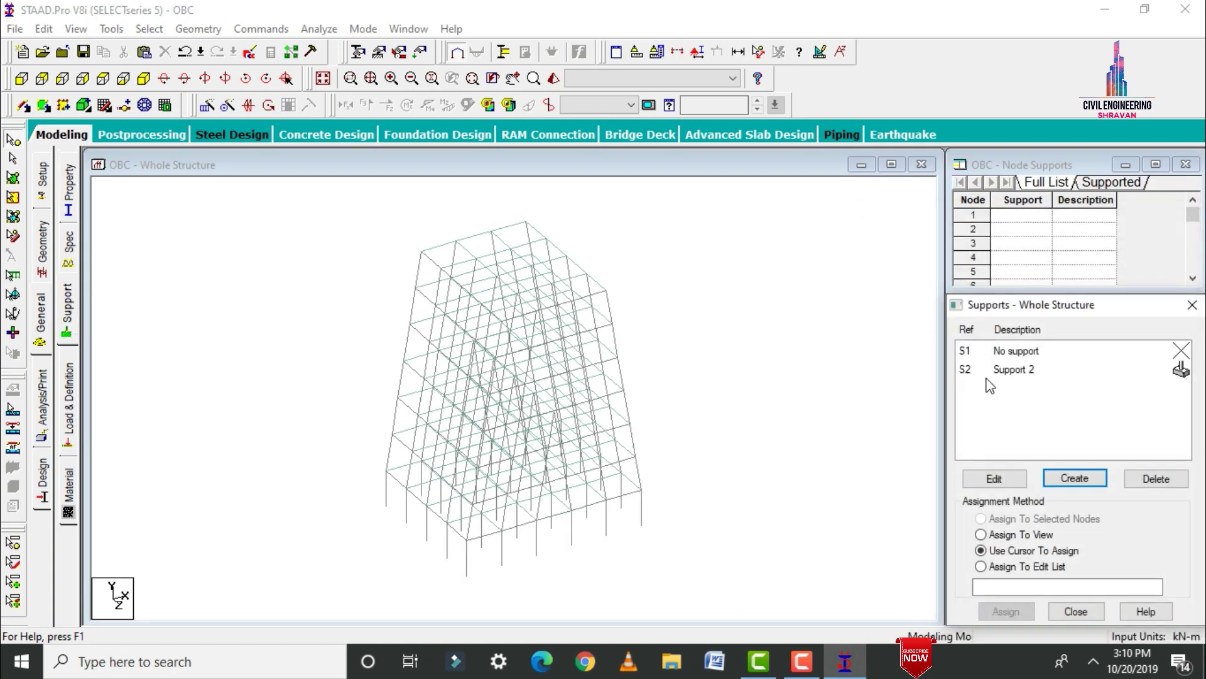
Assign the S2 support to all the column base nodes of the structure.
{"action": "left_click", "coordinate": [1005, 369]}
{"action": "left_click", "coordinate": [42, 78]}
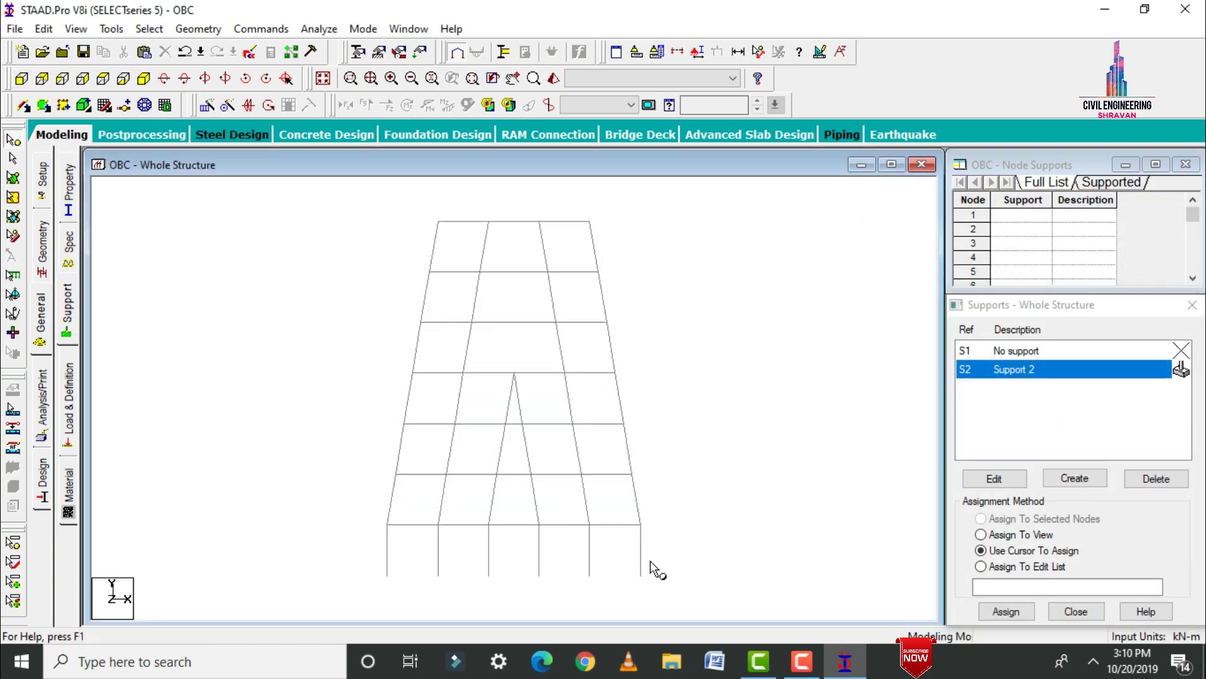
{"action": "left_click_drag", "start_coordinate": [665, 590], "coordinate": [328, 551]}
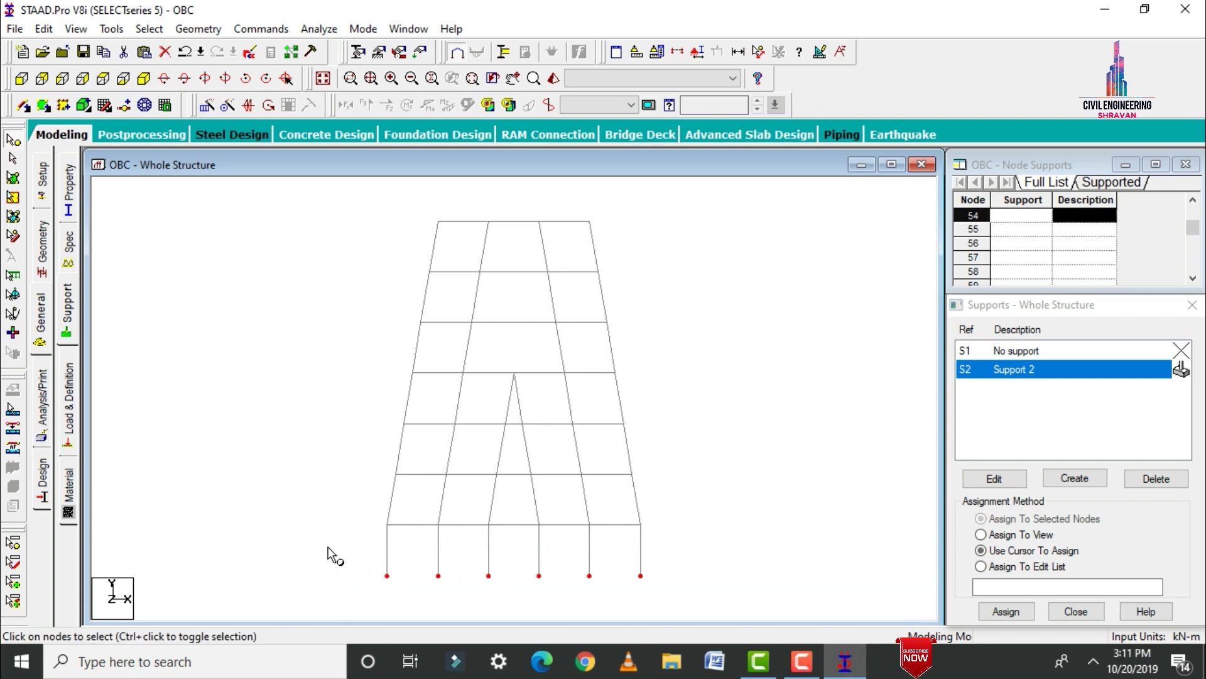
{"action": "left_click", "coordinate": [150, 78]}
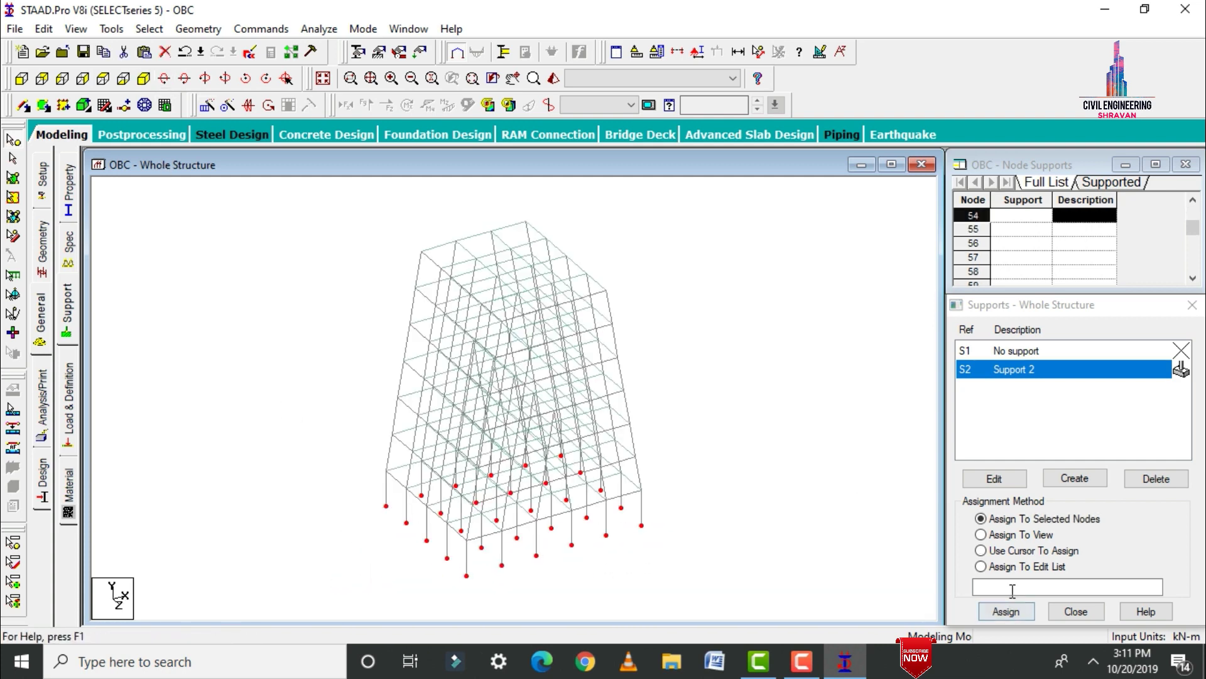
{"action": "left_click", "coordinate": [1006, 611]}
{"action": "left_click", "coordinate": [1004, 506]}
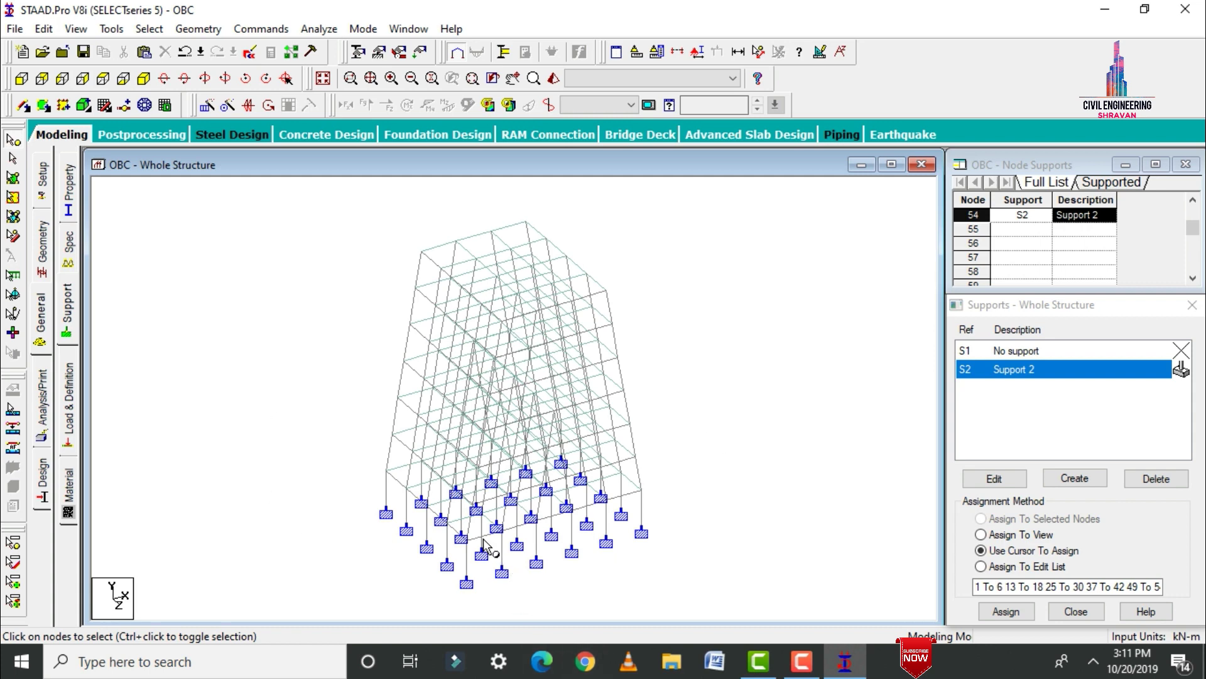
Start a new seismic definition using the IS 1893 - 2002/2005 code.
{"action": "left_click", "coordinate": [69, 417]}
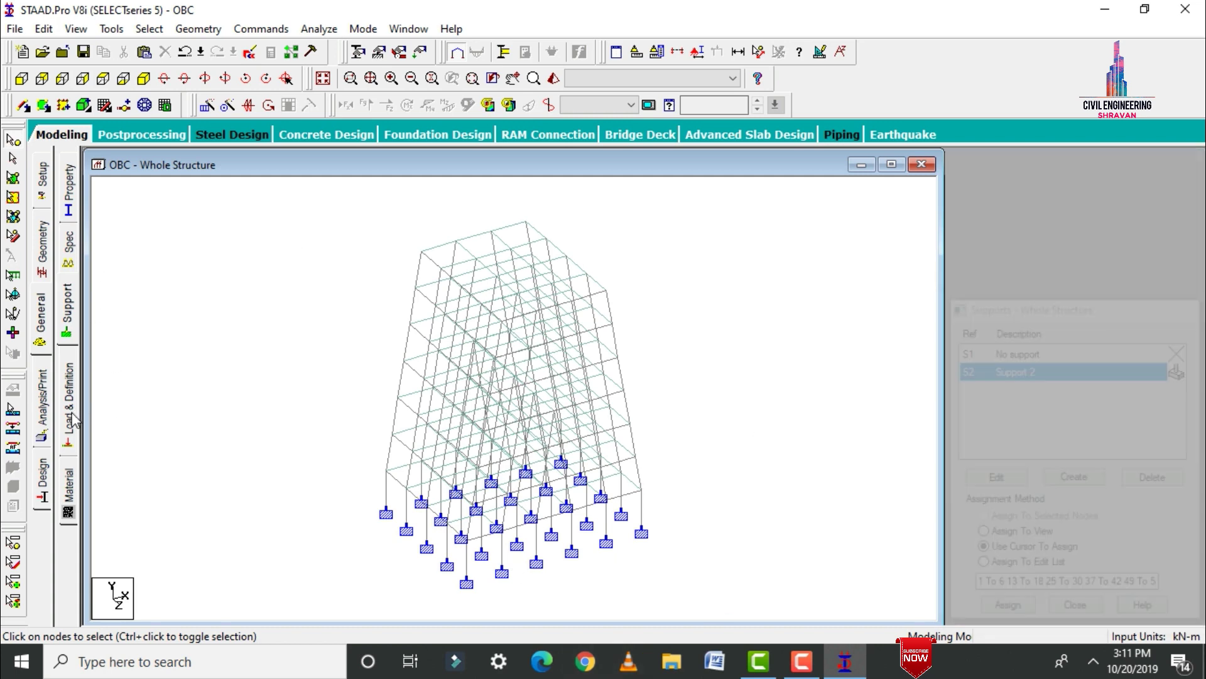
{"action": "left_click", "coordinate": [924, 181]}
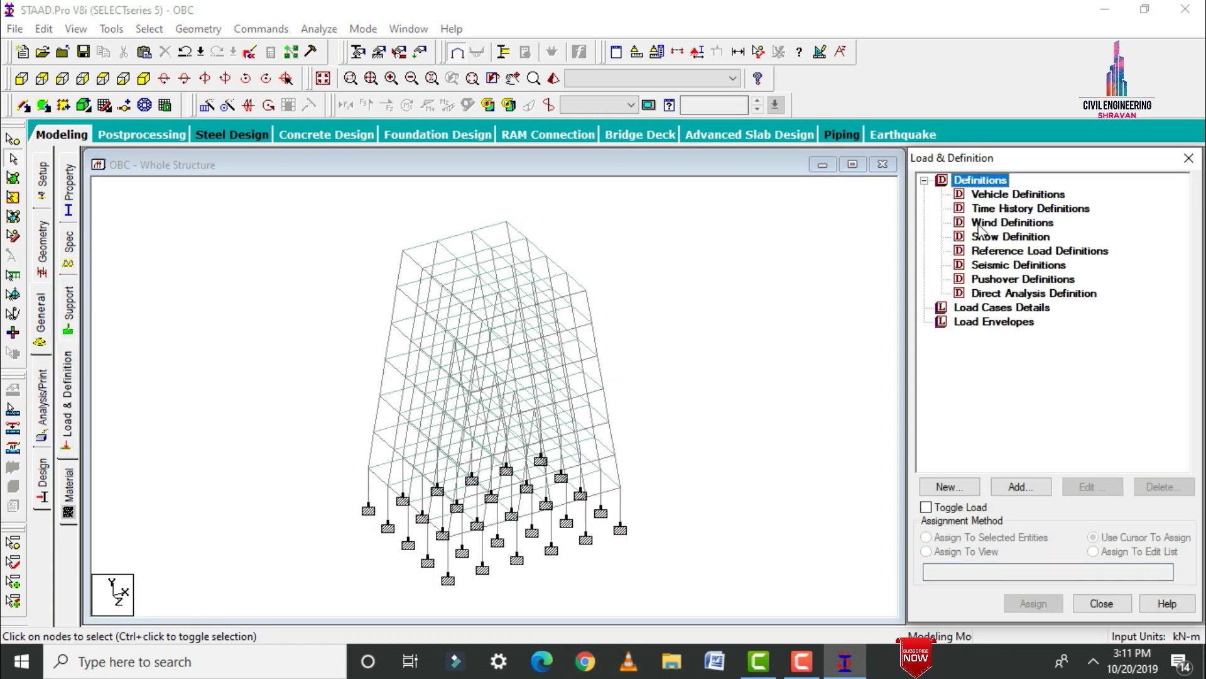
{"action": "left_click", "coordinate": [997, 267]}
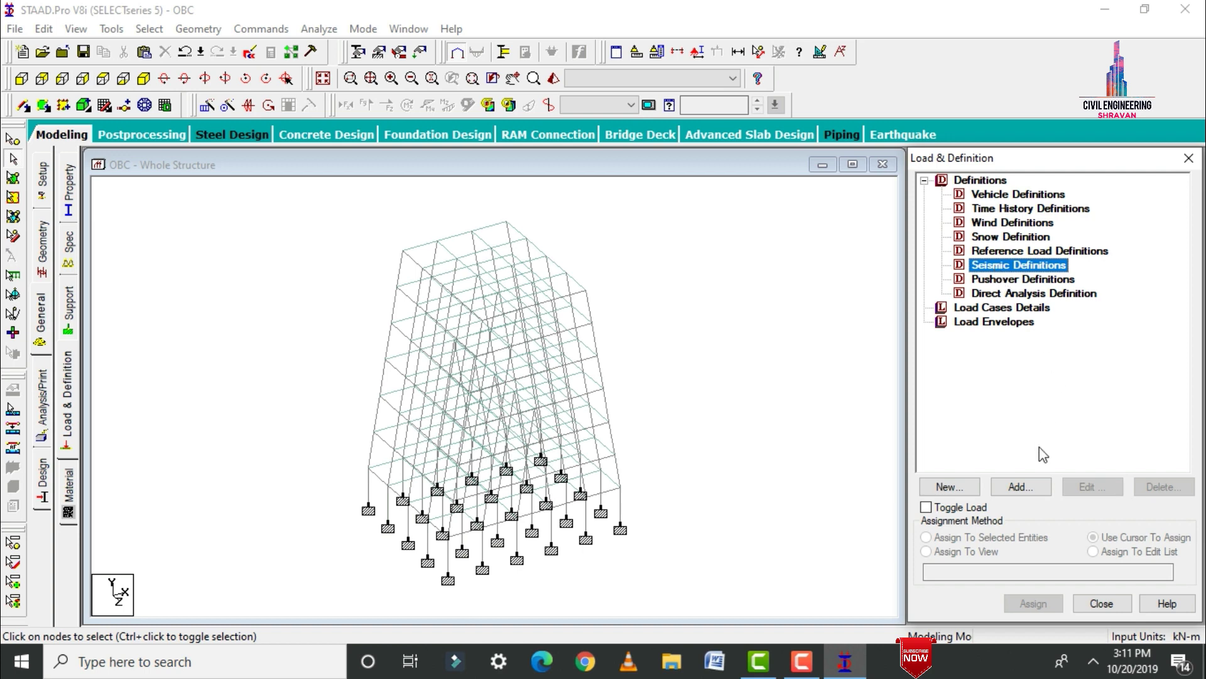
{"action": "left_click", "coordinate": [1021, 487]}
{"action": "left_click", "coordinate": [591, 179]}
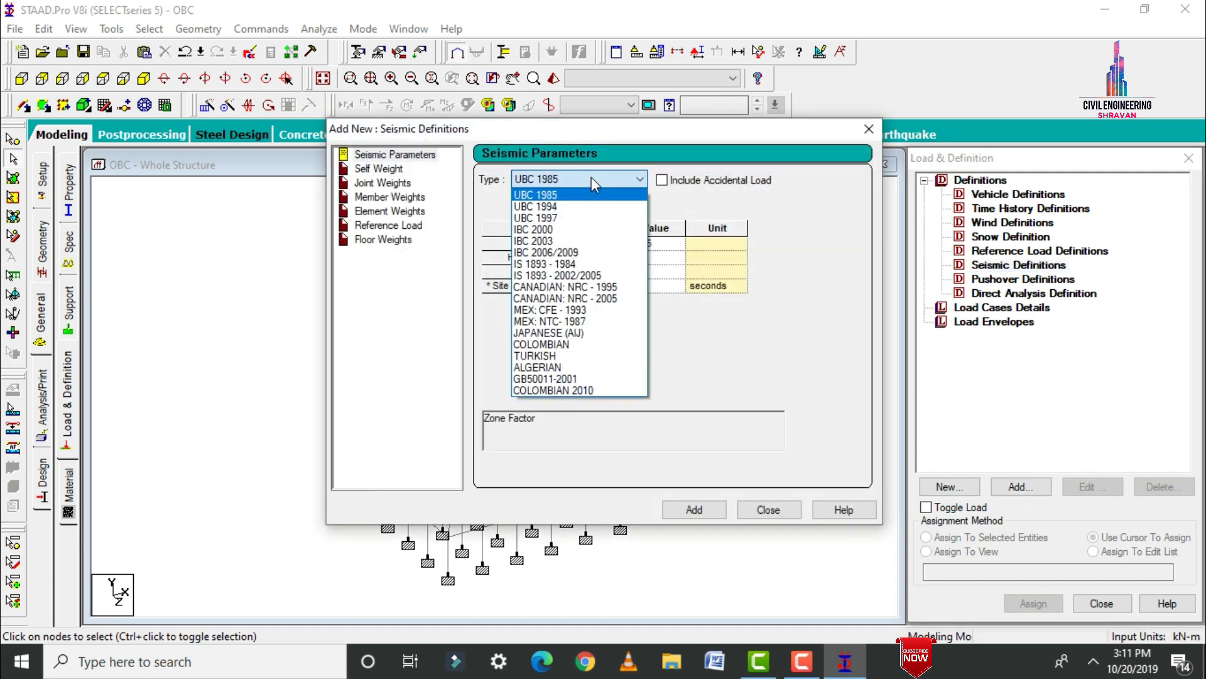
{"action": "left_click", "coordinate": [585, 275]}
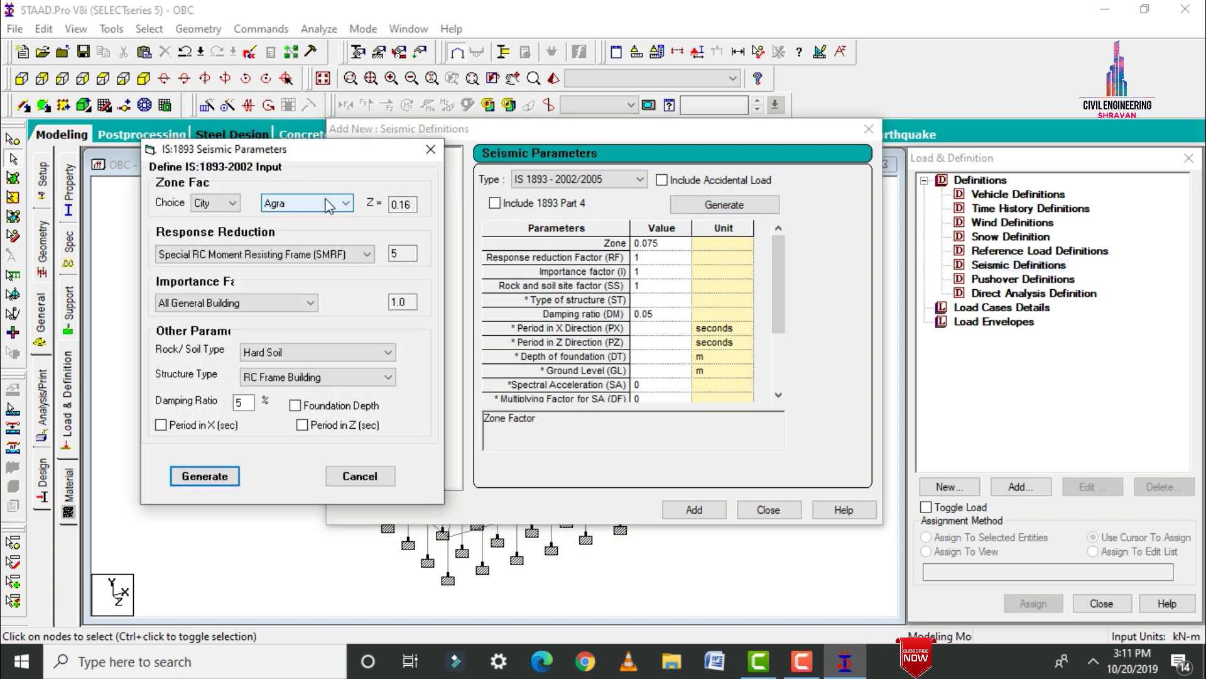
Choose the zone factor by zone, set it to zone IV, and set the importance factor to All General Building.
{"action": "left_click", "coordinate": [213, 204]}
{"action": "left_click", "coordinate": [208, 229]}
{"action": "left_click", "coordinate": [277, 205]}
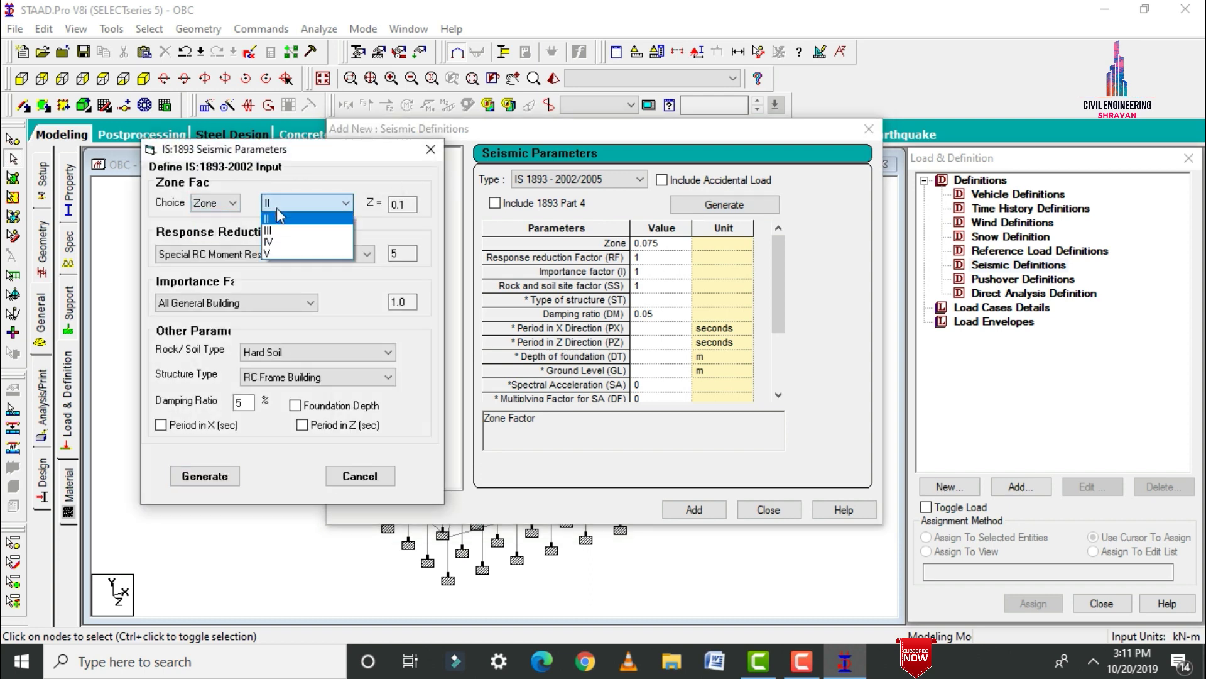
{"action": "left_click", "coordinate": [283, 242]}
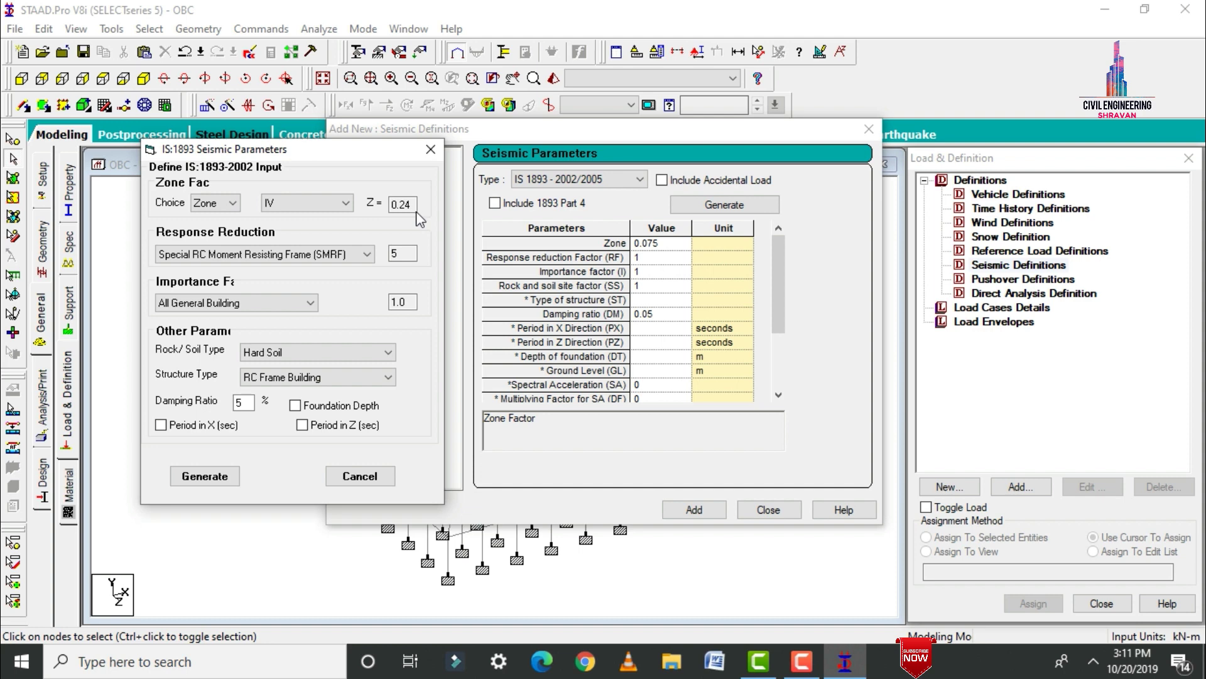
{"action": "left_click", "coordinate": [288, 301]}
{"action": "left_click", "coordinate": [239, 315]}
Set the soil type to Medium Soil and the damping ratio to 0.05, then generate and add the seismic parameters.
{"action": "left_click", "coordinate": [266, 355]}
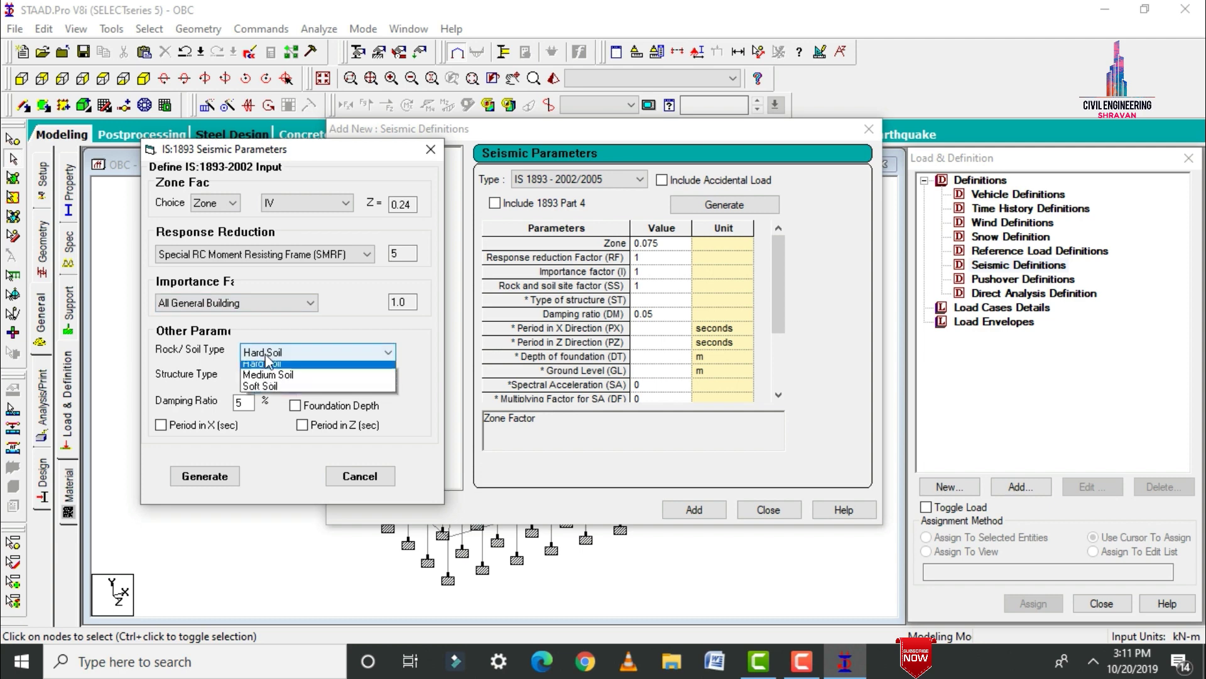
{"action": "left_click", "coordinate": [267, 374]}
{"action": "double_click", "coordinate": [243, 402]}
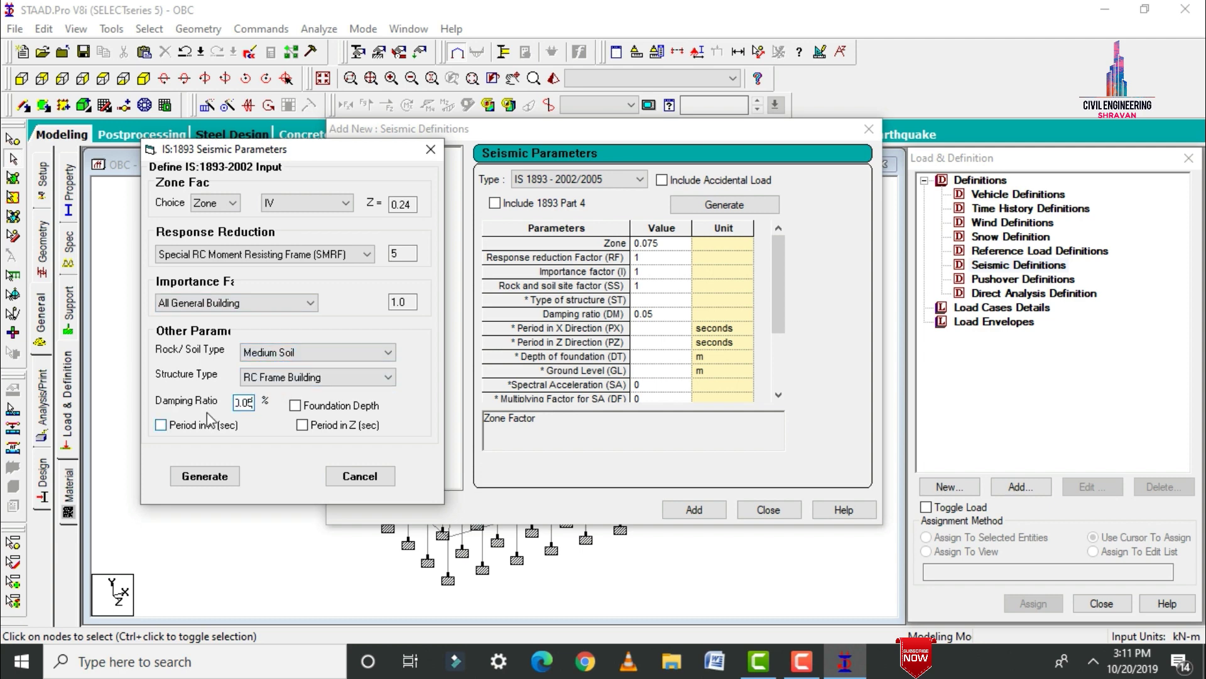
{"action": "left_click", "coordinate": [205, 477]}
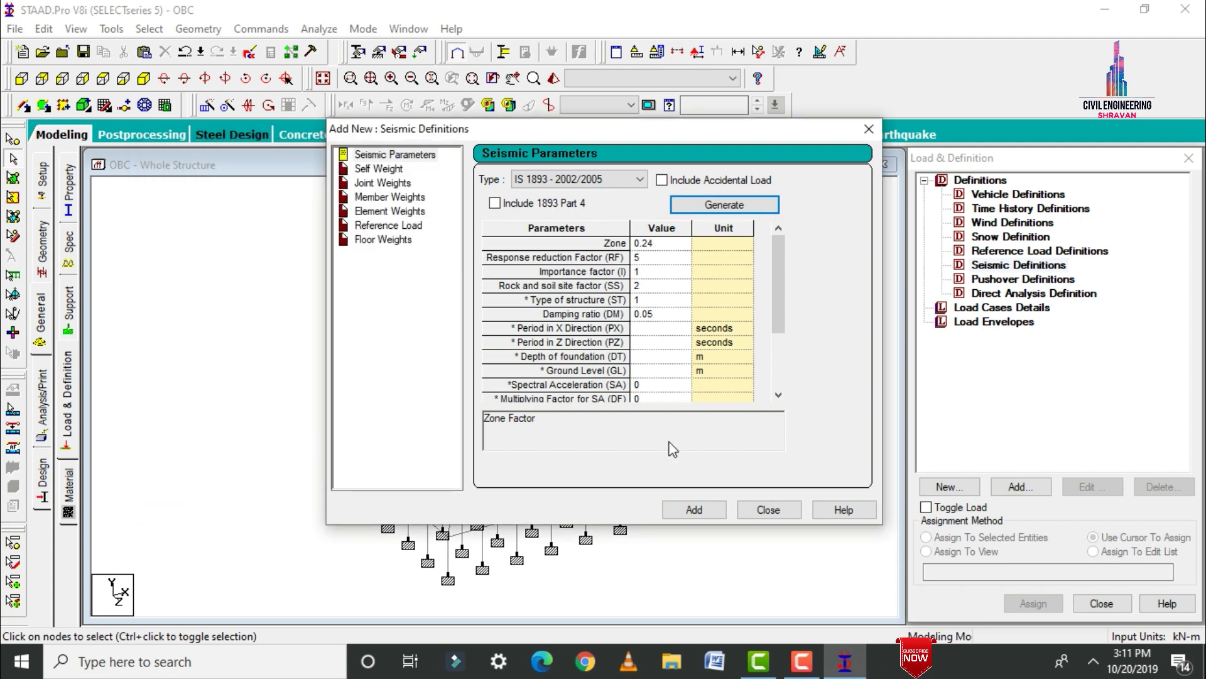
{"action": "left_click", "coordinate": [694, 509]}
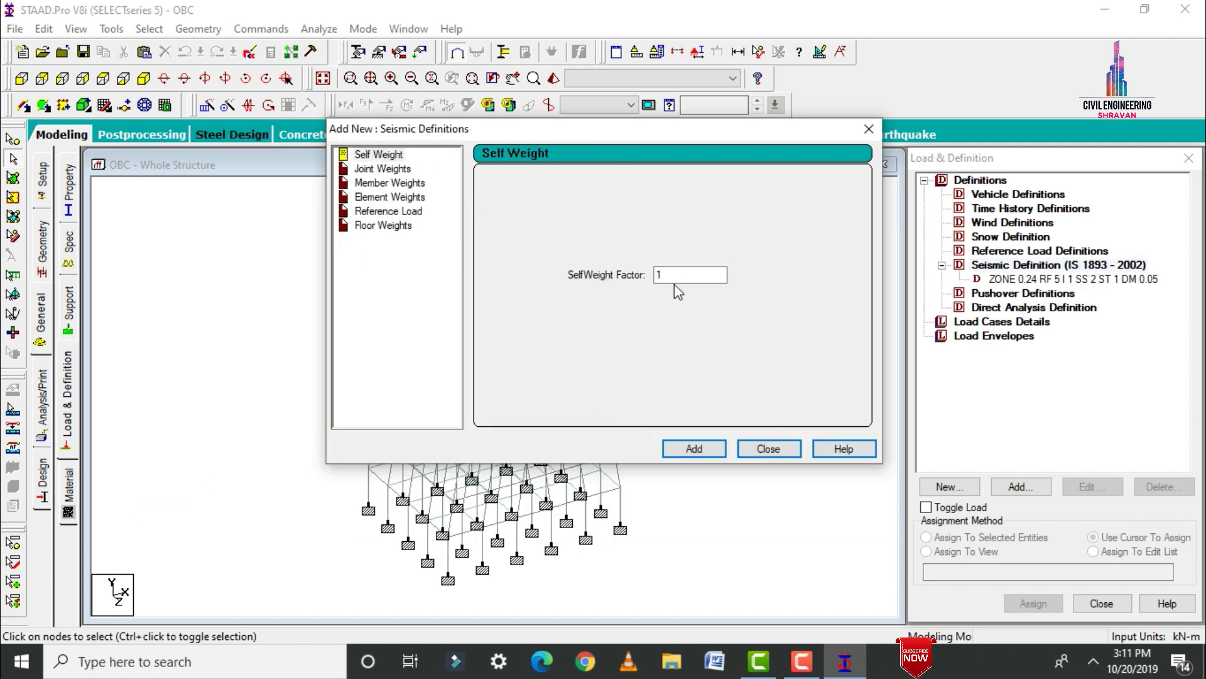
Add a self weight factor of 1 to the seismic definition and choose the UNI loading type for member weights.
{"action": "left_click", "coordinate": [696, 450]}
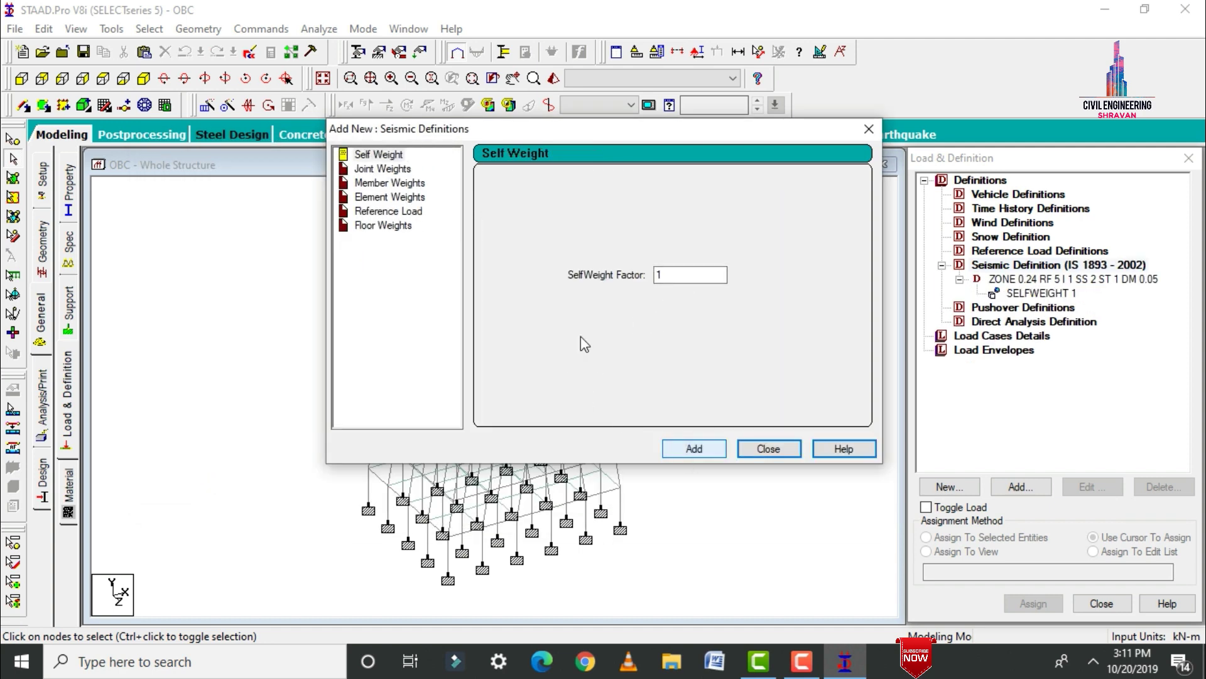
{"action": "left_click", "coordinate": [379, 183]}
{"action": "left_click", "coordinate": [682, 220]}
{"action": "left_click", "coordinate": [647, 243]}
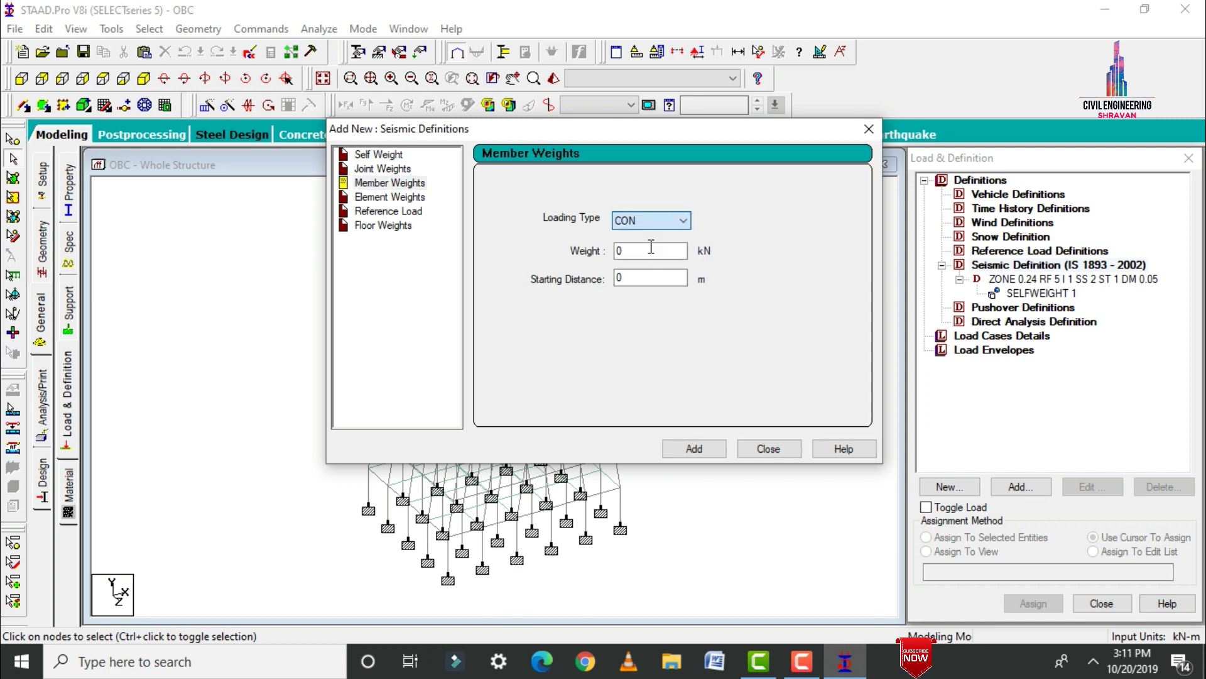
Compute 0.35 × 0.3 × 25 in the Calculator and add the resulting 2.625 kN/m as a uniform member weight.
{"action": "left_click", "coordinate": [186, 665]}
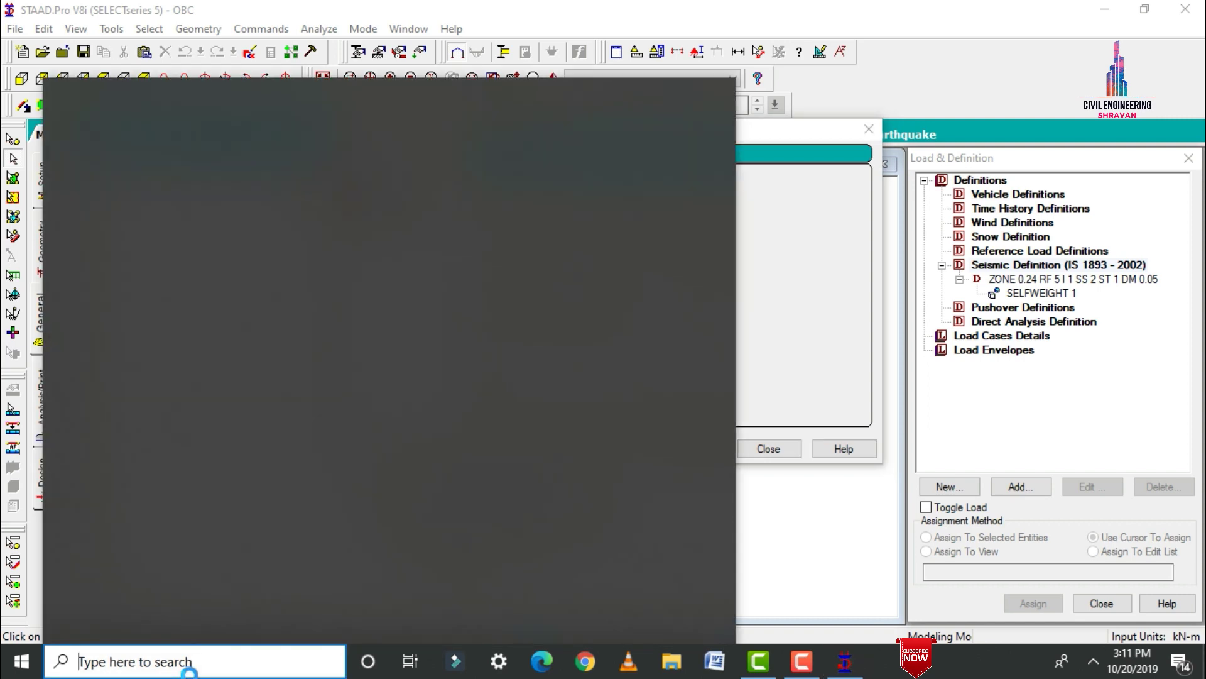
{"action": "type", "text": "0.35 ×"}
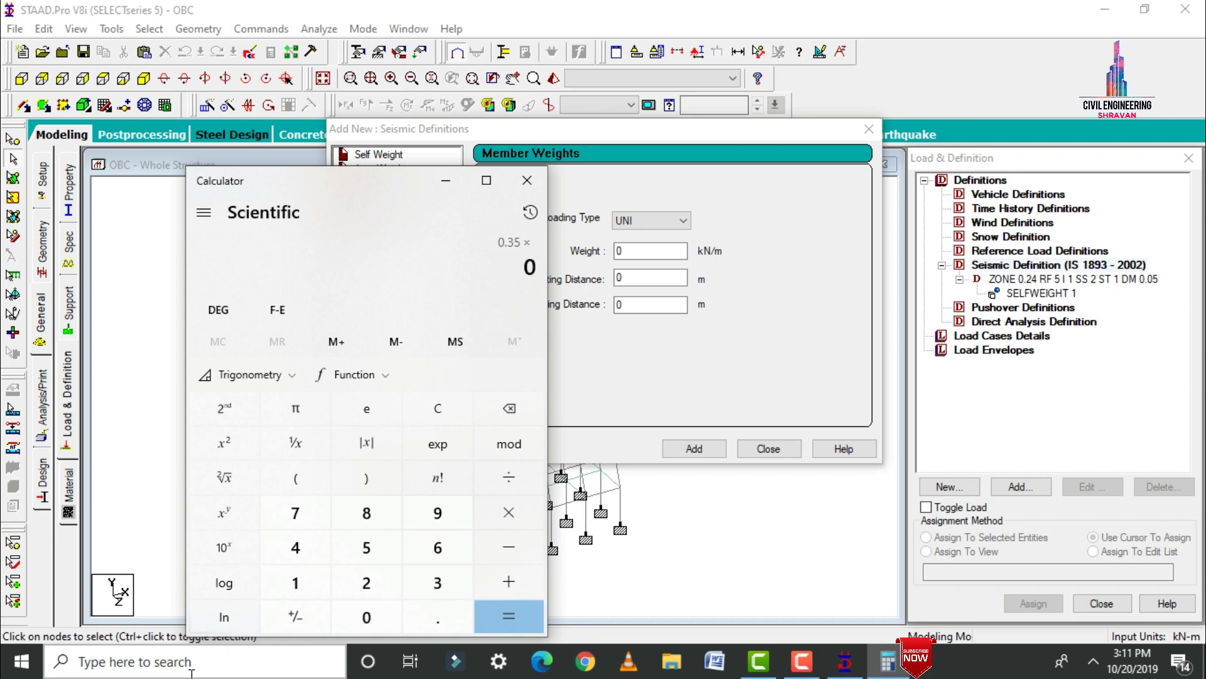
{"action": "type", "text": "*25"}
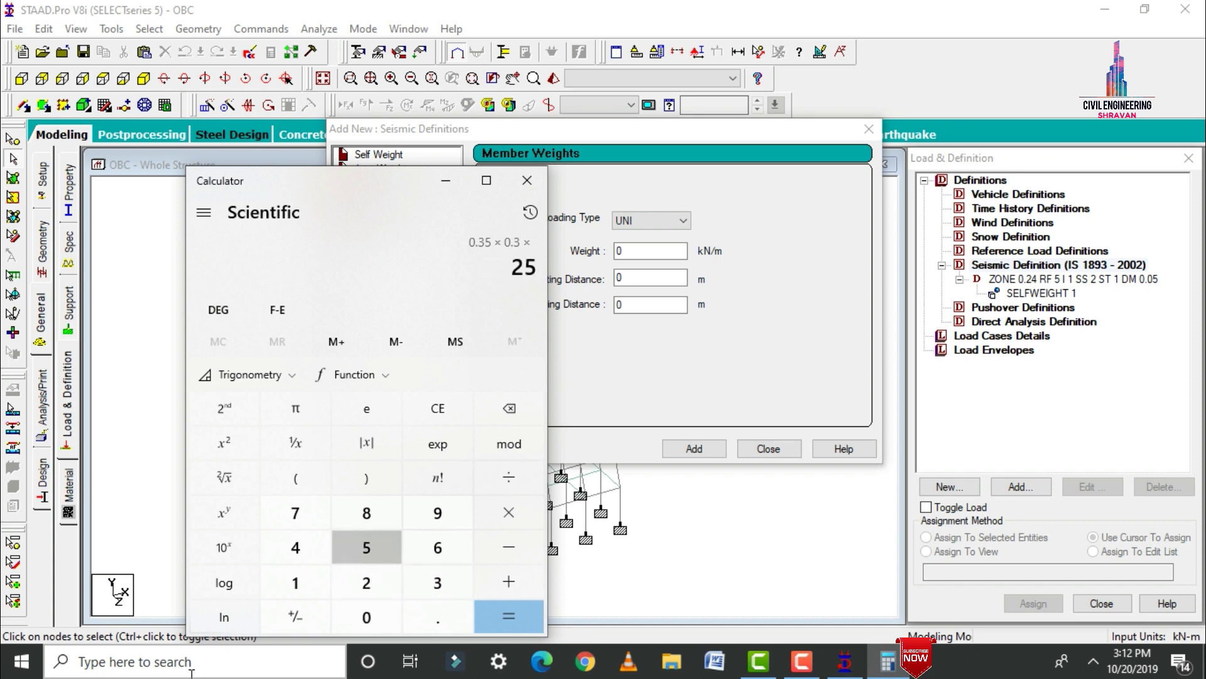
{"action": "key", "text": "Return"}
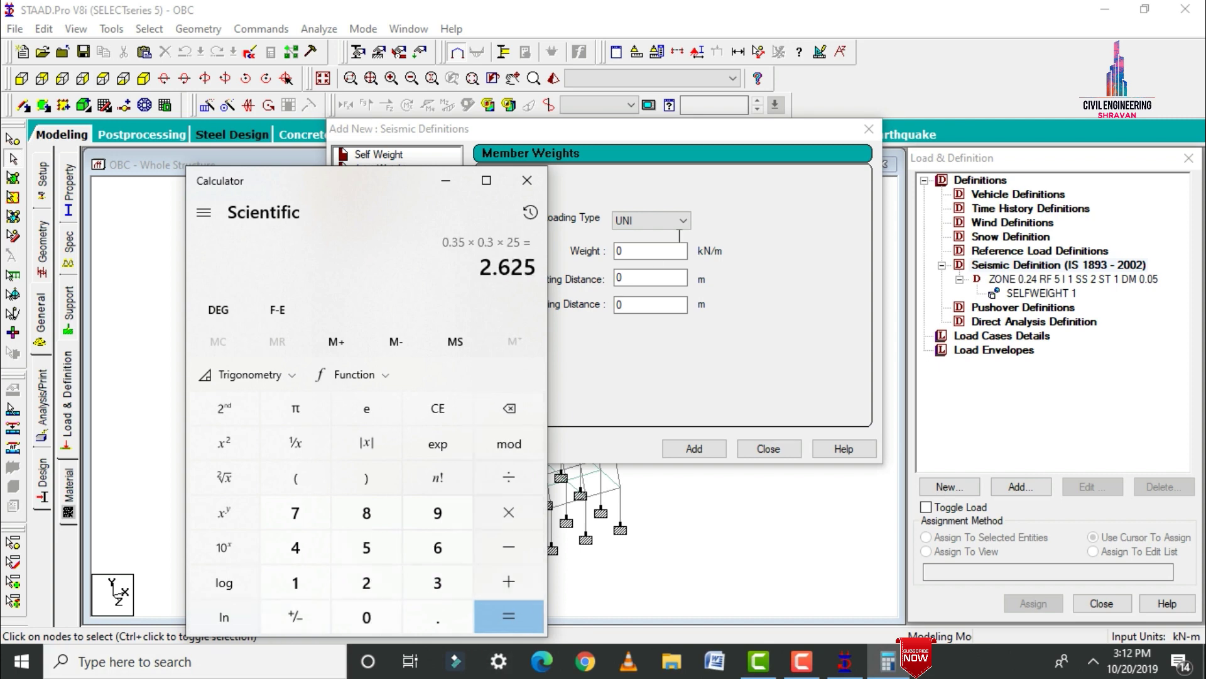
{"action": "double_click", "coordinate": [621, 248]}
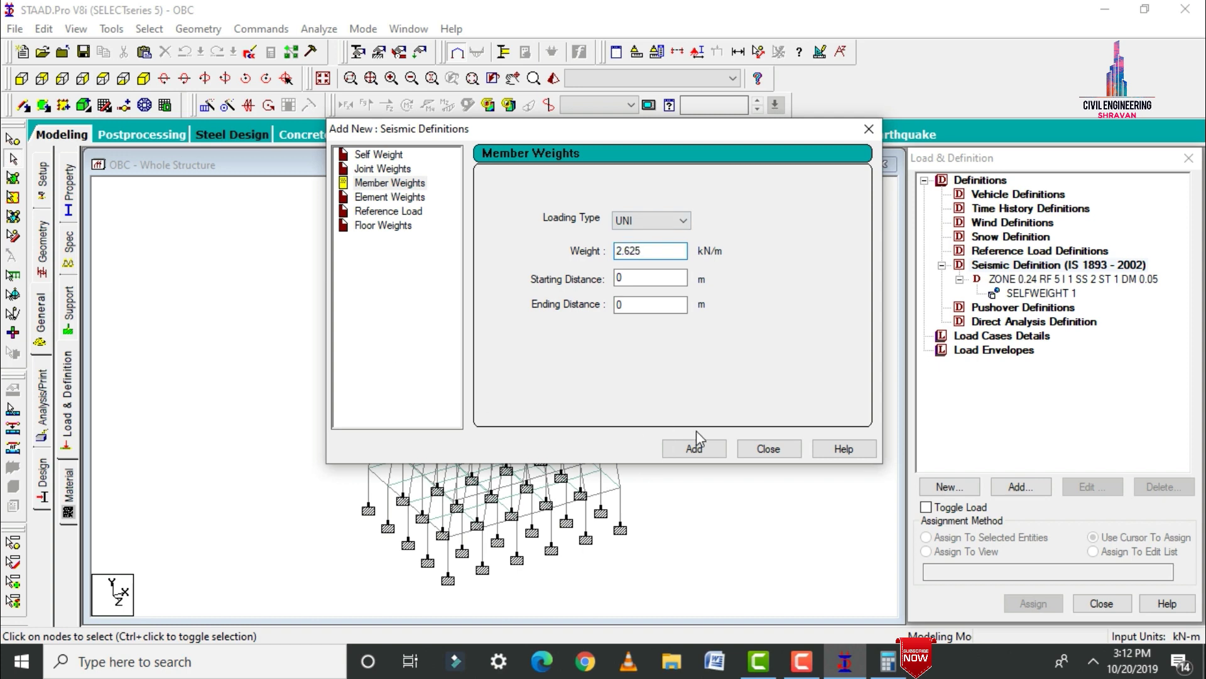
{"action": "left_click", "coordinate": [705, 447]}
{"action": "left_click", "coordinate": [769, 448]}
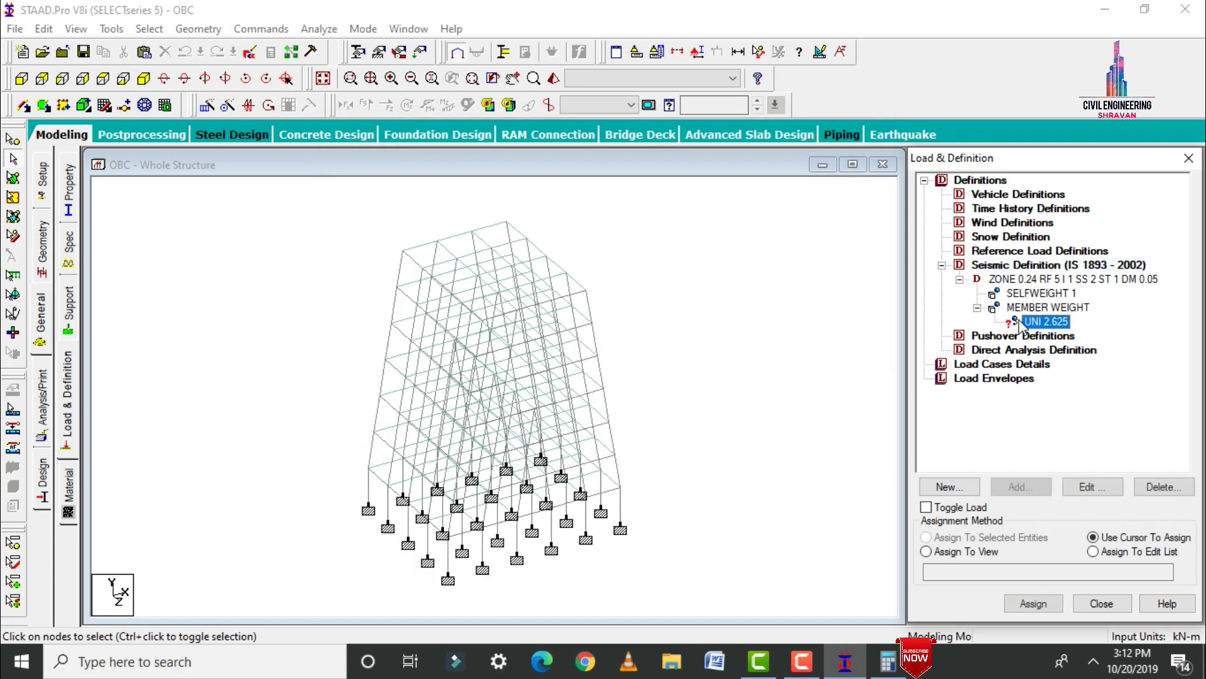
Assign the UNI 2.625 member weight to all beams parallel to the X and Z axes.
{"action": "left_click", "coordinate": [149, 29]}
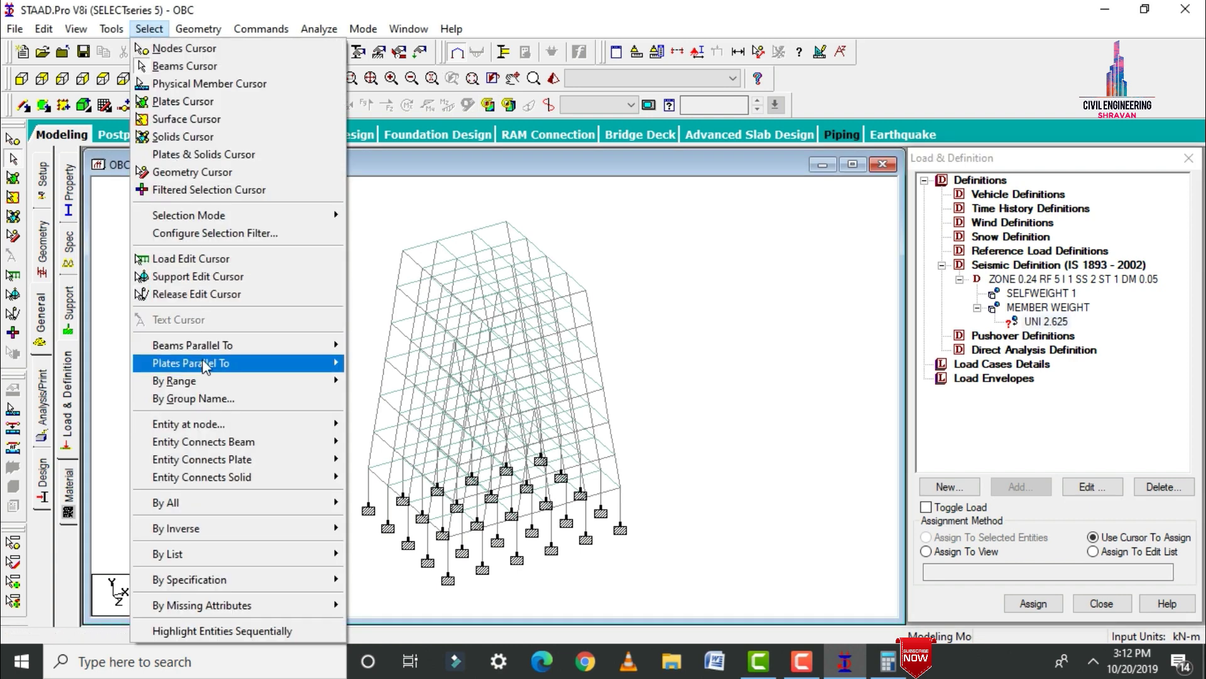
{"action": "mouse_move", "coordinate": [239, 352]}
{"action": "left_click", "coordinate": [367, 345]}
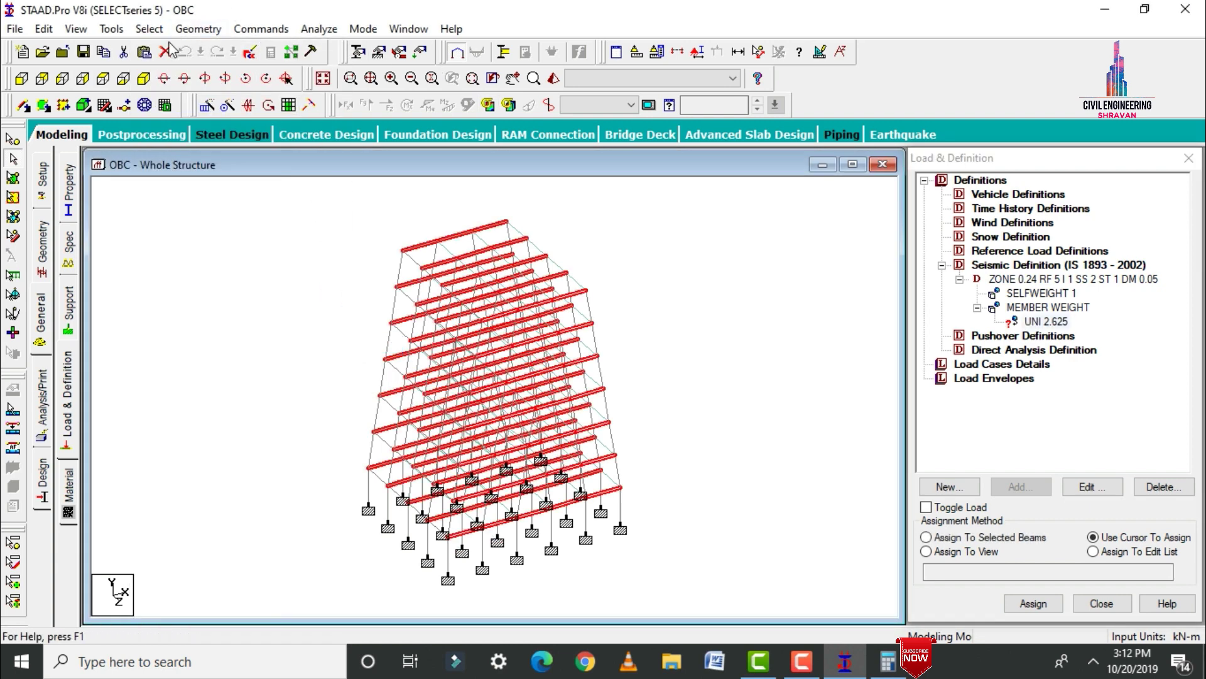
{"action": "left_click", "coordinate": [150, 30]}
{"action": "mouse_move", "coordinate": [264, 345]}
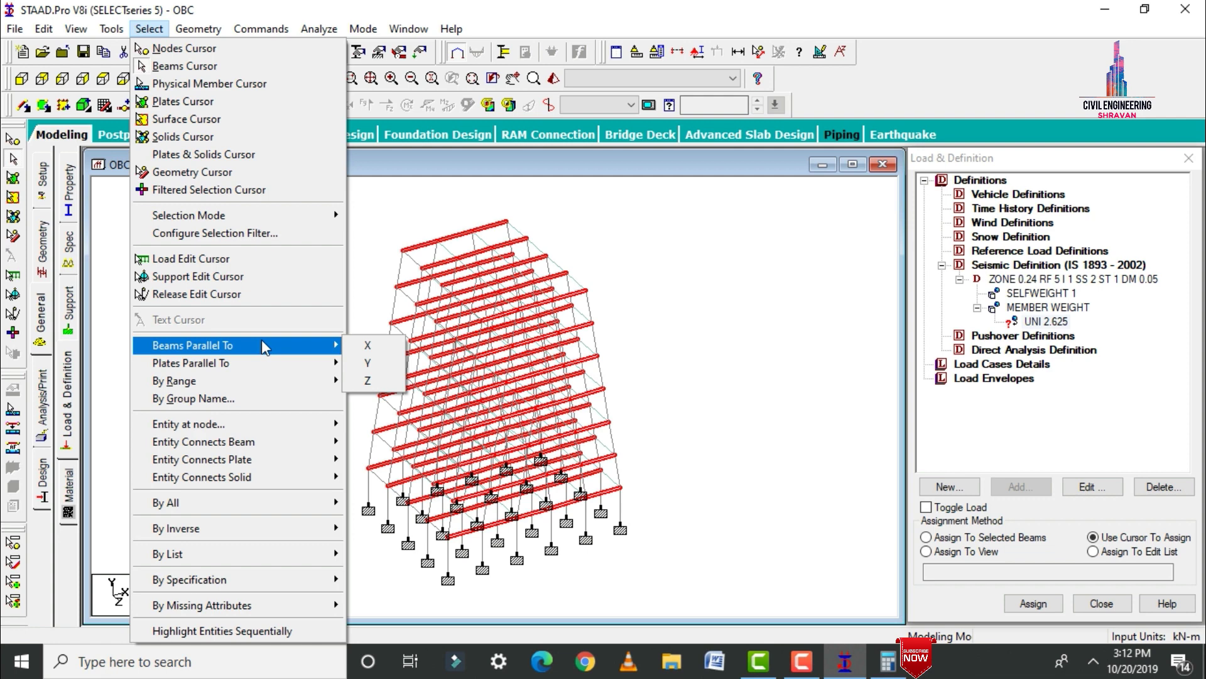
{"action": "left_click", "coordinate": [374, 384]}
{"action": "left_click", "coordinate": [985, 539]}
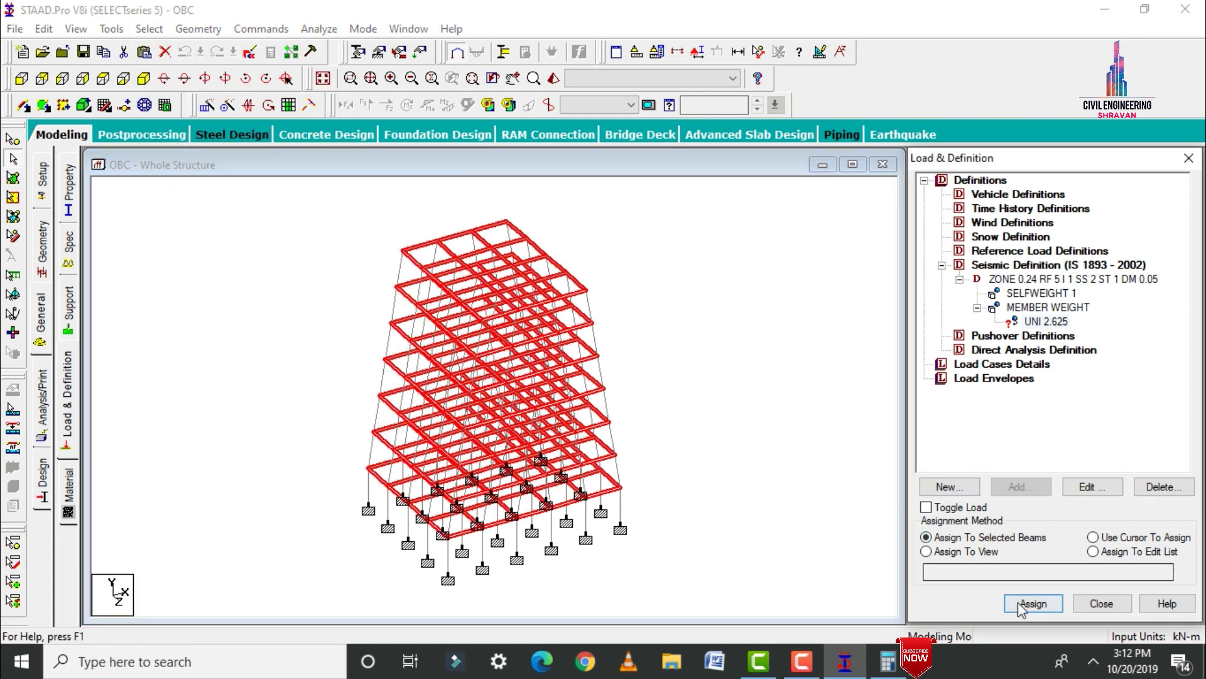
{"action": "left_click", "coordinate": [1033, 604]}
{"action": "left_click", "coordinate": [1085, 435]}
{"action": "left_click", "coordinate": [779, 360]}
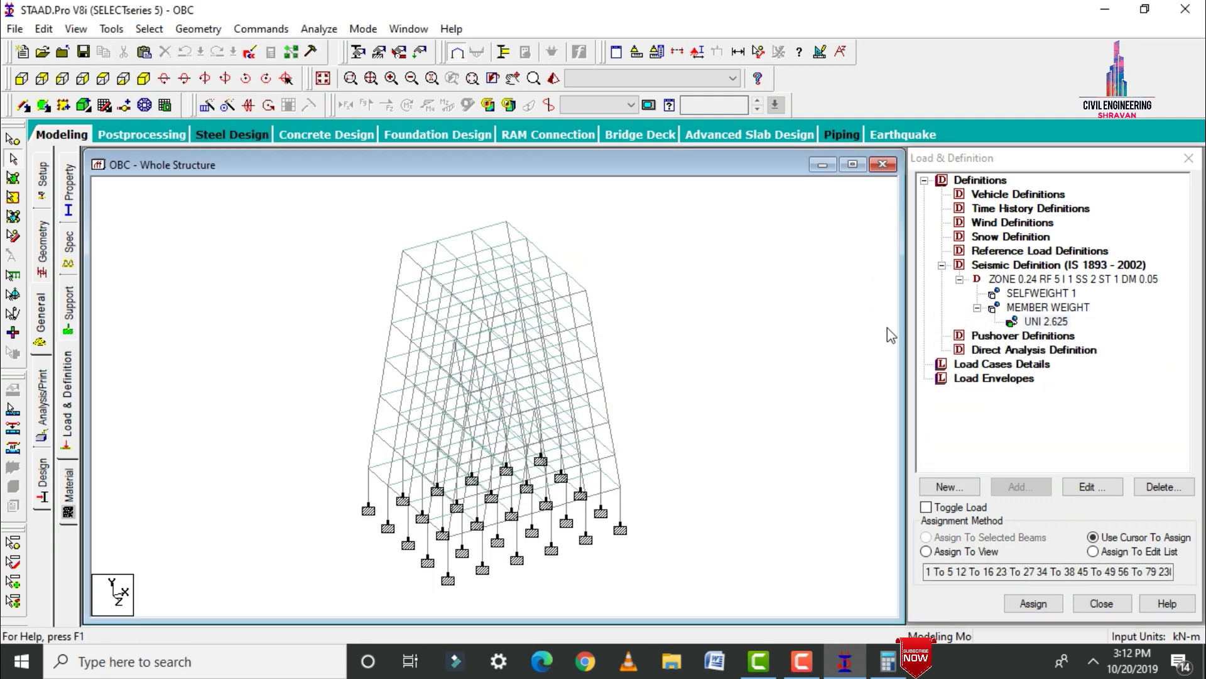
Add wind definition type 1 with the comment WIND 1.
{"action": "left_click", "coordinate": [1010, 224]}
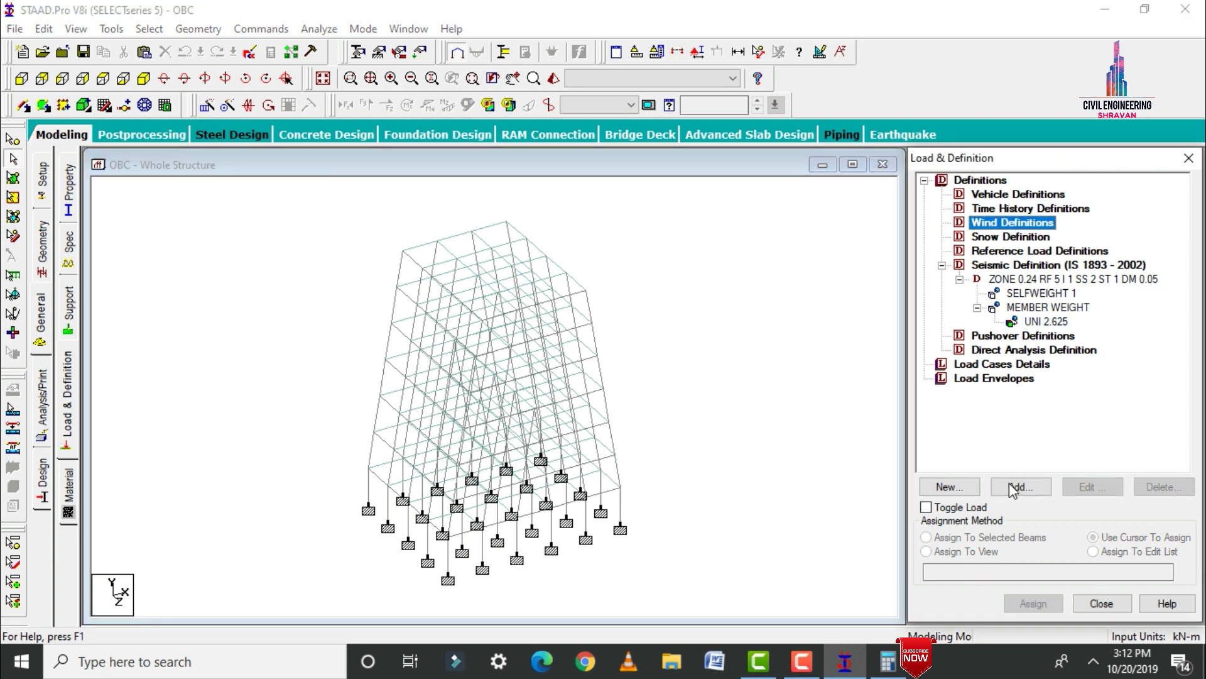
{"action": "left_click", "coordinate": [1019, 487]}
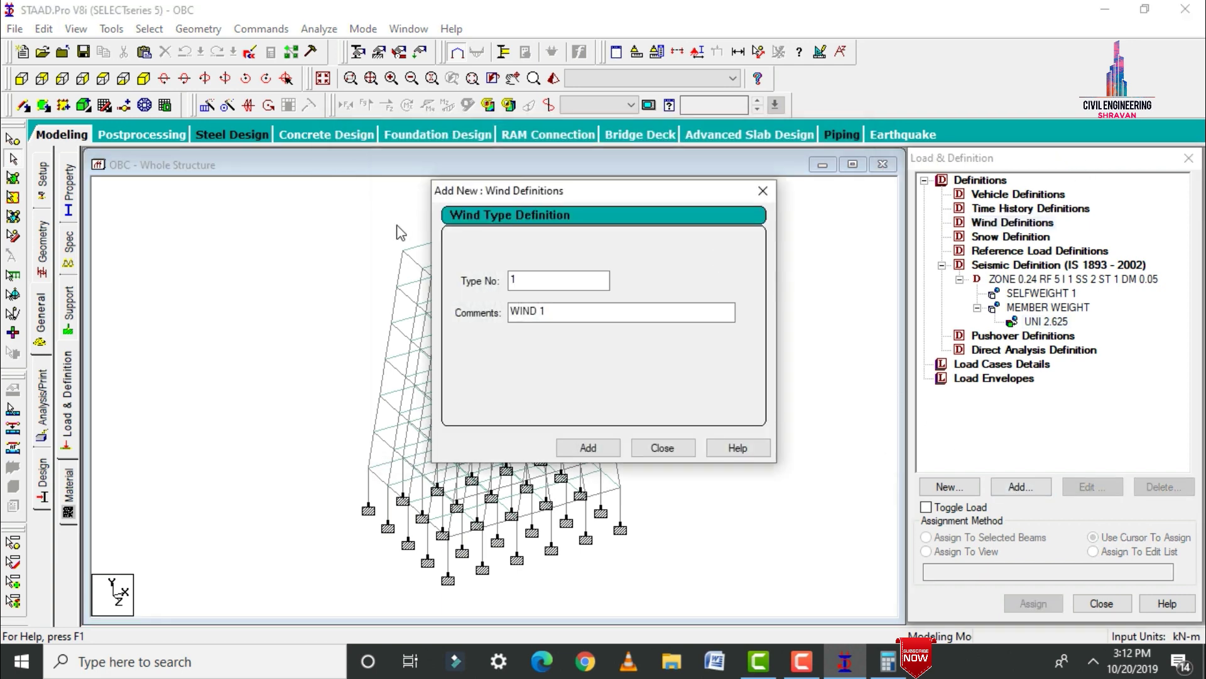
{"action": "left_click", "coordinate": [589, 447]}
{"action": "left_click", "coordinate": [663, 448]}
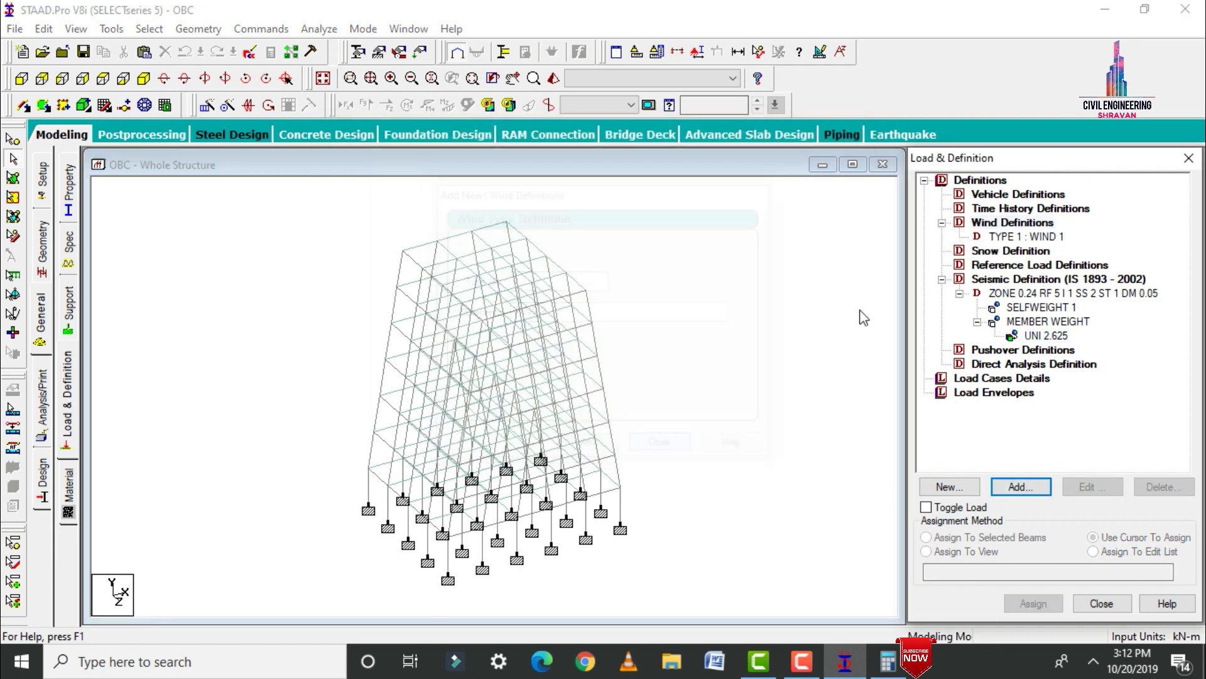
Start a custom intensity table for WIND 1 with 1.2 kN/m² at 21 m and 1 kN/m² at 15 m.
{"action": "left_click", "coordinate": [1030, 236]}
{"action": "left_click", "coordinate": [1020, 486]}
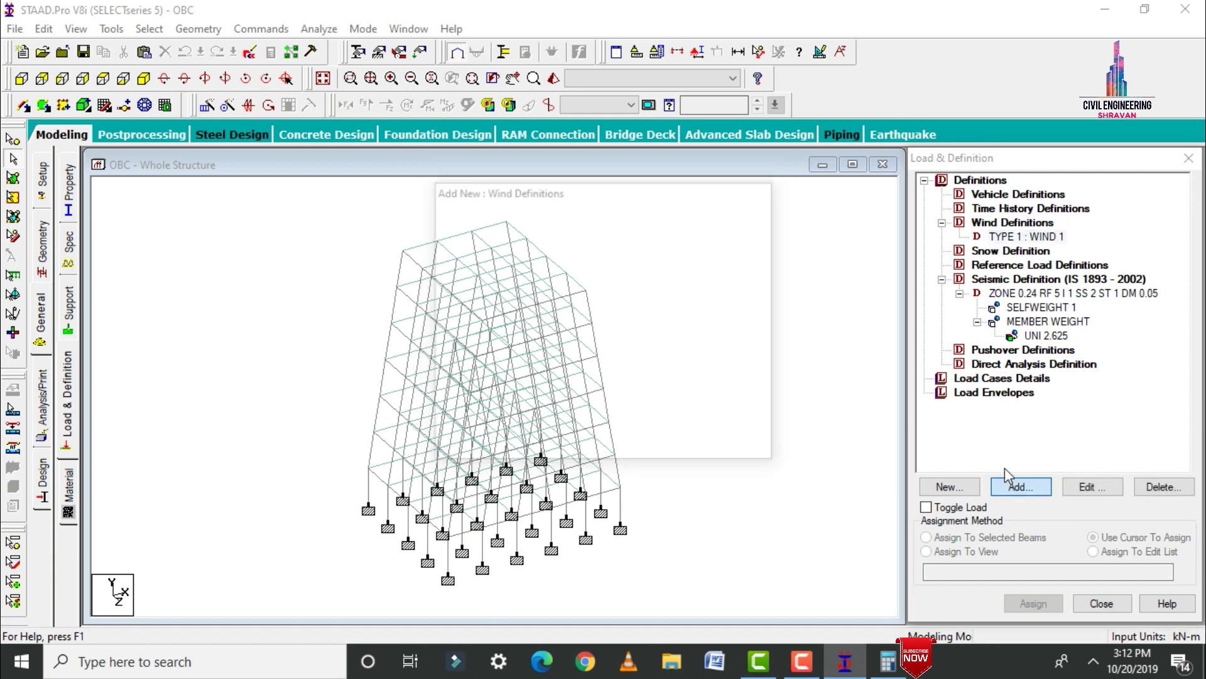
{"action": "left_click", "coordinate": [641, 269]}
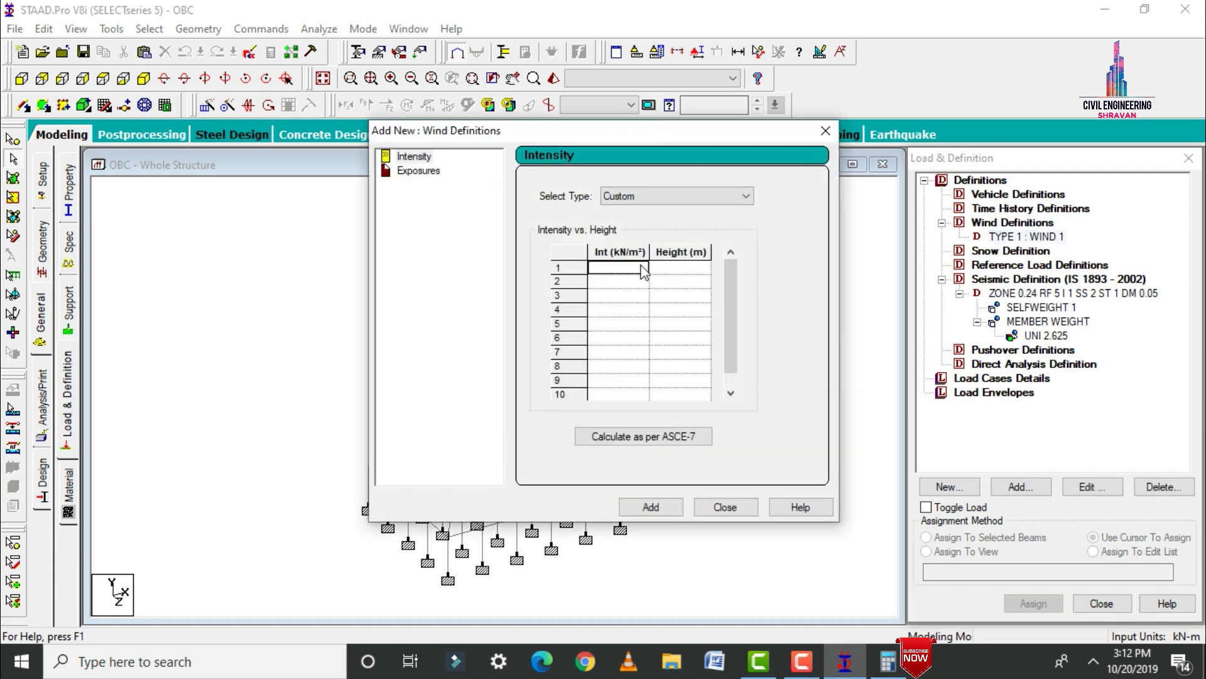
{"action": "type", "text": "1.2"}
{"action": "key", "text": "Tab"}
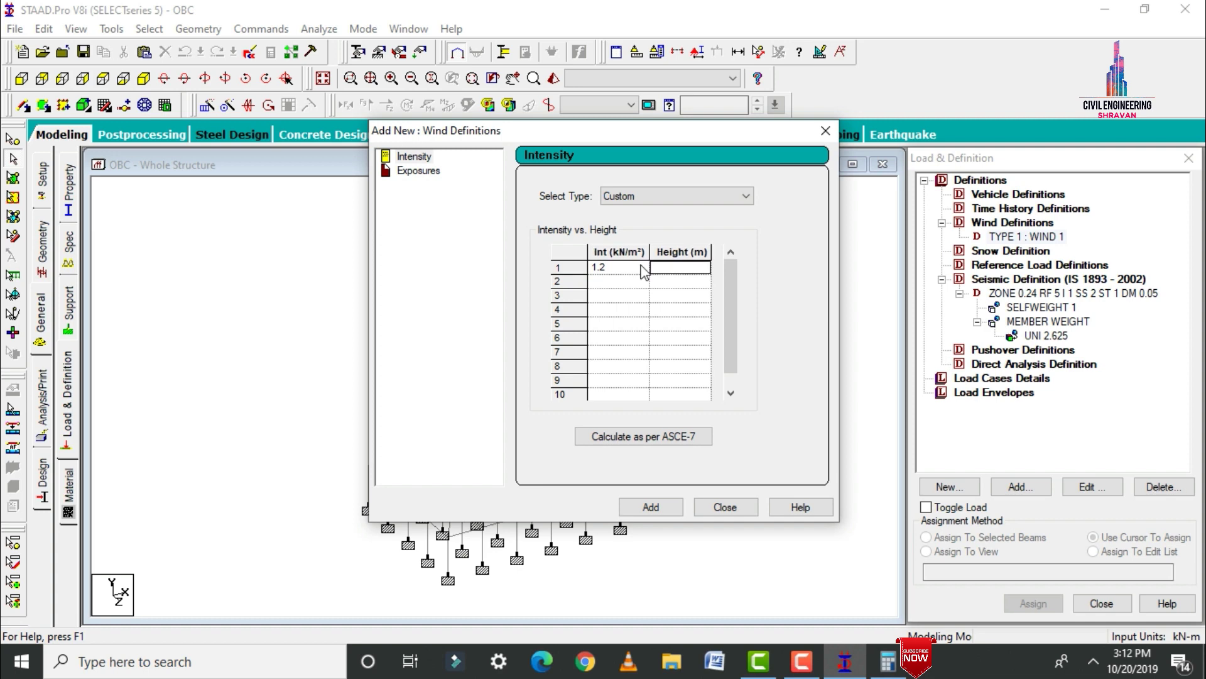
{"action": "type", "text": "21"}
{"action": "key", "text": "Tab"}
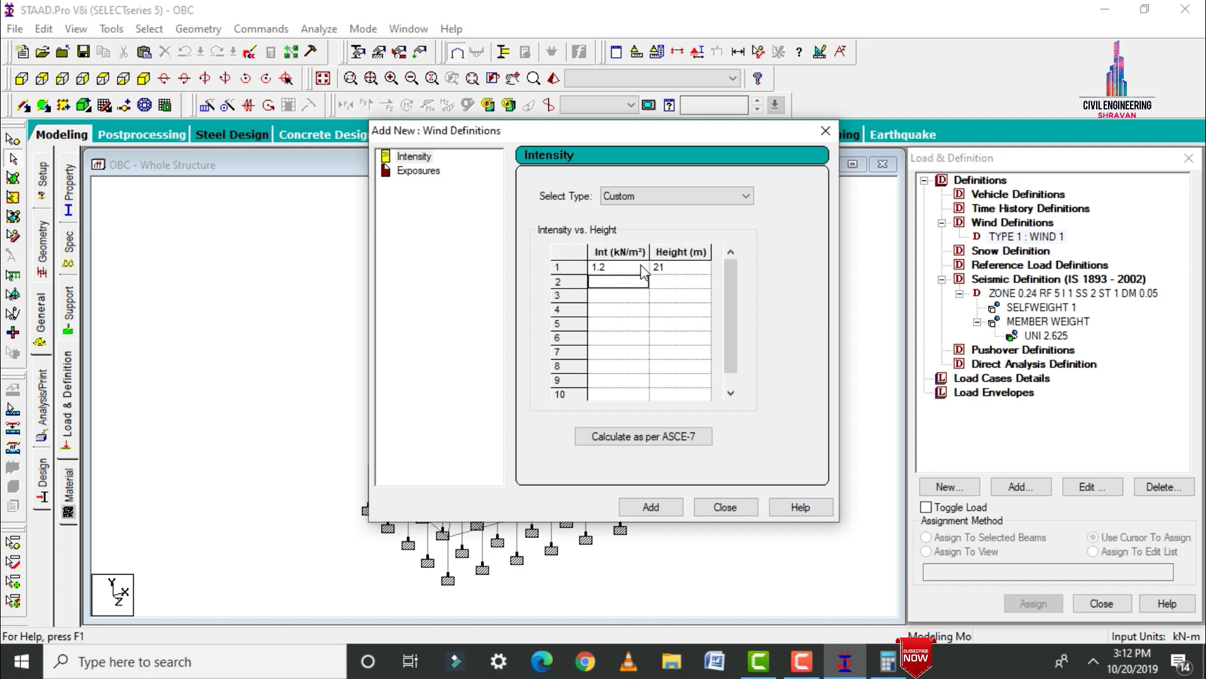
{"action": "type", "text": "1"}
{"action": "key", "text": "Tab"}
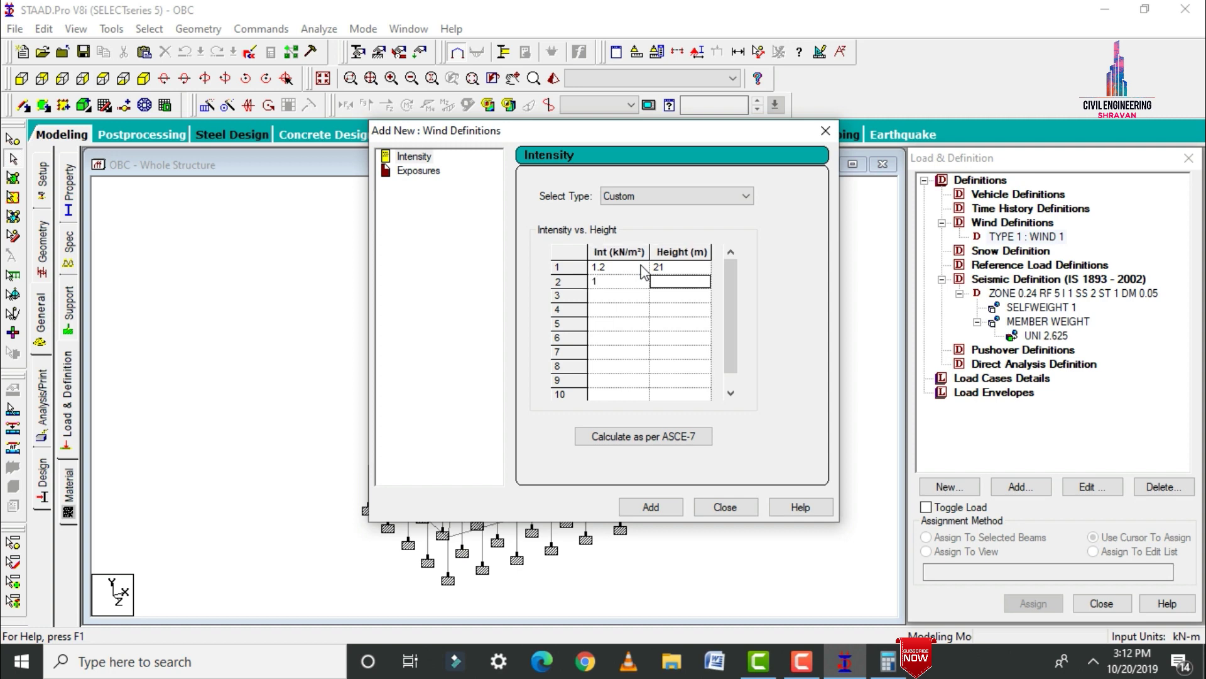
{"action": "type", "text": "15"}
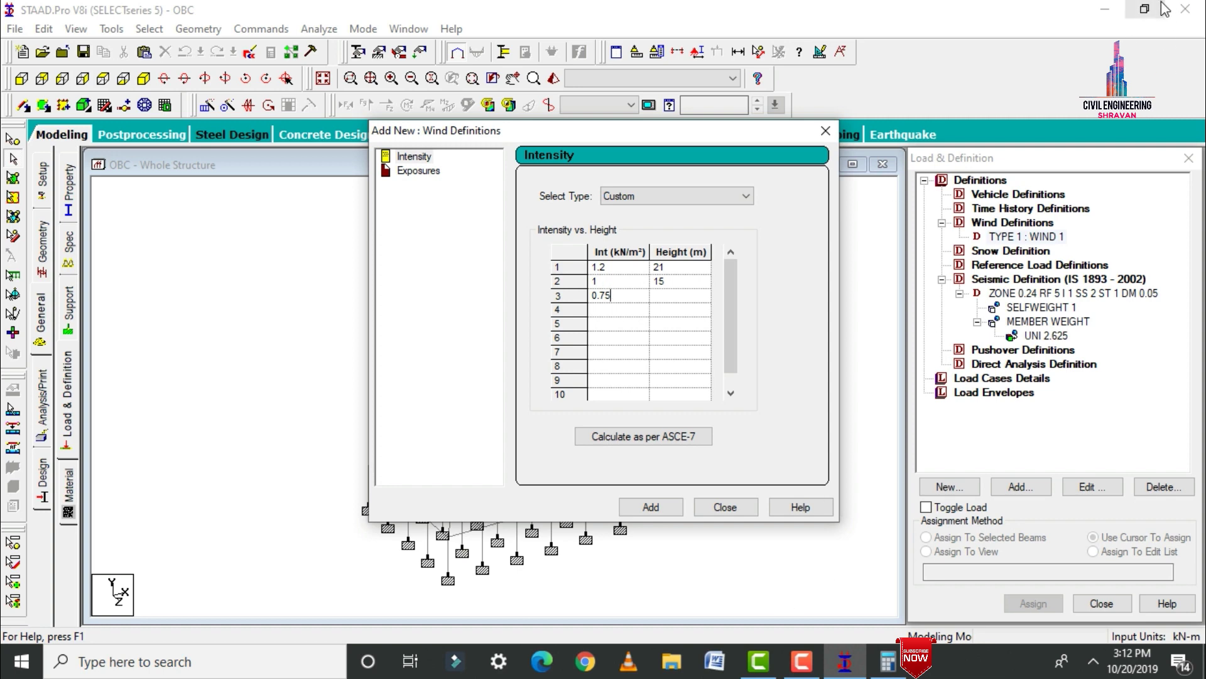
Complete the wind intensities with 0.75 kN/m² at 12 m, 0.5 at 6 m and 0.2 at 3 m, and add the table.
{"action": "key", "text": "Tab"}
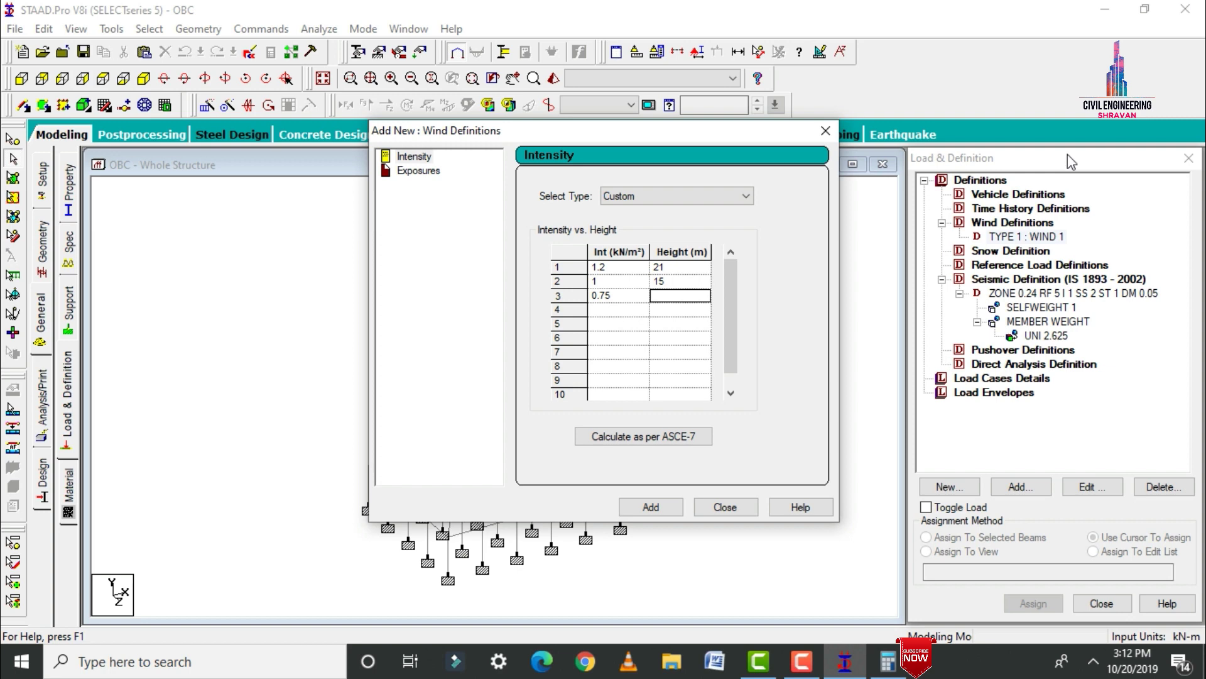
{"action": "key", "text": "Tab"}
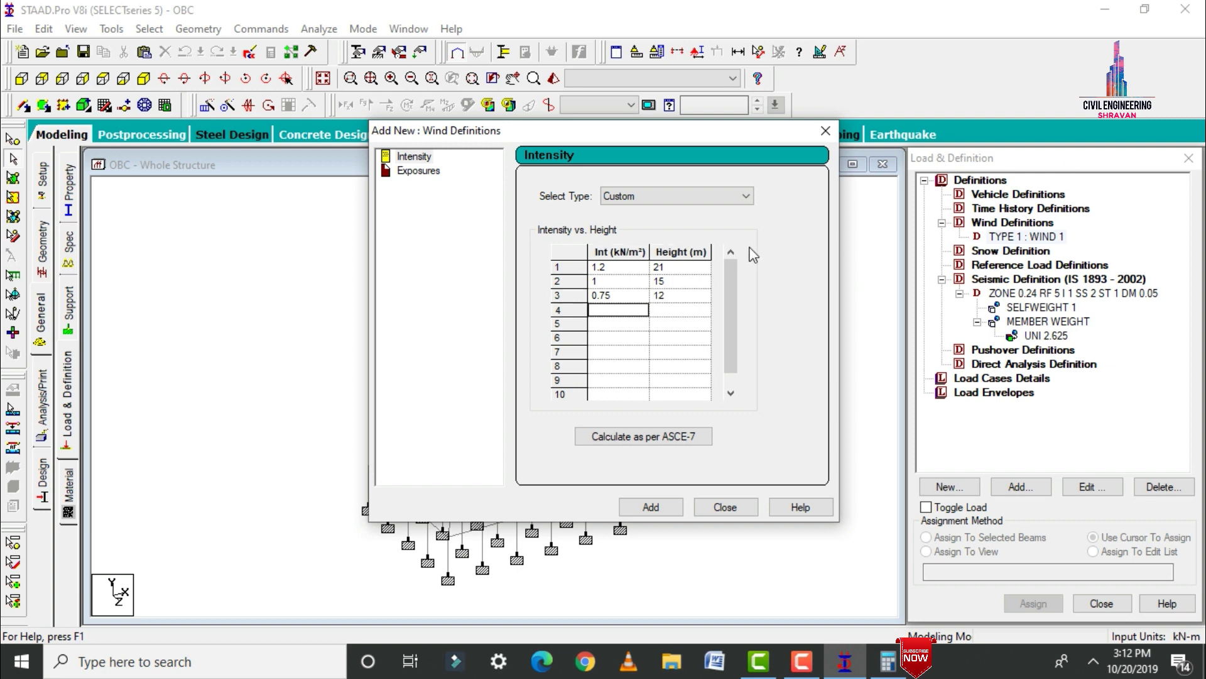
{"action": "key", "text": "Tab"}
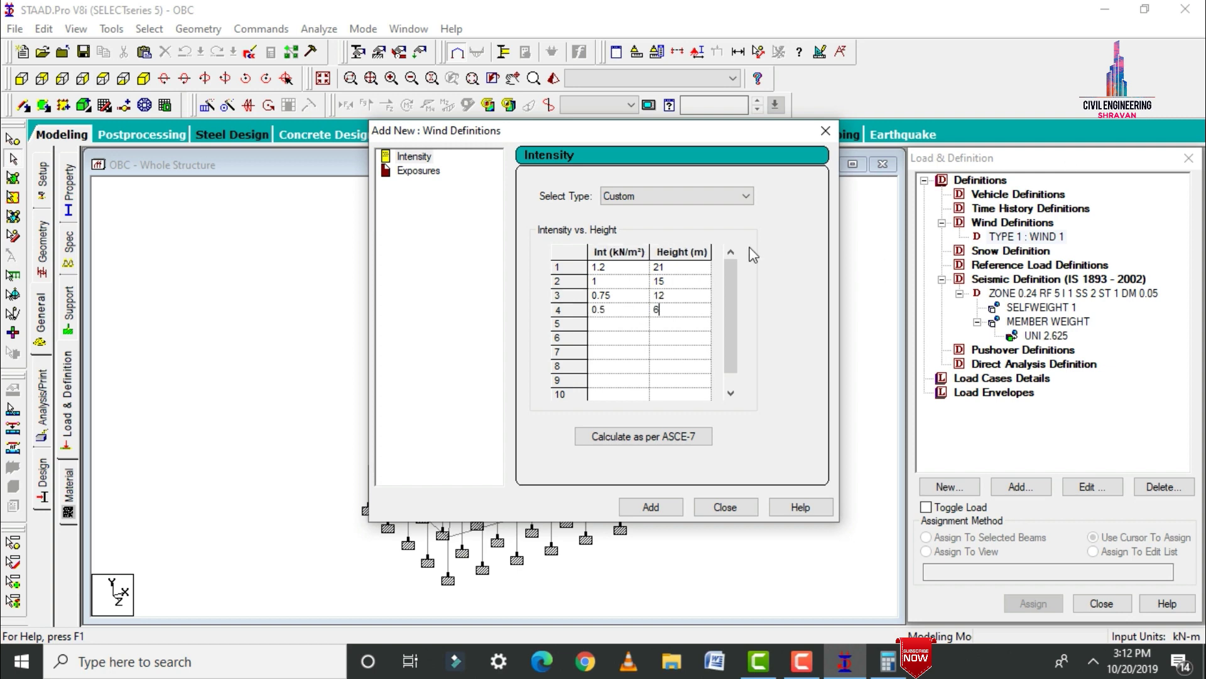
{"action": "key", "text": "Tab"}
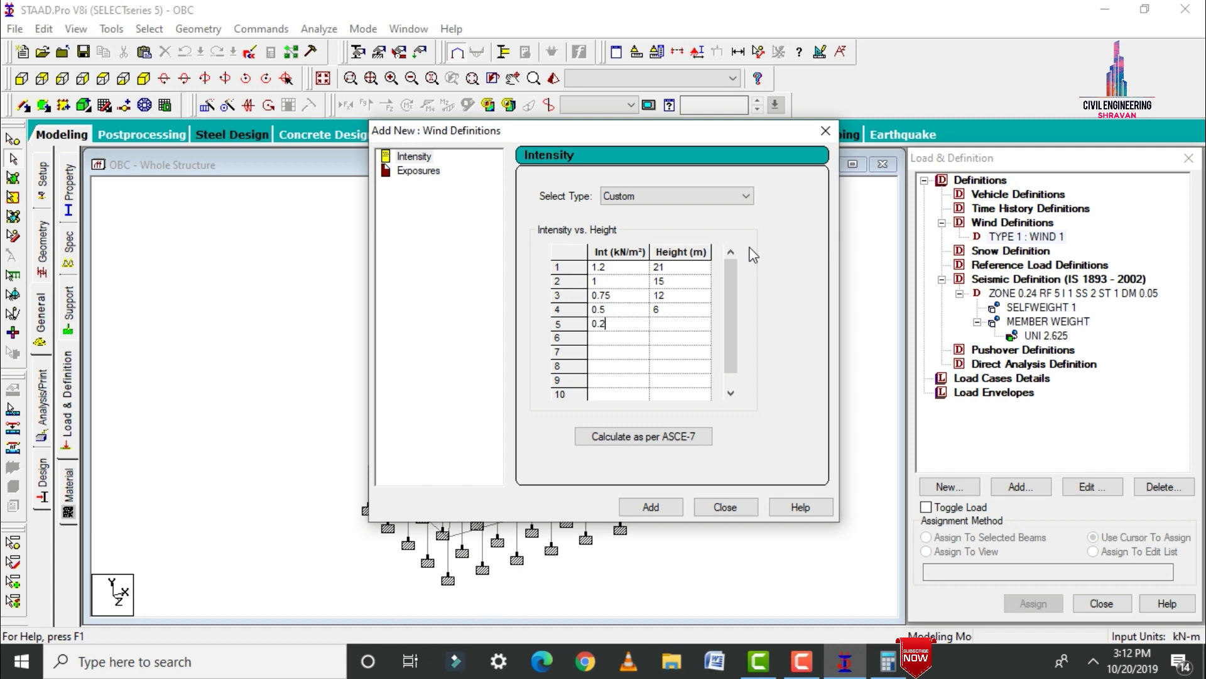
{"action": "key", "text": "Tab"}
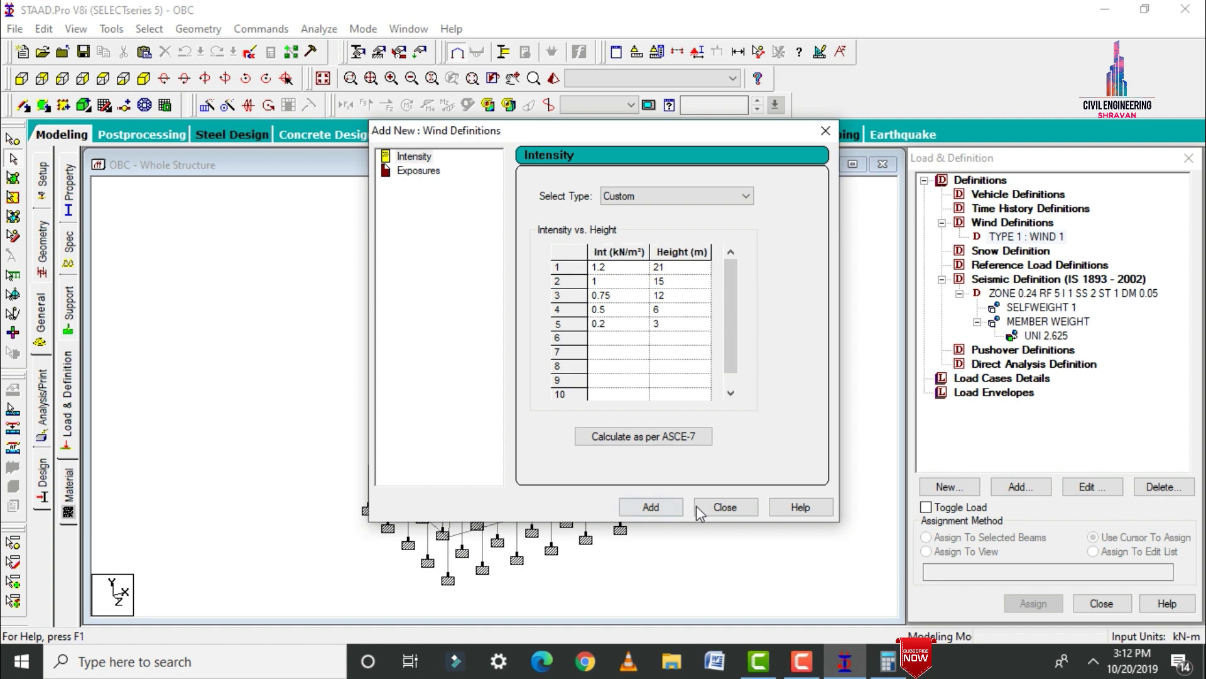
{"action": "left_click", "coordinate": [654, 508]}
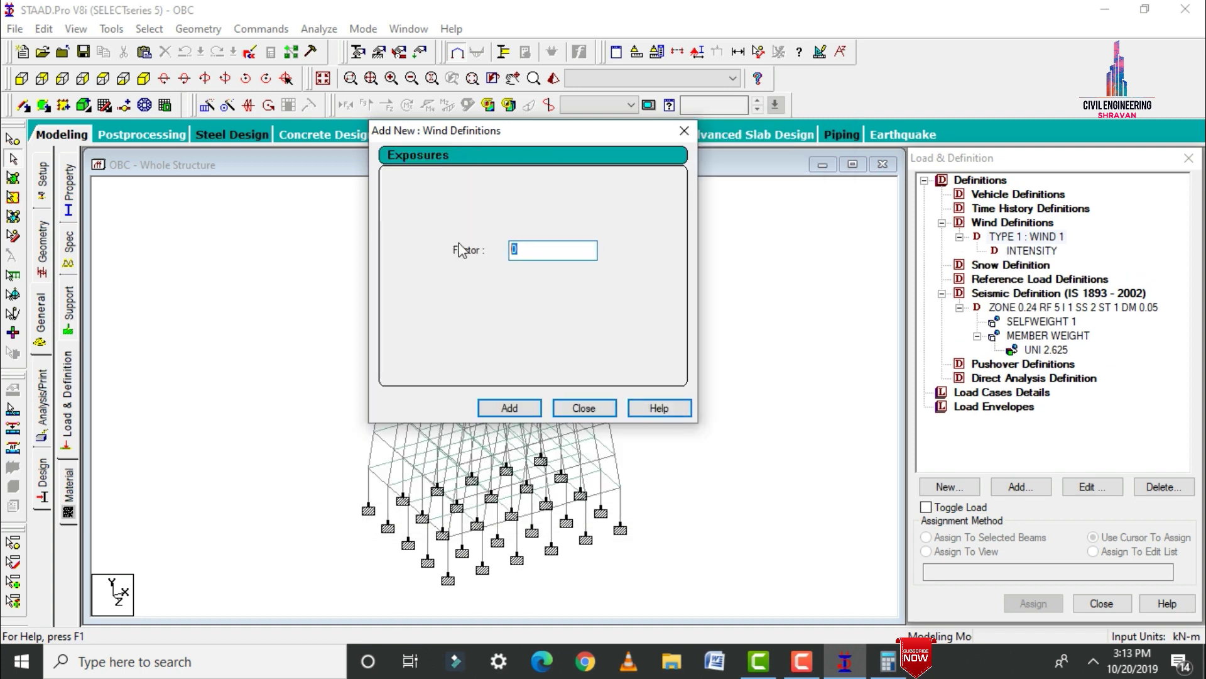
Add an exposure factor of 1 to WIND 1 and assign it to the whole view.
{"action": "left_click", "coordinate": [509, 408]}
{"action": "left_click", "coordinate": [584, 408]}
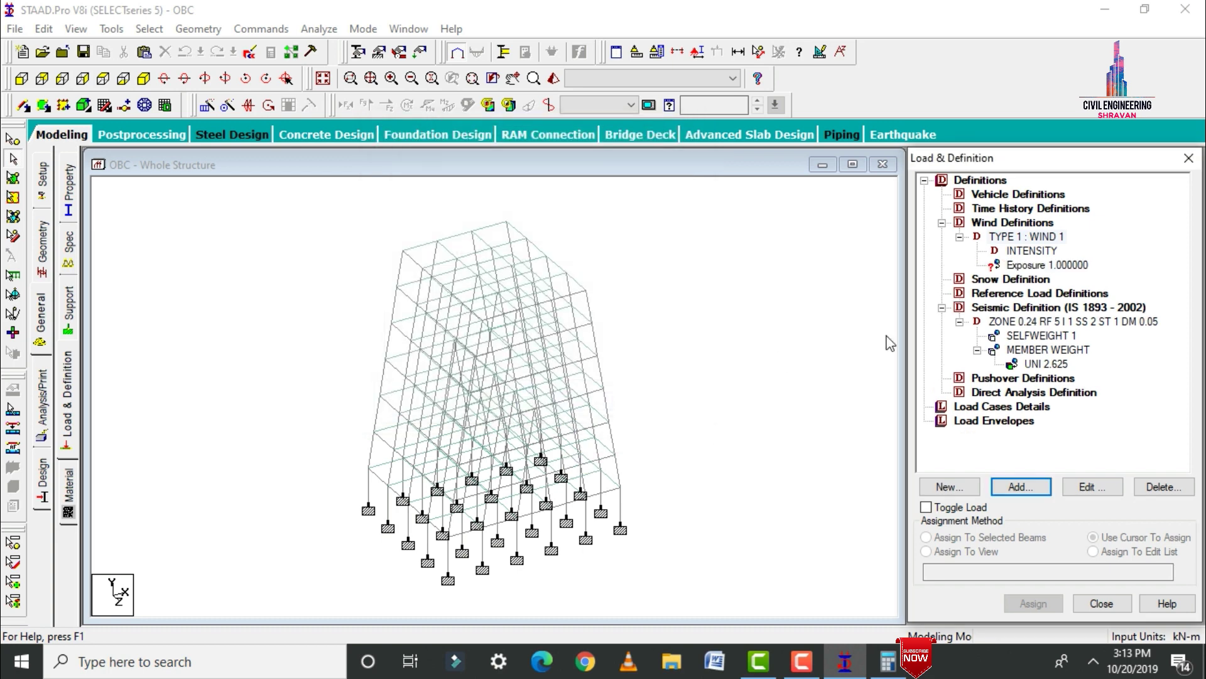
{"action": "left_click", "coordinate": [998, 265]}
{"action": "left_click", "coordinate": [993, 554]}
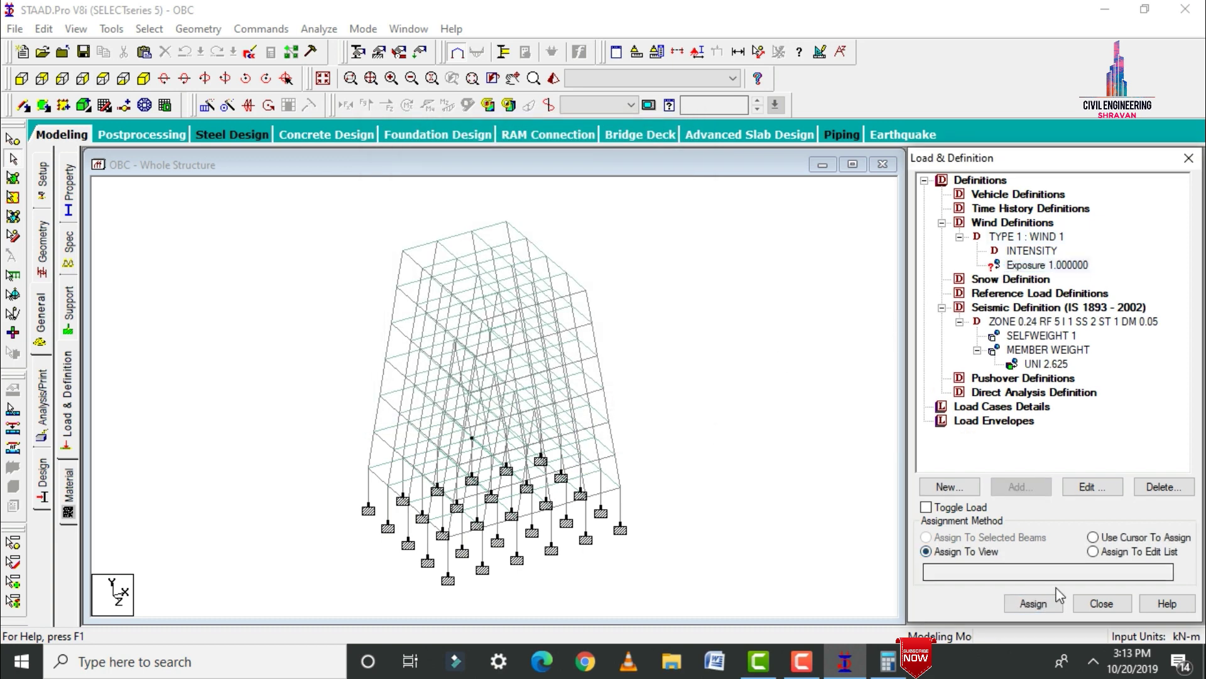
{"action": "left_click", "coordinate": [1033, 603]}
{"action": "left_click", "coordinate": [1081, 434]}
{"action": "left_click", "coordinate": [862, 378]}
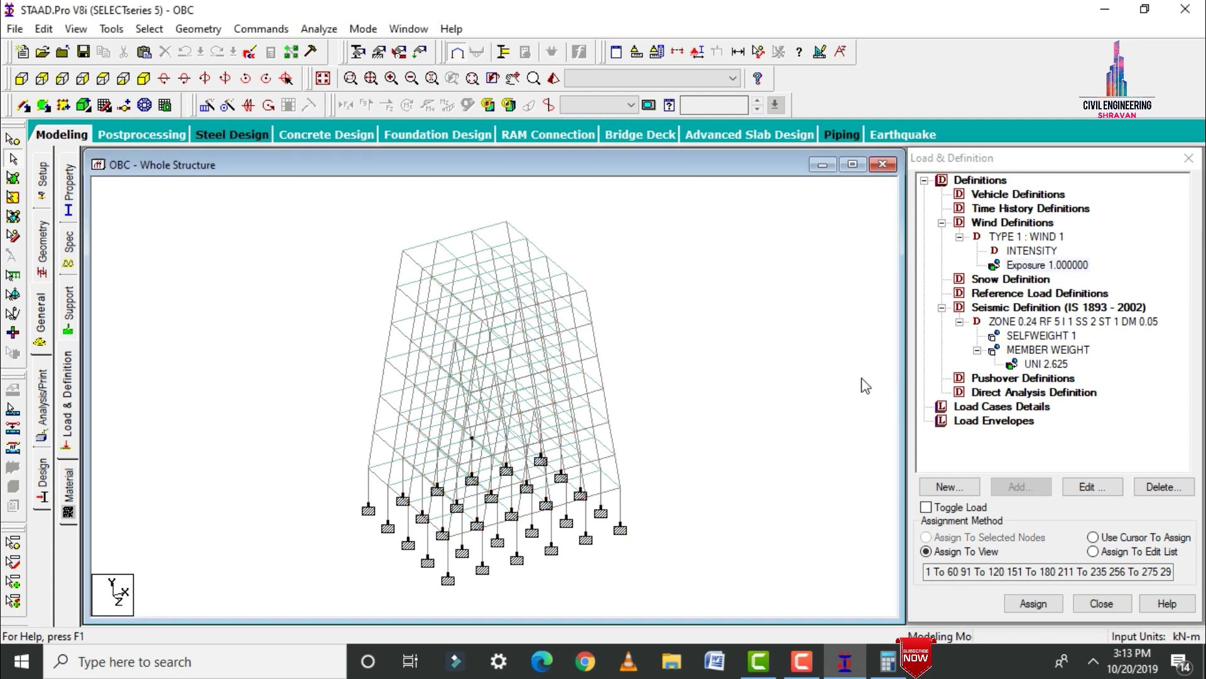
Create two primary load cases of type Seismic titled EQ X and EQ Y.
{"action": "left_click", "coordinate": [985, 408]}
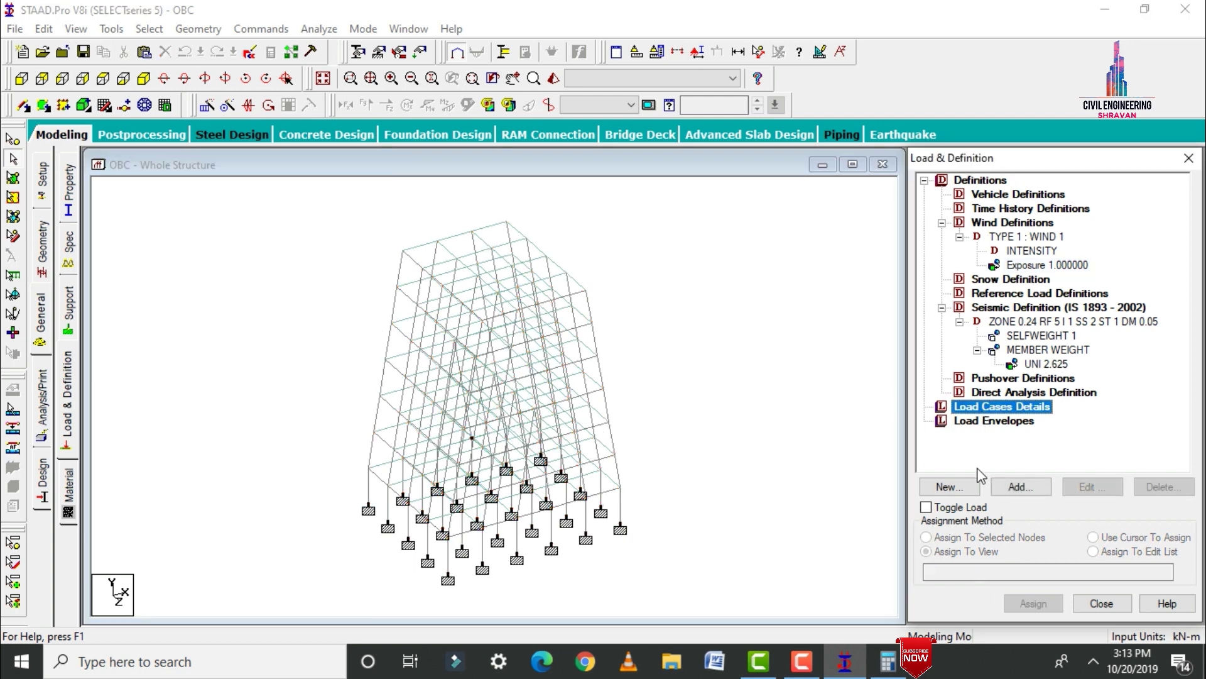
{"action": "left_click", "coordinate": [1019, 486]}
{"action": "left_click", "coordinate": [655, 233]}
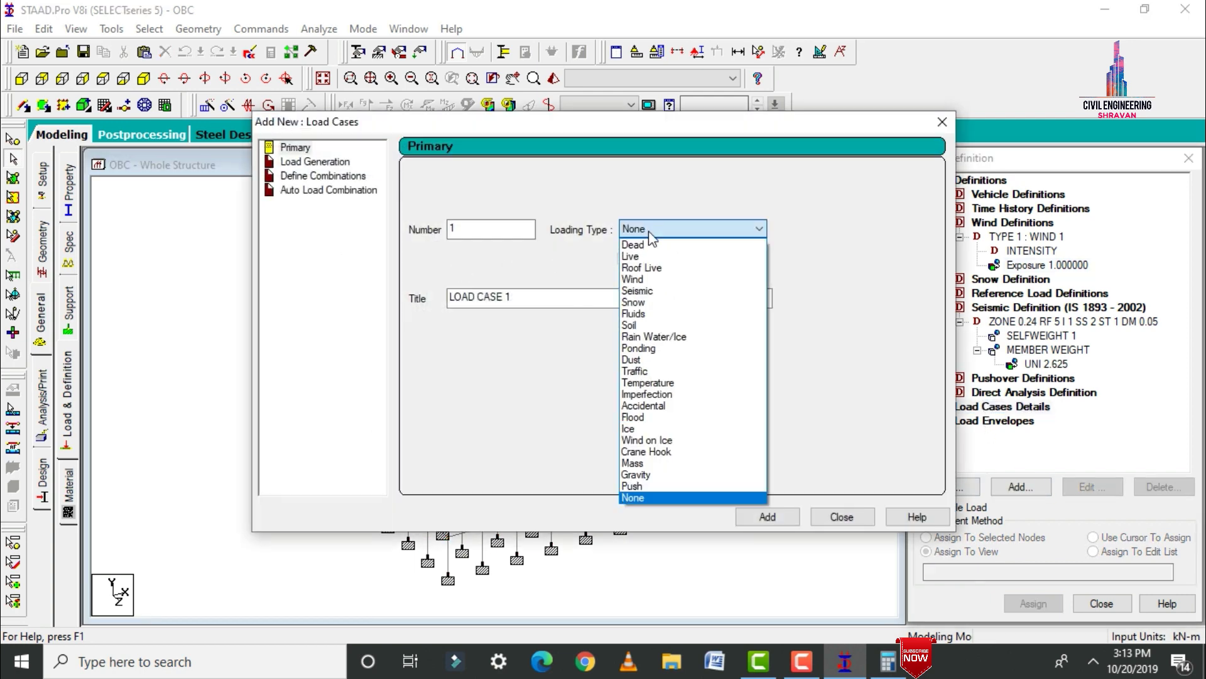
{"action": "left_click", "coordinate": [653, 291]}
{"action": "left_click_drag", "start_coordinate": [535, 302], "coordinate": [331, 290]}
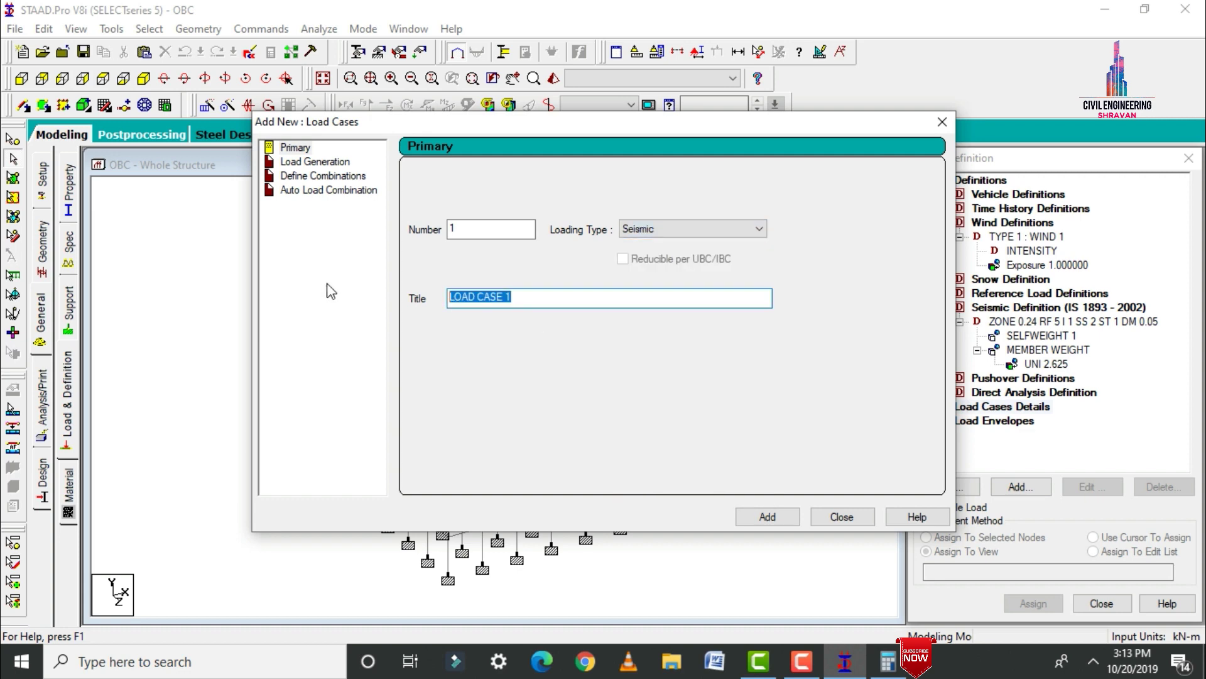
{"action": "type", "text": "EQ X"}
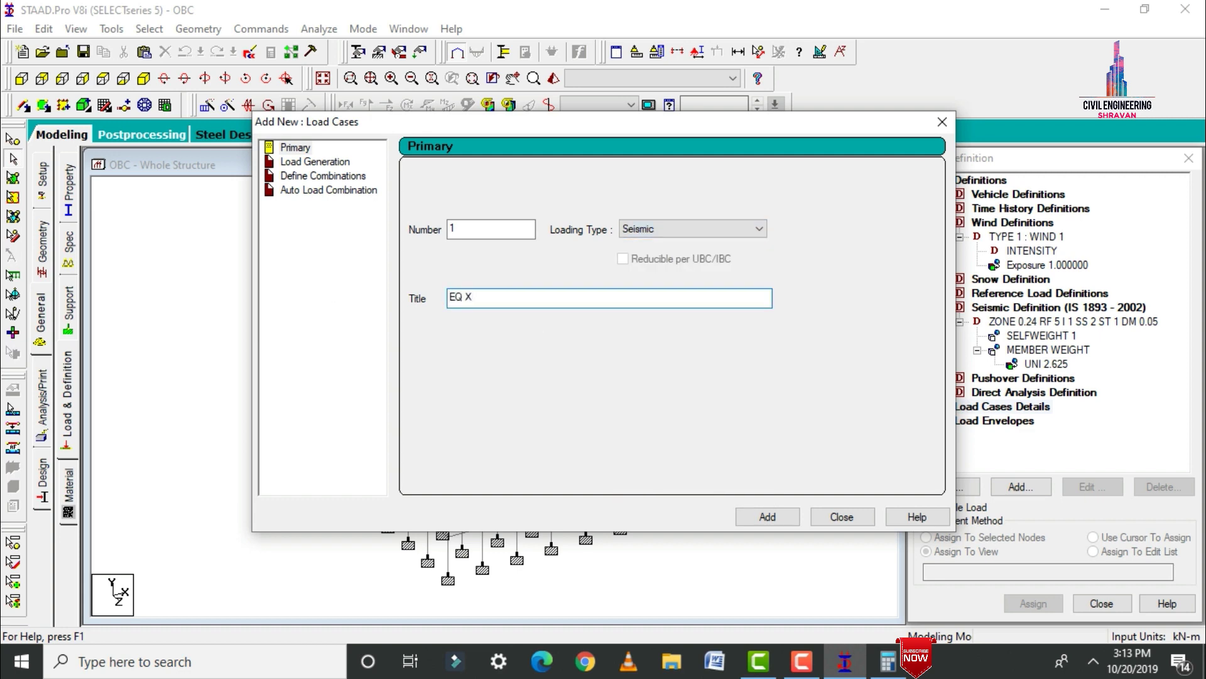
{"action": "key", "text": "Return"}
{"action": "key", "text": "BackSpace"}
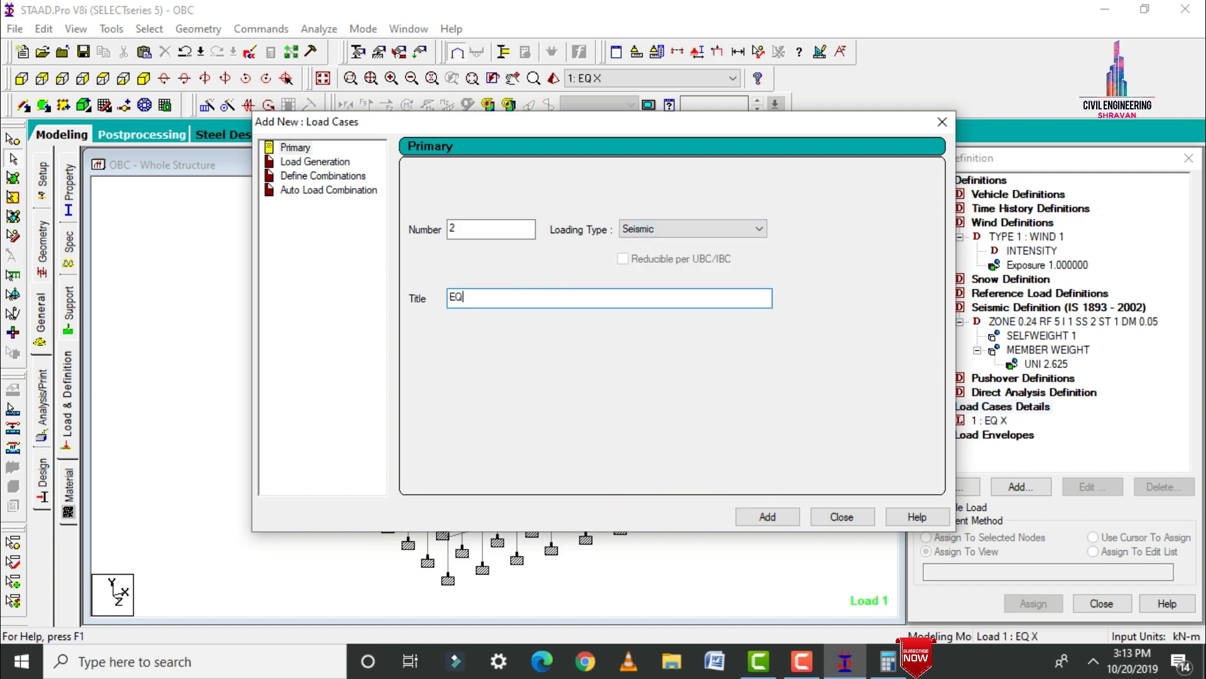
{"action": "type", "text": "EQ Y"}
{"action": "key", "text": "Return"}
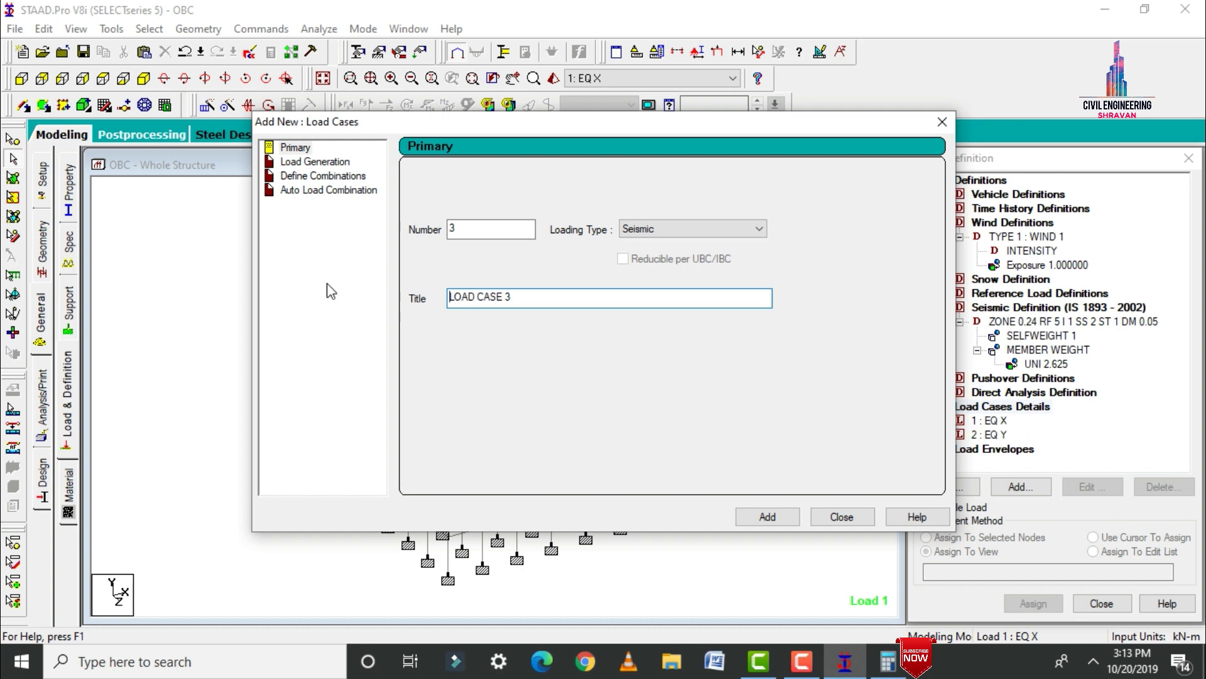
Create two primary load cases of type Wind titled W X and W Y.
{"action": "left_click", "coordinate": [669, 227]}
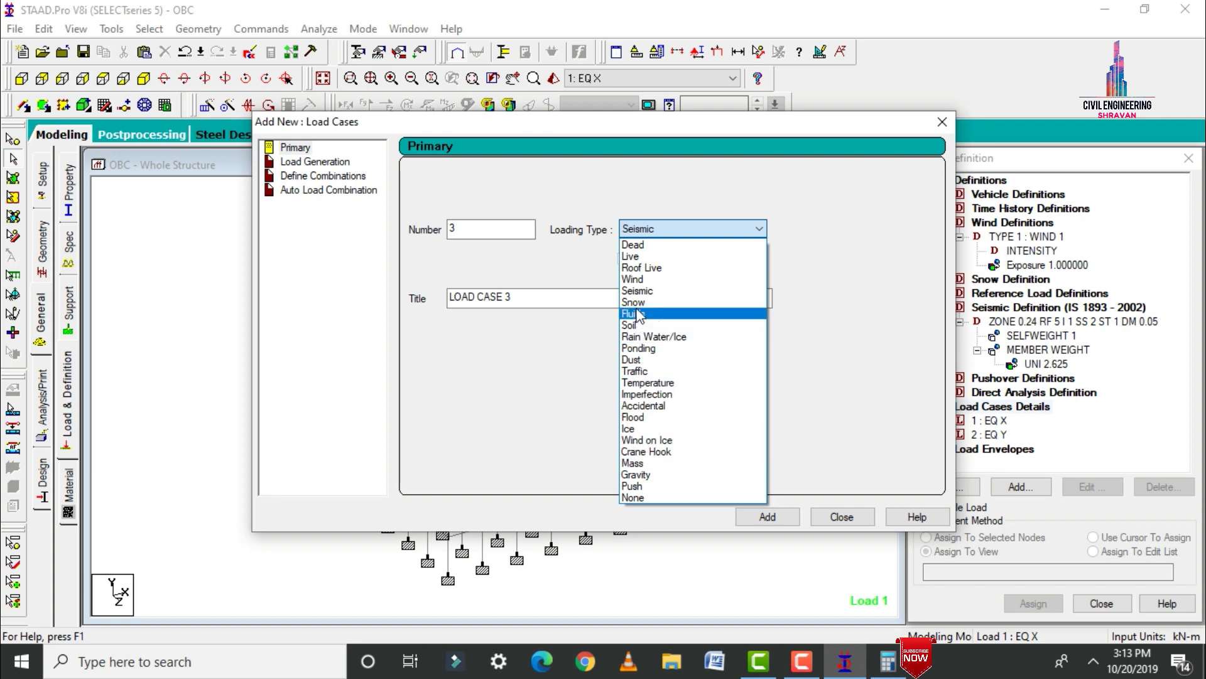
{"action": "left_click", "coordinate": [639, 279]}
{"action": "left_click_drag", "start_coordinate": [584, 293], "coordinate": [279, 296]}
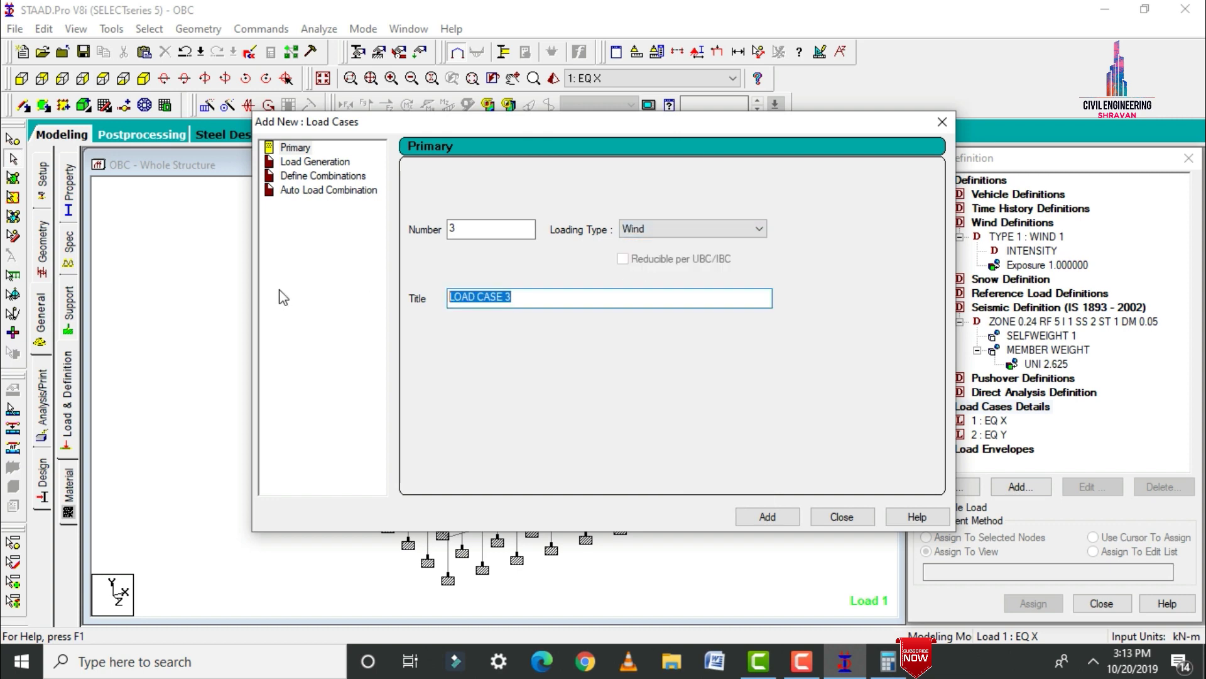
{"action": "type", "text": "W X"}
{"action": "key", "text": "Return"}
{"action": "key", "text": "shift+Home"}
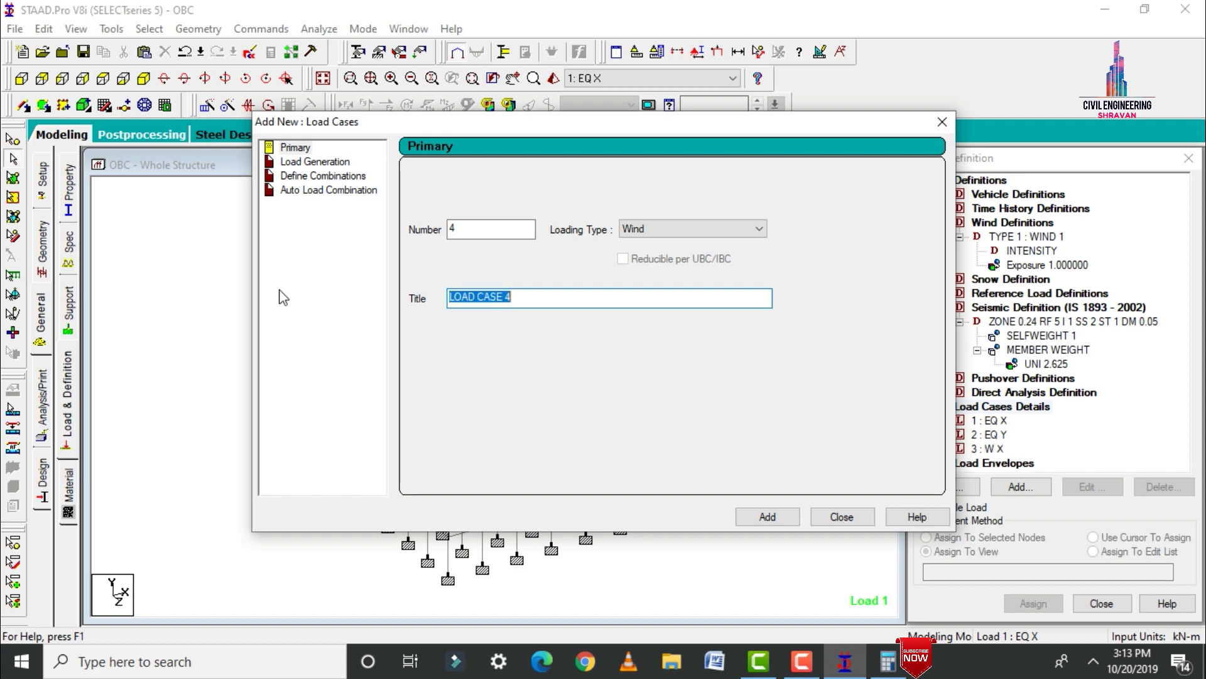
{"action": "type", "text": "W Y"}
{"action": "key", "text": "Return"}
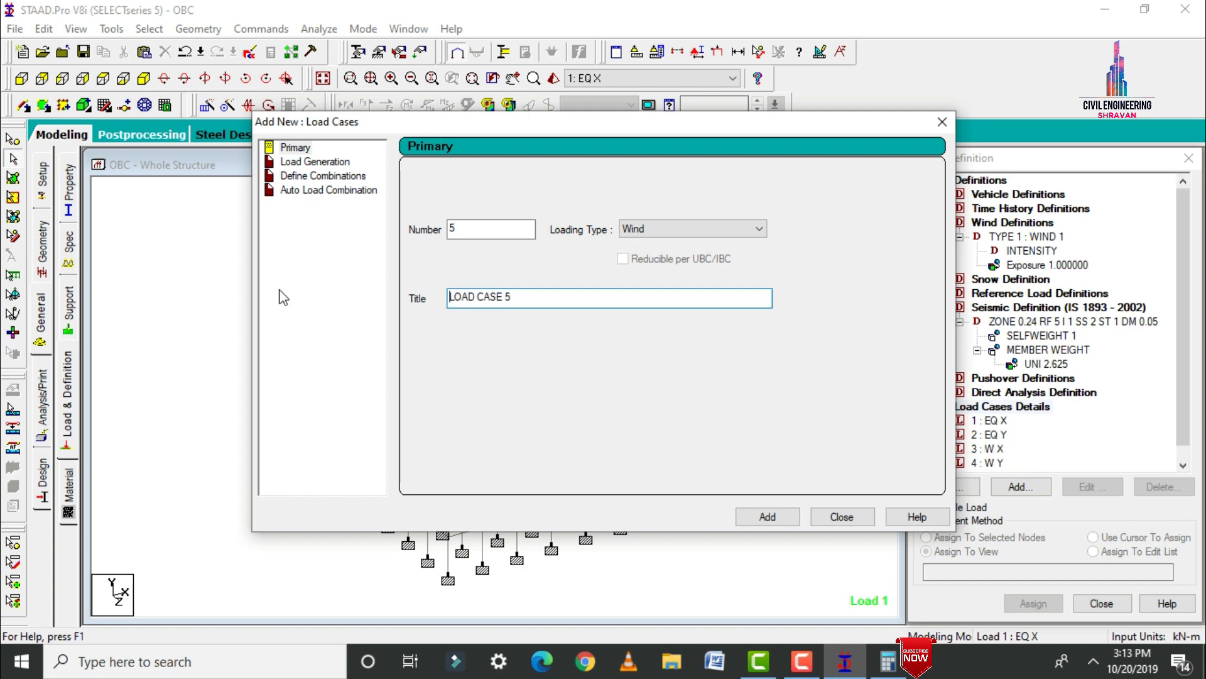
Create a primary load case of type Dead titled DL.
{"action": "left_click", "coordinate": [631, 229]}
{"action": "scroll", "coordinate": [681, 251], "scroll_direction": "up", "scroll_amount": 5}
{"action": "left_click", "coordinate": [681, 237]}
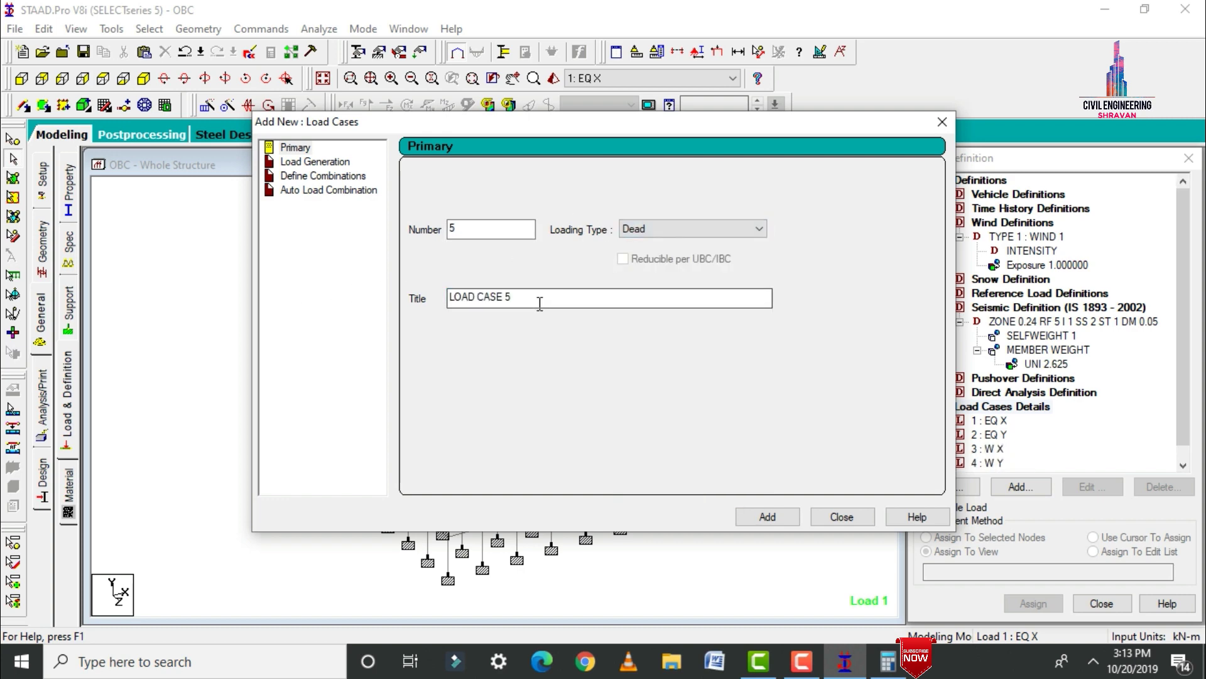
{"action": "left_click_drag", "start_coordinate": [539, 300], "coordinate": [206, 352]}
{"action": "type", "text": "DL"}
{"action": "key", "text": "Return"}
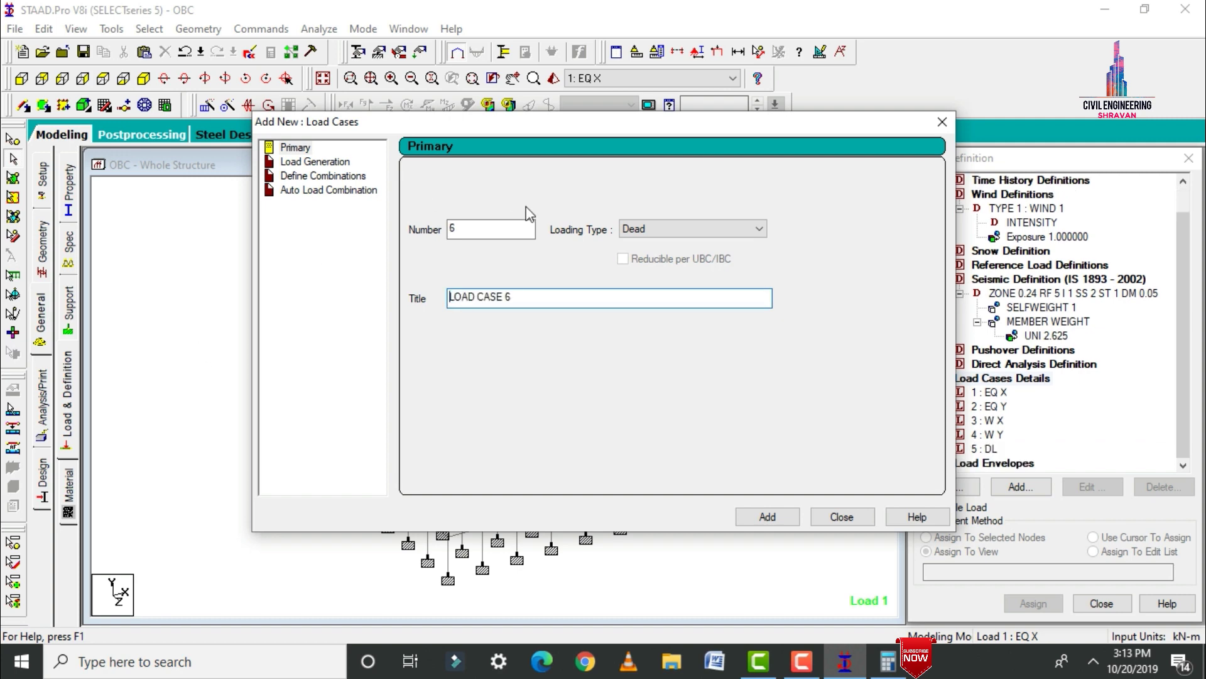
Create a primary load case of type Live titled LL.
{"action": "left_click", "coordinate": [630, 229]}
{"action": "left_click", "coordinate": [638, 257]}
{"action": "left_click_drag", "start_coordinate": [538, 298], "coordinate": [268, 295]}
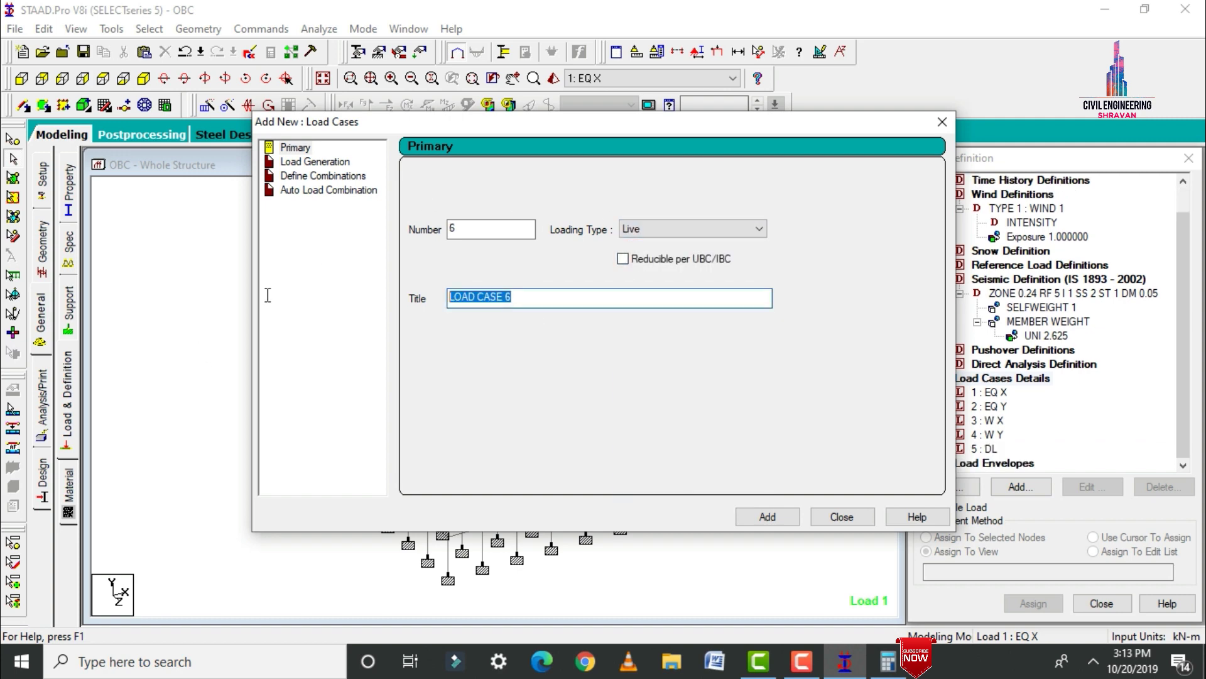
{"action": "type", "text": "LL"}
{"action": "key", "text": "Return"}
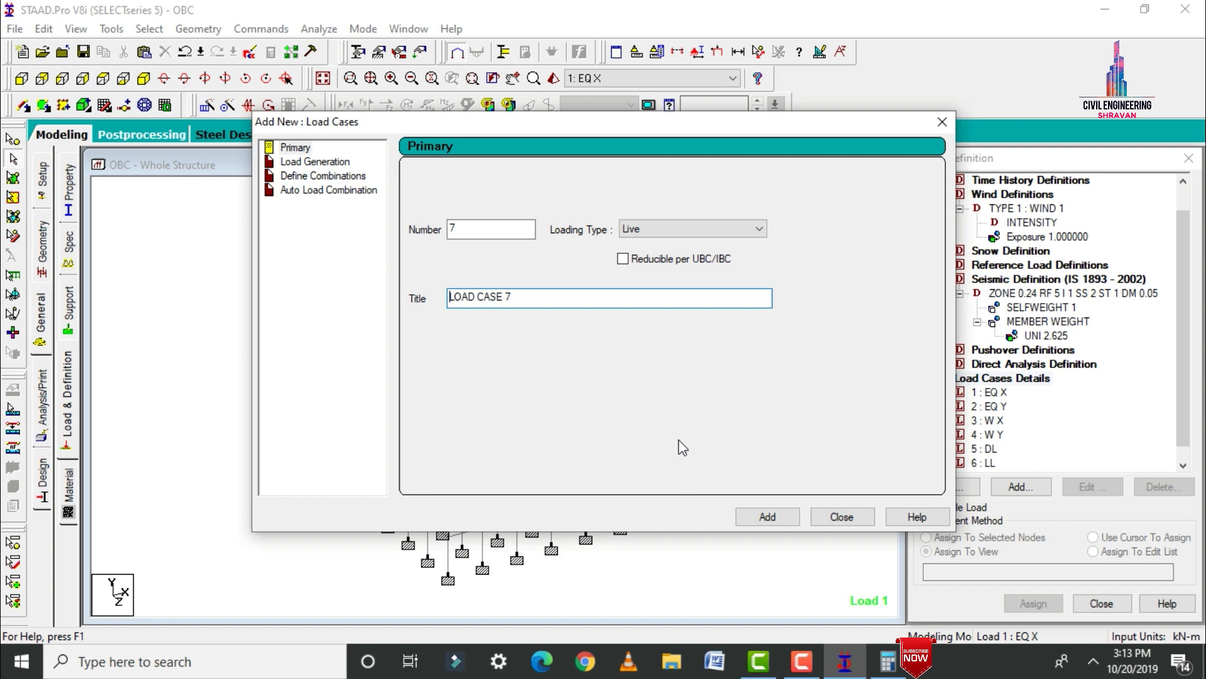
{"action": "left_click", "coordinate": [840, 514]}
Add a seismic load in the X direction with factor 1 to load case EQ X.
{"action": "left_click", "coordinate": [998, 393]}
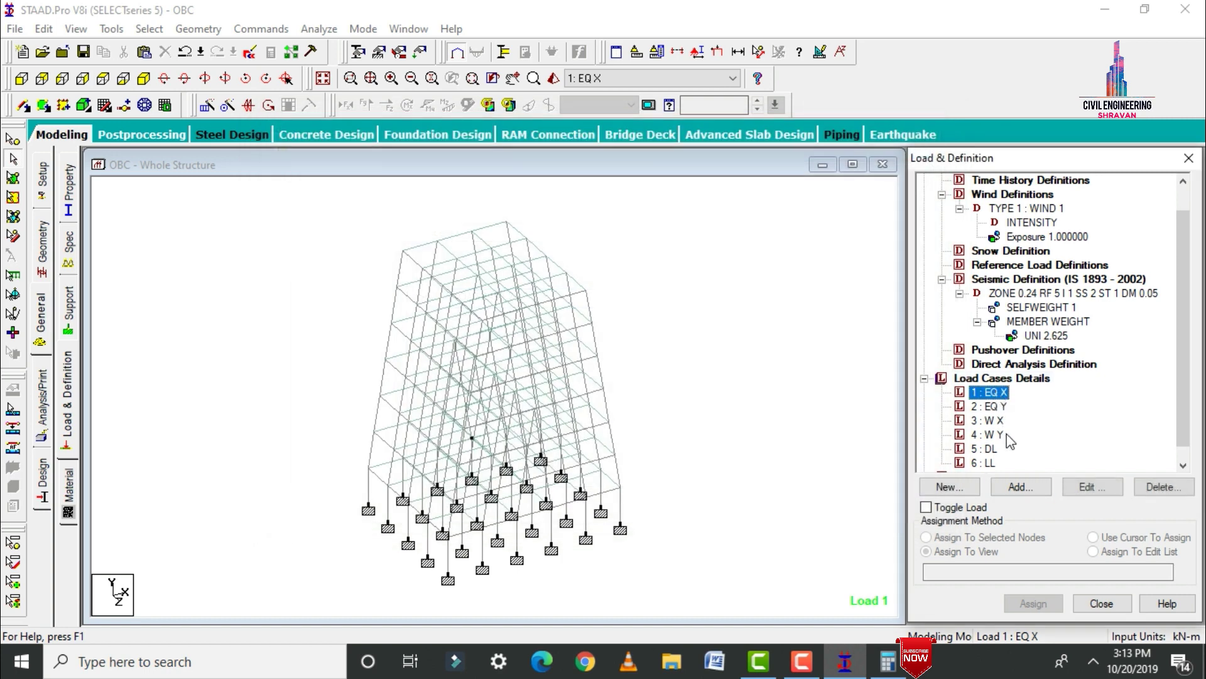
{"action": "left_click", "coordinate": [1024, 489]}
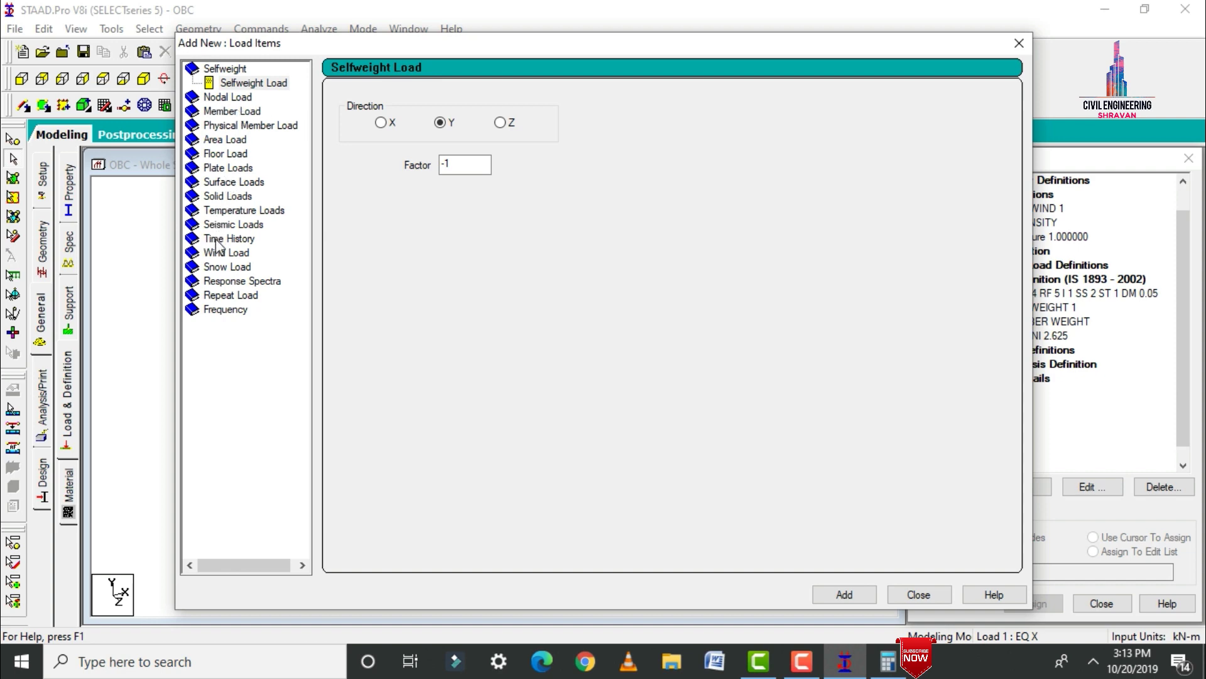
{"action": "left_click", "coordinate": [220, 225]}
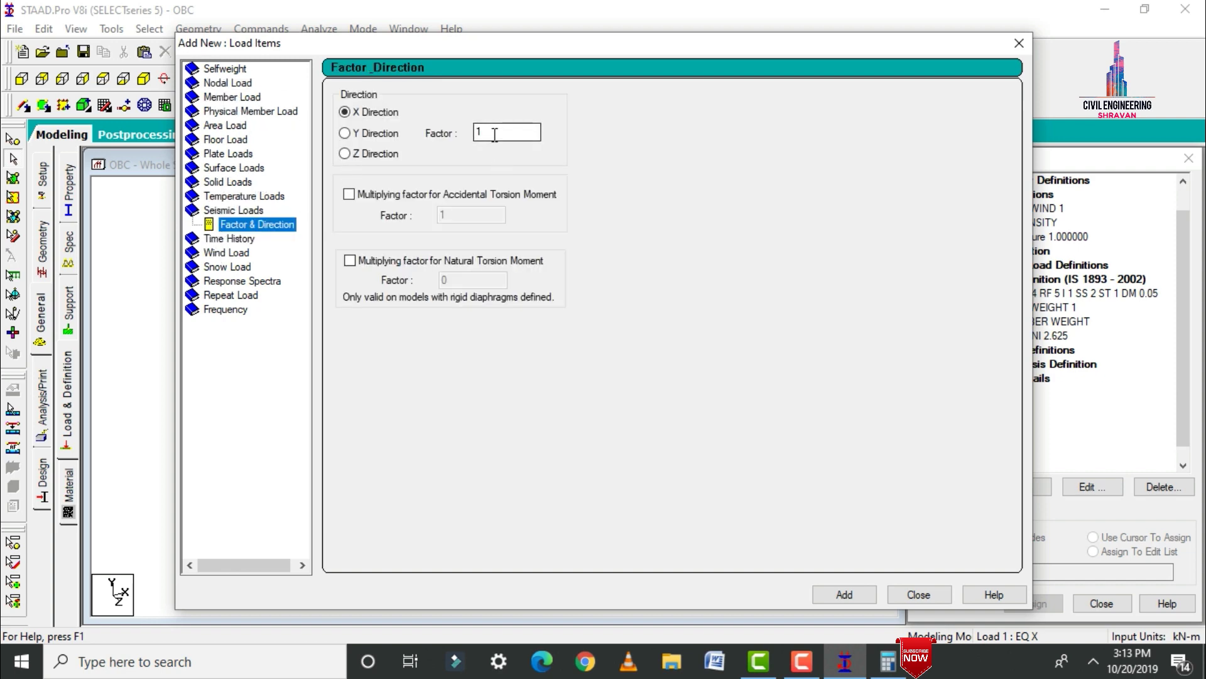
{"action": "left_click", "coordinate": [845, 594]}
{"action": "left_click", "coordinate": [919, 594]}
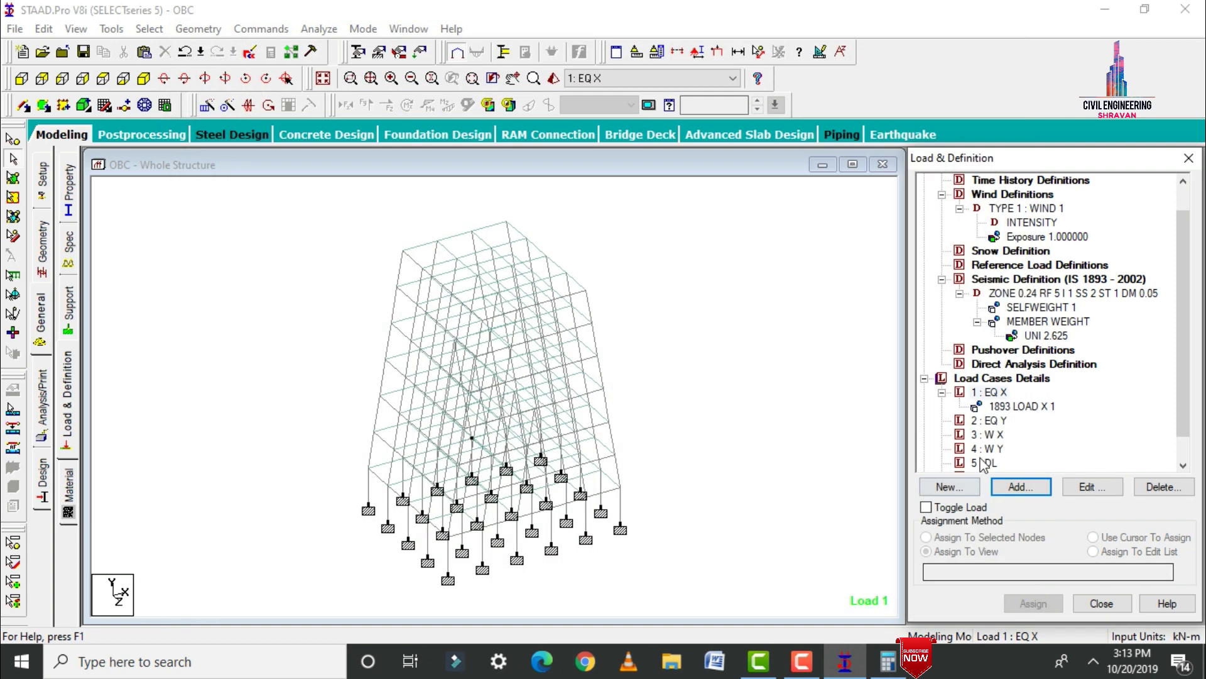
Add a seismic load in the Z direction with factor 1 to load case EQ Y.
{"action": "left_click", "coordinate": [989, 420]}
{"action": "left_click", "coordinate": [1021, 486]}
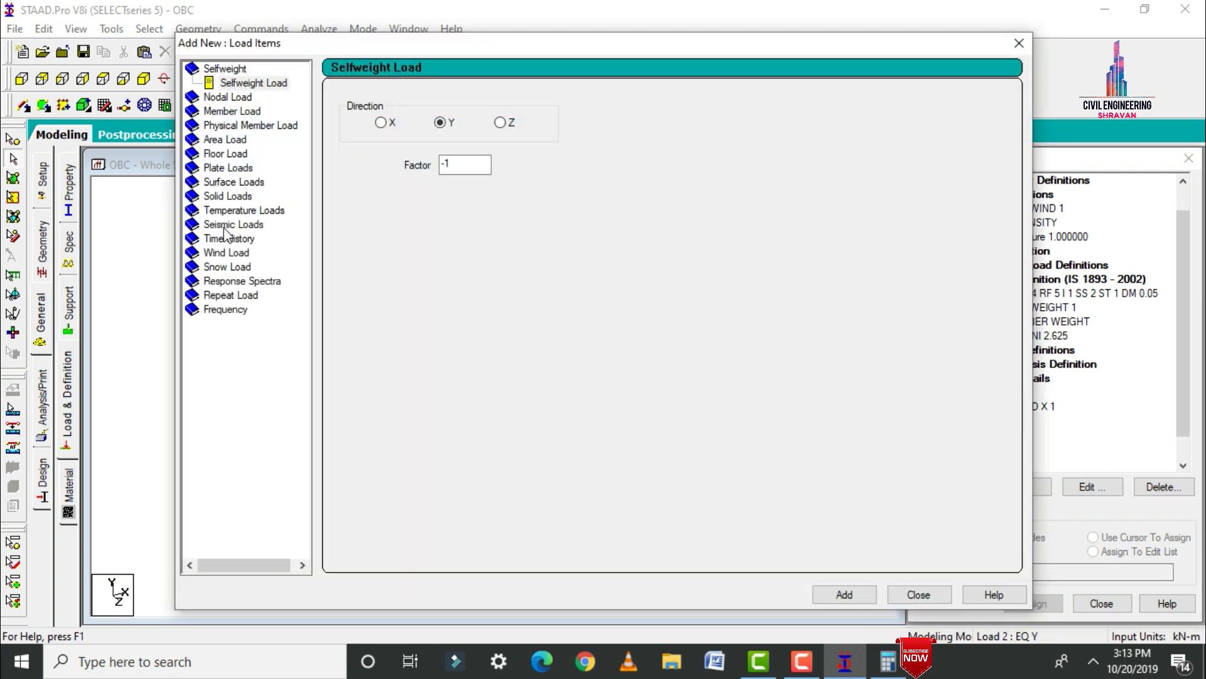
{"action": "left_click", "coordinate": [228, 226]}
{"action": "left_click", "coordinate": [345, 154]}
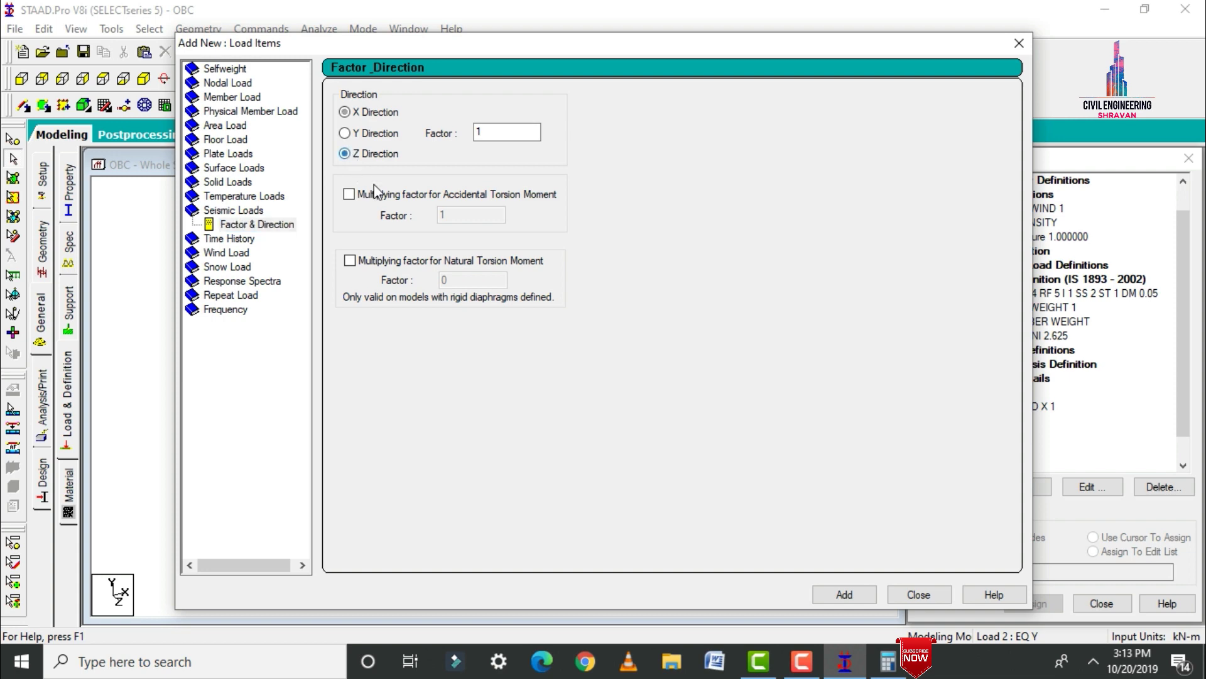
{"action": "left_click", "coordinate": [844, 595]}
{"action": "left_click", "coordinate": [918, 595]}
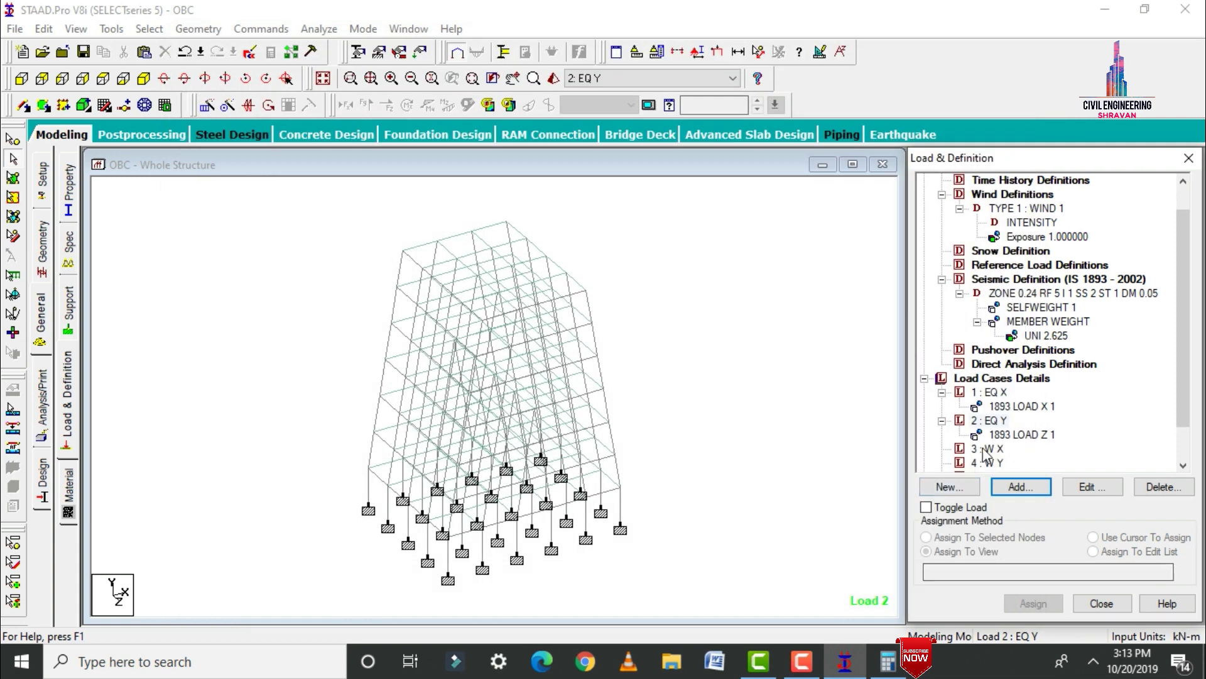
Add two X windward-face wind loads to load case W X, with factors 1 and -1.
{"action": "left_click", "coordinate": [987, 448]}
{"action": "left_click", "coordinate": [1010, 488]}
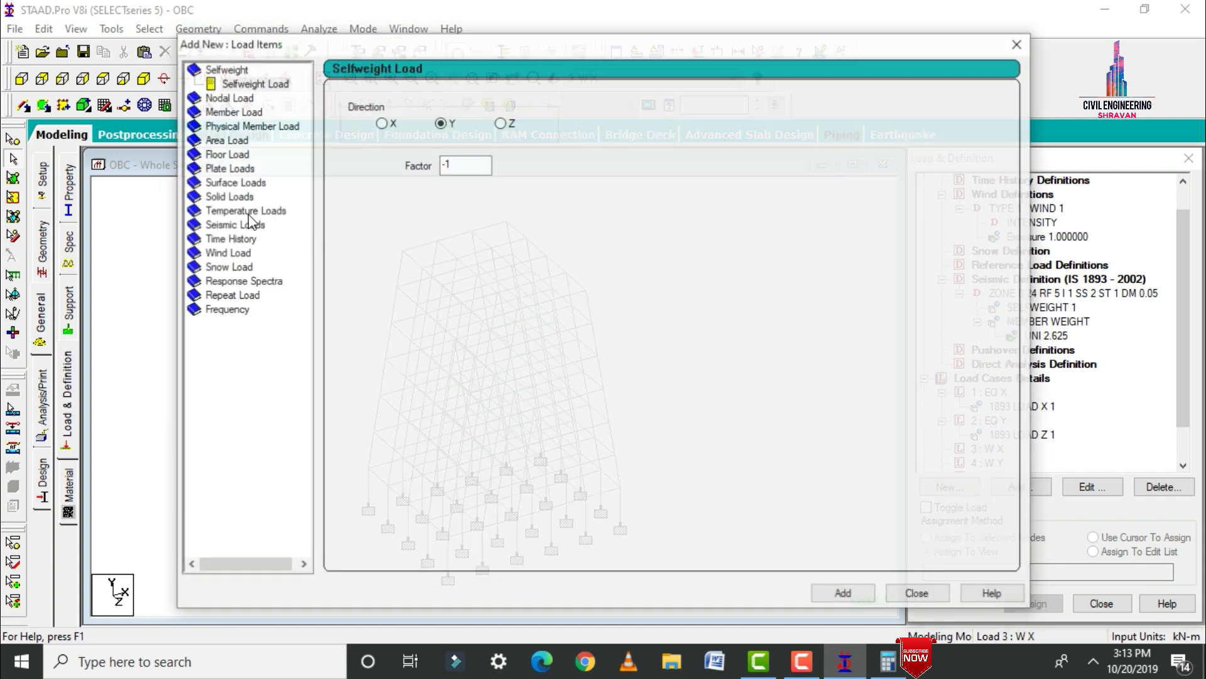
{"action": "left_click", "coordinate": [228, 253]}
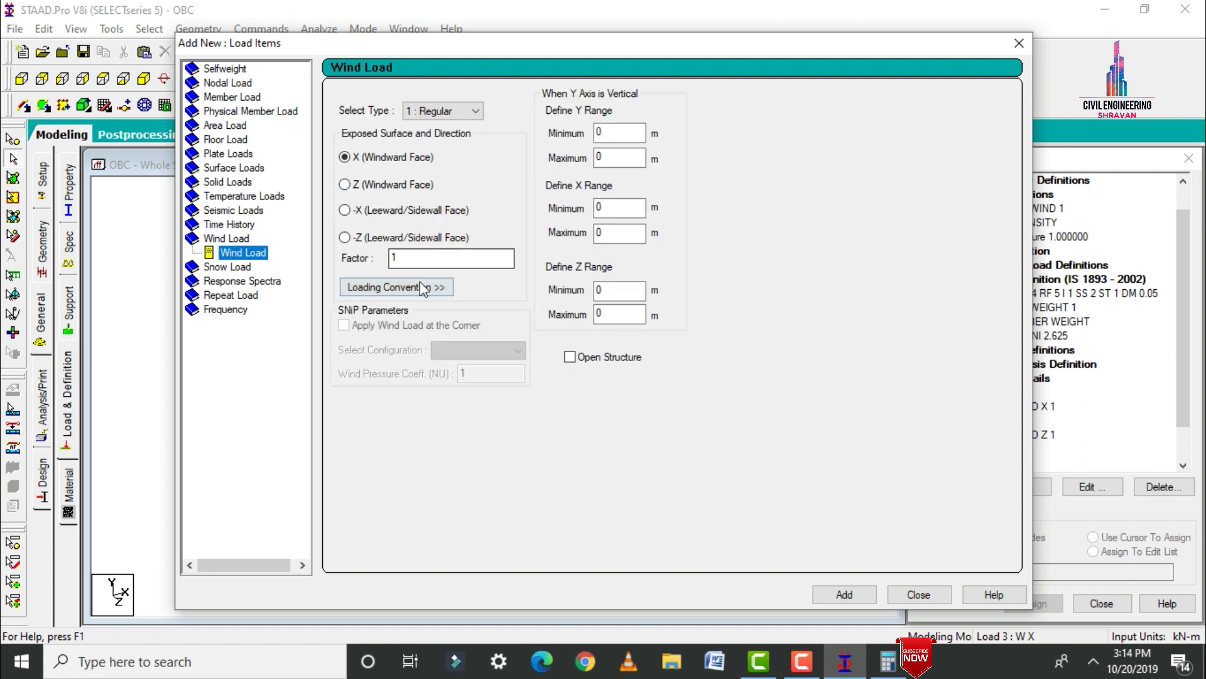
{"action": "left_click", "coordinate": [845, 596]}
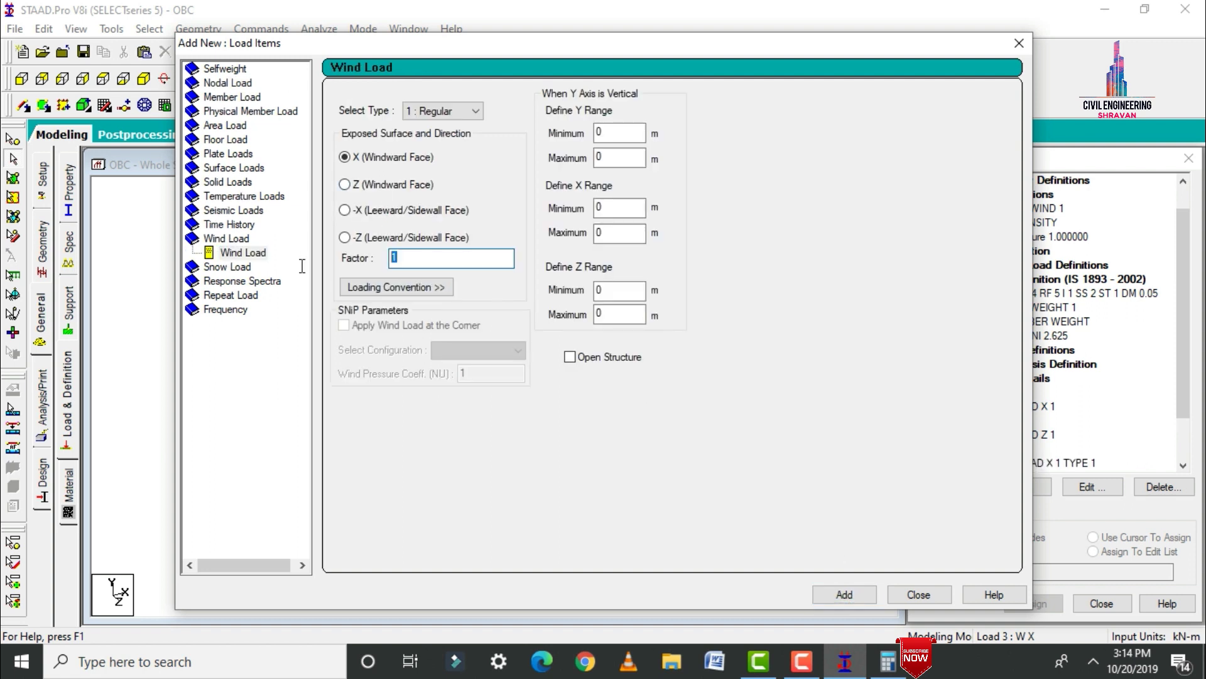
{"action": "type", "text": "-1"}
{"action": "key", "text": "Return"}
{"action": "left_click", "coordinate": [914, 592]}
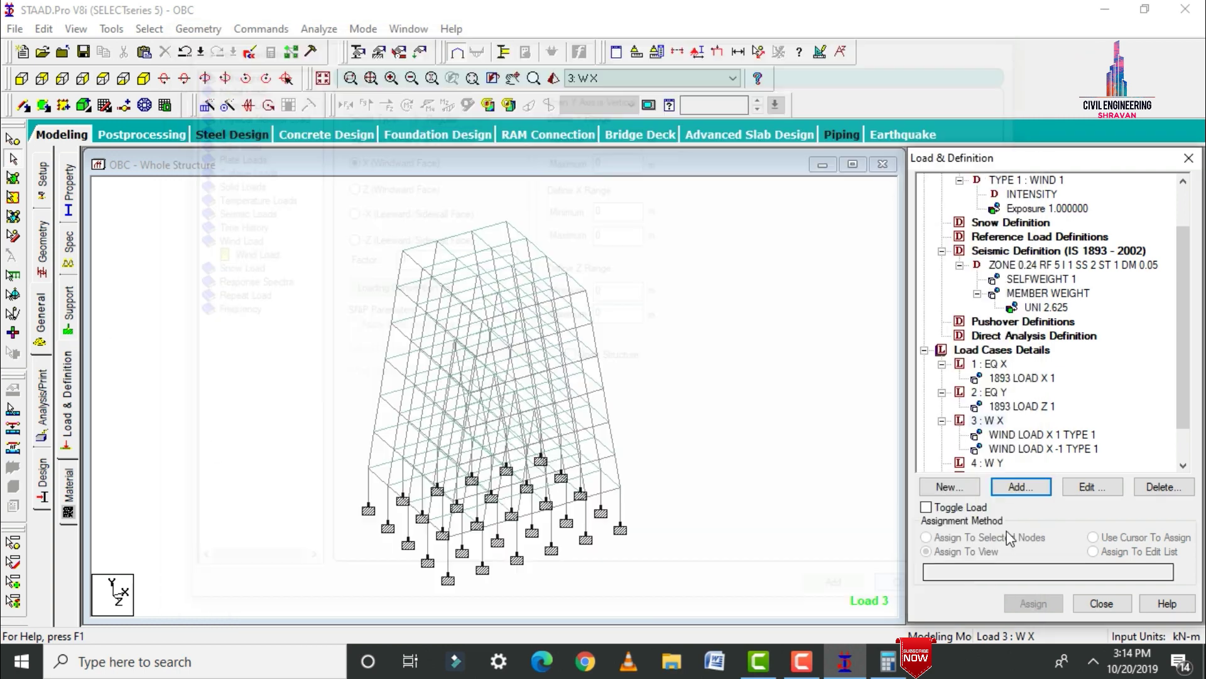
Add two Z windward-face wind loads to load case W Y, with factors 1 and -1.
{"action": "left_click", "coordinate": [986, 465]}
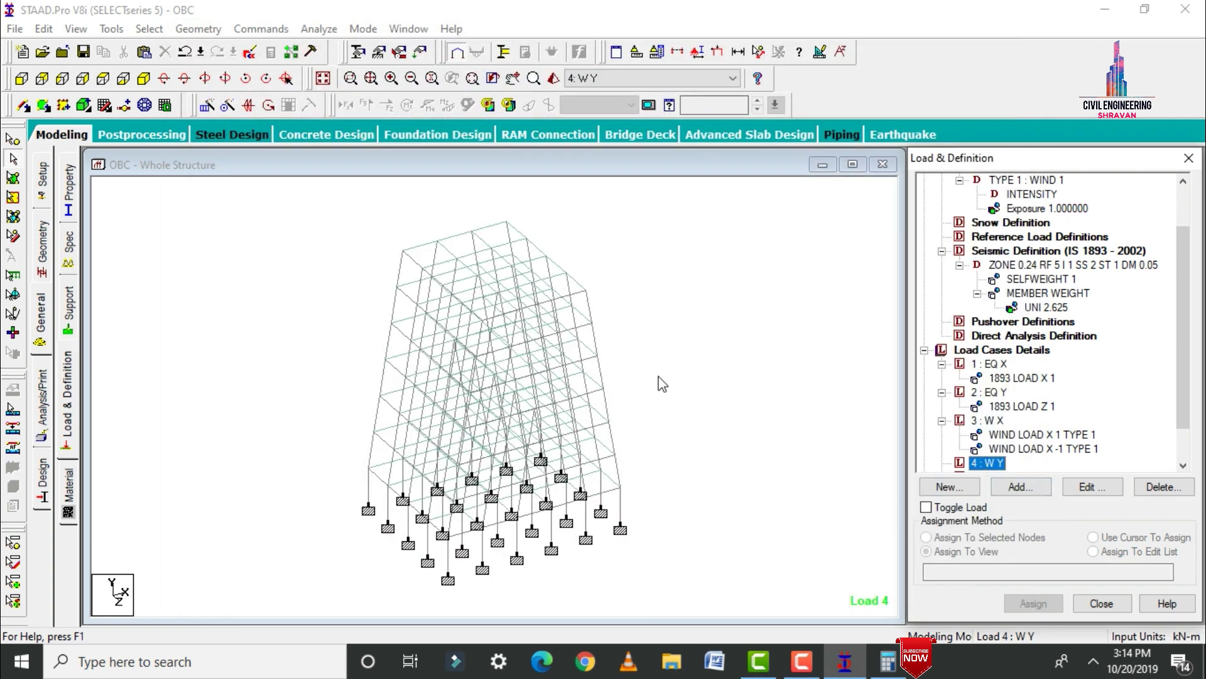
{"action": "left_click", "coordinate": [1021, 487]}
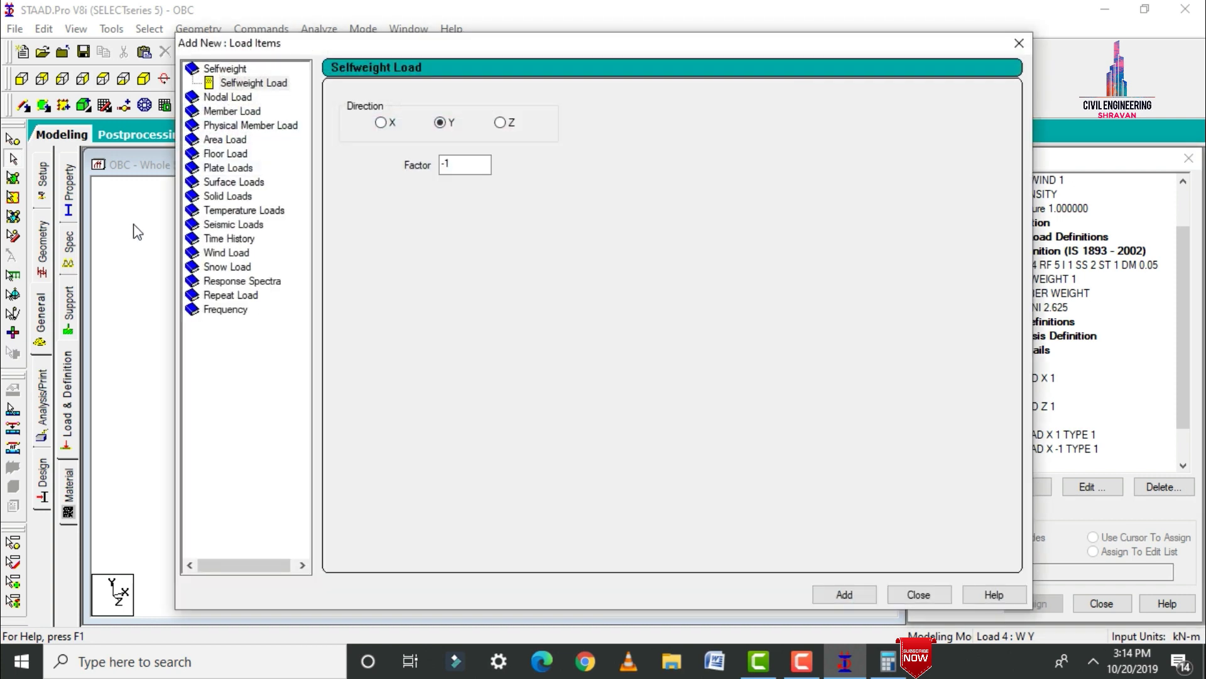
{"action": "left_click", "coordinate": [213, 254]}
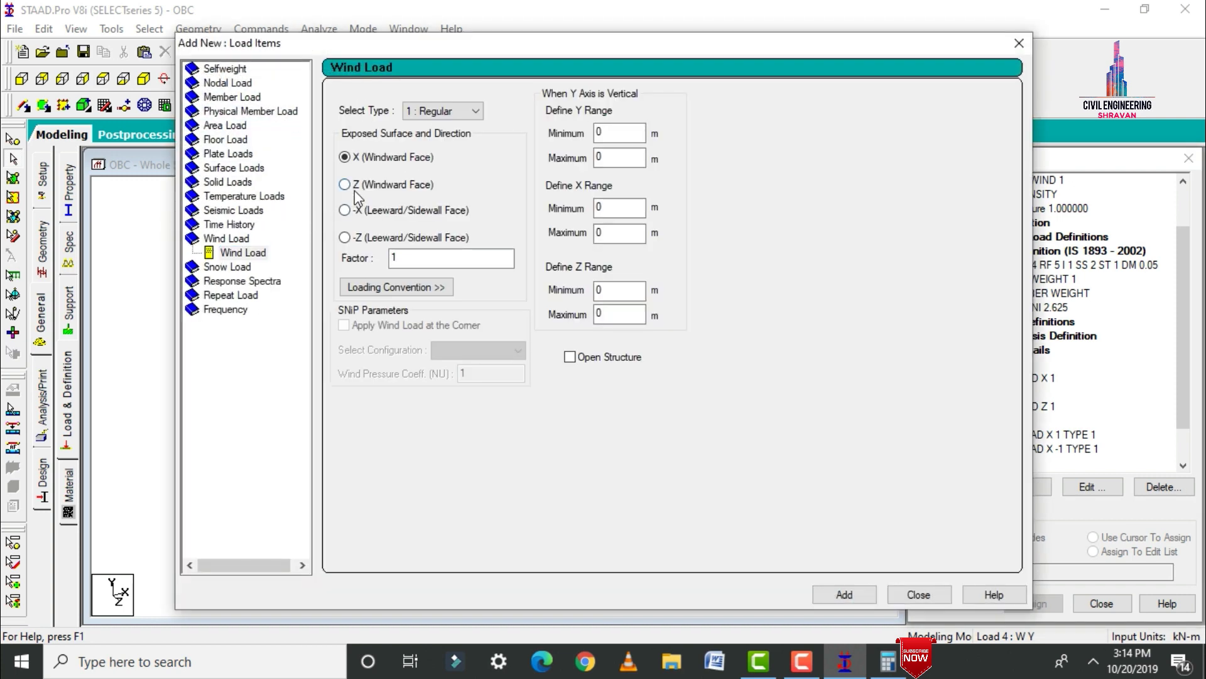
{"action": "left_click", "coordinate": [845, 594]}
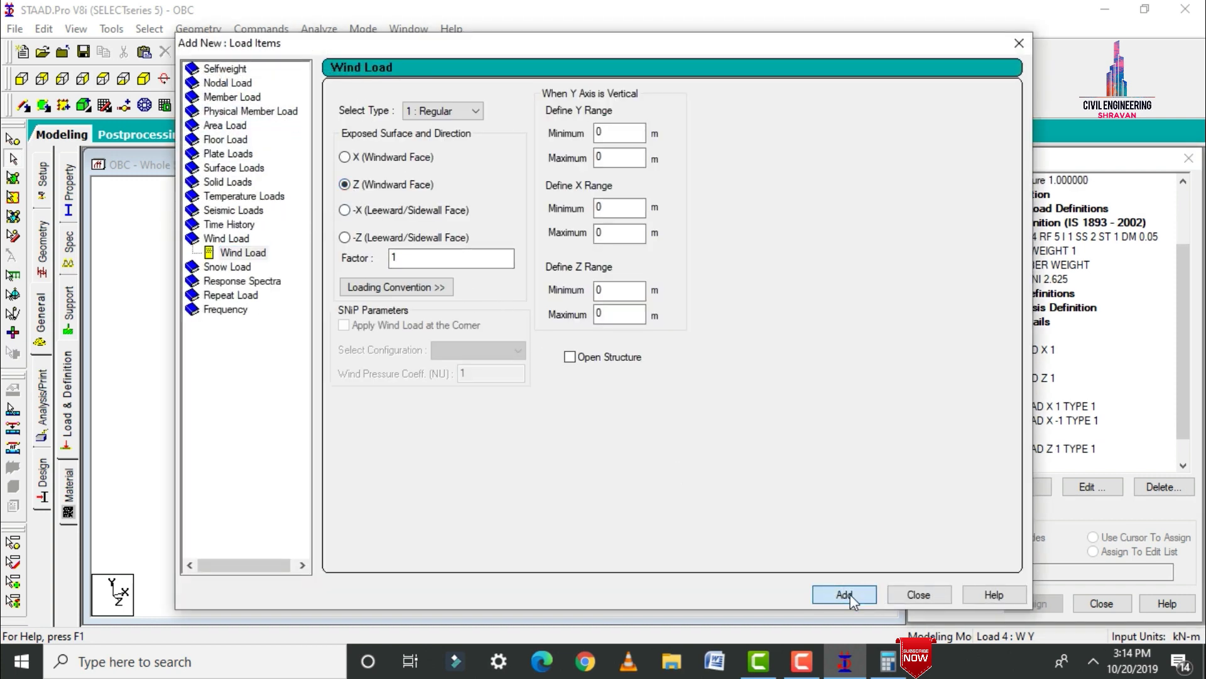
{"action": "double_click", "coordinate": [420, 259]}
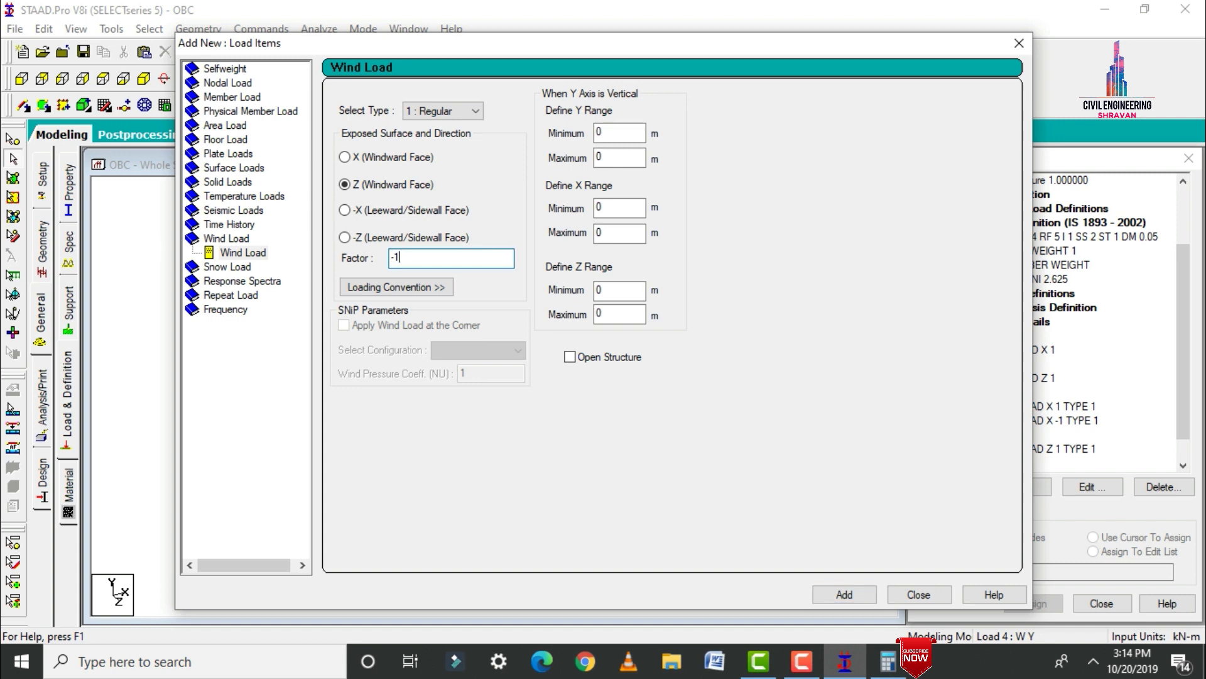
{"action": "key", "text": "Return"}
{"action": "left_click", "coordinate": [1018, 45]}
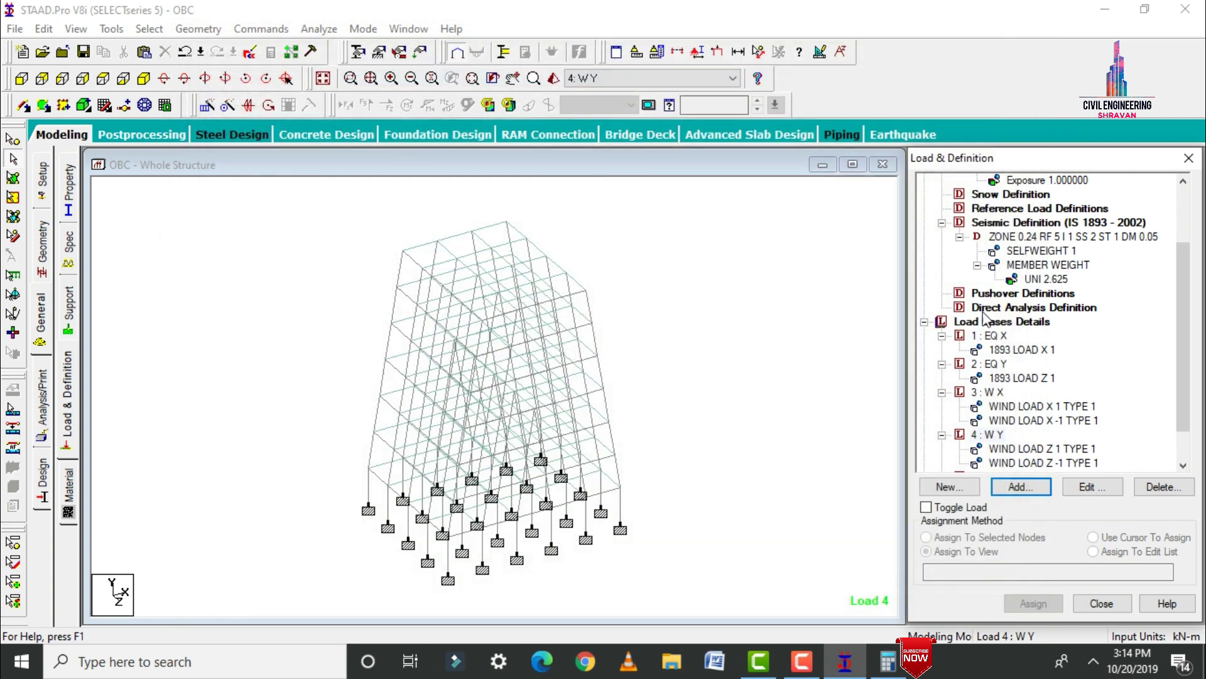
Add a selfweight load in Y with factor -1 to load case DL and assign it to the whole view.
{"action": "scroll", "coordinate": [1013, 402], "scroll_direction": "down", "scroll_amount": 1}
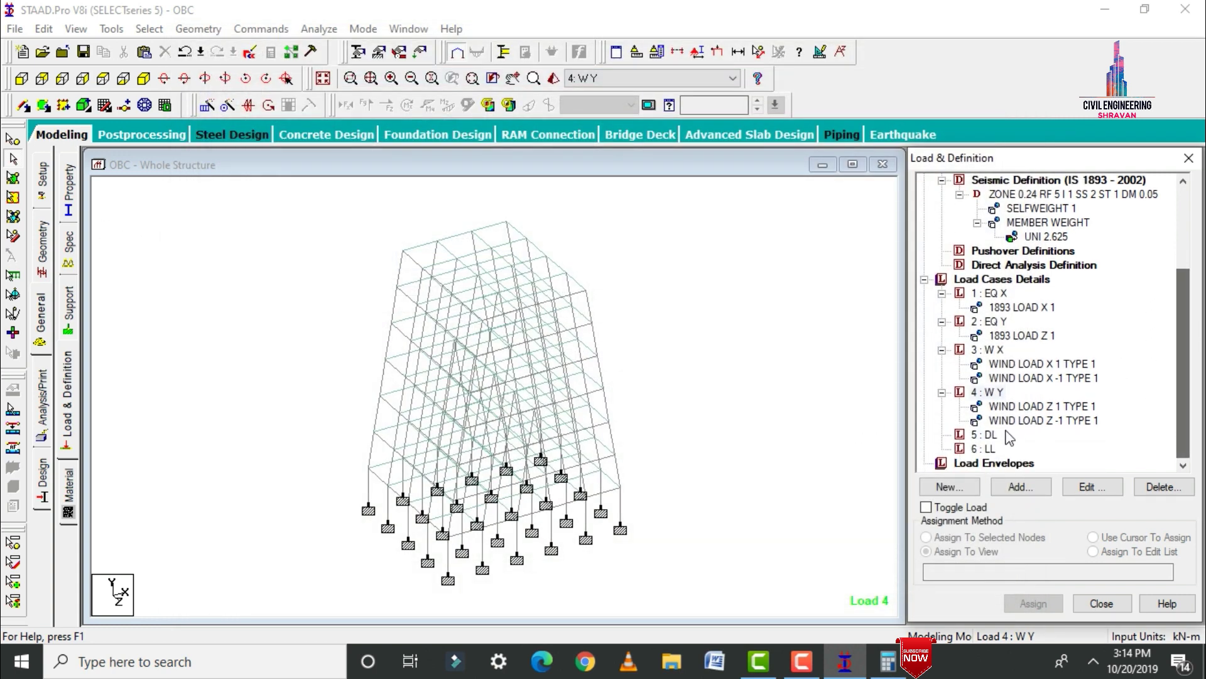
{"action": "left_click", "coordinate": [985, 434]}
{"action": "left_click", "coordinate": [1014, 490]}
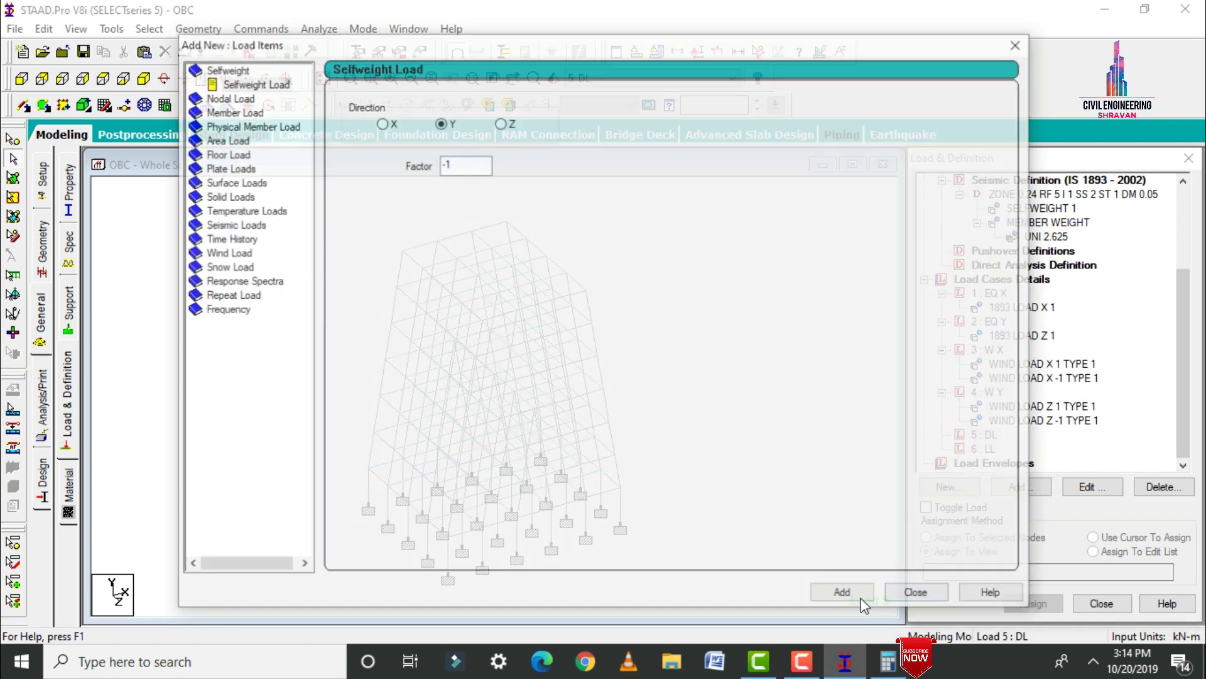
{"action": "left_click", "coordinate": [837, 594]}
{"action": "left_click", "coordinate": [1030, 448]}
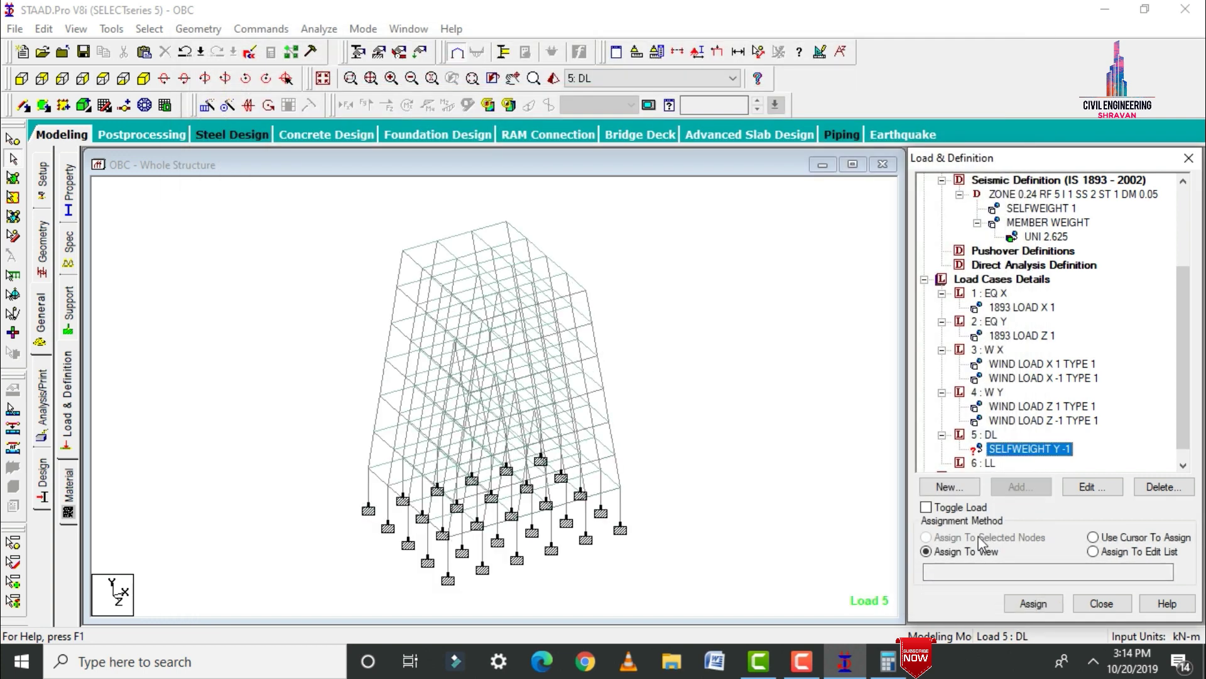
{"action": "left_click", "coordinate": [1034, 604]}
{"action": "left_click", "coordinate": [1086, 431]}
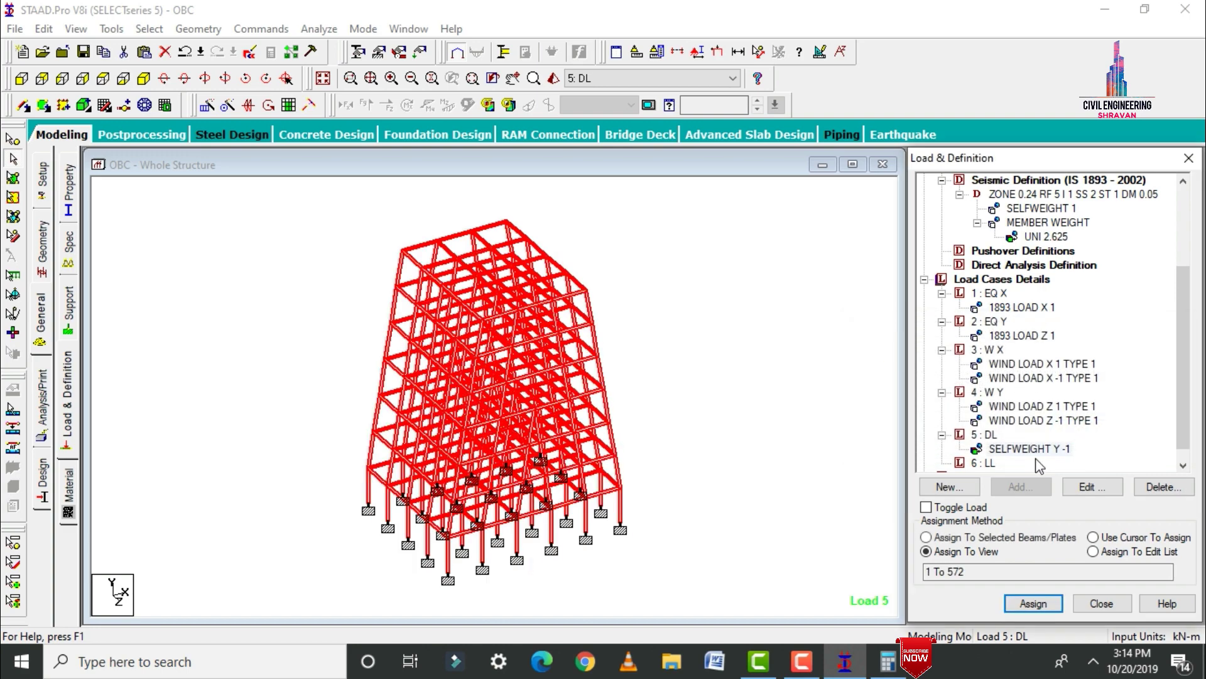
Add a floor load of -3 kN/m2 in global Y to load case LL for the Y range 3 to 21 m, and display it.
{"action": "left_click", "coordinate": [983, 463]}
{"action": "left_click", "coordinate": [1021, 487]}
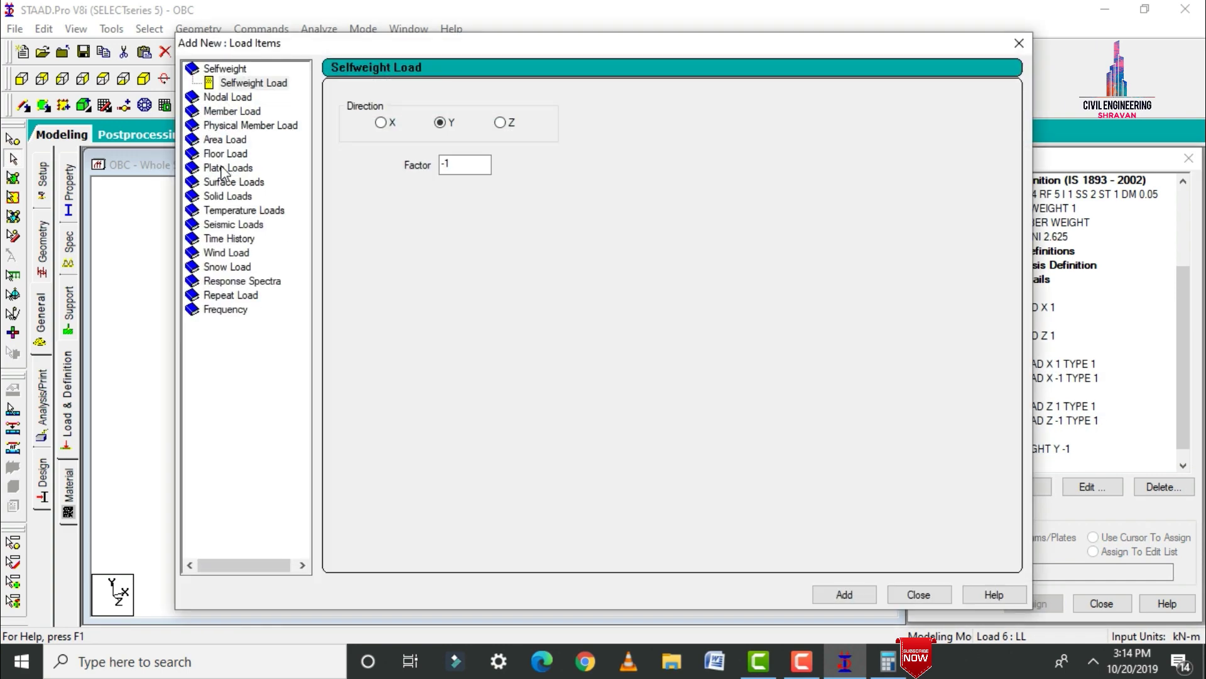
{"action": "left_click", "coordinate": [225, 154]}
{"action": "left_click", "coordinate": [230, 153]}
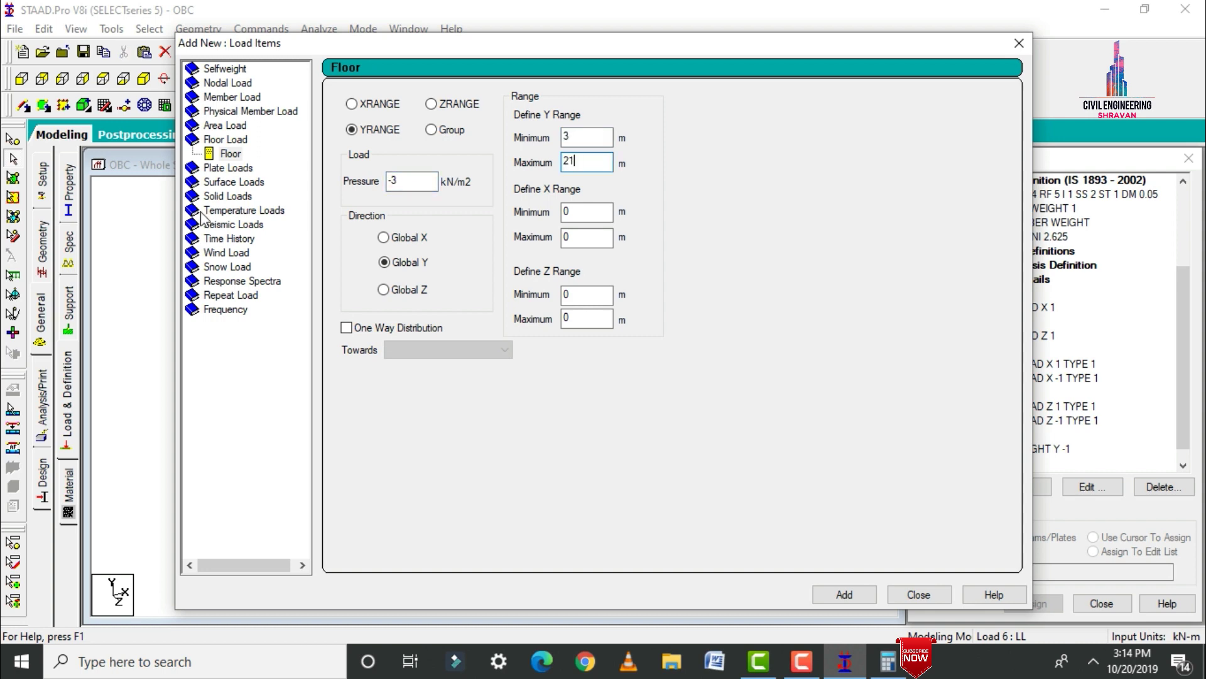
{"action": "left_click", "coordinate": [844, 595]}
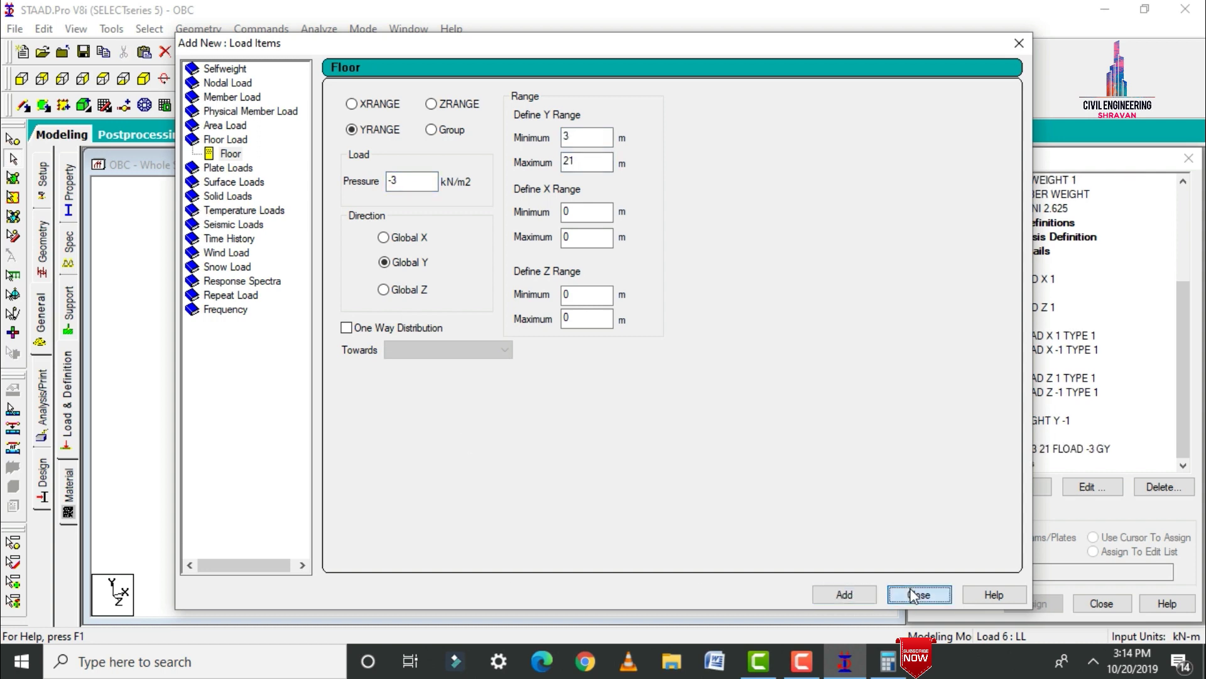
{"action": "left_click", "coordinate": [918, 594]}
{"action": "left_click", "coordinate": [1025, 448]}
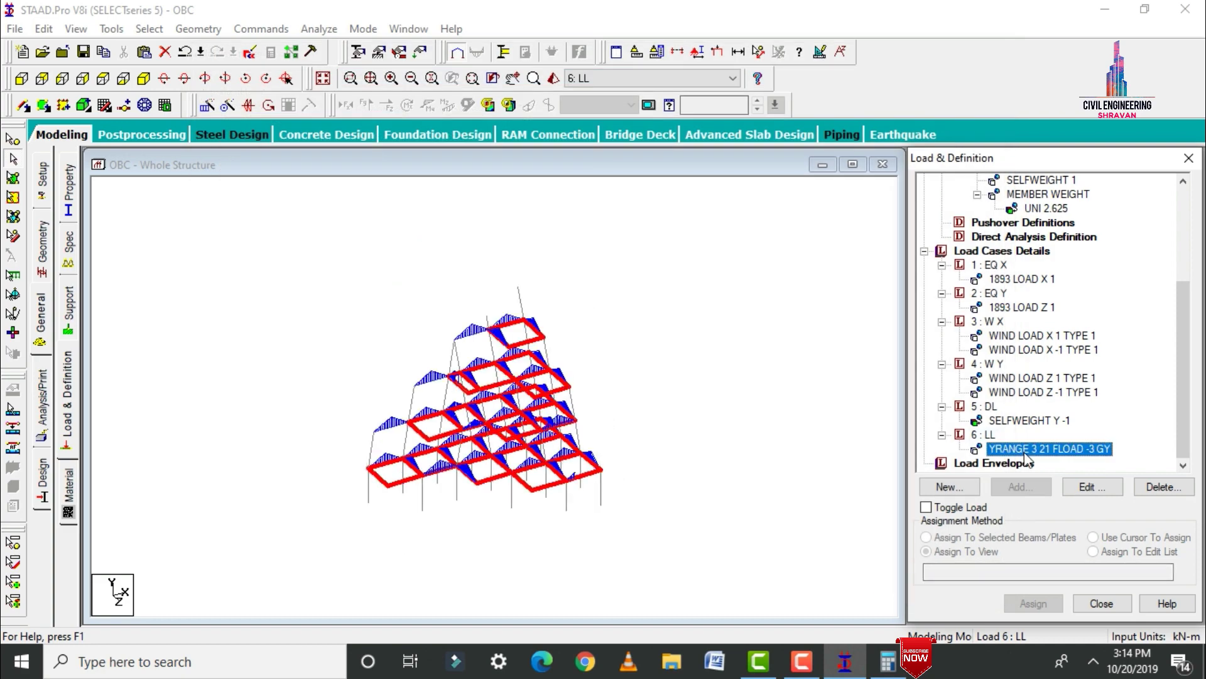
{"action": "left_click", "coordinate": [733, 367]}
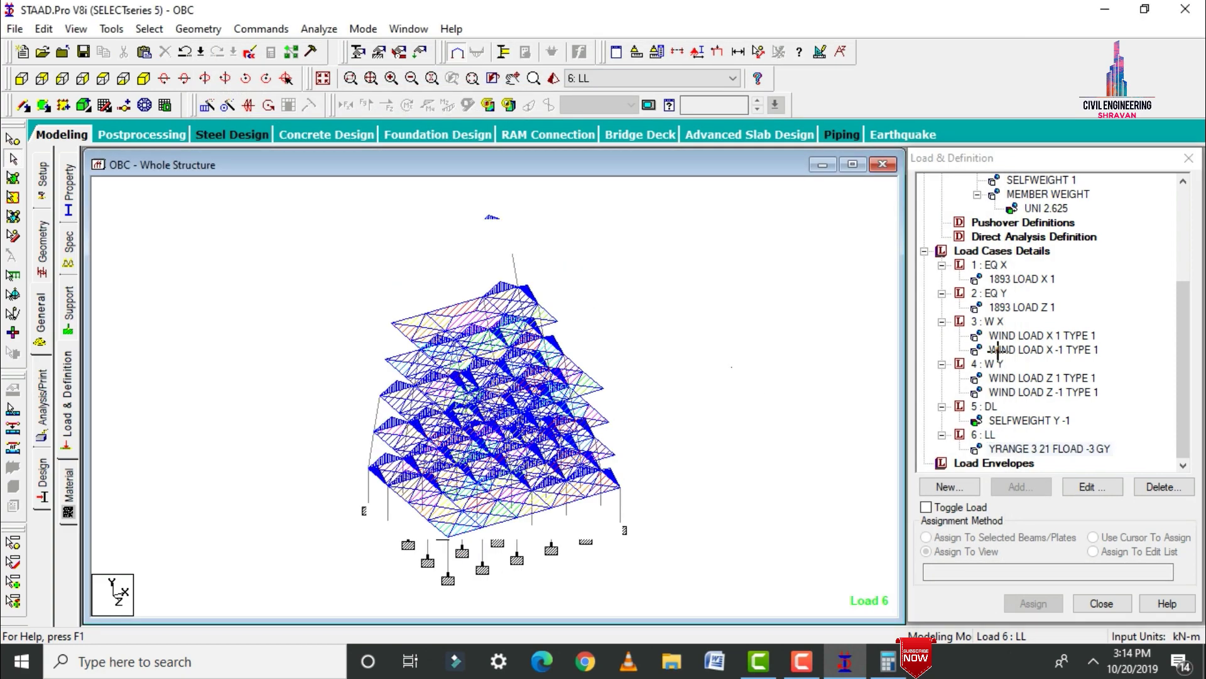
Generate and add automatic load combinations using the Indian Code and the Genral_Structures category.
{"action": "left_click", "coordinate": [988, 252]}
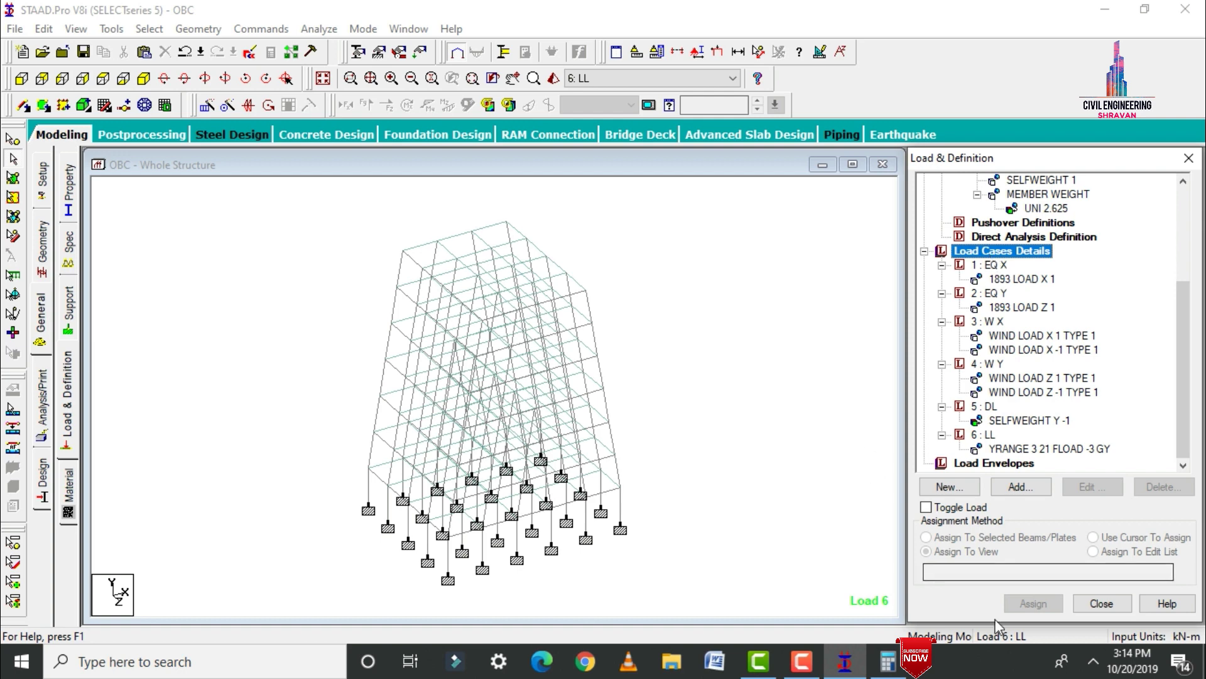
{"action": "left_click", "coordinate": [1031, 487]}
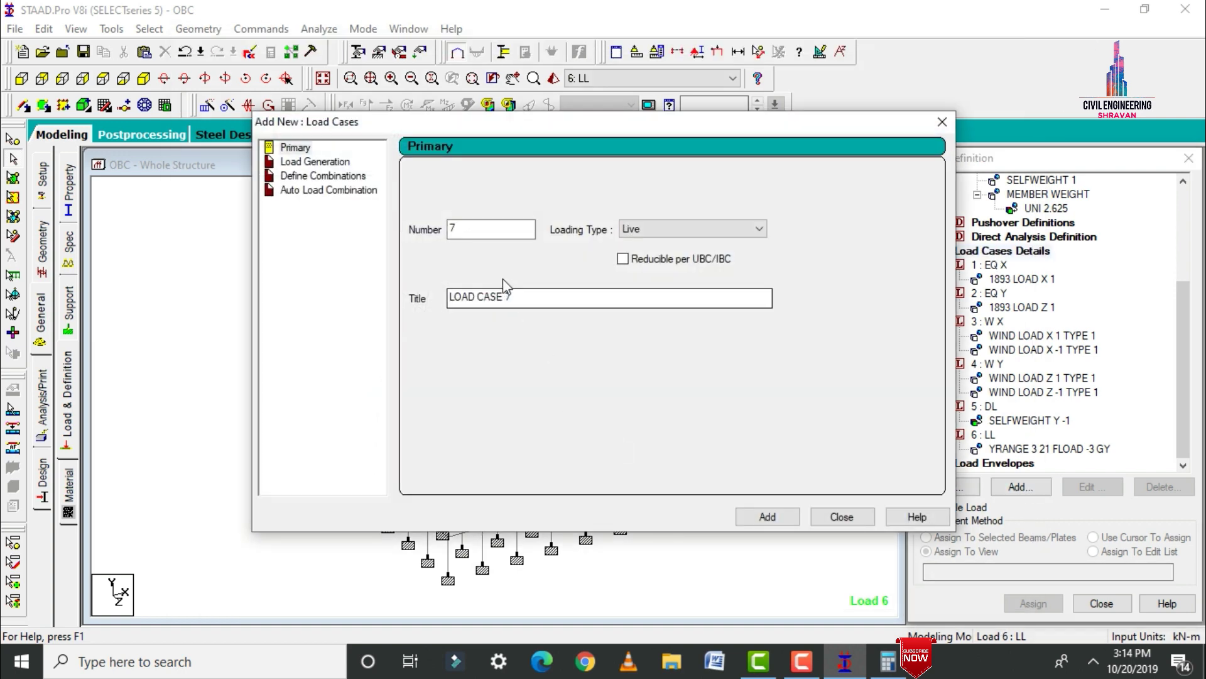
{"action": "left_click", "coordinate": [331, 191]}
{"action": "left_click", "coordinate": [596, 178]}
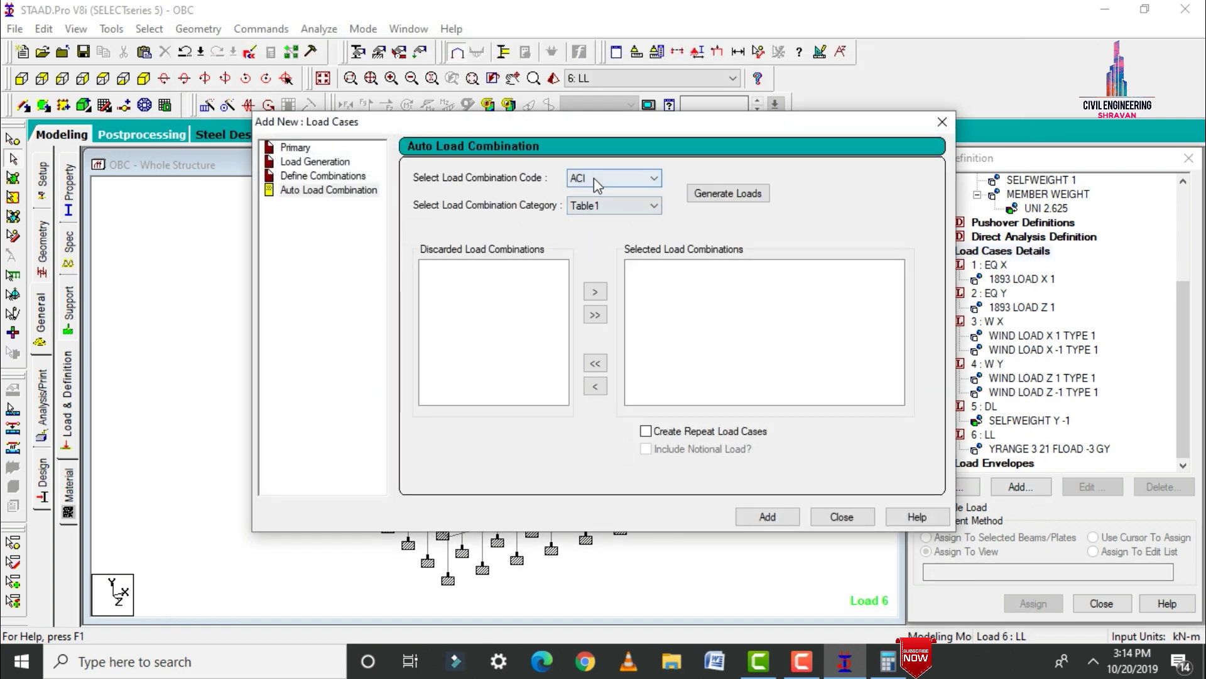
{"action": "left_click", "coordinate": [612, 269]}
{"action": "left_click", "coordinate": [698, 194]}
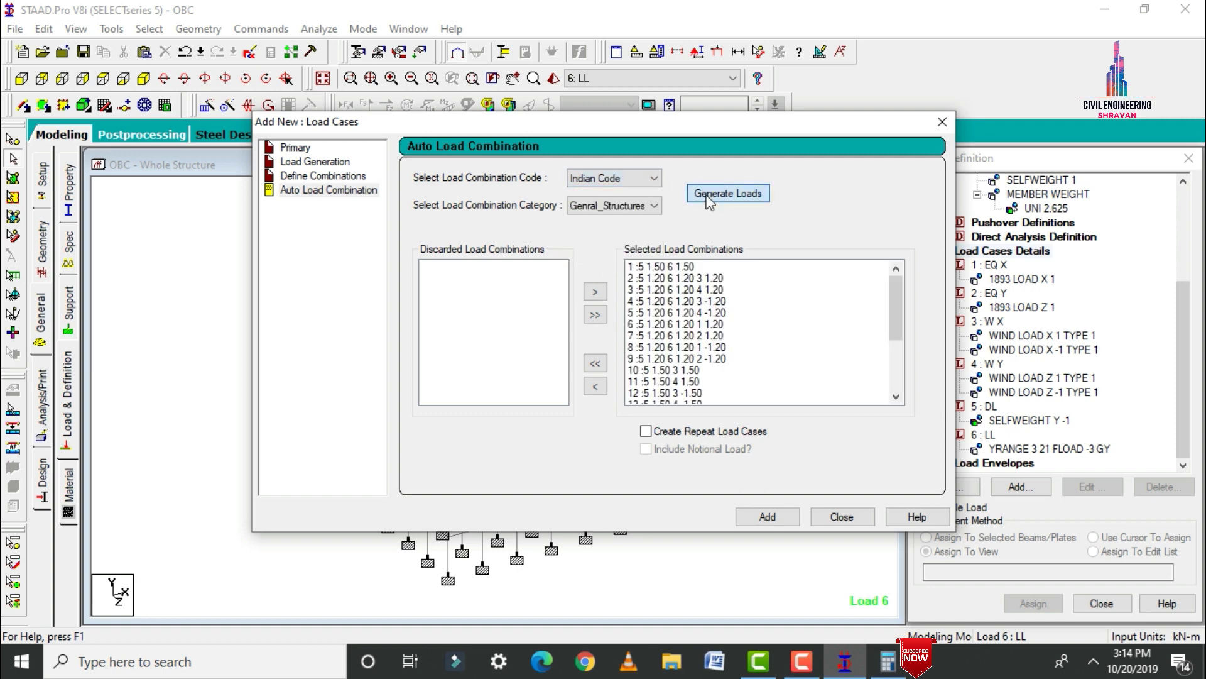
{"action": "left_click", "coordinate": [759, 515]}
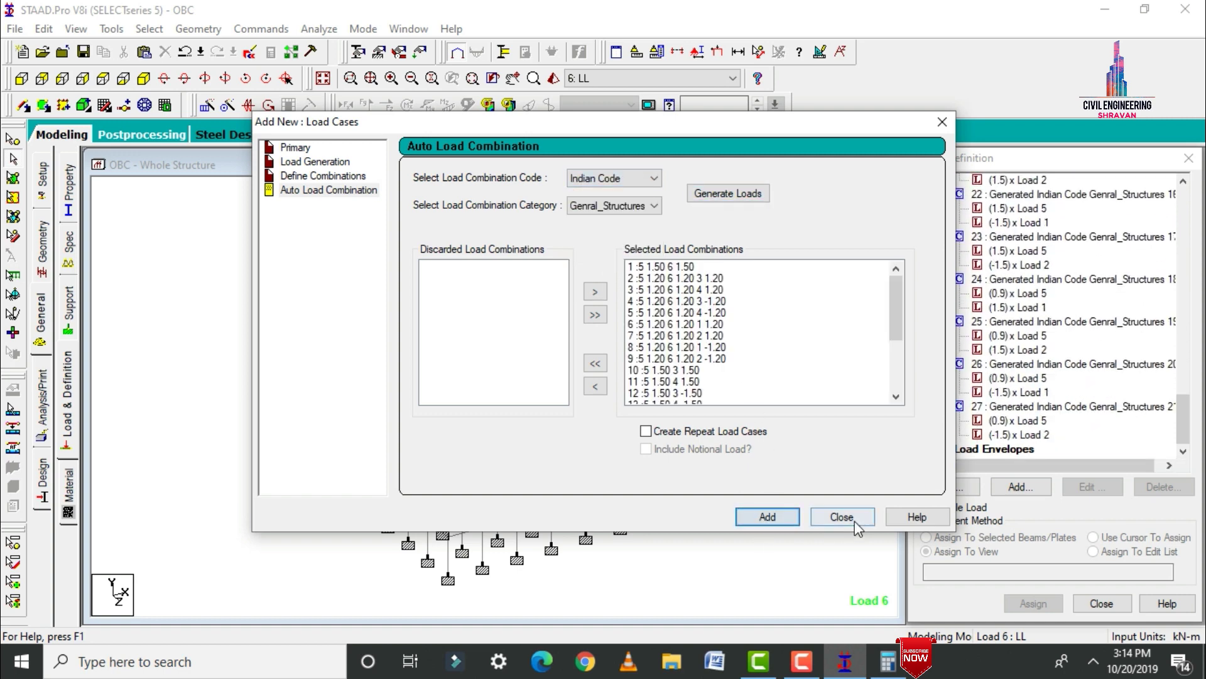
{"action": "left_click", "coordinate": [852, 520]}
Add an analysis command to the whole structure using the offered print option.
{"action": "left_click", "coordinate": [40, 405]}
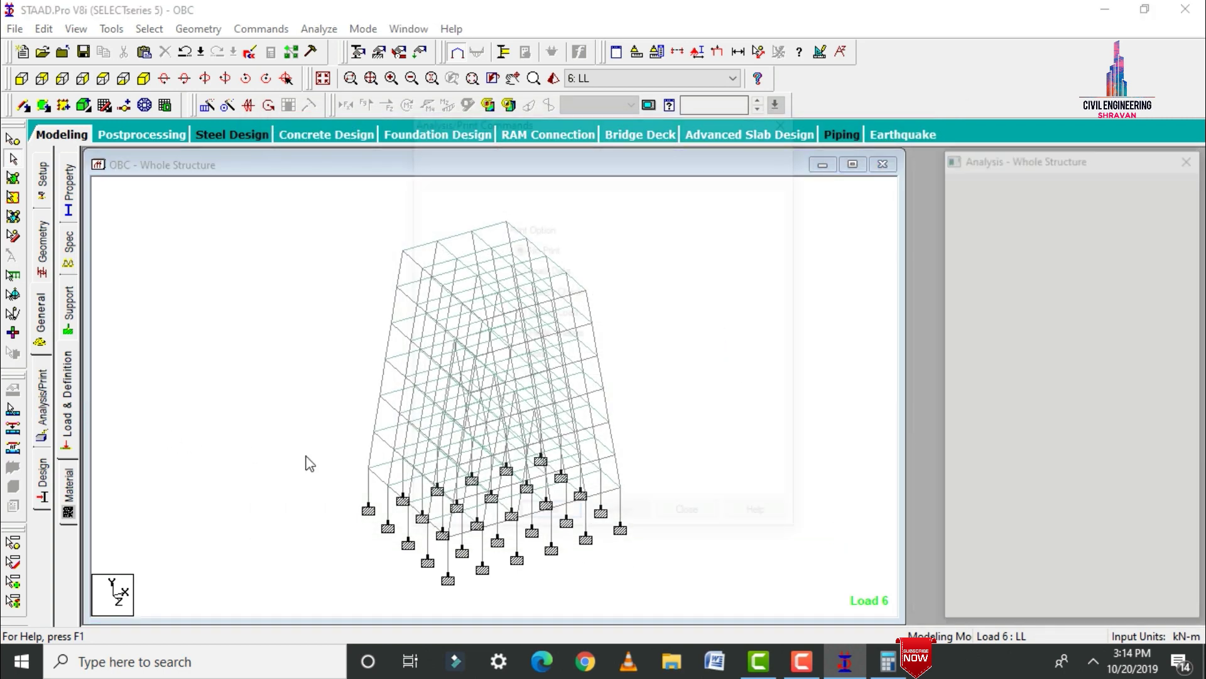
{"action": "left_click", "coordinate": [533, 516]}
{"action": "left_click", "coordinate": [690, 514]}
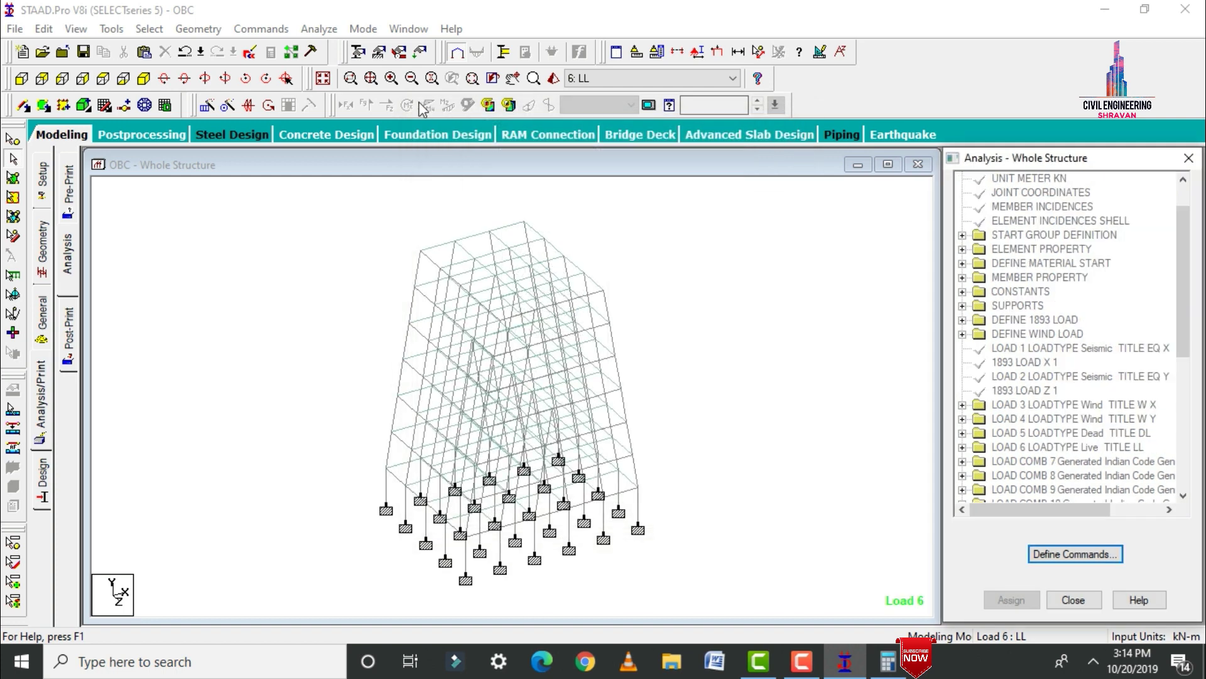
Save the modified structure and run the analysis on the whole building model.
{"action": "left_click", "coordinate": [310, 30]}
{"action": "left_click", "coordinate": [342, 55]}
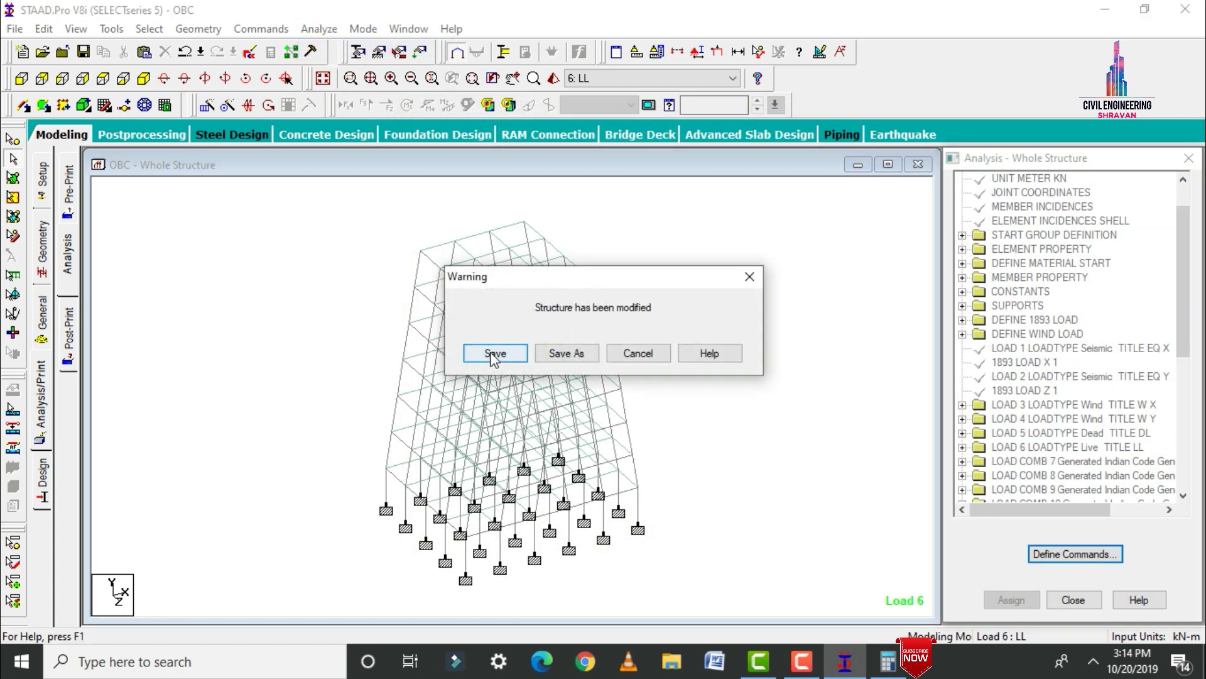
{"action": "left_click", "coordinate": [495, 425]}
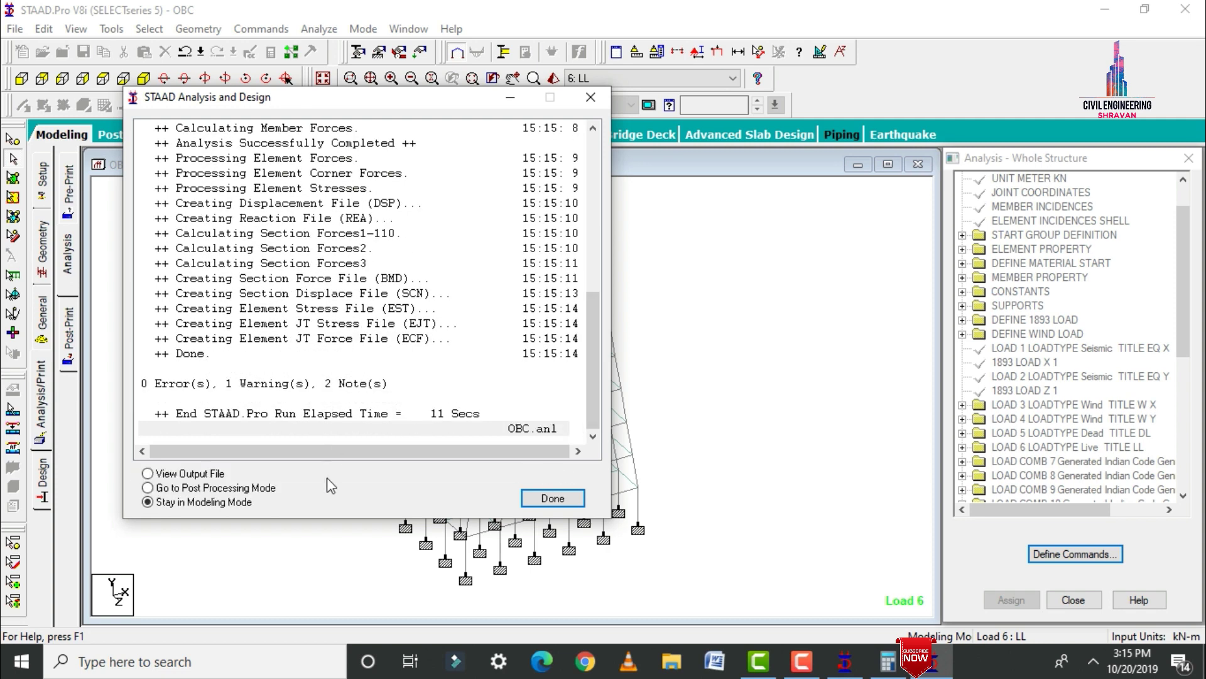
Finish the analysis run and go to Post Processing Mode with all load cases selected for the results.
{"action": "left_click", "coordinate": [230, 488]}
{"action": "left_click", "coordinate": [571, 497]}
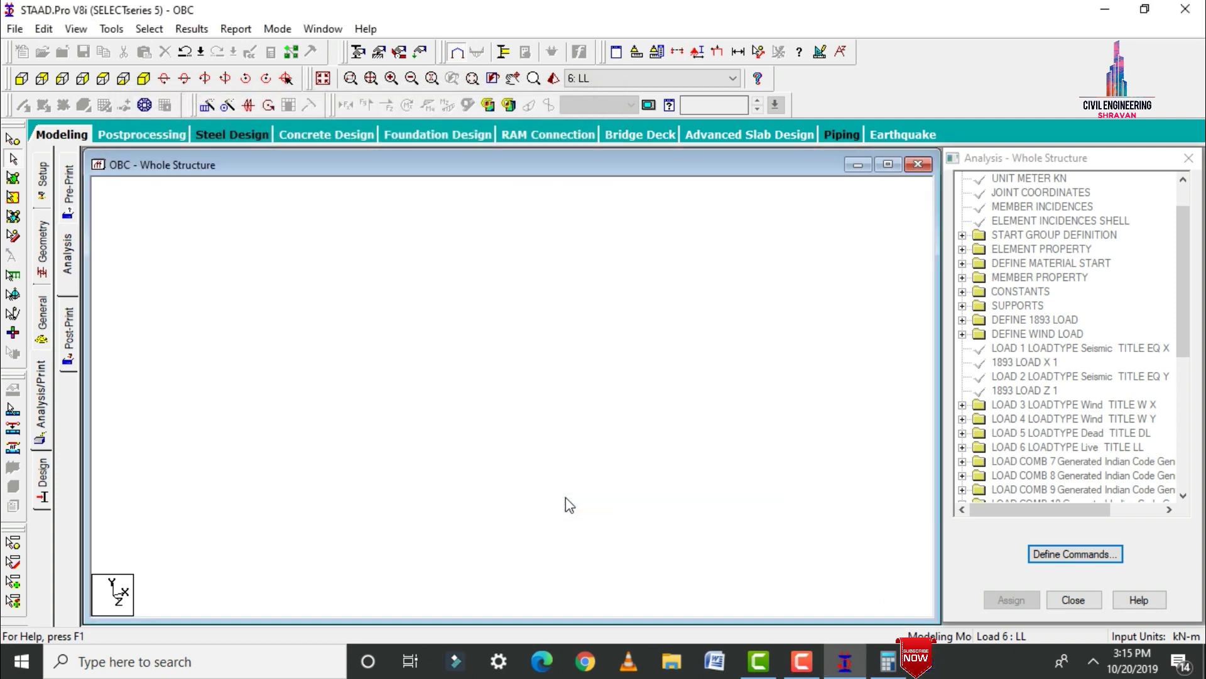
{"action": "left_click", "coordinate": [698, 465]}
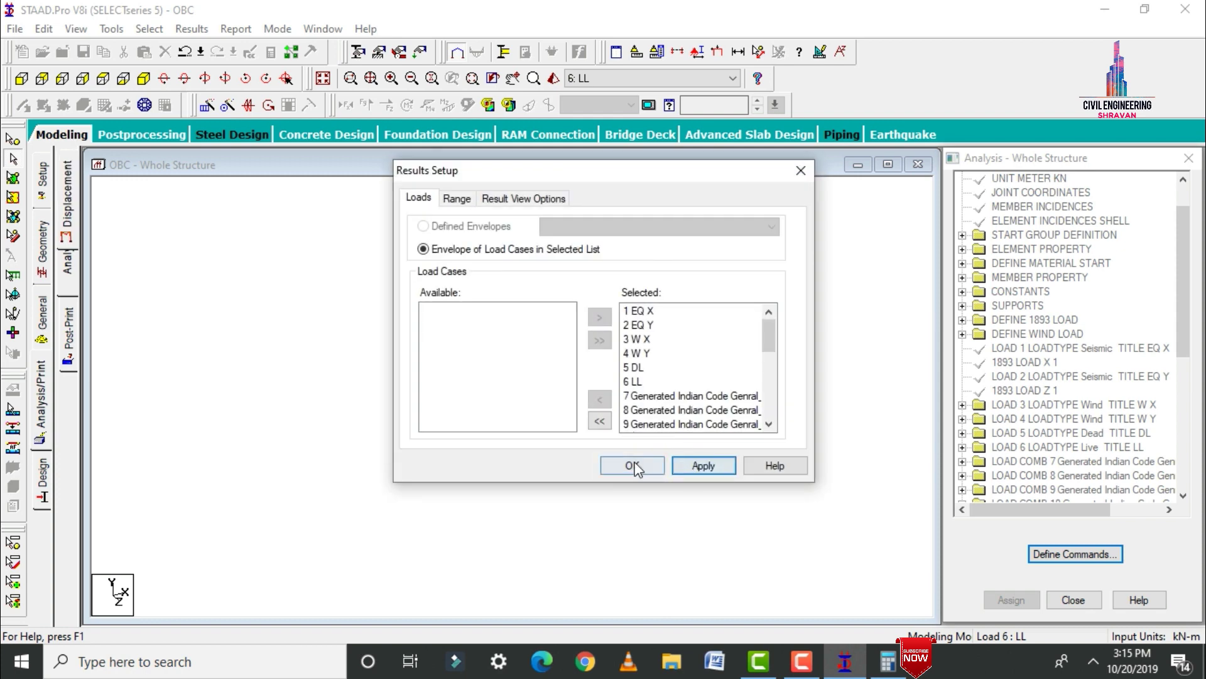
{"action": "left_click", "coordinate": [634, 465]}
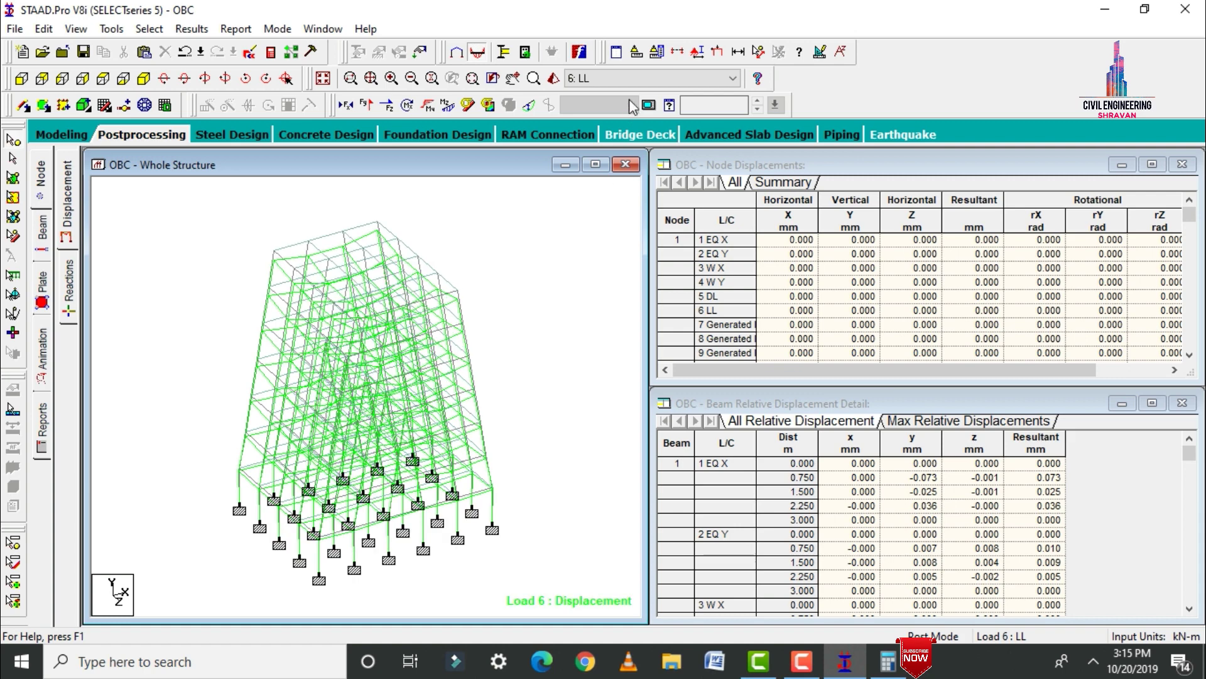
View the structure's displacement under load cases EQ X, EQ Y, DL and LL.
{"action": "left_click", "coordinate": [601, 78]}
{"action": "left_click", "coordinate": [602, 79]}
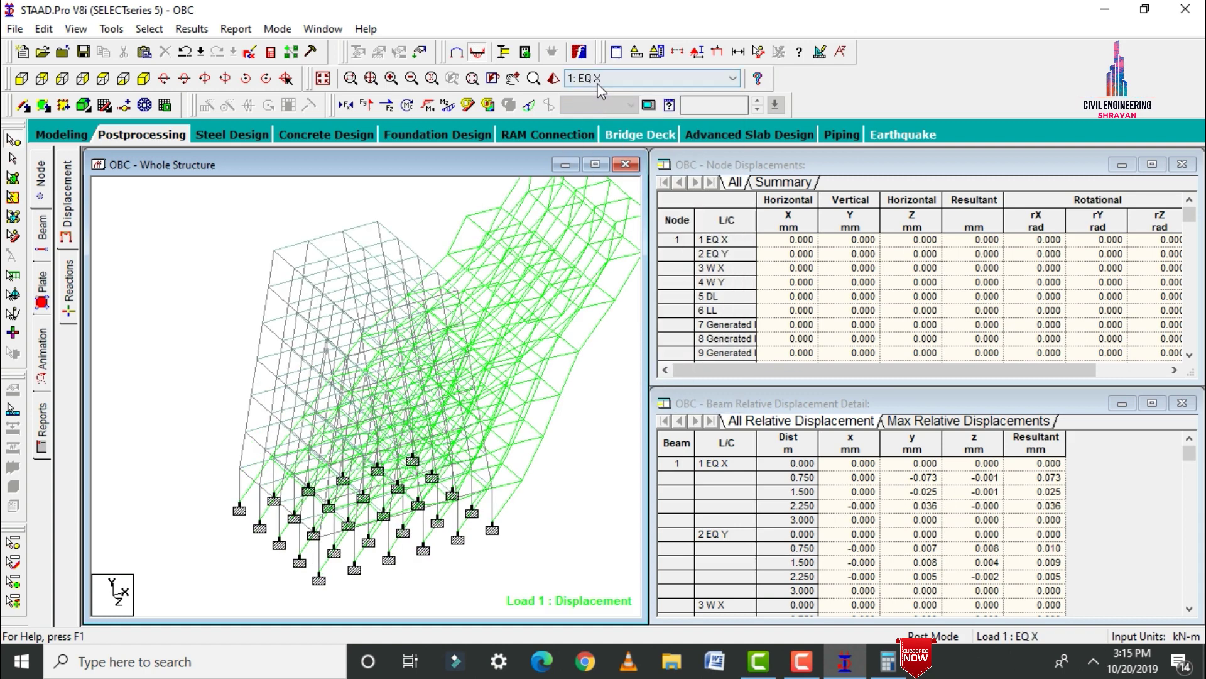
{"action": "left_click", "coordinate": [602, 78]}
{"action": "left_click", "coordinate": [587, 100]}
{"action": "left_click", "coordinate": [601, 78]}
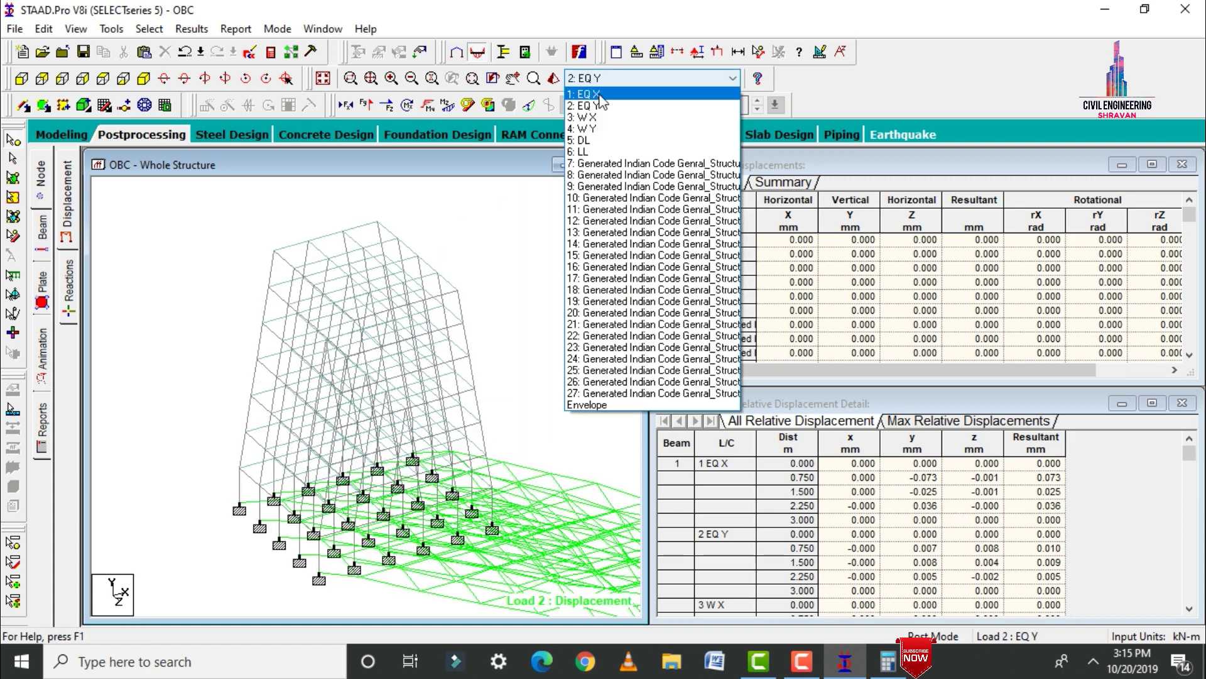
{"action": "left_click", "coordinate": [584, 140]}
{"action": "left_click", "coordinate": [607, 77]}
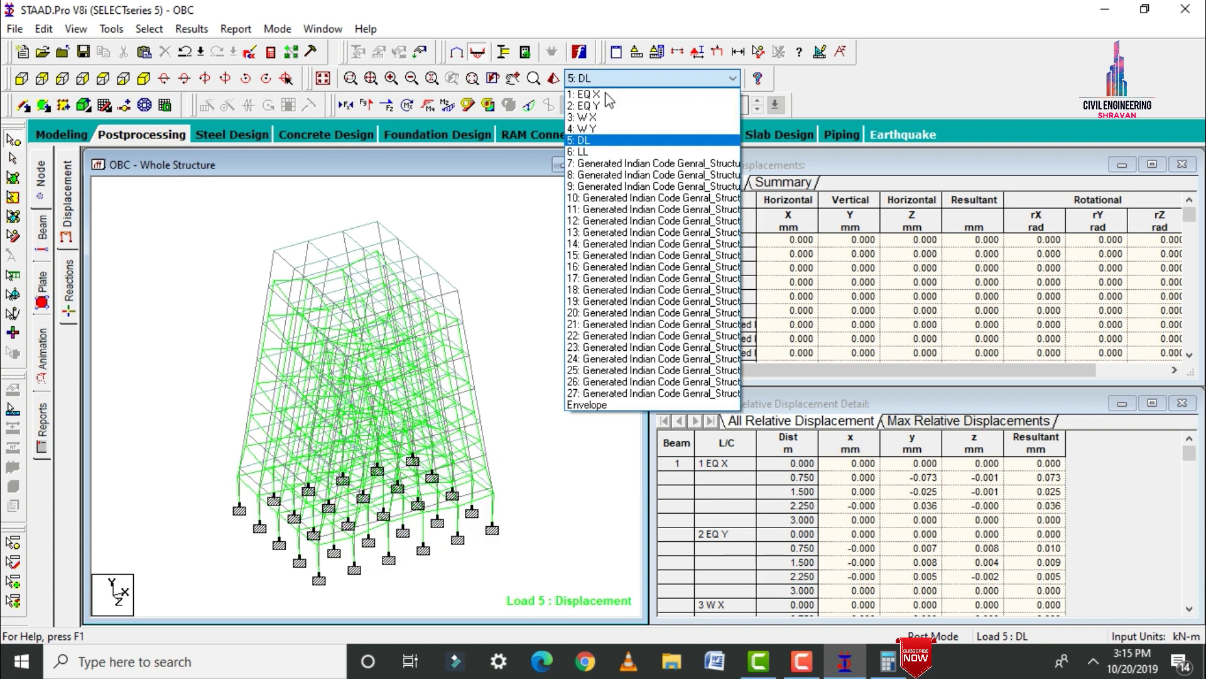
{"action": "left_click", "coordinate": [587, 152]}
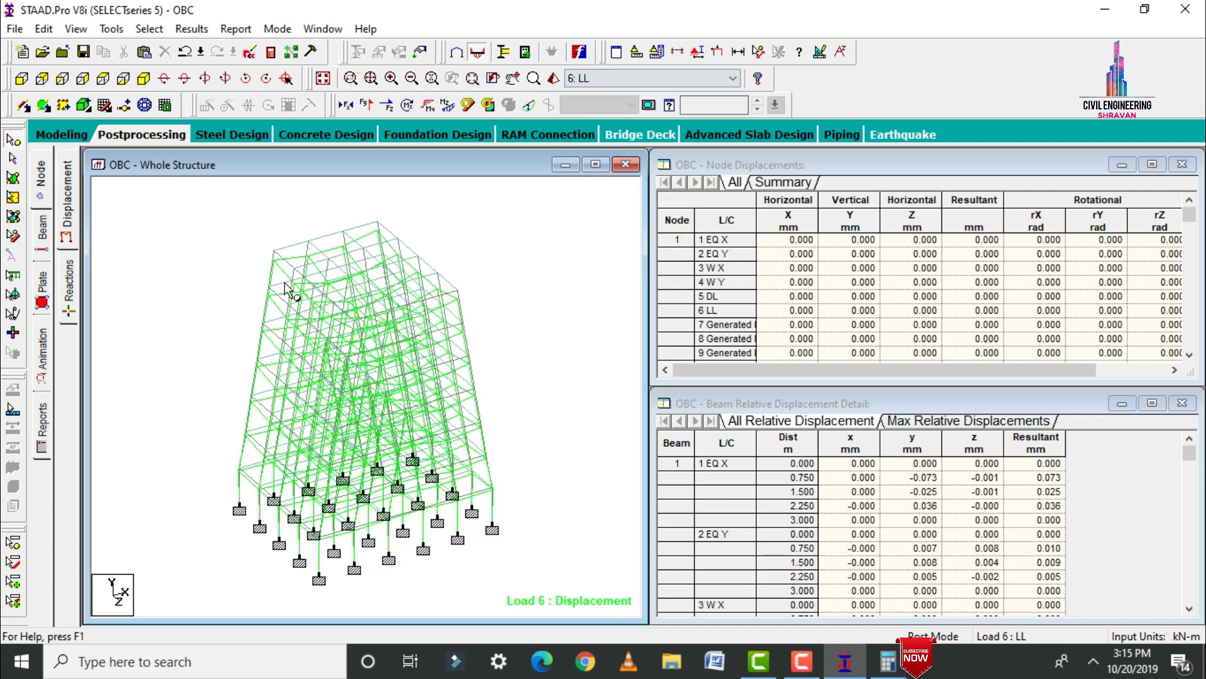
Show the beam forces with Shear Y diagrams and view them for load cases LL, EQ X and EQ Y.
{"action": "left_click", "coordinate": [41, 229]}
{"action": "left_click", "coordinate": [444, 103]}
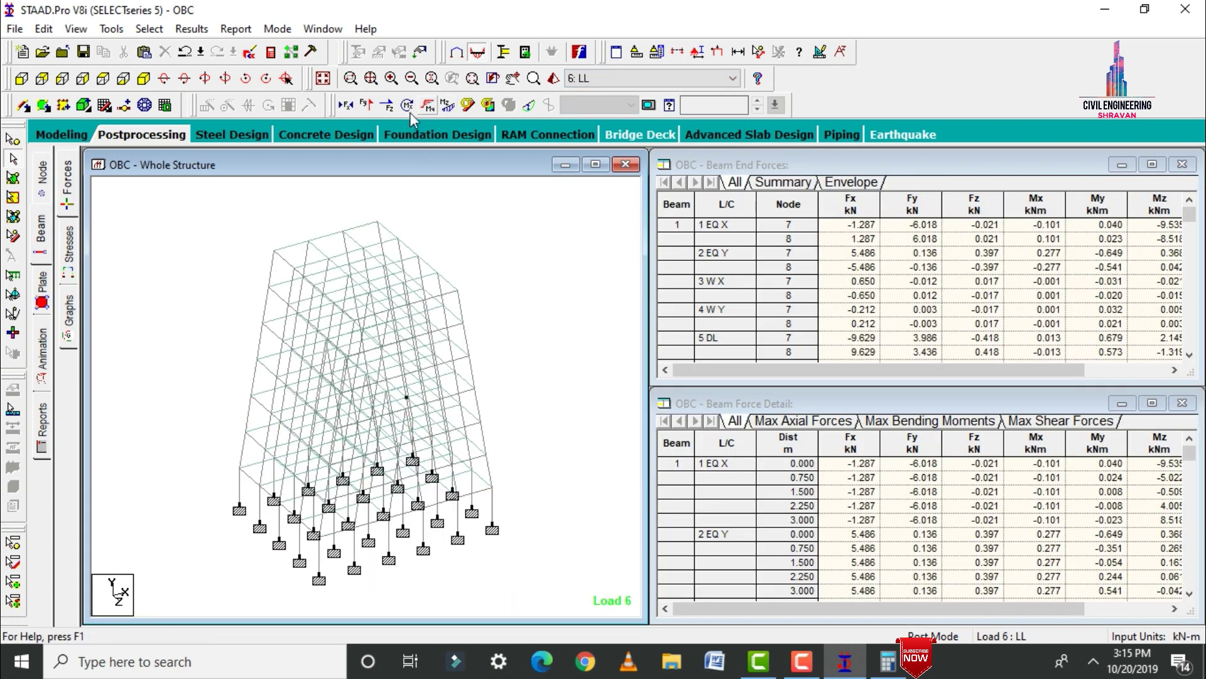
{"action": "left_click", "coordinate": [367, 104]}
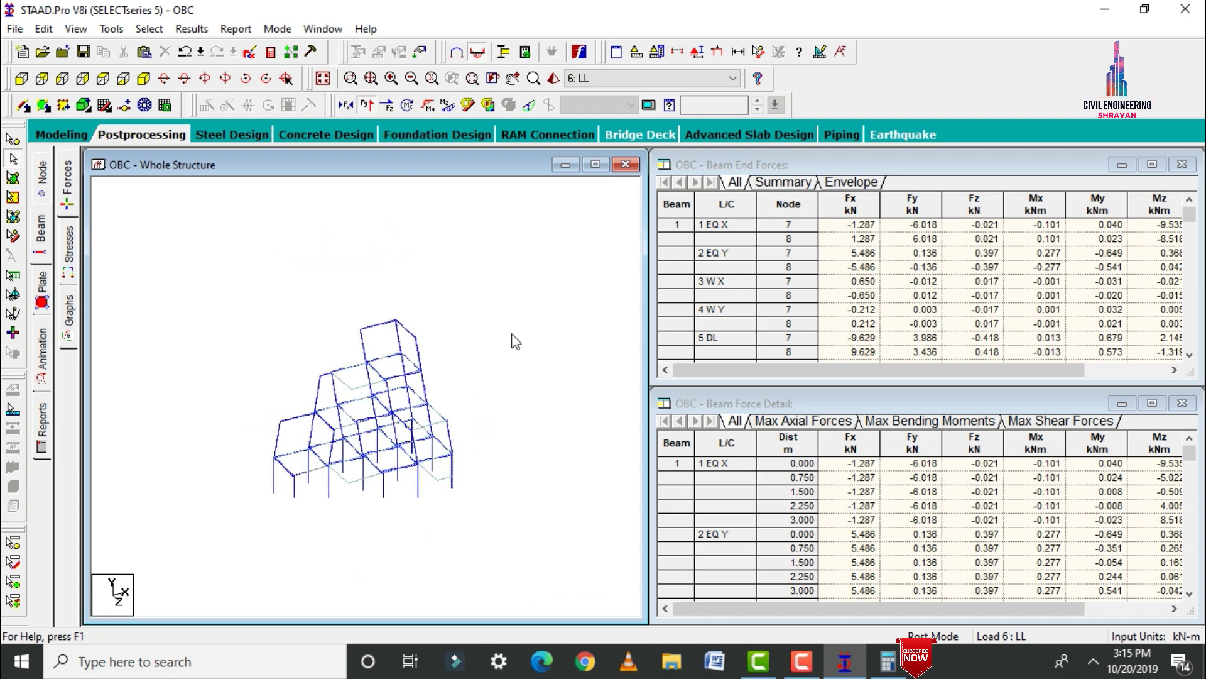
{"action": "left_click", "coordinate": [607, 80]}
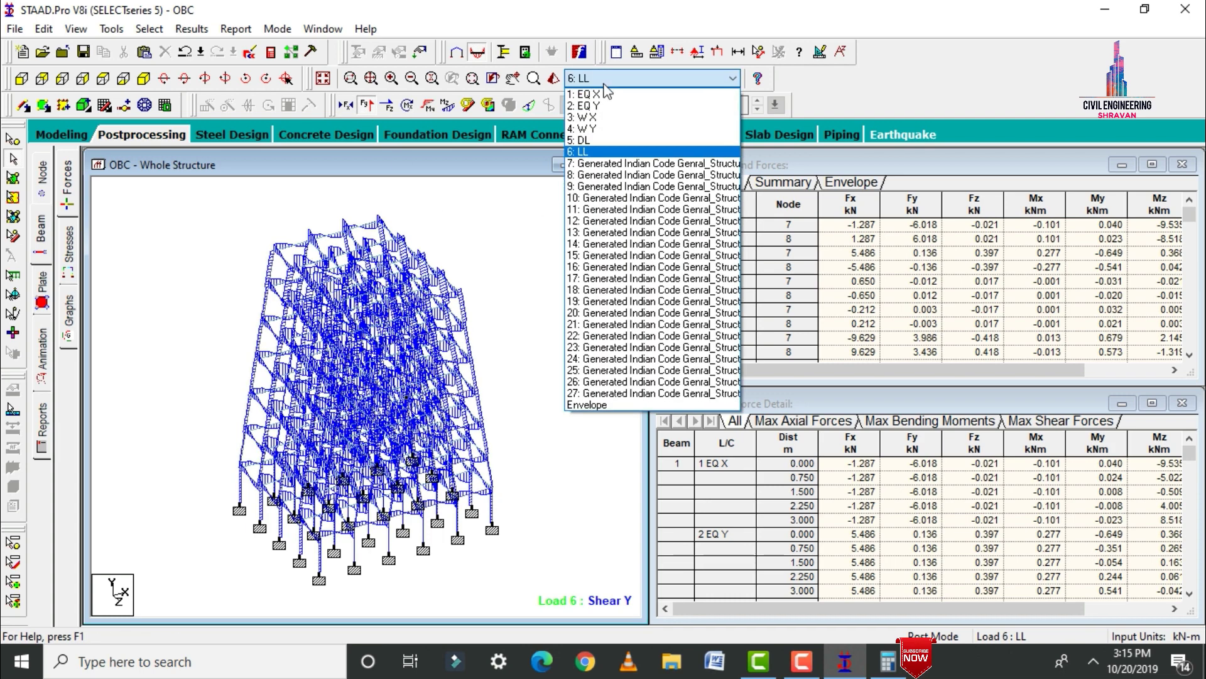
{"action": "left_click", "coordinate": [592, 92]}
{"action": "left_click", "coordinate": [627, 82]}
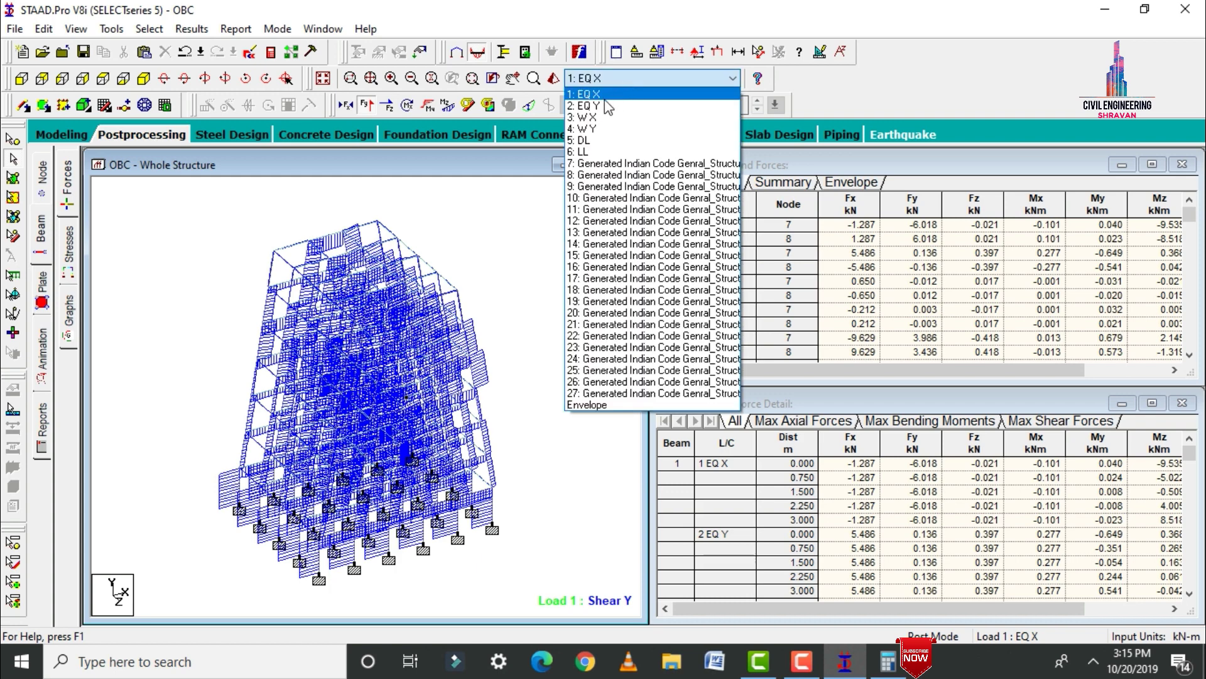
{"action": "left_click", "coordinate": [590, 100]}
Replace the shear diagram with the Bending Z diagram and view it for load cases EQ Y and DL.
{"action": "left_click", "coordinate": [368, 107]}
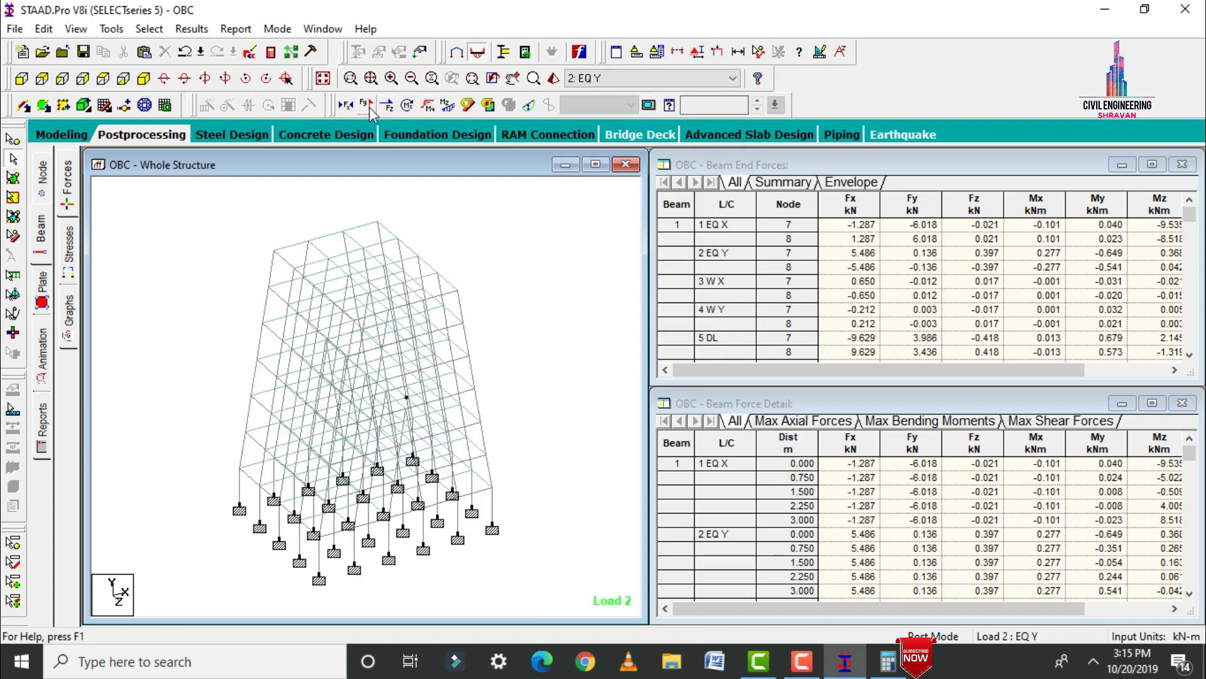
{"action": "left_click", "coordinate": [442, 107]}
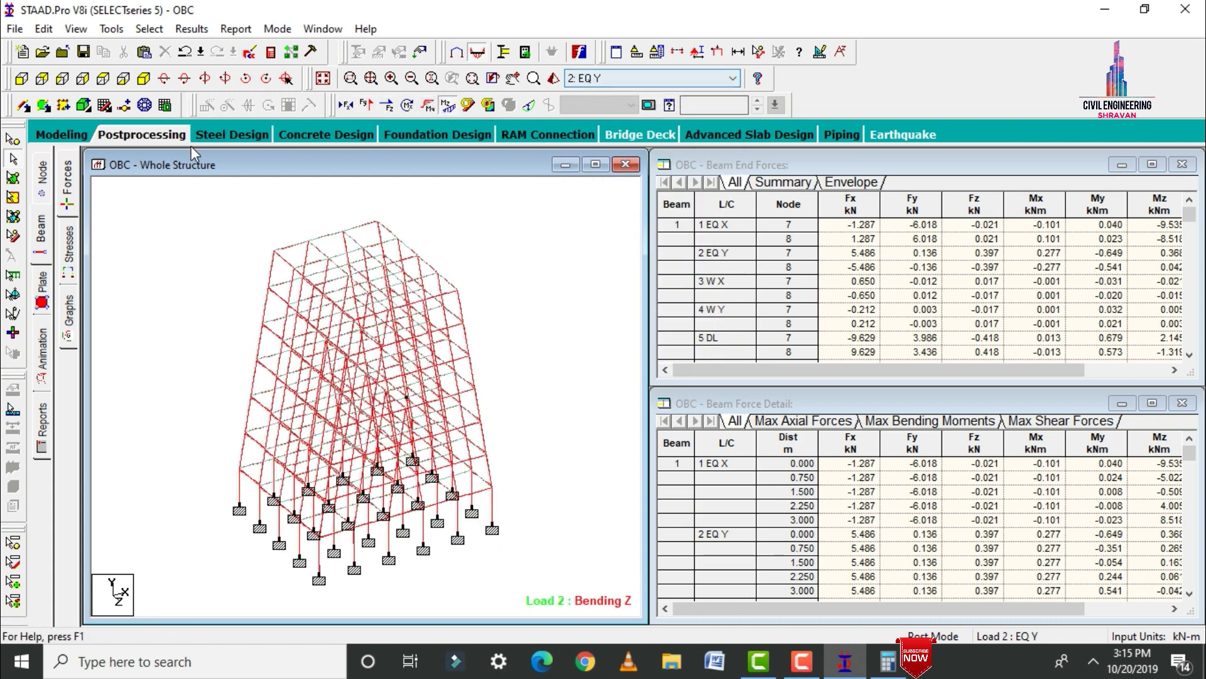
{"action": "left_click", "coordinate": [600, 77]}
{"action": "left_click", "coordinate": [594, 141]}
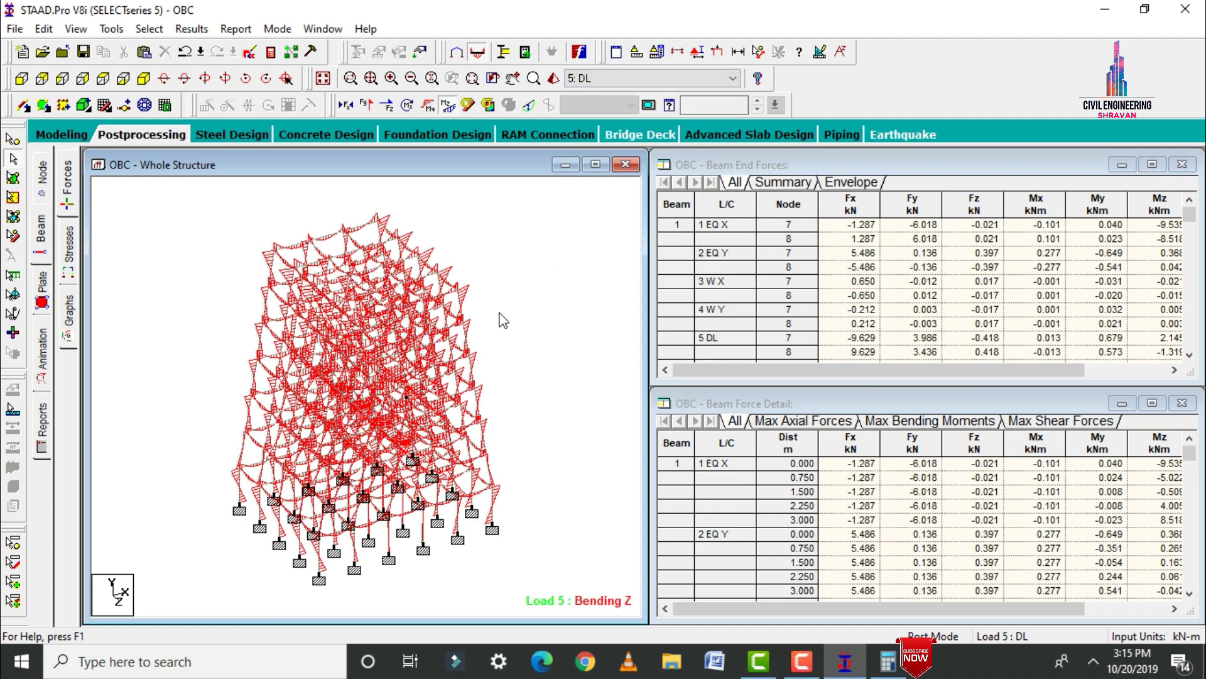
Display the plate stress contour for load case DL with stress type Max Absolute and Normal Fill.
{"action": "left_click", "coordinate": [42, 298]}
{"action": "left_click", "coordinate": [490, 156]}
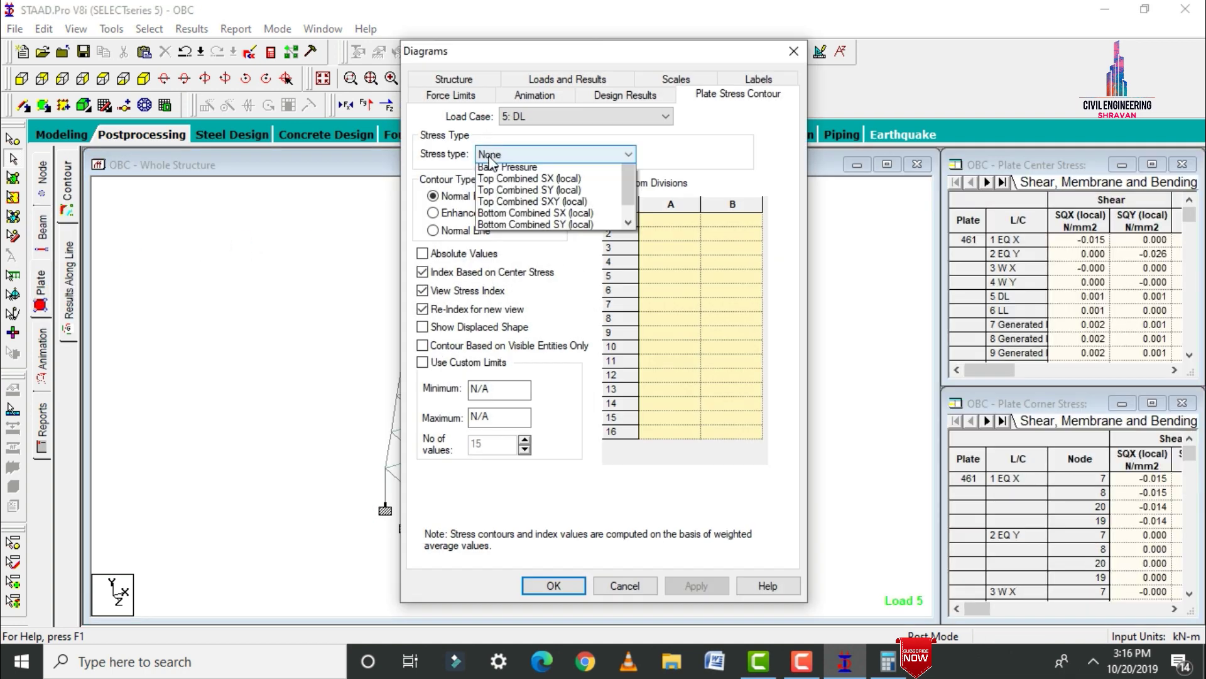
{"action": "left_click", "coordinate": [503, 178]}
{"action": "left_click", "coordinate": [696, 586]}
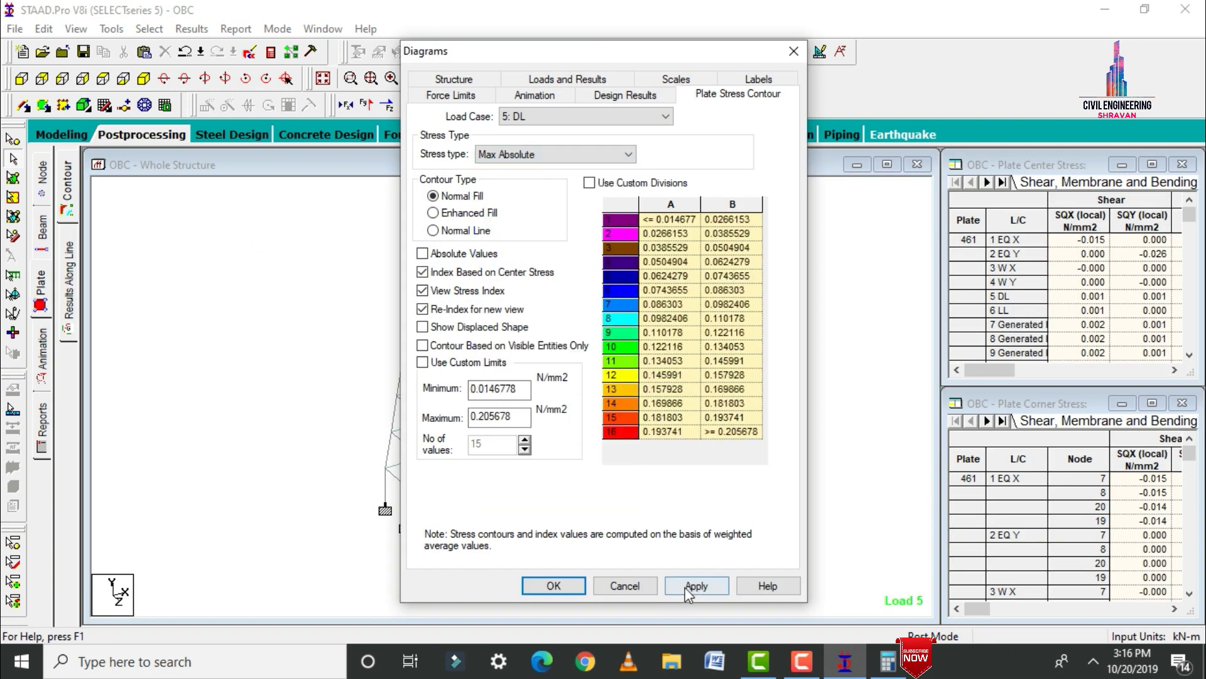
{"action": "left_click", "coordinate": [565, 590]}
View the Max Absolute plate stress contours for the load cases from EQ X through LL.
{"action": "left_click", "coordinate": [595, 79]}
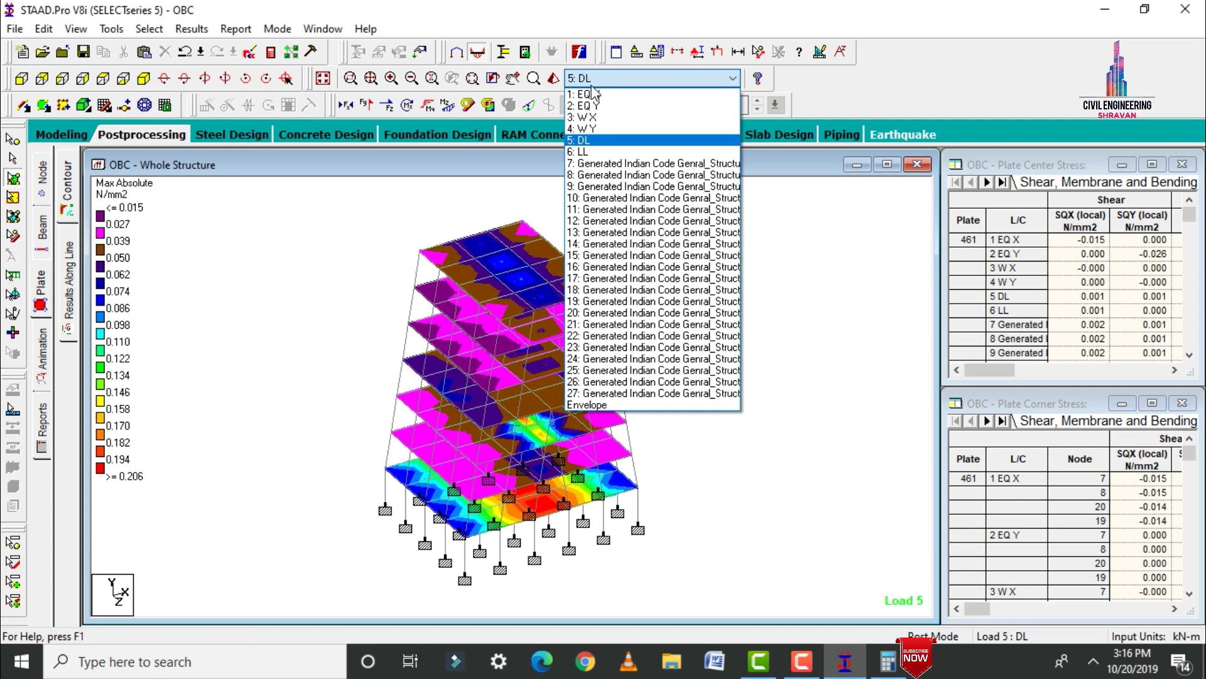
{"action": "left_click", "coordinate": [594, 94]}
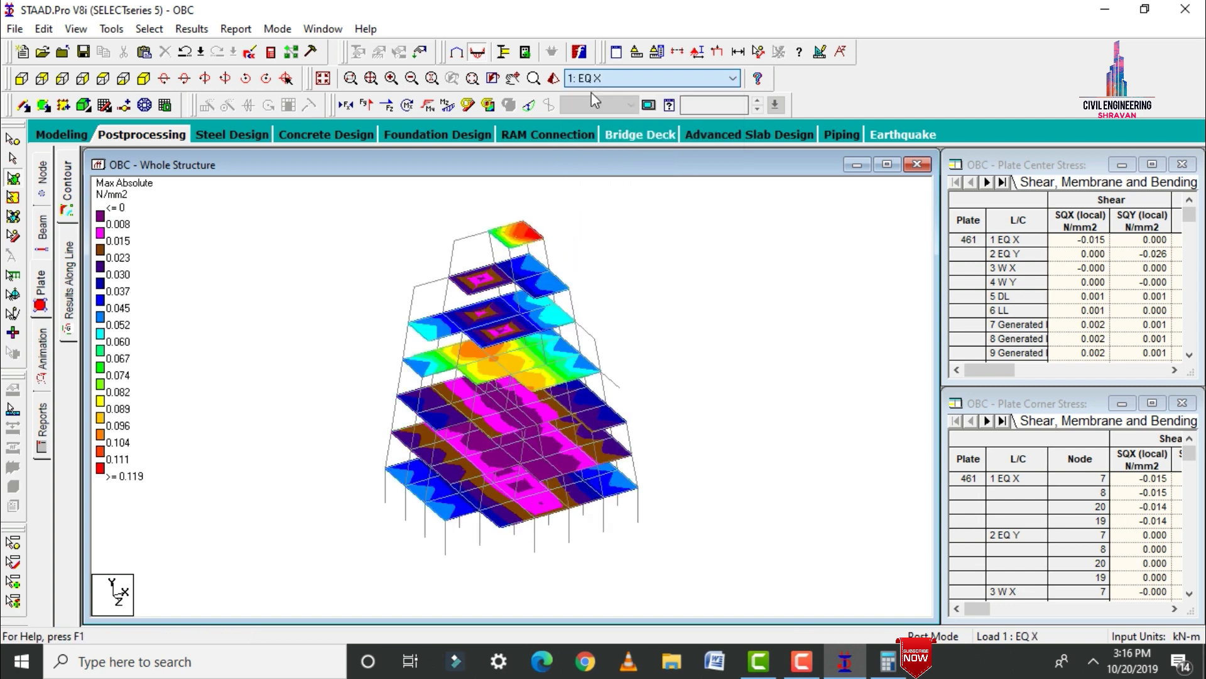
{"action": "scroll", "coordinate": [601, 82], "scroll_direction": "down", "scroll_amount": 1}
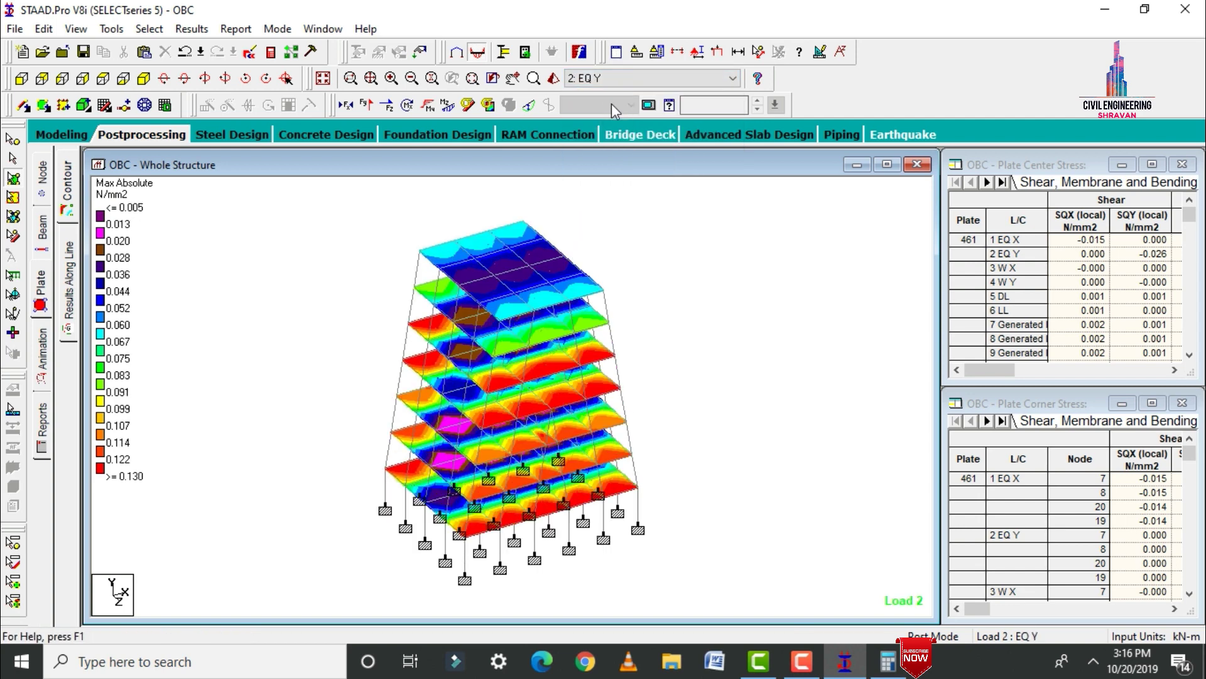
{"action": "scroll", "coordinate": [612, 103], "scroll_direction": "down", "scroll_amount": 3}
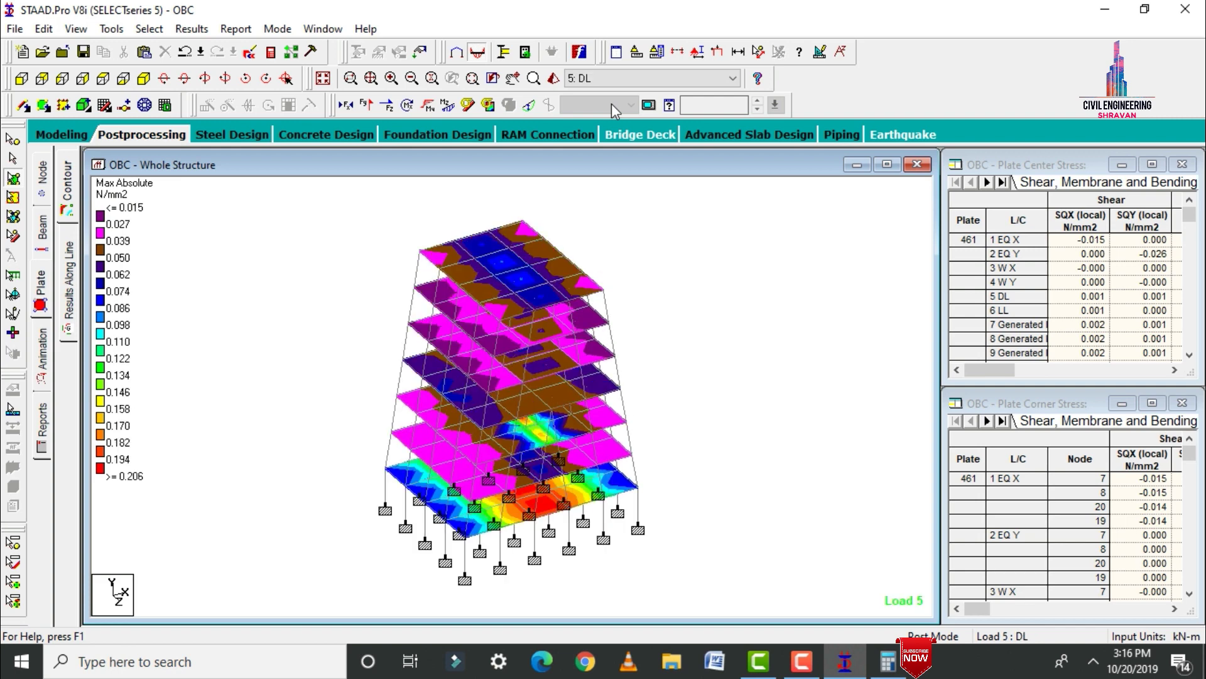
{"action": "scroll", "coordinate": [611, 103], "scroll_direction": "down", "scroll_amount": 1}
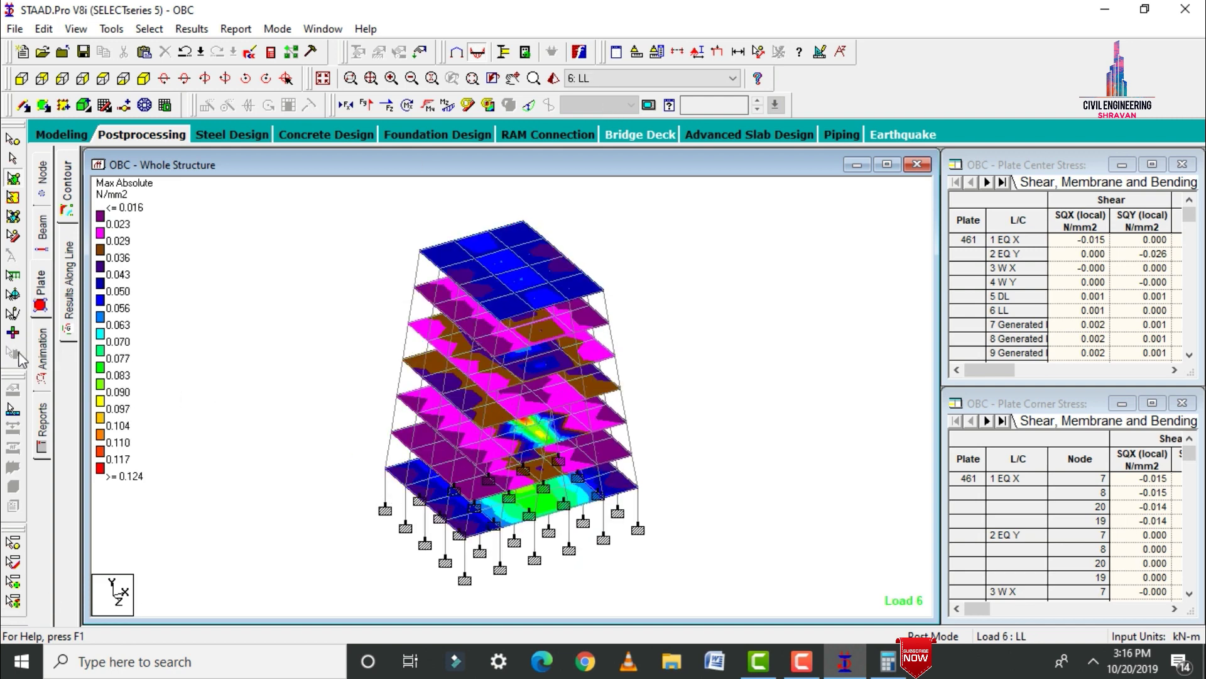
Turn on the Deflection animation for the whole structure, keeping the default animation setup.
{"action": "left_click", "coordinate": [44, 365]}
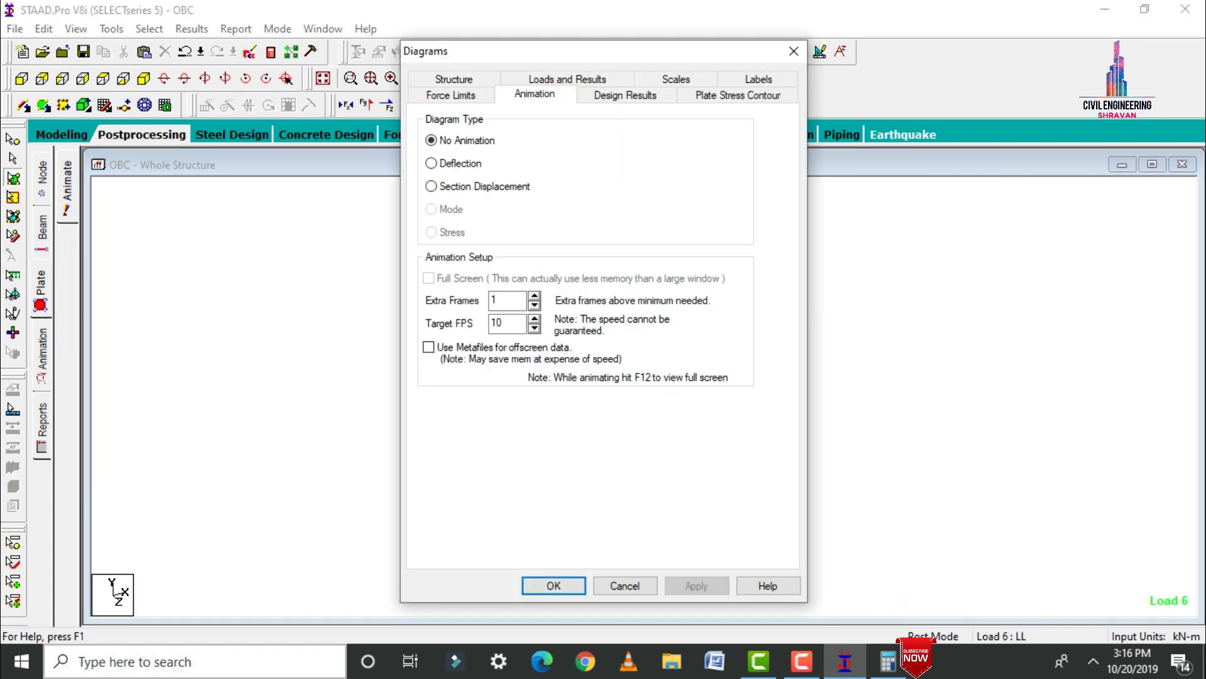
{"action": "left_click", "coordinate": [448, 165]}
{"action": "left_click", "coordinate": [691, 586]}
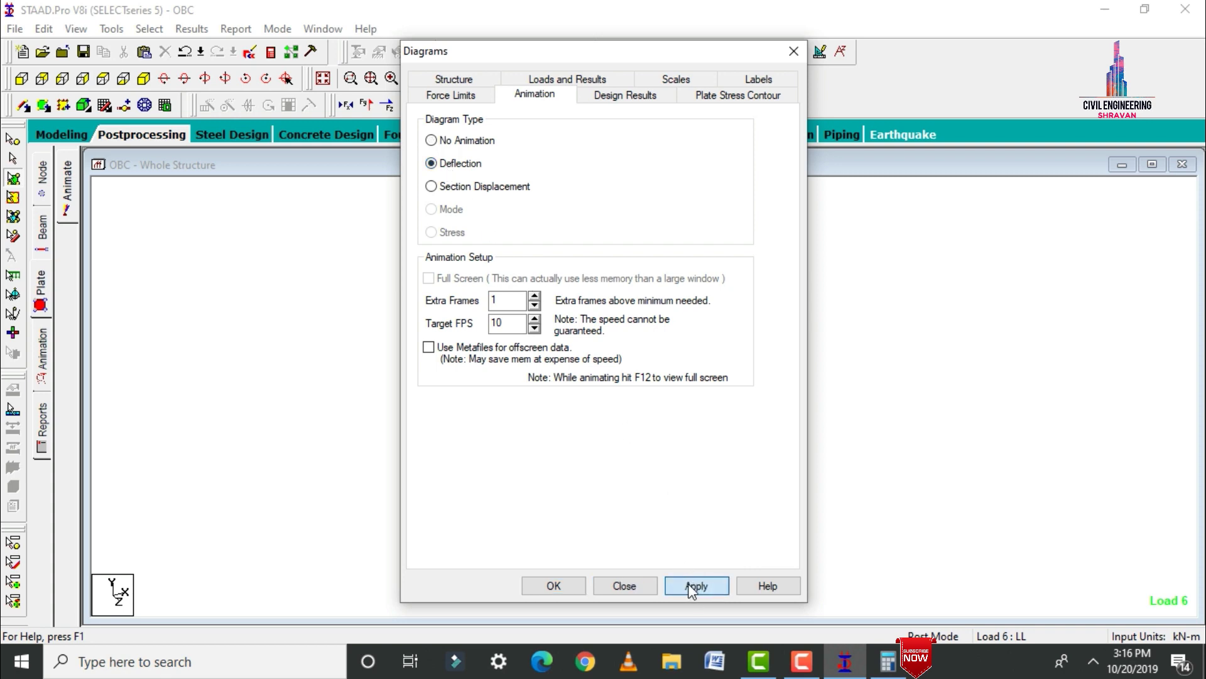
{"action": "left_click", "coordinate": [554, 585]}
View the deflection animation for load cases DL, EQ X and W X.
{"action": "left_click", "coordinate": [622, 78]}
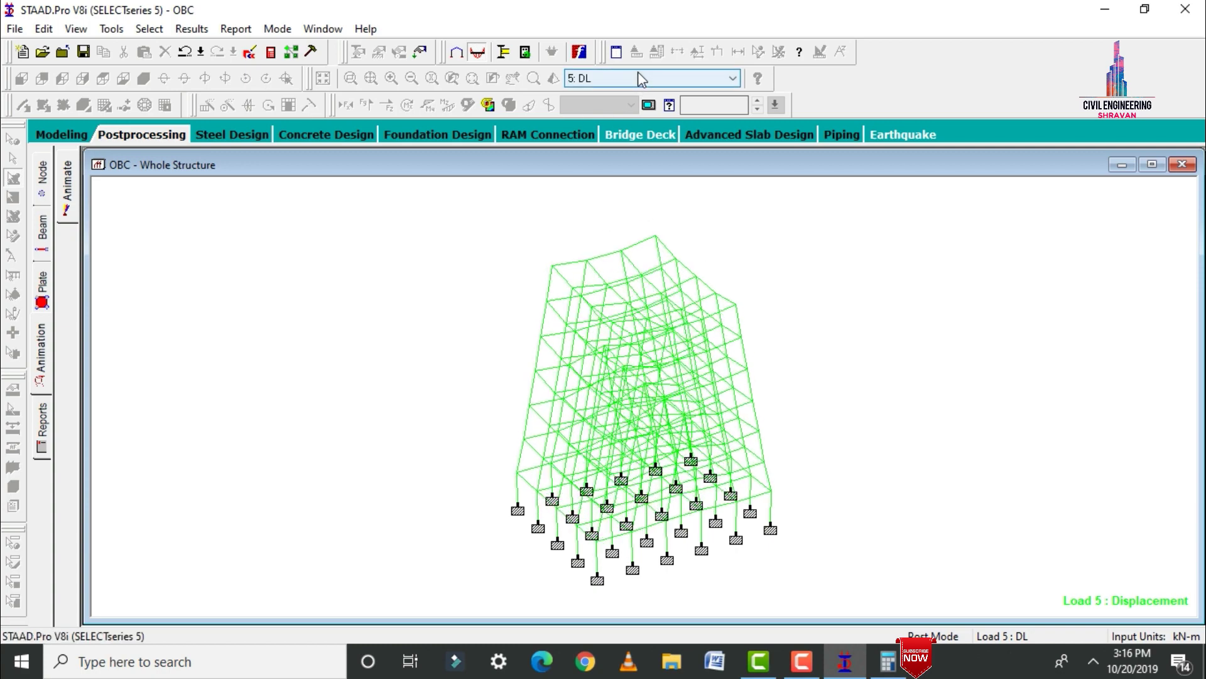
{"action": "left_click", "coordinate": [628, 78]}
{"action": "left_click", "coordinate": [596, 94]}
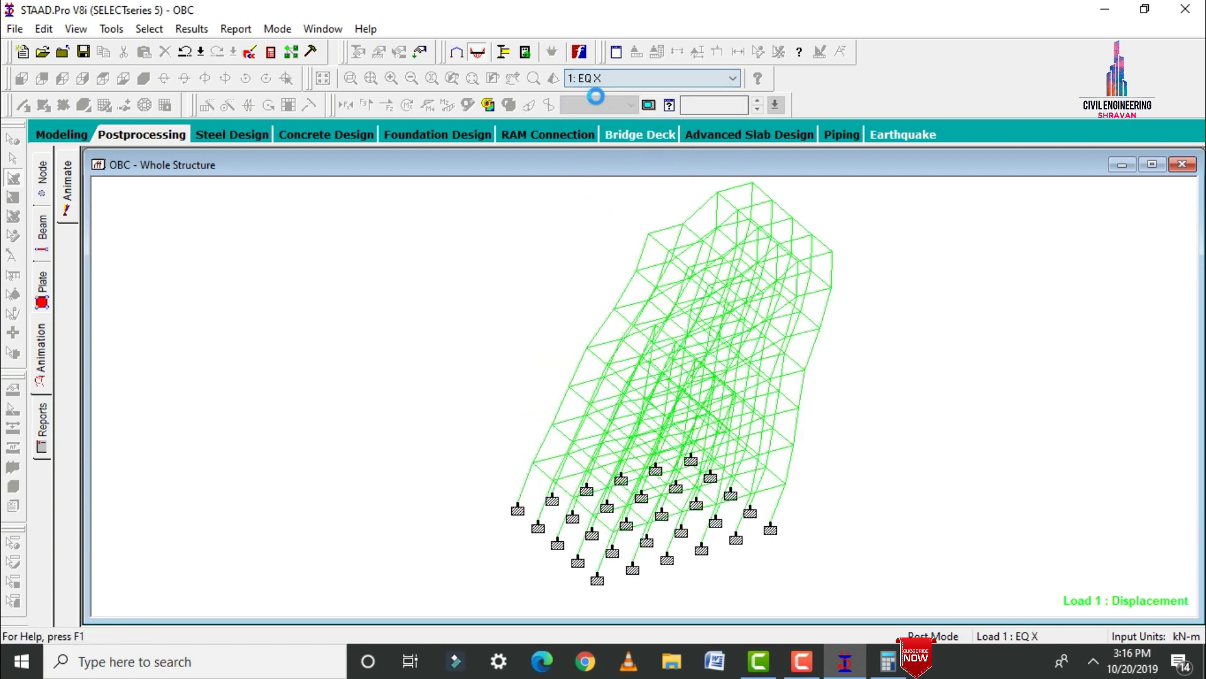
{"action": "left_click", "coordinate": [629, 78]}
{"action": "left_click", "coordinate": [596, 118]}
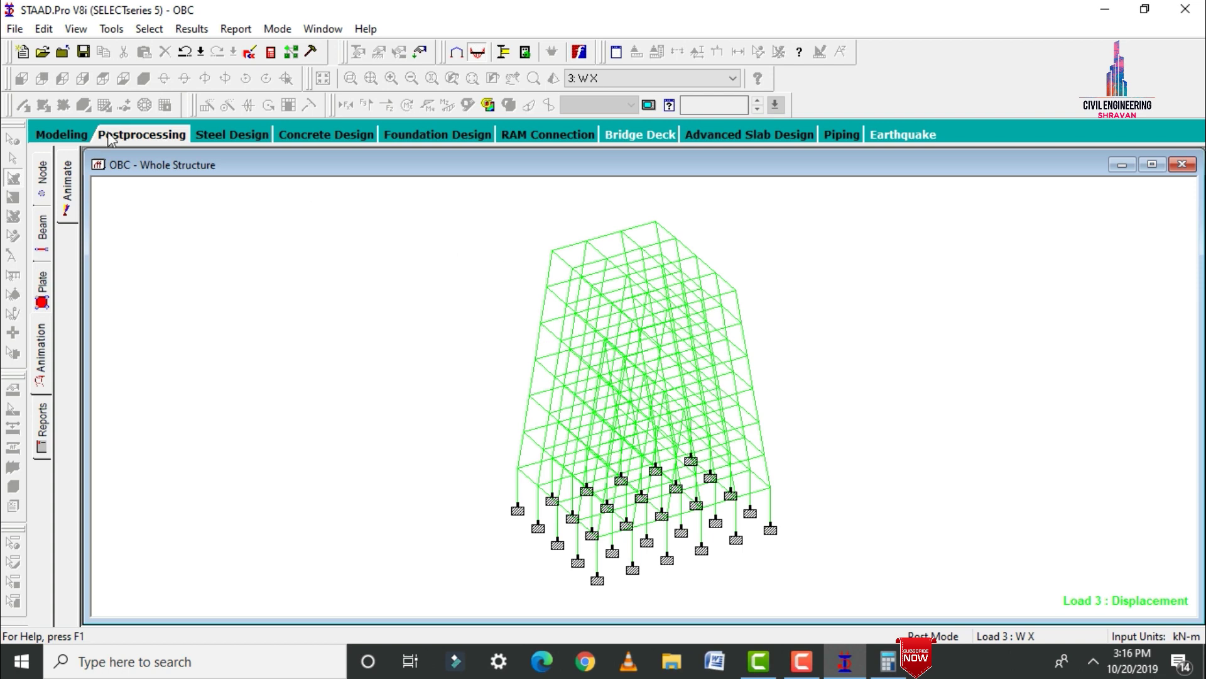
Return to the modeling mode and set the concrete design code to IS456.
{"action": "left_click", "coordinate": [71, 134]}
{"action": "left_click", "coordinate": [40, 482]}
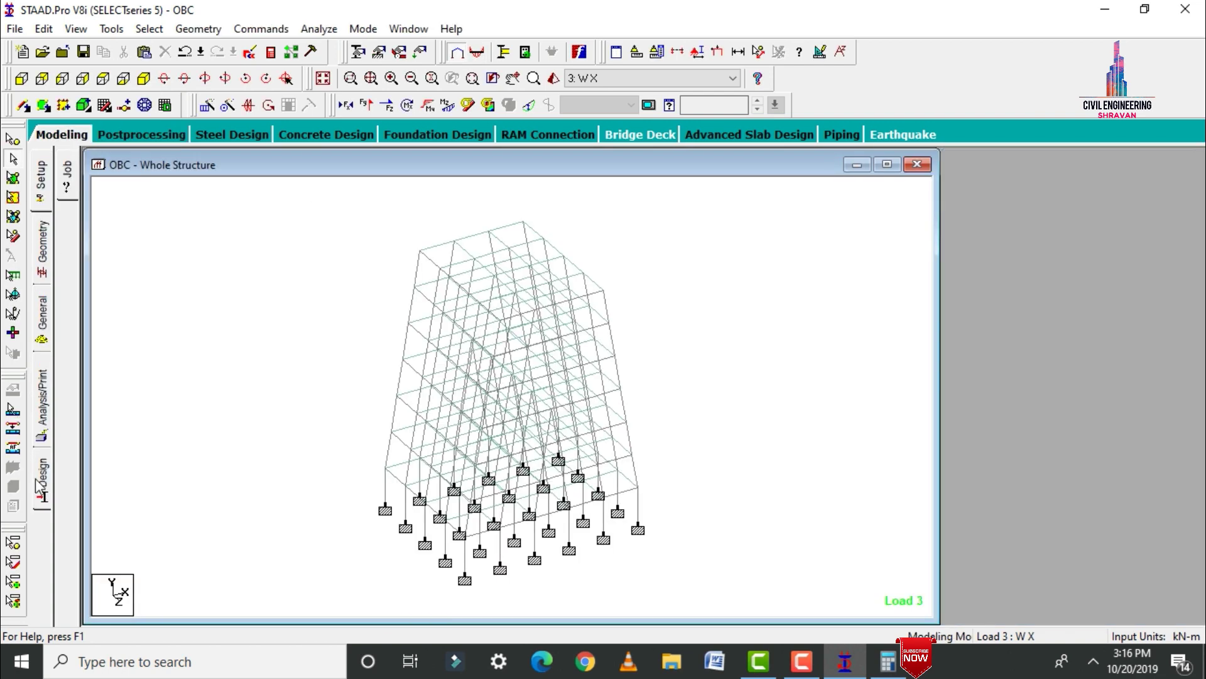
{"action": "left_click", "coordinate": [70, 248]}
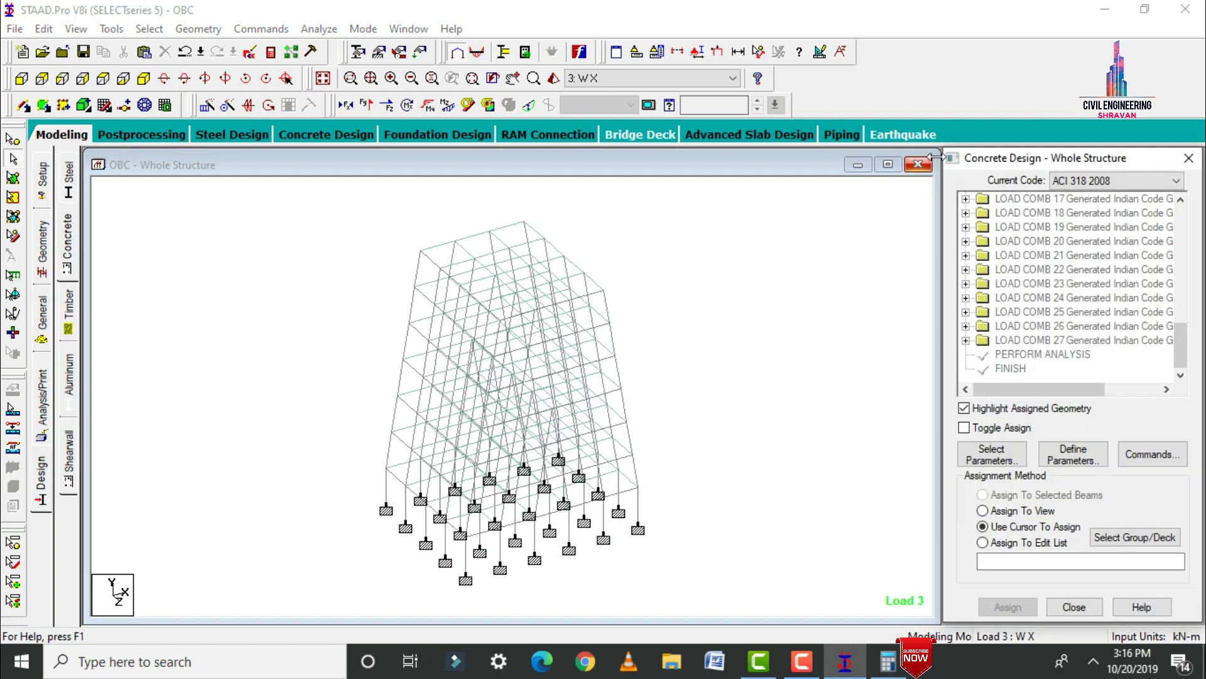
{"action": "left_click", "coordinate": [1109, 181]}
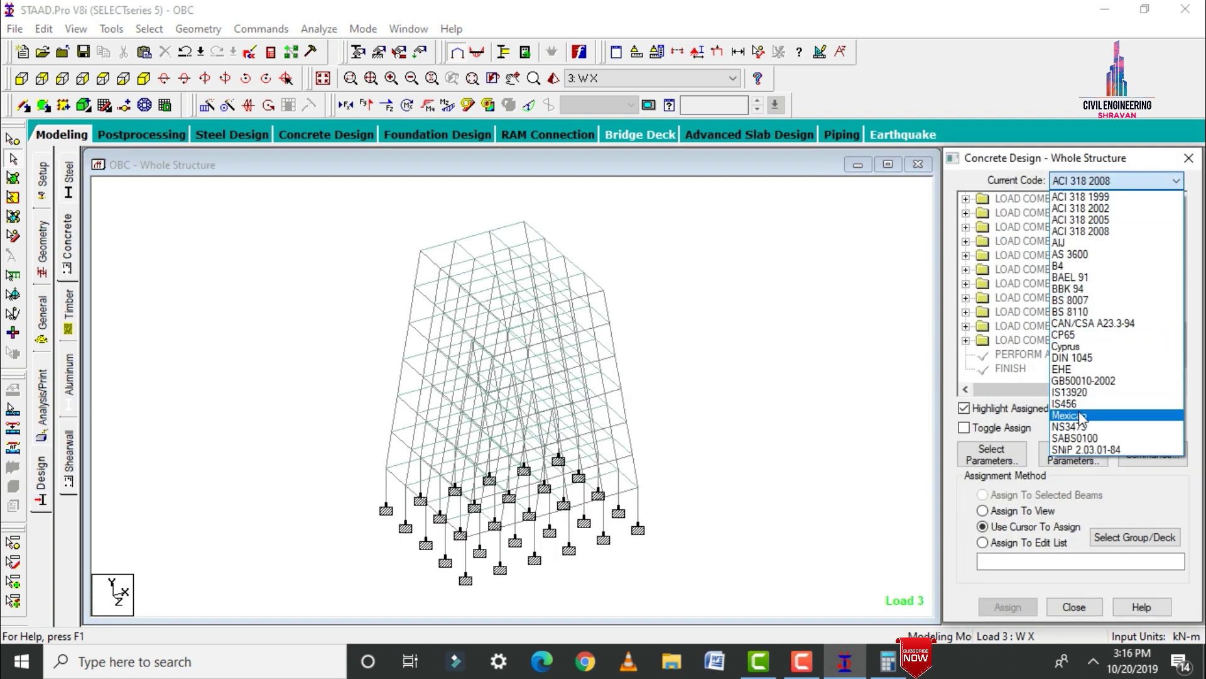
{"action": "left_click", "coordinate": [1066, 403]}
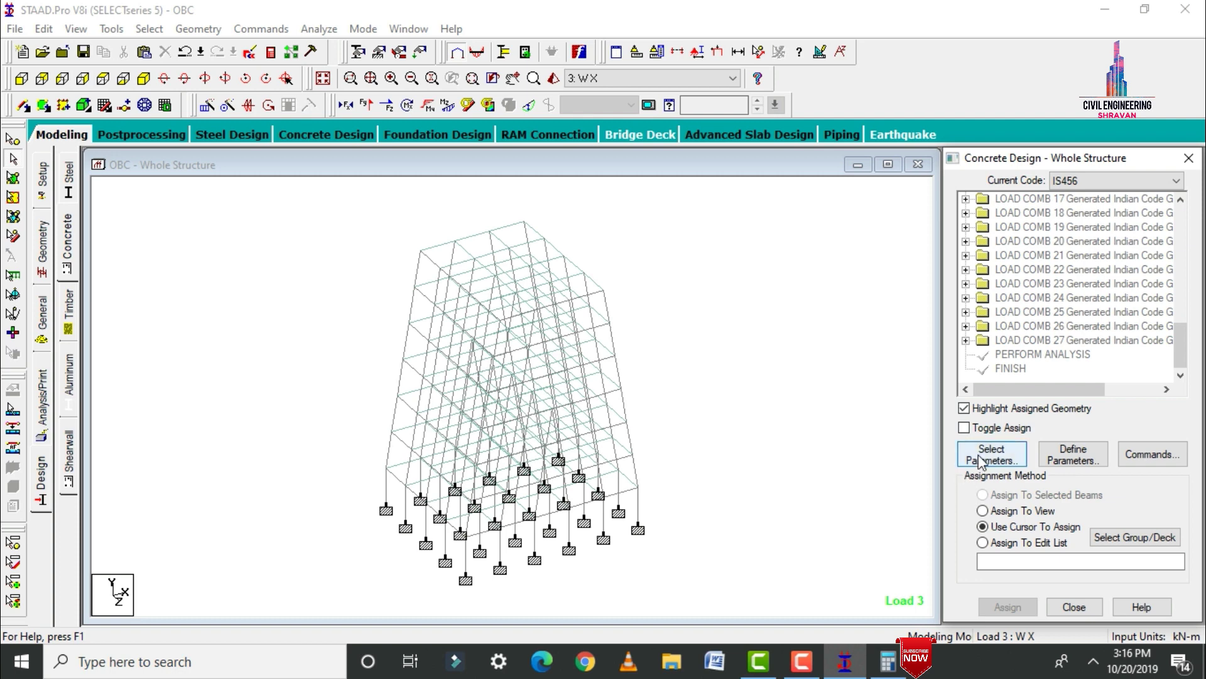
Reduce the selected concrete design parameters to Fc, Fymain, Fysec, Maxmain and Maxsec.
{"action": "left_click", "coordinate": [982, 461]}
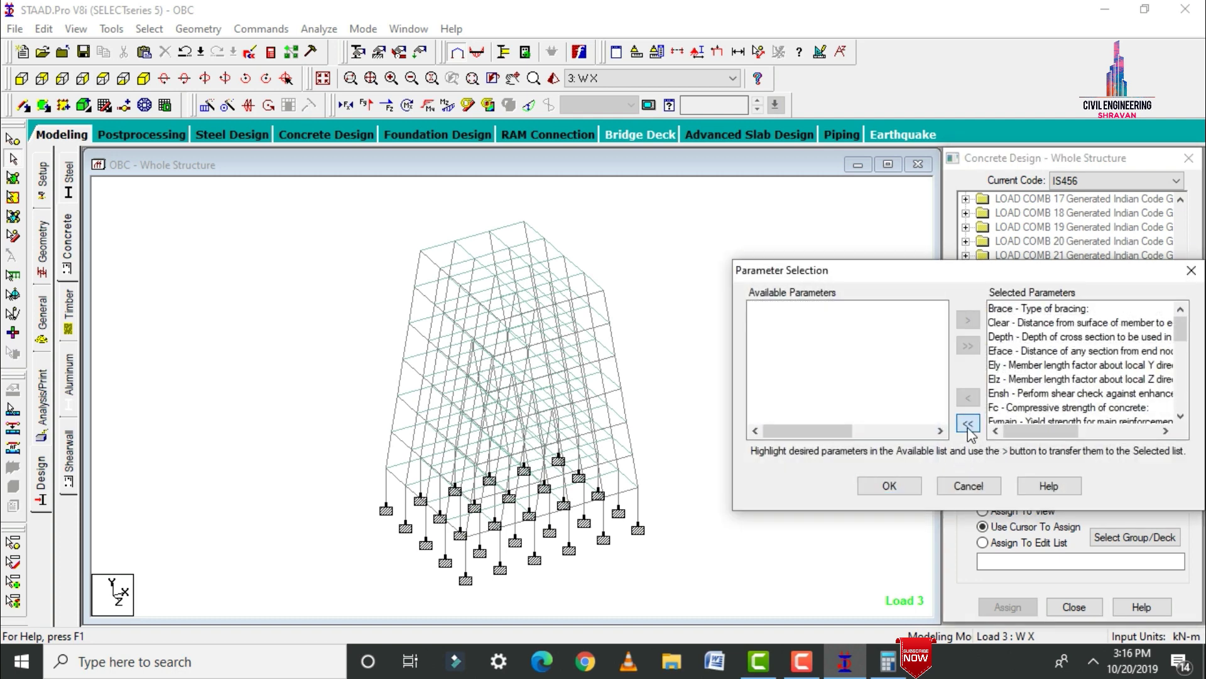
{"action": "left_click", "coordinate": [968, 426]}
{"action": "double_click", "coordinate": [855, 408]}
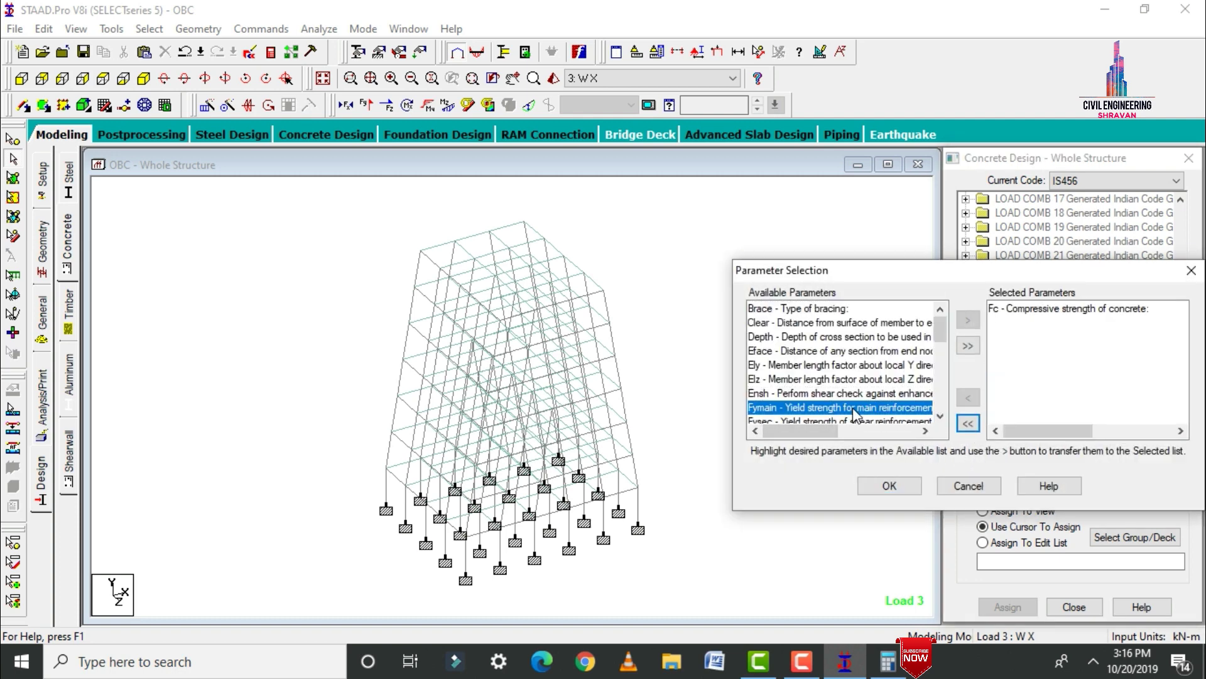
{"action": "double_click", "coordinate": [853, 409]}
{"action": "double_click", "coordinate": [853, 408]}
{"action": "double_click", "coordinate": [853, 409]}
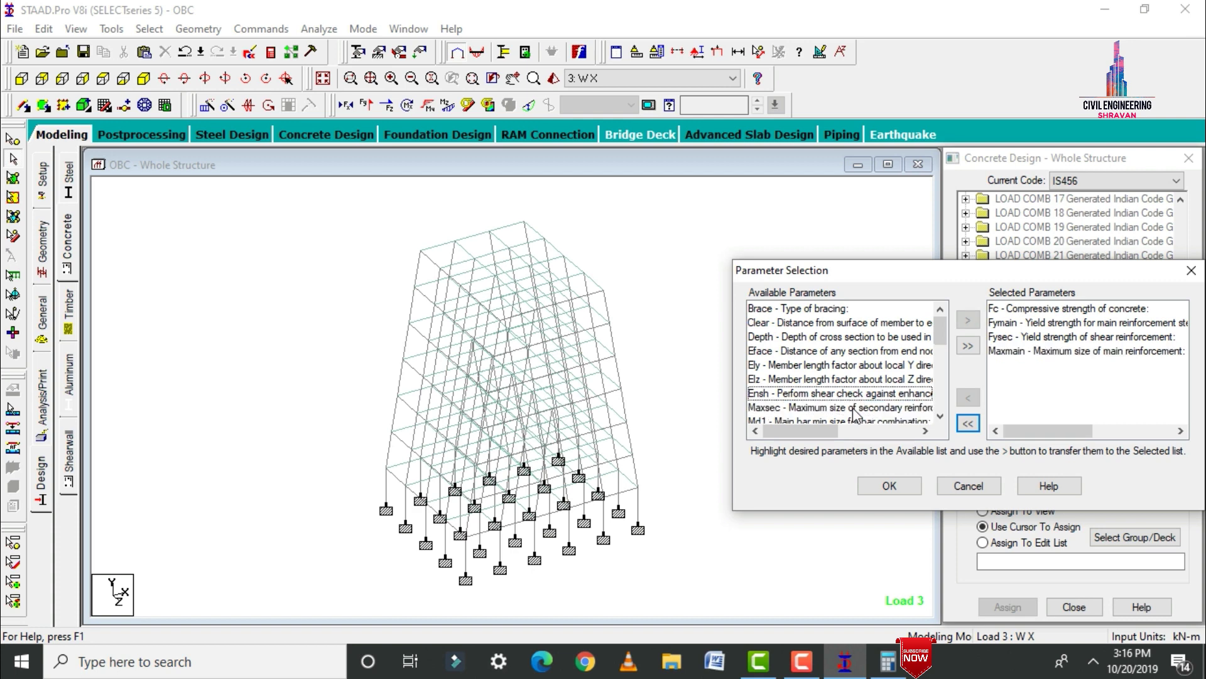
{"action": "double_click", "coordinate": [853, 408]}
{"action": "left_click", "coordinate": [890, 487]}
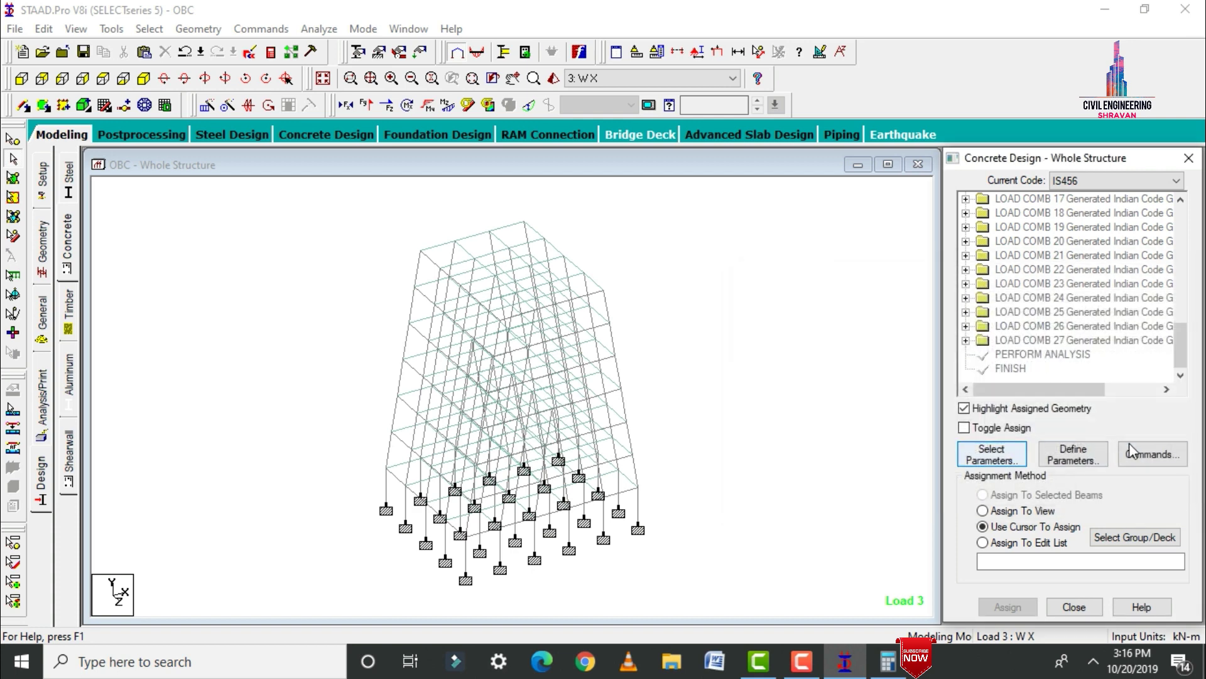
Define the FC design parameter with a concrete compressive strength of 40000 kN/m2.
{"action": "left_click", "coordinate": [1073, 453]}
{"action": "double_click", "coordinate": [648, 258]}
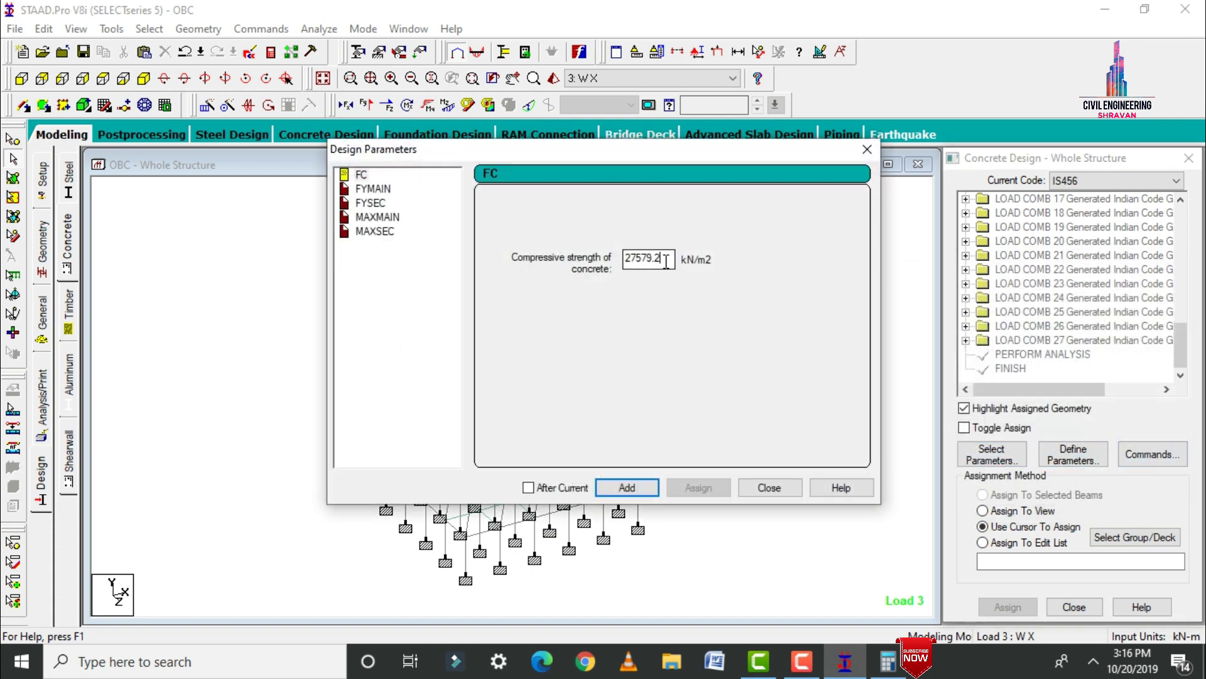
{"action": "type", "text": "40000"}
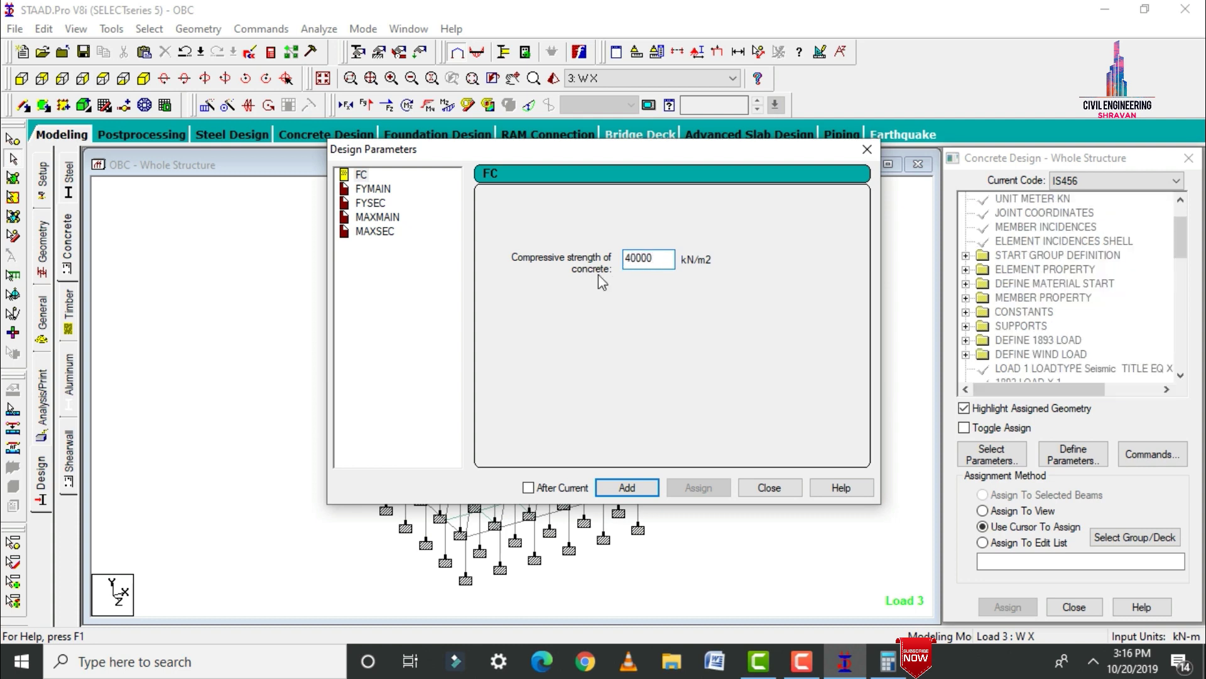
Define FYMAIN and FYSEC with a yield strength of 600000 kN/m2 for the main and shear reinforcement.
{"action": "left_click", "coordinate": [372, 189]}
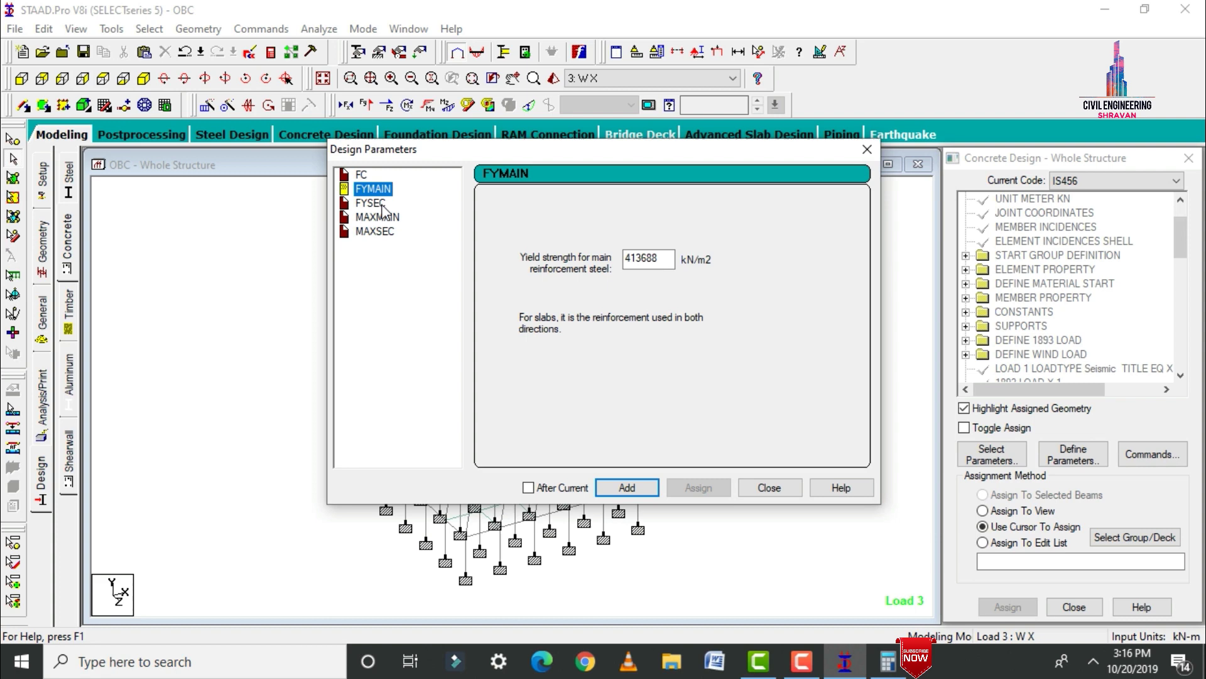
{"action": "double_click", "coordinate": [668, 264]}
{"action": "type", "text": "600000"}
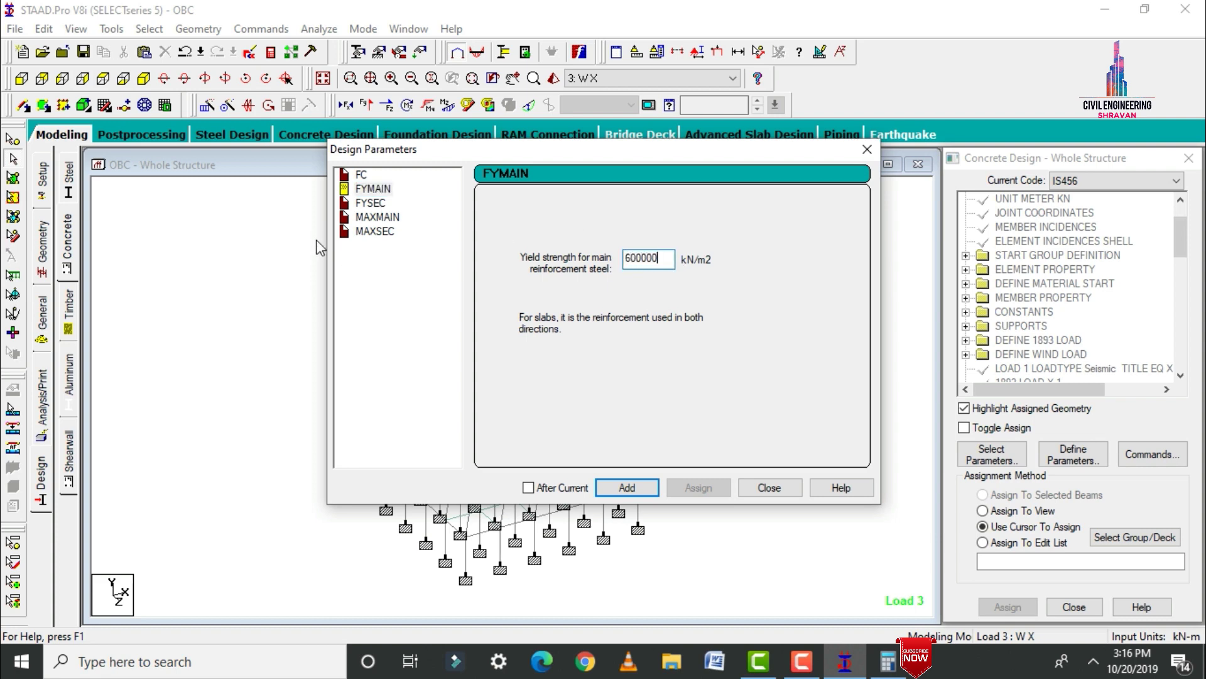
{"action": "left_click", "coordinate": [371, 203]}
{"action": "double_click", "coordinate": [649, 258]}
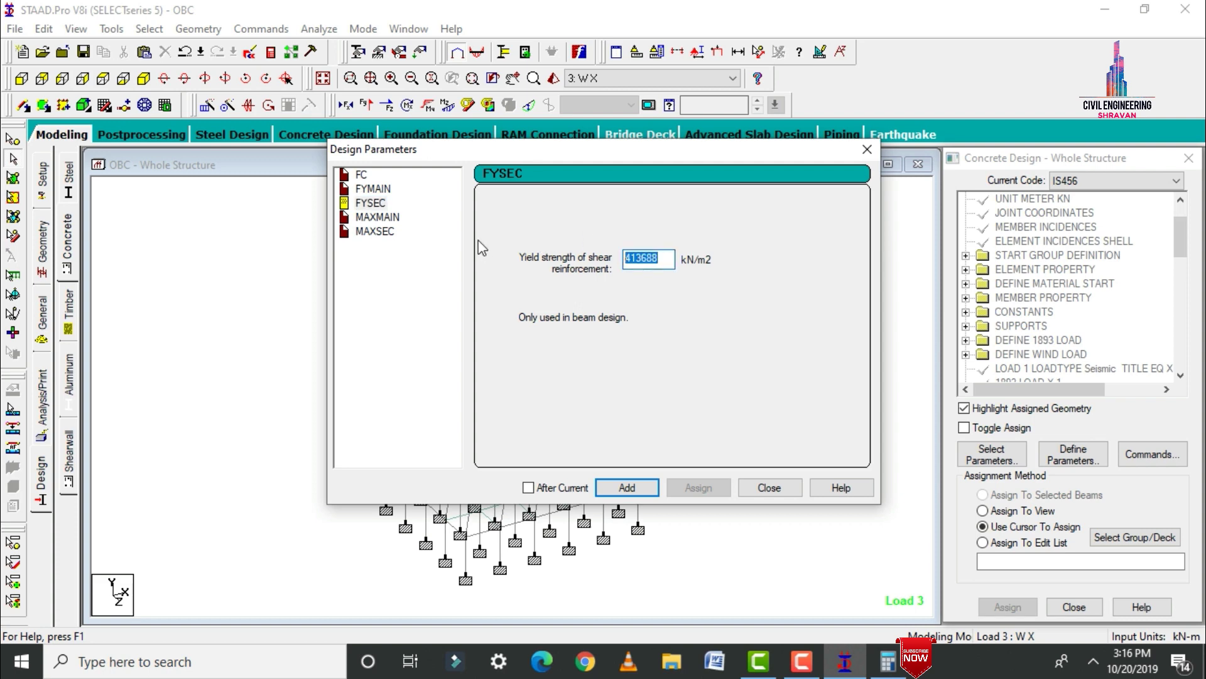
{"action": "type", "text": "600000"}
Add the maximum reinforcement size parameters, keeping MAXMAIN at 20 mm and MAXSEC at 12 mm.
{"action": "left_click", "coordinate": [378, 217]}
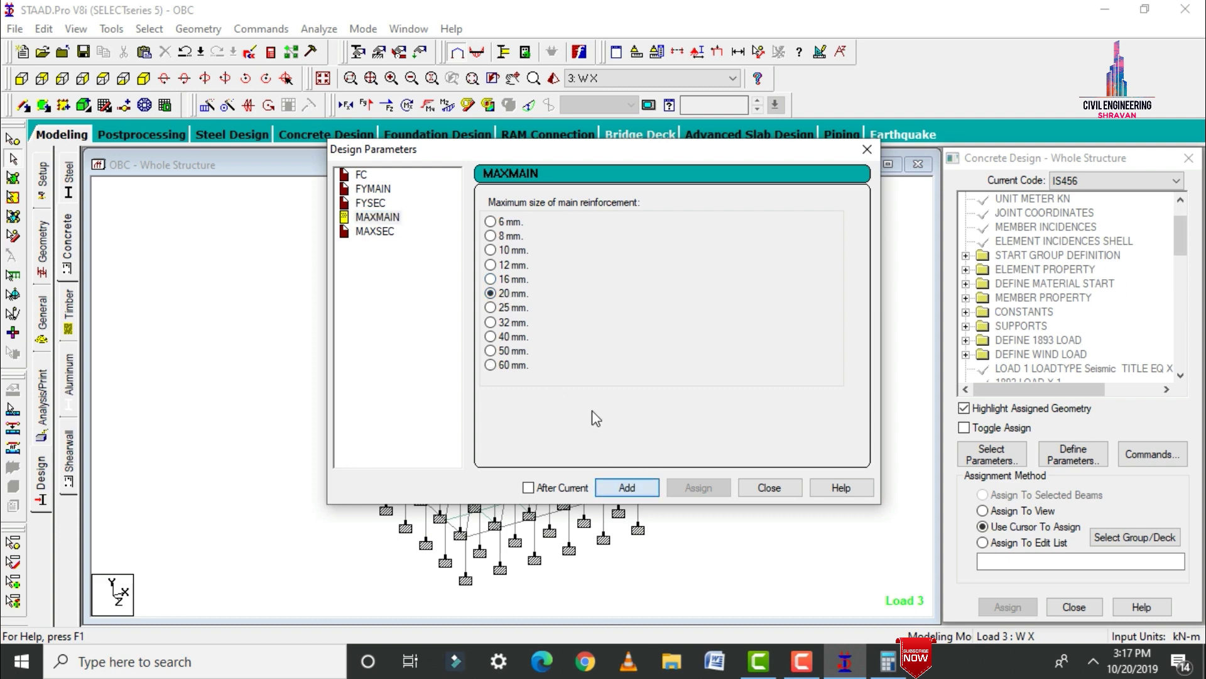
{"action": "left_click", "coordinate": [375, 231]}
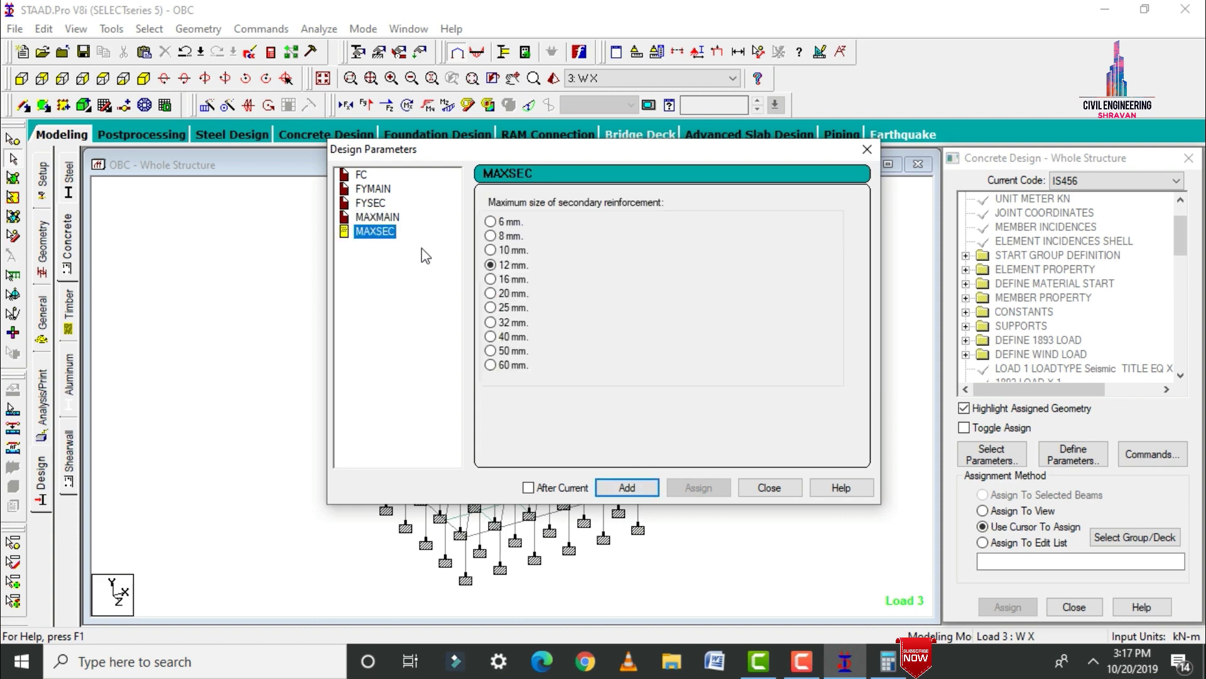
{"action": "left_click", "coordinate": [627, 488]}
{"action": "left_click", "coordinate": [769, 488]}
Add the DESIGN BEAM, DESIGN COLUMN, DESIGN SLAB/ELEMENT and TAKE OFF commands to the concrete design.
{"action": "left_click", "coordinate": [1147, 454]}
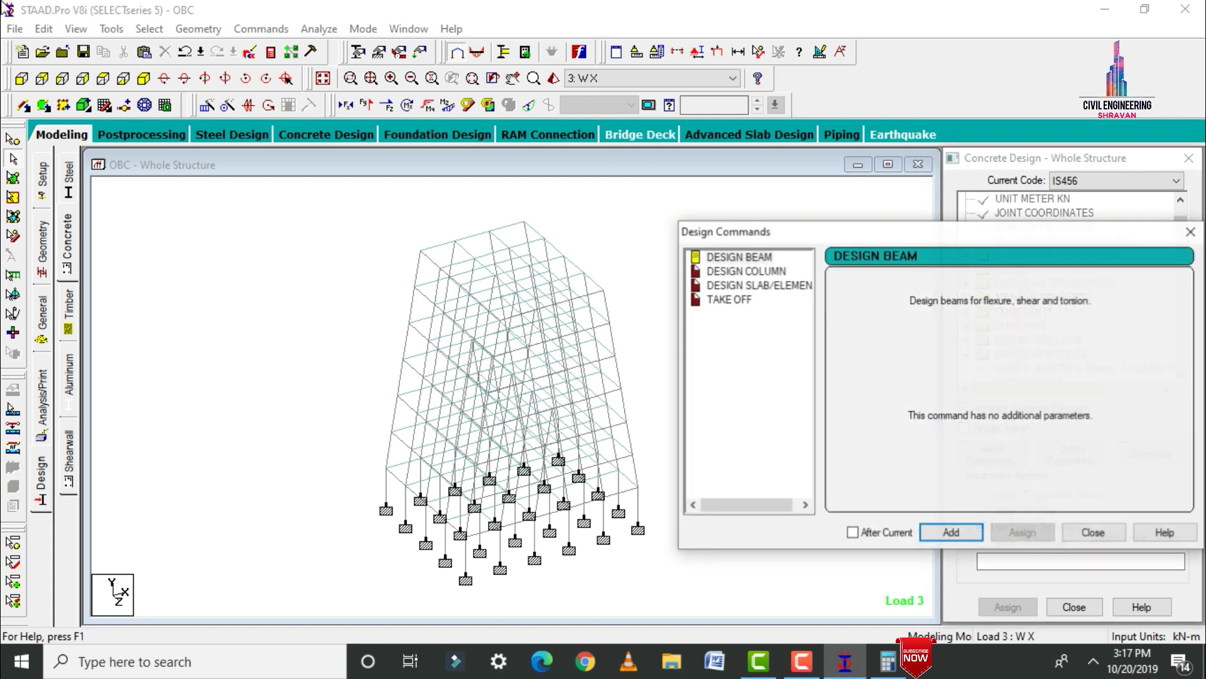
{"action": "left_click", "coordinate": [742, 258]}
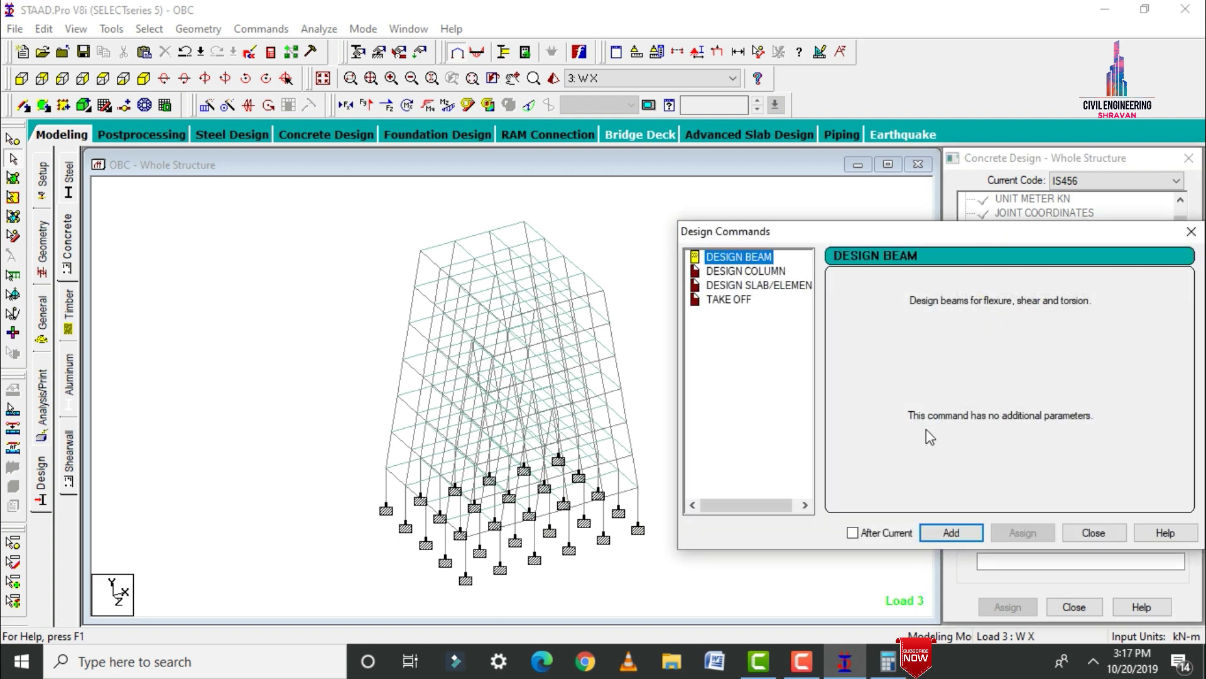
{"action": "left_click", "coordinate": [967, 533]}
{"action": "left_click", "coordinate": [754, 271]}
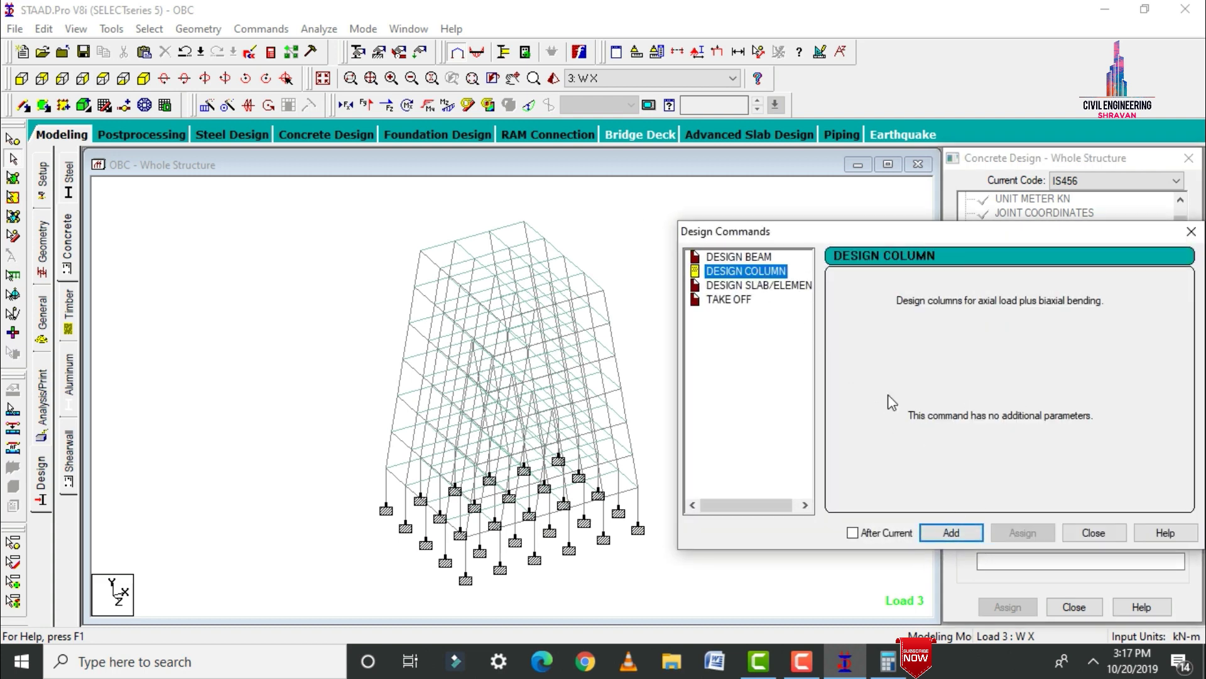
{"action": "left_click", "coordinate": [964, 533]}
{"action": "left_click", "coordinate": [754, 284]}
{"action": "left_click", "coordinate": [944, 531]}
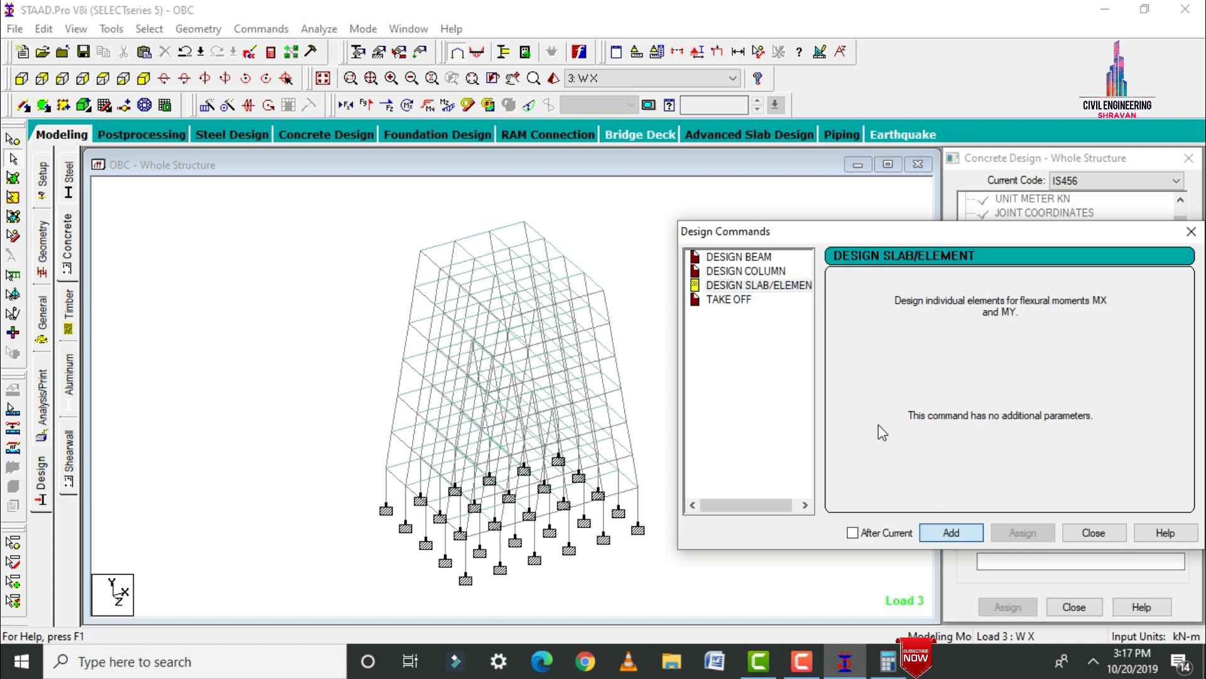
{"action": "left_click", "coordinate": [726, 301]}
{"action": "left_click", "coordinate": [951, 533]}
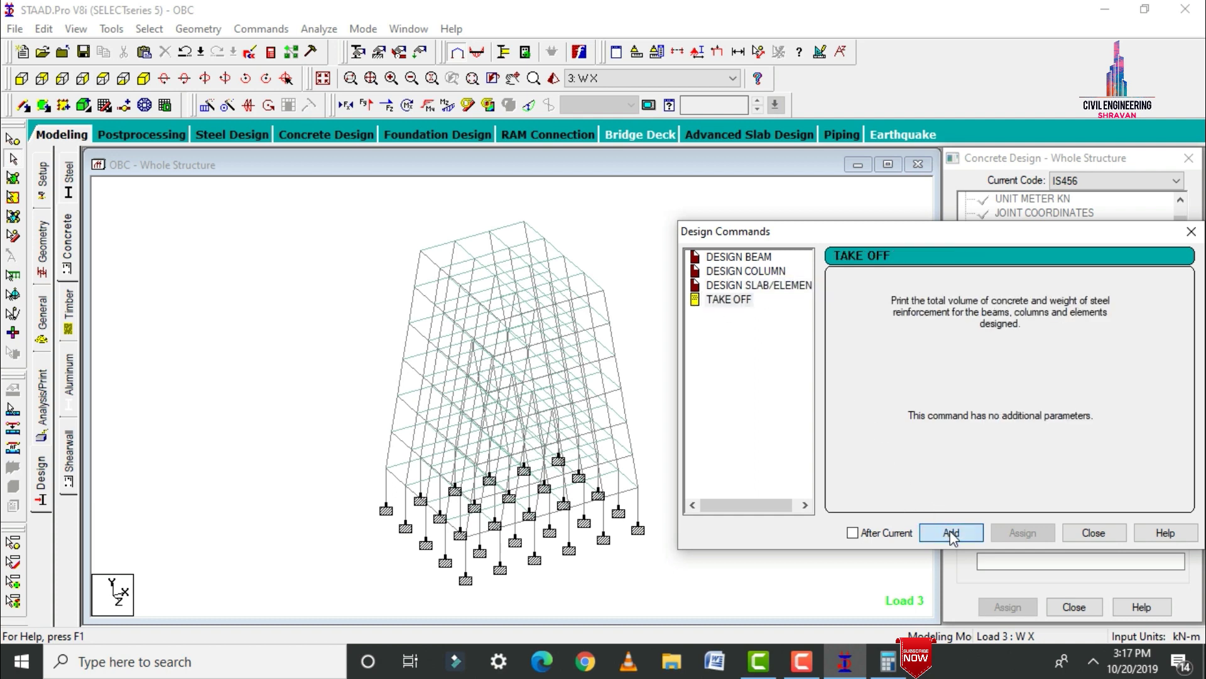
{"action": "left_click", "coordinate": [1091, 534]}
Assign the FC 40000 parameter to the whole structure using the Assign To View method.
{"action": "scroll", "coordinate": [1027, 234], "scroll_direction": "down", "scroll_amount": 10}
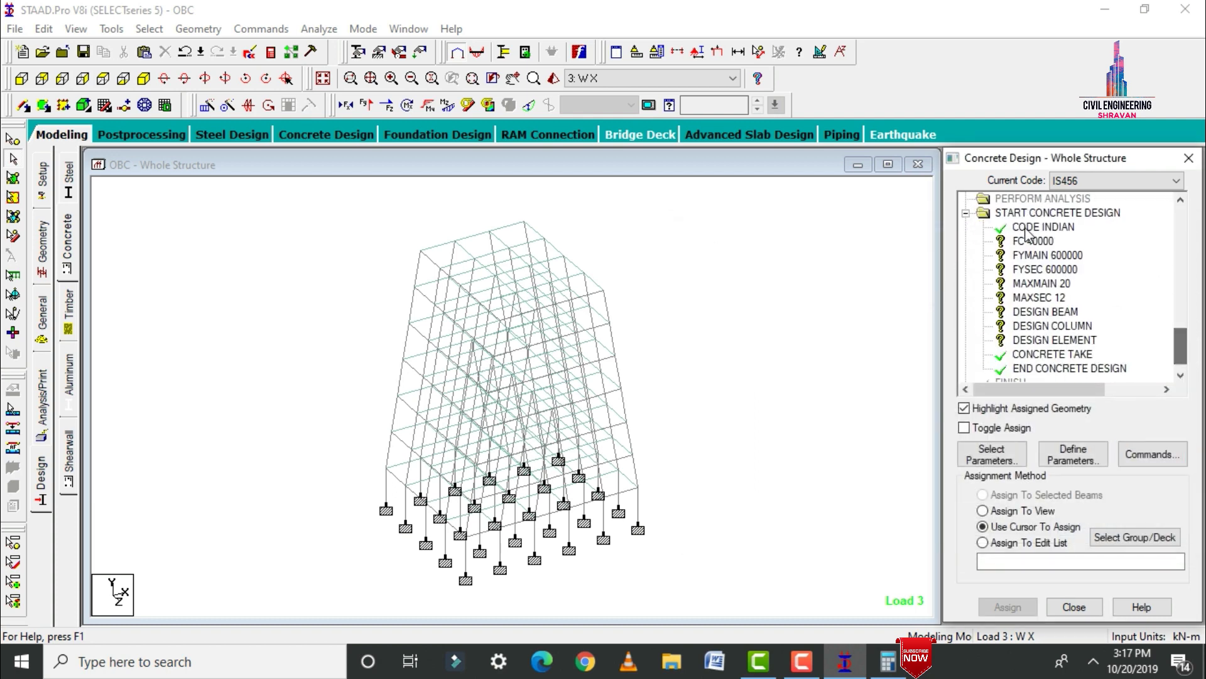
{"action": "left_click", "coordinate": [1030, 242]}
{"action": "left_click", "coordinate": [1008, 511]}
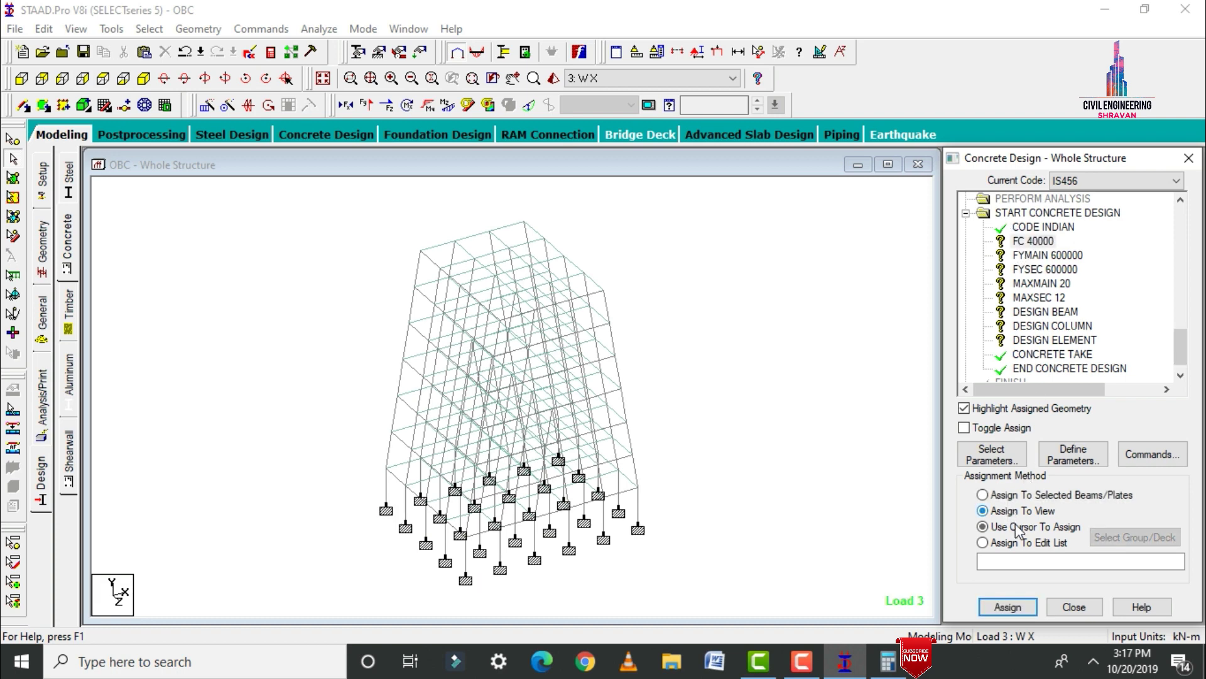
{"action": "left_click", "coordinate": [1005, 607]}
{"action": "left_click", "coordinate": [1085, 431]}
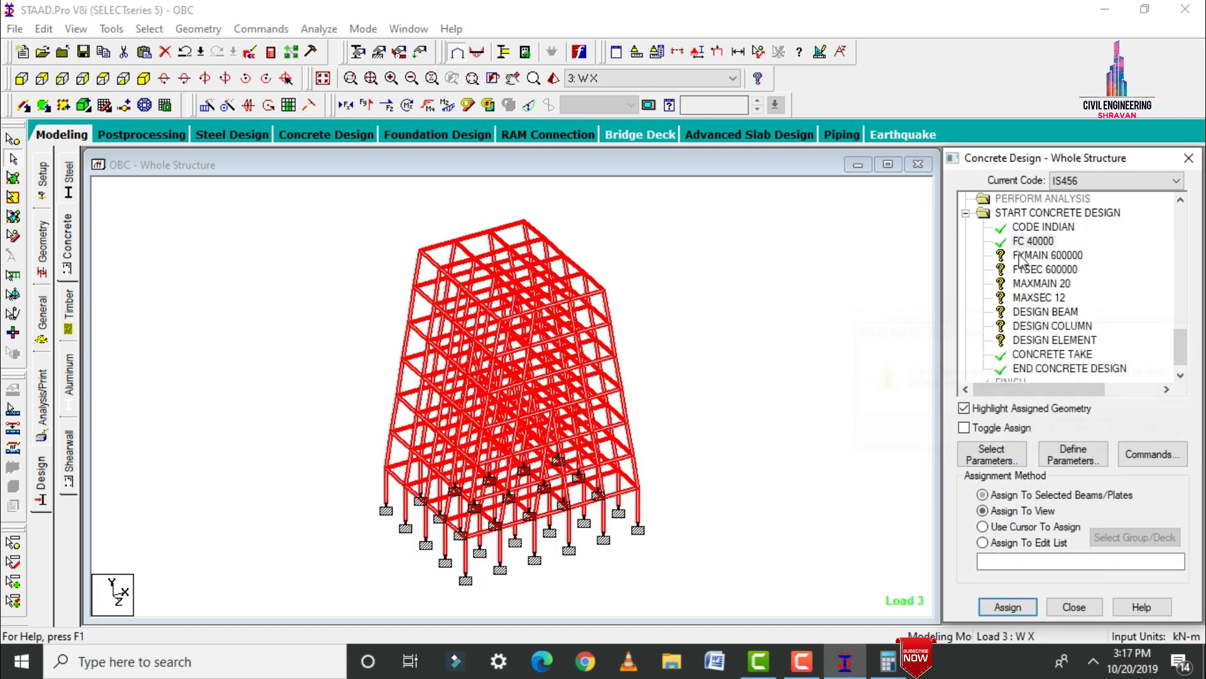
Assign the FYMAIN 600000 and FYSEC 600000 parameters to all members in the view.
{"action": "left_click", "coordinate": [1031, 256]}
{"action": "left_click", "coordinate": [1002, 521]}
{"action": "left_click", "coordinate": [1001, 511]}
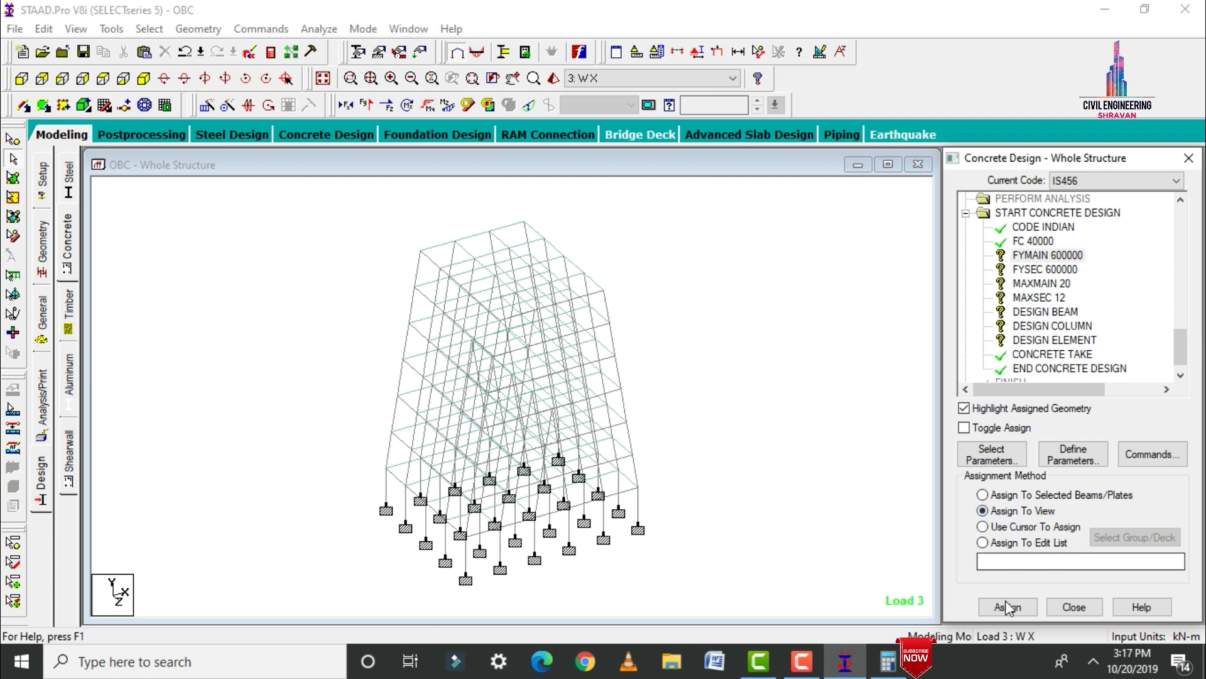
{"action": "left_click", "coordinate": [1008, 607]}
{"action": "left_click", "coordinate": [1078, 429]}
{"action": "left_click", "coordinate": [1005, 268]}
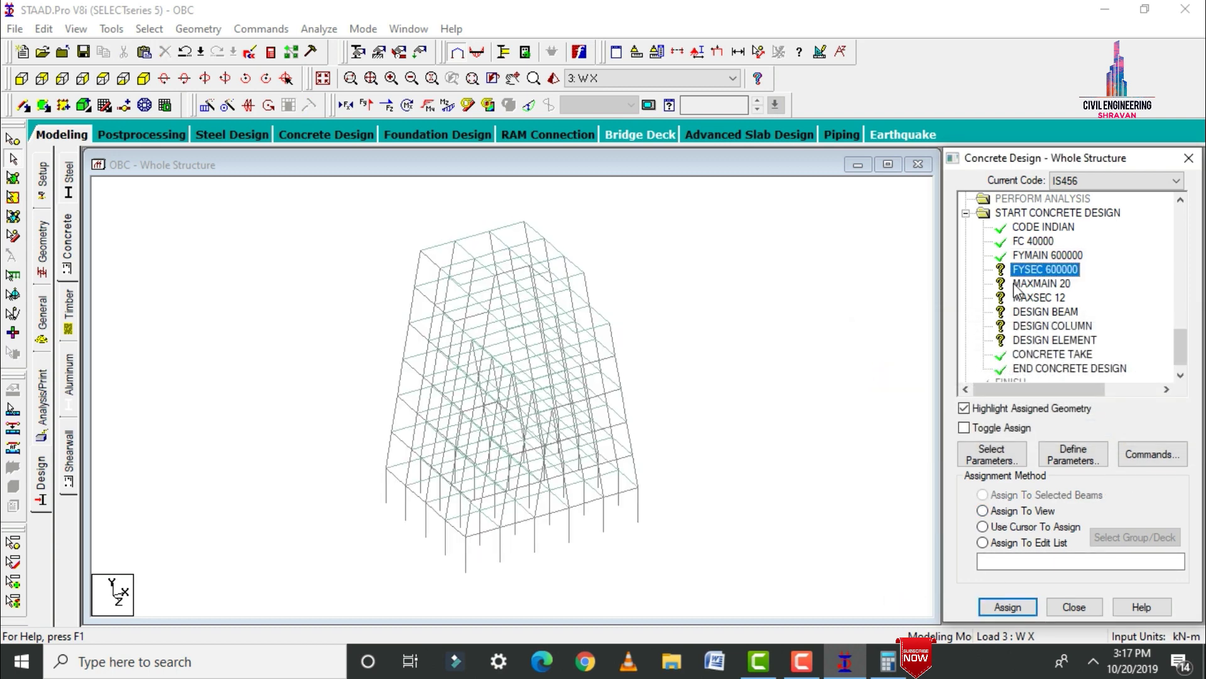
{"action": "left_click", "coordinate": [983, 510]}
{"action": "left_click", "coordinate": [1008, 606]}
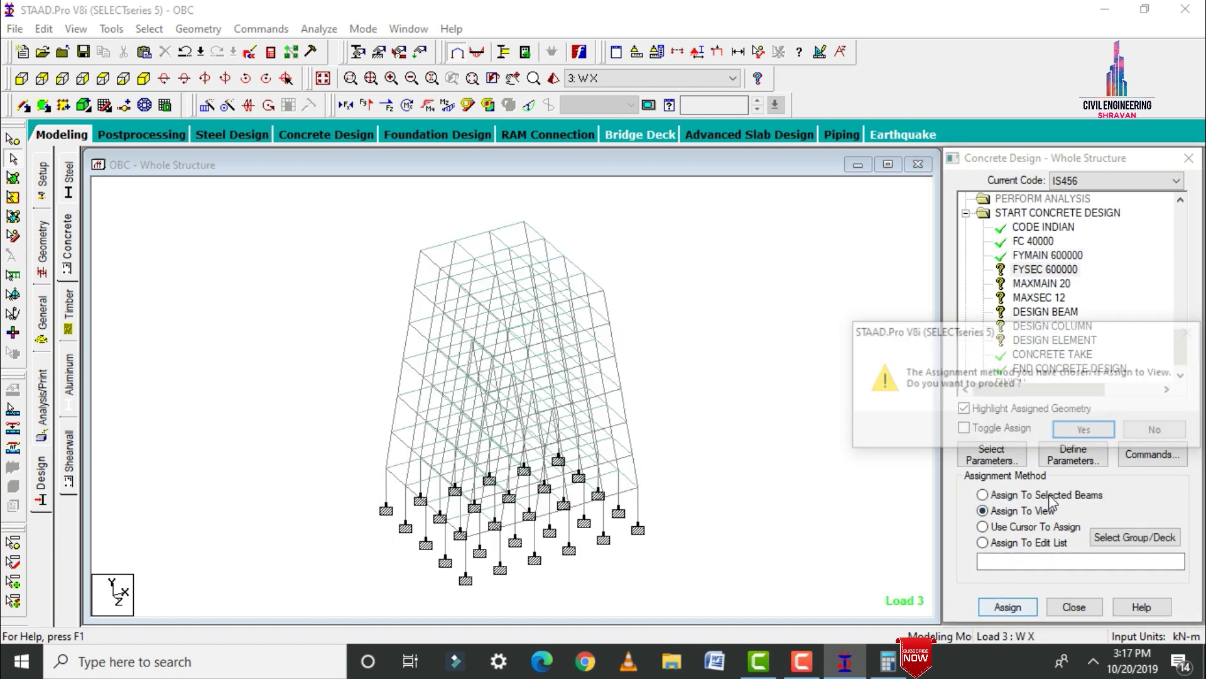
{"action": "left_click", "coordinate": [1084, 430]}
Assign the MAXMAIN 20 and MAXSEC 12 parameters to all members in the view.
{"action": "left_click", "coordinate": [1041, 283]}
{"action": "left_click", "coordinate": [1000, 510]}
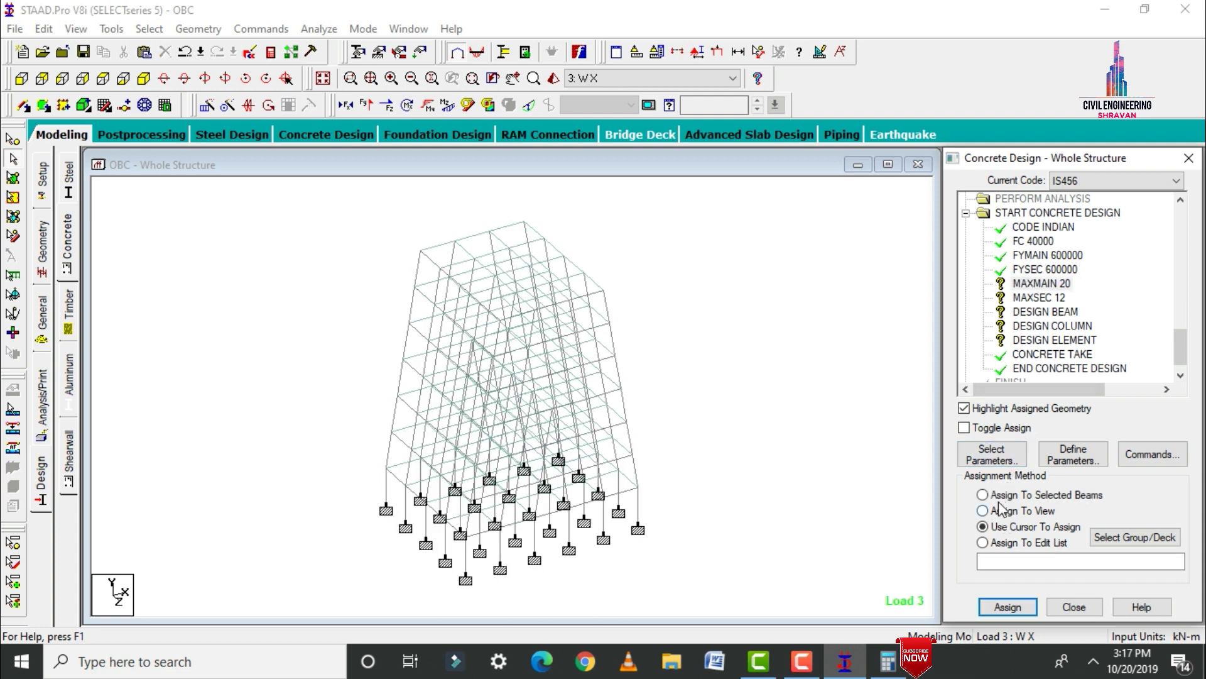
{"action": "left_click", "coordinate": [1008, 607]}
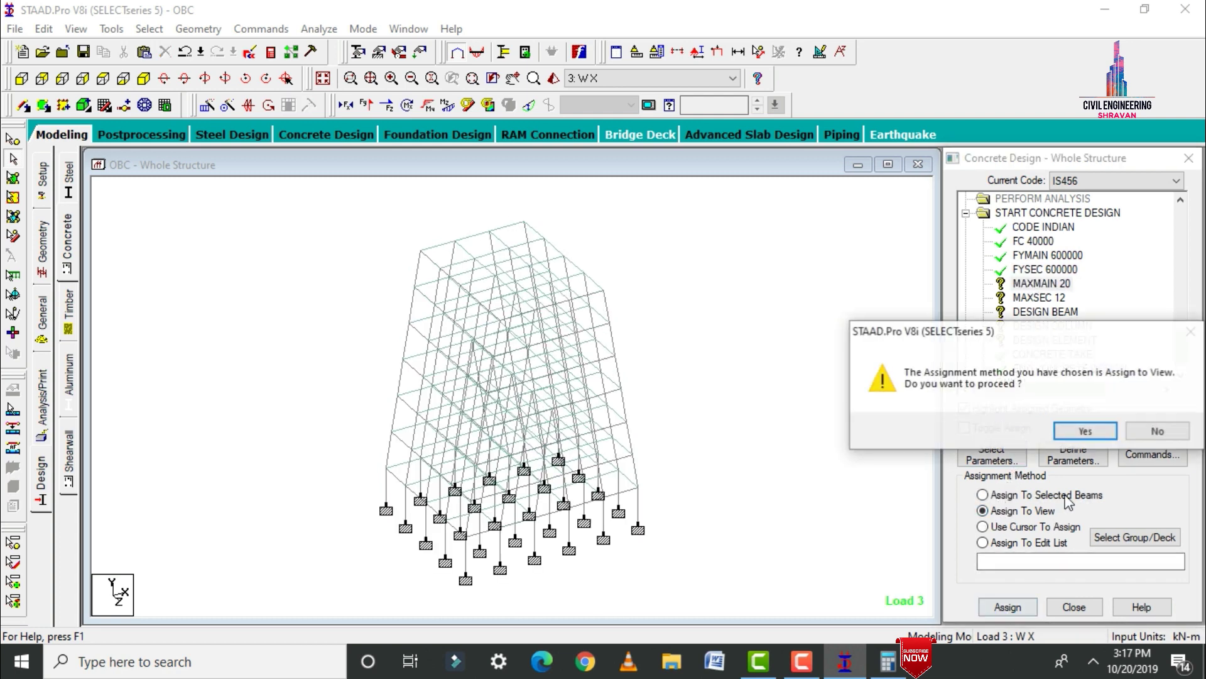
{"action": "left_click", "coordinate": [1077, 429]}
{"action": "left_click", "coordinate": [1038, 297]}
{"action": "left_click", "coordinate": [1003, 511]}
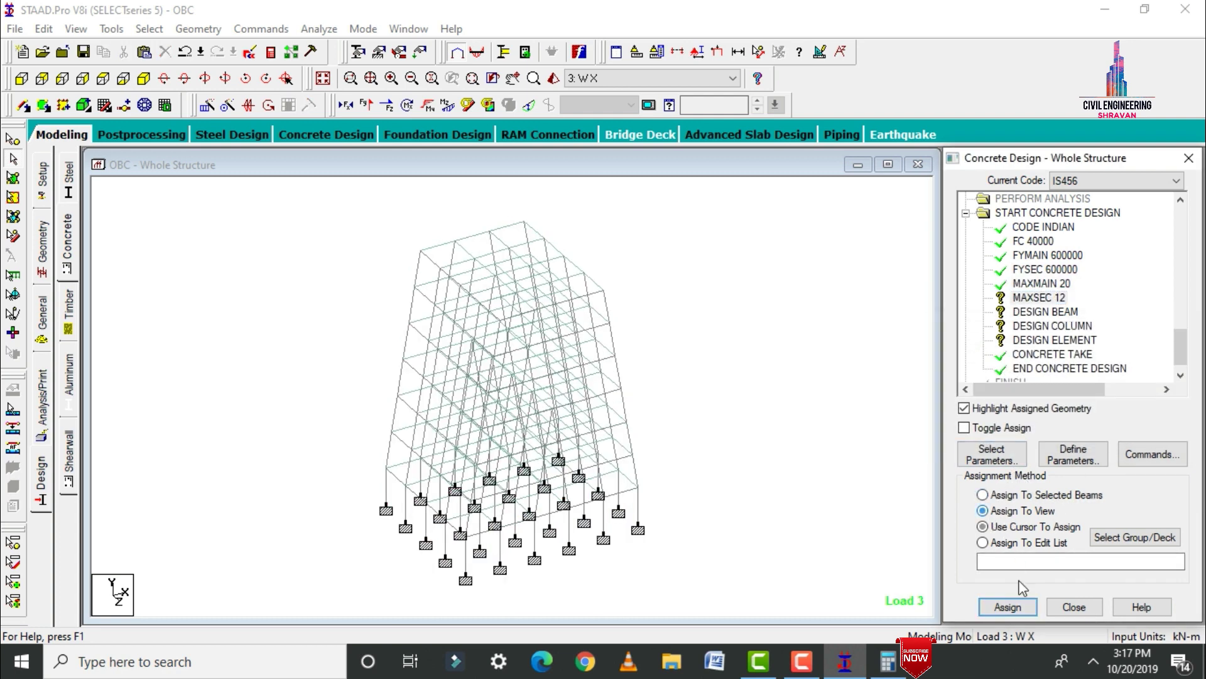
{"action": "left_click", "coordinate": [1012, 607]}
{"action": "left_click", "coordinate": [1081, 438]}
Assign the DESIGN BEAM command to all beams parallel to the X and Z axes.
{"action": "left_click", "coordinate": [1045, 311]}
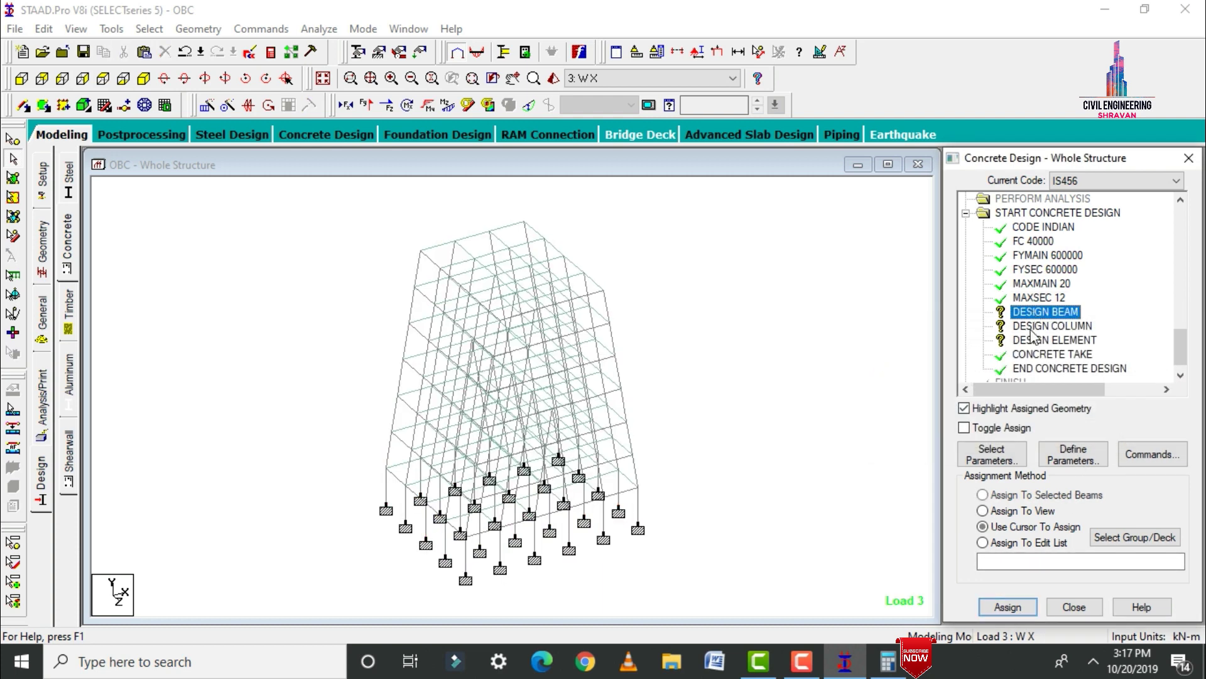
{"action": "left_click", "coordinate": [149, 28]}
{"action": "mouse_move", "coordinate": [223, 345]}
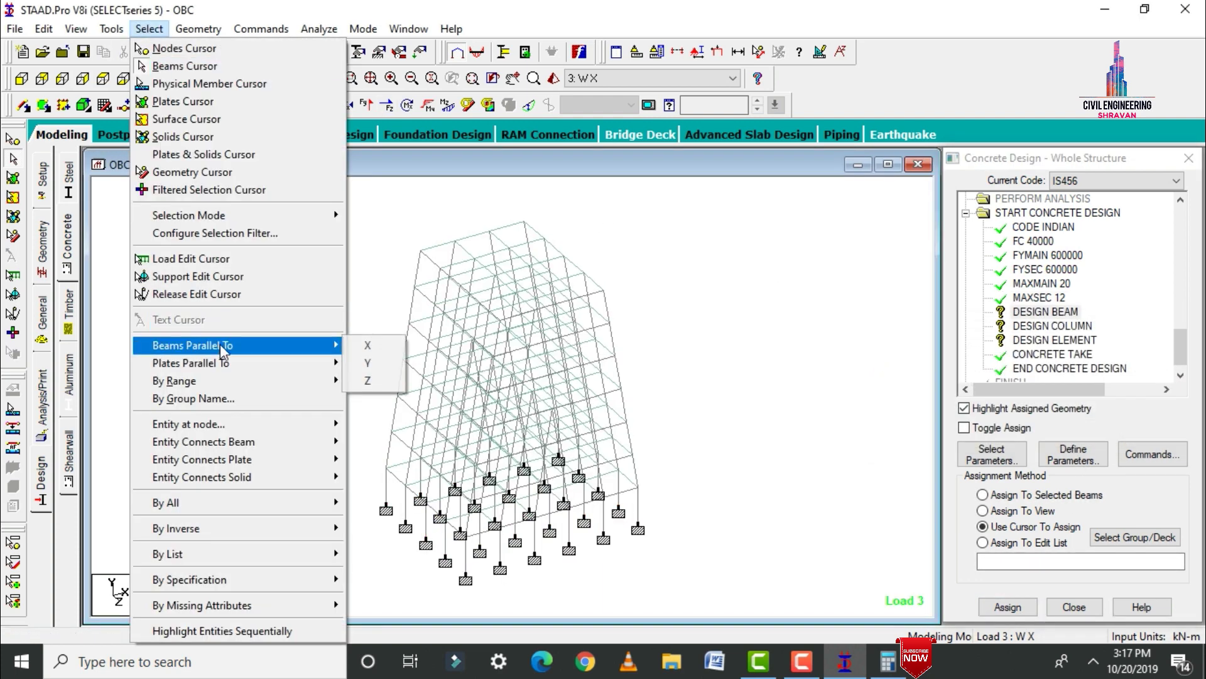
{"action": "left_click", "coordinate": [352, 345]}
{"action": "left_click", "coordinate": [149, 29]}
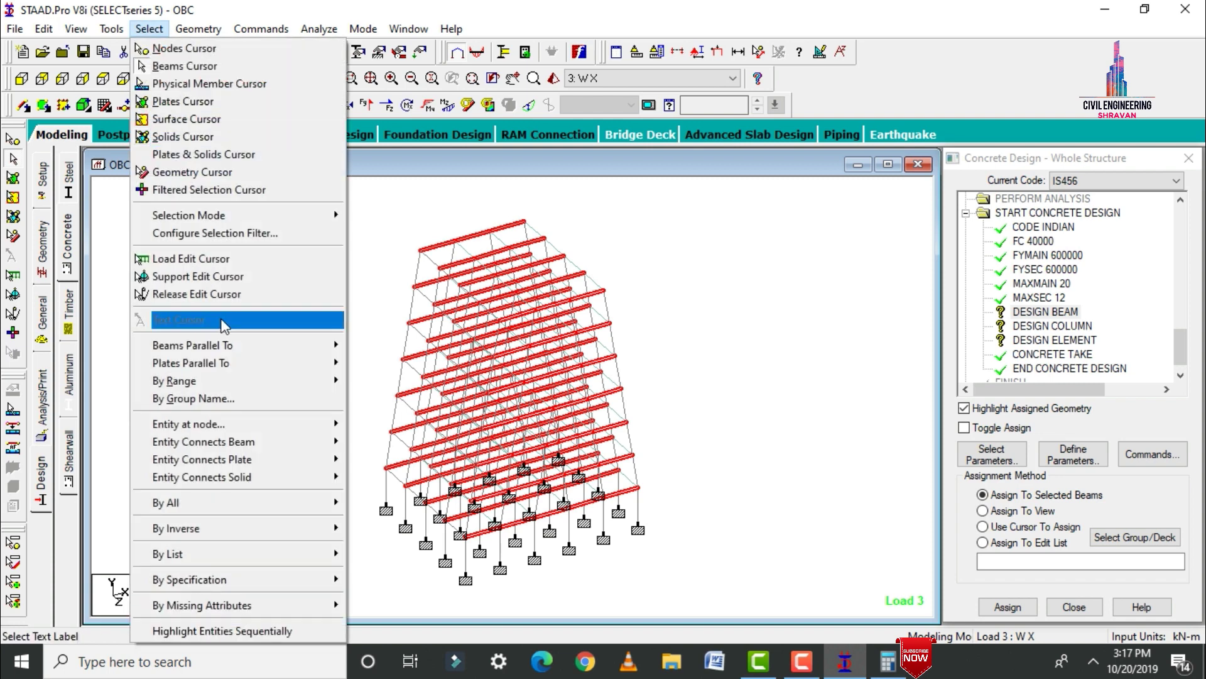
{"action": "left_click", "coordinate": [368, 380]}
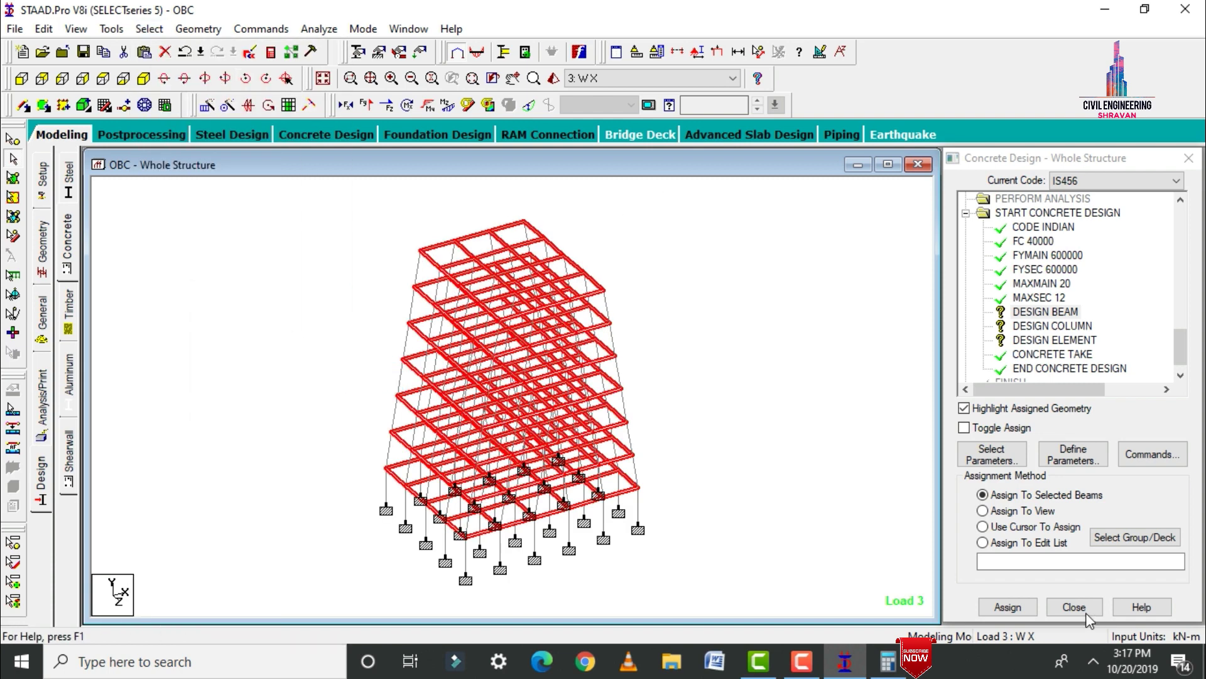
{"action": "left_click", "coordinate": [994, 607]}
{"action": "left_click", "coordinate": [1079, 431]}
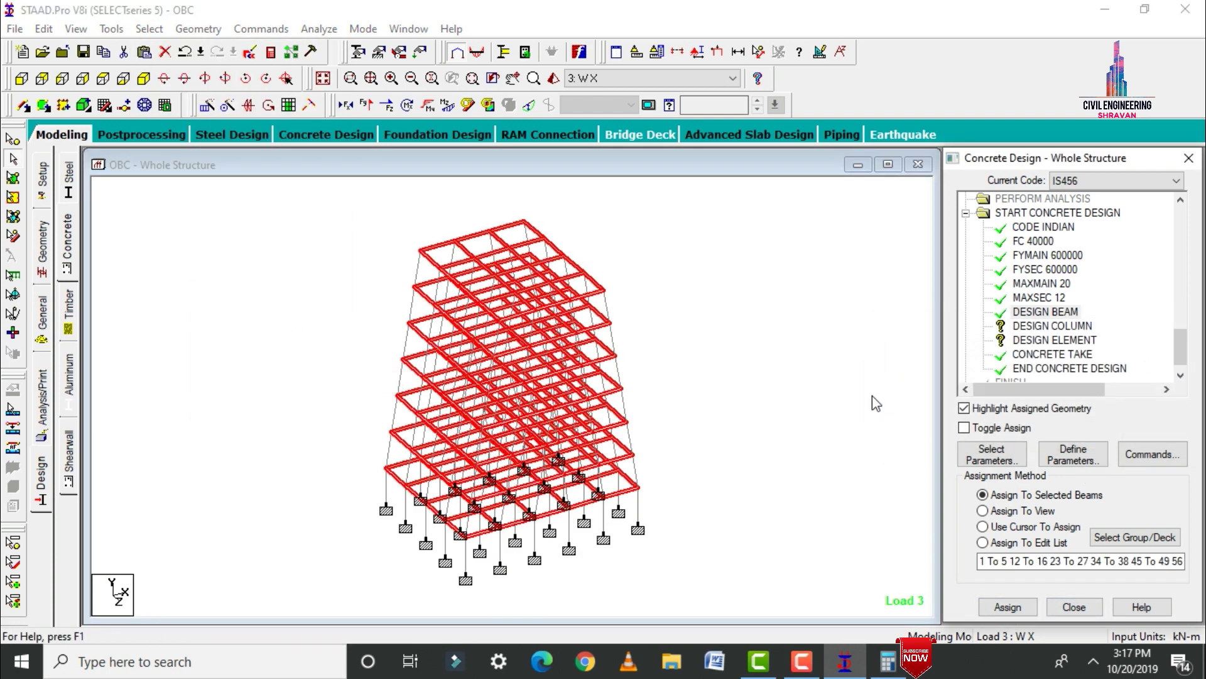
Assign the DESIGN COLUMN command to the columns in the group _OBC.
{"action": "left_click", "coordinate": [1053, 325]}
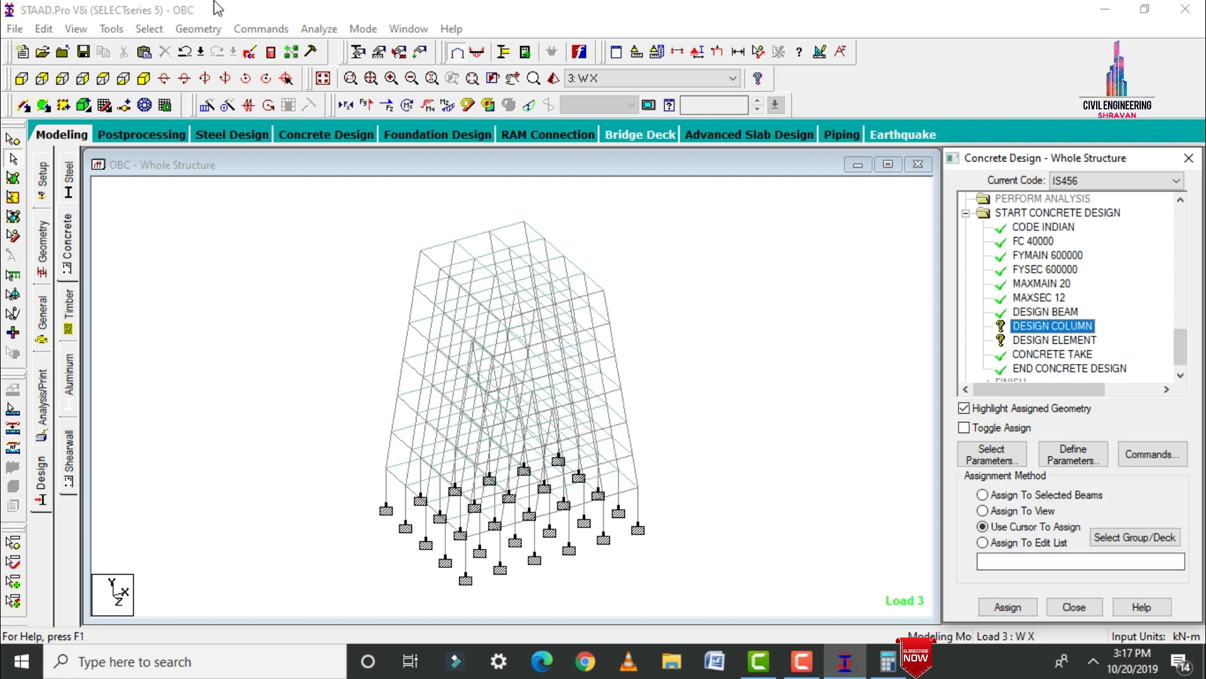
{"action": "left_click", "coordinate": [149, 29]}
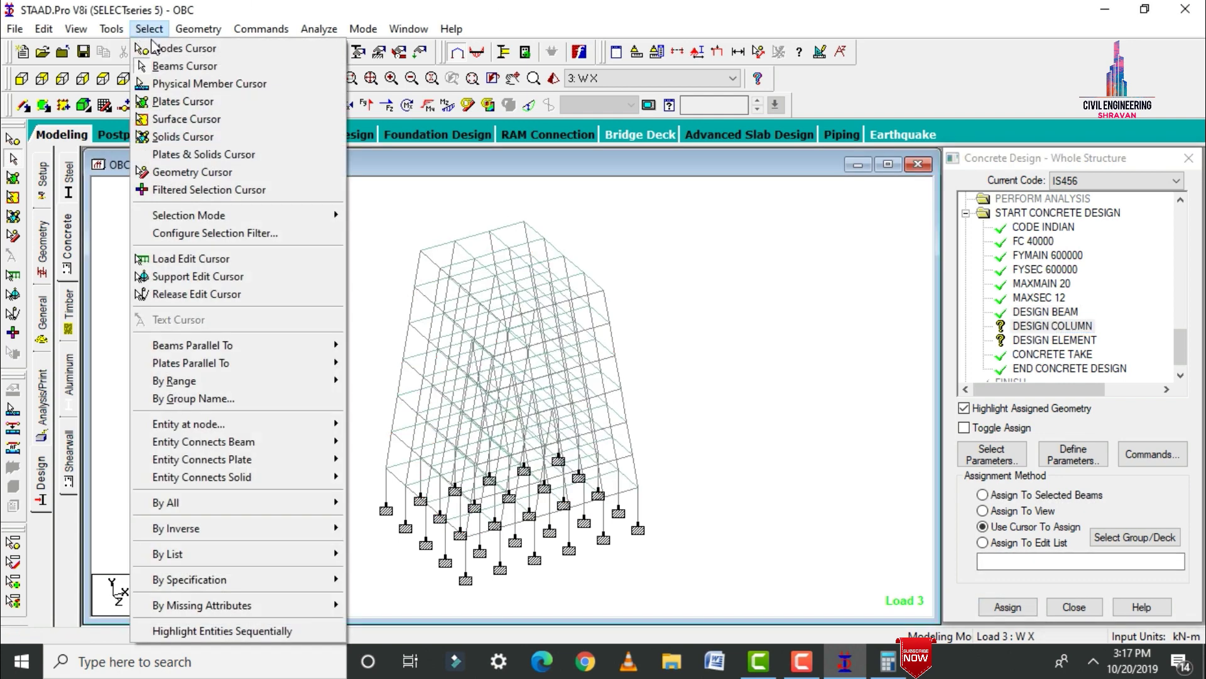
{"action": "left_click", "coordinate": [190, 398]}
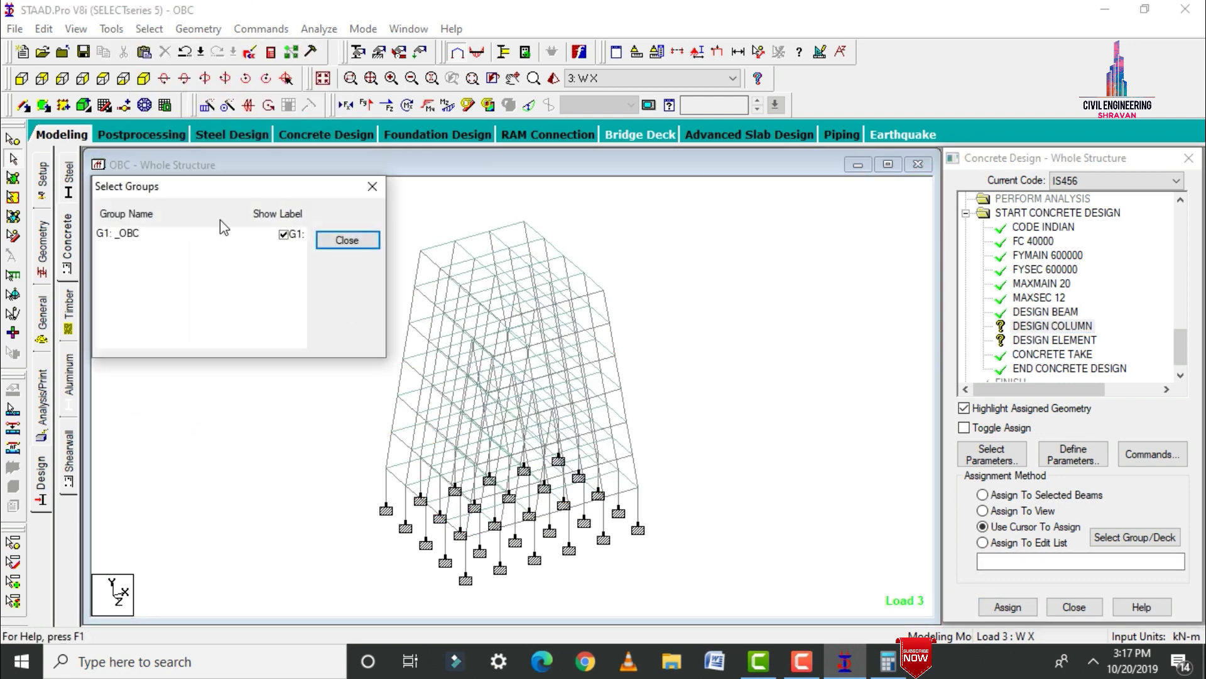
{"action": "left_click", "coordinate": [119, 233]}
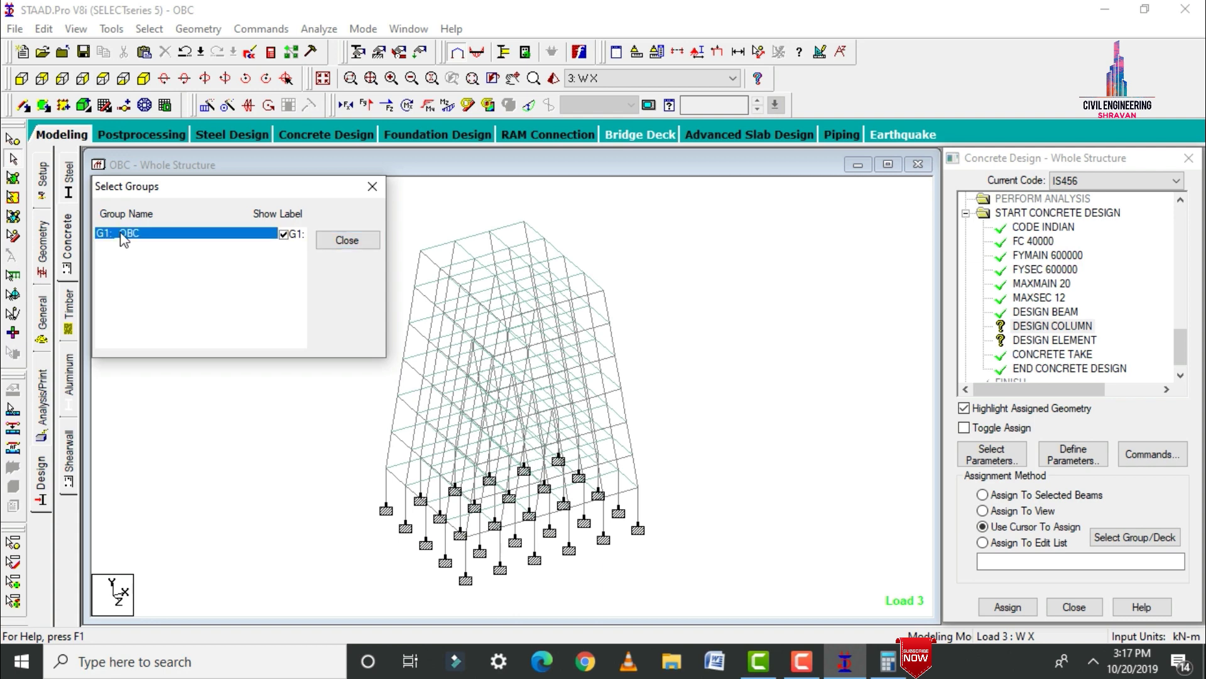
{"action": "left_click", "coordinate": [1008, 606]}
{"action": "left_click", "coordinate": [1085, 432]}
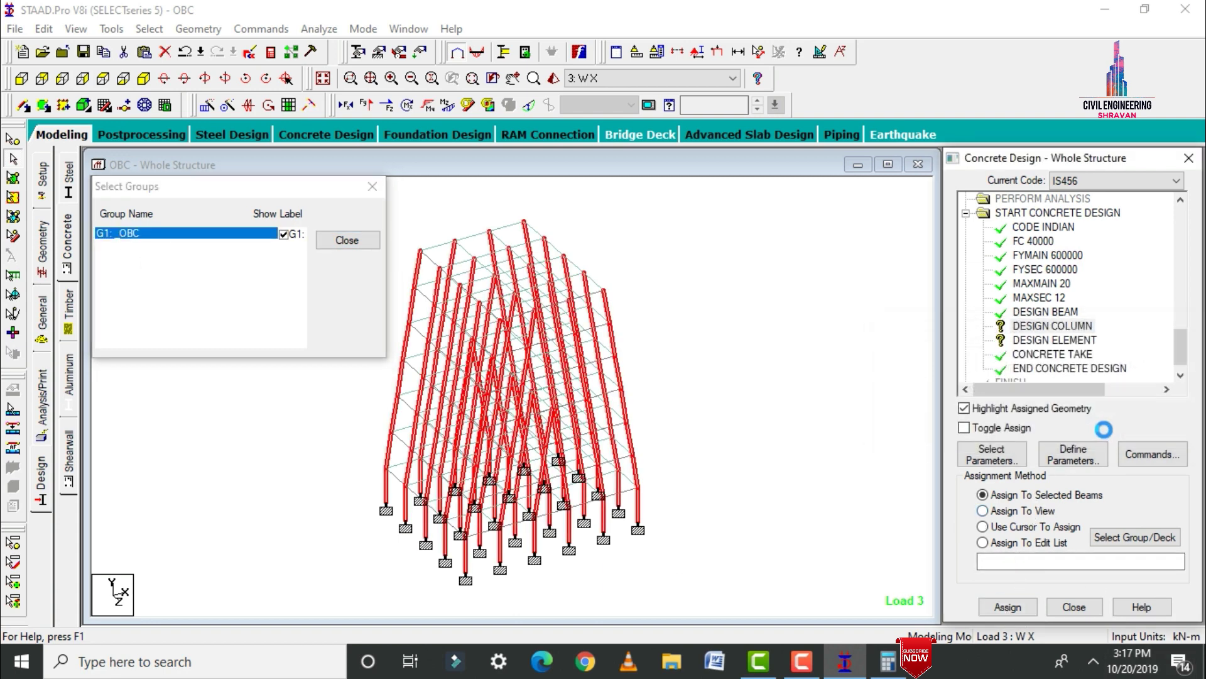
Assign the DESIGN ELEMENT command to all plates in the view and close the group selection window.
{"action": "left_click", "coordinate": [999, 512]}
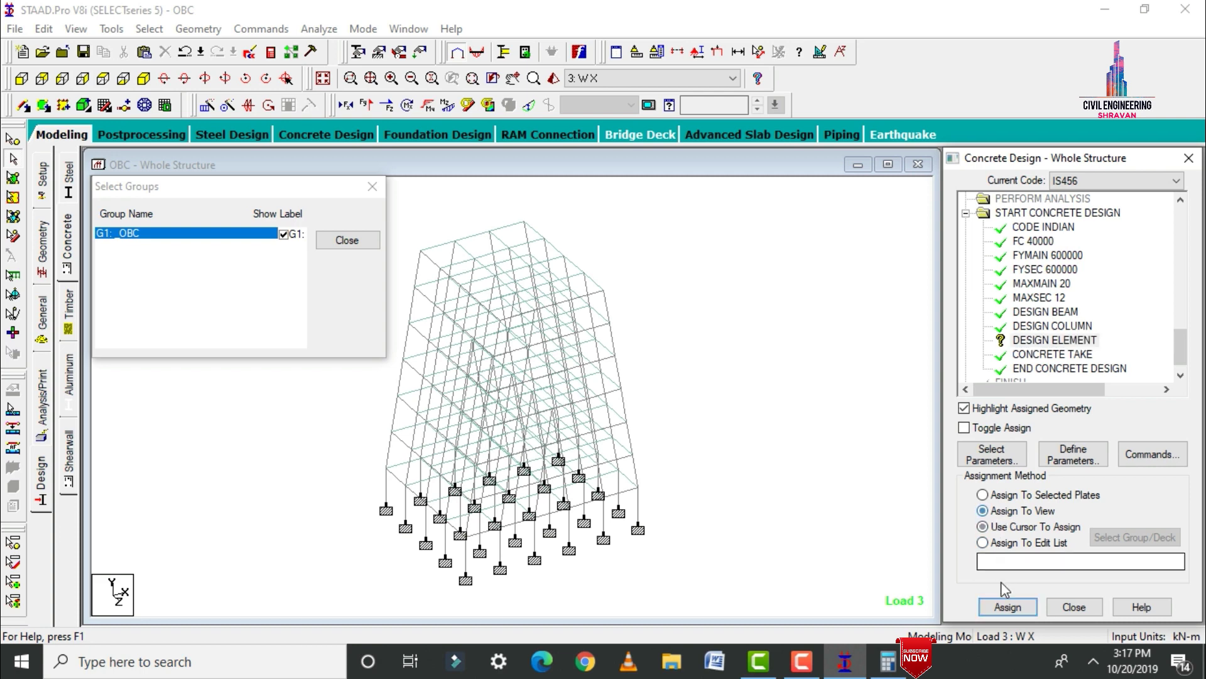
{"action": "left_click", "coordinate": [1008, 606]}
{"action": "left_click", "coordinate": [1085, 431]}
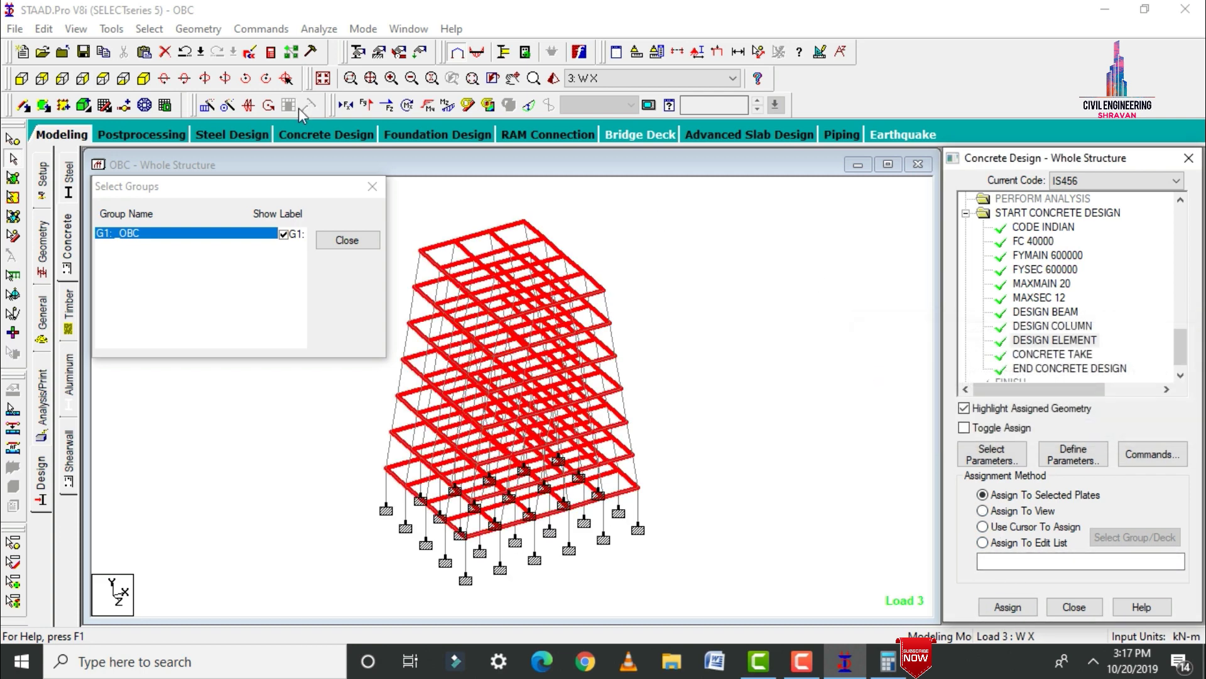
{"action": "left_click", "coordinate": [371, 181]}
Save the modified structure, run the analysis with concrete design, and continue in post-processing mode.
{"action": "left_click", "coordinate": [49, 426]}
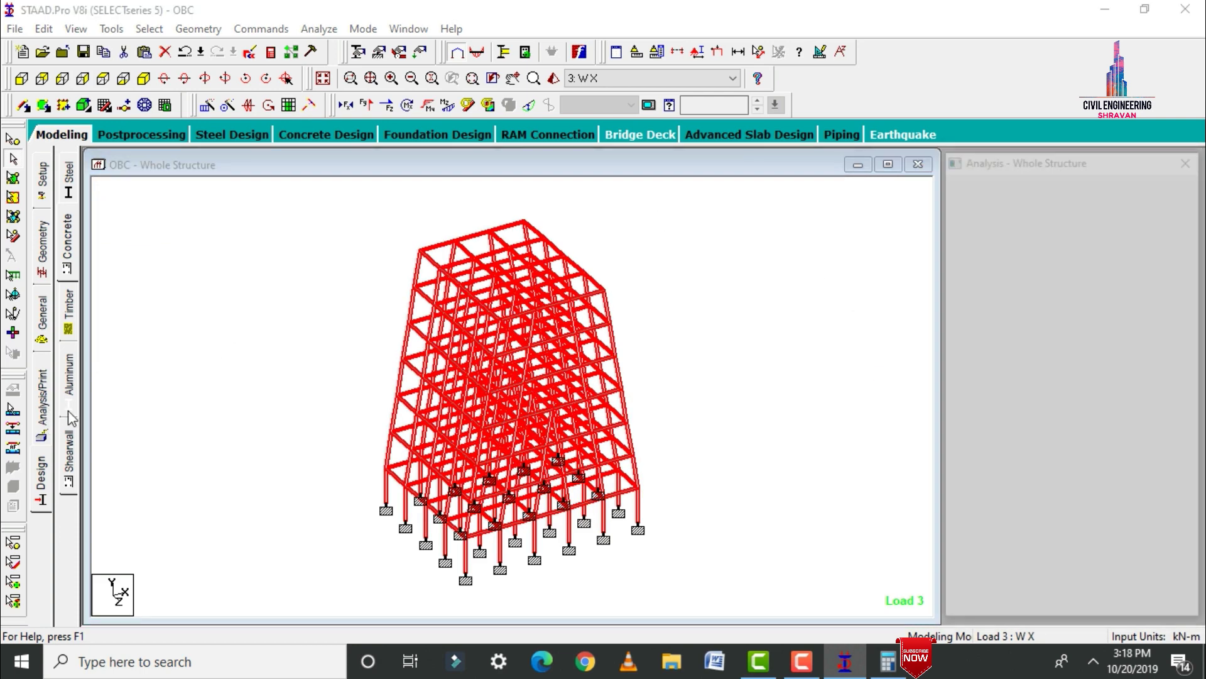
{"action": "left_click", "coordinate": [691, 518]}
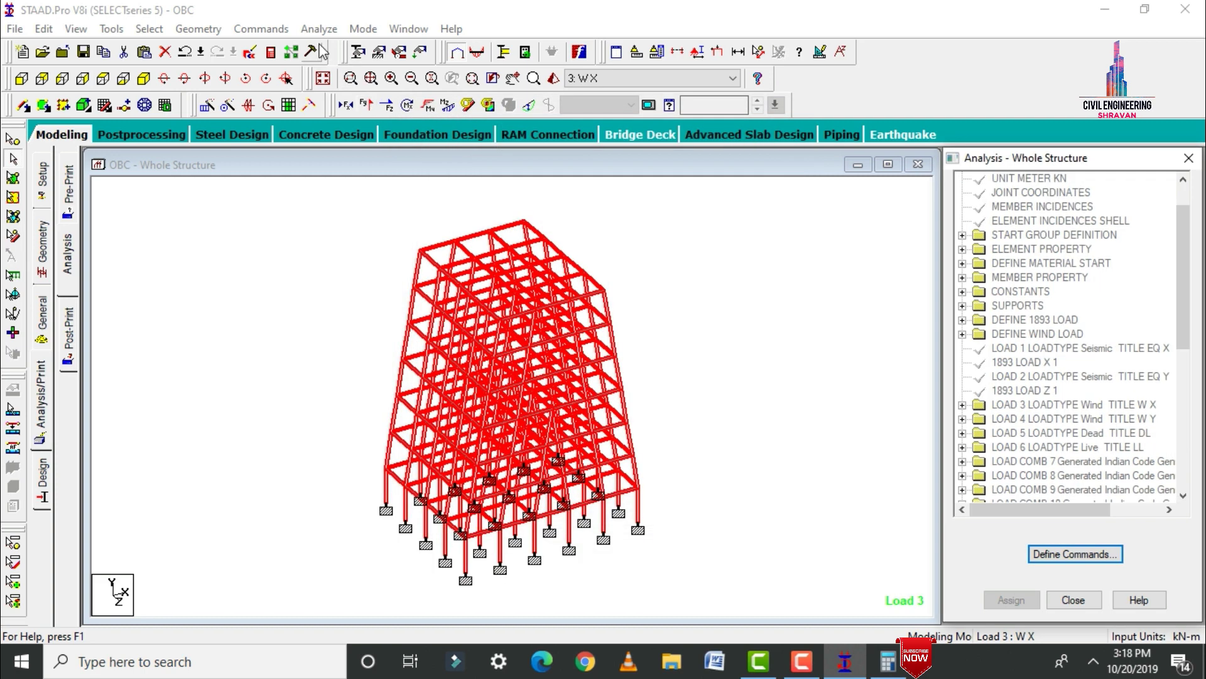
{"action": "left_click", "coordinate": [317, 29]}
{"action": "left_click", "coordinate": [340, 49]}
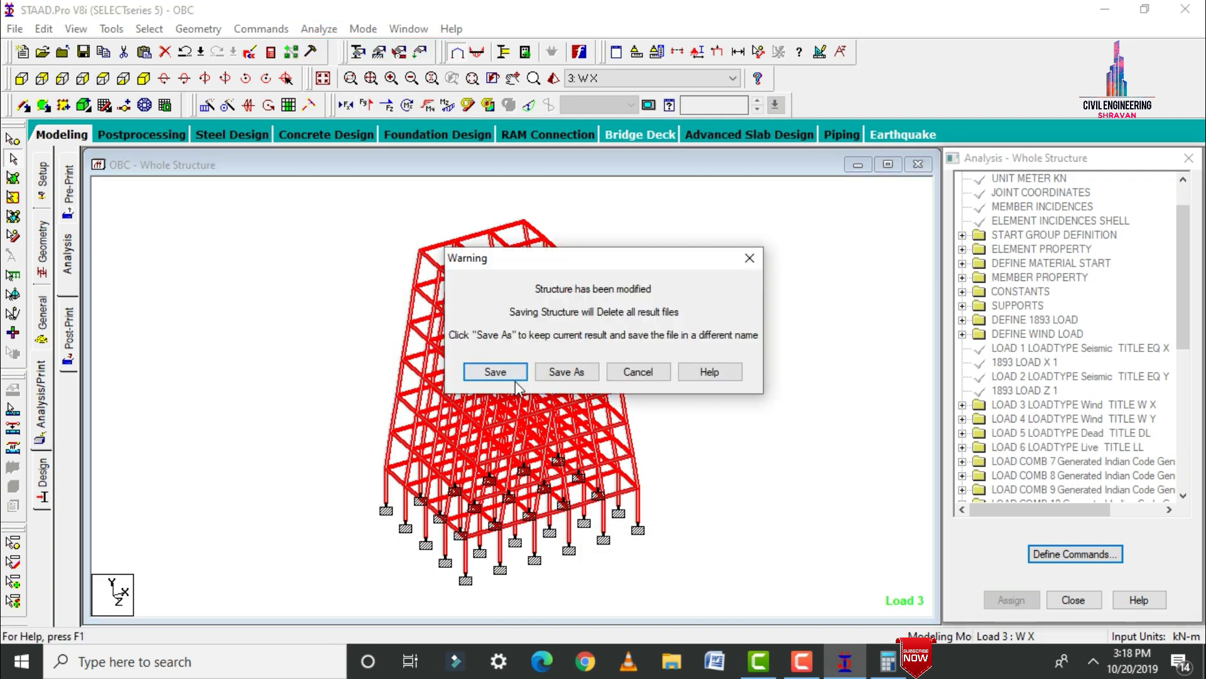
{"action": "left_click", "coordinate": [501, 371]}
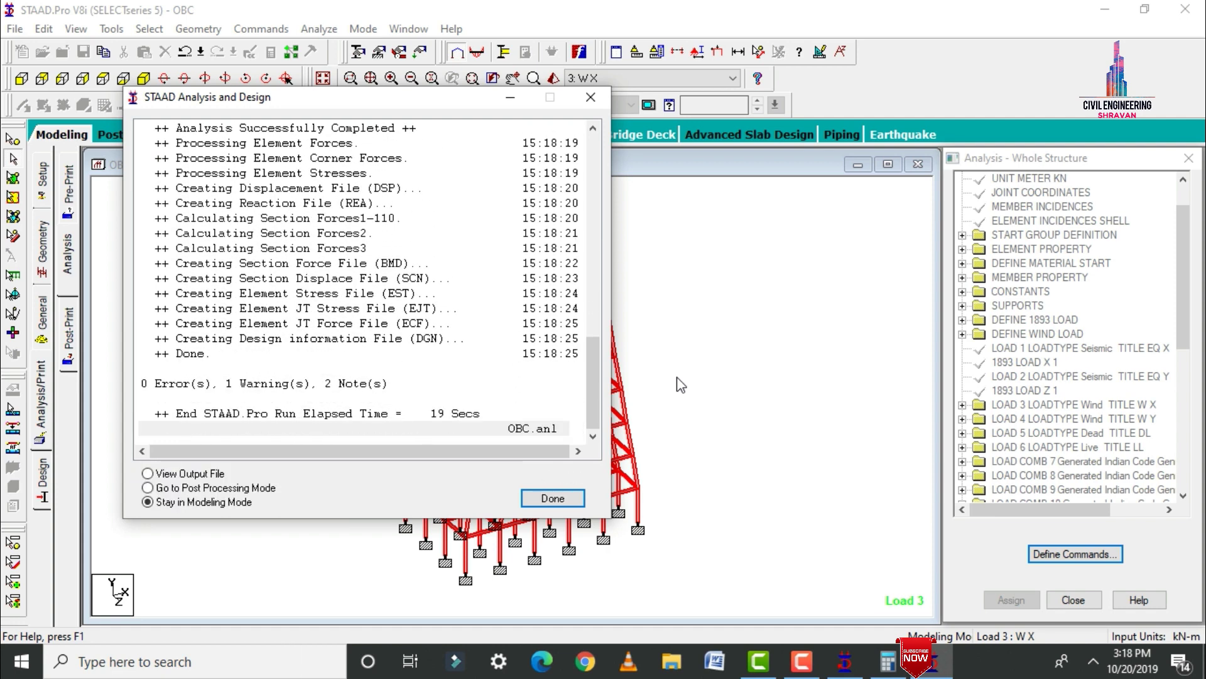
{"action": "left_click", "coordinate": [178, 488]}
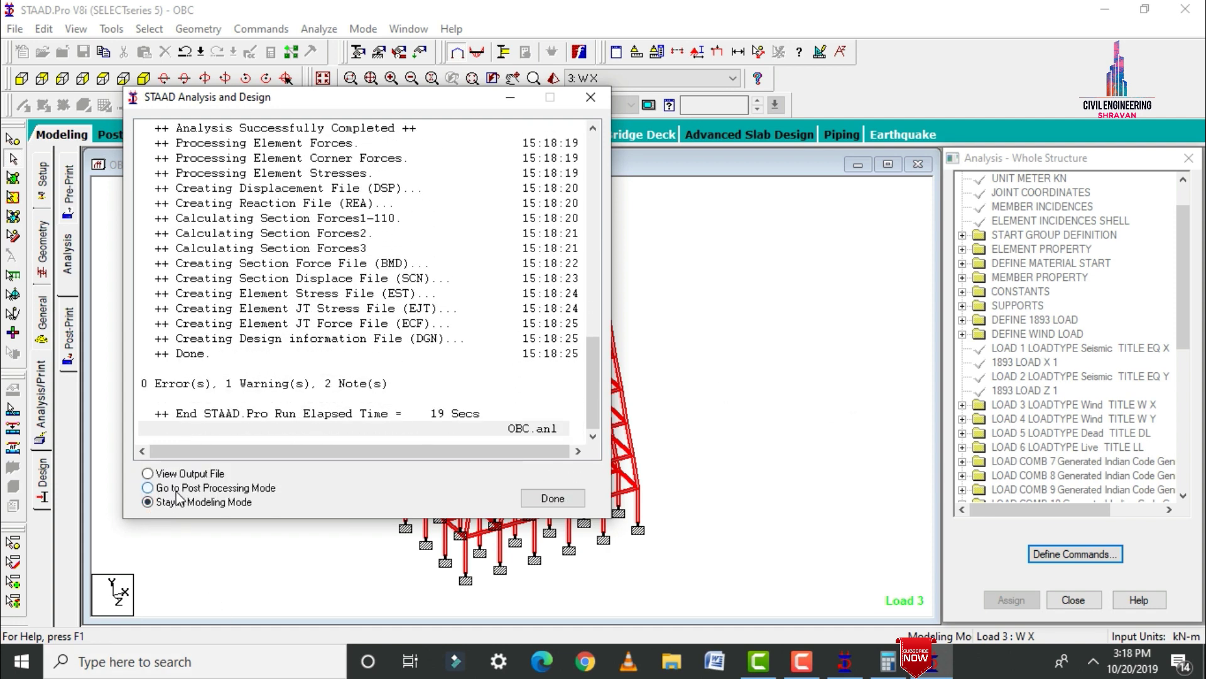
{"action": "left_click", "coordinate": [548, 500]}
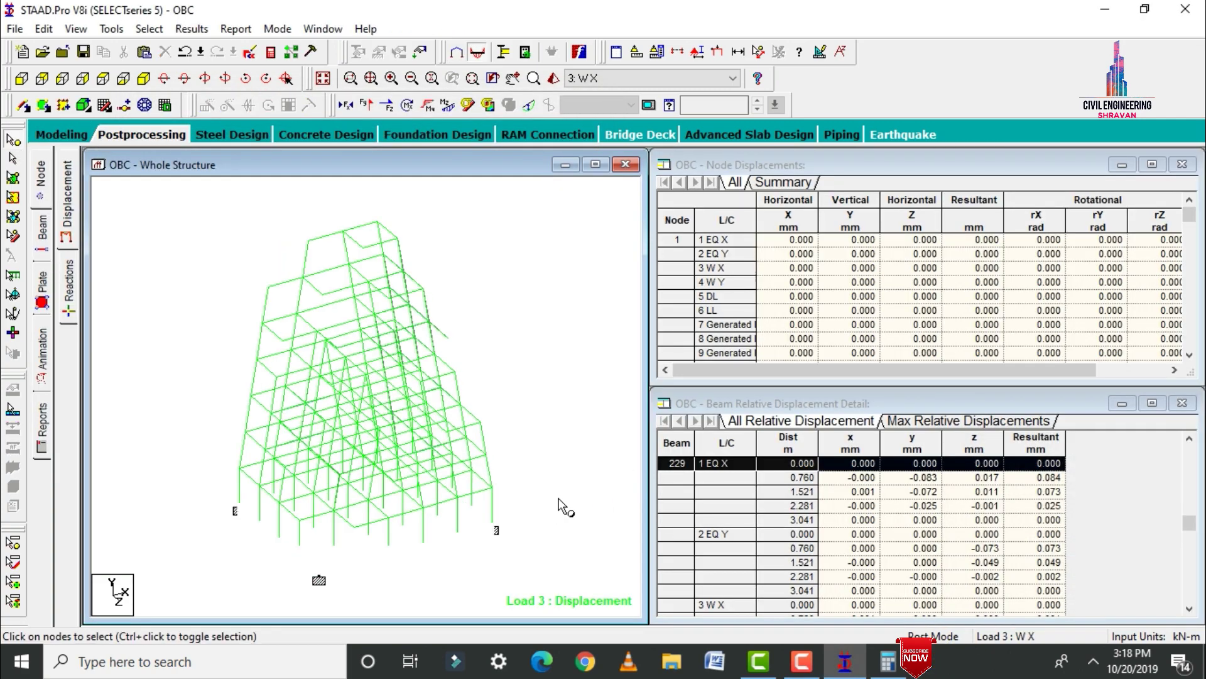
Hide the bending moment diagram in the beam results and review the concrete design of beam 49 on the lowest floor's edge.
{"action": "left_click", "coordinate": [42, 229]}
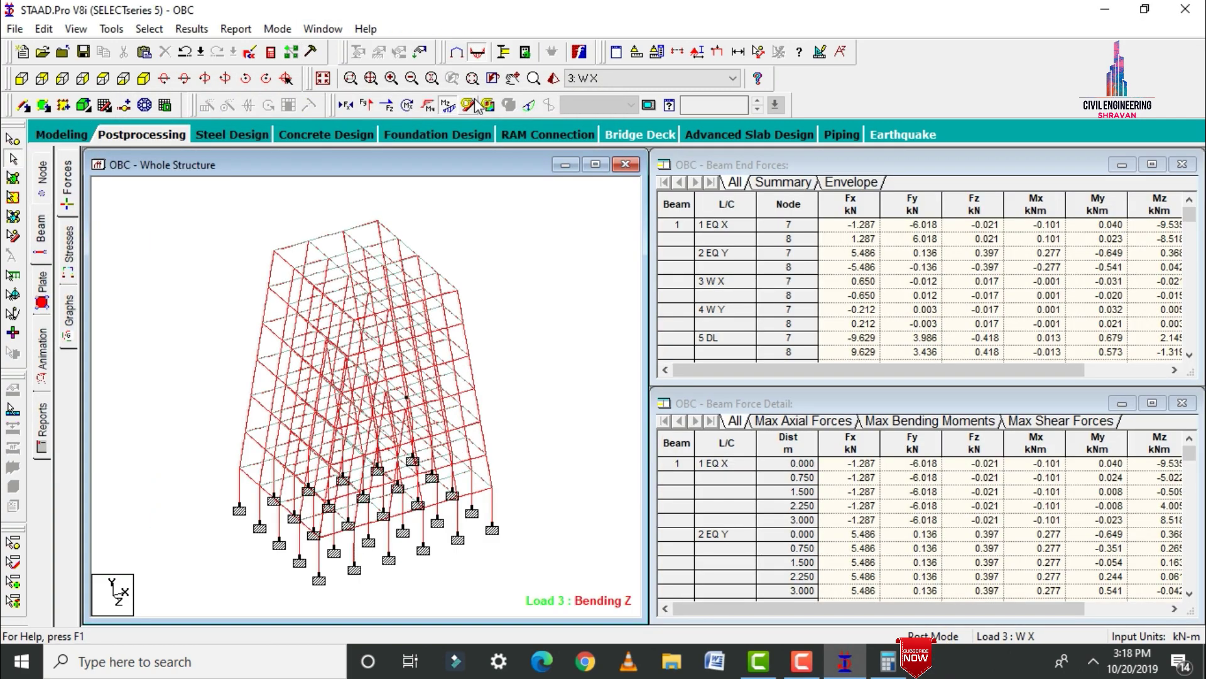
{"action": "left_click", "coordinate": [450, 107]}
{"action": "left_click", "coordinate": [483, 502]}
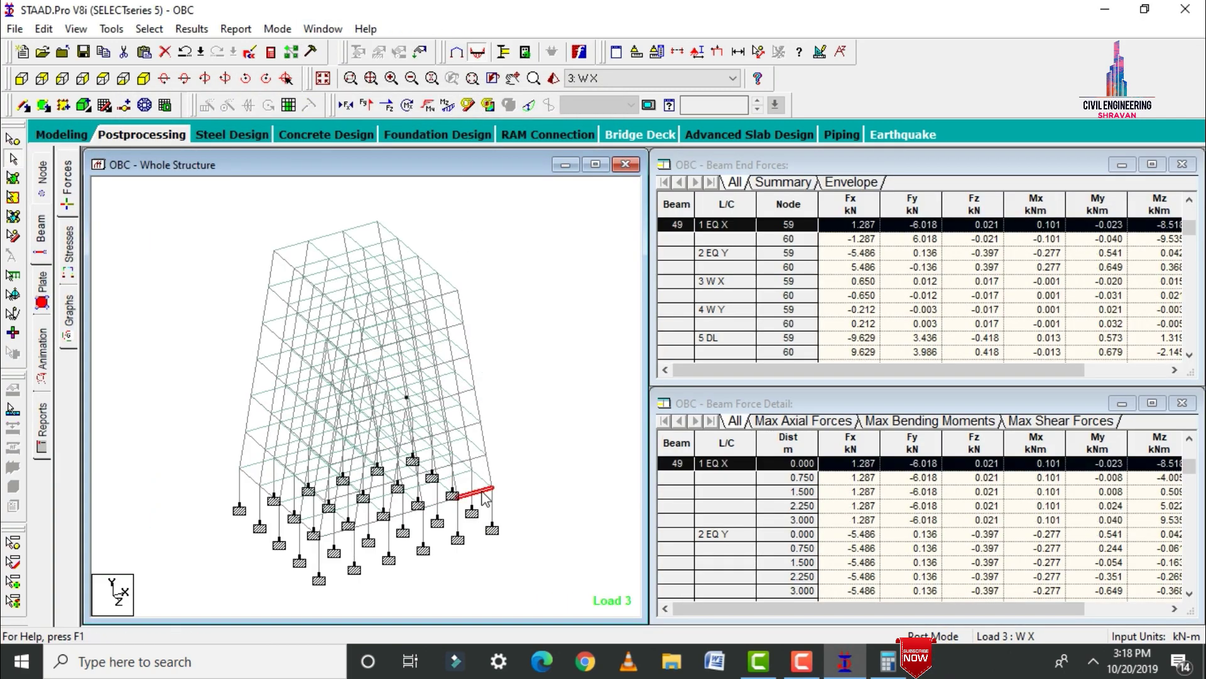
{"action": "double_click", "coordinate": [481, 507]}
{"action": "left_click", "coordinate": [699, 154]}
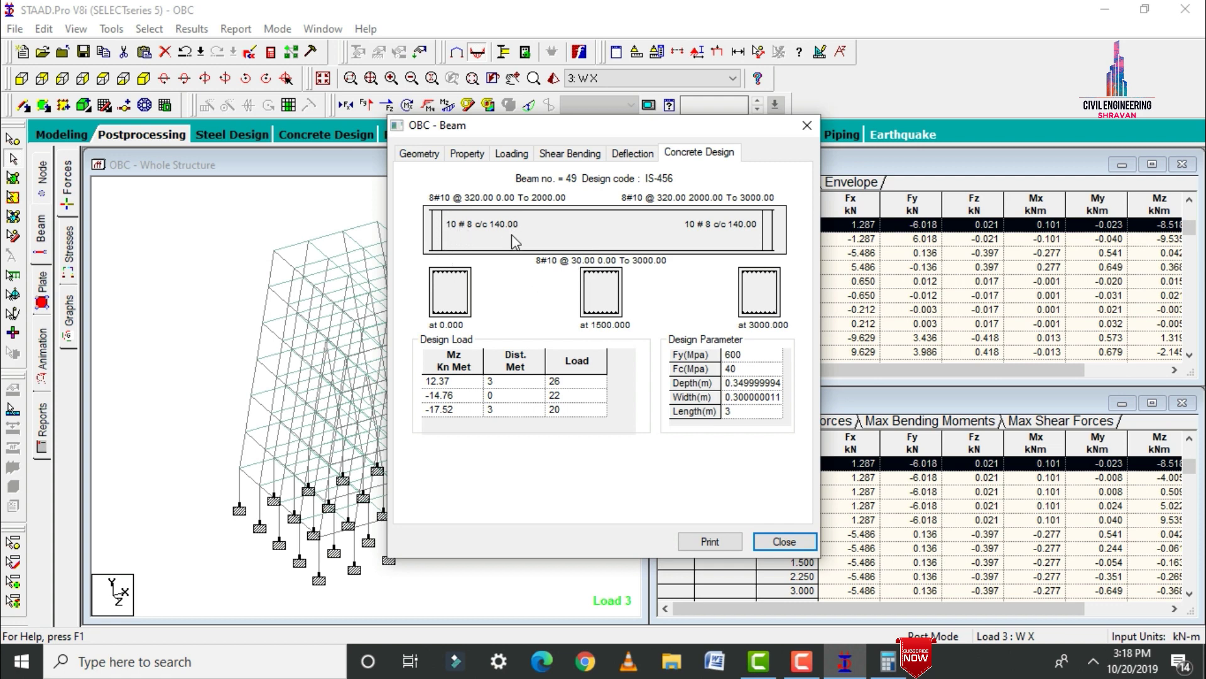
{"action": "left_click", "coordinate": [760, 545]}
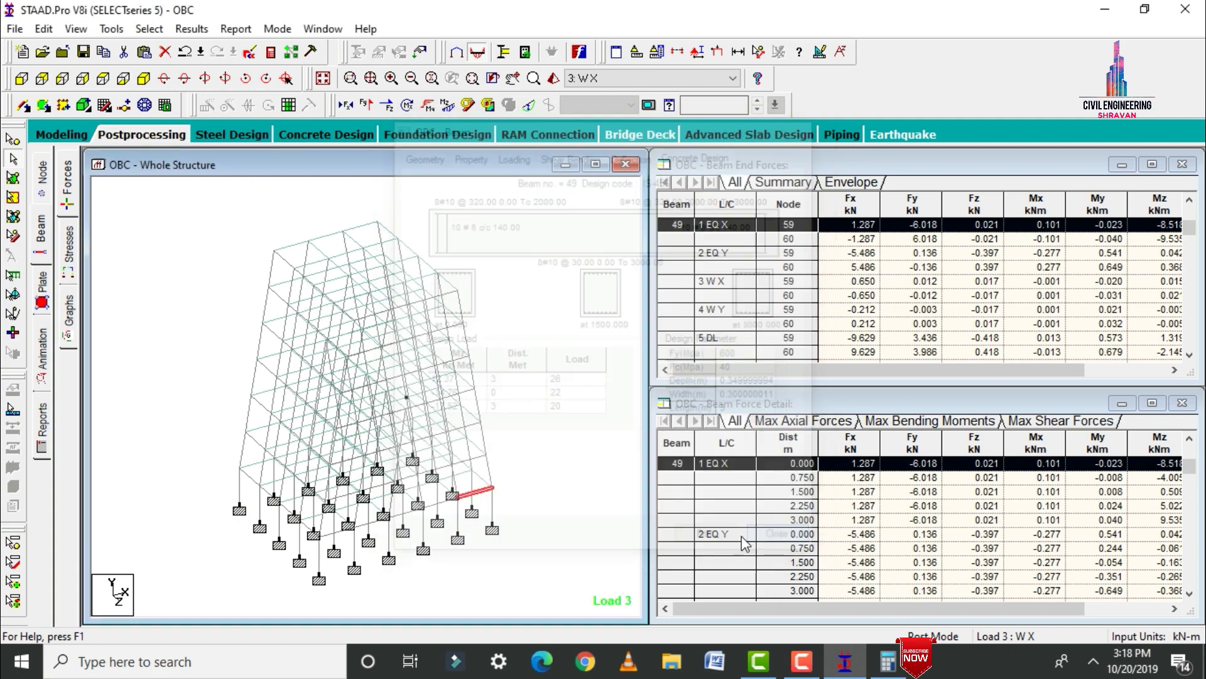
Review the concrete design of beam 332 on the rear edge of the top floor.
{"action": "left_click", "coordinate": [360, 226]}
{"action": "double_click", "coordinate": [363, 232]}
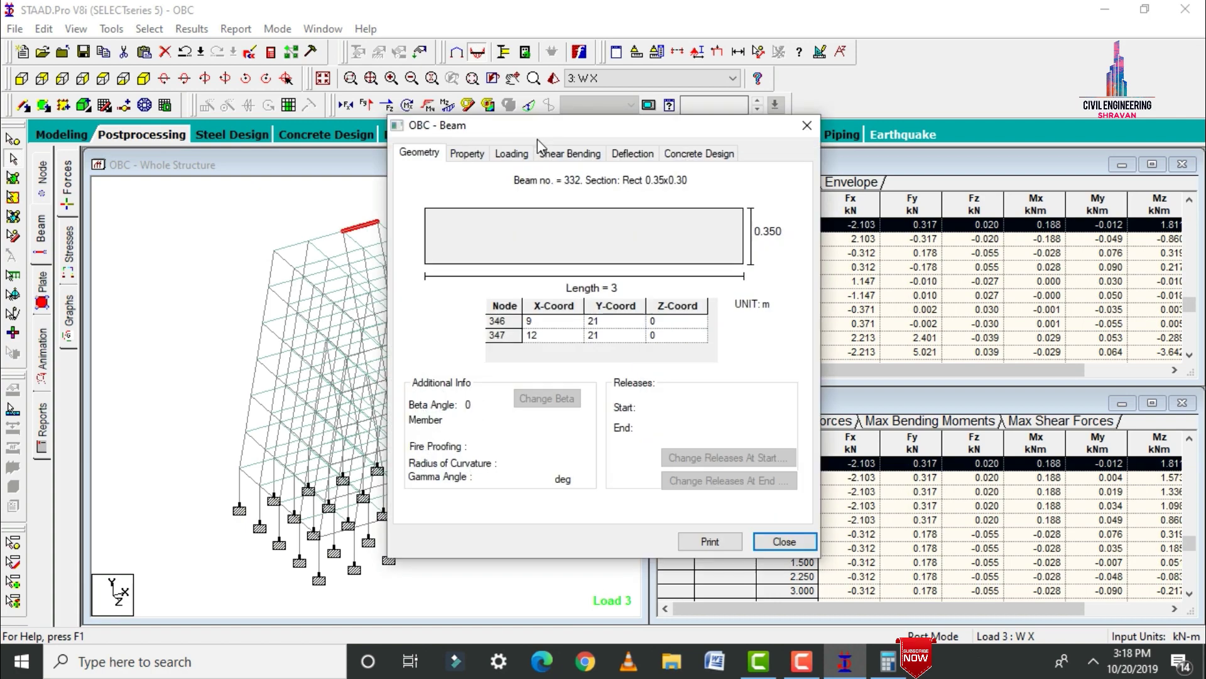
{"action": "left_click", "coordinate": [699, 152]}
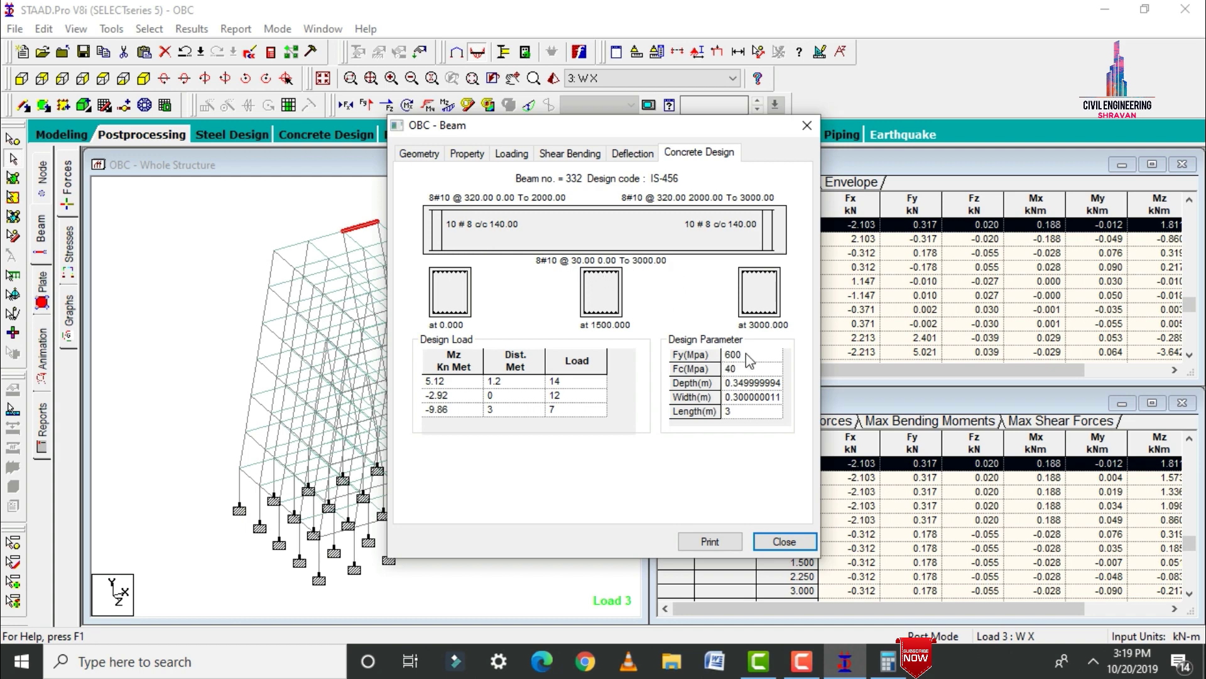
{"action": "left_click", "coordinate": [809, 125]}
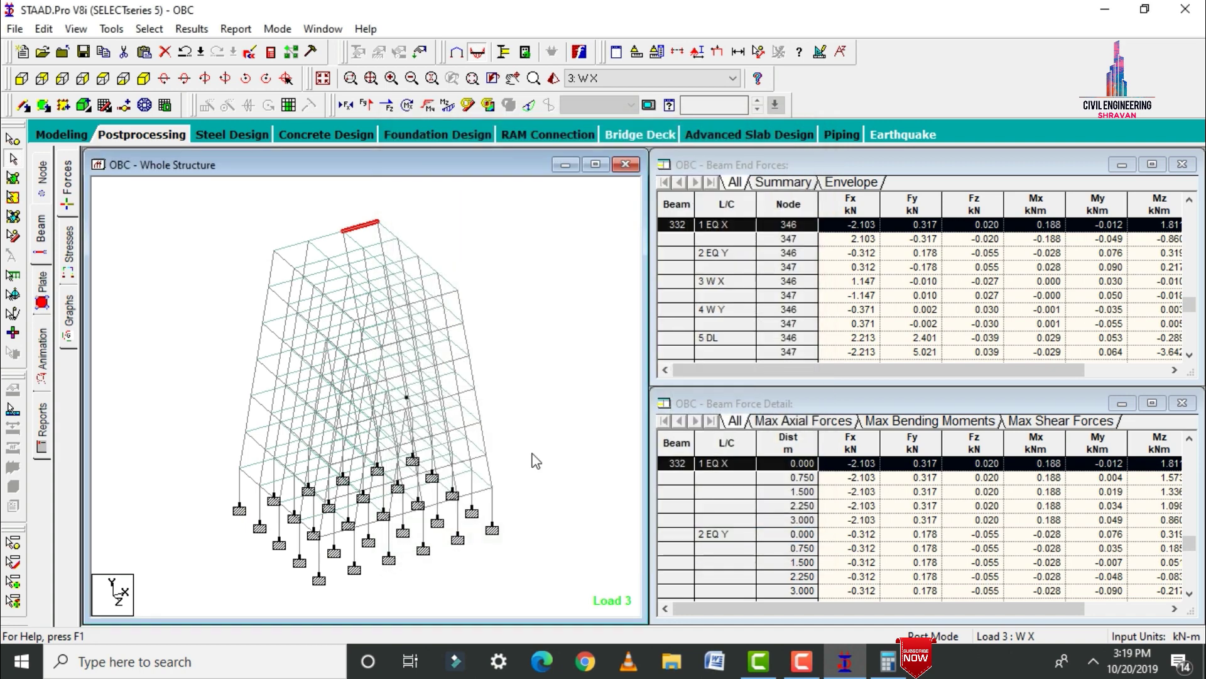
Review the concrete design of ground-storey corner column 55.
{"action": "left_click", "coordinate": [494, 520]}
{"action": "double_click", "coordinate": [494, 510]}
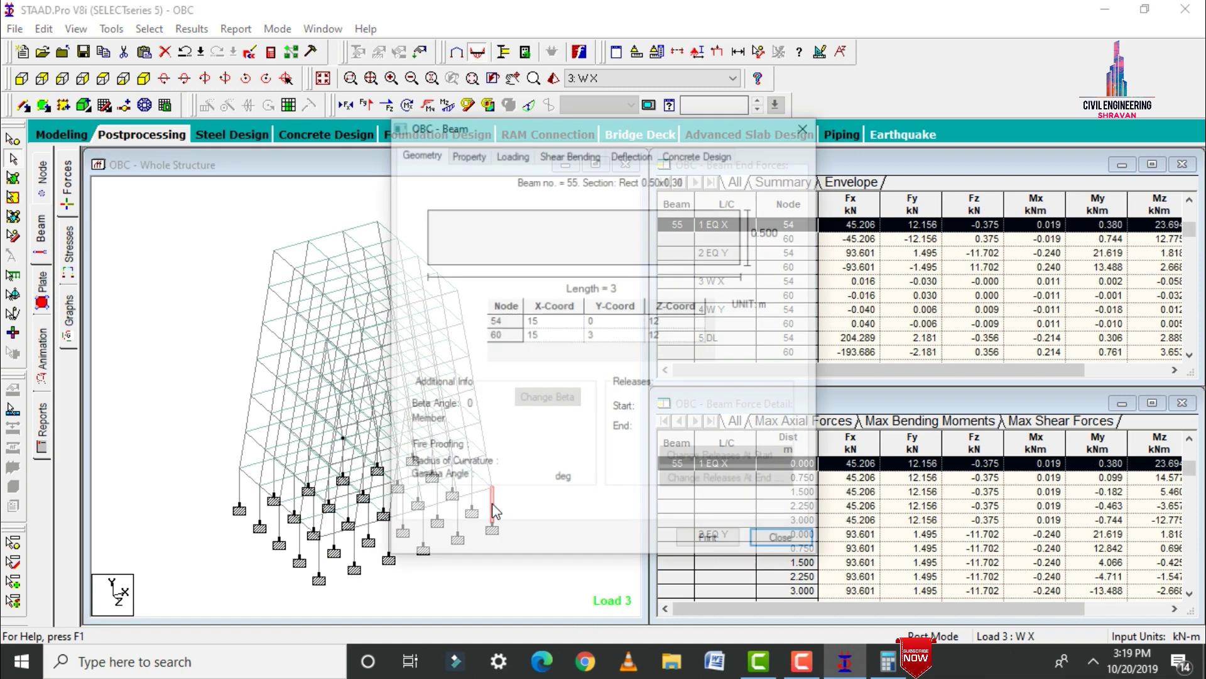
{"action": "left_click", "coordinate": [698, 153]}
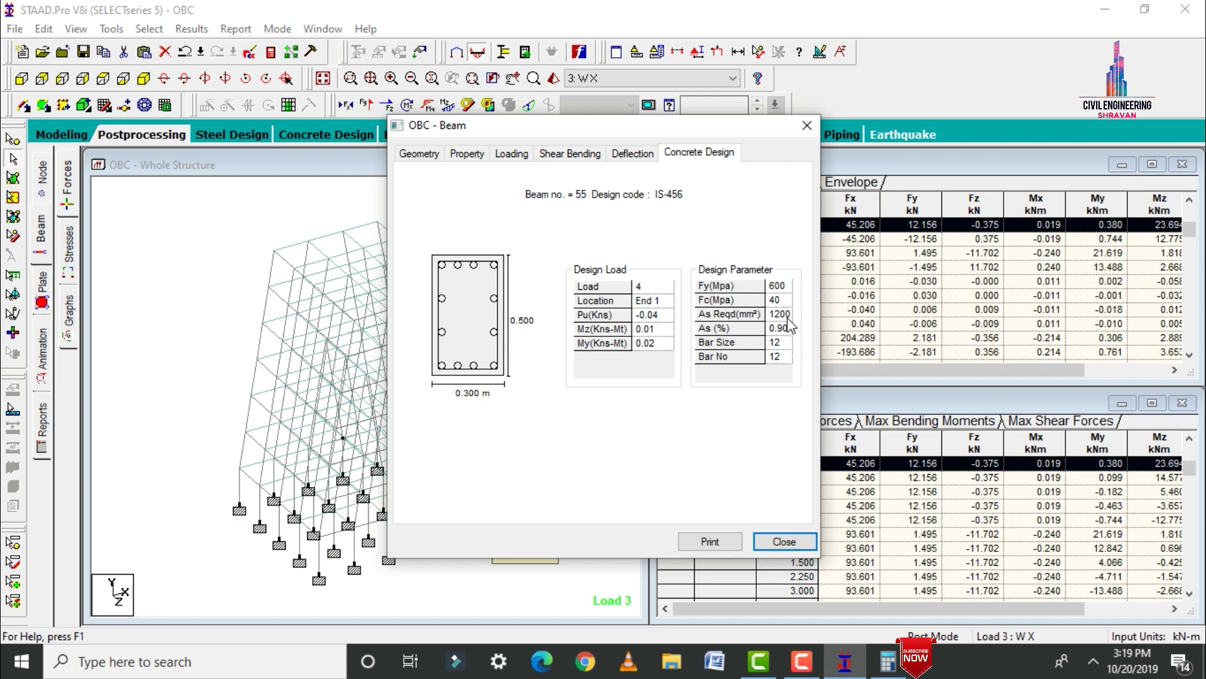
{"action": "left_click", "coordinate": [806, 123]}
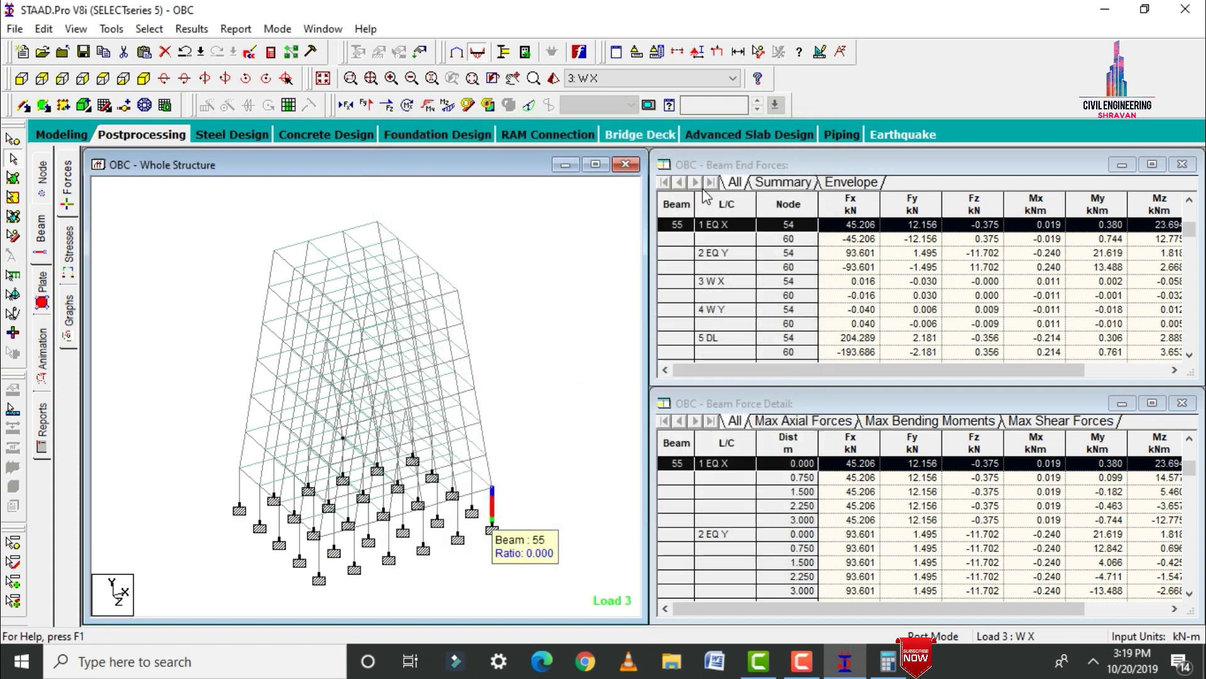
Review the concrete design of top-storey corner column 219.
{"action": "left_click", "coordinate": [461, 302]}
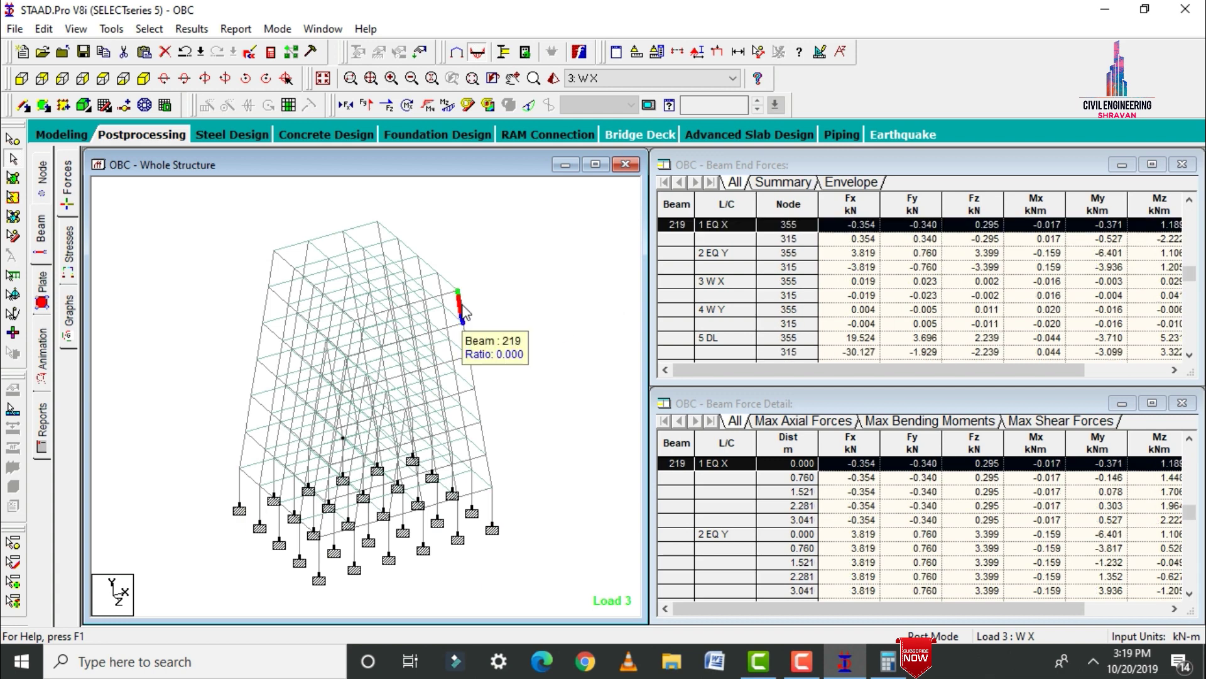
{"action": "double_click", "coordinate": [460, 296]}
{"action": "left_click", "coordinate": [699, 152]}
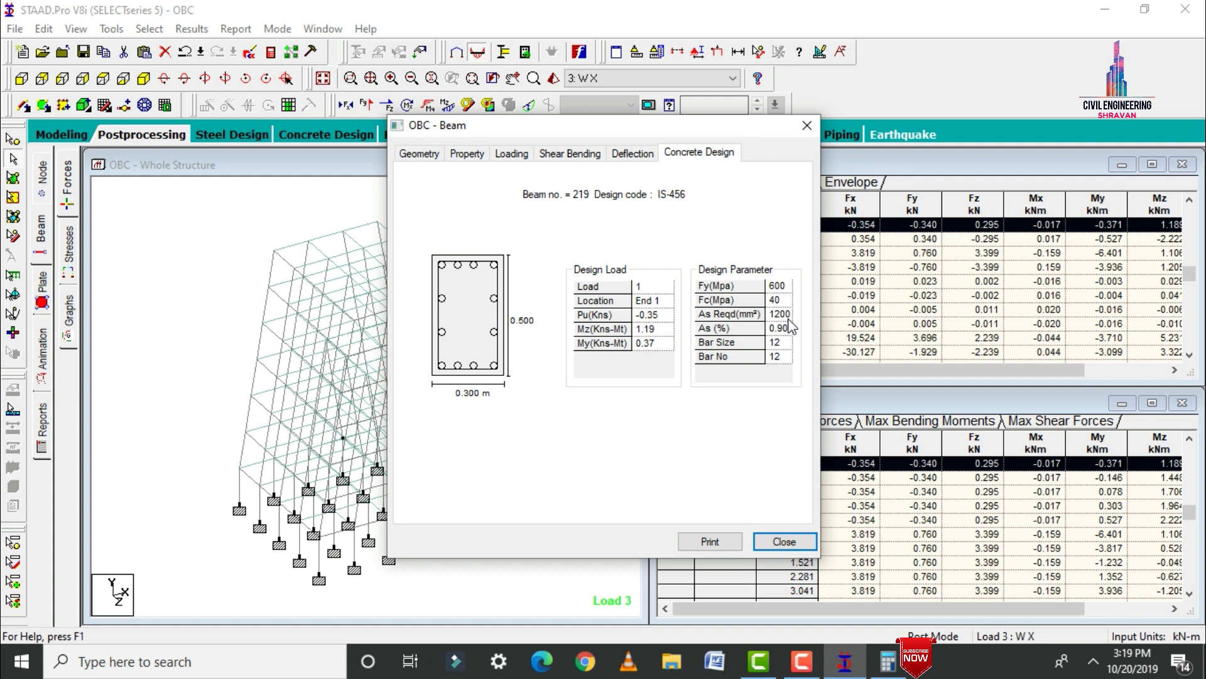
{"action": "left_click", "coordinate": [783, 539]}
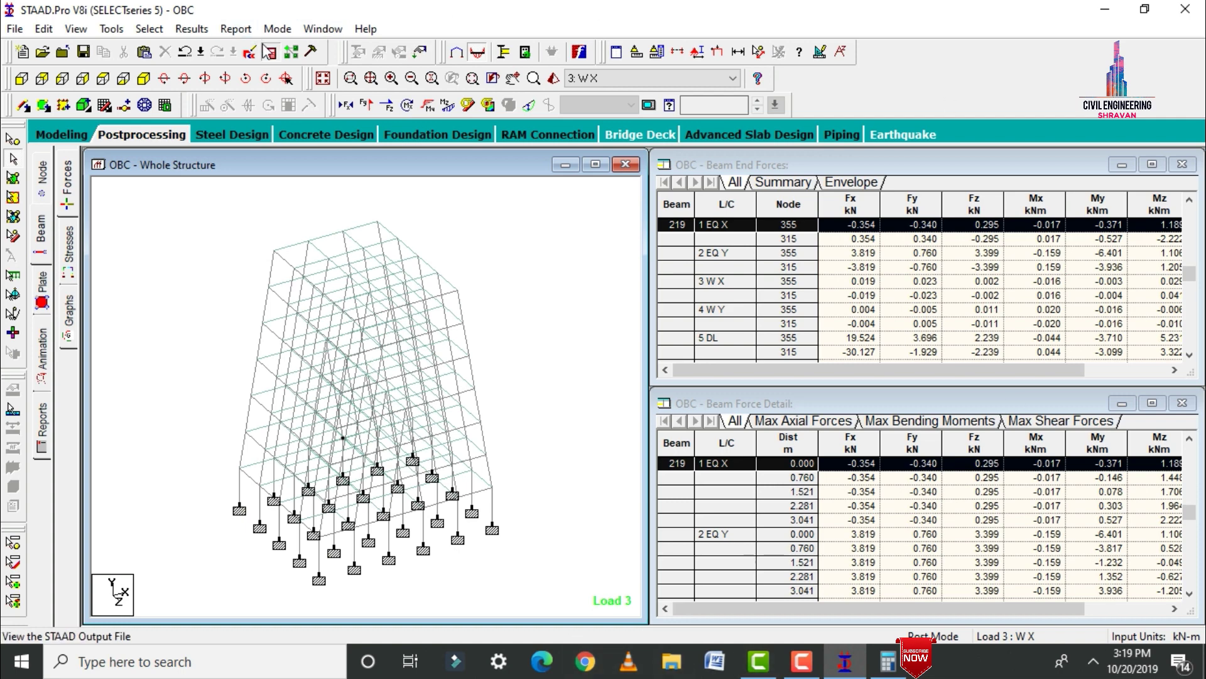
Open the STAAD output file, read through the beam reinforcement and shear results under CONCRETE DESIGN, and close it.
{"action": "left_click", "coordinate": [271, 51]}
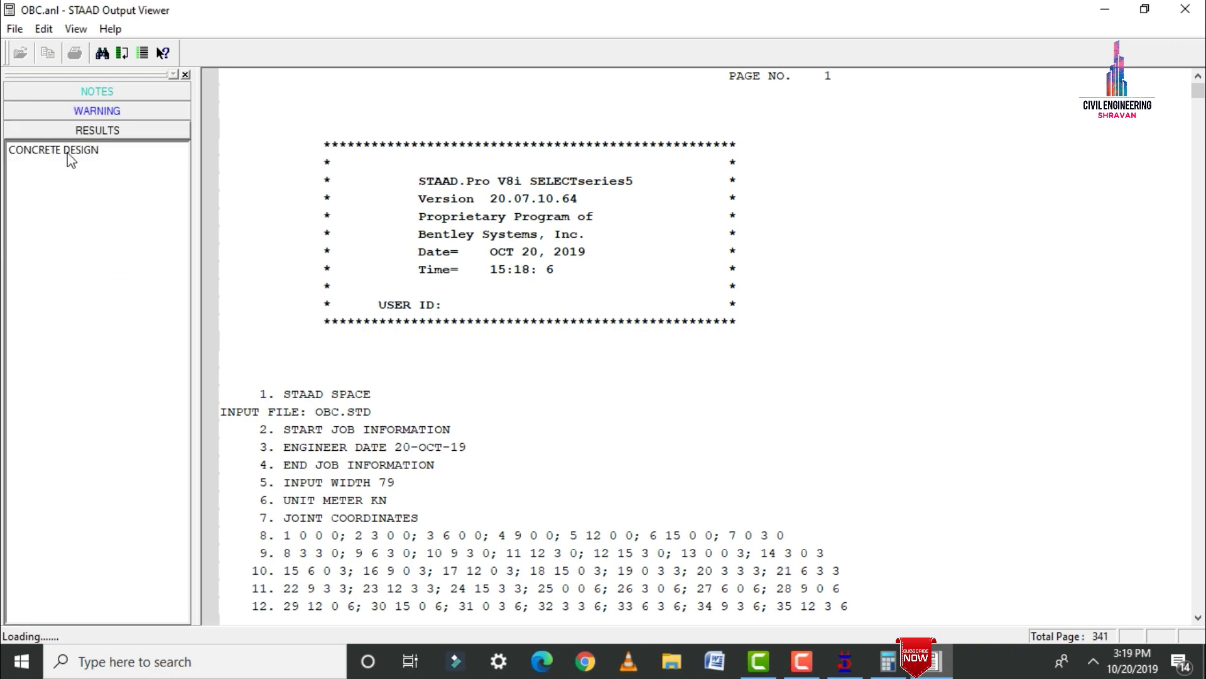
{"action": "left_click", "coordinate": [69, 152]}
{"action": "scroll", "coordinate": [527, 339], "scroll_direction": "down", "scroll_amount": 20}
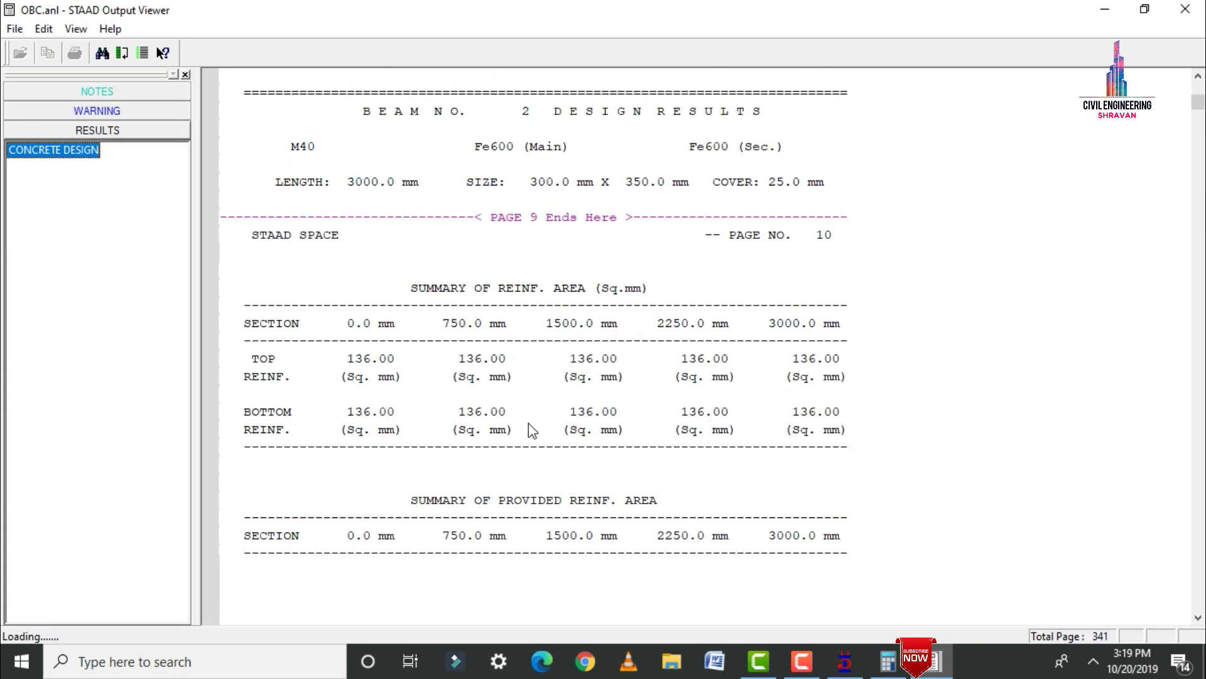
{"action": "scroll", "coordinate": [529, 430], "scroll_direction": "down", "scroll_amount": 20}
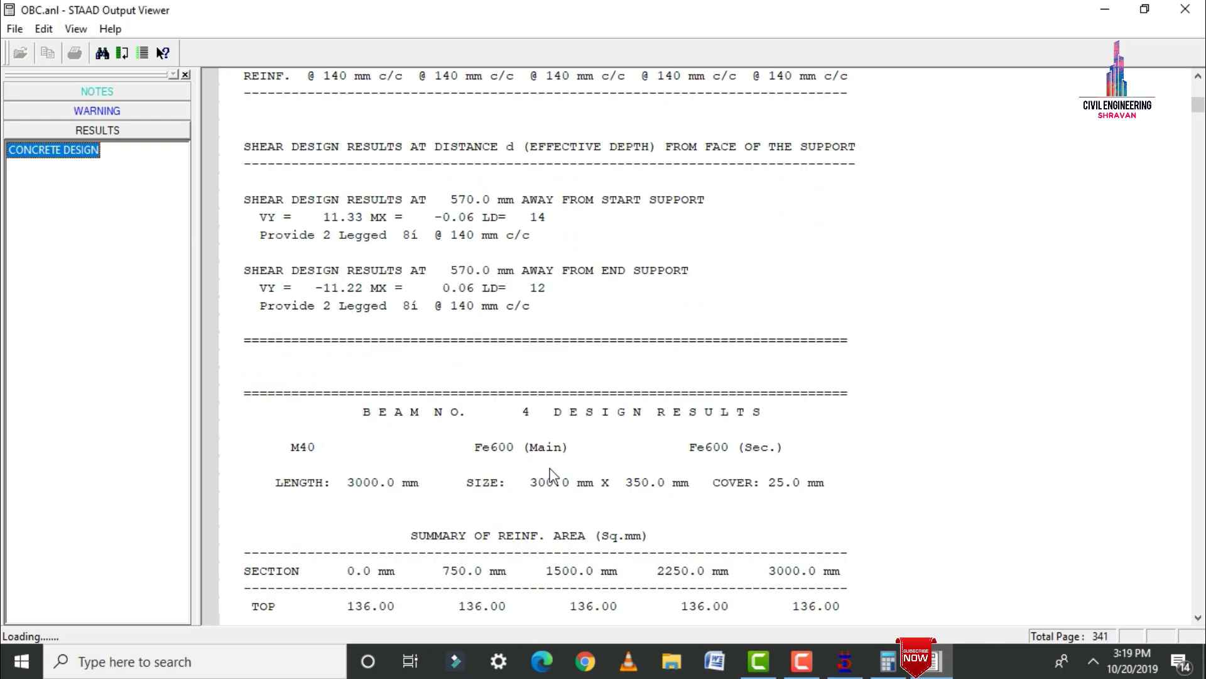
{"action": "scroll", "coordinate": [549, 469], "scroll_direction": "down", "scroll_amount": 15}
{"action": "scroll", "coordinate": [567, 468], "scroll_direction": "down", "scroll_amount": 20}
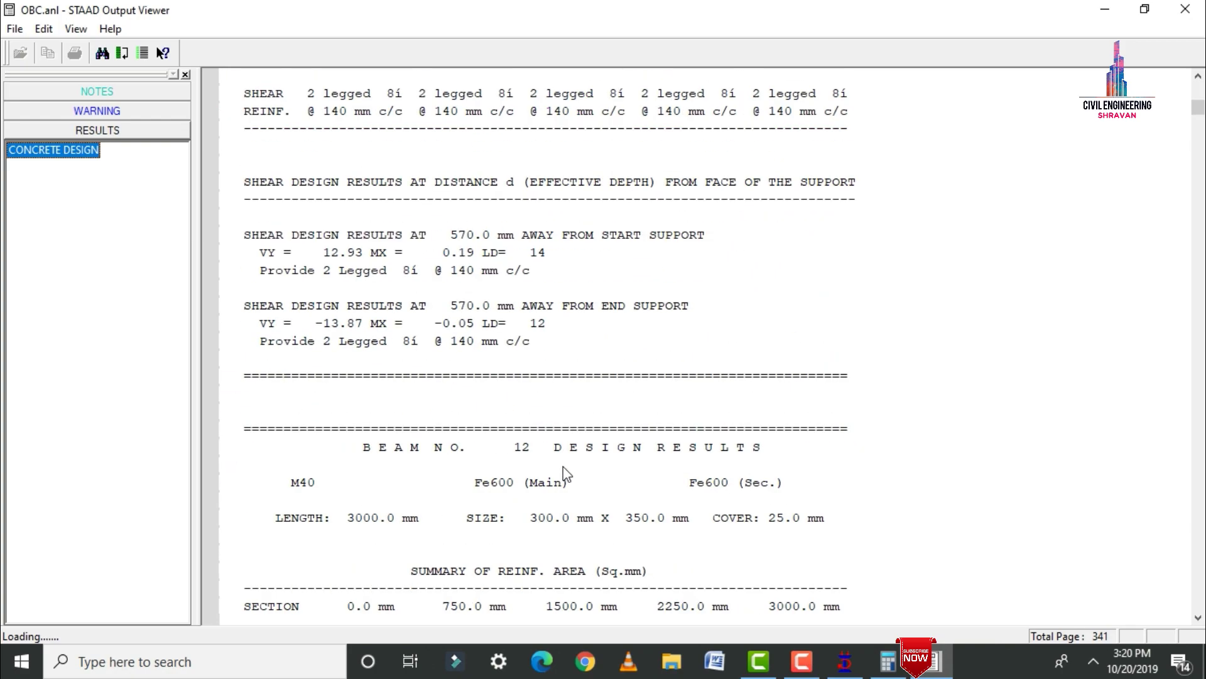
{"action": "scroll", "coordinate": [572, 478], "scroll_direction": "down", "scroll_amount": 5}
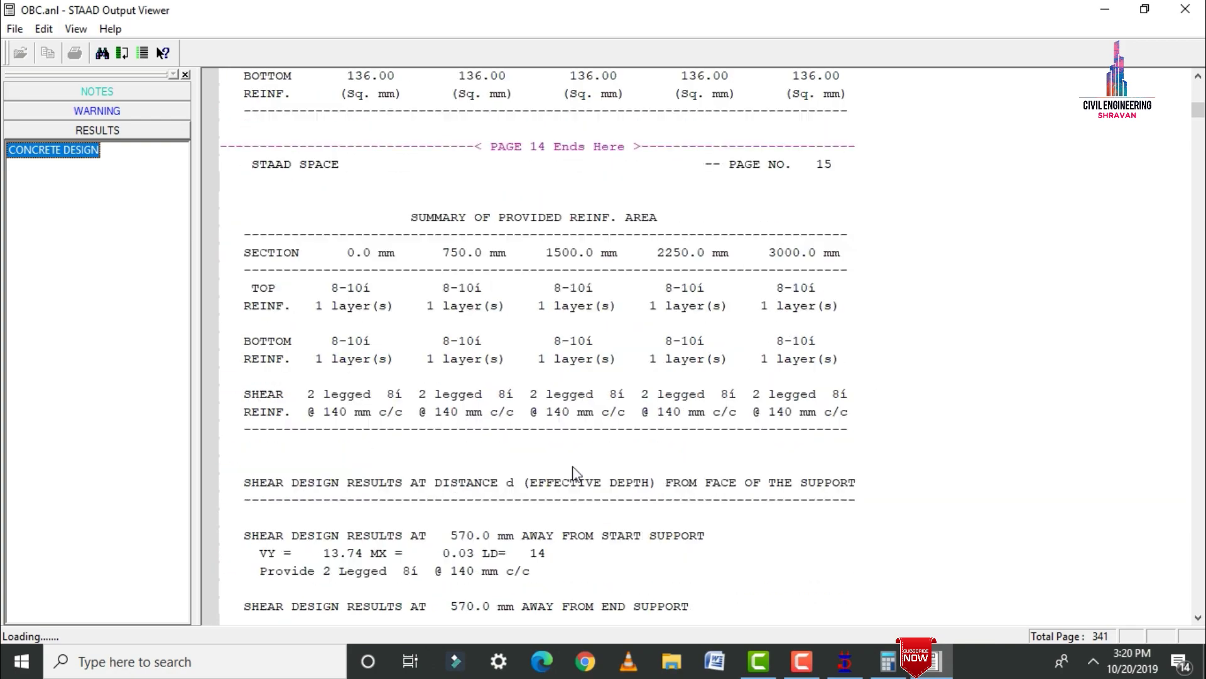
{"action": "left_click", "coordinate": [1185, 8]}
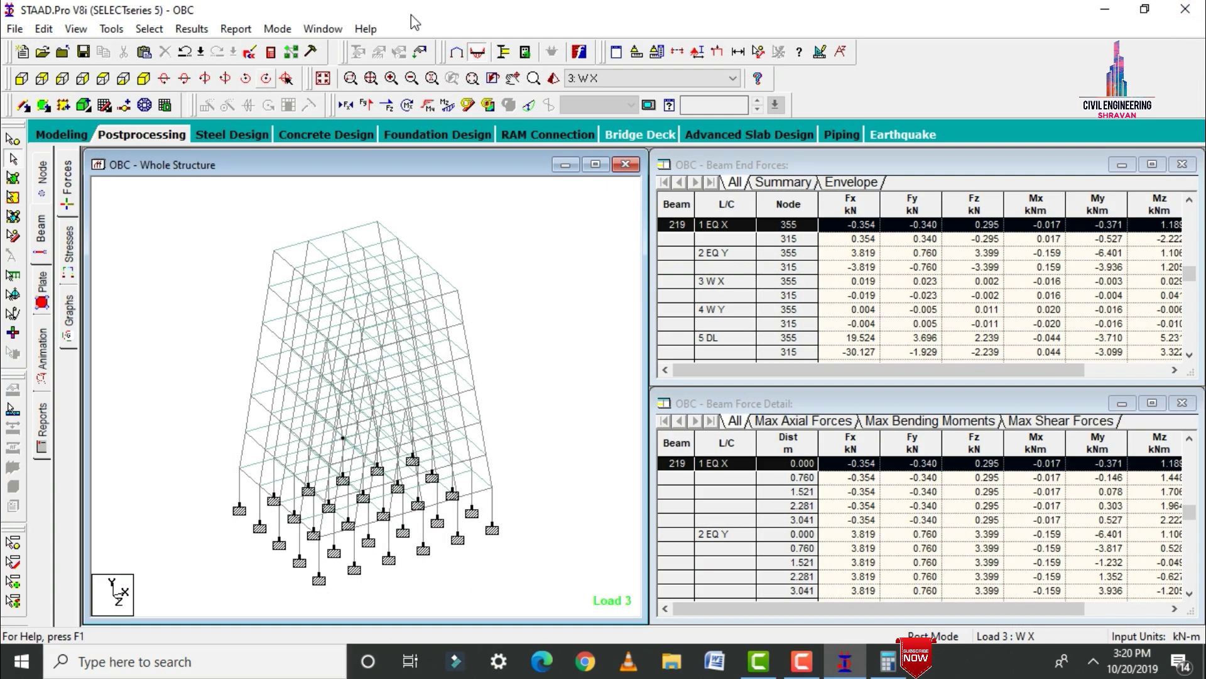
Include the primary load cases EQ X through LL for foundation design with all supports and transfer the model to STAAD.foundation.
{"action": "left_click", "coordinate": [428, 135]}
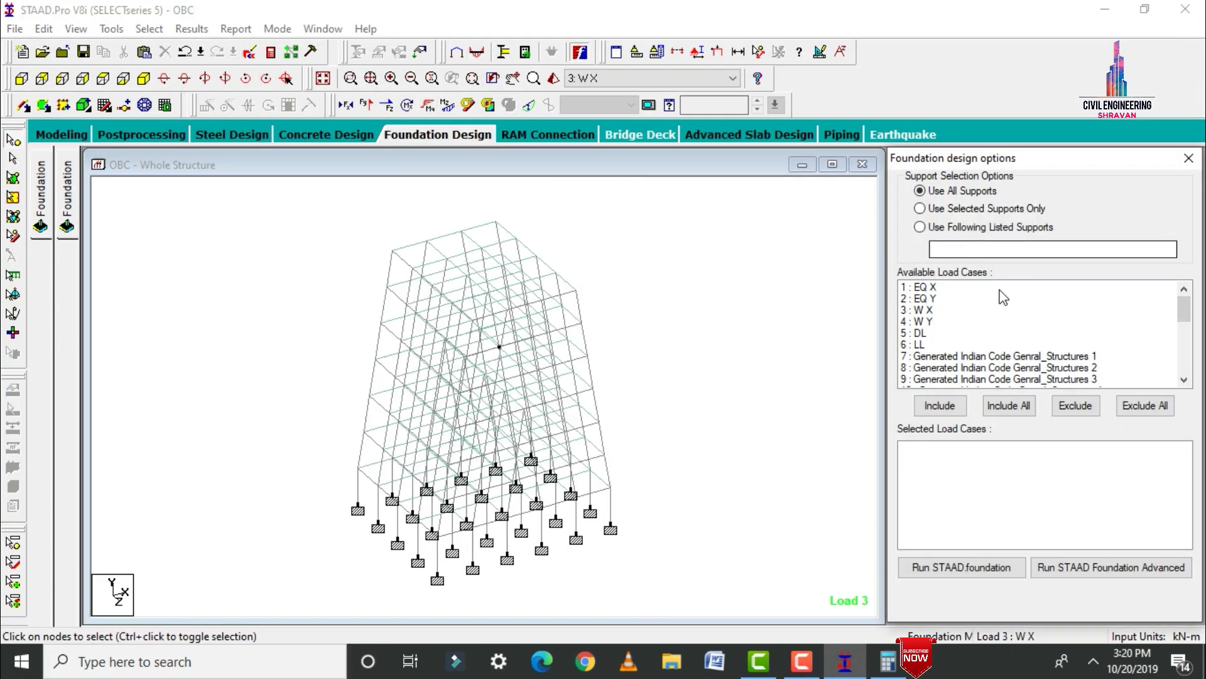
{"action": "left_click", "coordinate": [927, 290]}
{"action": "left_click_drag", "start_coordinate": [928, 305], "coordinate": [926, 349]}
{"action": "left_click", "coordinate": [953, 409]}
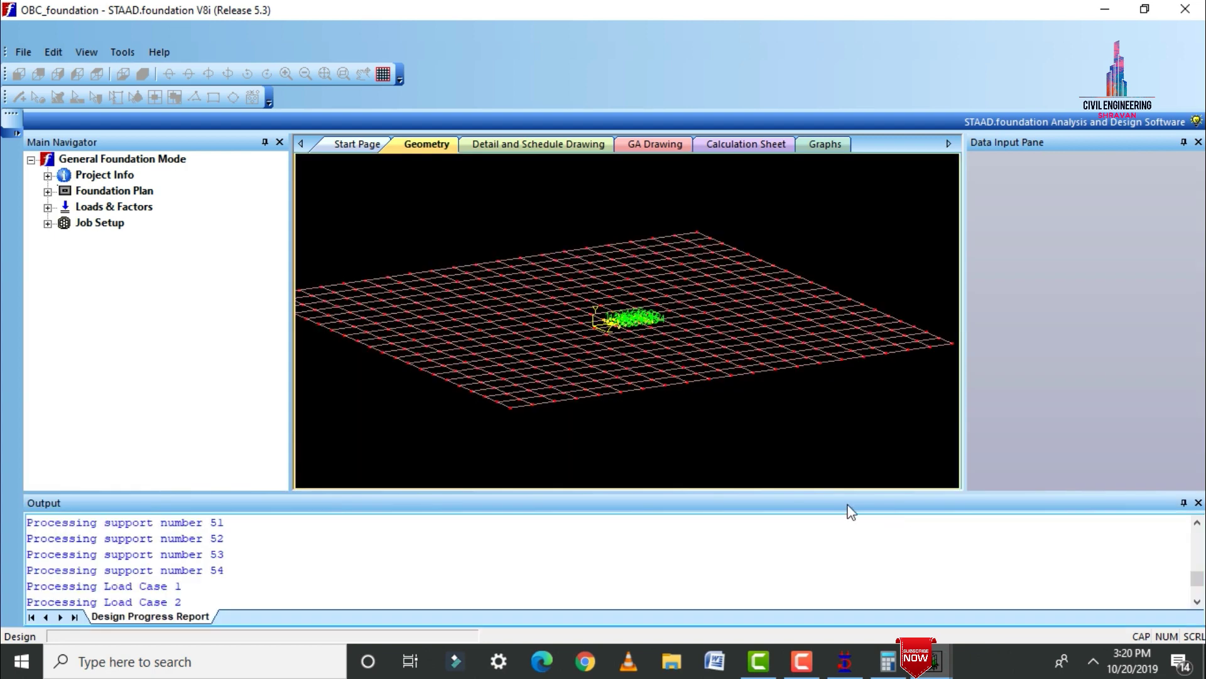
Close the output pane and enlarge the imported supports in the geometry view.
{"action": "left_click", "coordinate": [1199, 503]}
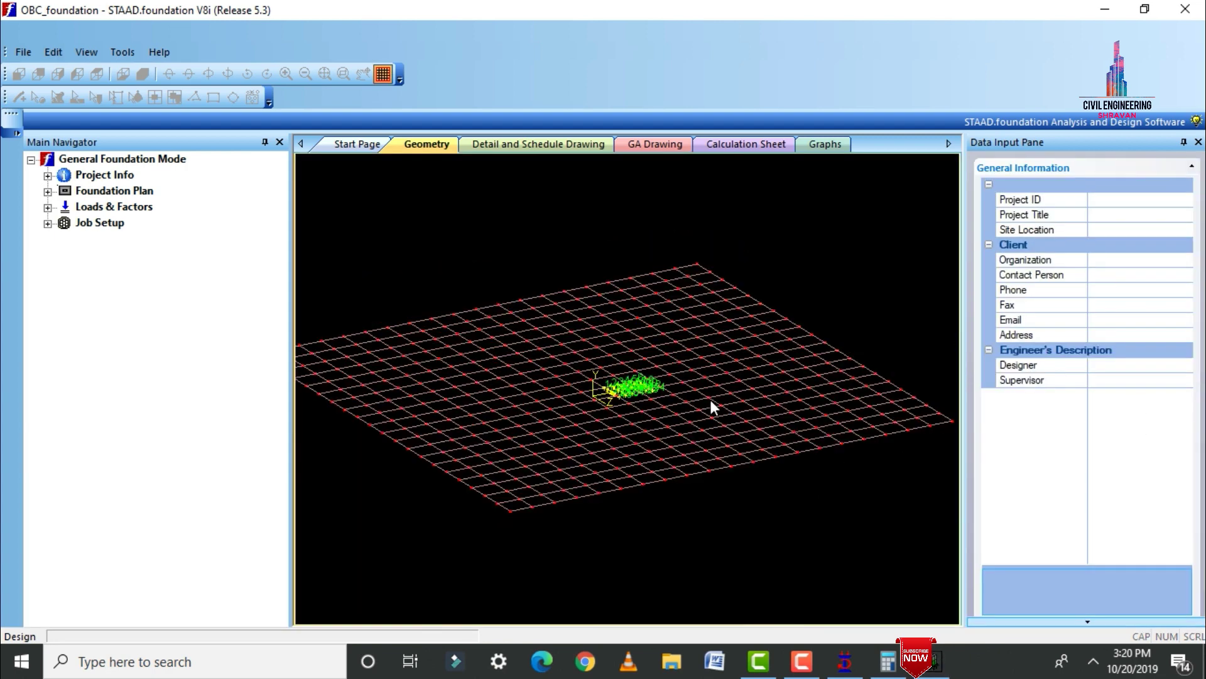
{"action": "scroll", "coordinate": [627, 393], "scroll_direction": "up", "scroll_amount": 5}
{"action": "scroll", "coordinate": [613, 372], "scroll_direction": "up", "scroll_amount": 5}
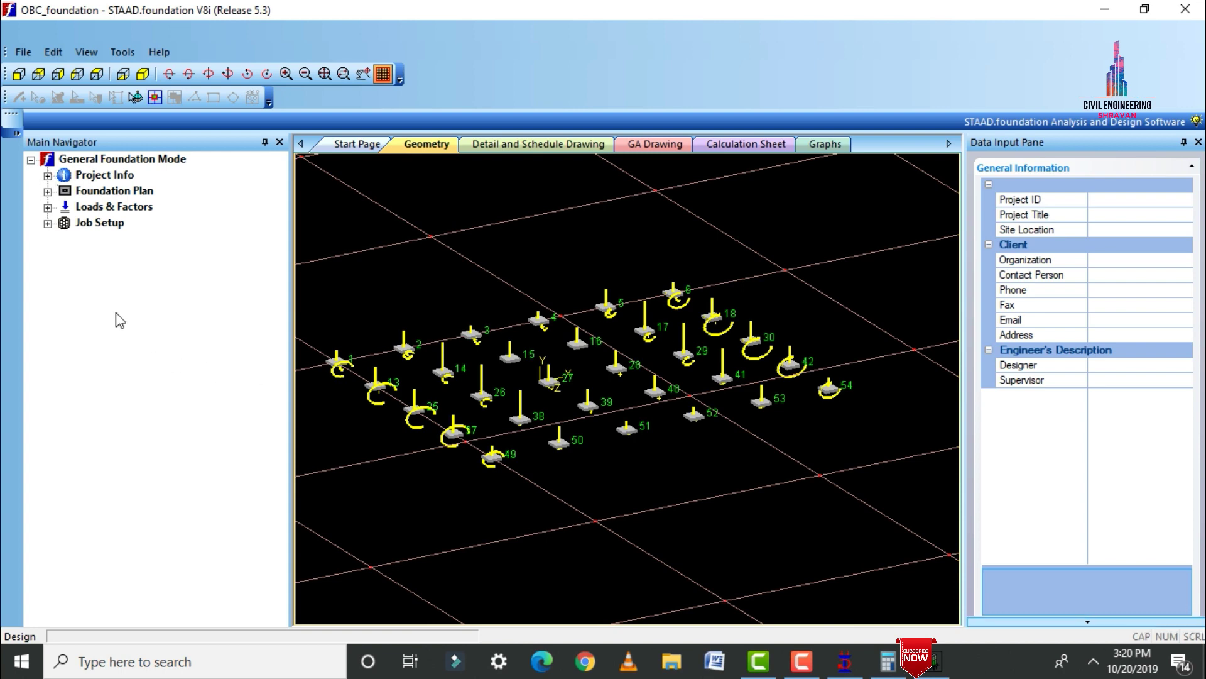
Generate service load combinations from number 101 and ultimate load combinations from number 201 using the INDIAN combination table.
{"action": "left_click", "coordinate": [47, 208]}
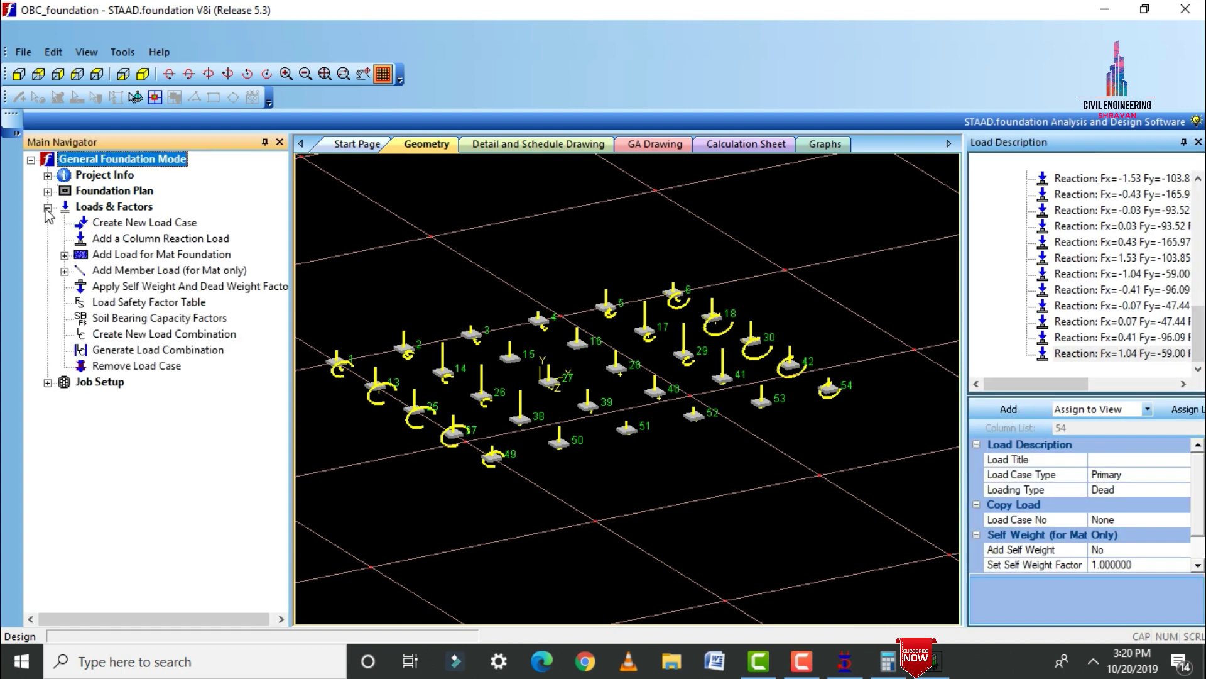
{"action": "left_click", "coordinate": [149, 351]}
{"action": "left_click", "coordinate": [386, 140]}
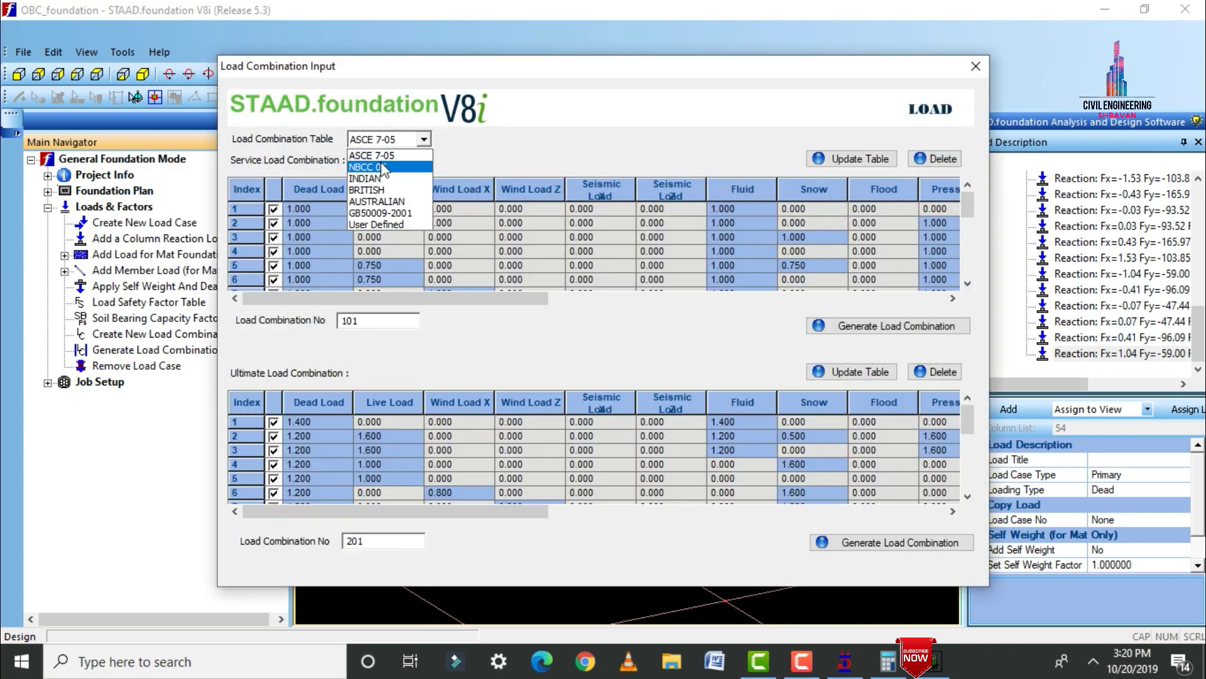
{"action": "left_click", "coordinate": [383, 181]}
{"action": "left_click", "coordinate": [841, 326]}
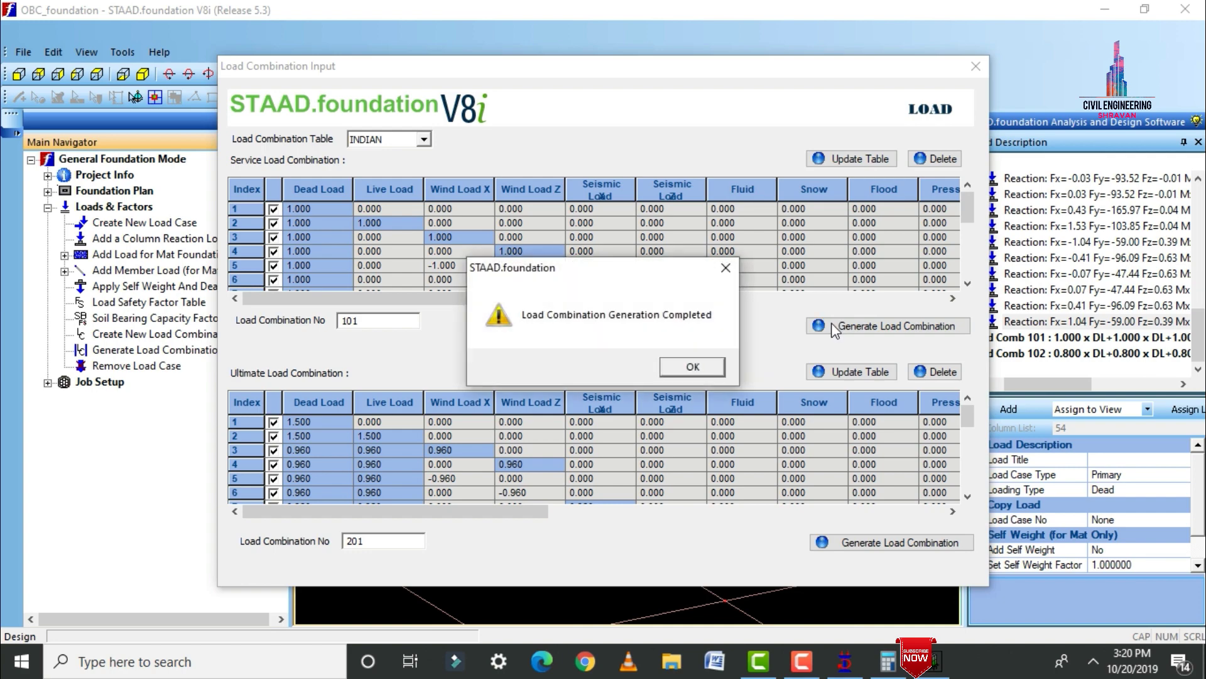
{"action": "left_click", "coordinate": [672, 372]}
{"action": "left_click", "coordinate": [835, 541]}
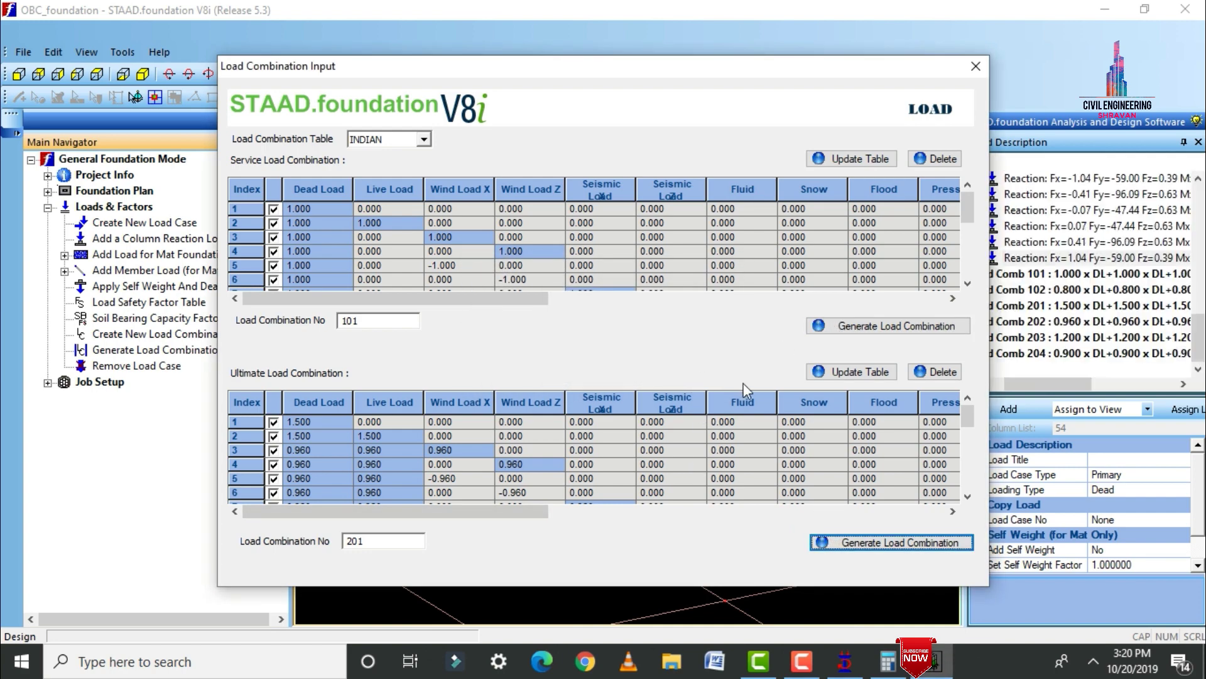
Close the load combination input and start a new foundation job named OCB.
{"action": "left_click", "coordinate": [695, 367]}
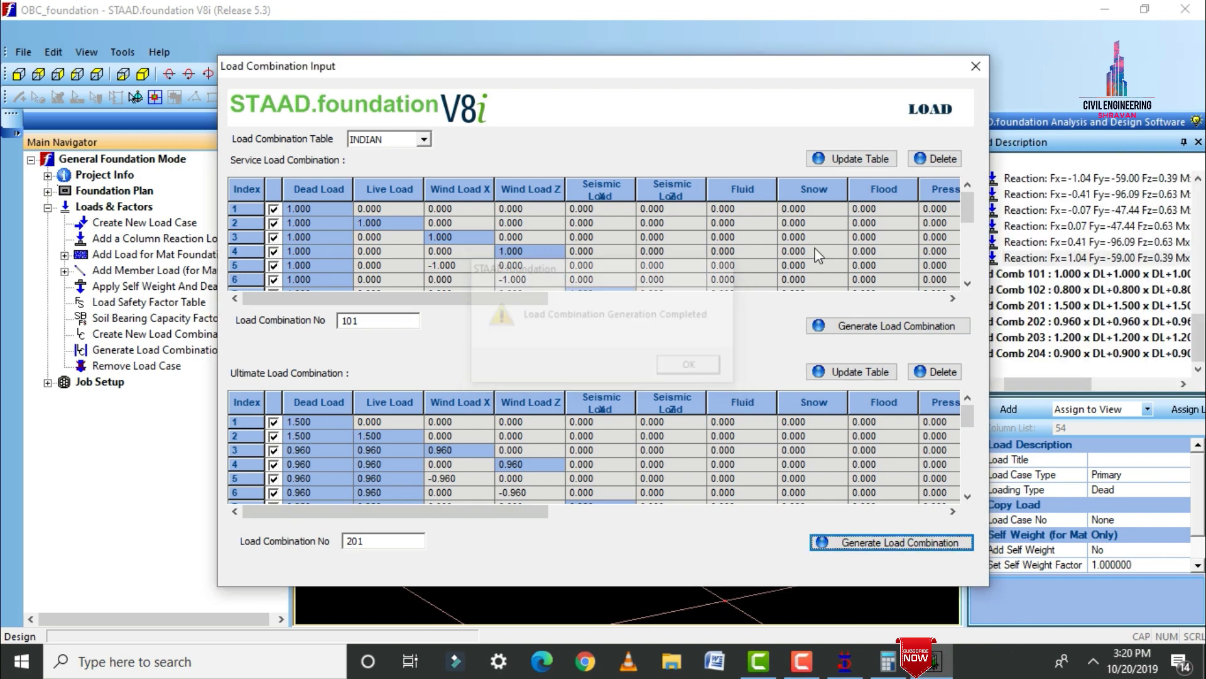
{"action": "left_click", "coordinate": [984, 69]}
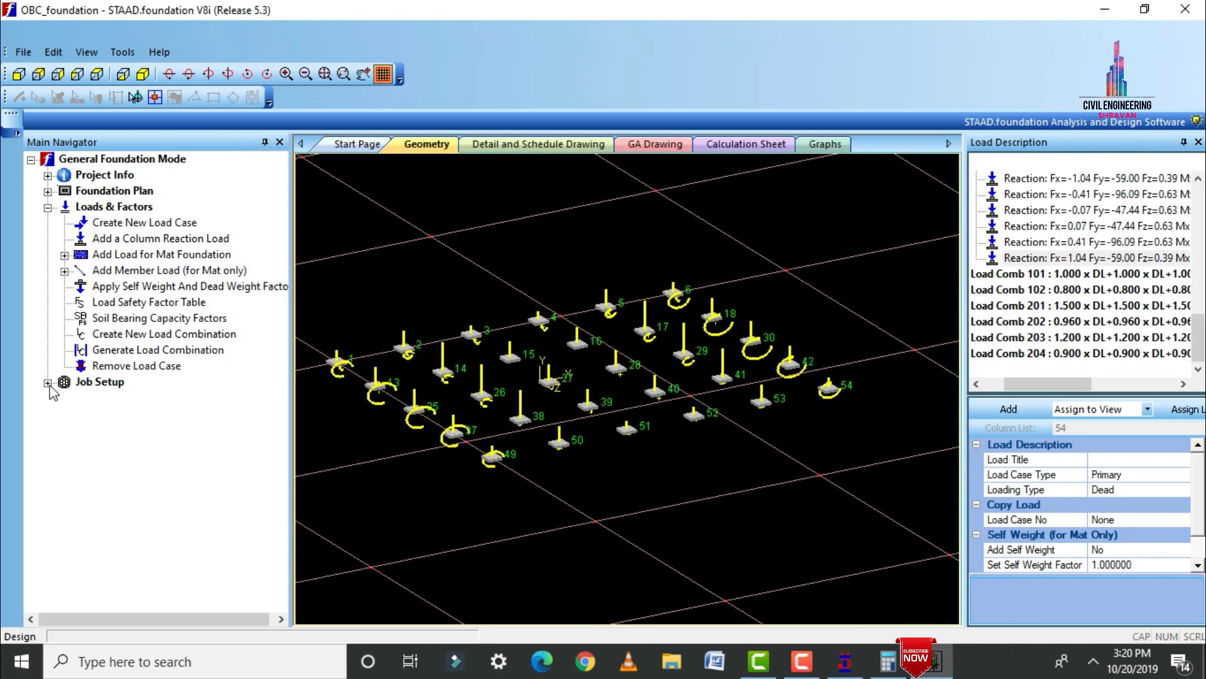
{"action": "left_click", "coordinate": [48, 383]}
{"action": "left_click", "coordinate": [88, 399]}
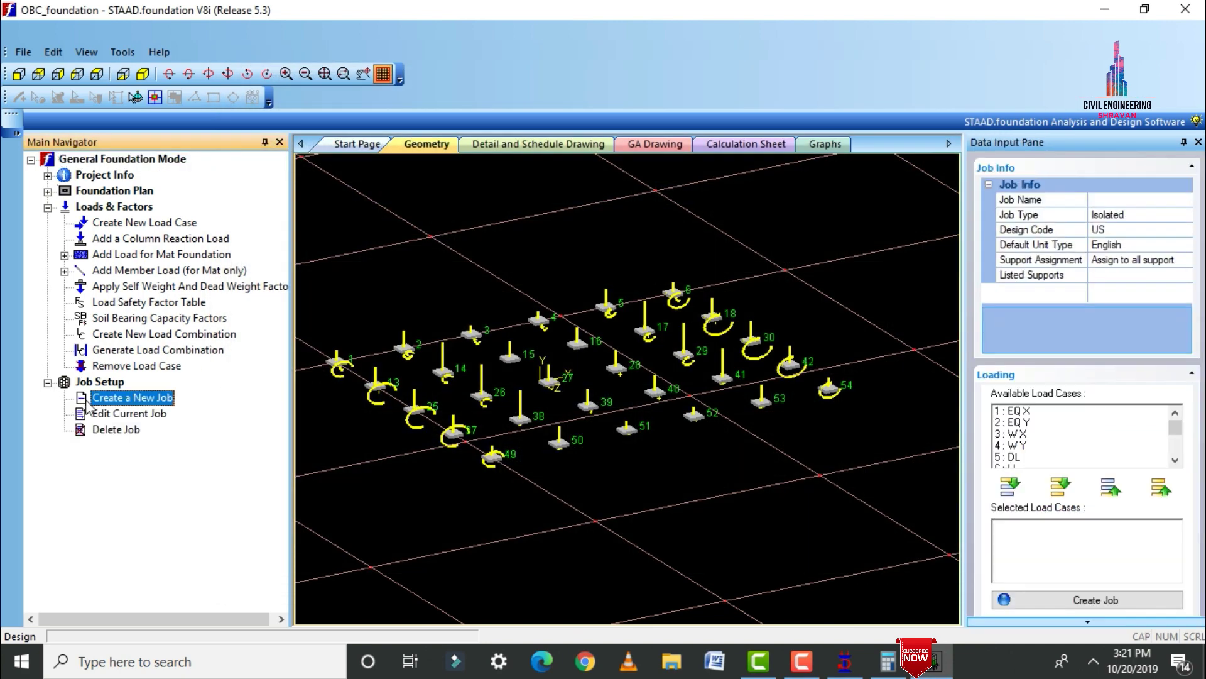
{"action": "left_click", "coordinate": [1130, 200]}
{"action": "type", "text": "O"}
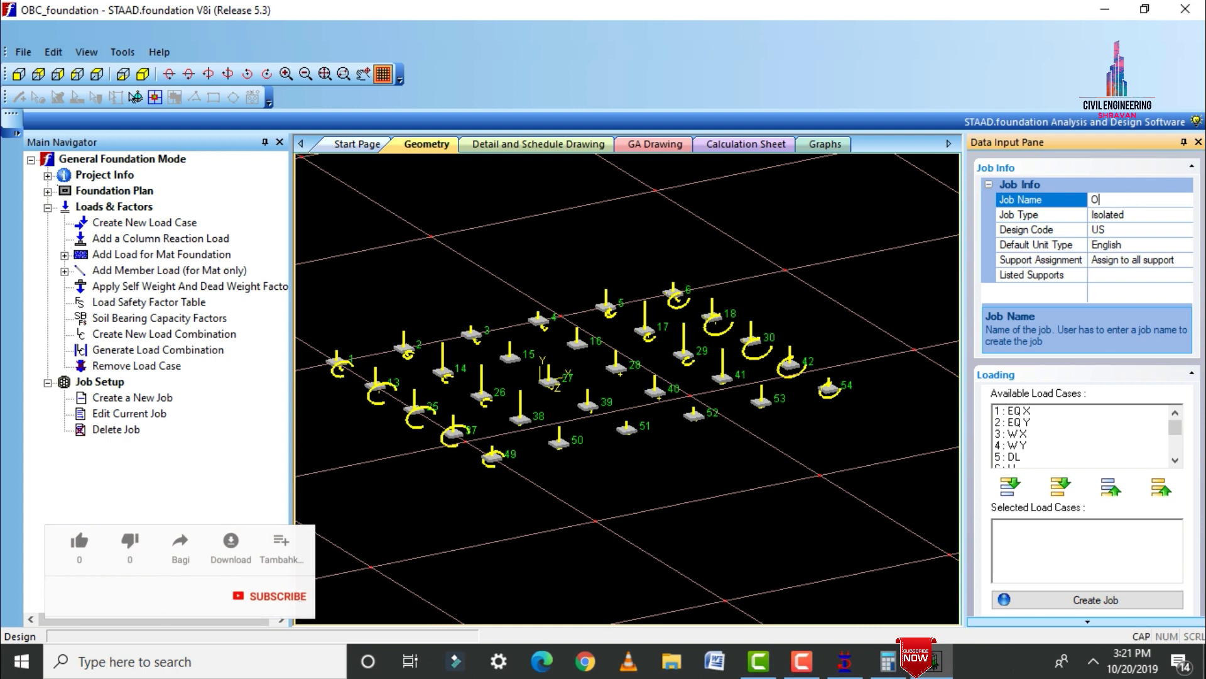
{"action": "type", "text": "B"}
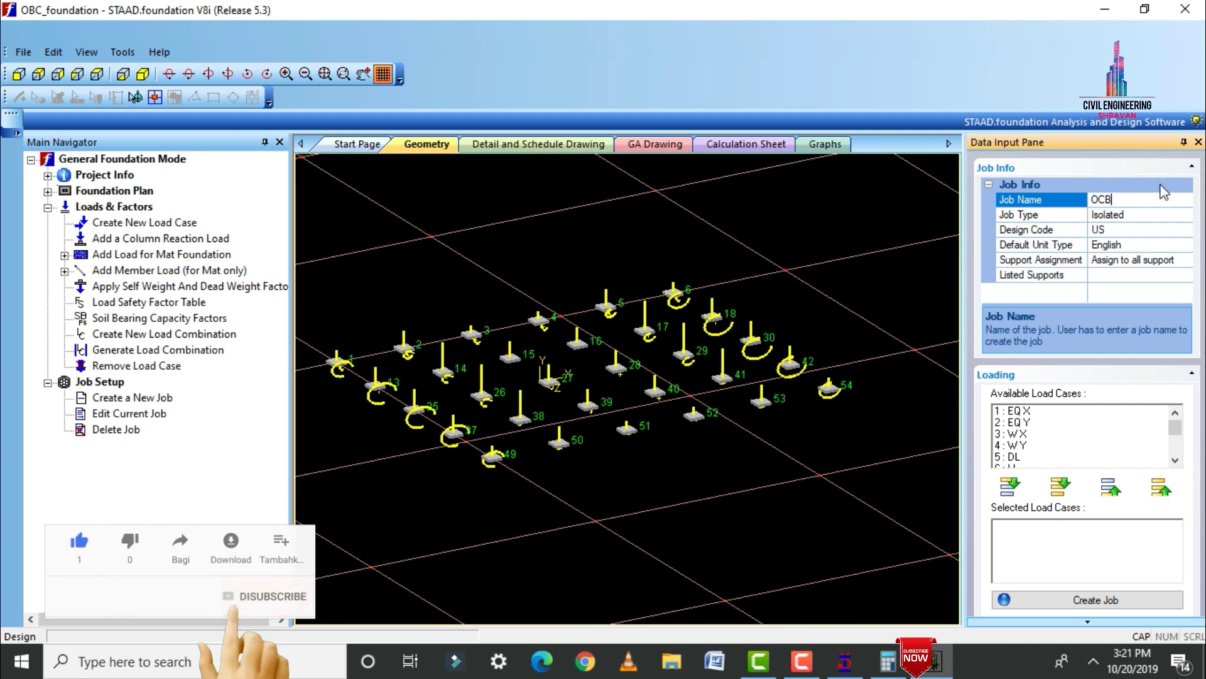
Set the new job's design code to Indian and its default unit type to SI.
{"action": "left_click", "coordinate": [1187, 230]}
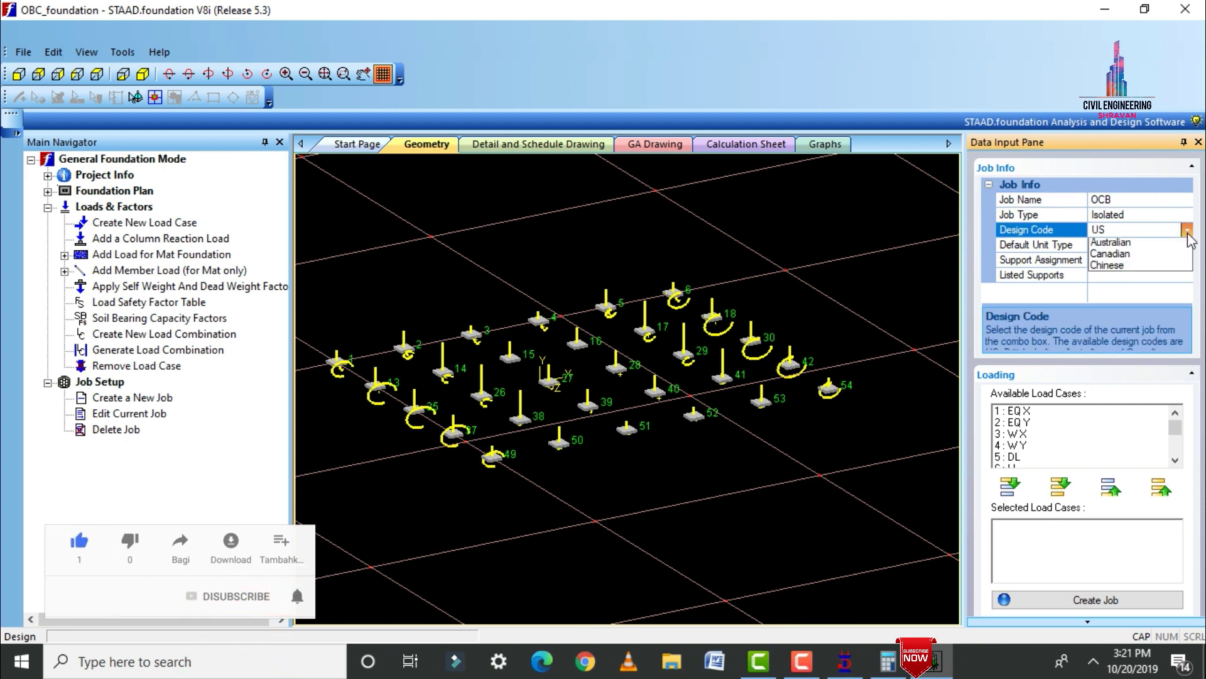
{"action": "left_click", "coordinate": [1192, 247]}
{"action": "left_click", "coordinate": [1192, 247]}
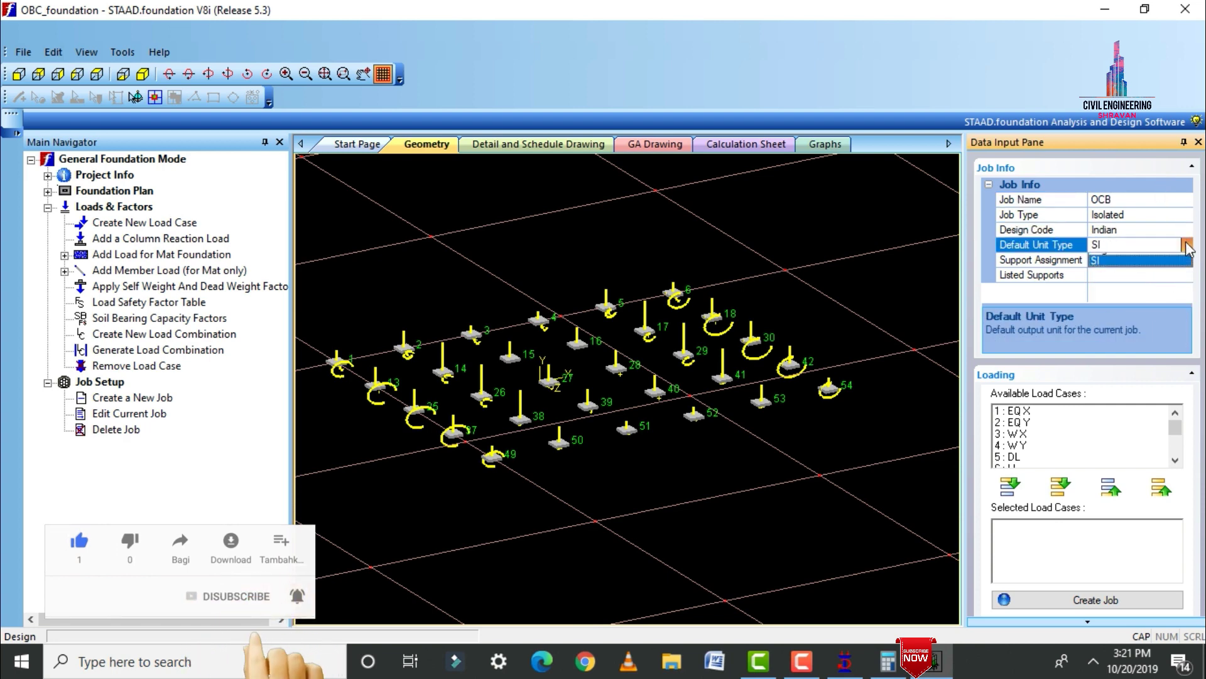
{"action": "left_click", "coordinate": [1187, 245]}
{"action": "left_click", "coordinate": [1129, 274]}
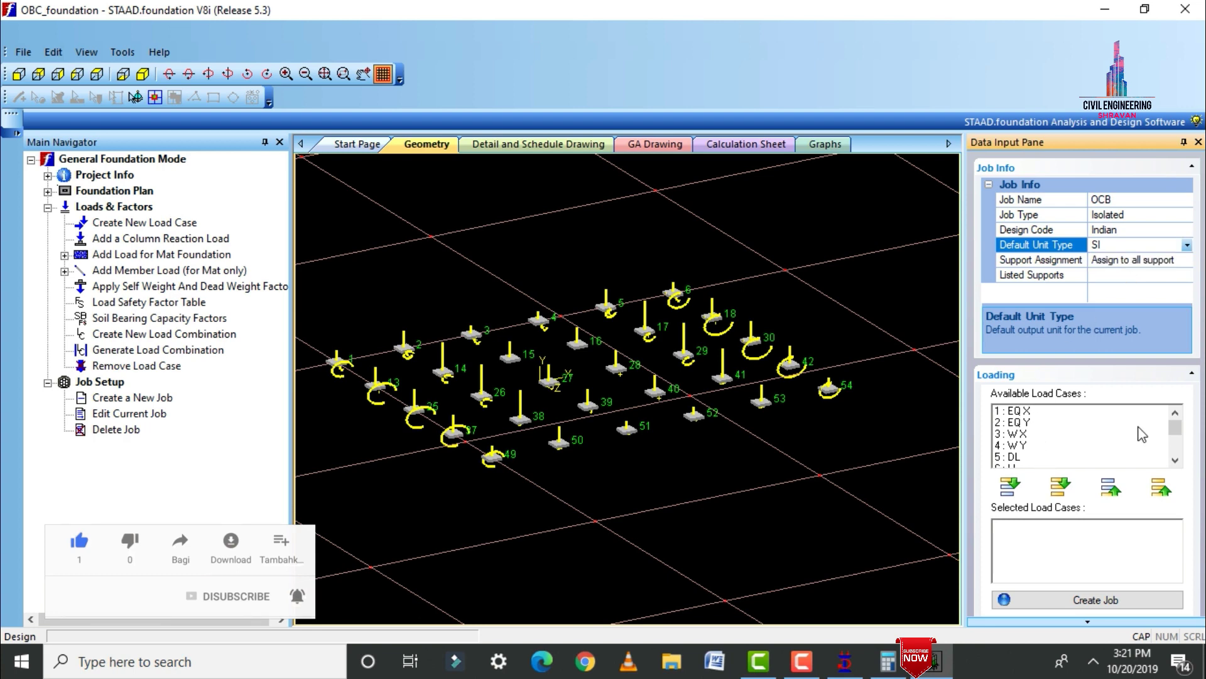
Add load combinations 101, 102 and 201 to 204 to the selected load cases and create the isolated footing job.
{"action": "left_click_drag", "start_coordinate": [1176, 427], "coordinate": [1176, 444]}
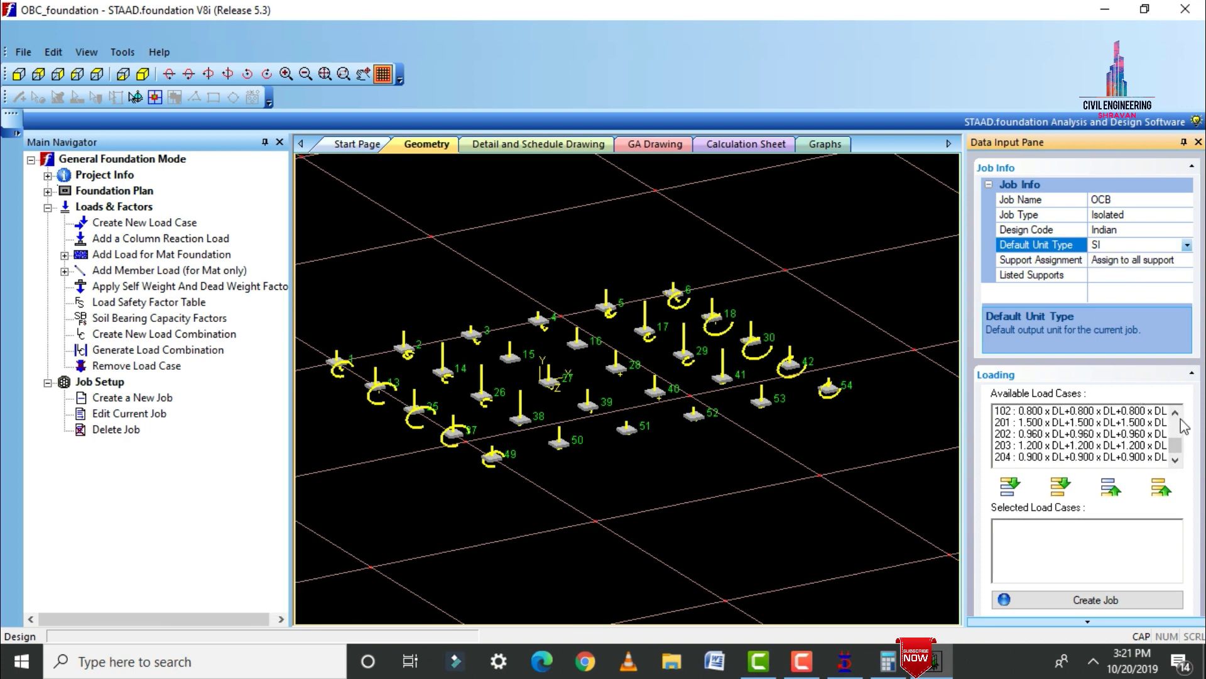
{"action": "scroll", "coordinate": [1175, 421], "scroll_direction": "up", "scroll_amount": 1}
{"action": "left_click_drag", "start_coordinate": [1072, 412], "coordinate": [1018, 481]}
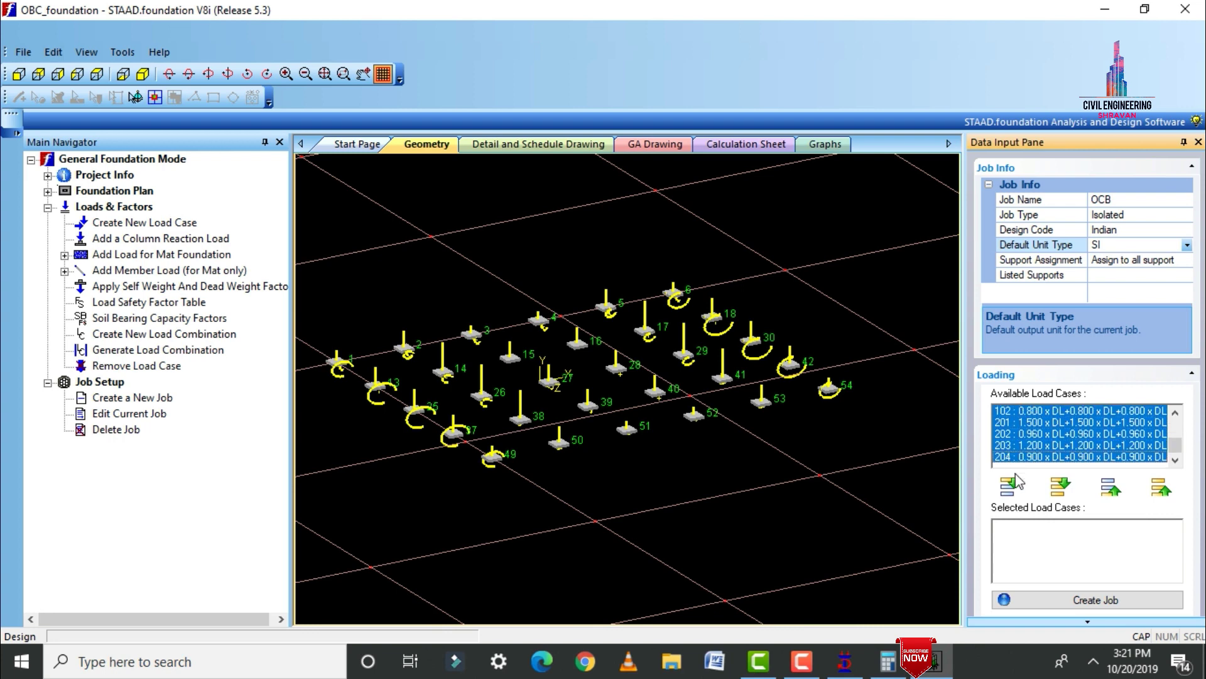
{"action": "left_click", "coordinate": [1018, 480]}
{"action": "left_click", "coordinate": [1095, 599]}
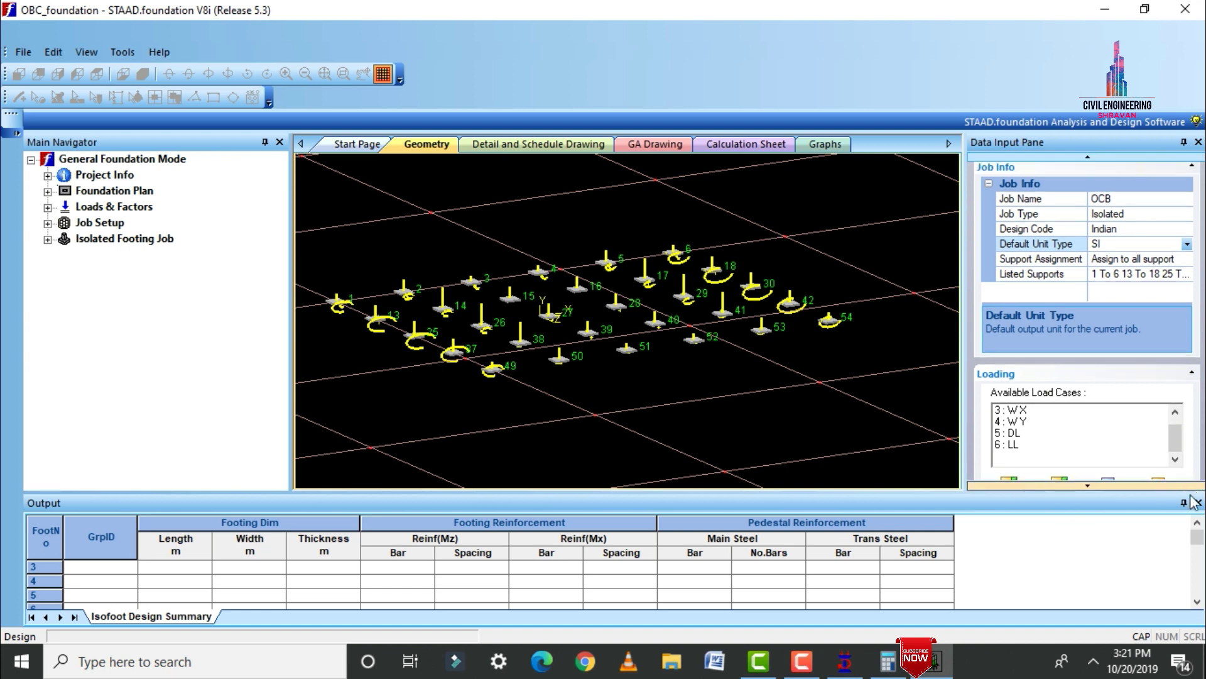
Go through the isolated footing design parameters from concrete and rebar to sliding and overturning, and run the design.
{"action": "left_click", "coordinate": [47, 240]}
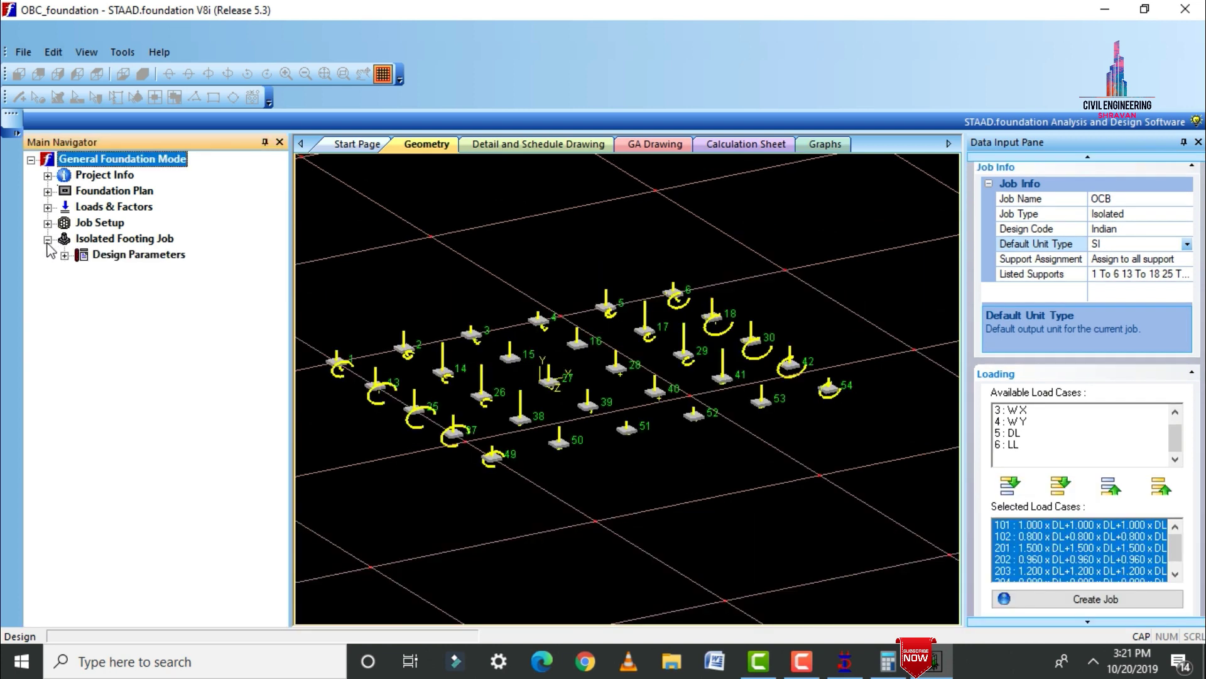
{"action": "left_click", "coordinate": [64, 256]}
{"action": "left_click", "coordinate": [125, 271]}
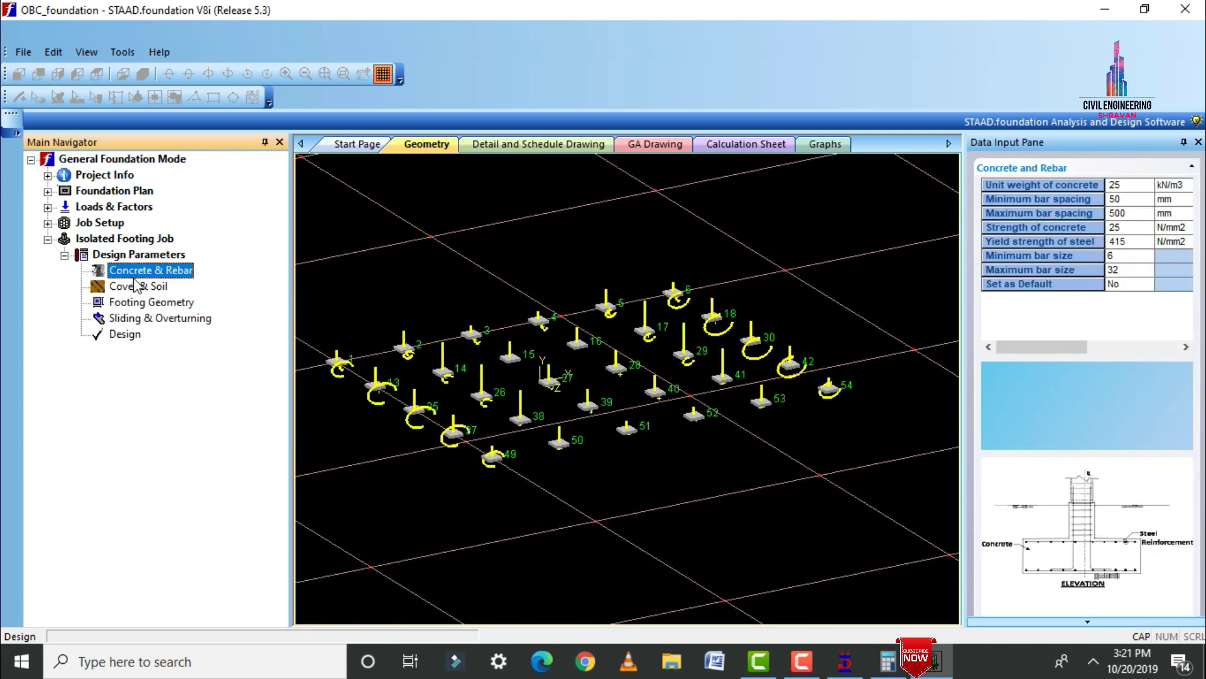
{"action": "left_click", "coordinate": [134, 288]}
{"action": "left_click", "coordinate": [134, 302]}
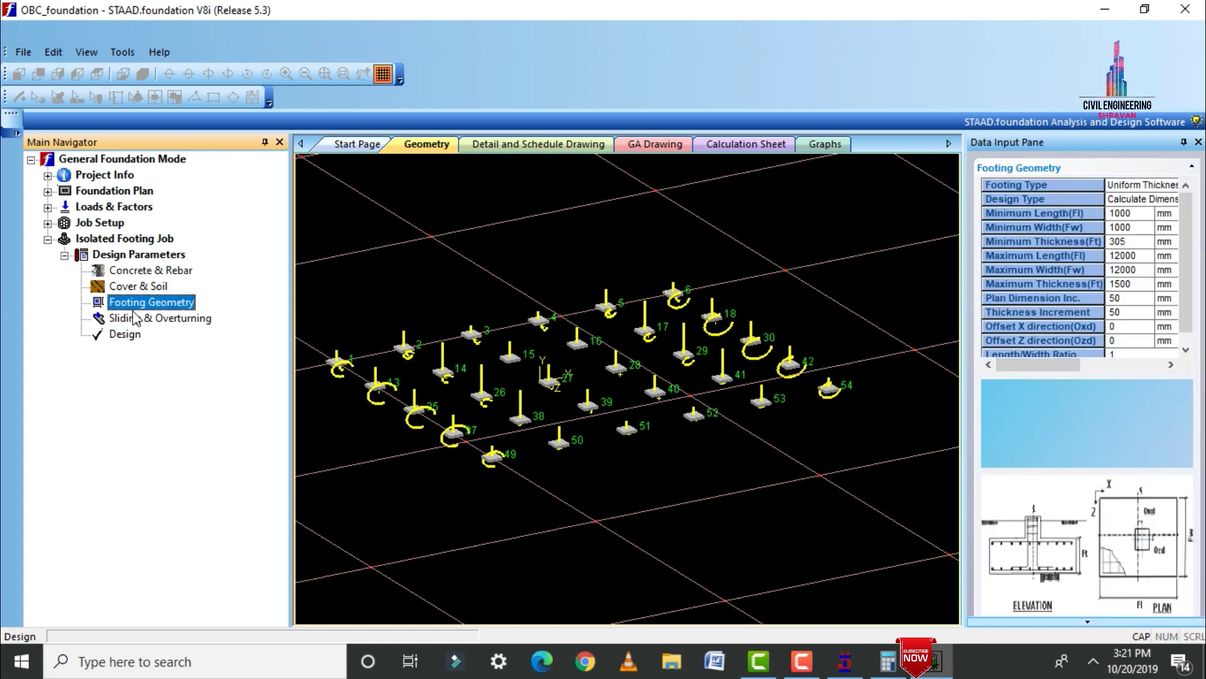
{"action": "left_click", "coordinate": [136, 318]}
{"action": "left_click", "coordinate": [125, 334]}
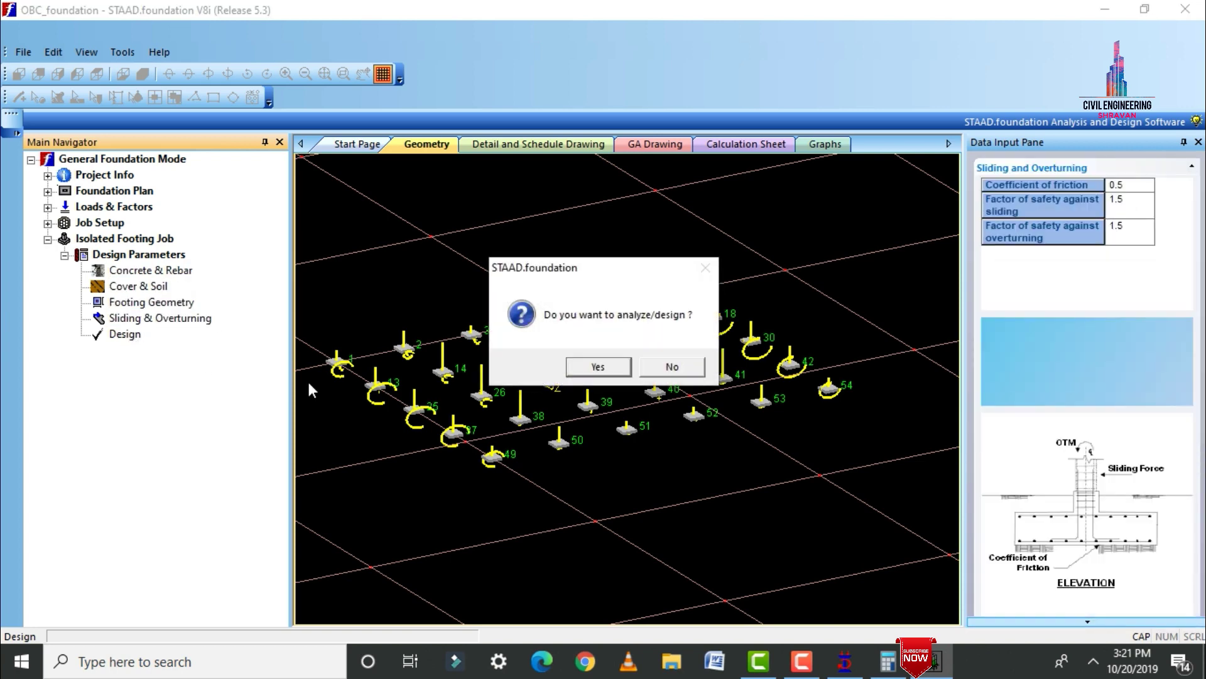
{"action": "left_click", "coordinate": [595, 367]}
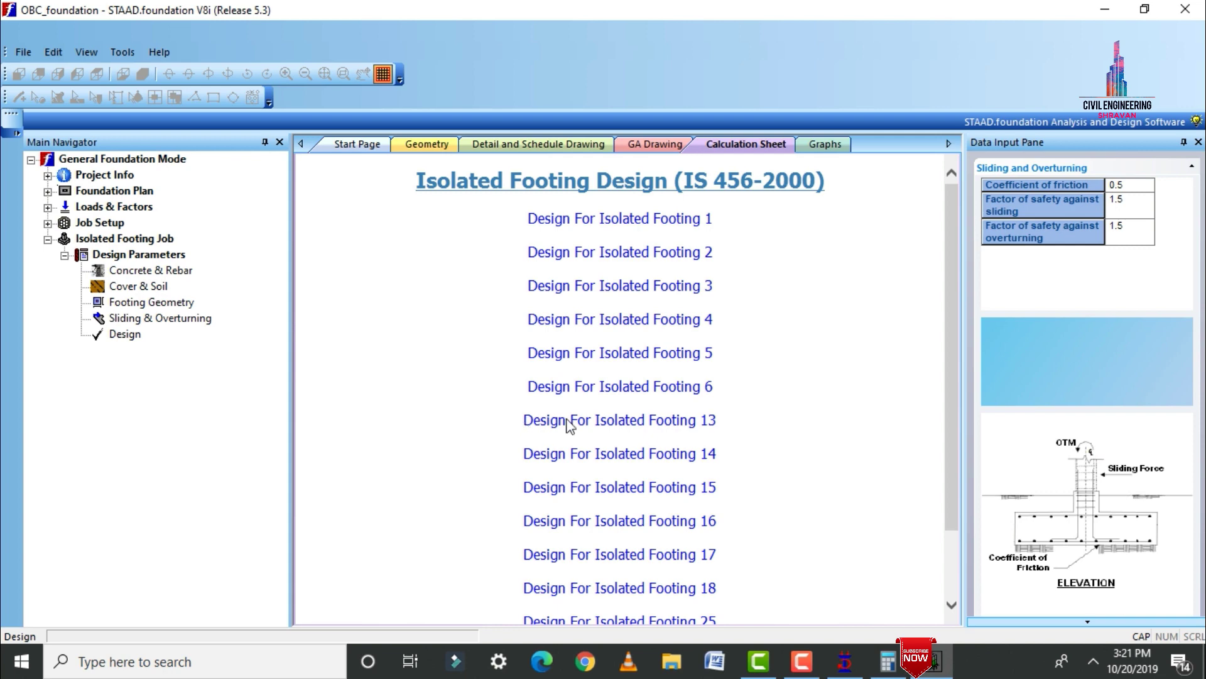
Open the calculation sheet for Isolated Footing 5 and read through its applied loads, moment and shear calculations.
{"action": "left_click", "coordinate": [612, 355]}
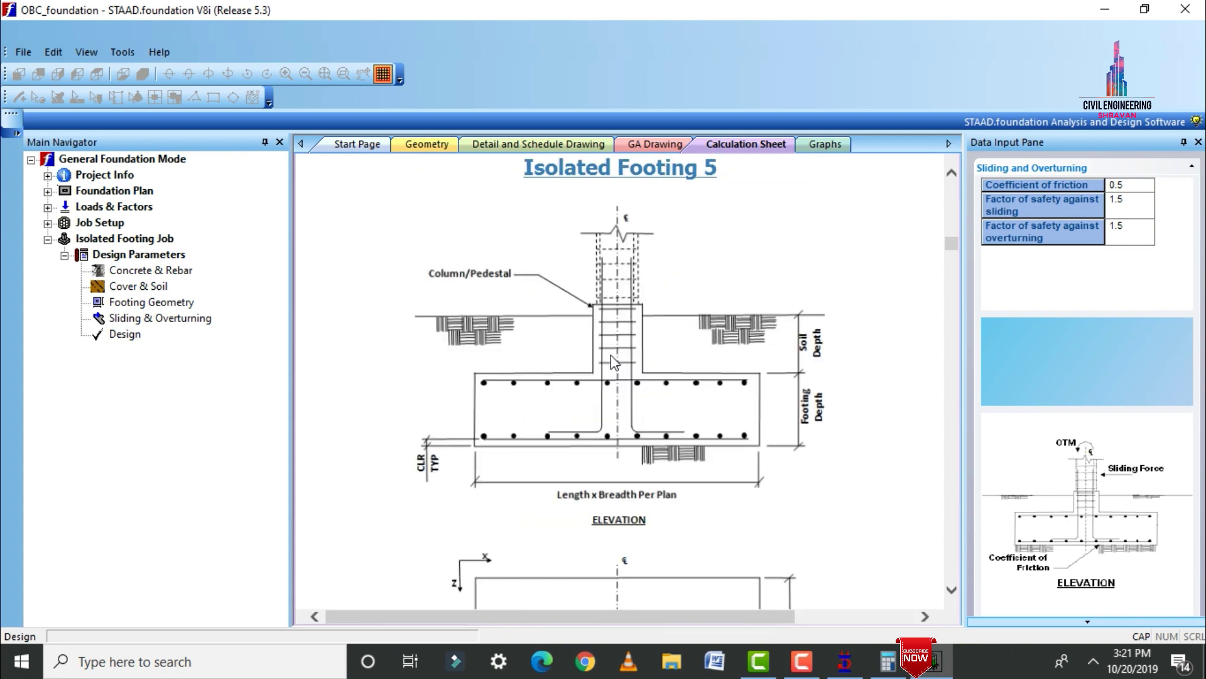
{"action": "scroll", "coordinate": [603, 355], "scroll_direction": "down", "scroll_amount": 15}
{"action": "scroll", "coordinate": [600, 355], "scroll_direction": "down", "scroll_amount": 20}
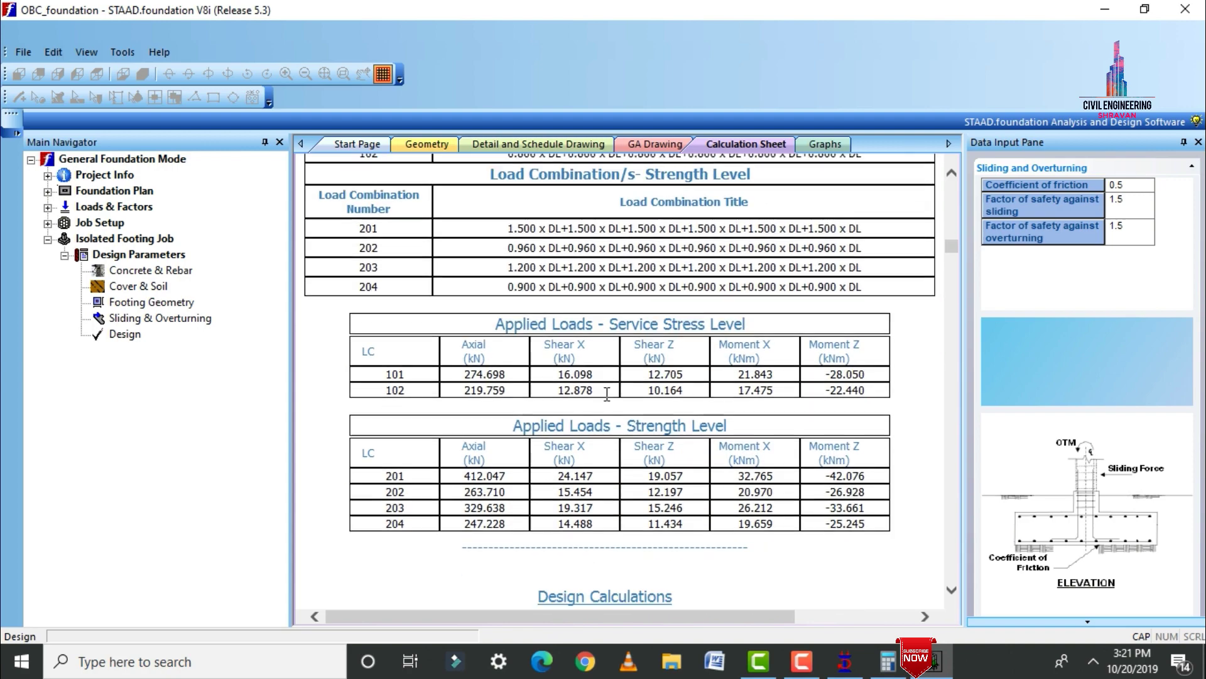
{"action": "scroll", "coordinate": [612, 383], "scroll_direction": "down", "scroll_amount": 18}
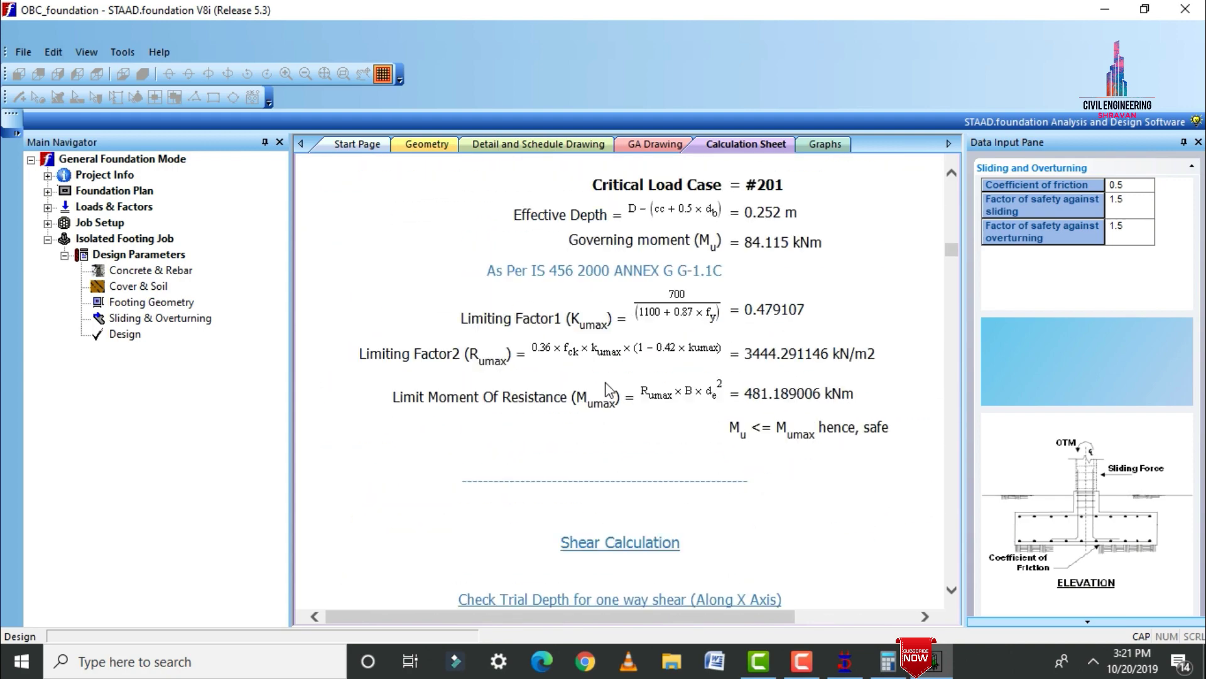
Review the footing geometry and the detail and schedule drawing, and return to the calculation sheet.
{"action": "left_click", "coordinate": [360, 144]}
{"action": "left_click", "coordinate": [416, 144]}
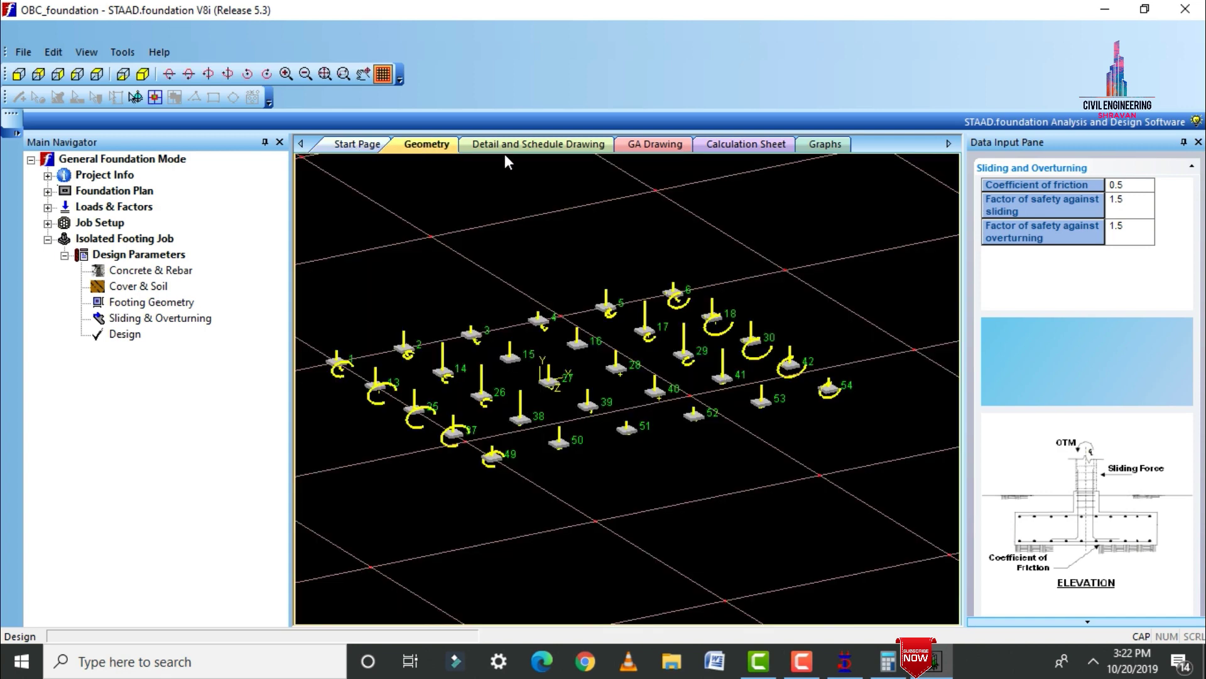
{"action": "left_click", "coordinate": [504, 145]}
{"action": "left_click", "coordinate": [628, 149]}
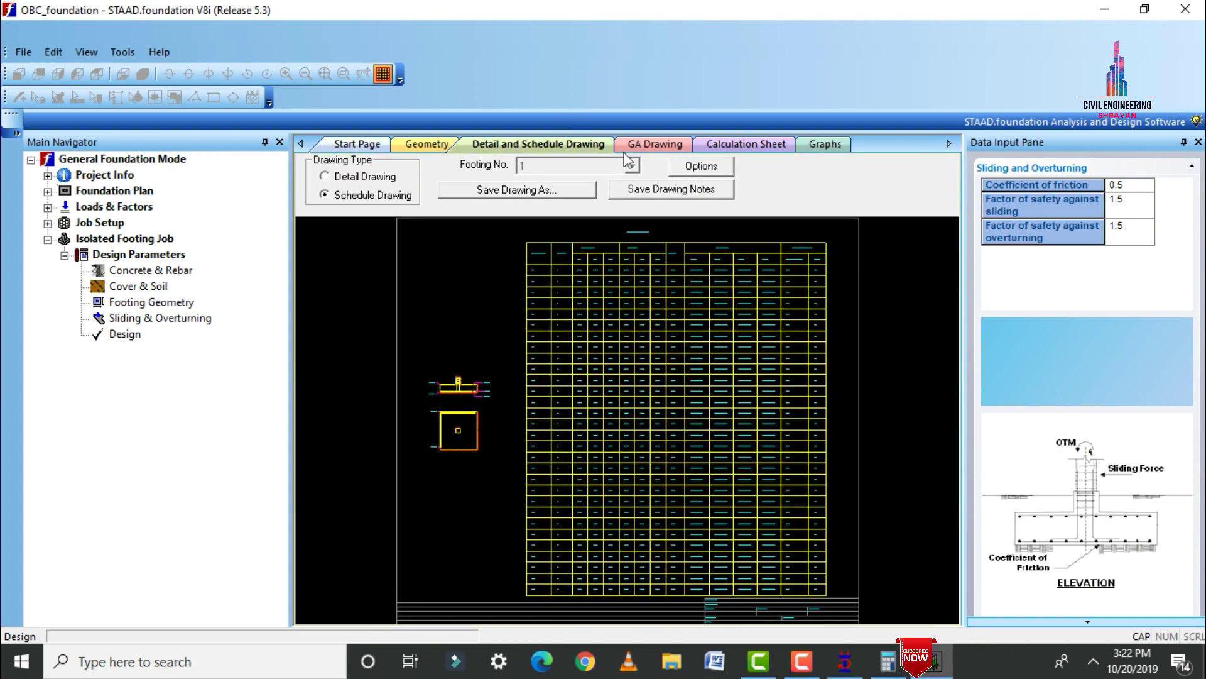
{"action": "left_click", "coordinate": [729, 148]}
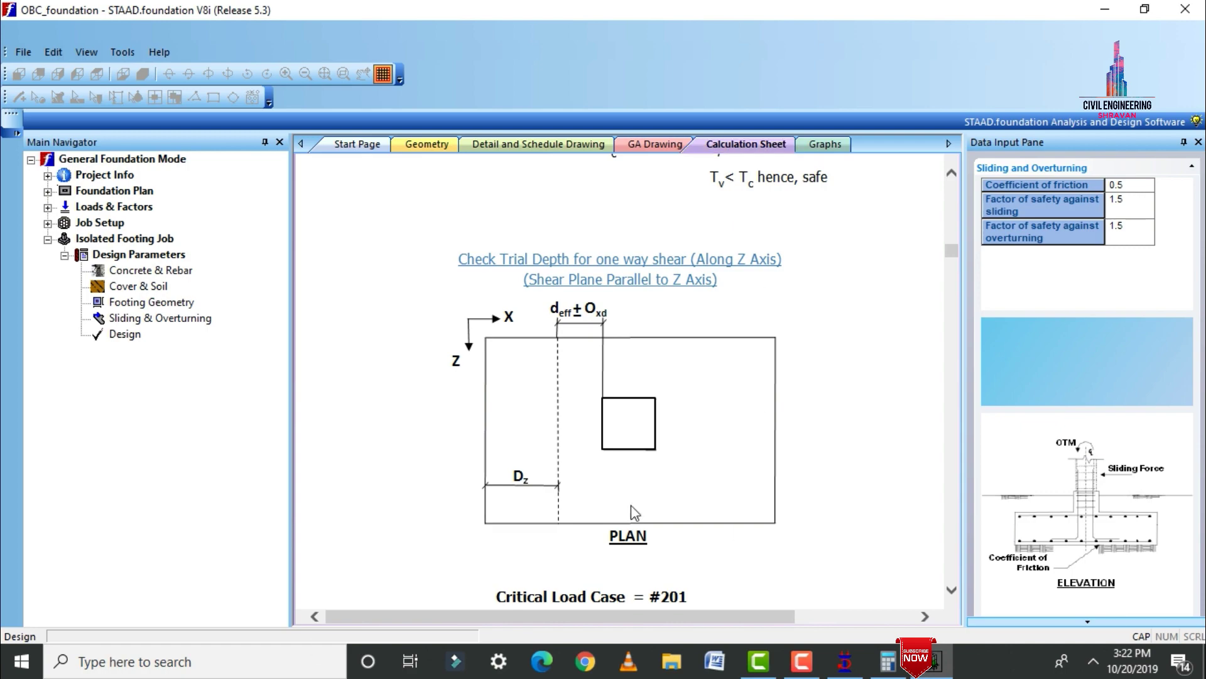
Close STAAD.foundation and inspect the rendered building model from several sides in STAAD.Pro.
{"action": "left_click", "coordinate": [1185, 9]}
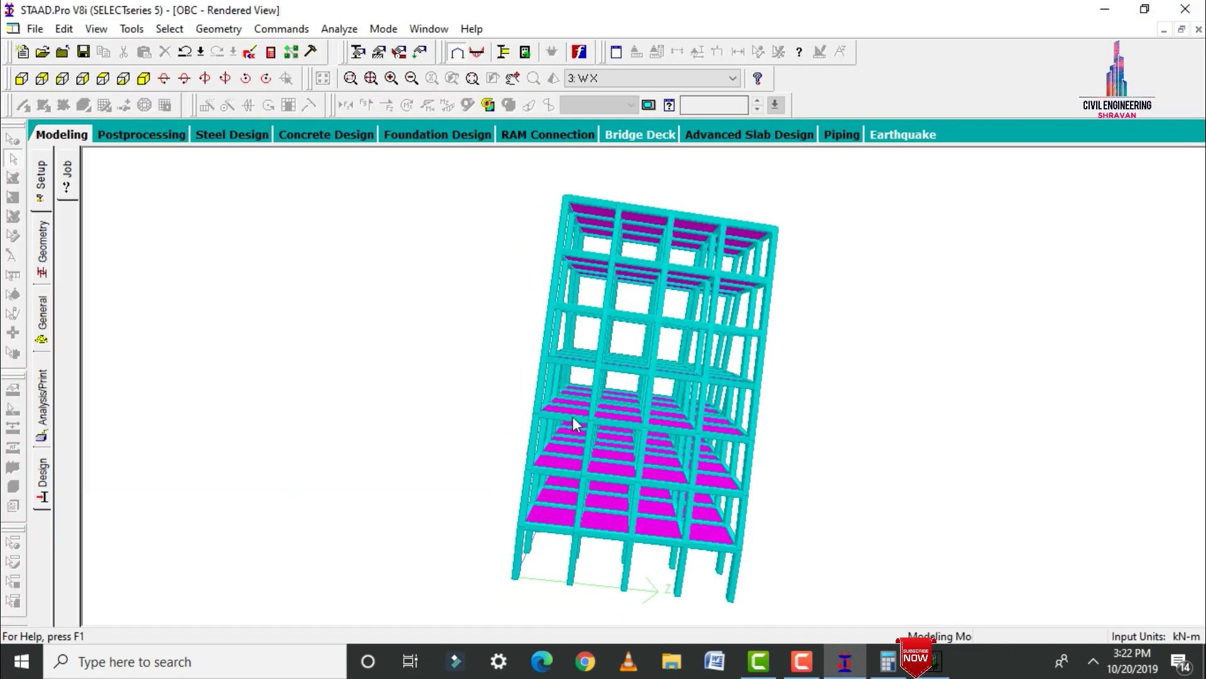
{"action": "left_click_drag", "start_coordinate": [965, 387], "coordinate": [763, 349]}
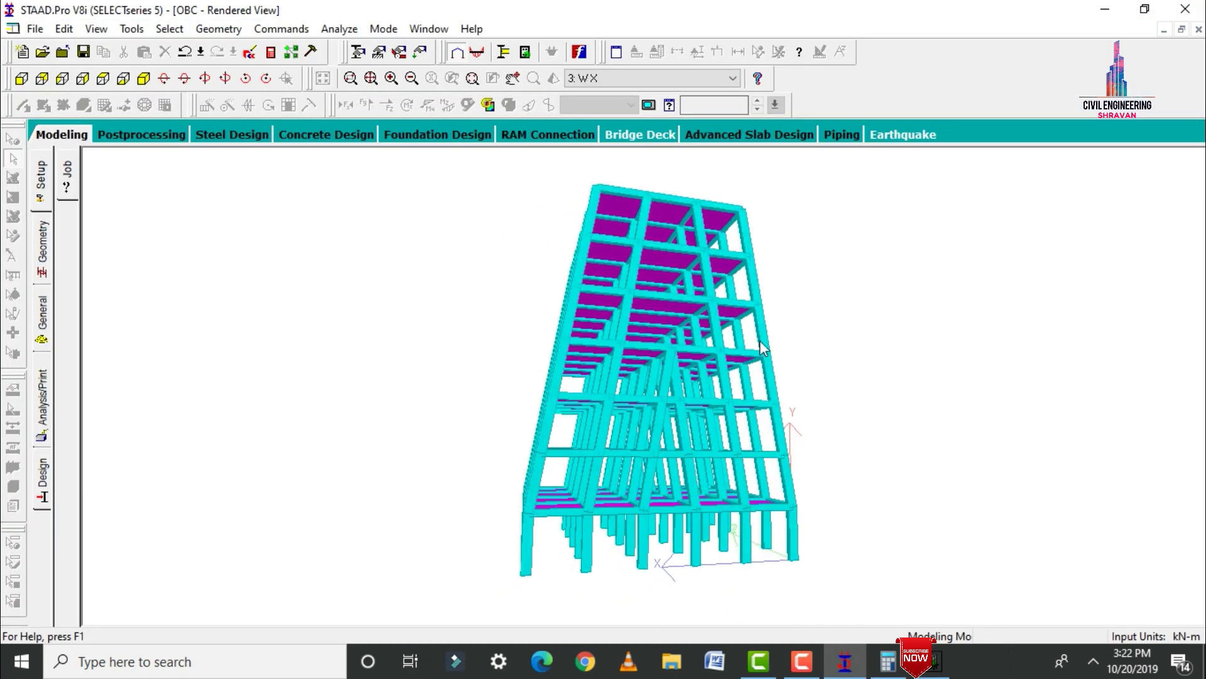
{"action": "left_click_drag", "start_coordinate": [500, 460], "coordinate": [753, 310]}
{"action": "left_click_drag", "start_coordinate": [584, 449], "coordinate": [913, 515]}
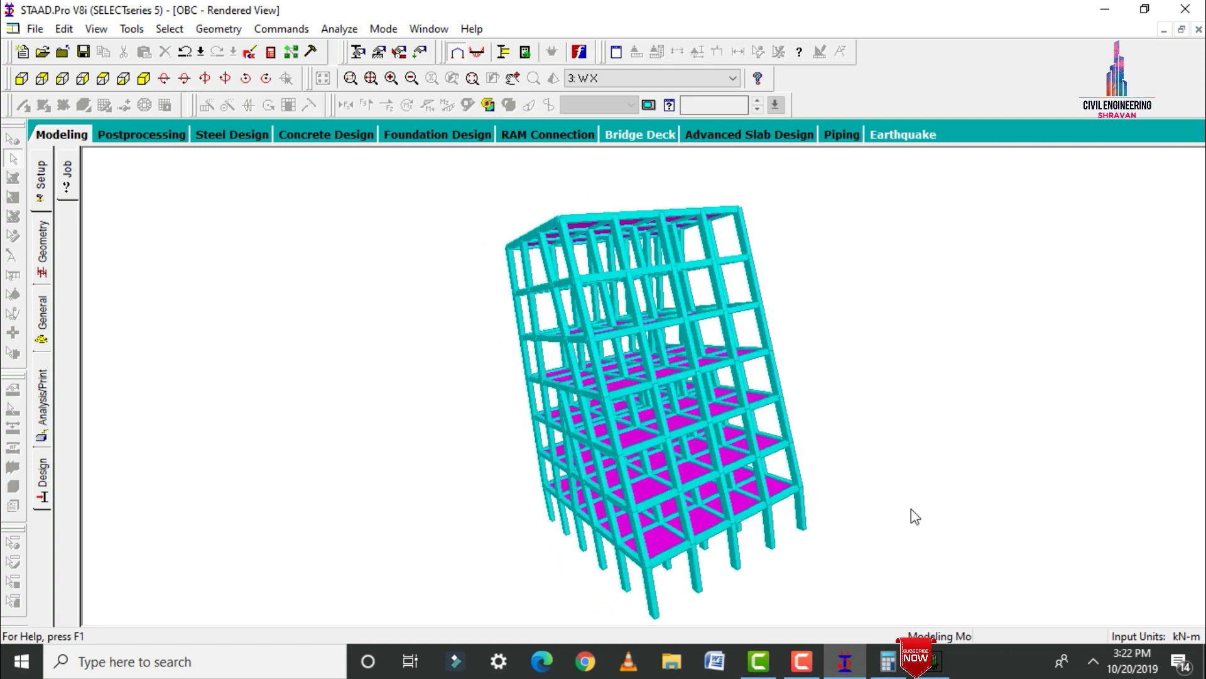